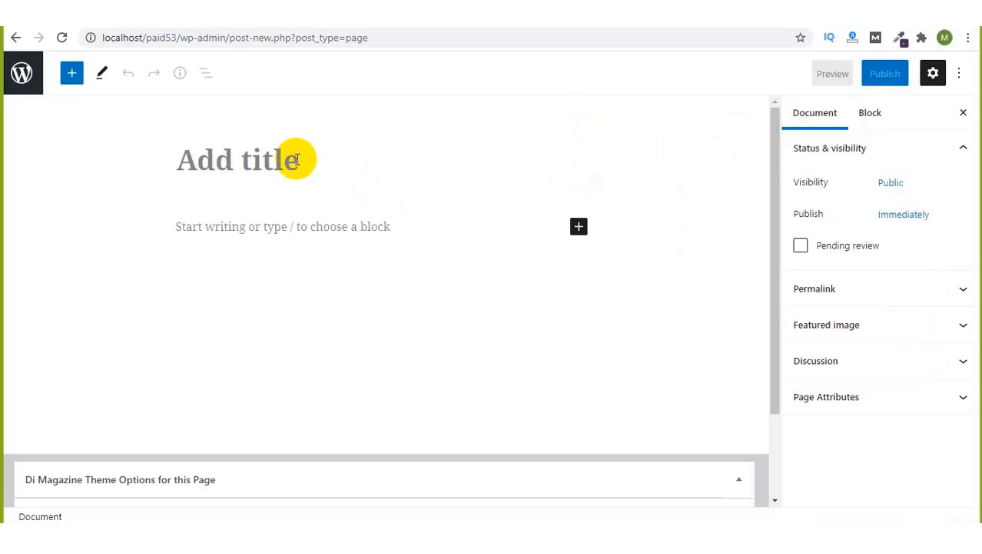
# Step: Publish a new page titled 'Team', copy its link, and open a blank browser tab
pyautogui.write('Team')
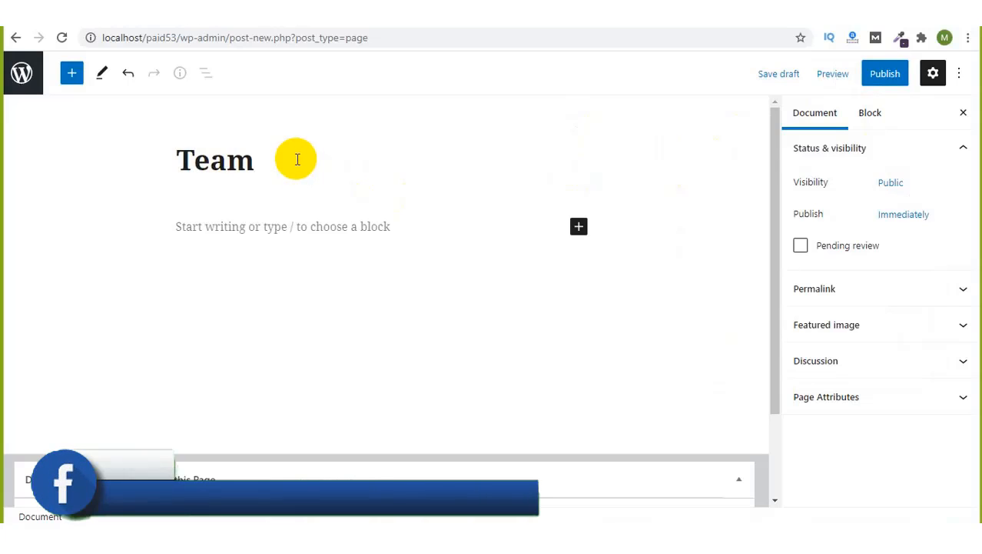
pyautogui.click(878, 75)
pyautogui.click(876, 71)
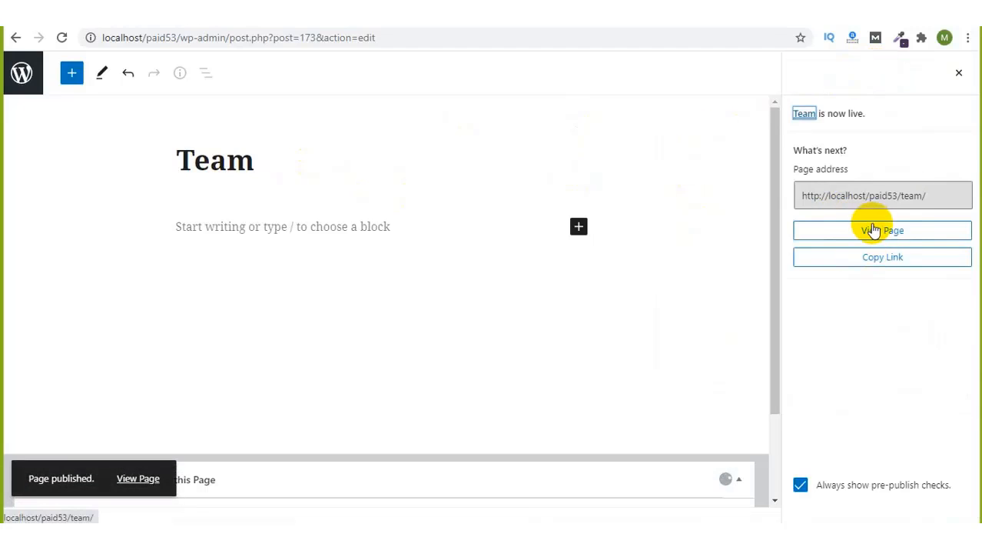
pyautogui.click(872, 260)
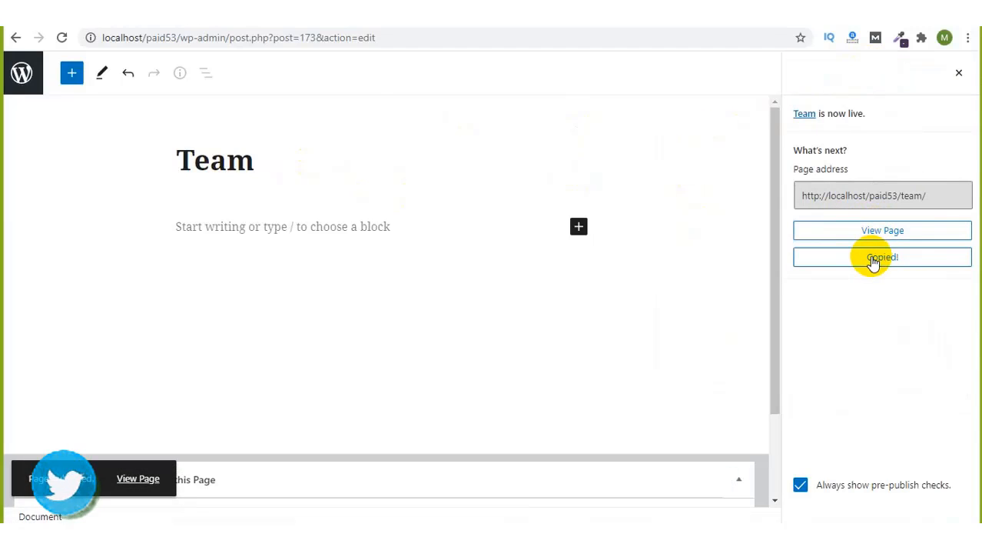
pyautogui.click(191, 8)
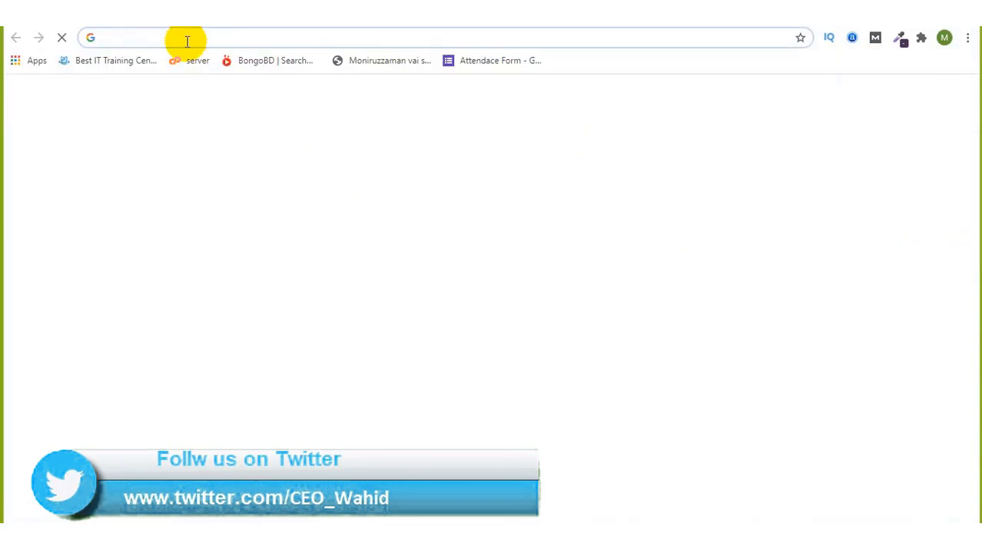
# Step: View the live Team page at its copied link, then return to its editor
pyautogui.hotkey('ctrl', 'v')
pyautogui.press('Return')
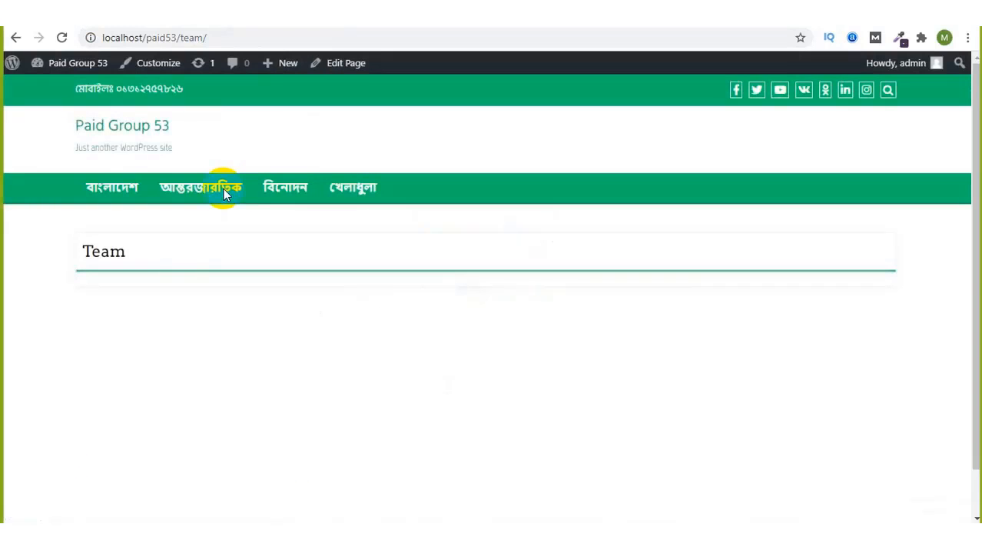
pyautogui.click(342, 63)
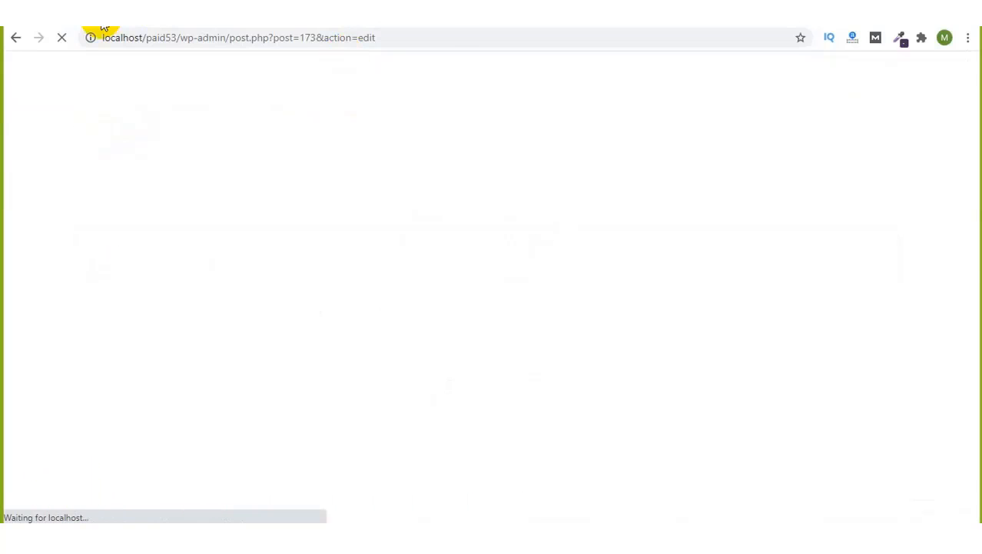
# Step: Exit the Team page editor and scroll through the Installed Plugins list
pyautogui.click(17, 71)
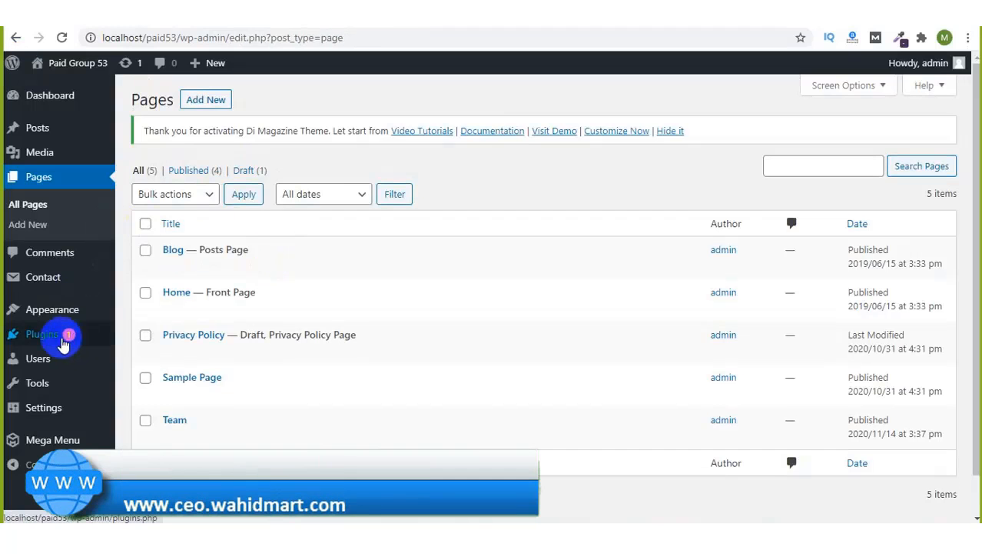
pyautogui.click(61, 343)
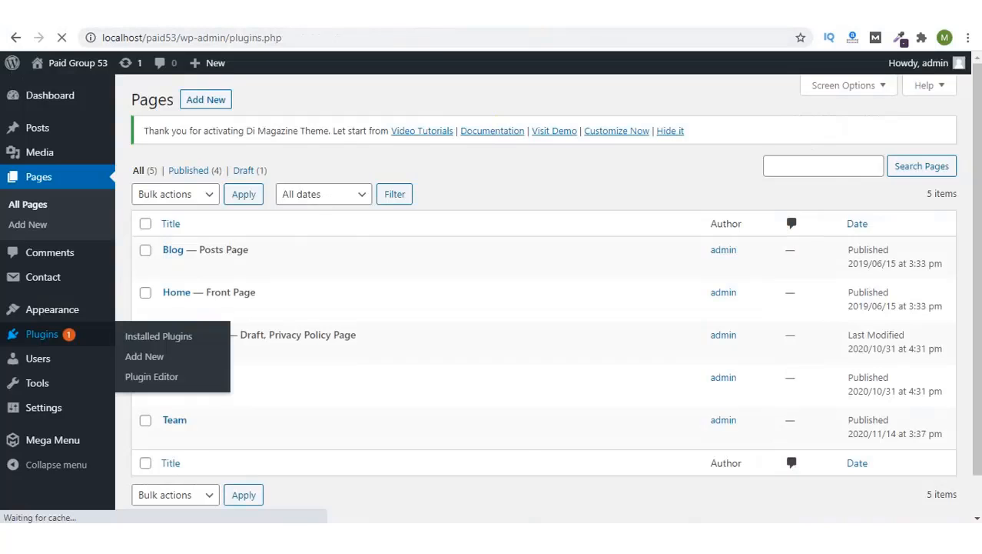
pyautogui.scroll(-2, 317, 354)
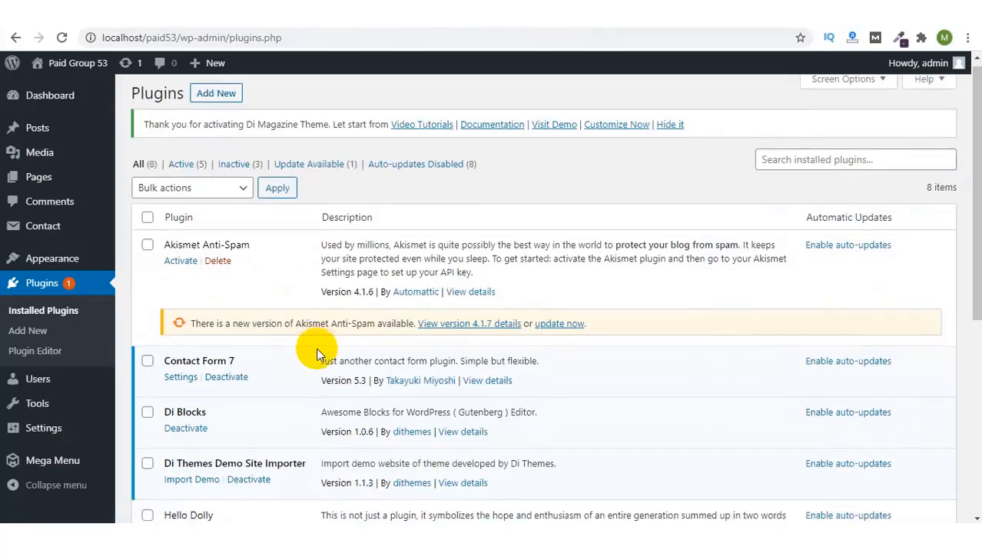
pyautogui.scroll(-4, 317, 354)
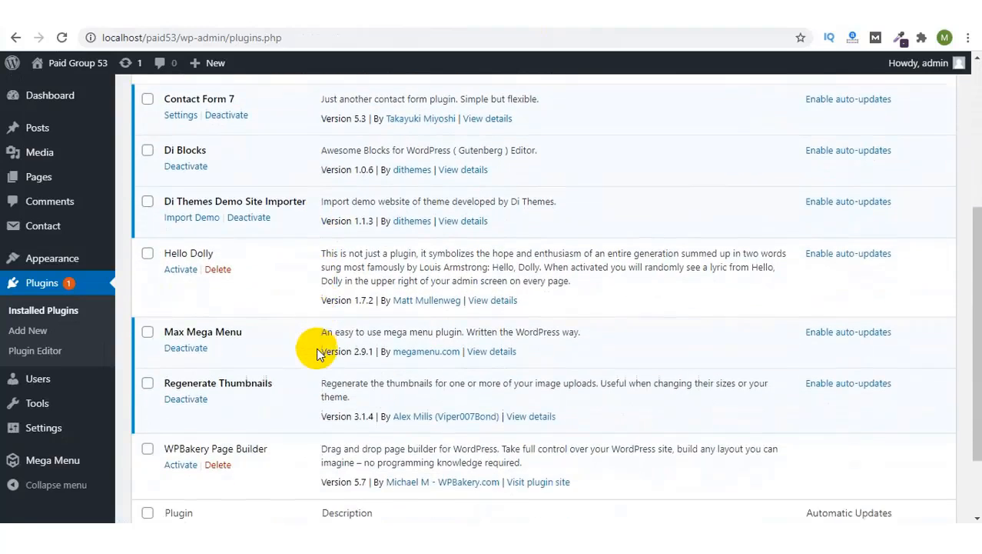
pyautogui.scroll(-2, 318, 353)
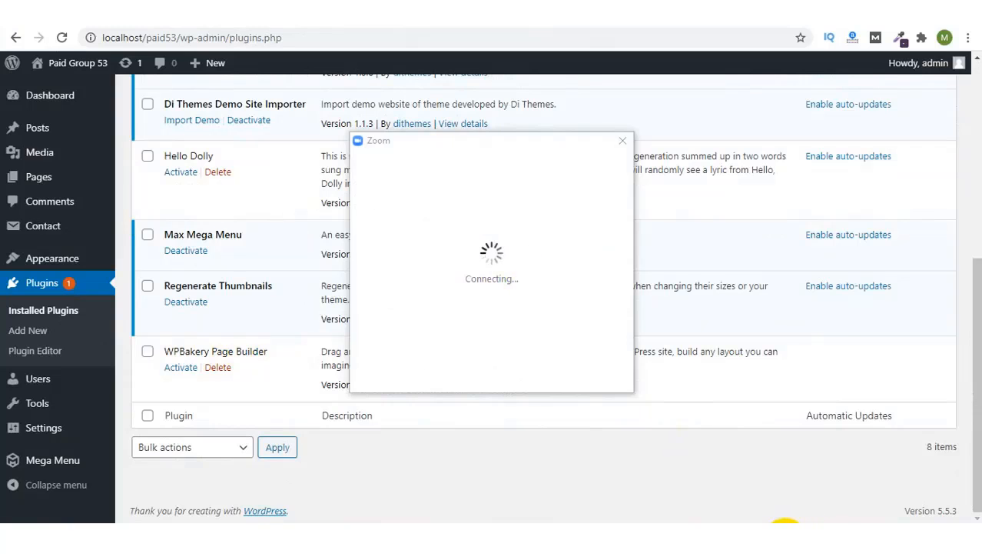
pyautogui.click(784, 537)
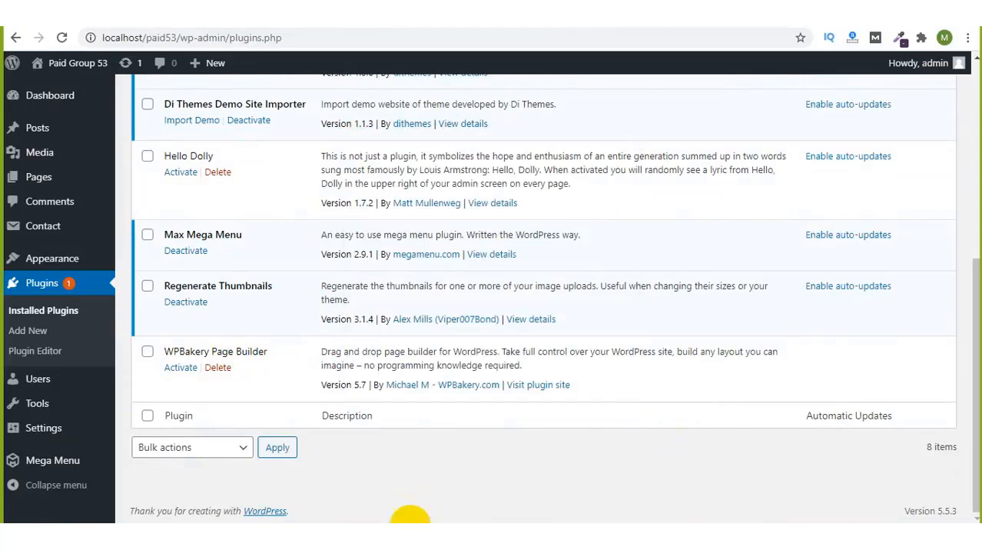
pyautogui.click(372, 527)
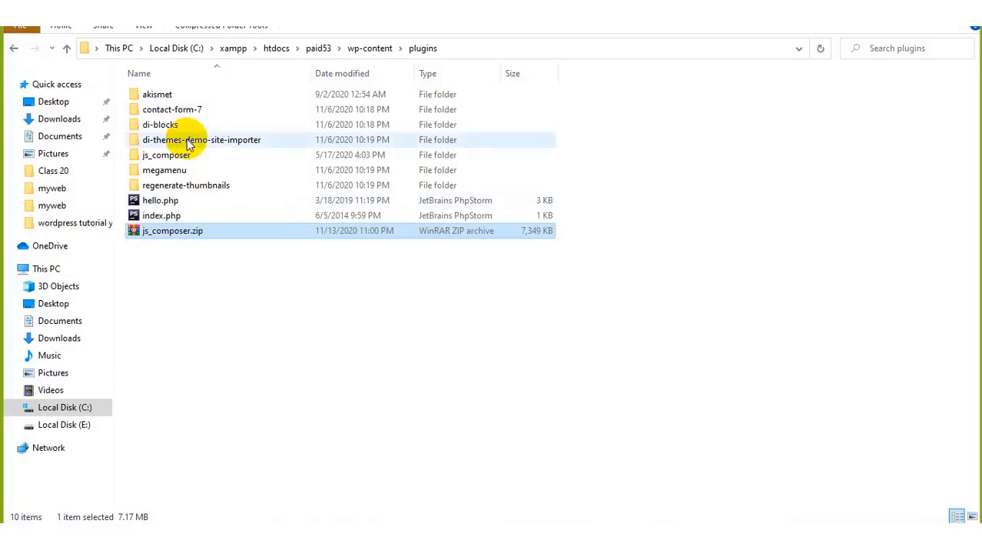
pyautogui.click(166, 189)
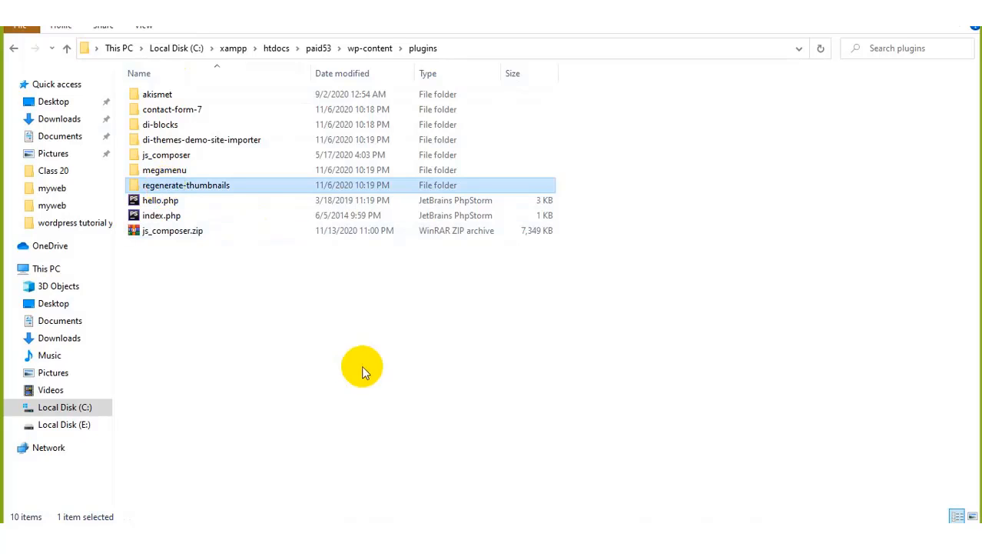
# Step: Activate the WPBakery Page Builder plugin from the Plugins list
pyautogui.click(436, 524)
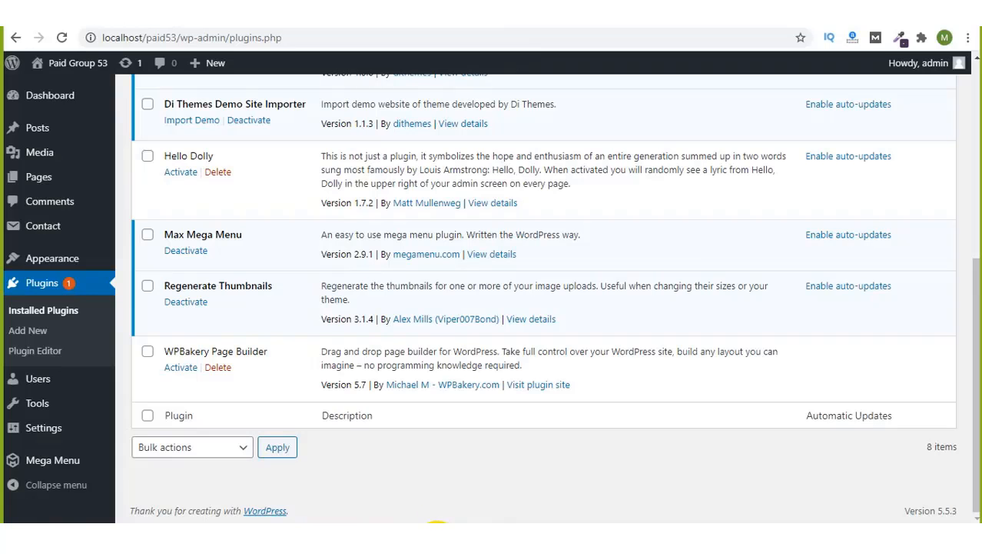
pyautogui.click(51, 289)
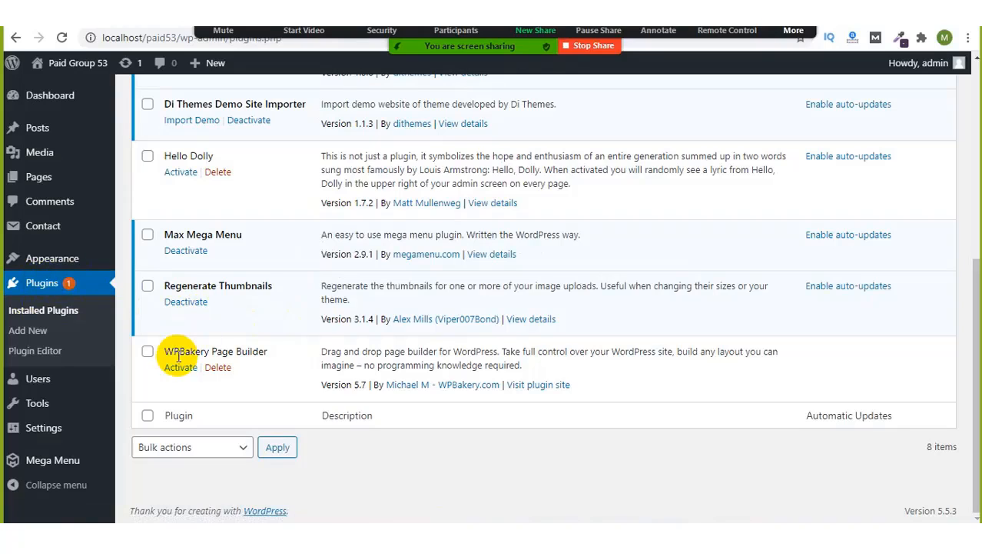
pyautogui.moveTo(195, 351); pyautogui.dragTo(259, 351)
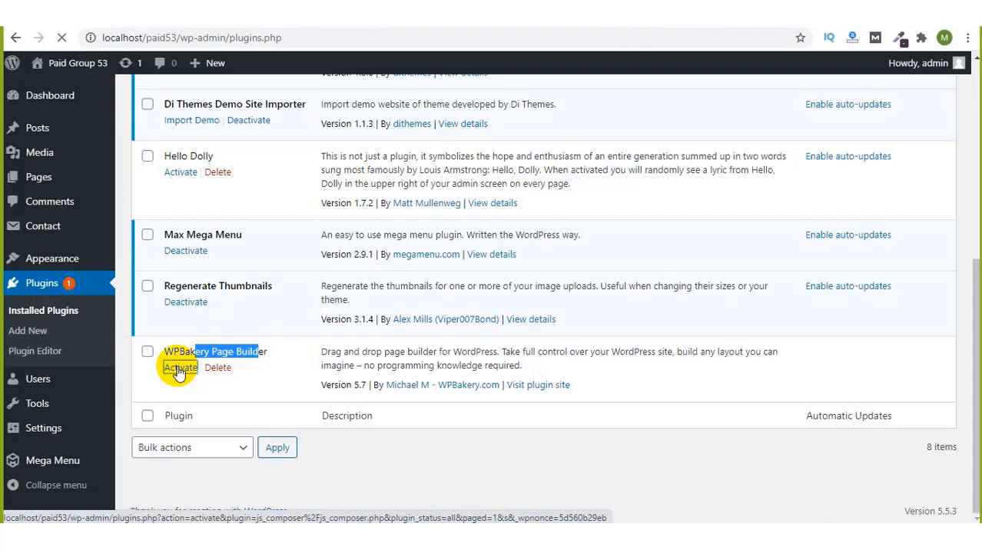
pyautogui.click(406, 12)
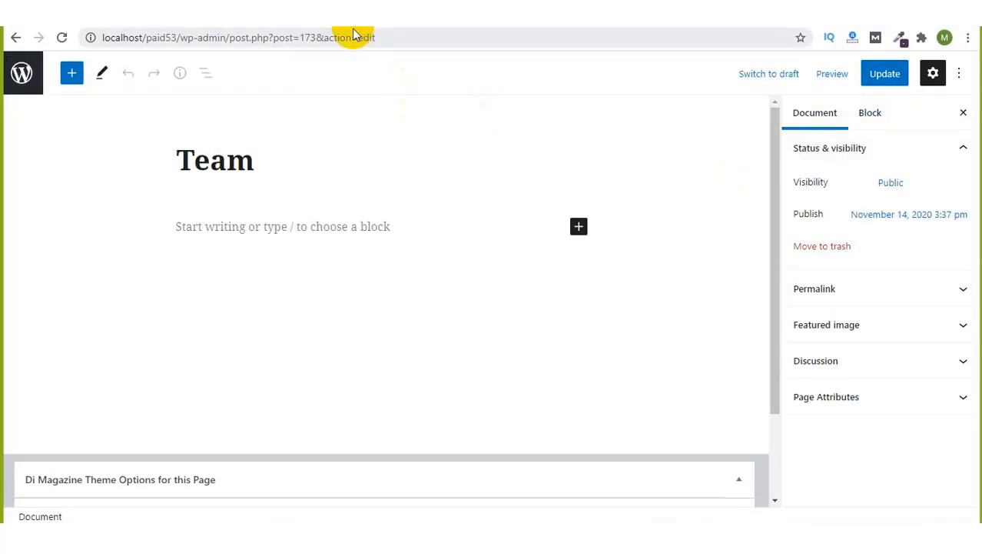
# Step: Load localhost/paid53/team in a new browser tab
pyautogui.click(263, 25)
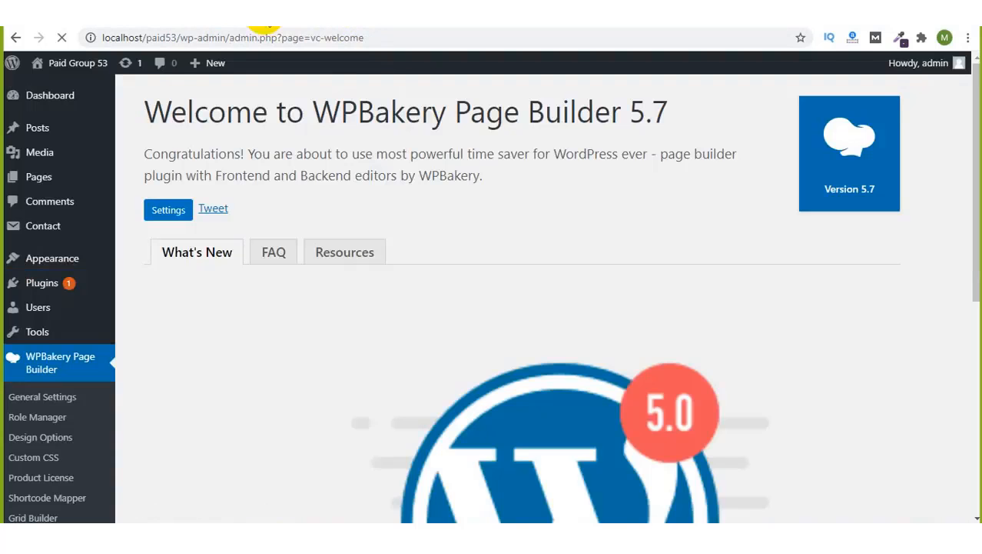
pyautogui.hotkey('ctrl', 't')
pyautogui.click(198, 31)
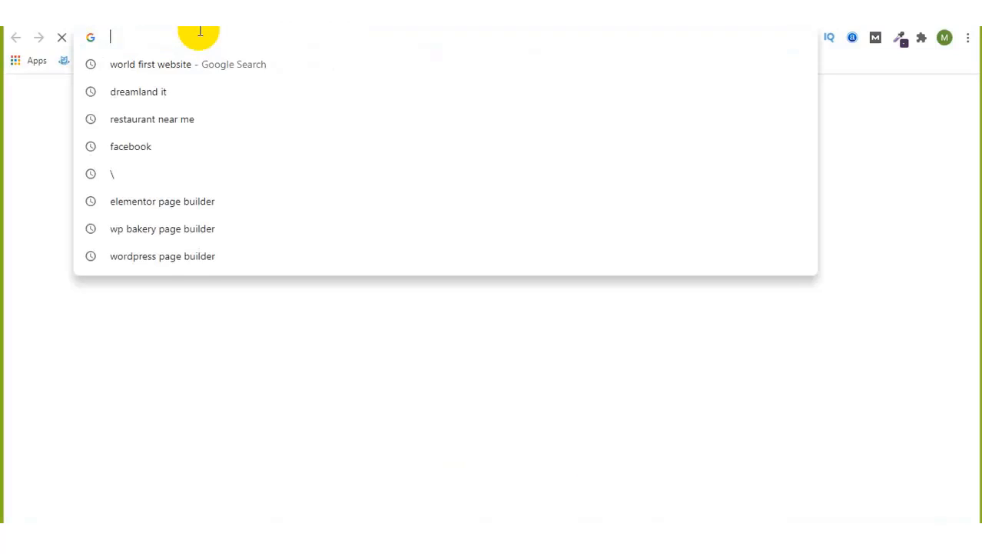
pyautogui.write('localhost')
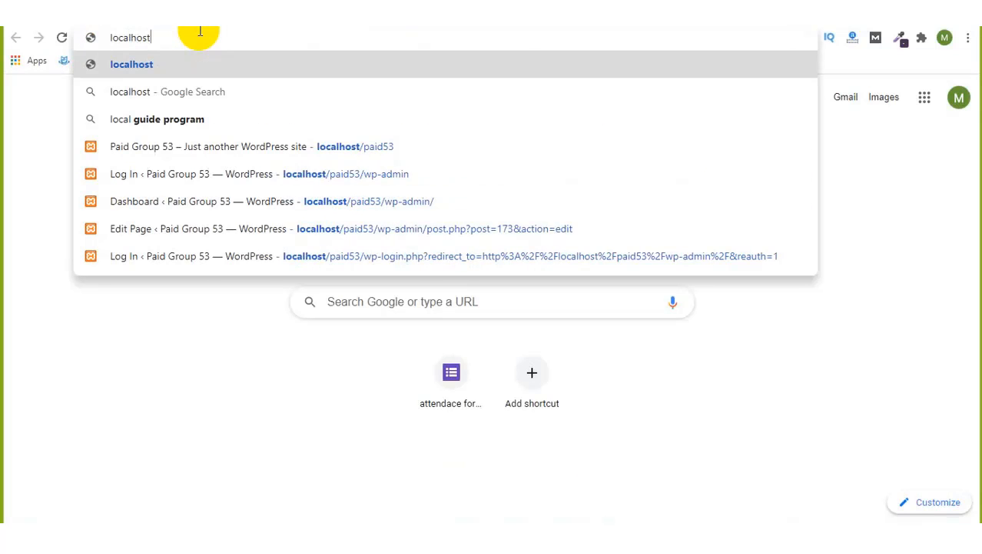
pyautogui.write('/paid')
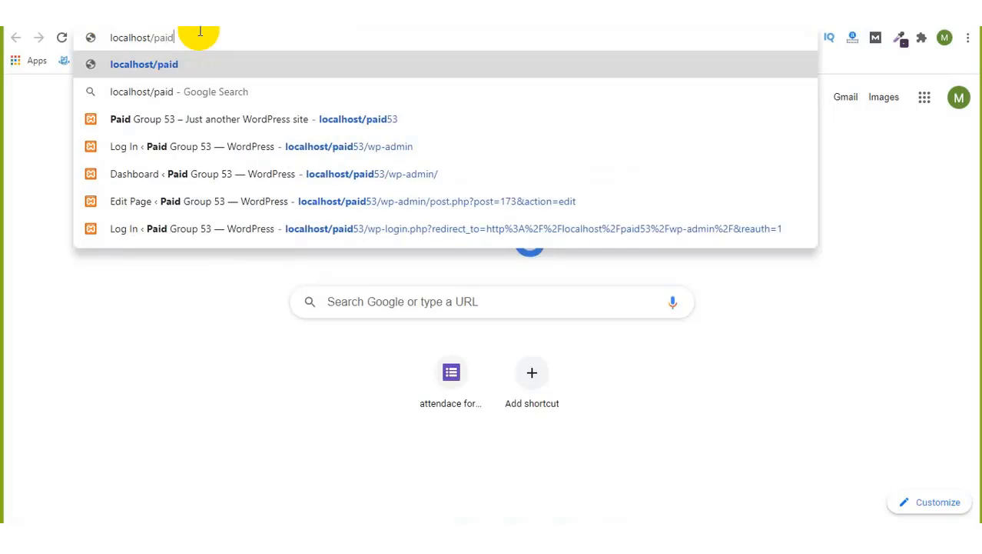
pyautogui.write('53/team')
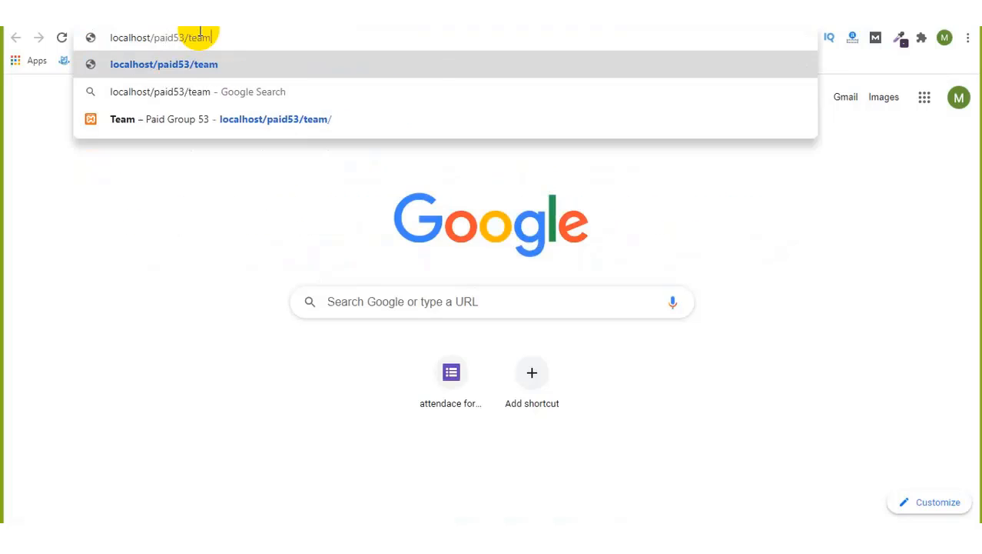
pyautogui.press('Return')
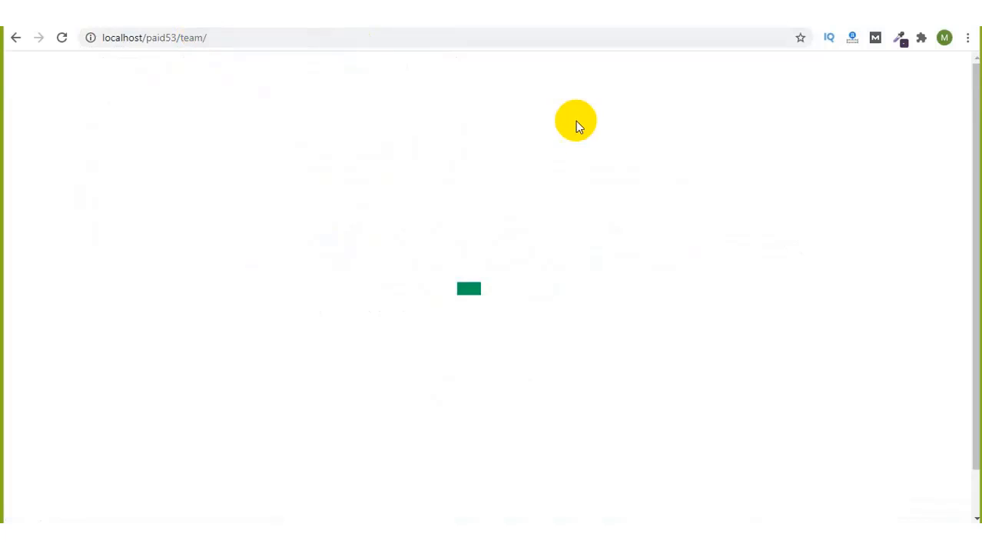
# Step: Mute all Zoom participants with self-unmuting disallowed, then minimize the participants list
pyautogui.click(456, 30)
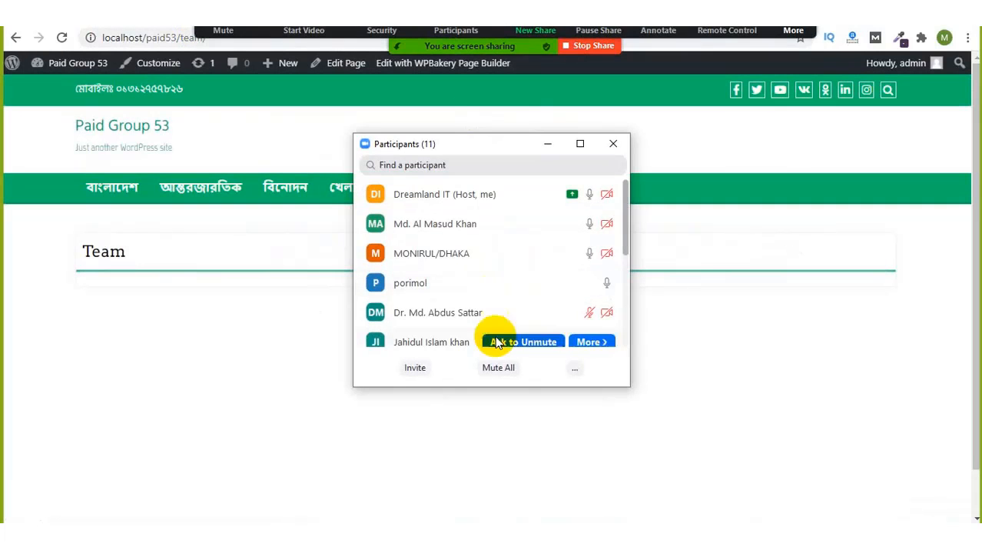
pyautogui.click(498, 367)
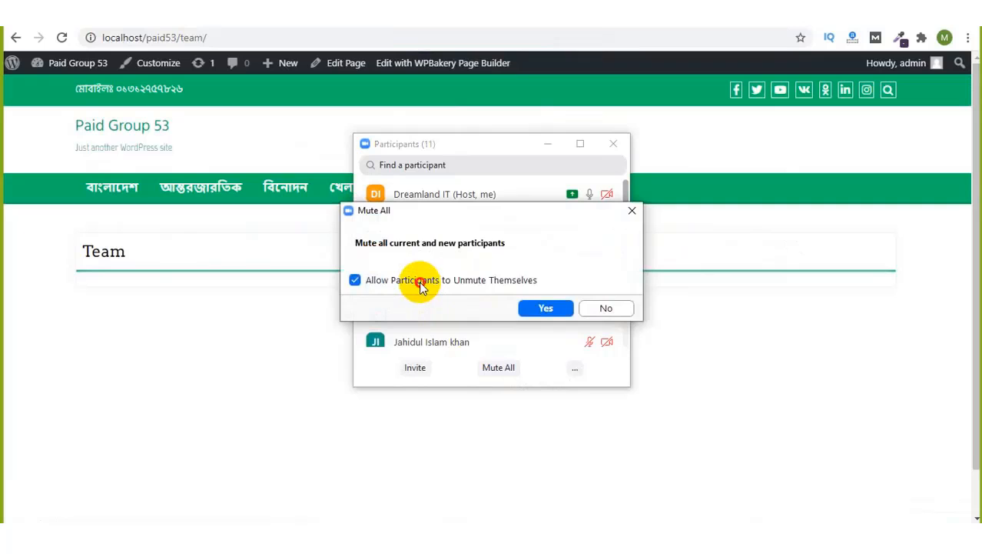
pyautogui.click(420, 282)
pyautogui.click(545, 307)
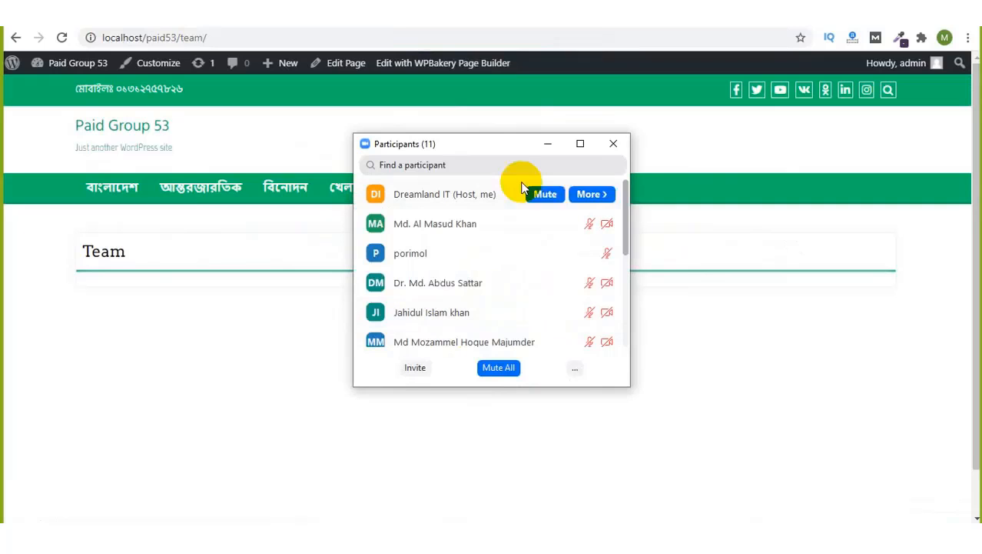
pyautogui.click(545, 145)
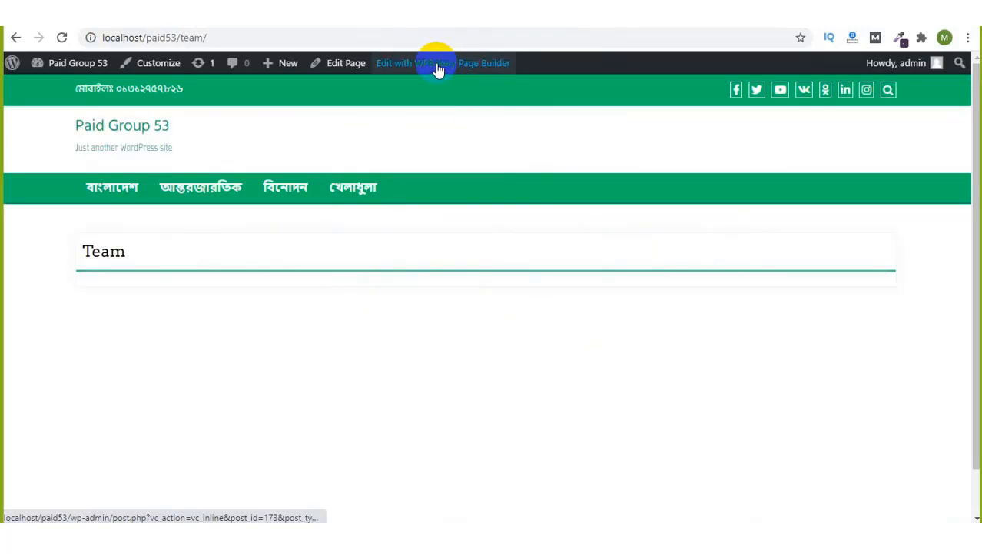
# Step: Scroll through the WPBakery Page Builder welcome page
pyautogui.click(390, 67)
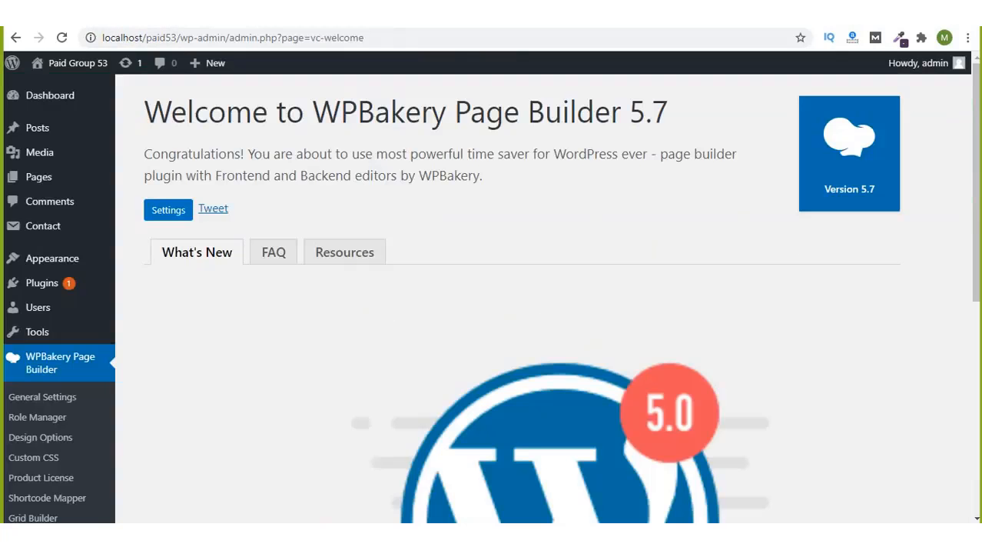
pyautogui.scroll(-4, 306, 248)
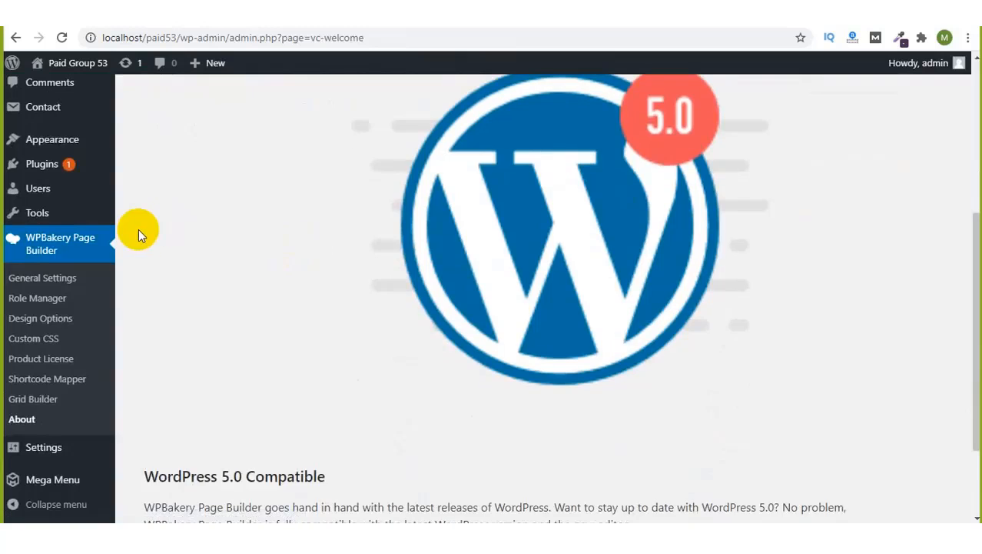
pyautogui.scroll(1, 139, 230)
pyautogui.scroll(-2, 139, 230)
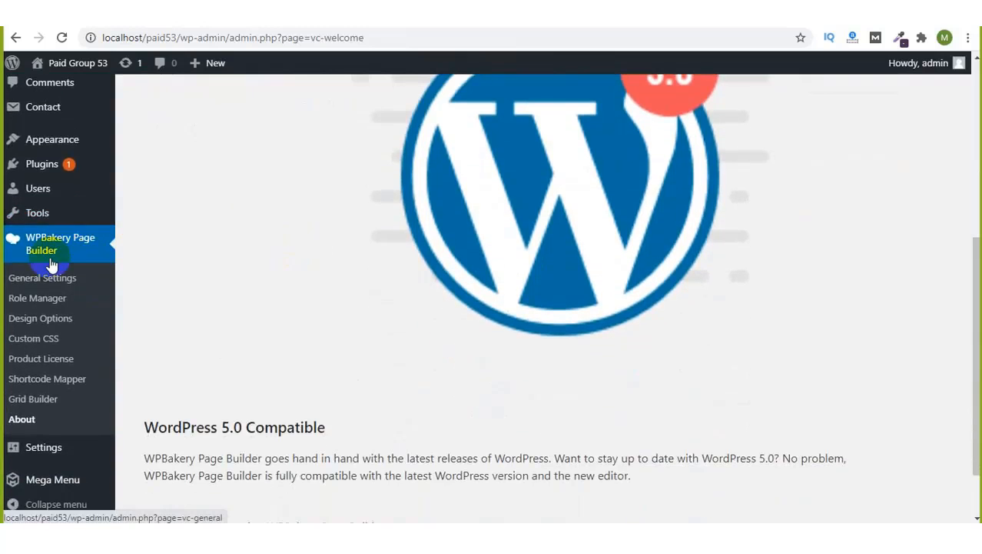
pyautogui.scroll(3, 165, 234)
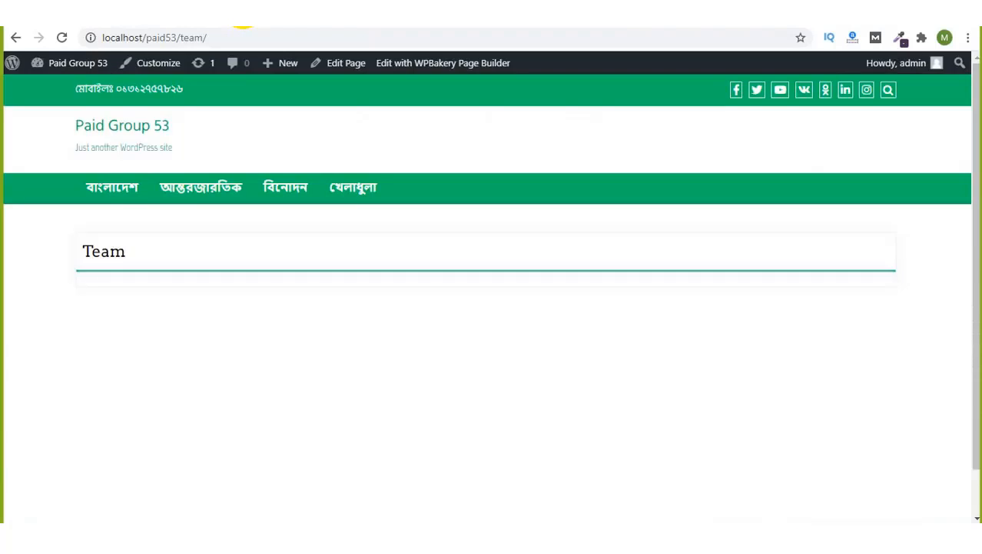
# Step: Start editing the Team page in WPBakery and bring up the Zoom group chat
pyautogui.click(449, 69)
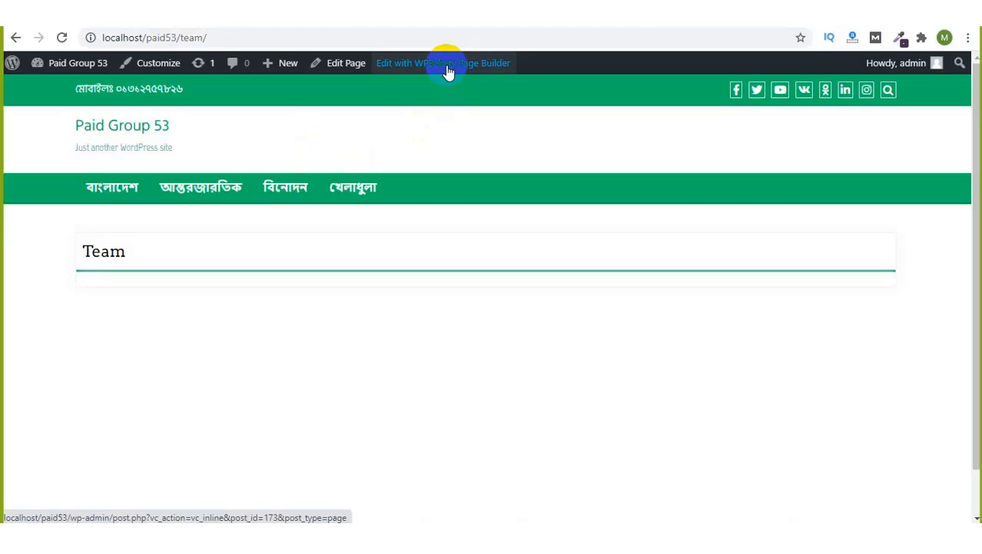
pyautogui.click(793, 30)
pyautogui.click(773, 58)
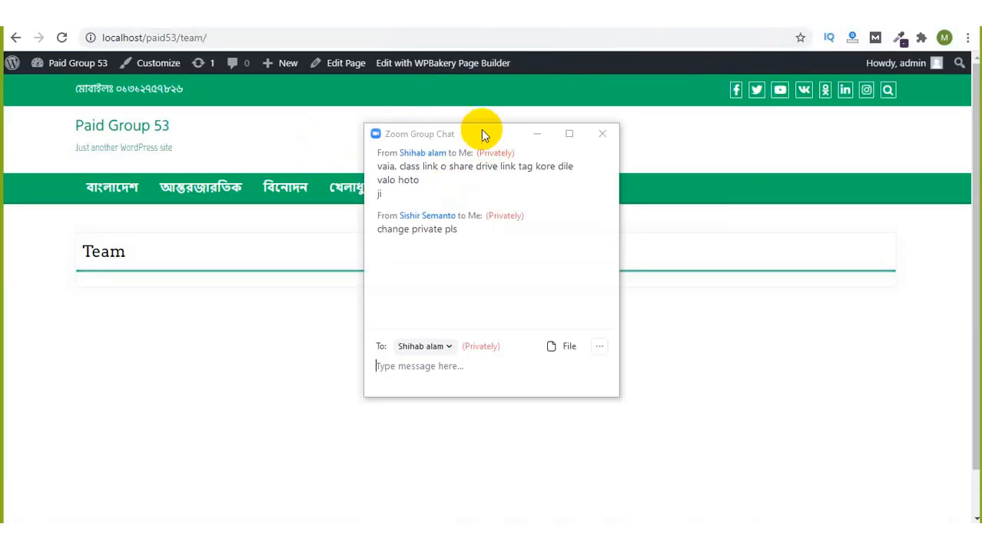
# Step: Move the Zoom chat right and let participants chat with Everyone Publicly
pyautogui.moveTo(482, 131); pyautogui.dragTo(671, 115)
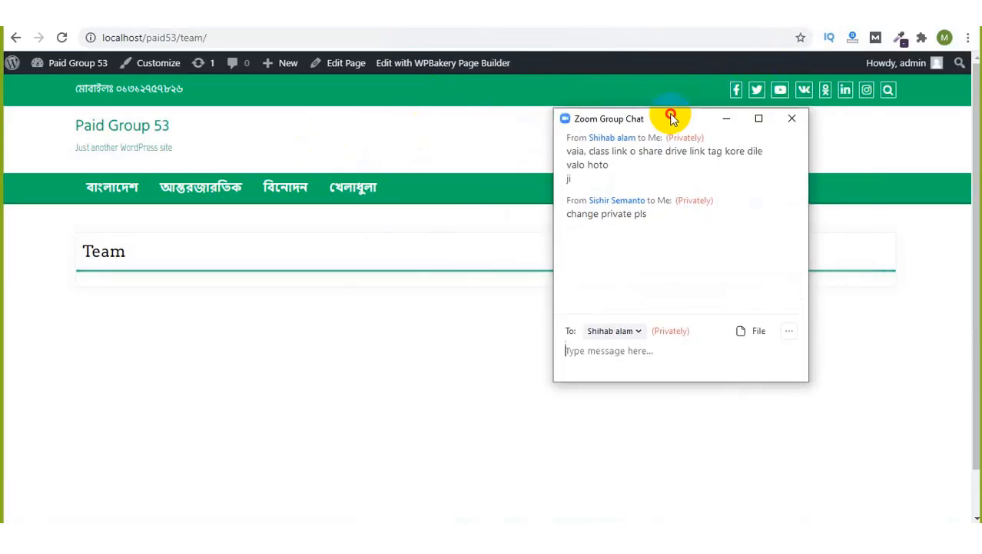
pyautogui.click(791, 330)
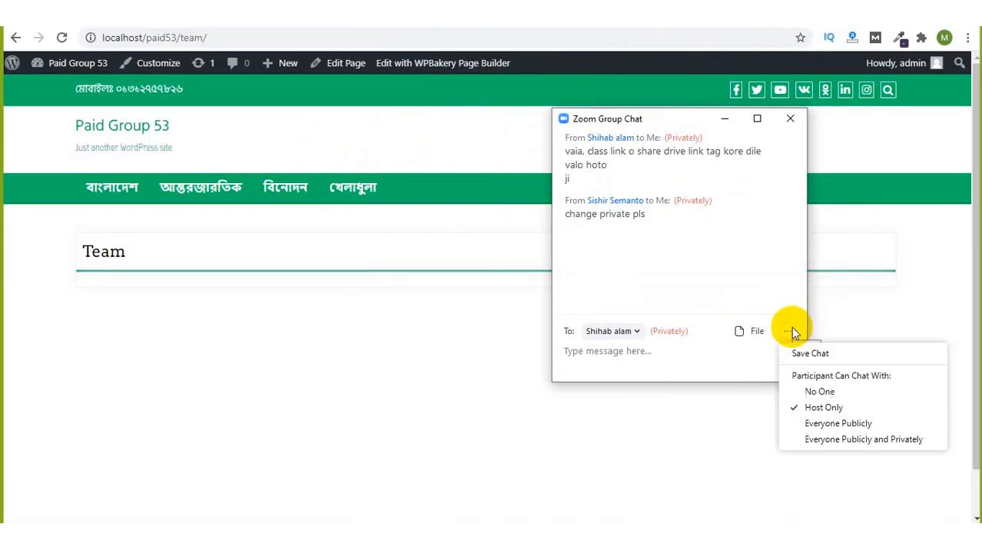
pyautogui.click(803, 423)
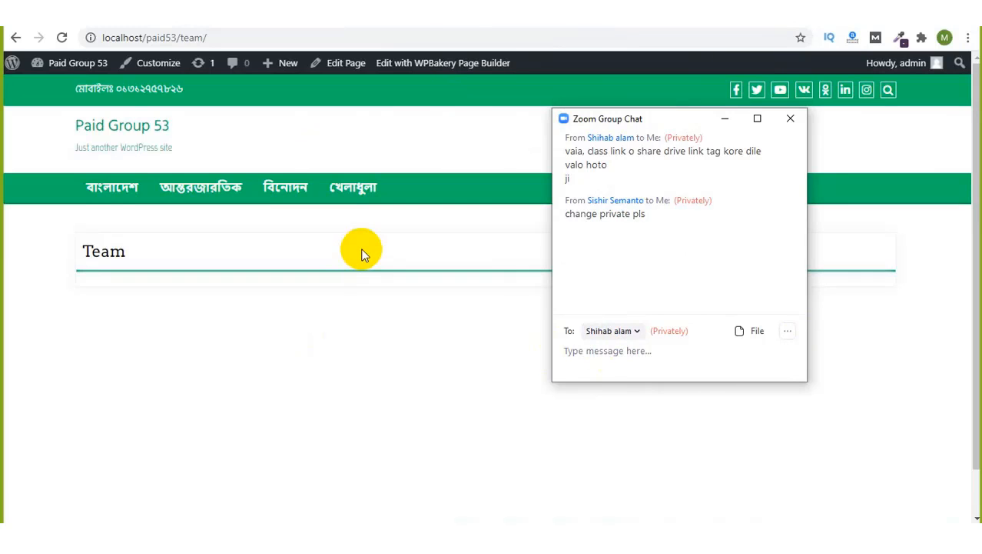
# Step: Send the reply 'okk' to Everyone in the meeting chat
pyautogui.click(637, 331)
pyautogui.click(620, 377)
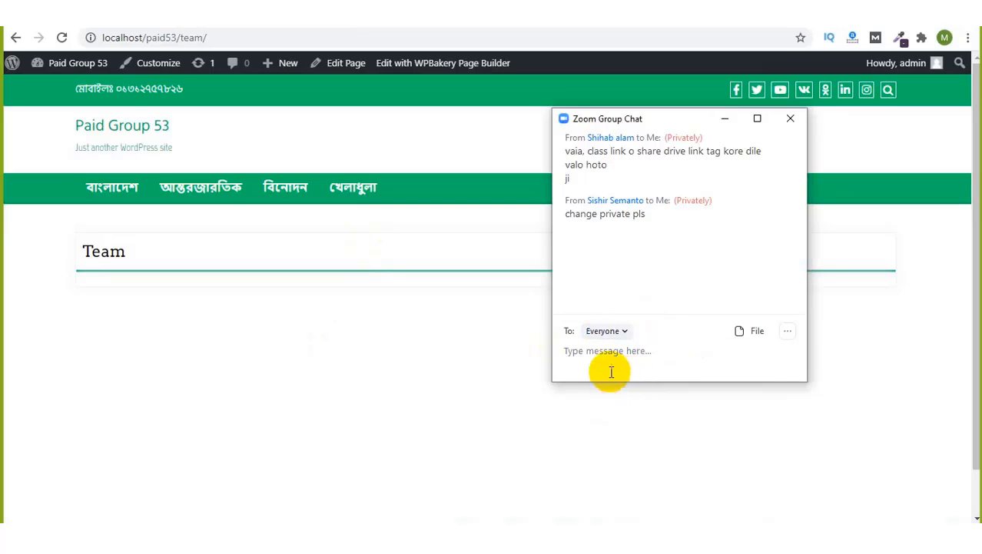
pyautogui.click(607, 357)
pyautogui.write('okk')
pyautogui.press('Return')
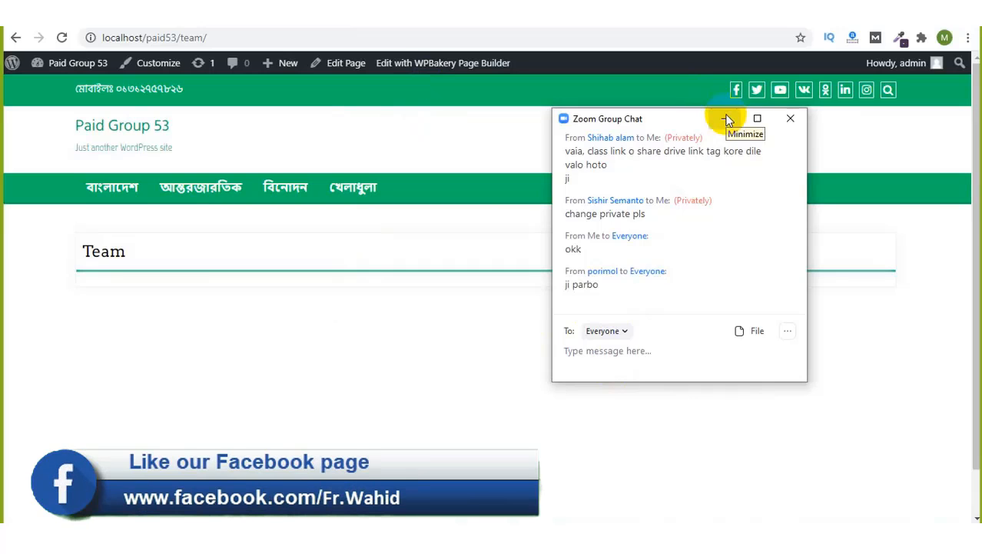
pyautogui.moveTo(431, 32)
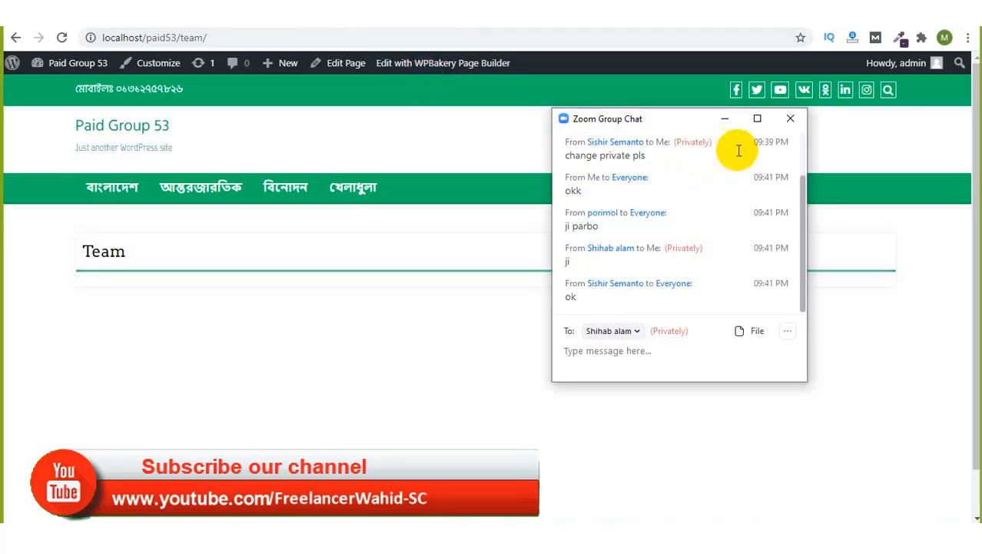
# Step: Minimize the Zoom chat, return to the Team page frontend editor, and dismiss the Add Elements tip
pyautogui.click(724, 122)
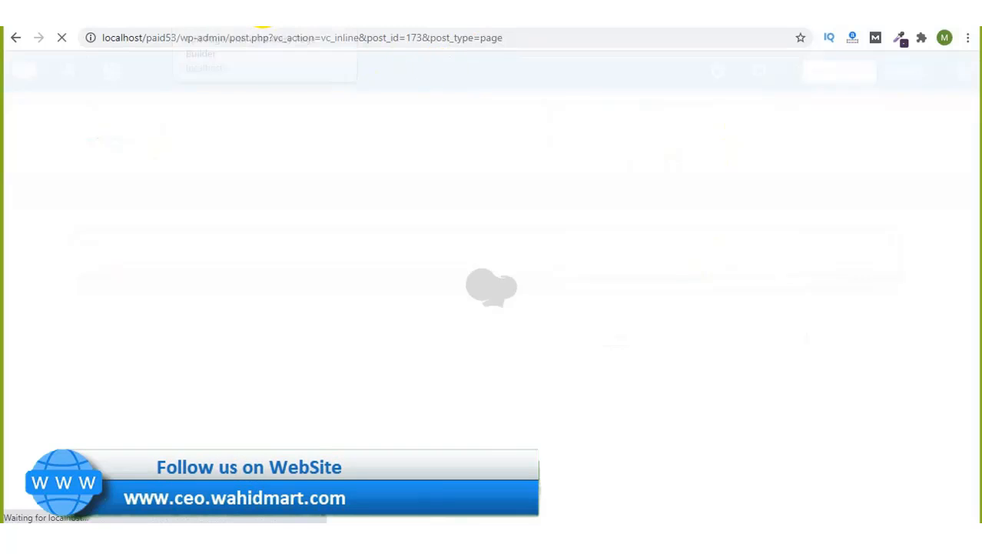
pyautogui.click(106, 15)
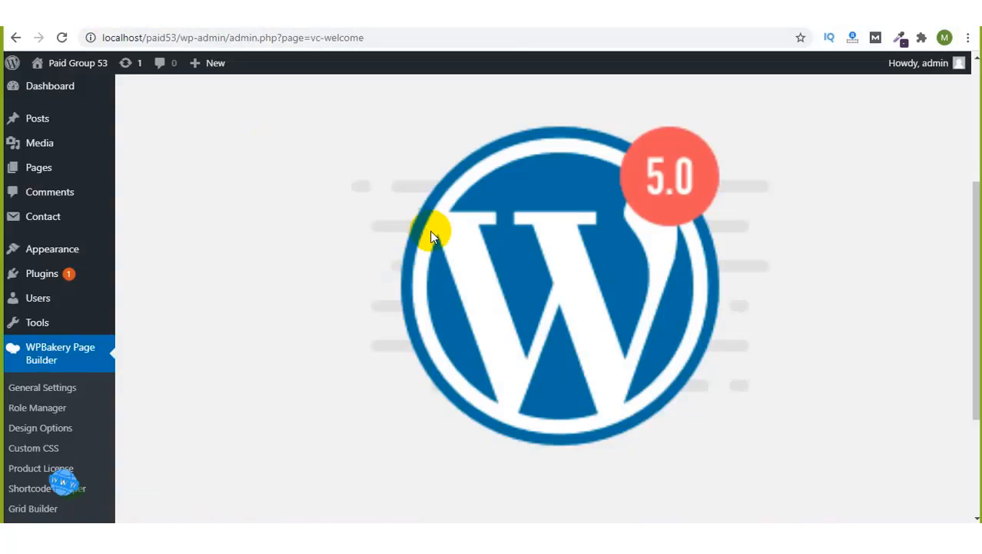
pyautogui.scroll(4, 430, 232)
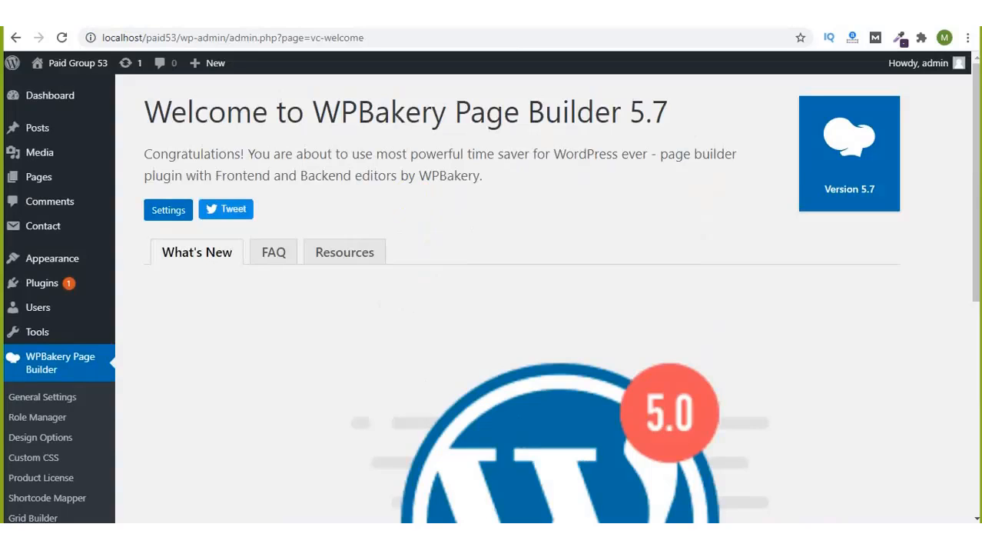
pyautogui.click(245, 14)
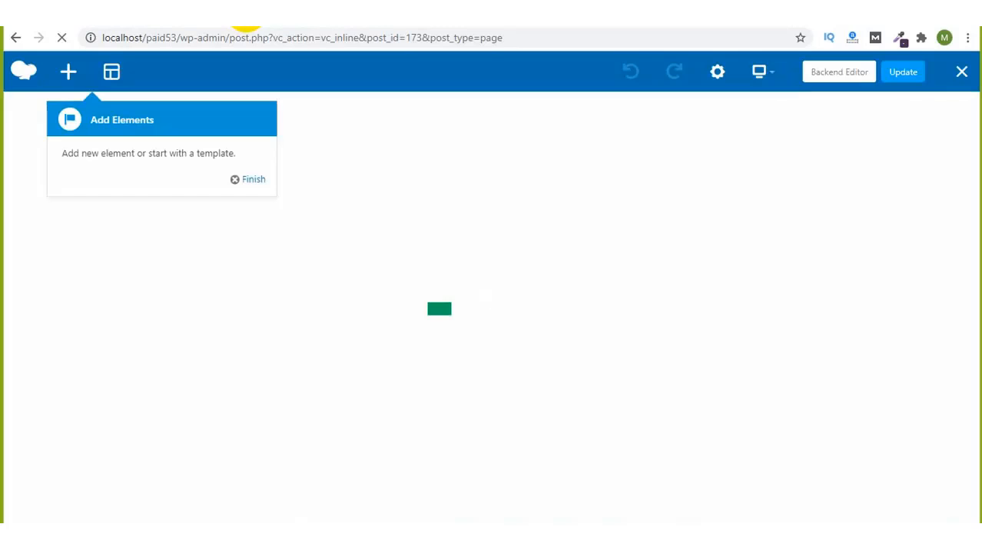
pyautogui.click(241, 179)
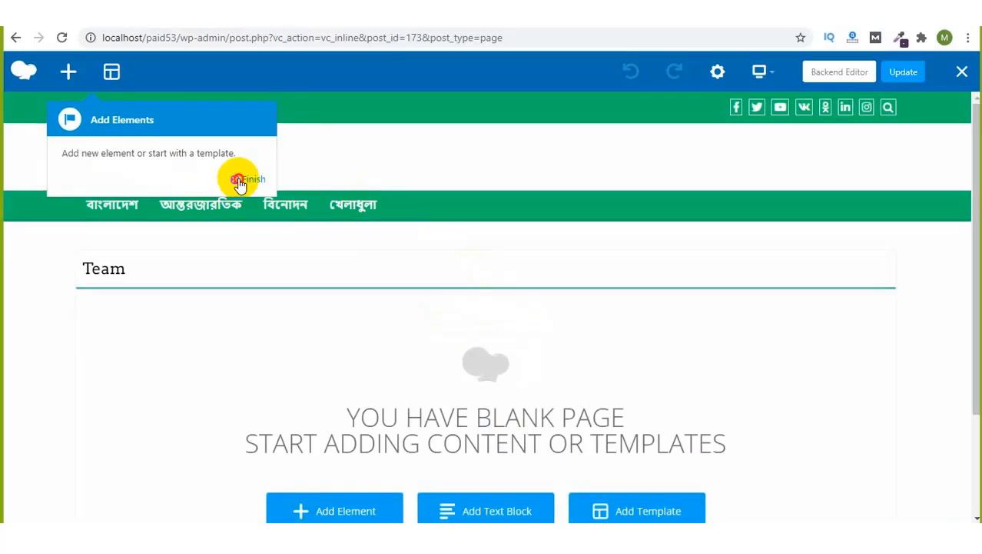
pyautogui.scroll(-2, 415, 296)
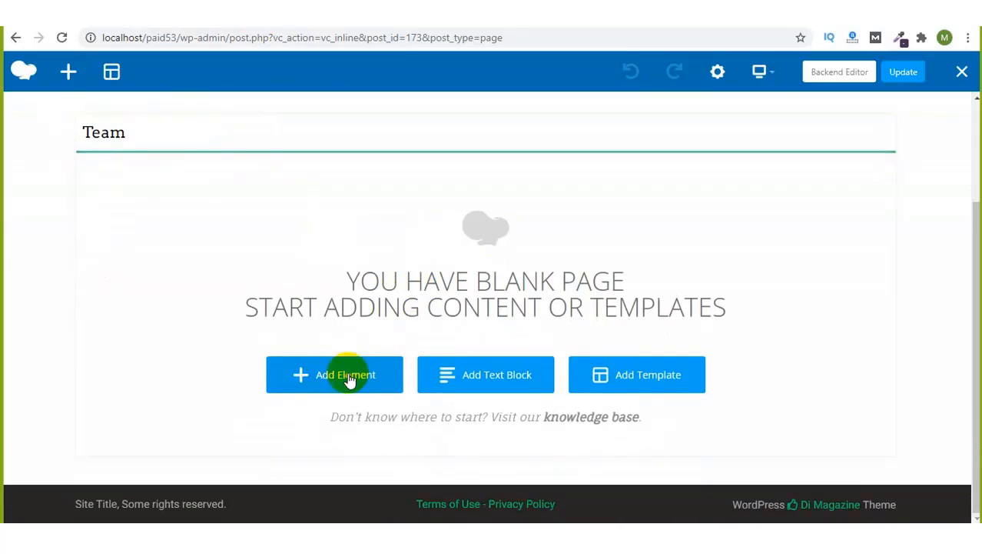
# Step: Reopen the Zoom group chat, move it to the screen top, and focus the message box
pyautogui.click(793, 31)
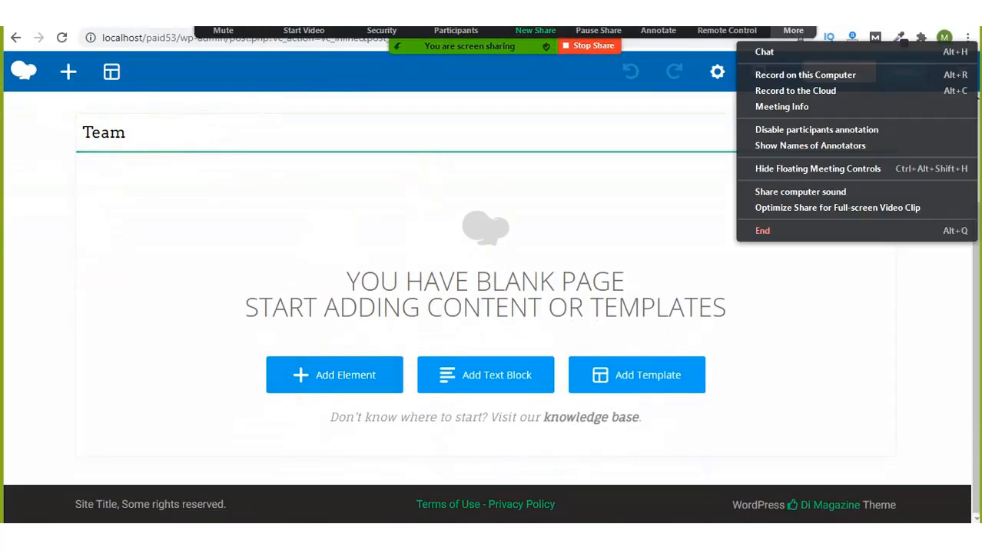
pyautogui.click(783, 54)
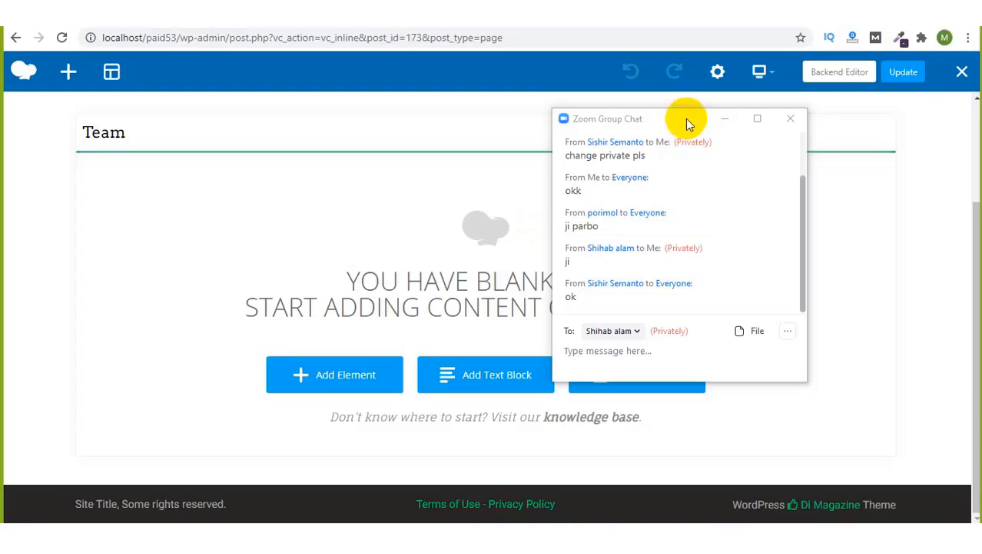
pyautogui.moveTo(687, 122); pyautogui.dragTo(658, 42)
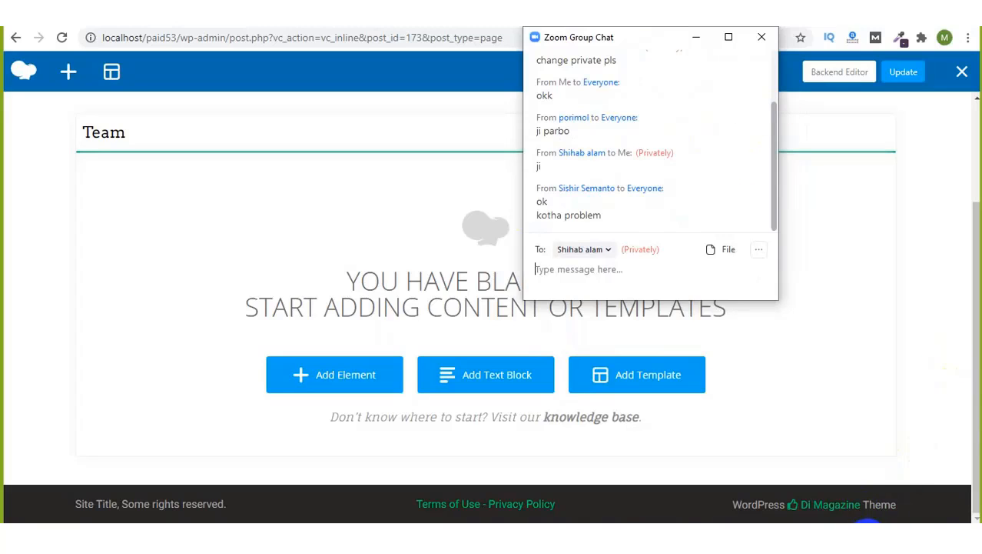
pyautogui.click(868, 536)
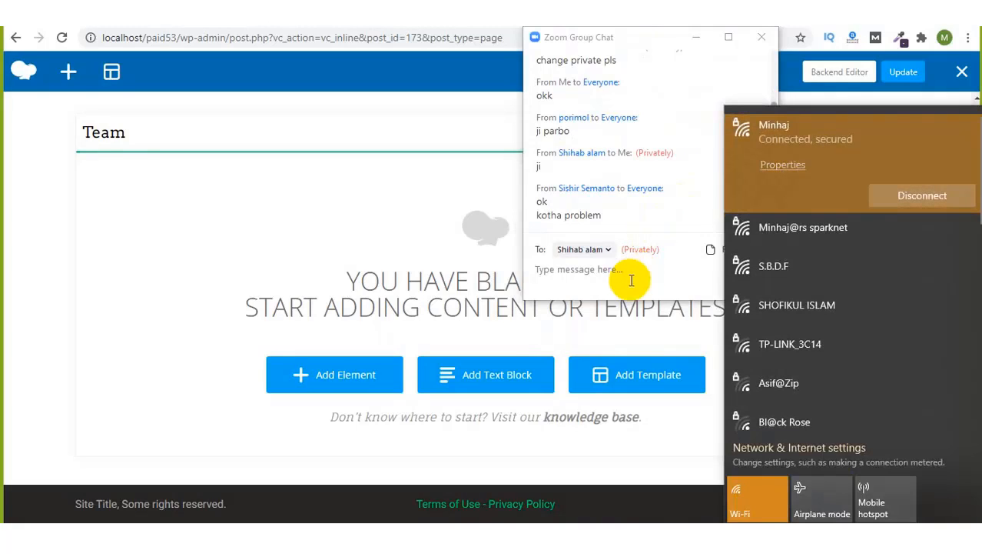
pyautogui.click(575, 269)
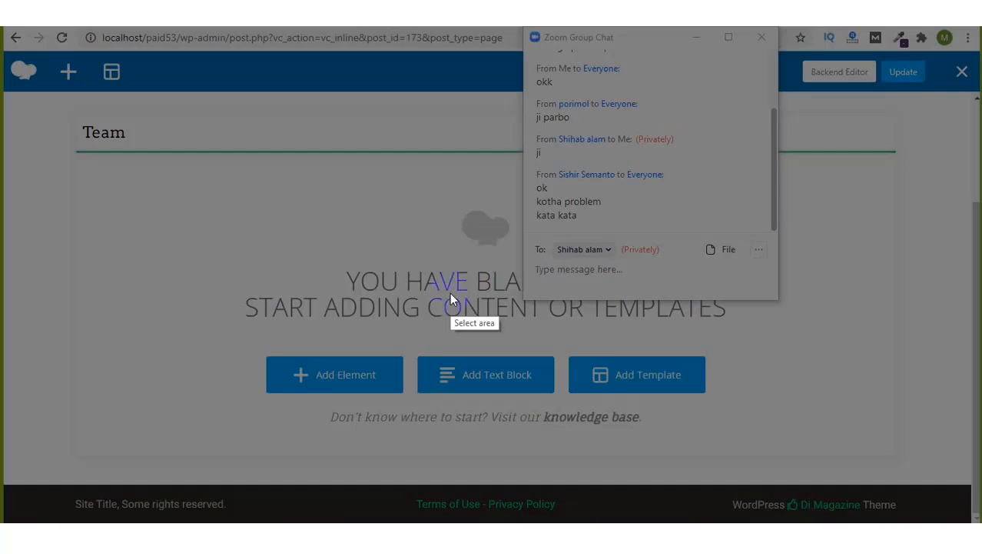
# Step: Discard the partial screenshot capture, read the new Zoom group chat messages, then minimize the chat
pyautogui.moveTo(450, 292); pyautogui.dragTo(679, 428)
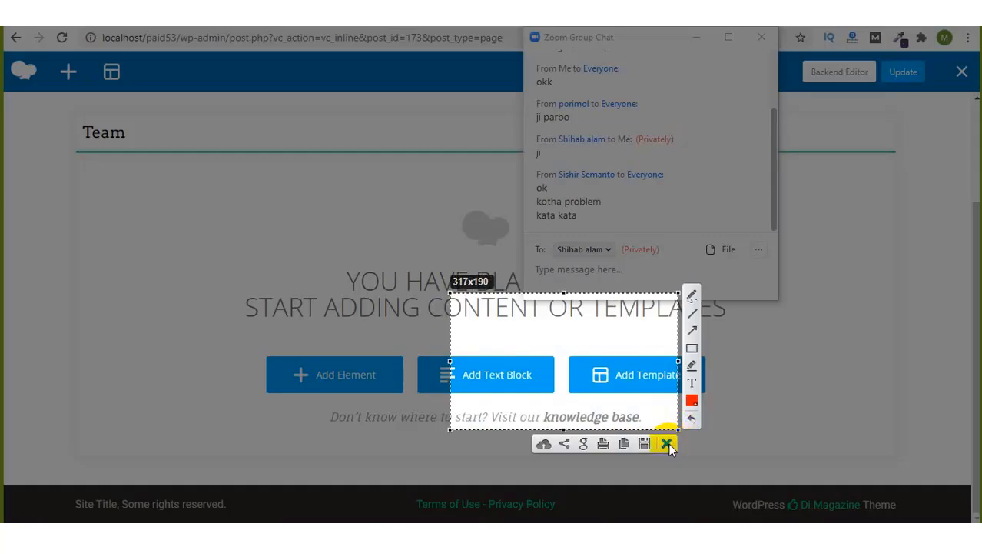
pyautogui.click(668, 444)
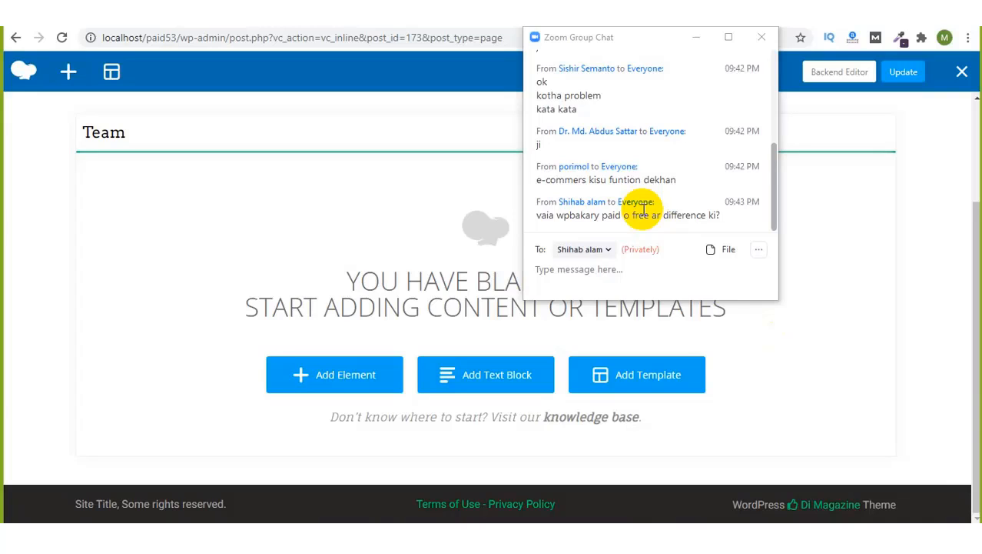
pyautogui.click(665, 216)
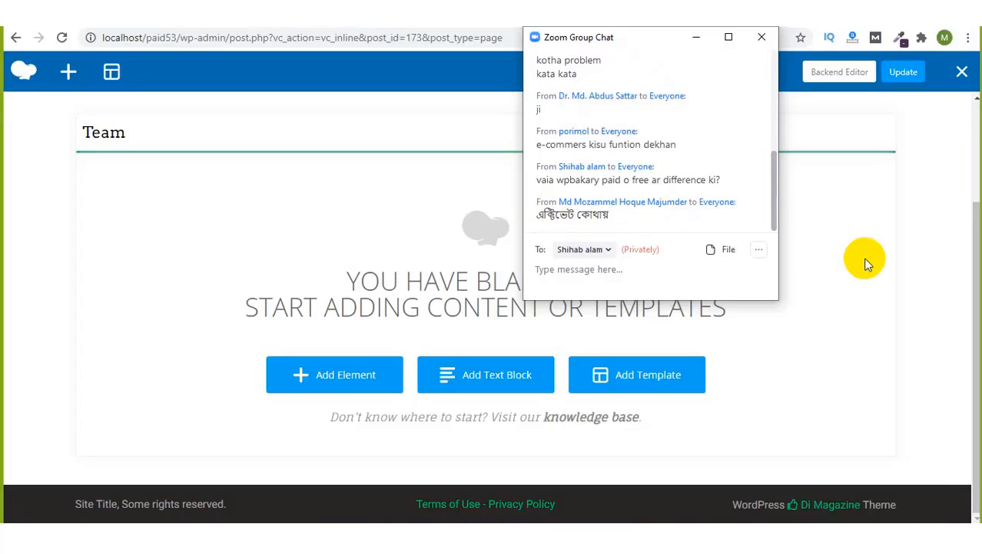
pyautogui.moveTo(977, 240)
pyautogui.mouseDown()
pyautogui.moveTo(977, 151)
pyautogui.moveTo(977, 240)
pyautogui.mouseUp()
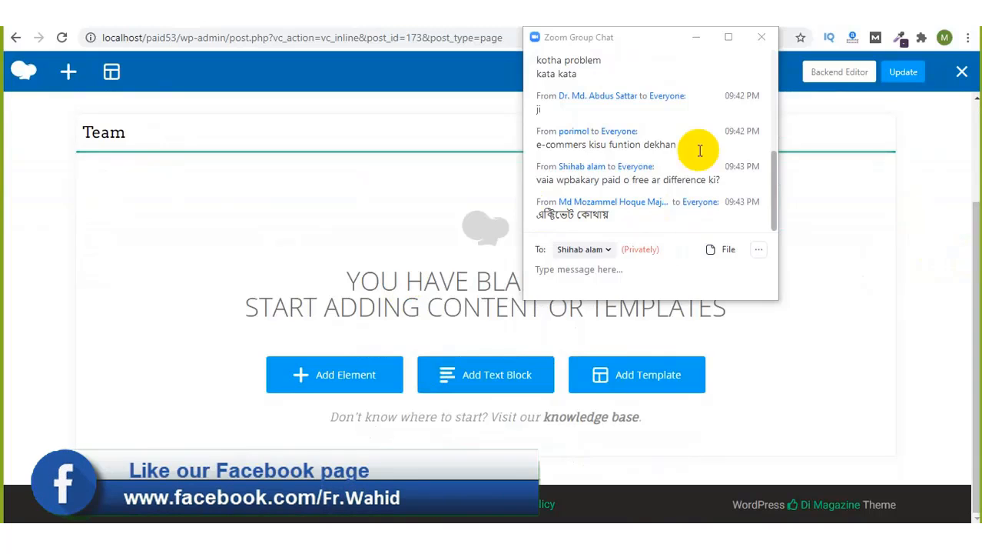
pyautogui.click(688, 44)
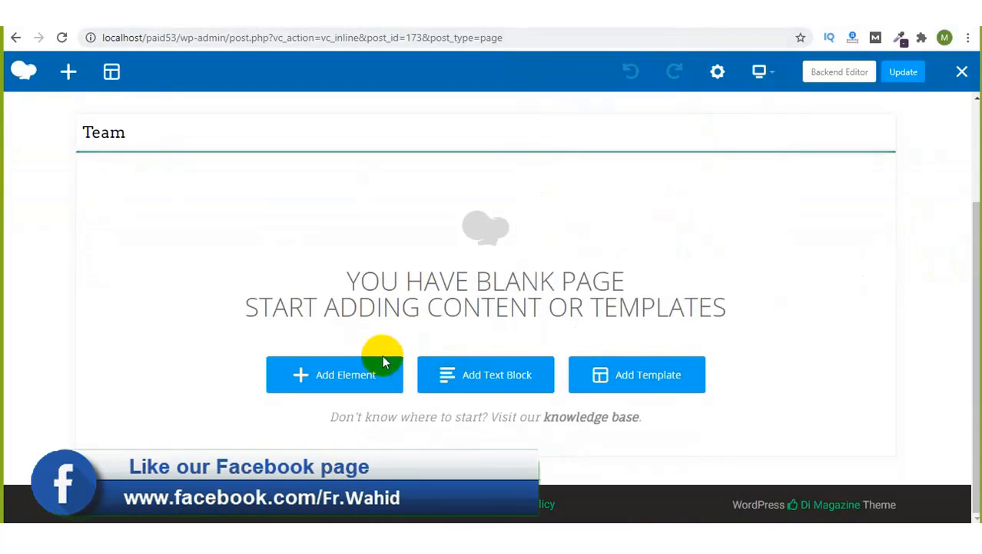
# Step: Insert an empty Row into the page and dismiss the Rows and Columns tour tip
pyautogui.click(361, 376)
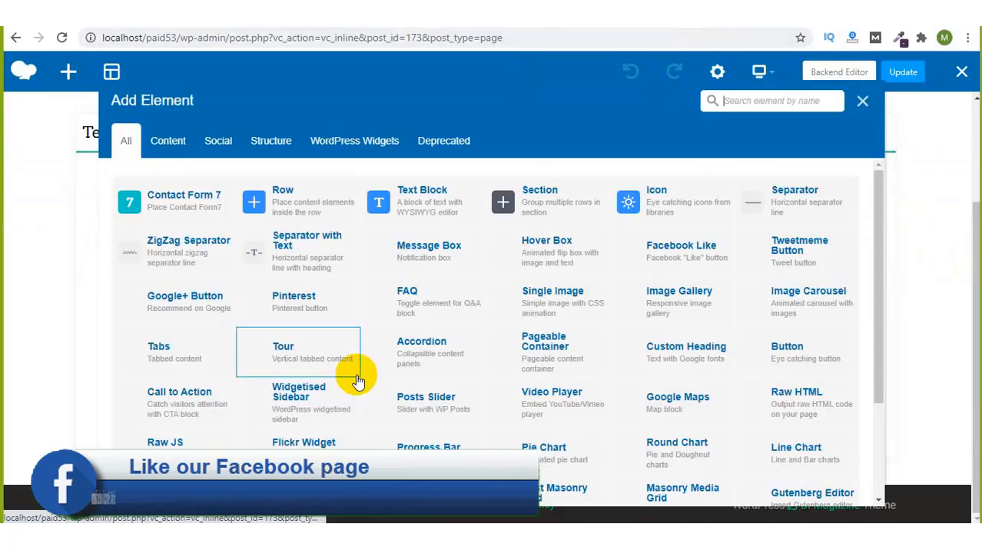
pyautogui.click(298, 198)
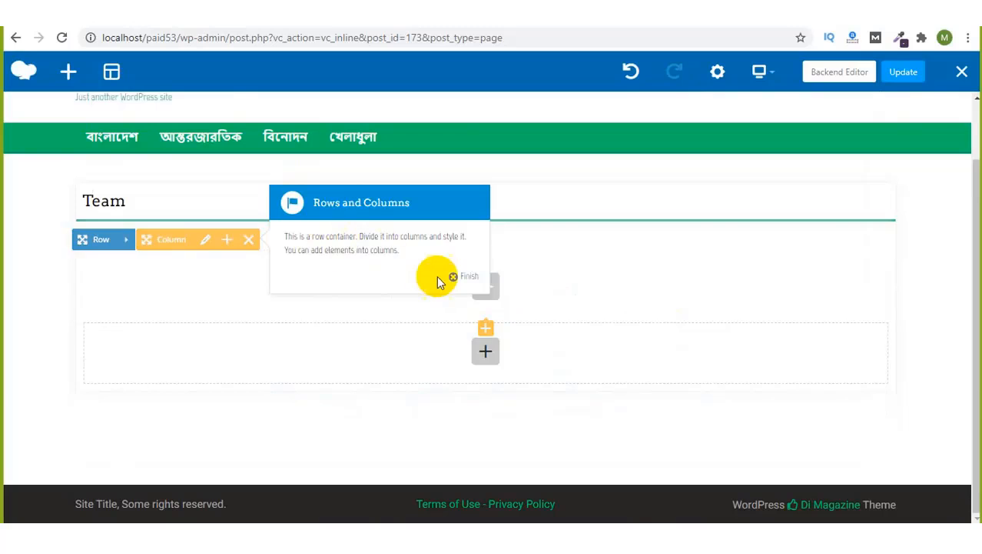
pyautogui.click(452, 277)
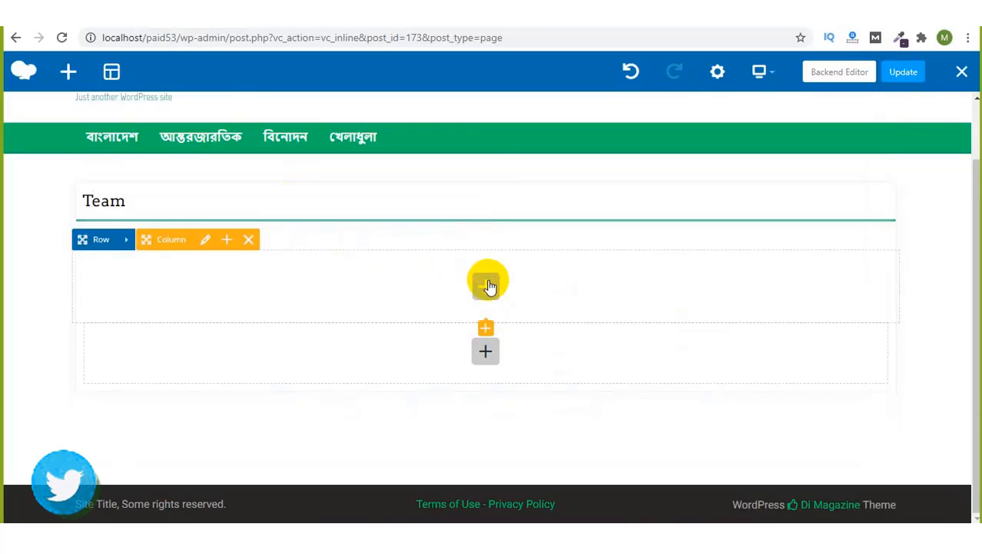
# Step: Scroll through the column's Add Element list to review the available page elements
pyautogui.click(488, 284)
pyautogui.scroll(-2, 318, 350)
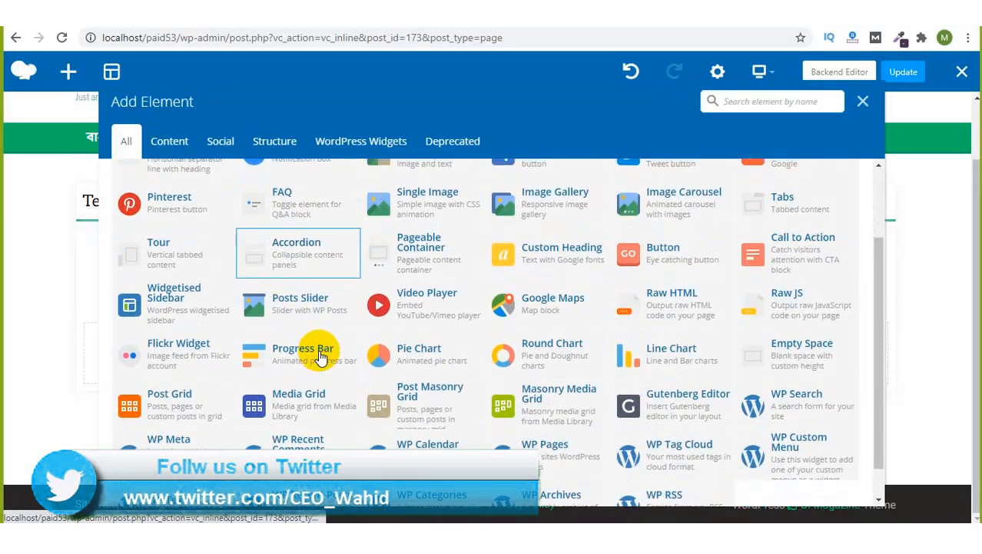
pyautogui.scroll(1, 321, 355)
pyautogui.scroll(-1, 321, 352)
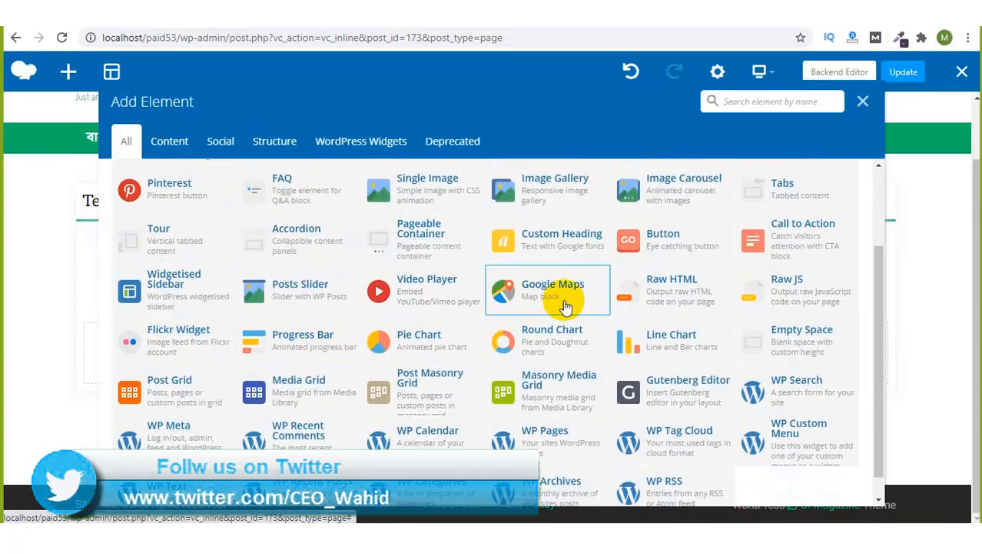
pyautogui.scroll(-1, 646, 266)
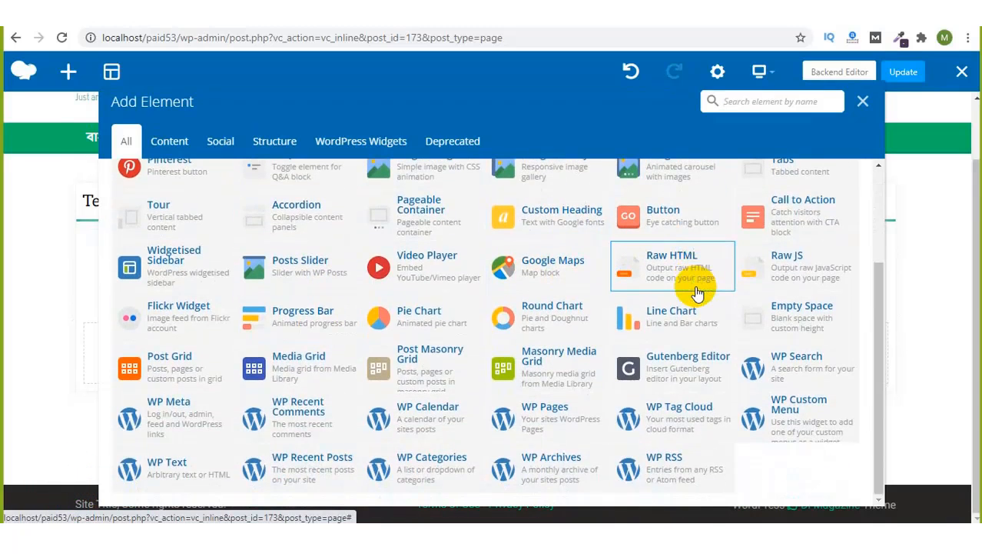
pyautogui.scroll(3, 696, 292)
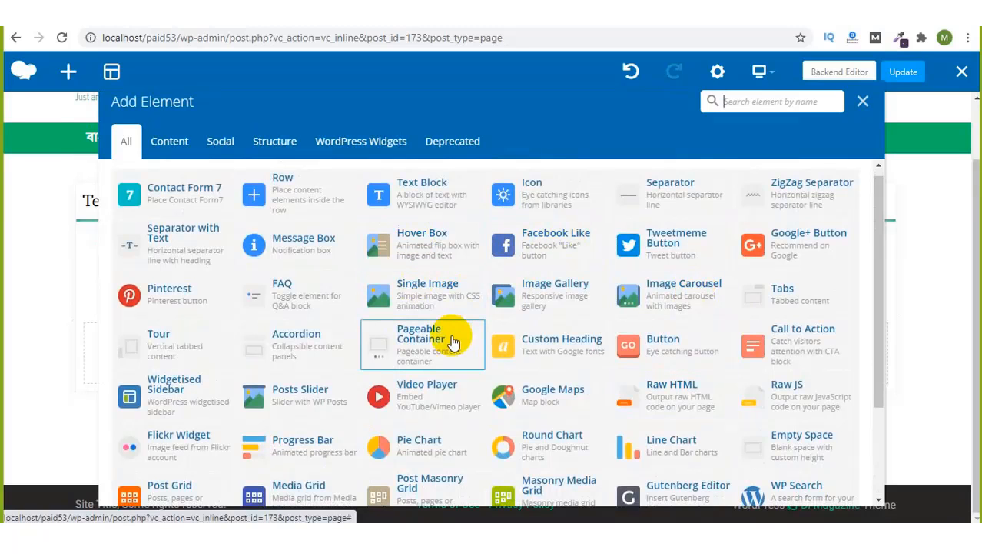
pyautogui.scroll(-2, 450, 335)
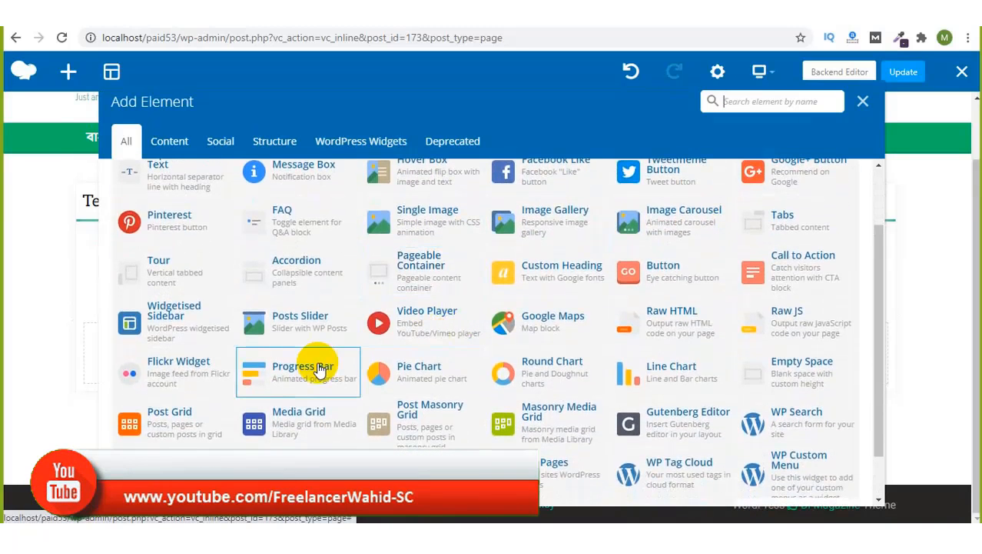
pyautogui.scroll(-1, 474, 336)
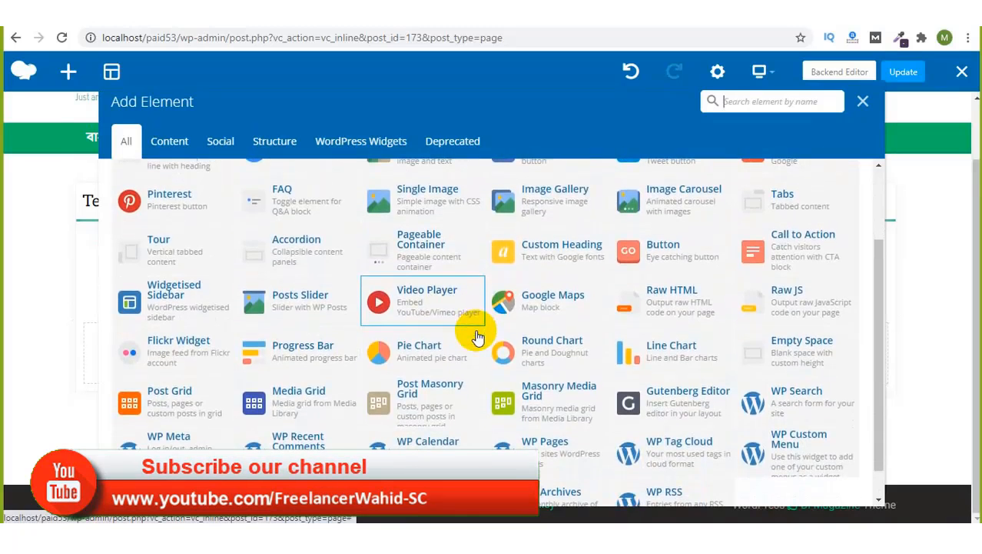
pyautogui.scroll(2, 477, 336)
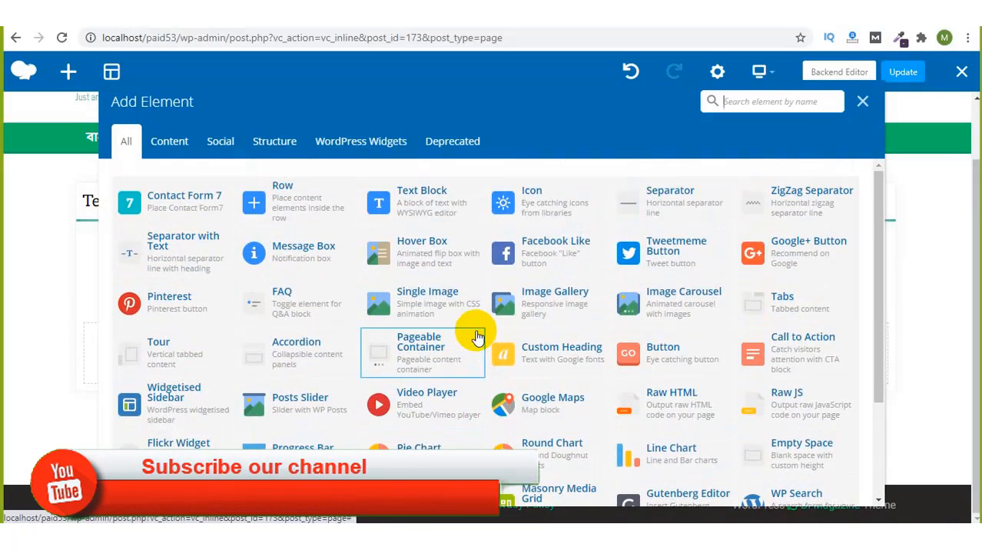
pyautogui.scroll(-1, 767, 325)
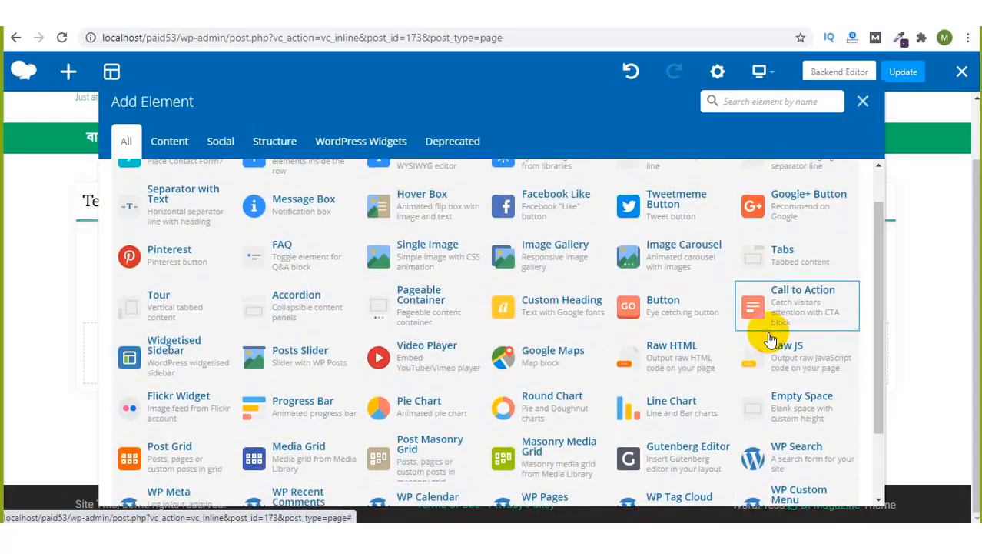
pyautogui.scroll(-2, 770, 339)
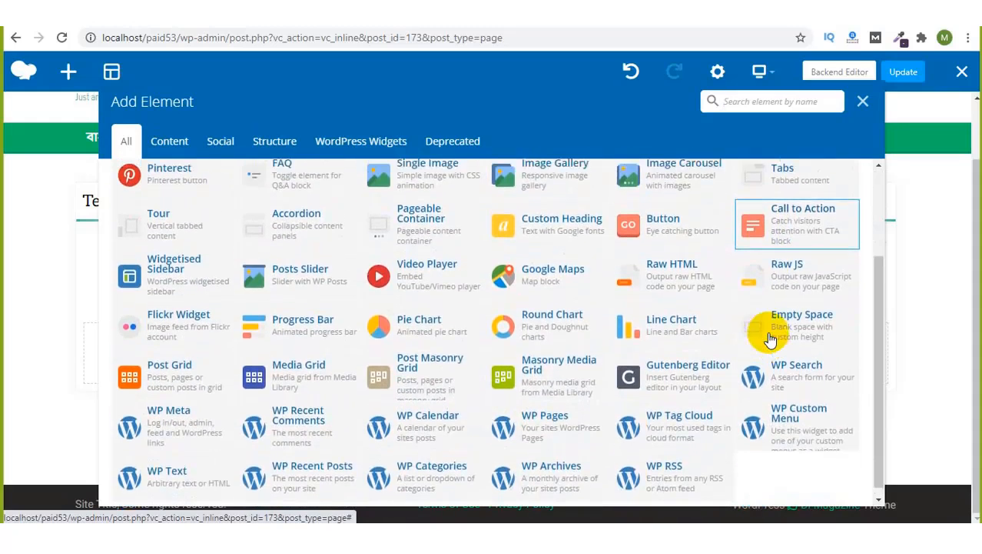
pyautogui.scroll(3, 771, 340)
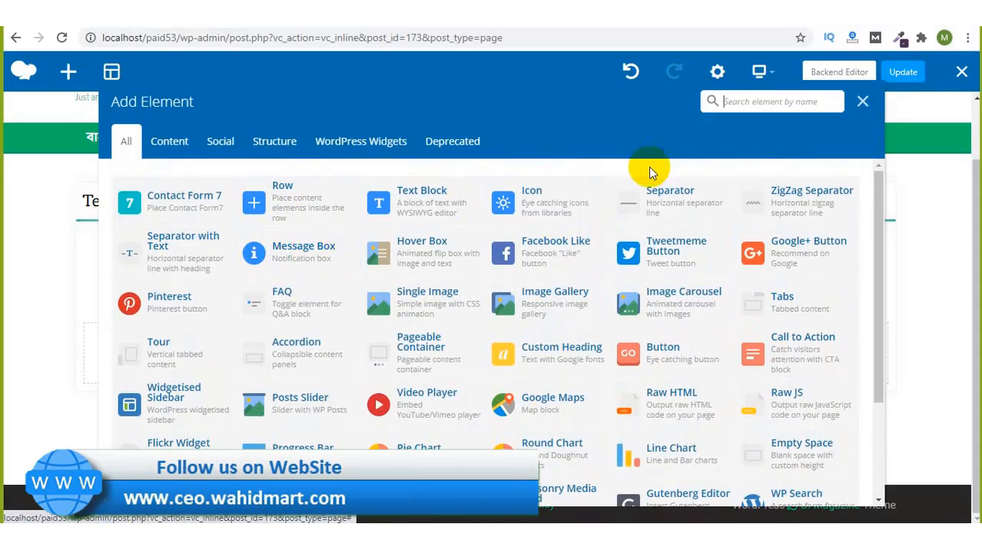
# Step: Search the elements for 'info', clear the search, and close the list without adding anything
pyautogui.click(761, 101)
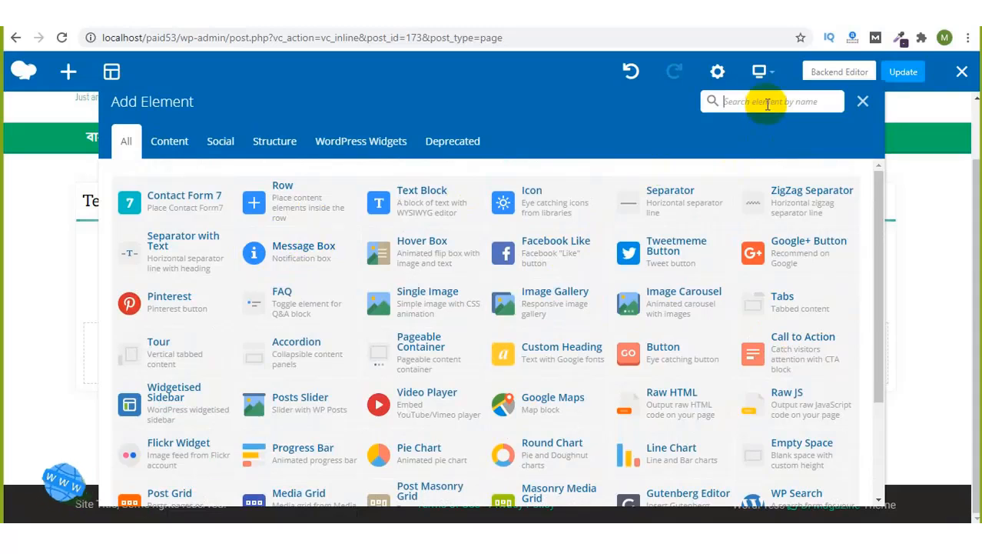
pyautogui.write('info')
pyautogui.press('BackSpace')
pyautogui.press('BackSpace')
pyautogui.press('BackSpace')
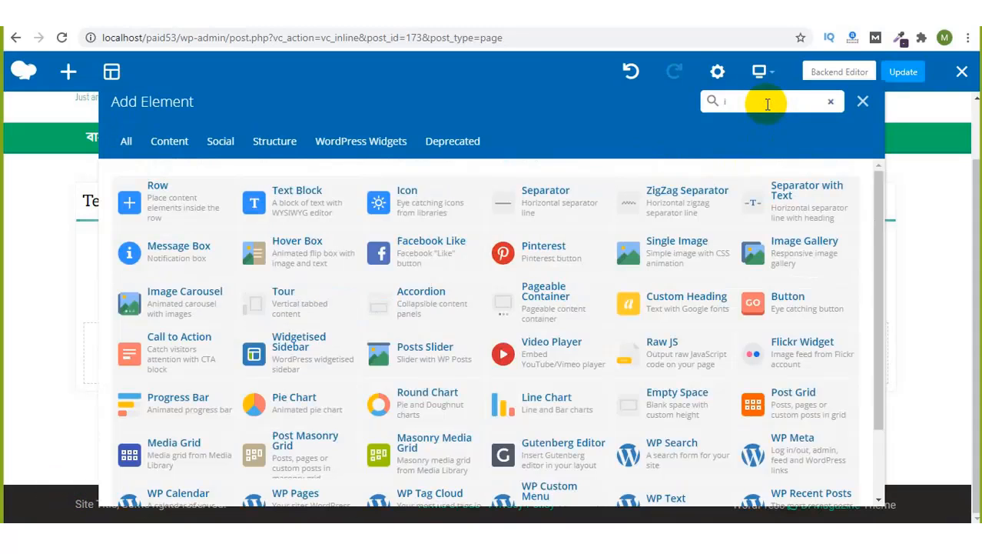
pyautogui.write('n')
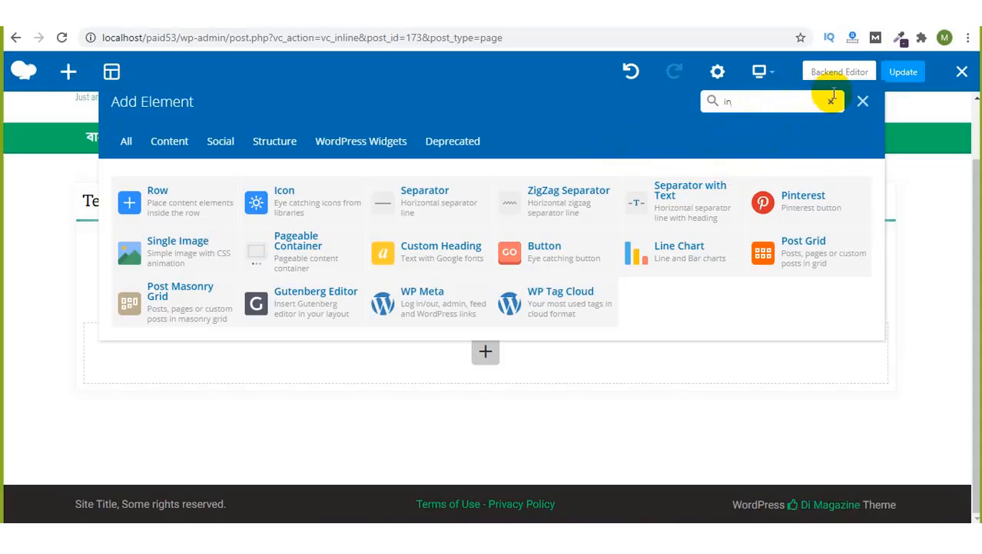
pyautogui.press('BackSpace')
pyautogui.press('BackSpace')
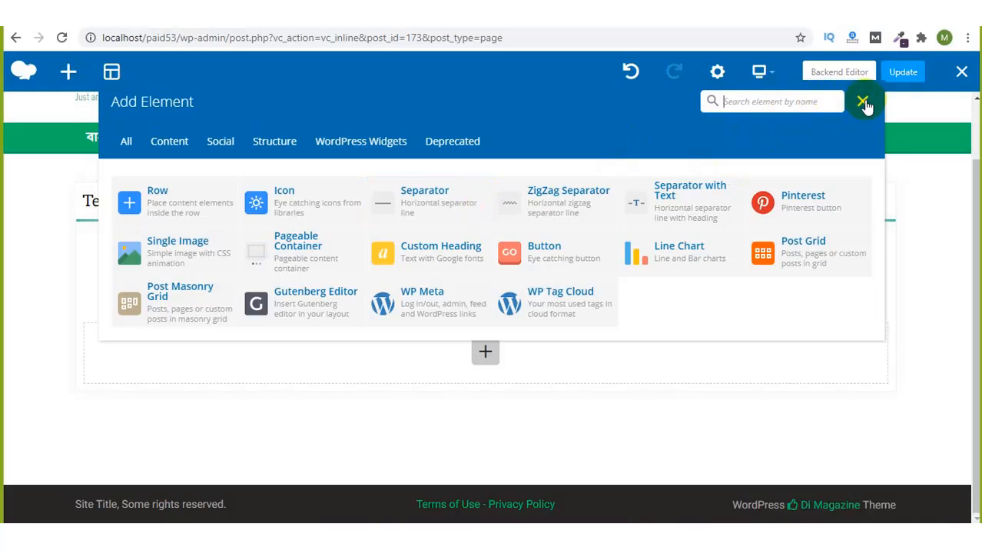
pyautogui.click(864, 102)
# Step: Add a Message Box element to the empty column and delete its placeholder text
pyautogui.moveTo(252, 259)
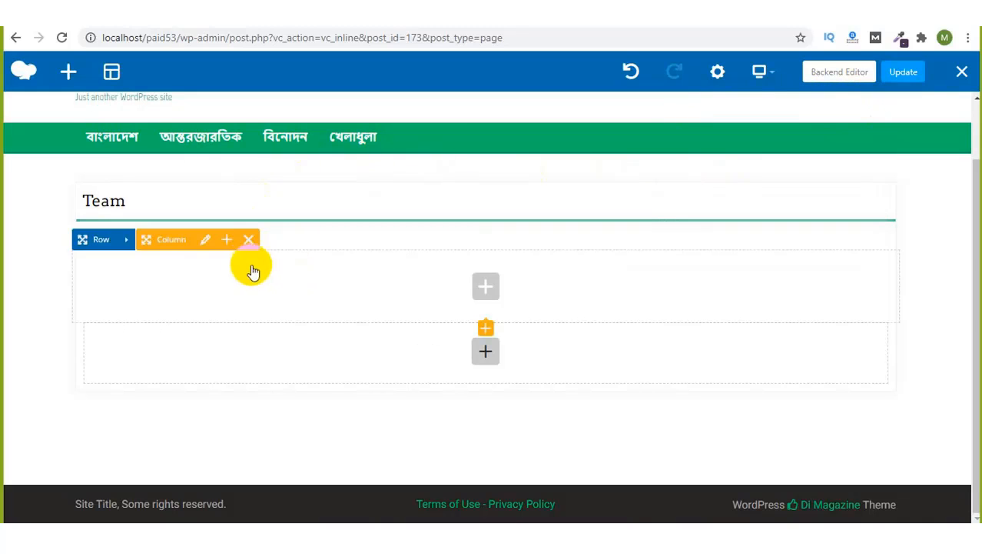
pyautogui.click(487, 286)
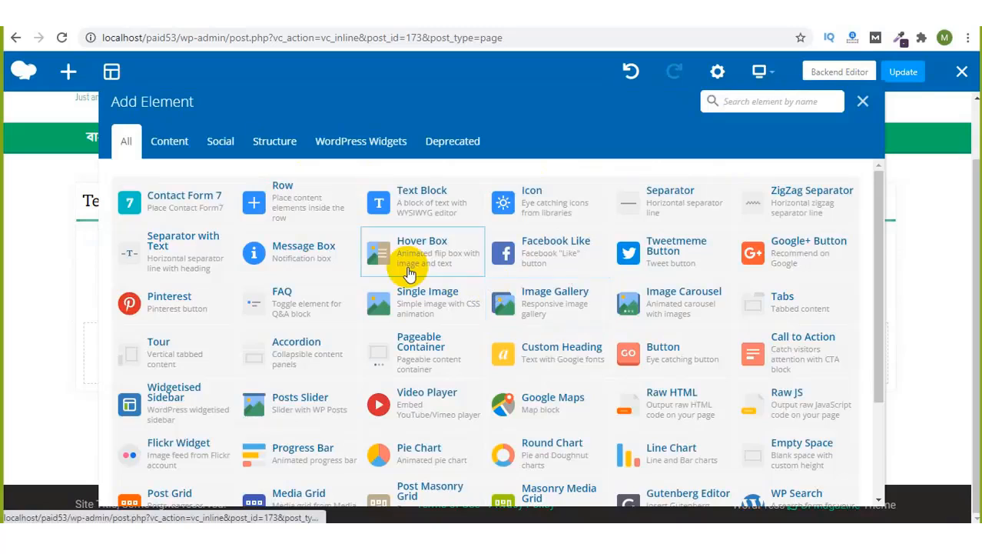
pyautogui.click(306, 260)
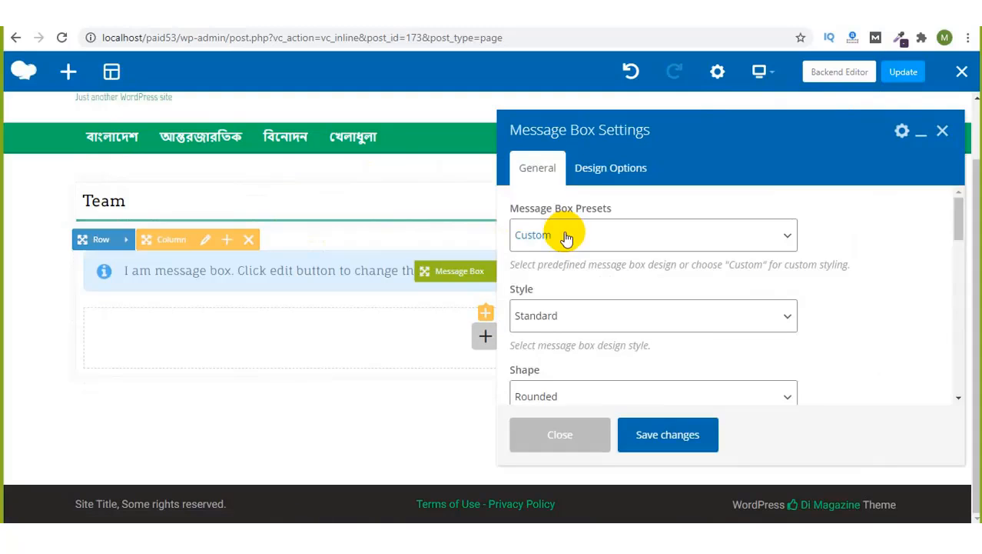
pyautogui.scroll(-5, 566, 237)
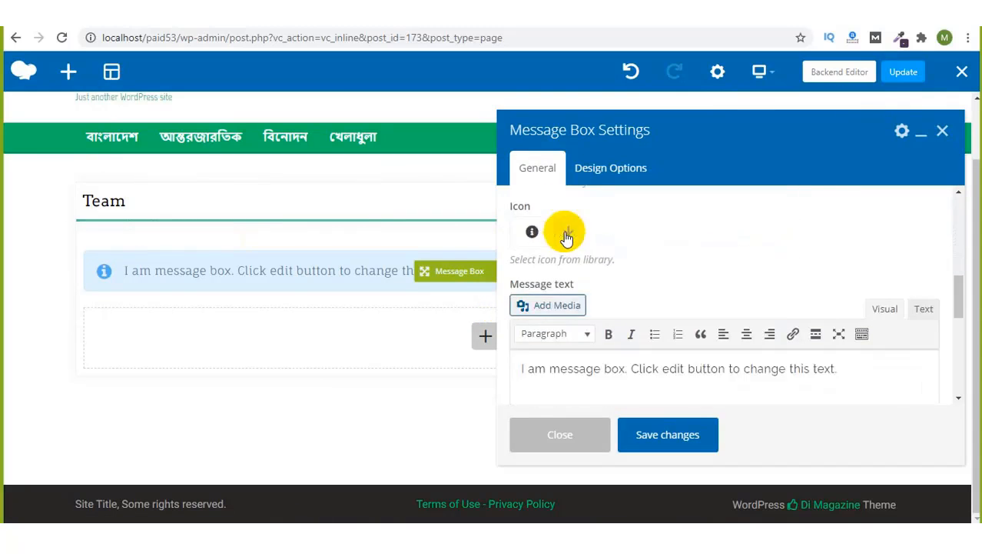
pyautogui.scroll(-2, 566, 237)
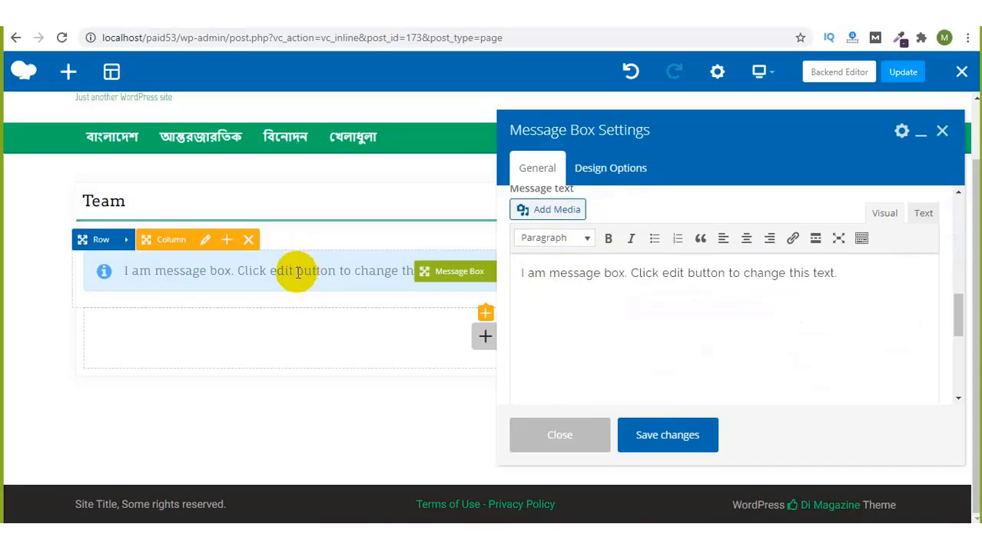
pyautogui.tripleClick(597, 282)
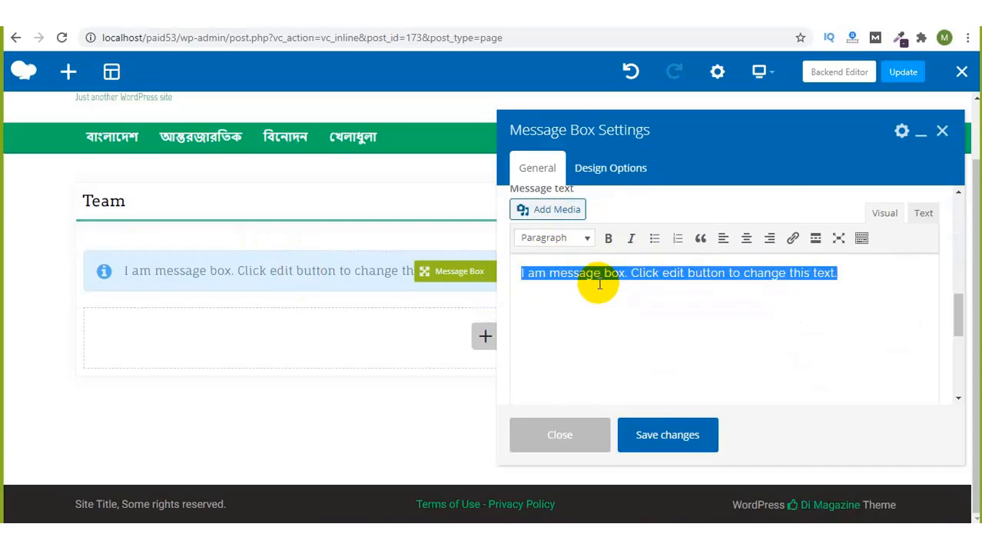
pyautogui.press('BackSpace')
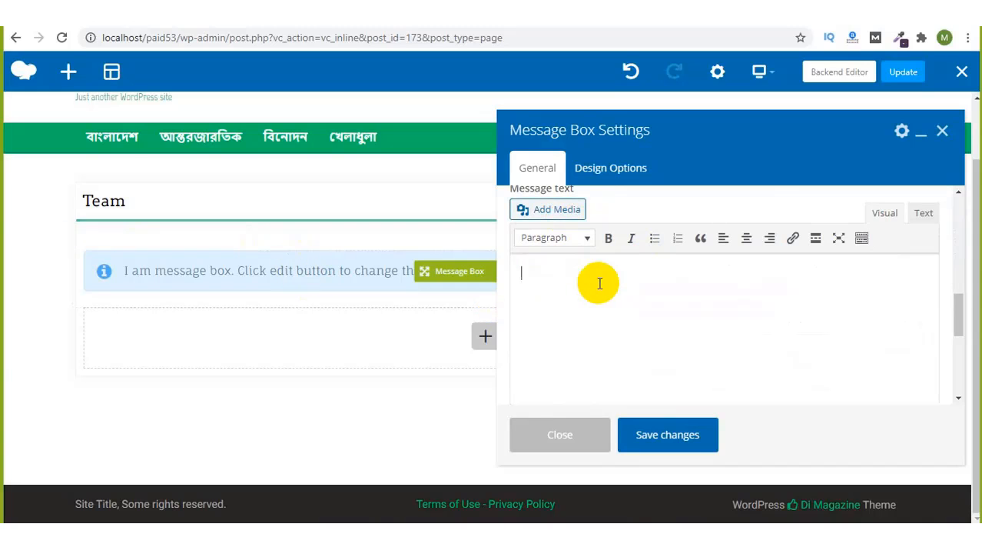
# Step: Enter the message 'This is messege box' and save the message box
pyautogui.scroll(2, 616, 284)
pyautogui.scroll(-2, 615, 284)
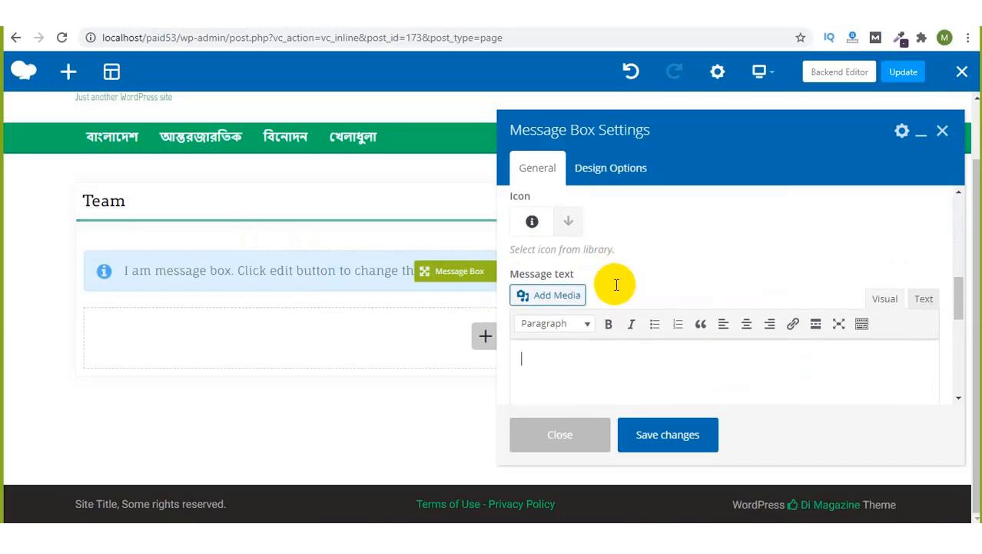
pyautogui.write('<p')
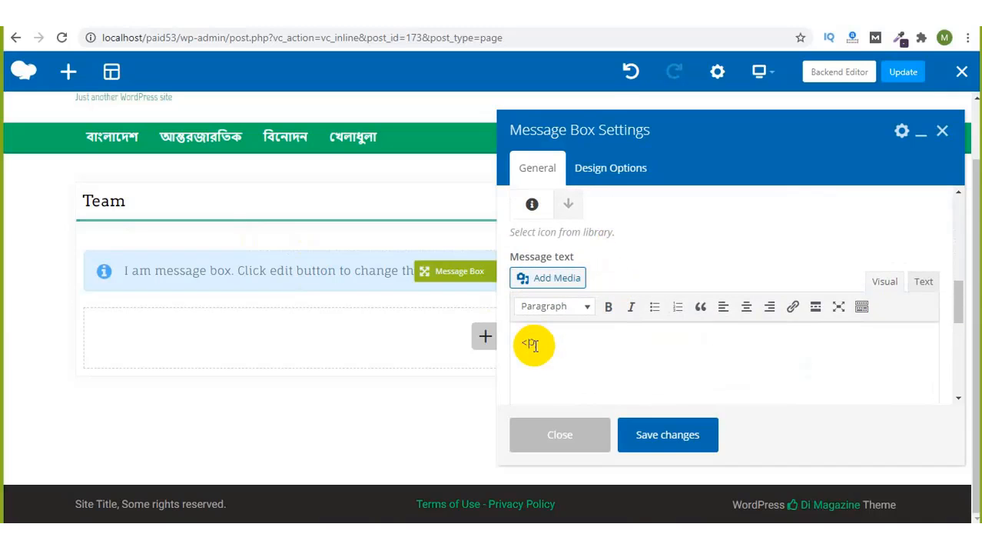
pyautogui.write('>This is messege')
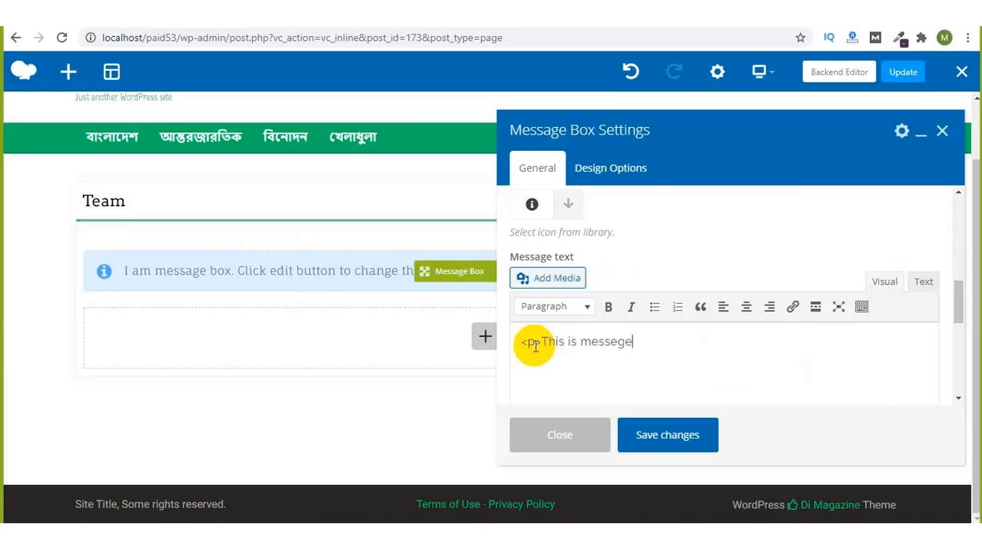
pyautogui.write(' box')
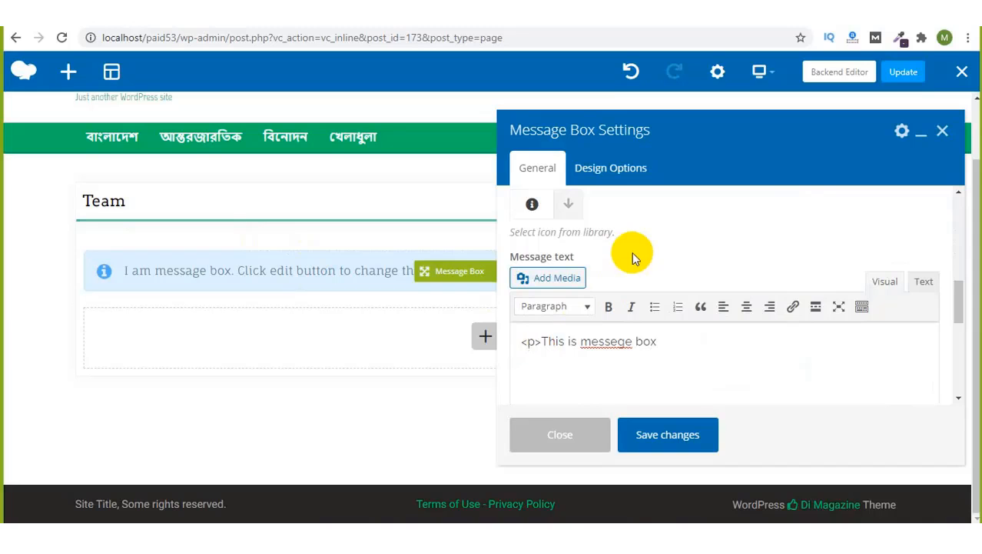
pyautogui.scroll(-1, 632, 254)
pyautogui.write('</p>')
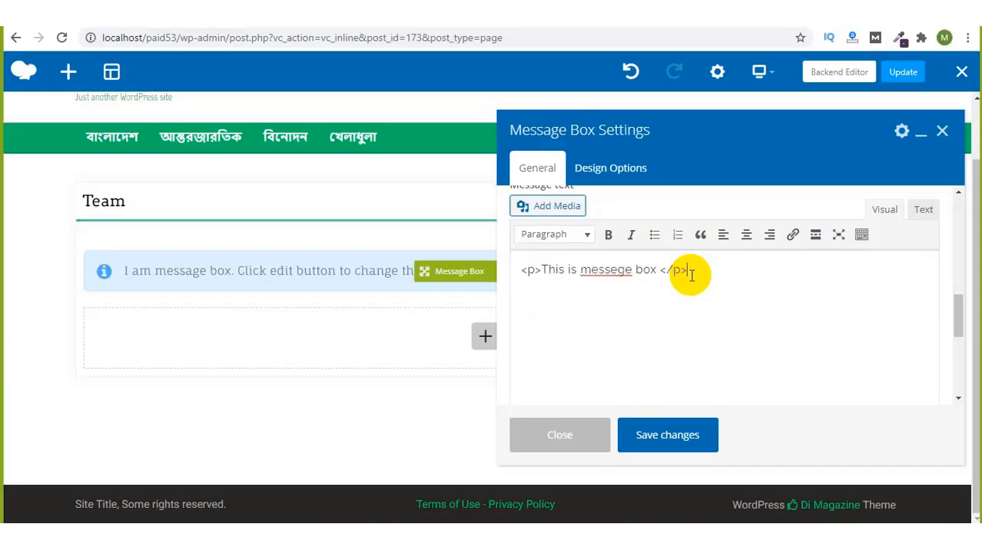
pyautogui.click(661, 435)
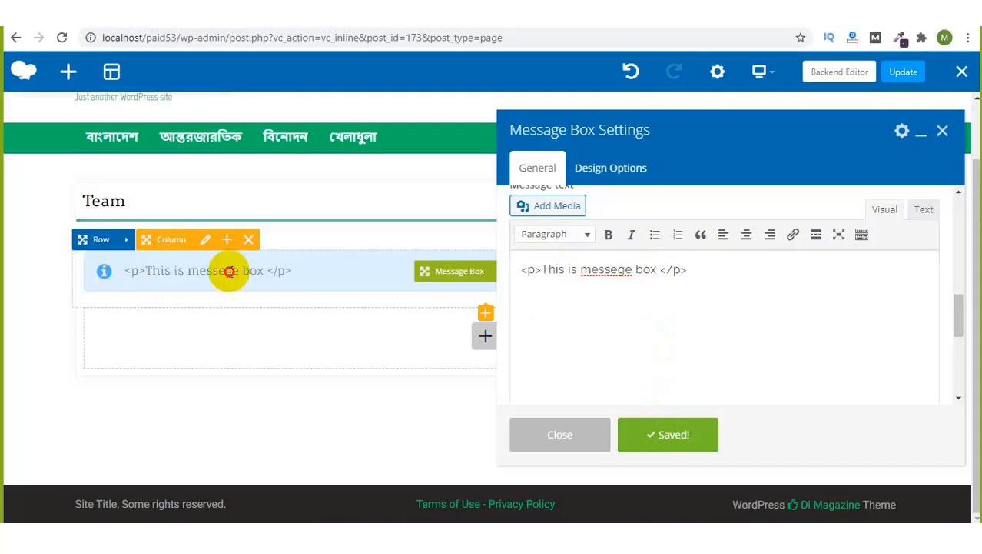
# Step: Replace the message with a self-introduction line containing the author's name and save it
pyautogui.tripleClick(638, 275)
pyautogui.press('BackSpace')
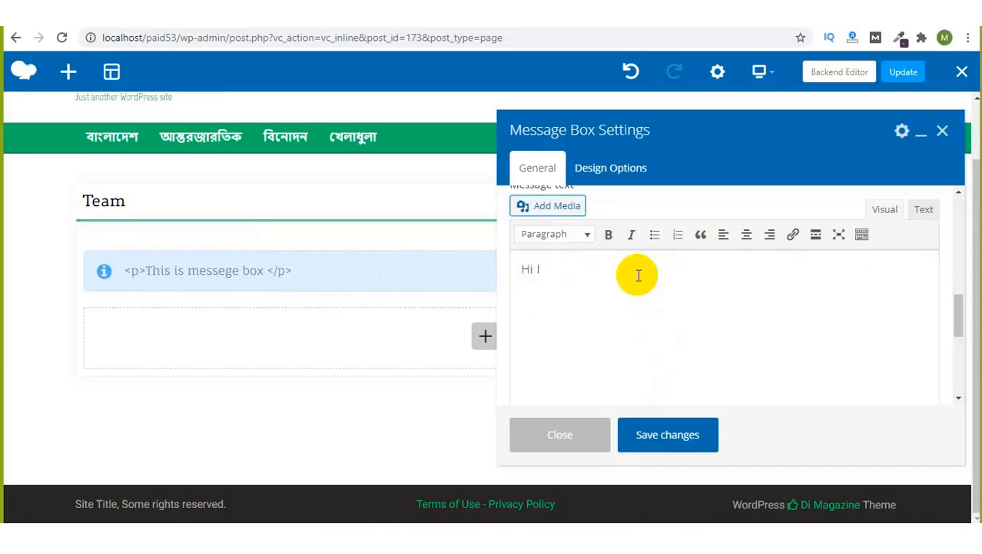
pyautogui.scroll(1, 631, 269)
pyautogui.click(586, 260)
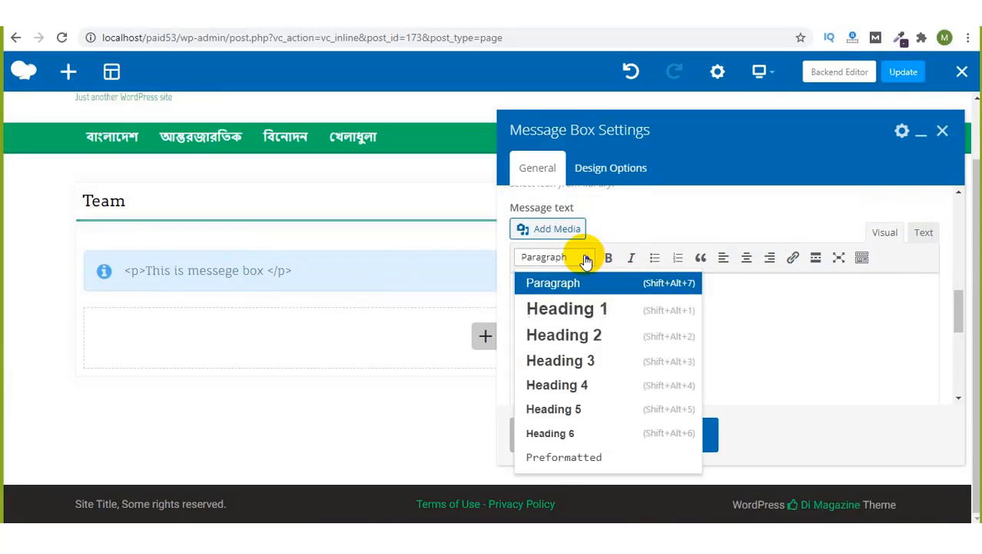
pyautogui.click(759, 312)
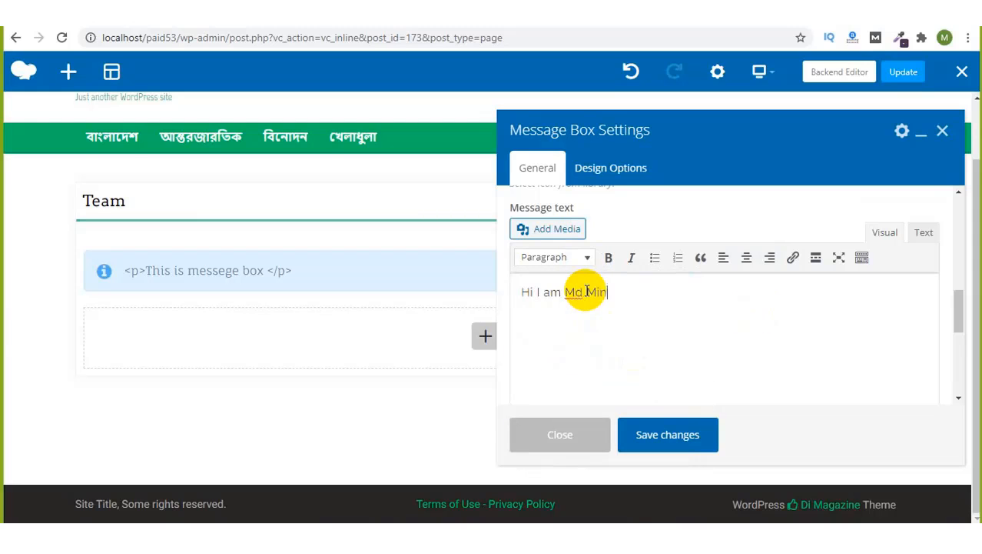
pyautogui.write('am Md Minhjual Islam')
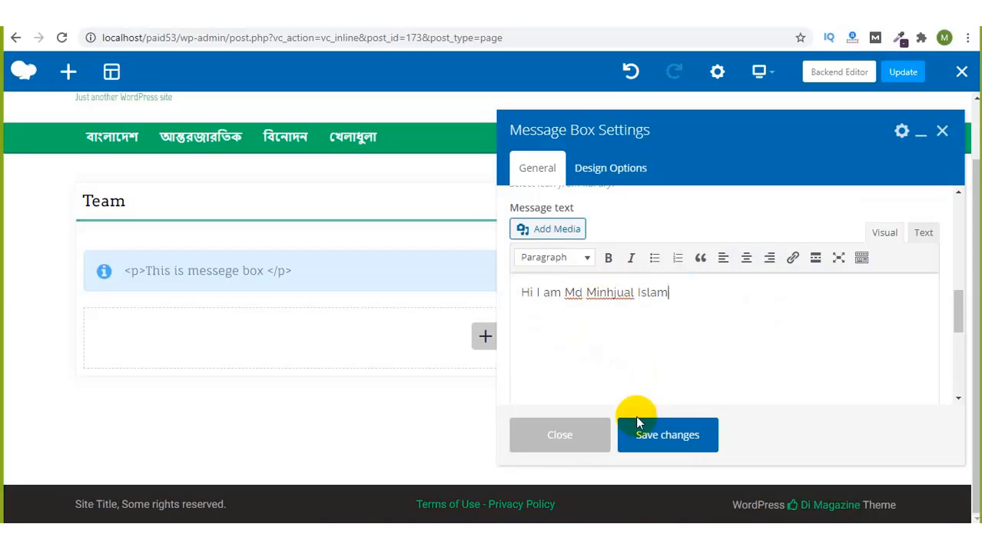
pyautogui.click(670, 432)
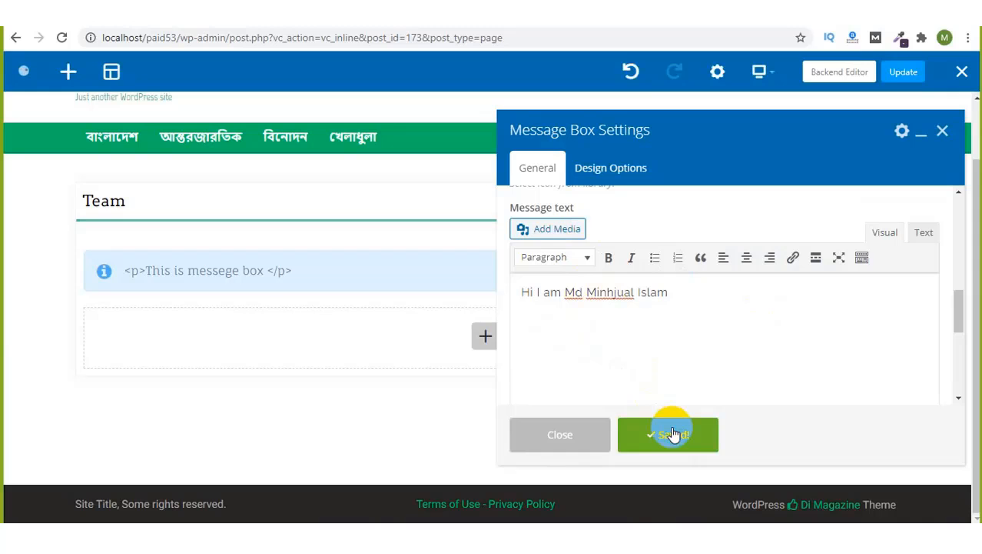
# Step: Format the self-introduction line as Heading 1 and save
pyautogui.tripleClick(625, 300)
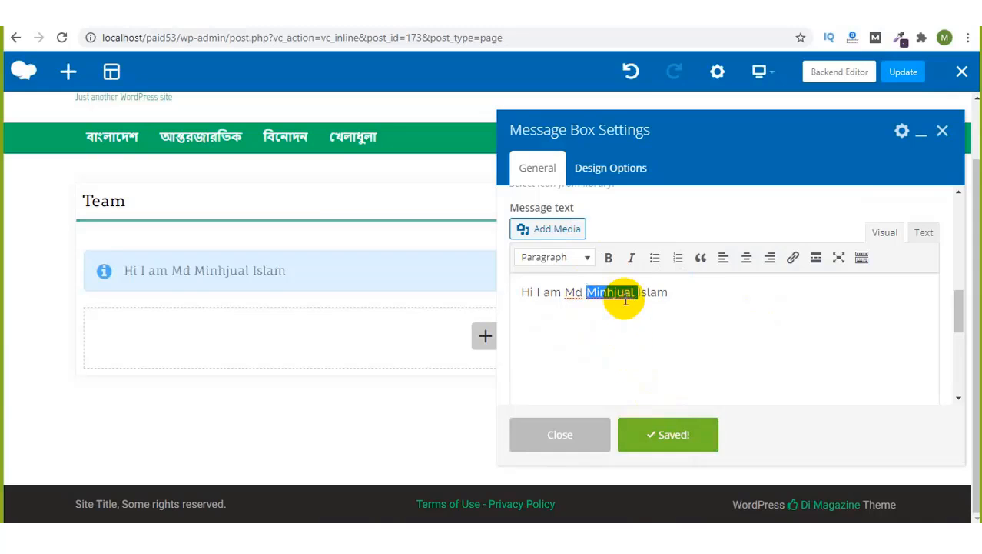
pyautogui.click(555, 258)
pyautogui.click(557, 311)
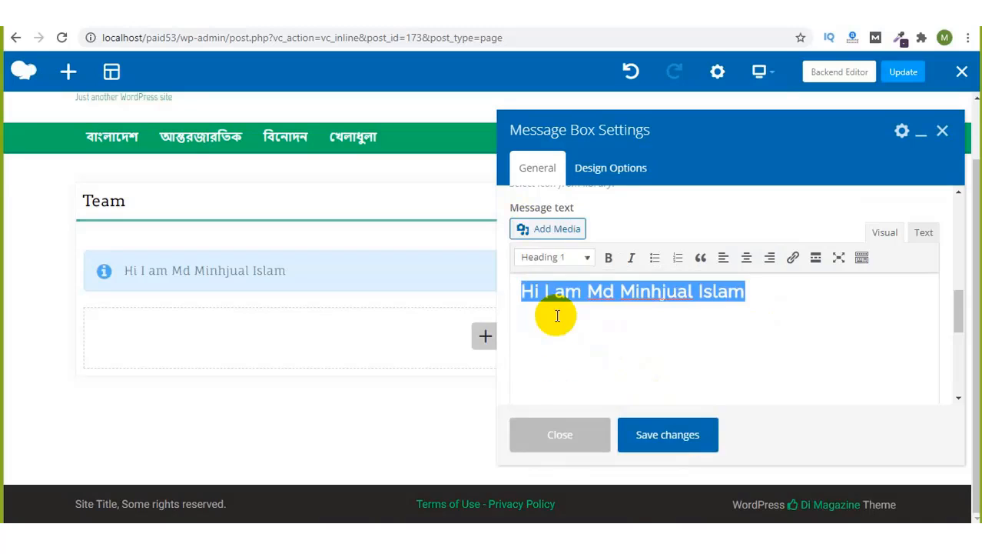
pyautogui.click(719, 292)
pyautogui.click(652, 444)
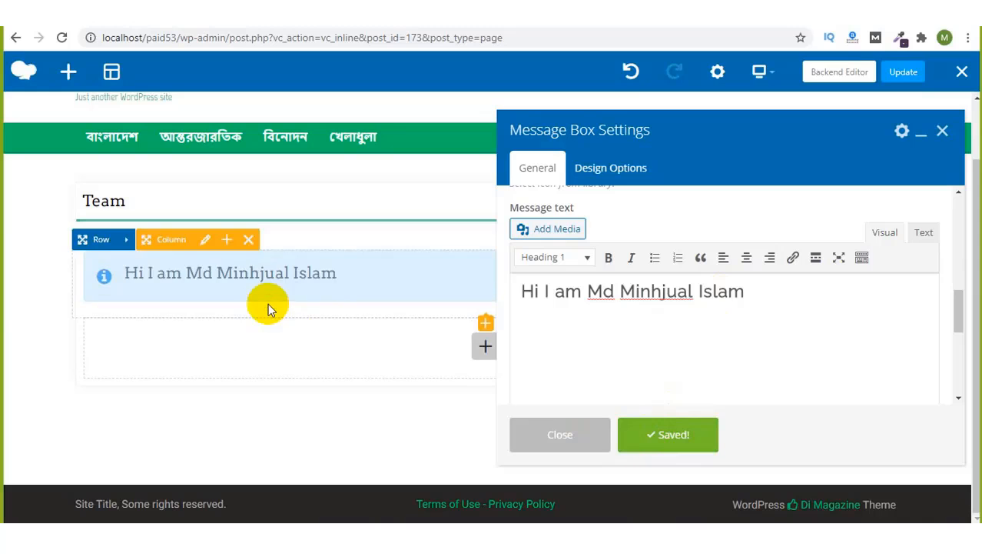
# Step: Check the heading's HTML source and confirm the line keeps its Heading 1 format
pyautogui.tripleClick(675, 291)
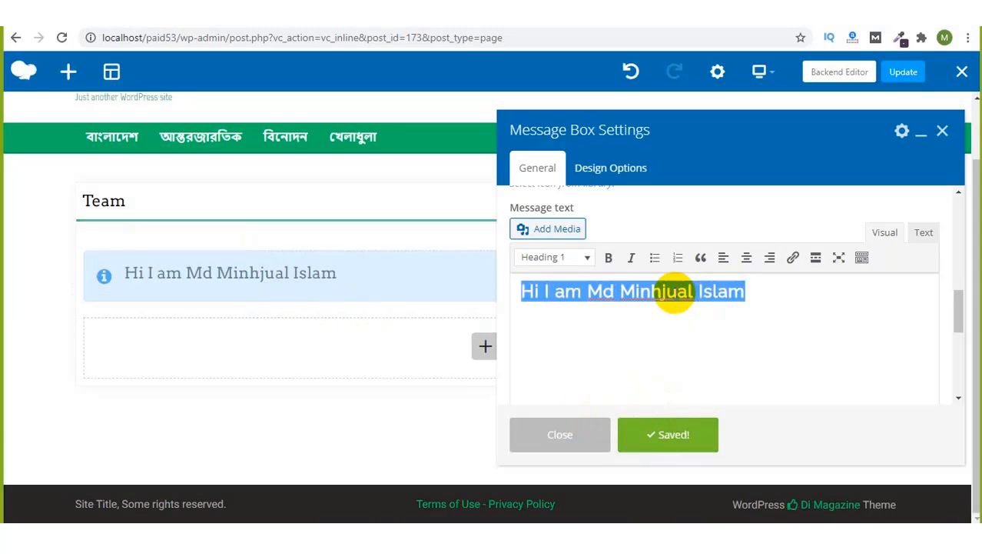
pyautogui.click(924, 232)
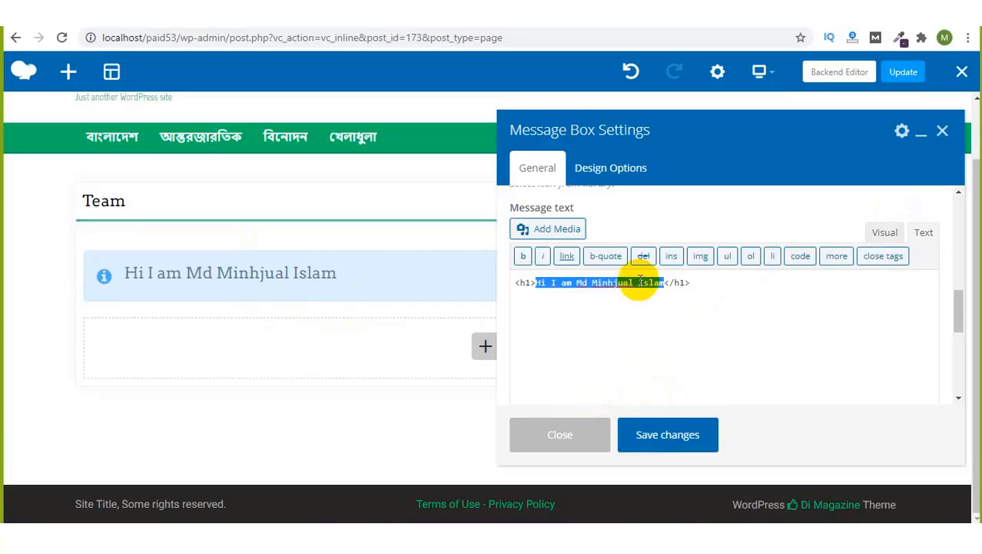
pyautogui.click(537, 286)
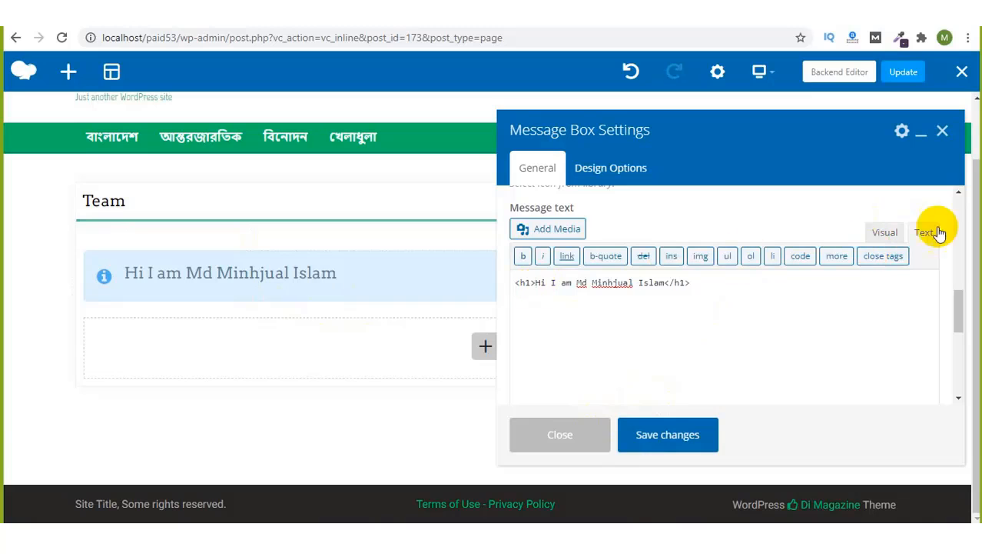
pyautogui.click(885, 233)
pyautogui.tripleClick(645, 293)
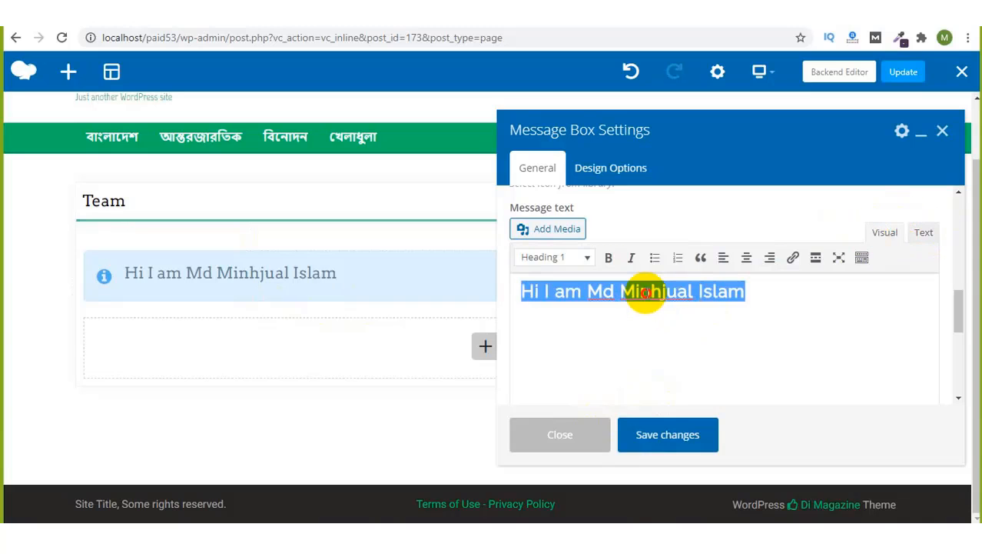
pyautogui.click(580, 259)
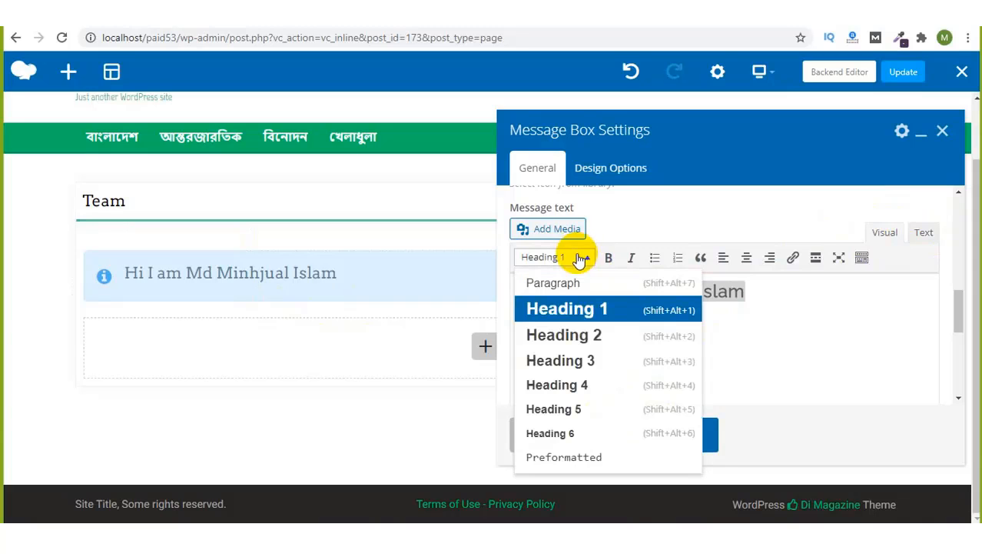
pyautogui.click(758, 278)
# Step: Make the heading bold, verify the bold tags in the HTML source, save, and close the settings
pyautogui.tripleClick(719, 290)
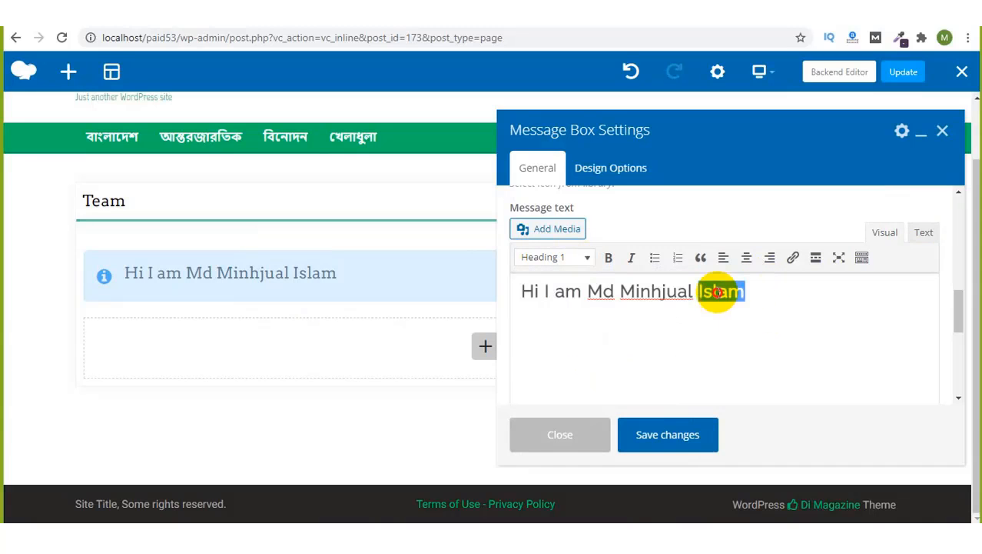
pyautogui.click(609, 259)
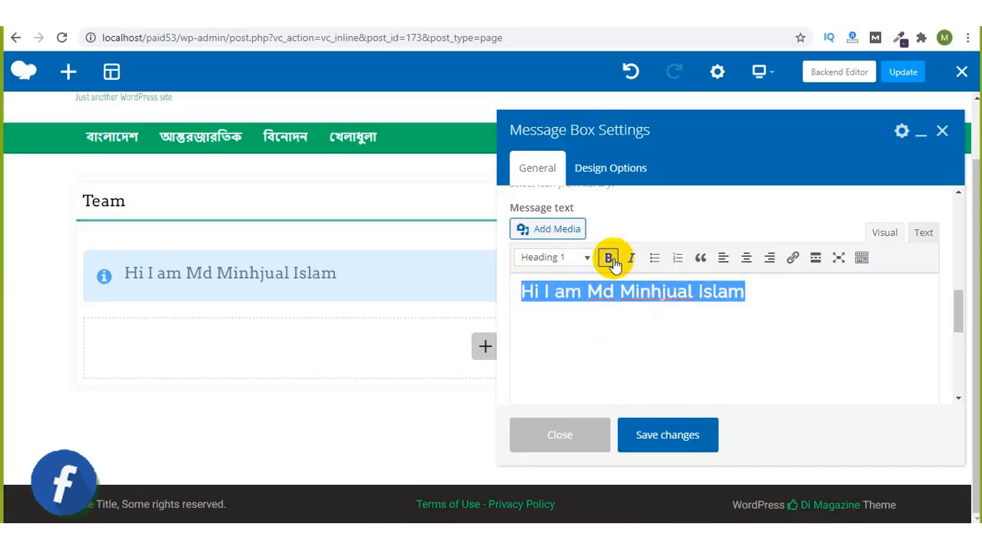
pyautogui.click(632, 259)
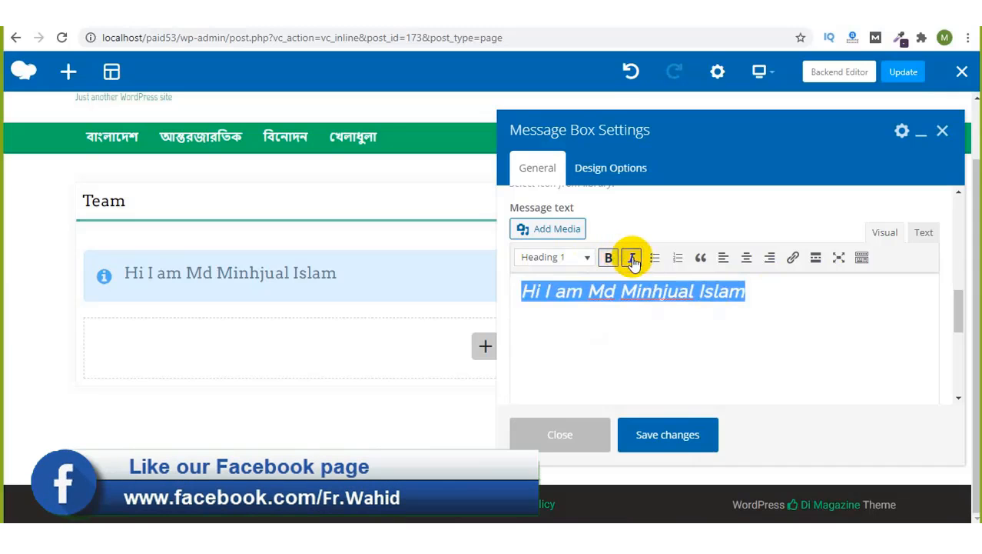
pyautogui.click(632, 259)
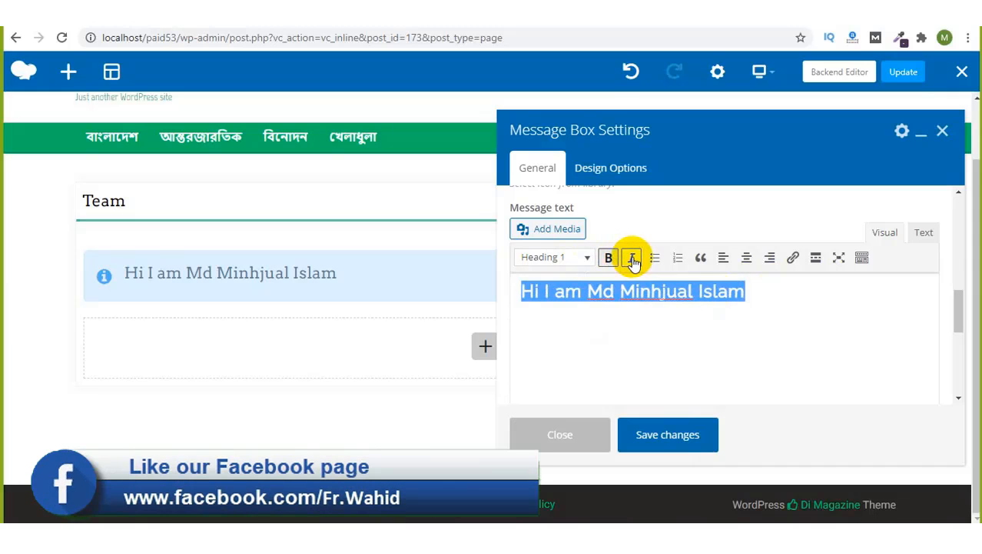
pyautogui.click(921, 234)
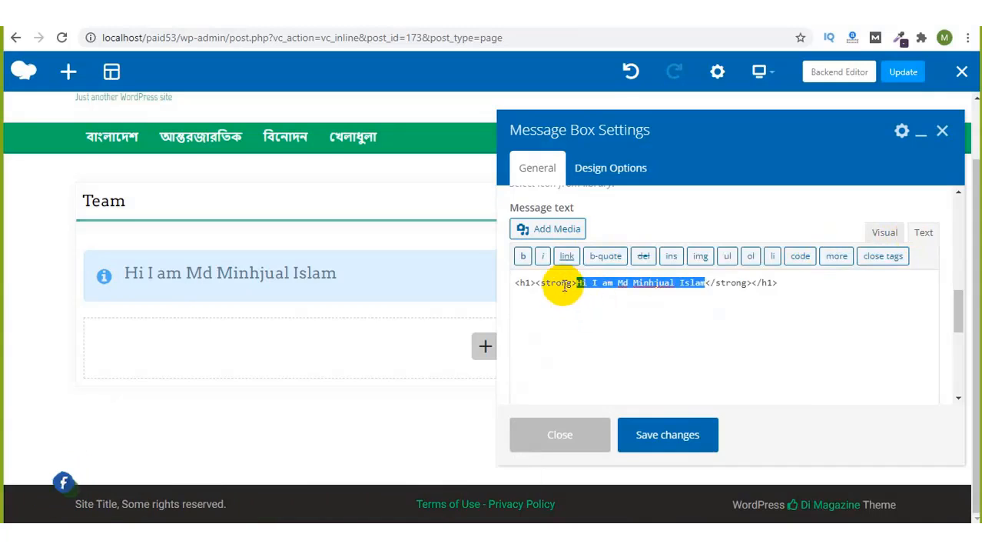
pyautogui.click(781, 283)
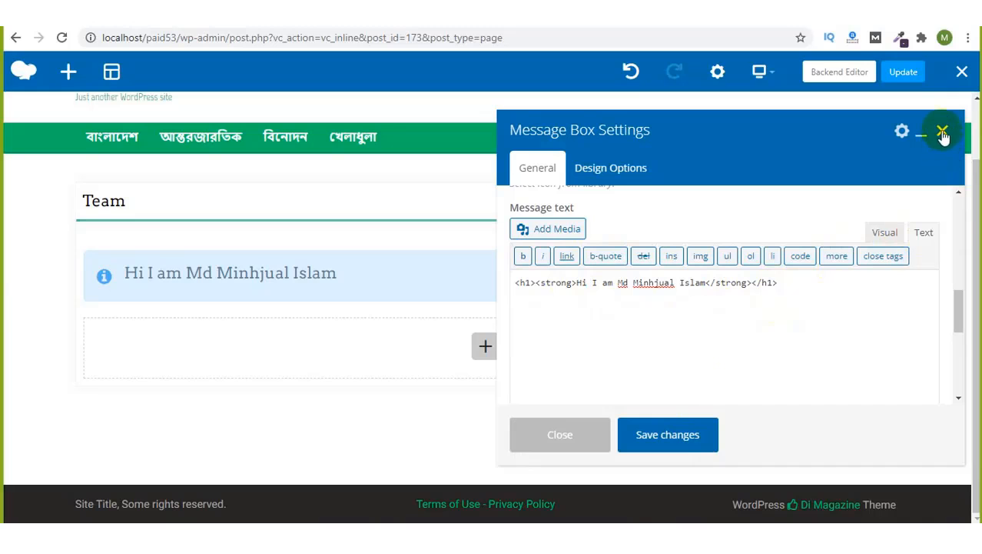
pyautogui.click(697, 436)
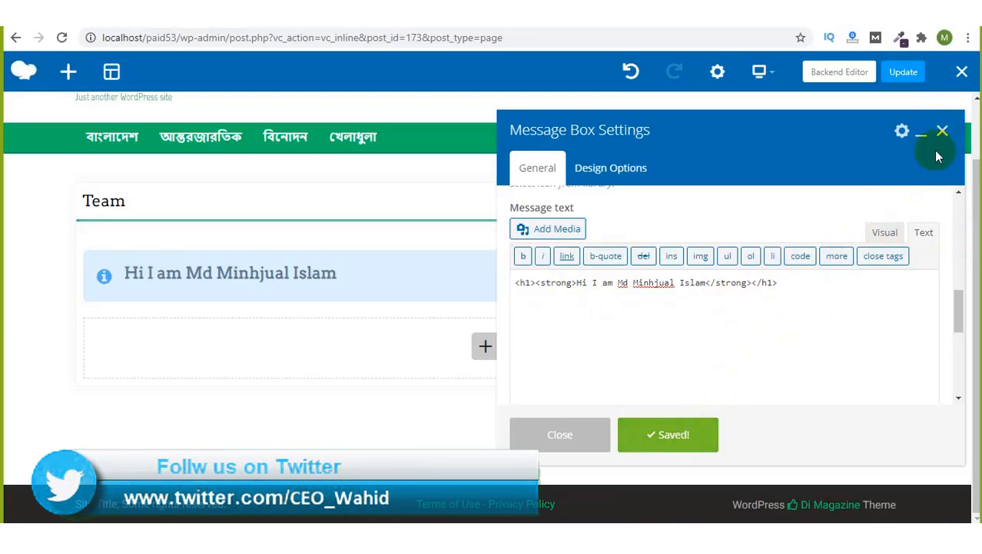
pyautogui.click(943, 130)
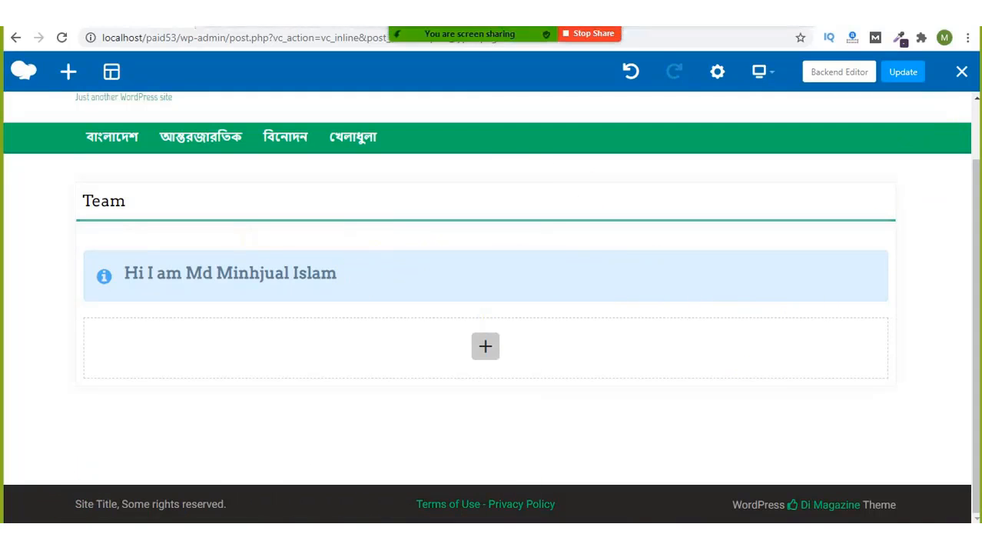
# Step: Check the Zoom meeting chat for new messages, then close it
pyautogui.click(788, 8)
pyautogui.click(779, 50)
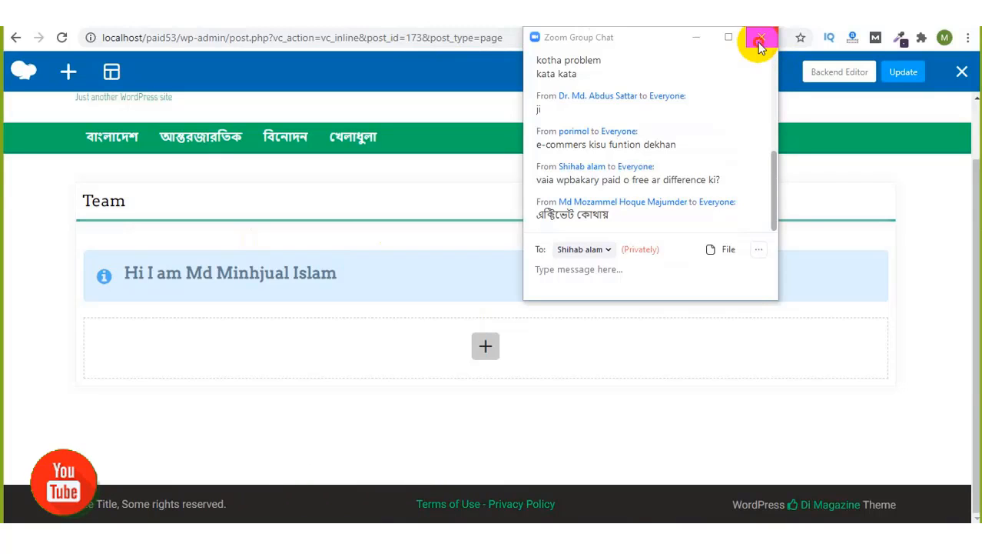
pyautogui.click(761, 40)
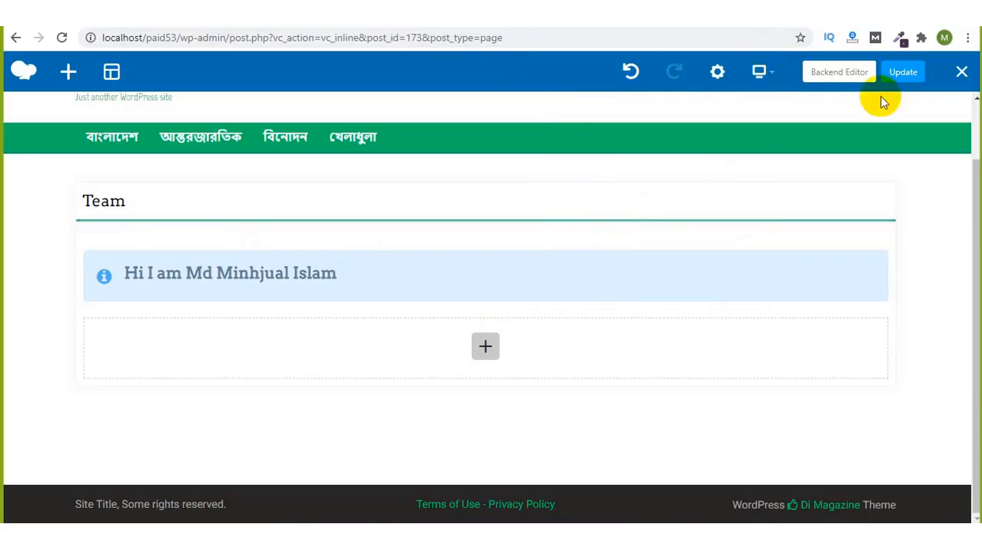
# Step: Exit the page builder without saving and view the live Team page
pyautogui.click(962, 71)
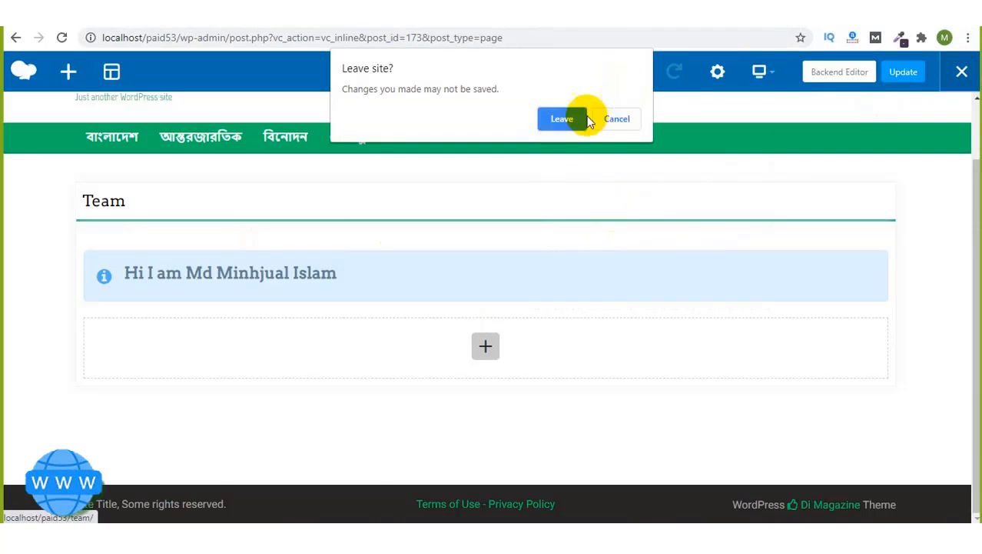
pyautogui.click(569, 122)
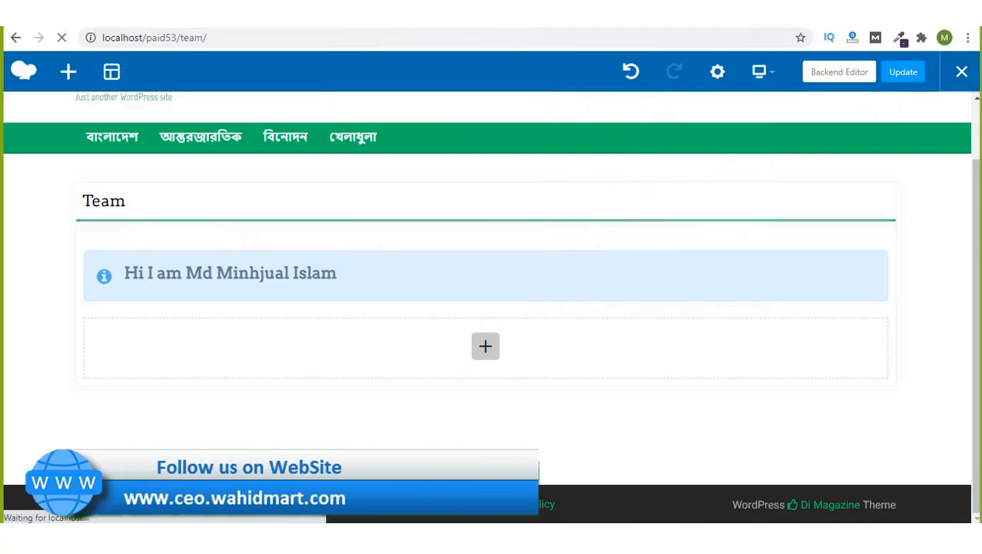
pyautogui.click(794, 30)
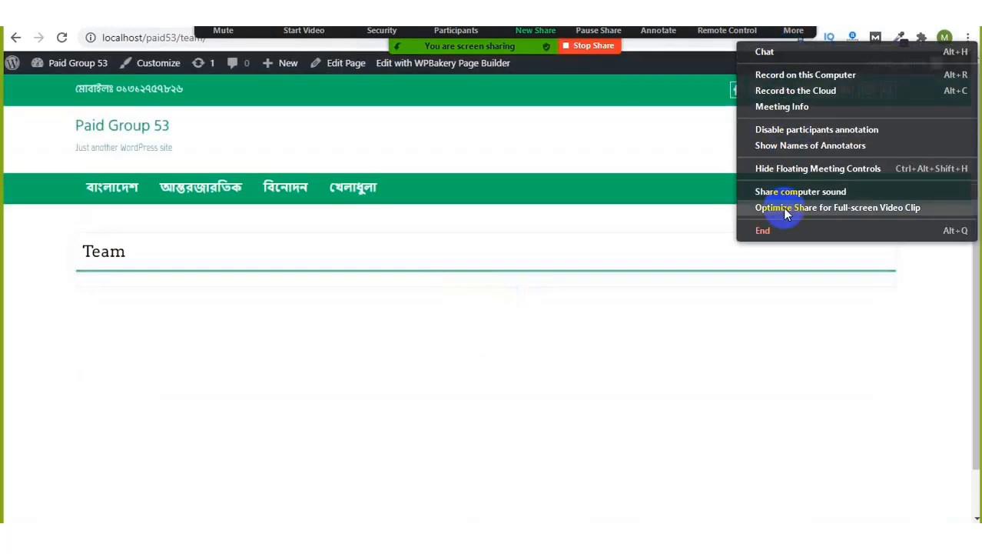
pyautogui.click(678, 143)
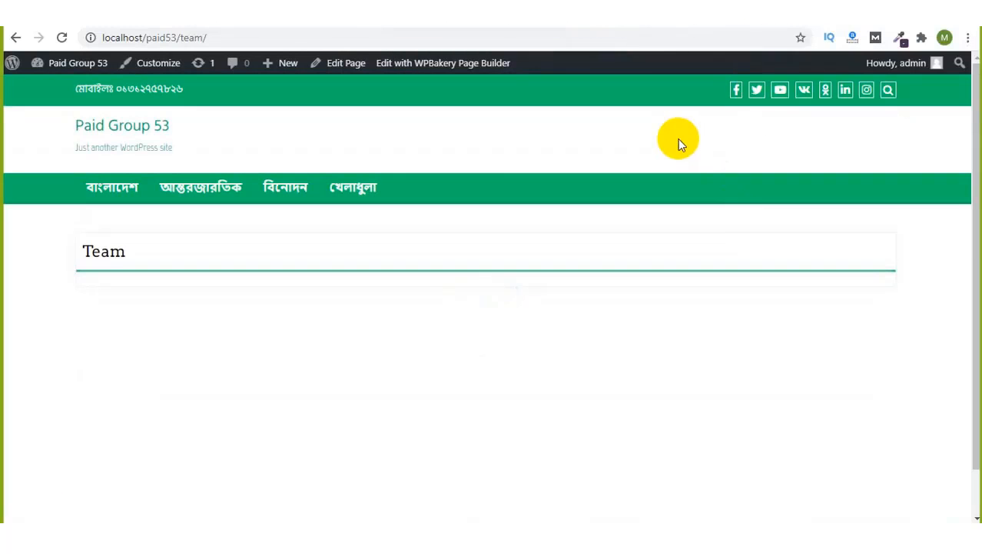
# Step: Browse Local Disk (E:) through the online class and Paid Class folders into paid group 53
pyautogui.click(333, 129)
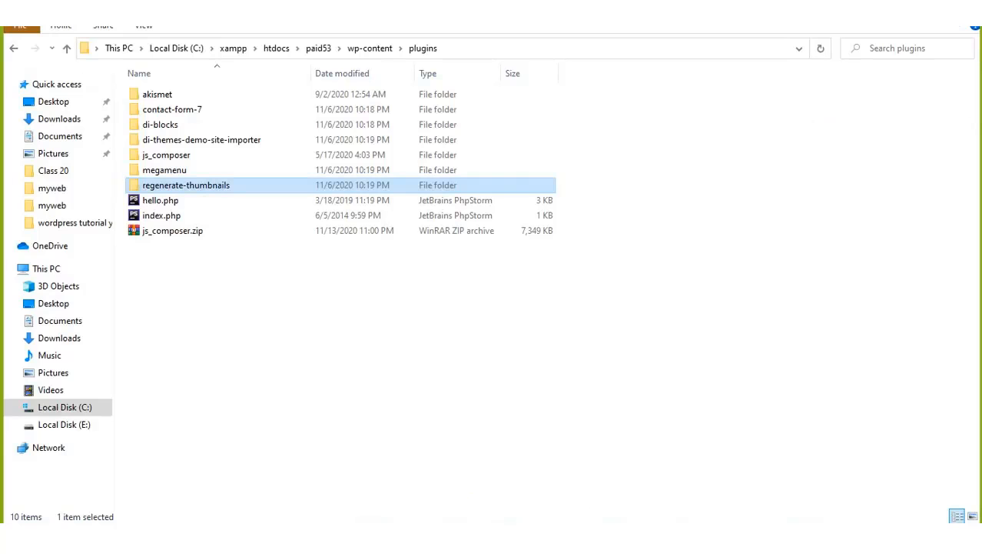
pyautogui.click(49, 428)
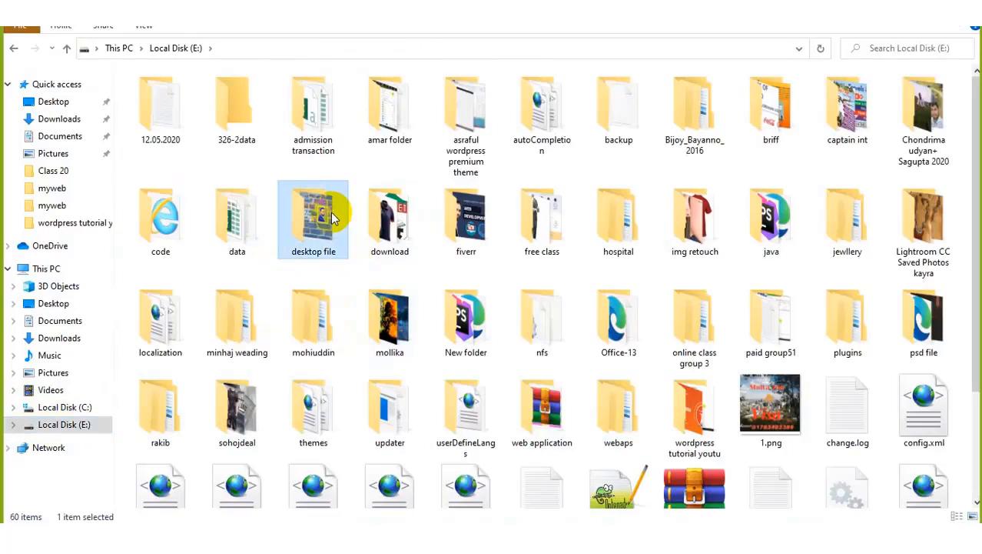
pyautogui.doubleClick(330, 216)
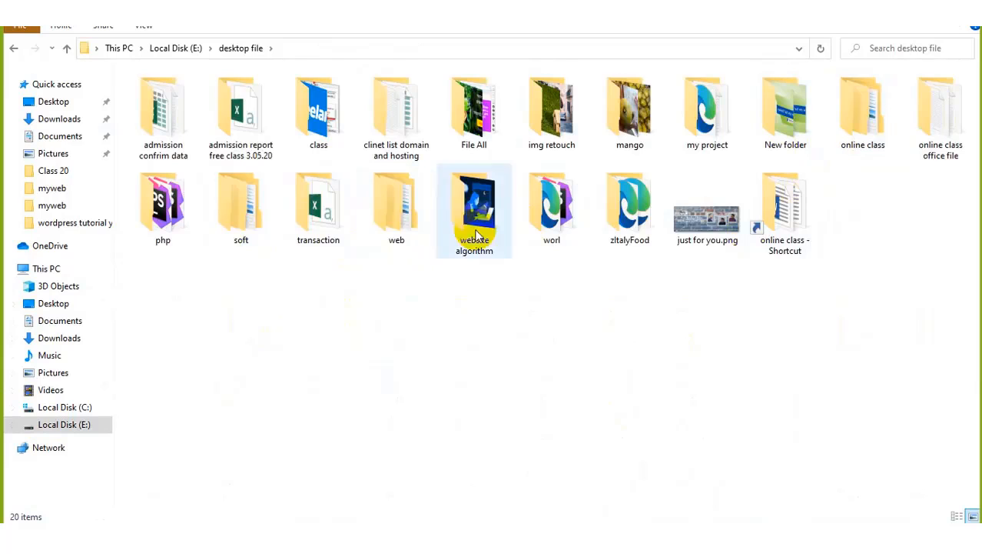
pyautogui.doubleClick(854, 126)
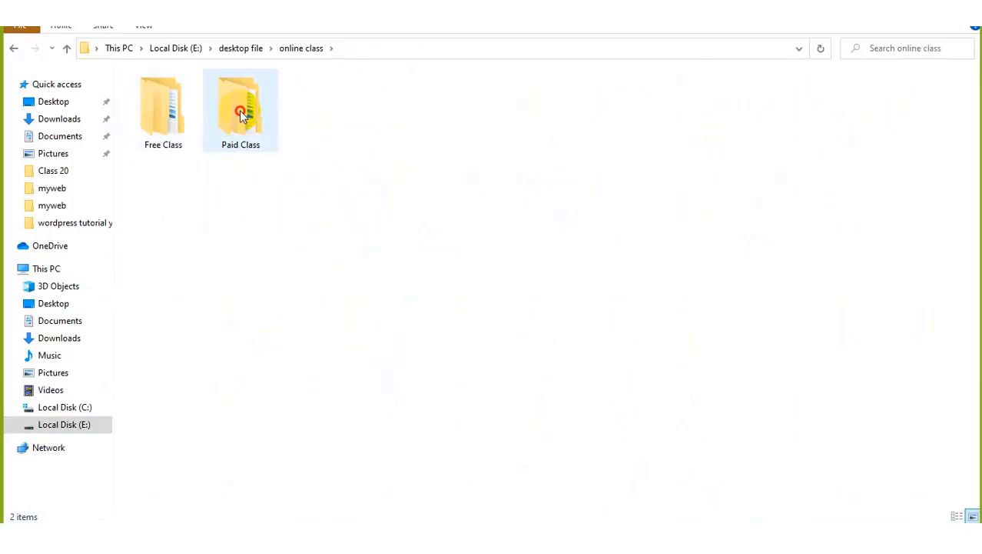
pyautogui.doubleClick(240, 110)
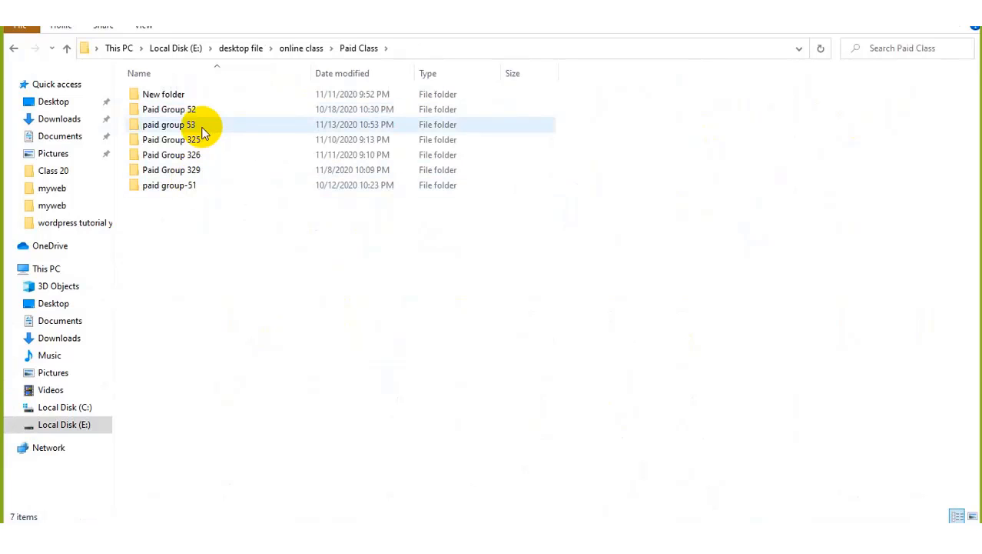
pyautogui.doubleClick(198, 127)
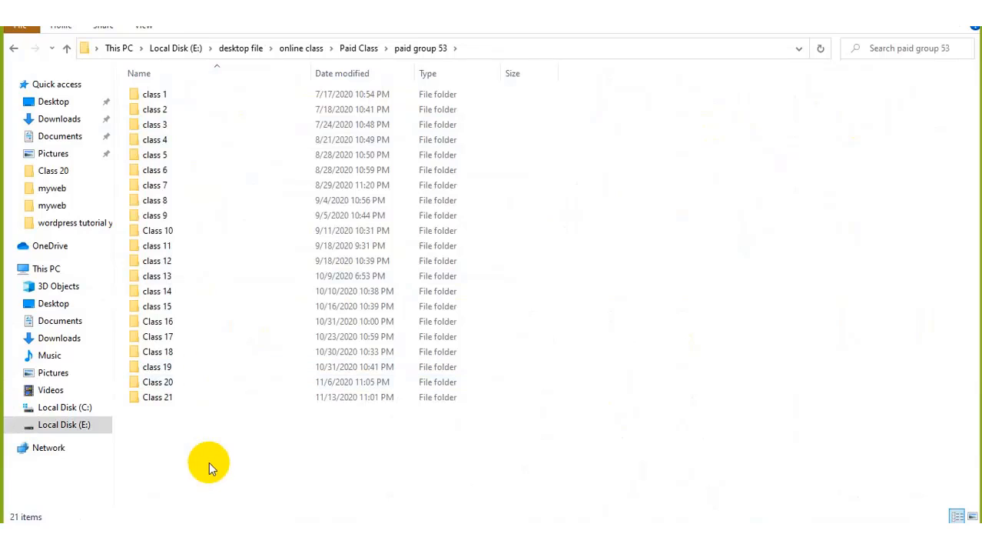
# Step: Create a Class 22 folder containing a new text document named Class note
pyautogui.hotkey('ctrl', 'shift', 'n')
pyautogui.write('Class ')
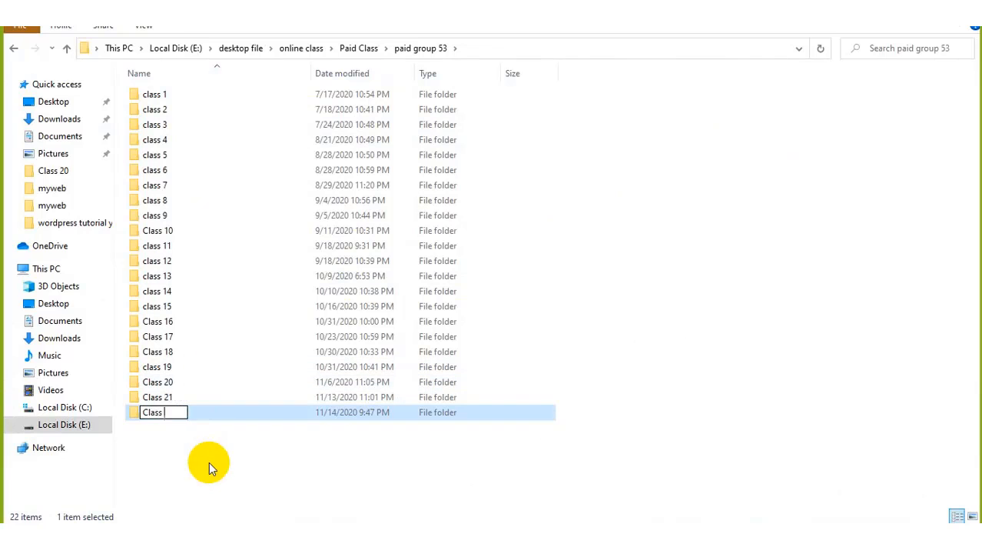
pyautogui.write('22')
pyautogui.press('Return')
pyautogui.press('Return')
pyautogui.rightClick(210, 119)
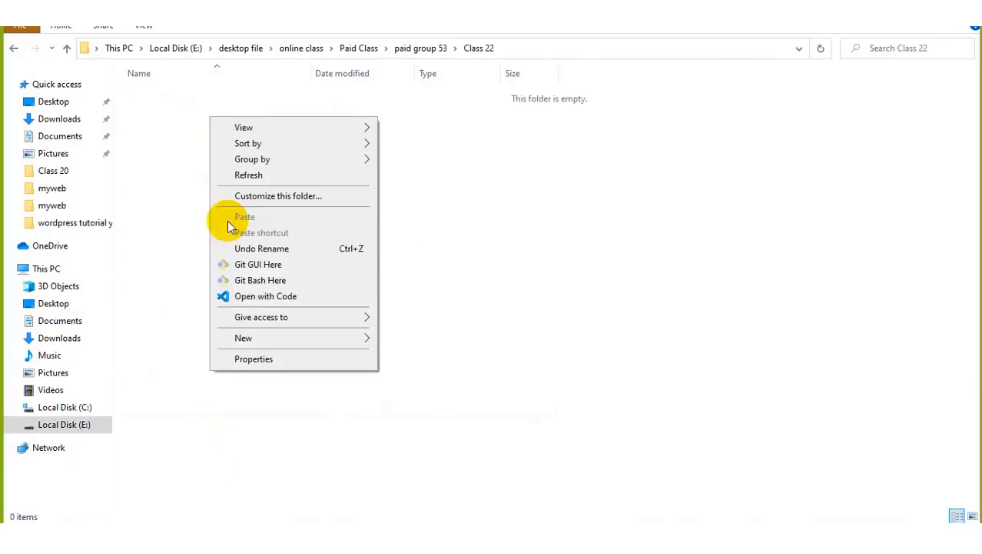
pyautogui.moveTo(243, 337)
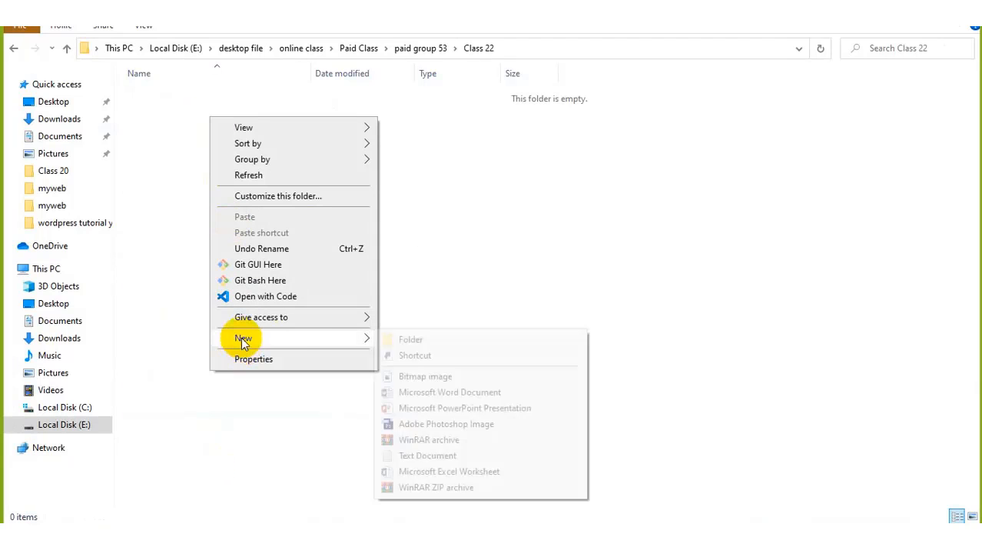
pyautogui.click(428, 455)
pyautogui.write('Class note')
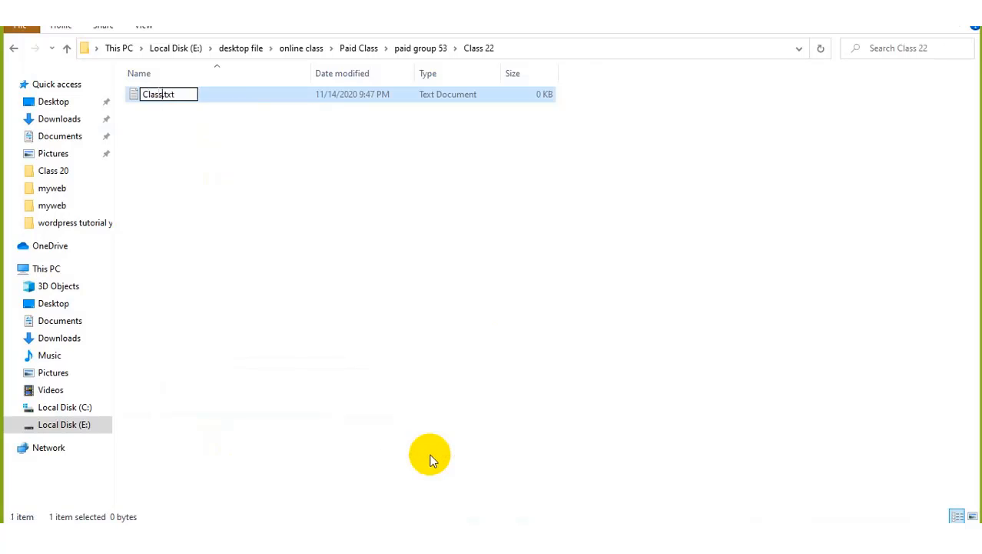
pyautogui.press('Return')
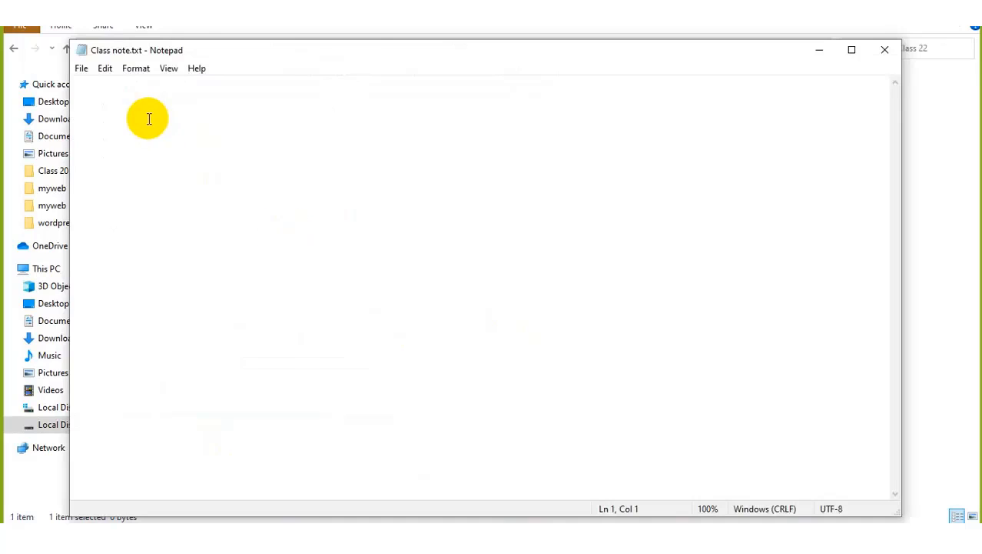
# Step: Write and save the notes 'E-commerce -> shopping -> Plugins -> Woocommerce', then return to the browser
pyautogui.write('E-')
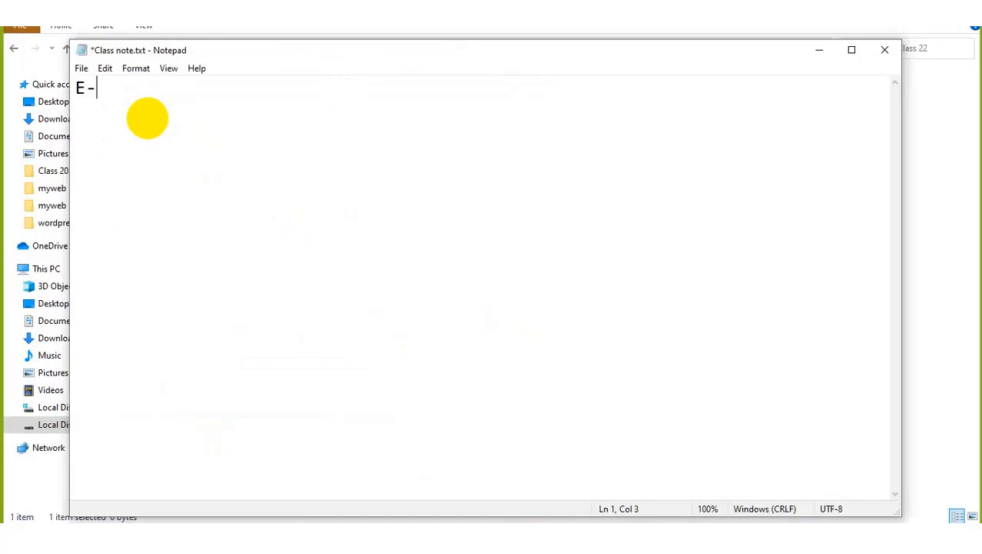
pyautogui.write('commerce')
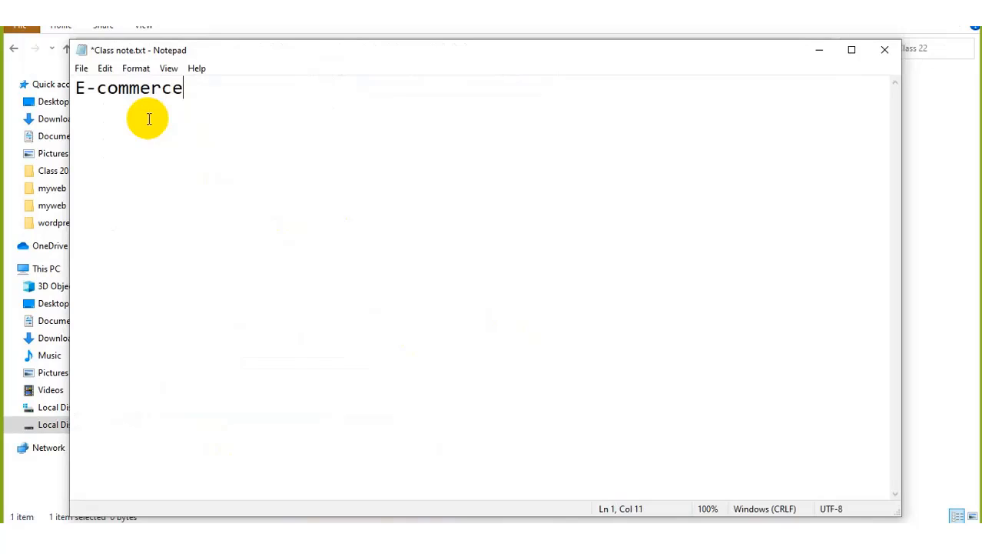
pyautogui.write(' ->')
pyautogui.hotkey('ctrl', 's')
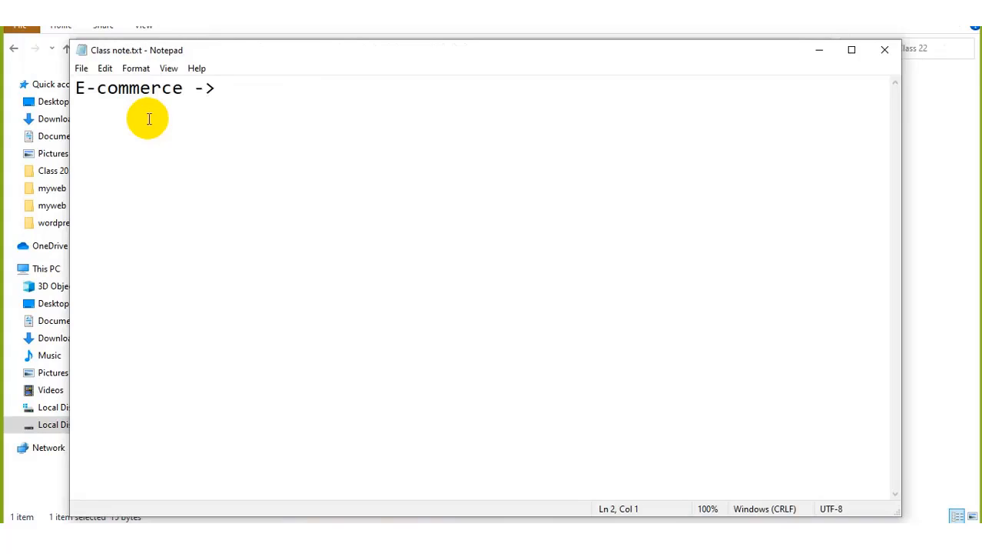
pyautogui.write('sh')
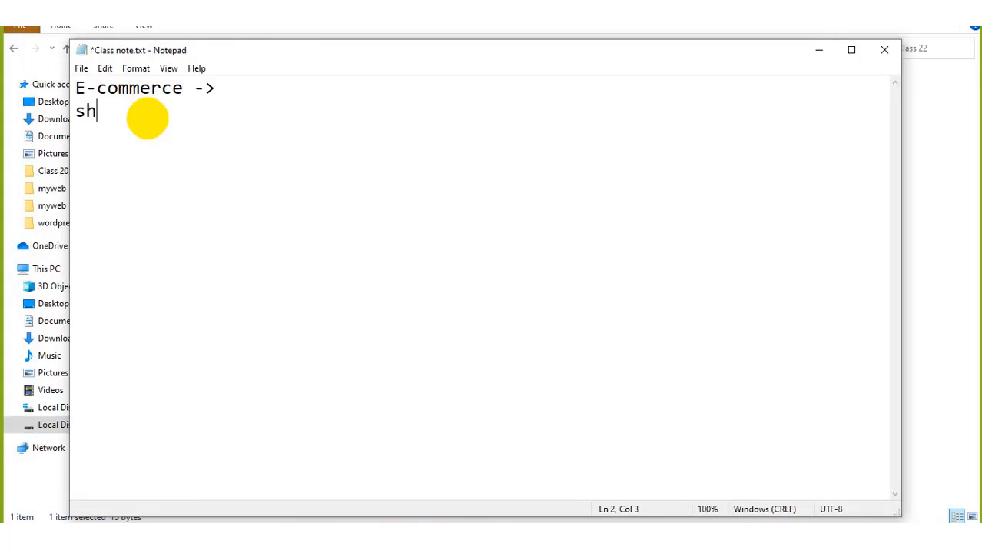
pyautogui.write('opping')
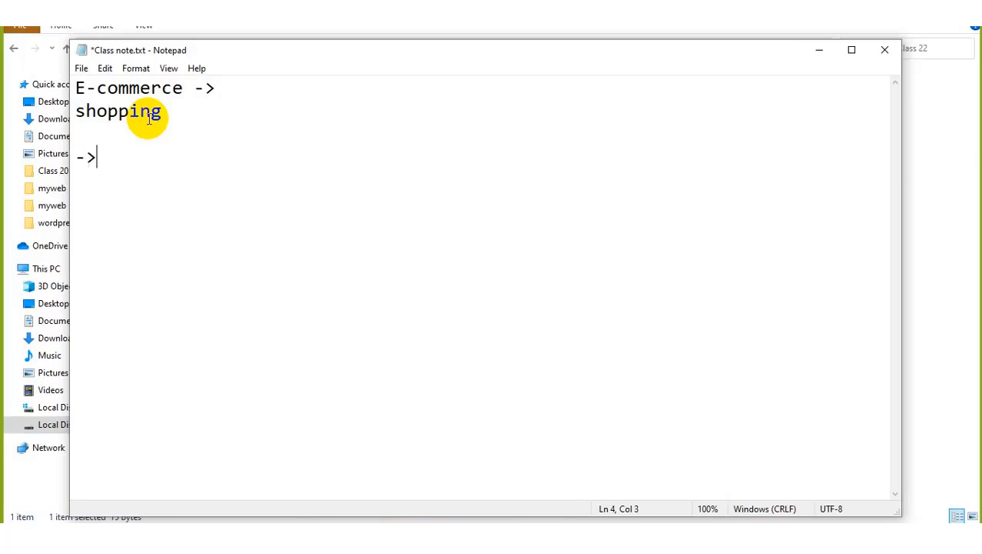
pyautogui.write('Plugins')
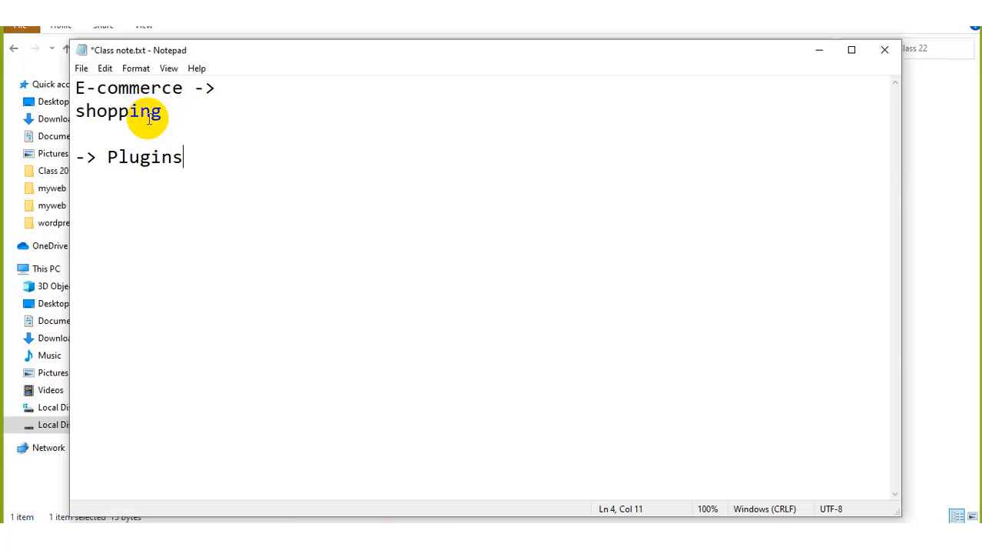
pyautogui.hotkey('ctrl', 's')
pyautogui.write('-> Woocommerce')
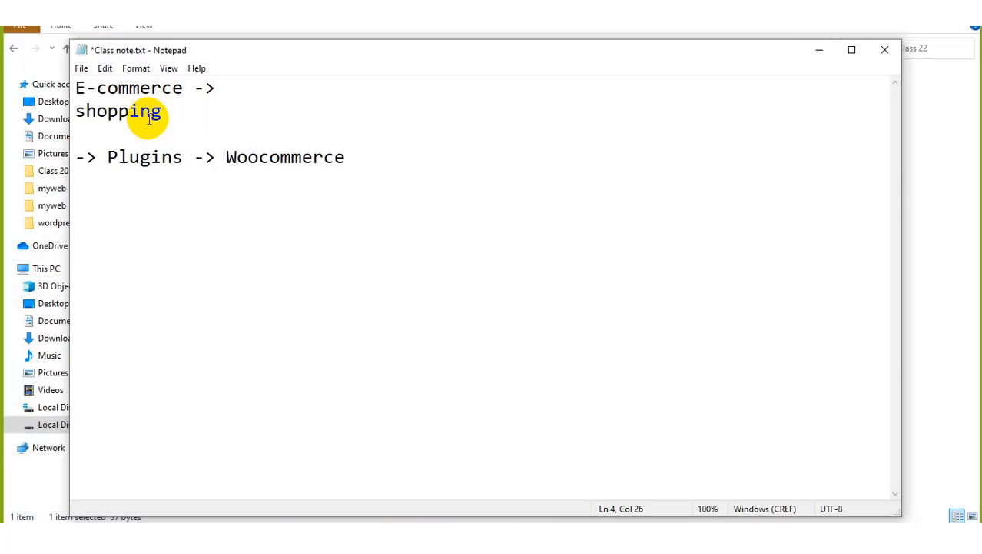
pyautogui.hotkey('ctrl', 's')
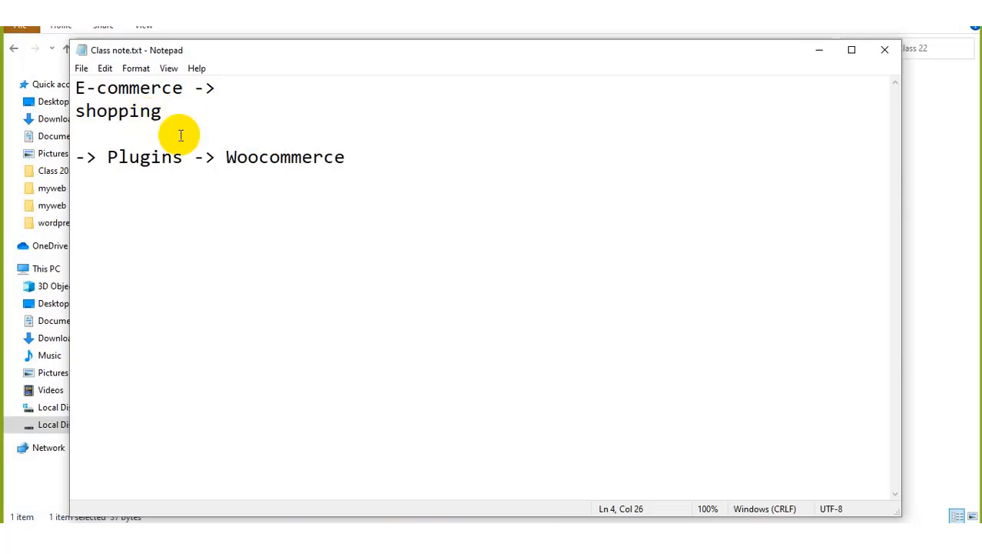
pyautogui.moveTo(228, 159); pyautogui.dragTo(349, 187)
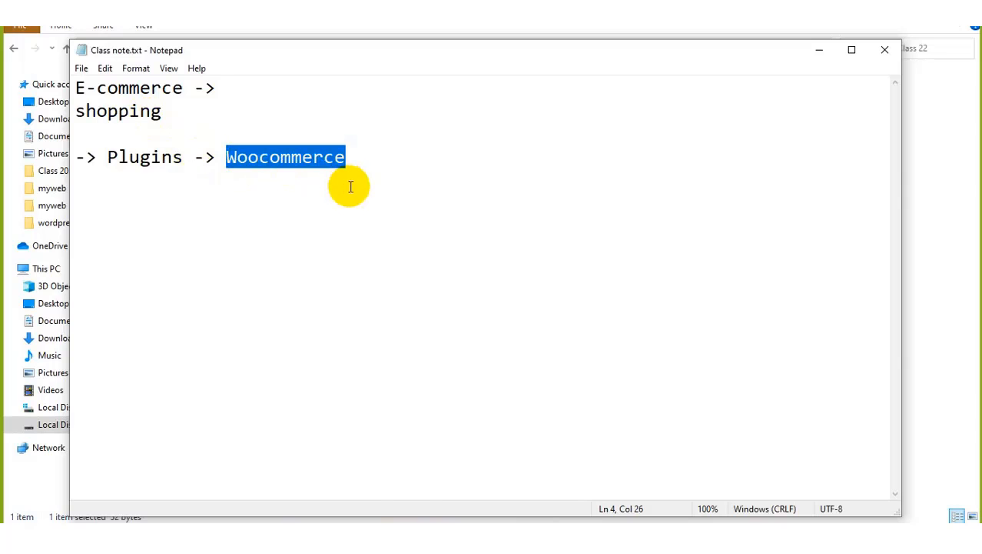
pyautogui.click(433, 534)
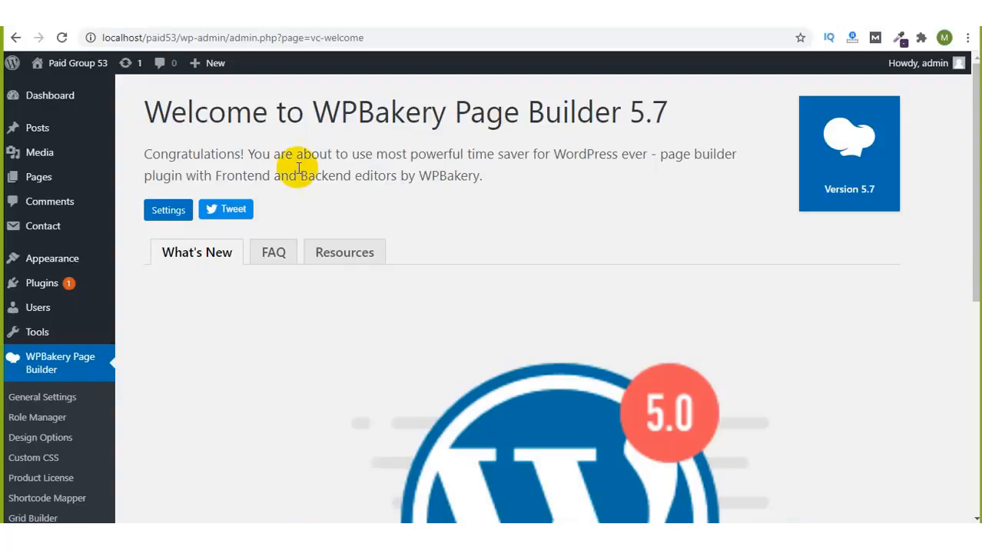
# Step: Search 'woocommerce wordpress pl' in a new tab and open WordPress.org's WooCommerce plugin page
pyautogui.click(194, 14)
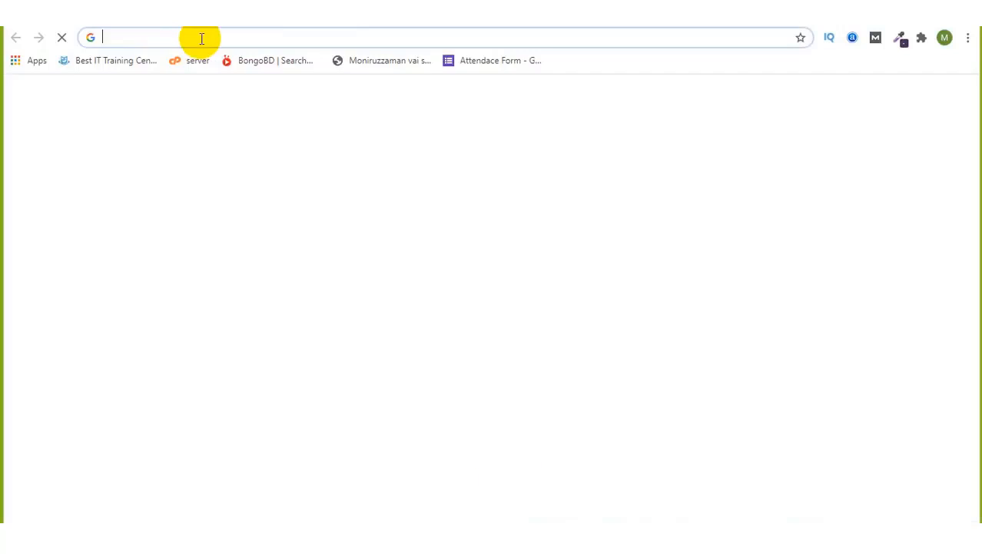
pyautogui.click(202, 38)
pyautogui.write('wooco')
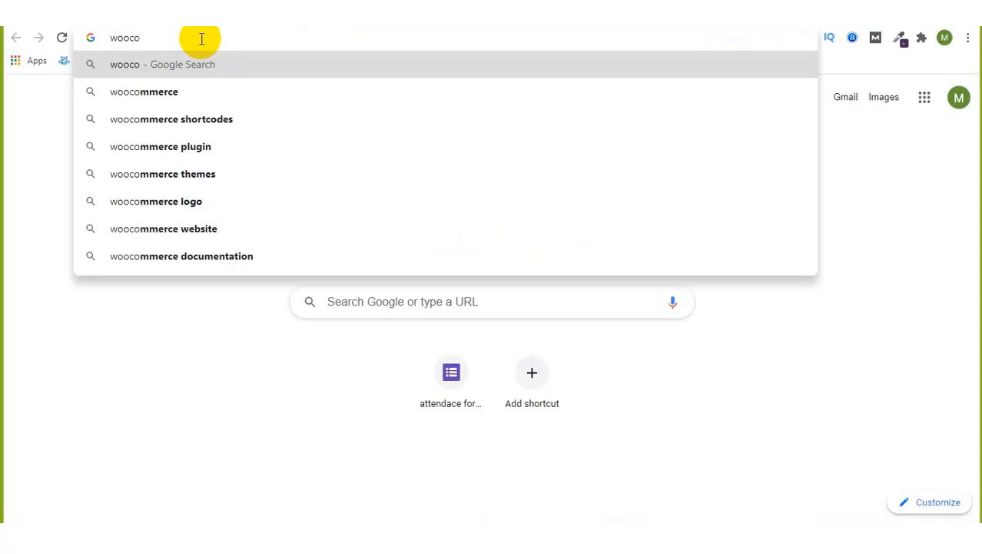
pyautogui.write('mmerce wor')
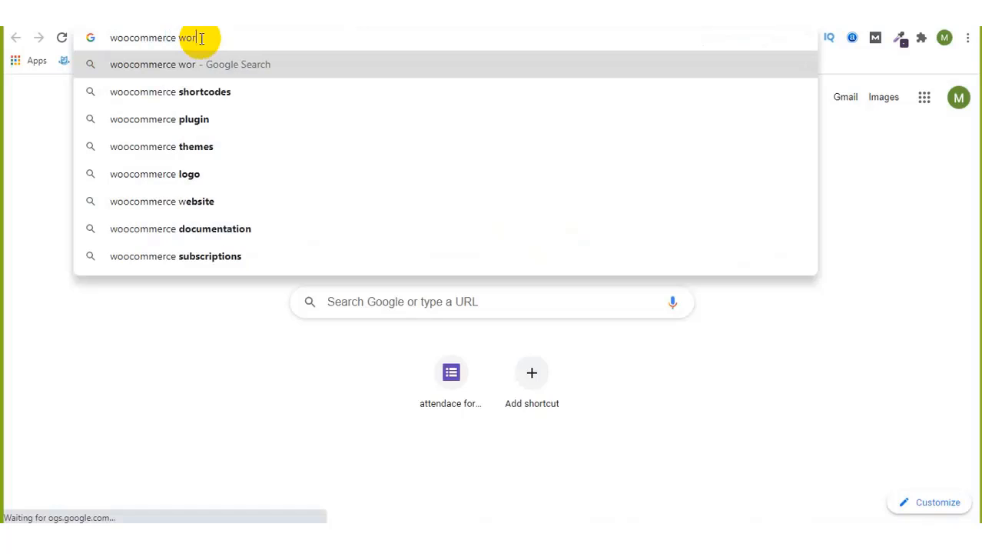
pyautogui.write('dpress pl')
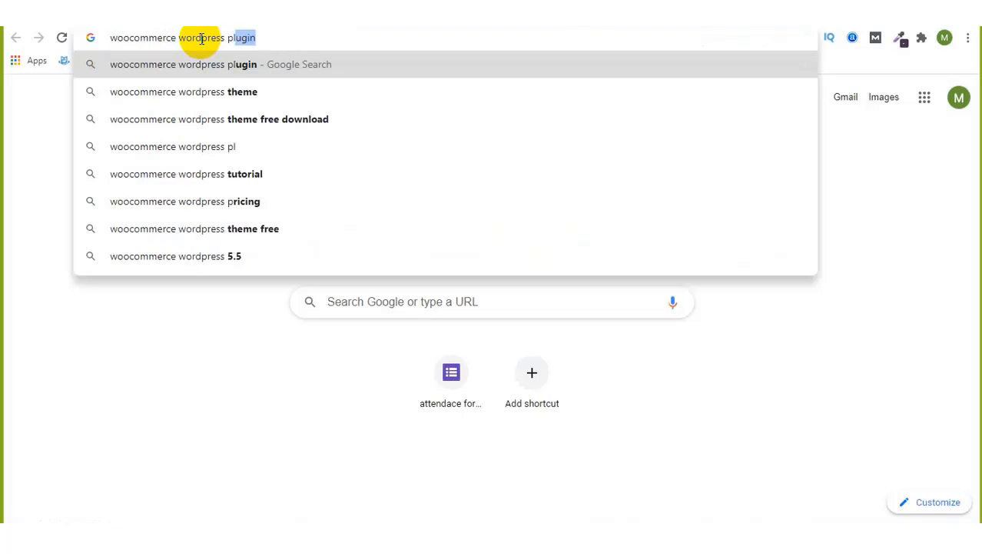
pyautogui.press('Return')
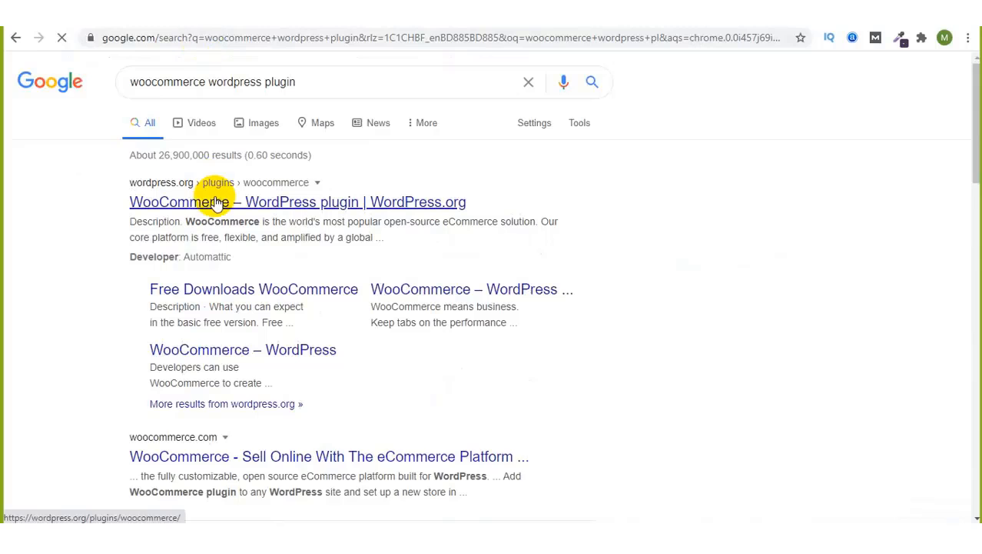
pyautogui.click(223, 208)
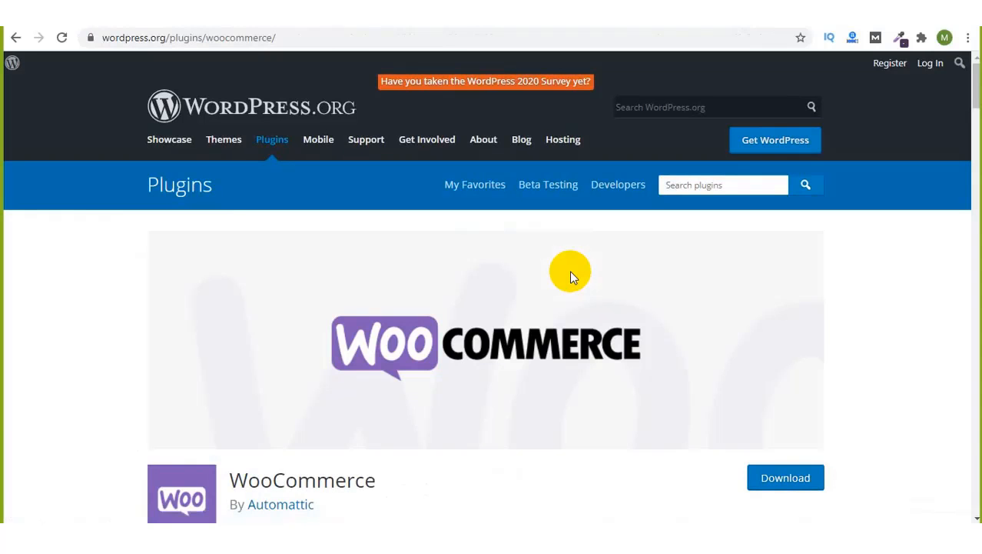
# Step: Scroll the plugin page to the FAQ, highlighting the On Sale Products and Reviews by Product blocks
pyautogui.scroll(-5, 570, 269)
pyautogui.scroll(-1, 570, 270)
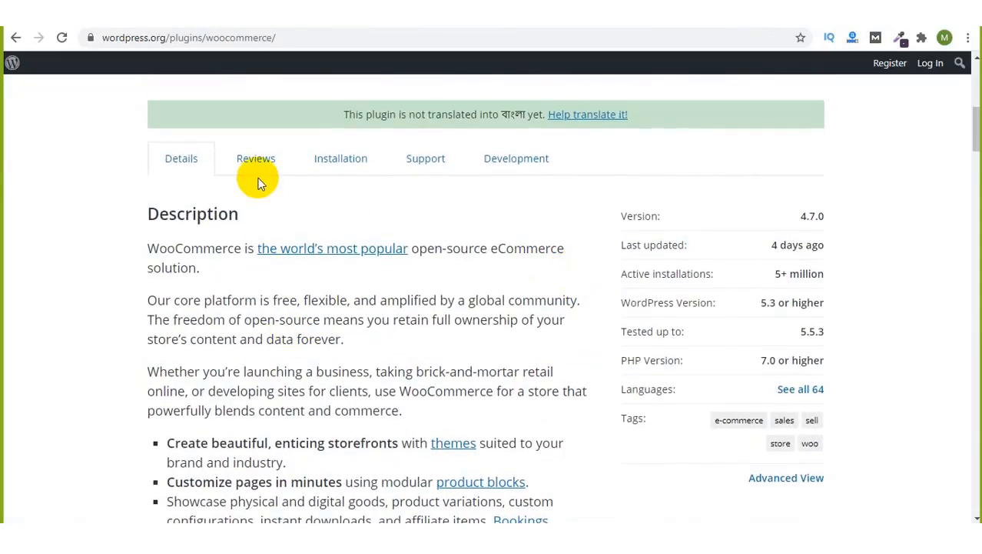
pyautogui.scroll(-7, 259, 185)
pyautogui.scroll(-10, 259, 185)
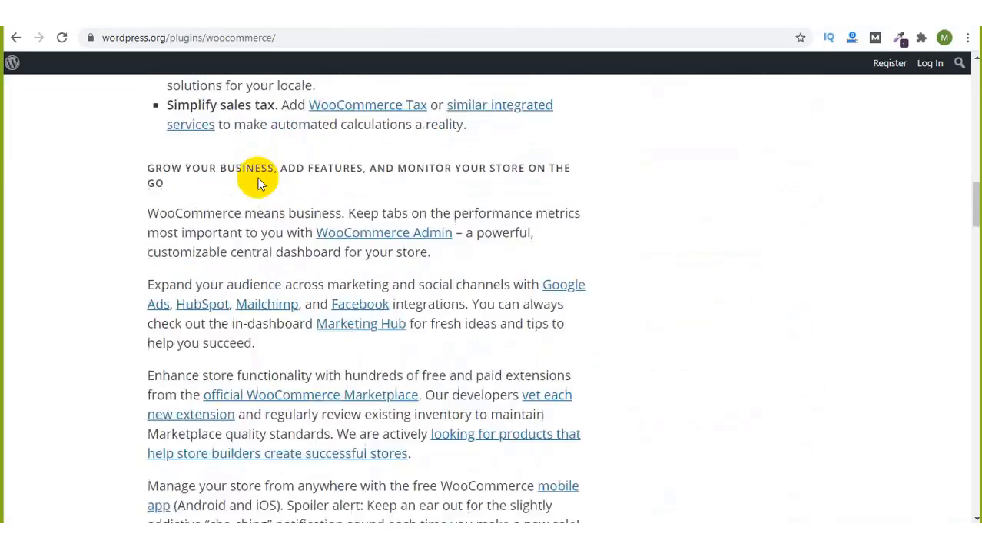
pyautogui.scroll(-10, 259, 185)
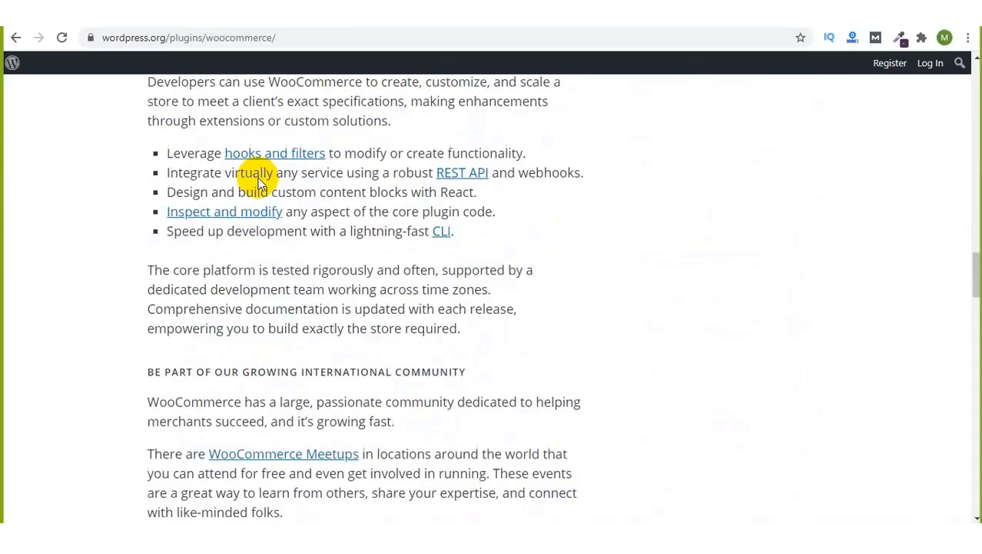
pyautogui.scroll(-4, 259, 185)
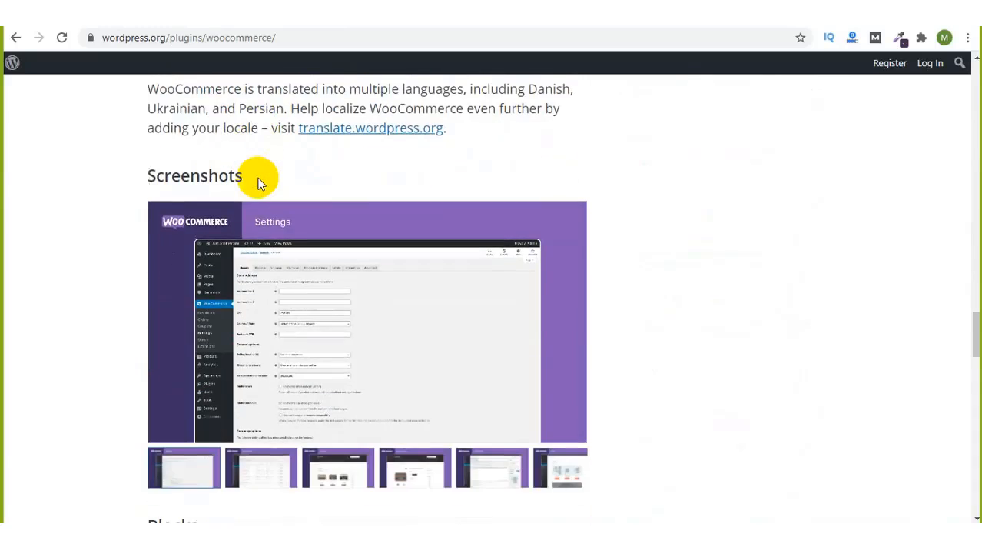
pyautogui.scroll(-1, 259, 184)
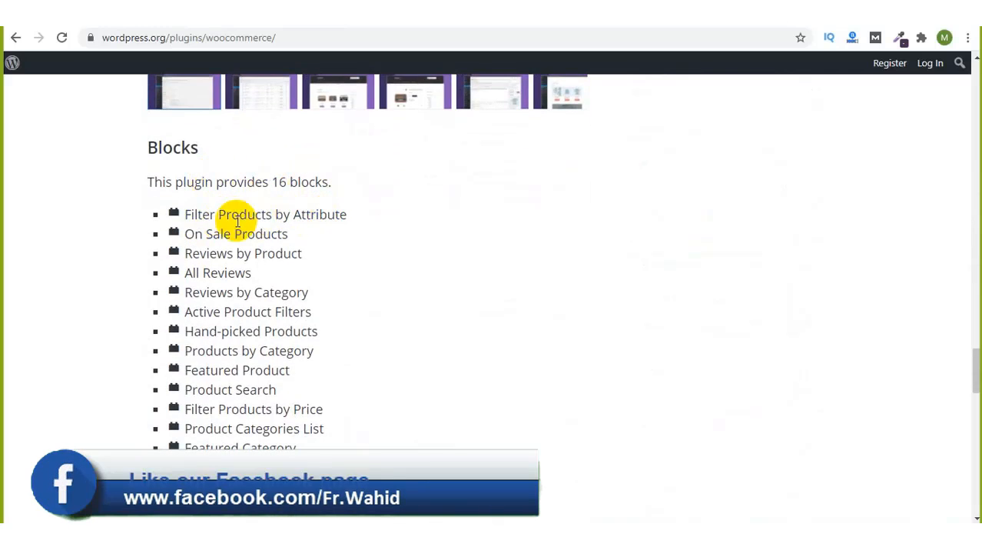
pyautogui.moveTo(194, 234); pyautogui.dragTo(277, 247)
pyautogui.click(221, 273)
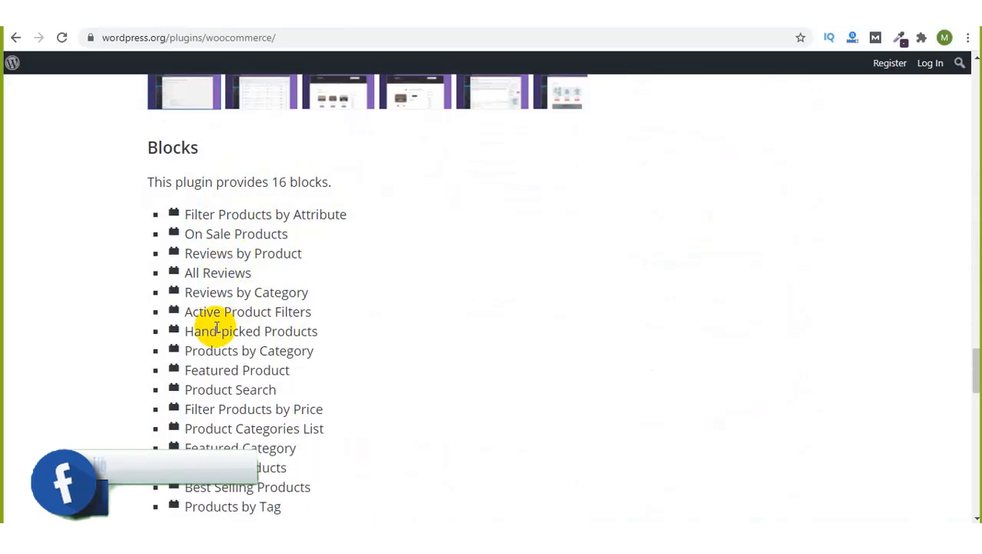
pyautogui.scroll(-1, 296, 331)
pyautogui.scroll(-5, 296, 332)
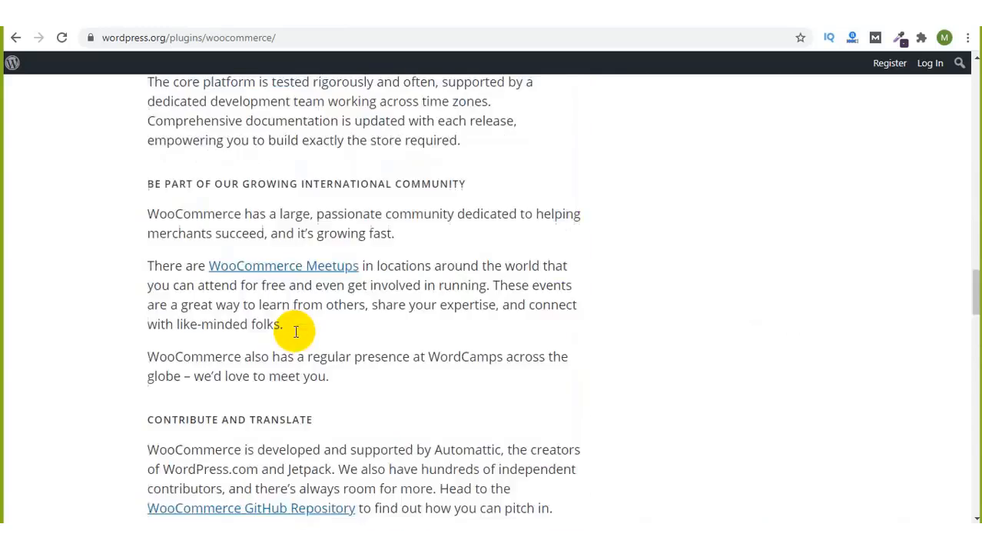
pyautogui.scroll(15, 296, 331)
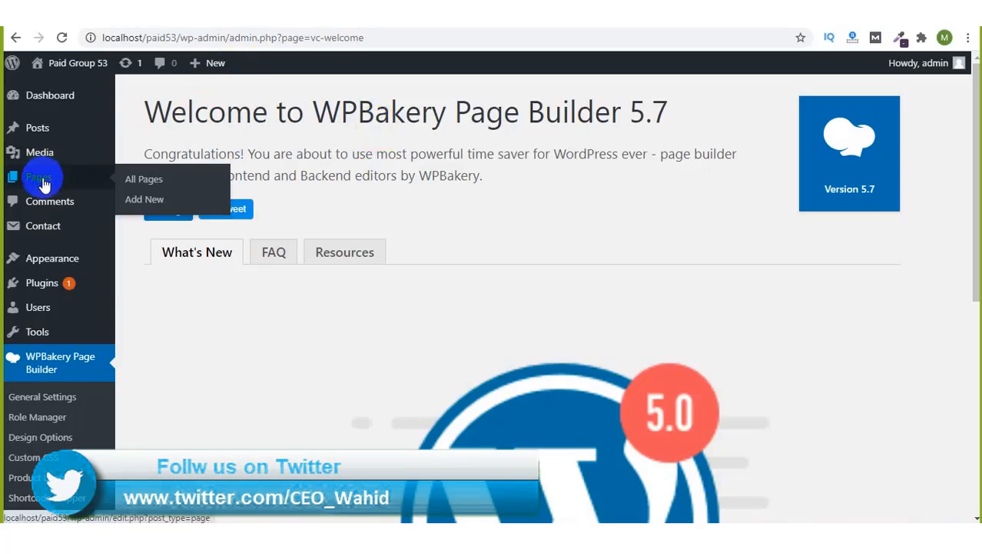
# Step: Go to Appearance > Themes to view the four installed themes, then bring Notepad's class notes forward
pyautogui.scroll(-3, 9, 399)
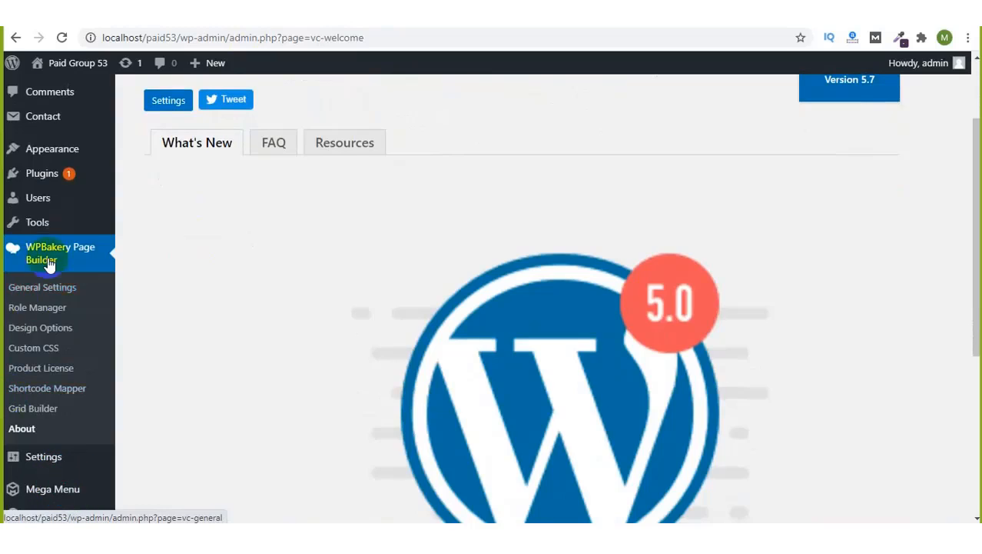
pyautogui.scroll(3, 49, 259)
pyautogui.moveTo(51, 251)
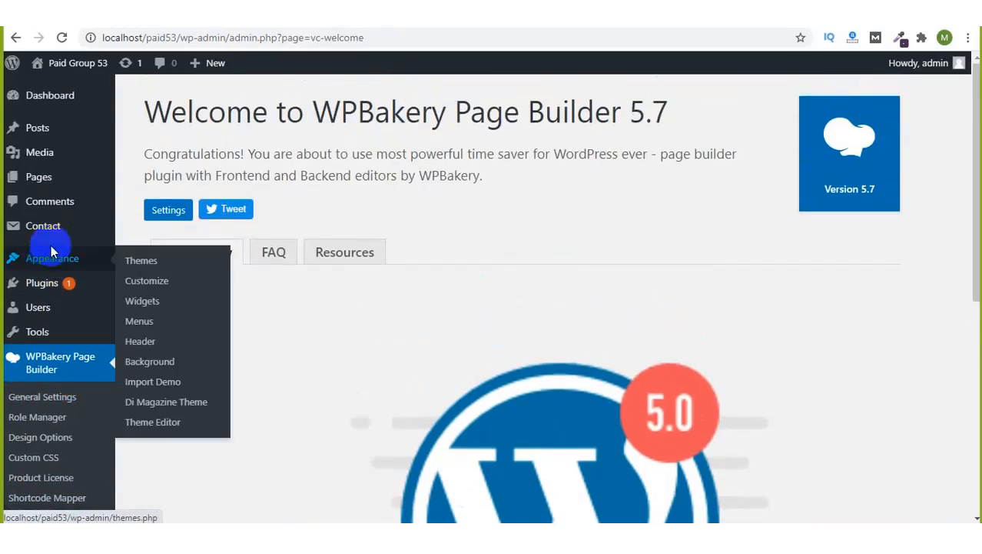
pyautogui.click(140, 263)
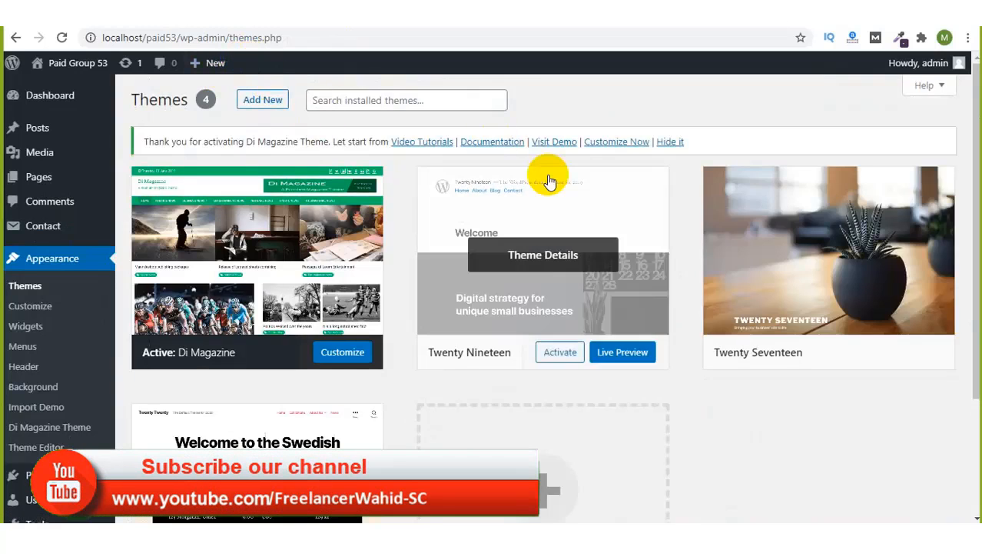
pyautogui.scroll(-2, 599, 107)
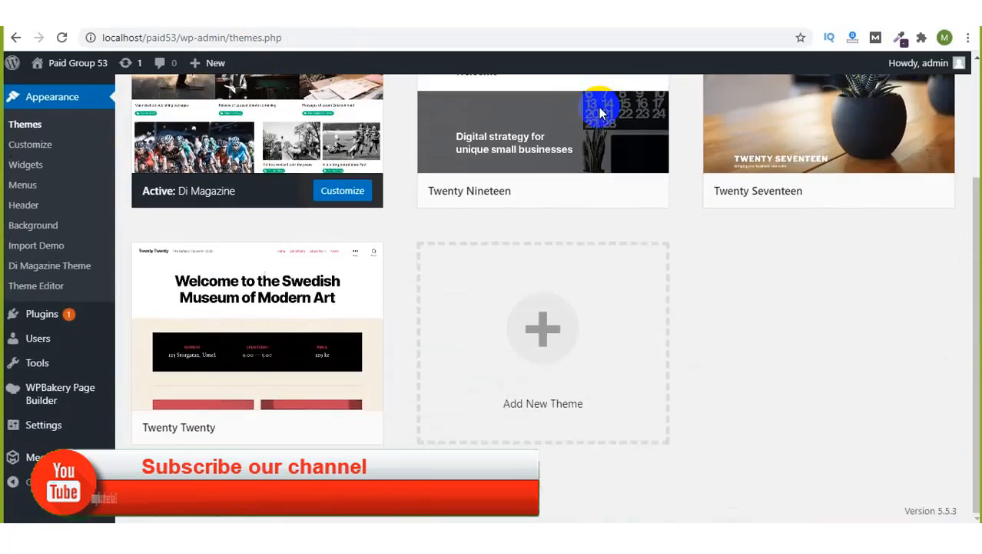
pyautogui.scroll(2, 599, 106)
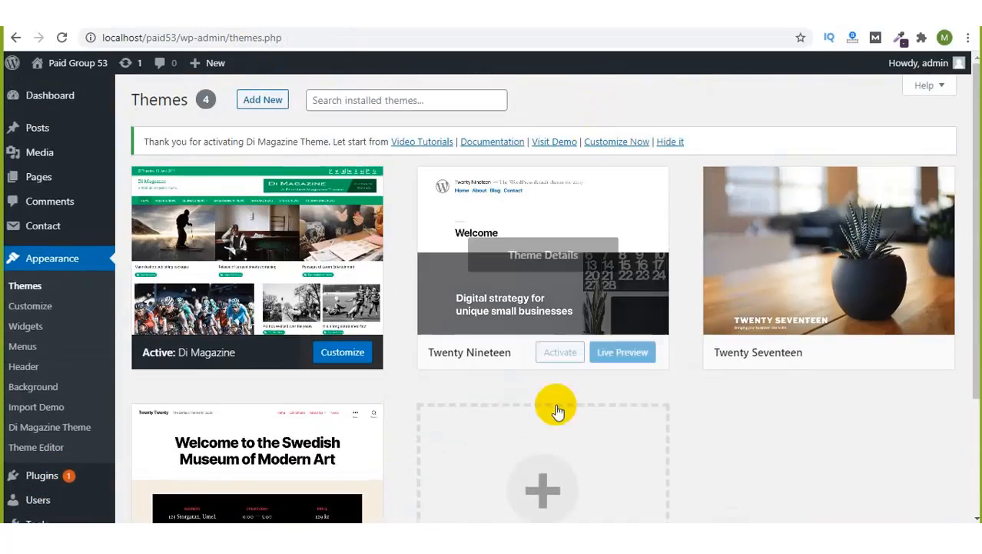
pyautogui.click(508, 536)
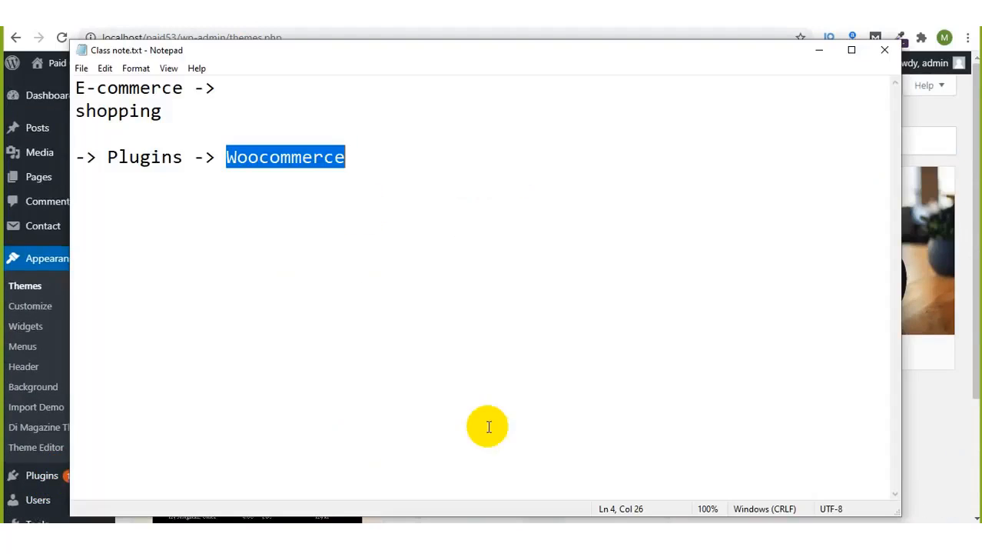
# Step: Add 'multipurpose theme -> e-coomerce,corporate.' and 'Woodmart theme.' lines to the notes and save
pyautogui.click(361, 166)
pyautogui.press('Return')
pyautogui.press('Return')
pyautogui.write('mu')
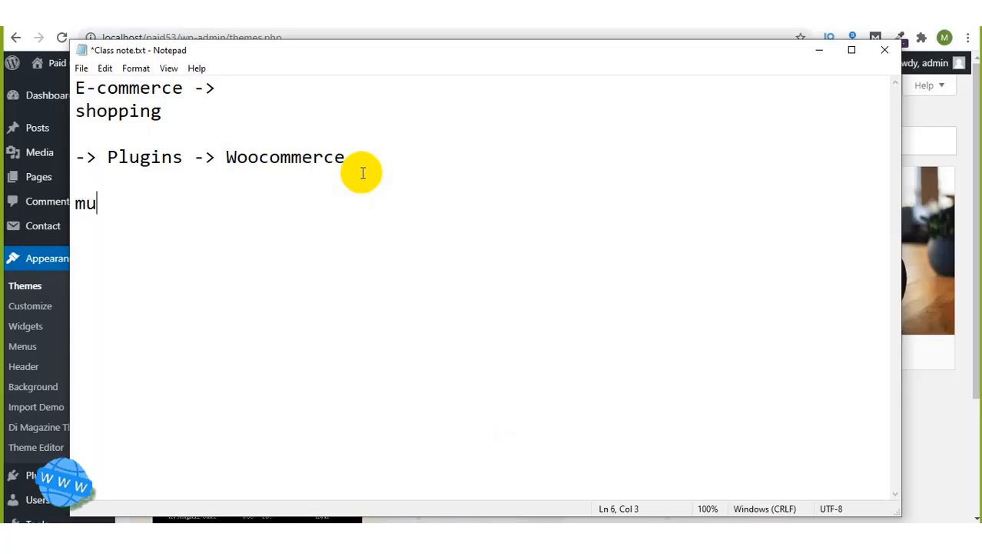
pyautogui.write('ltipurpose them')
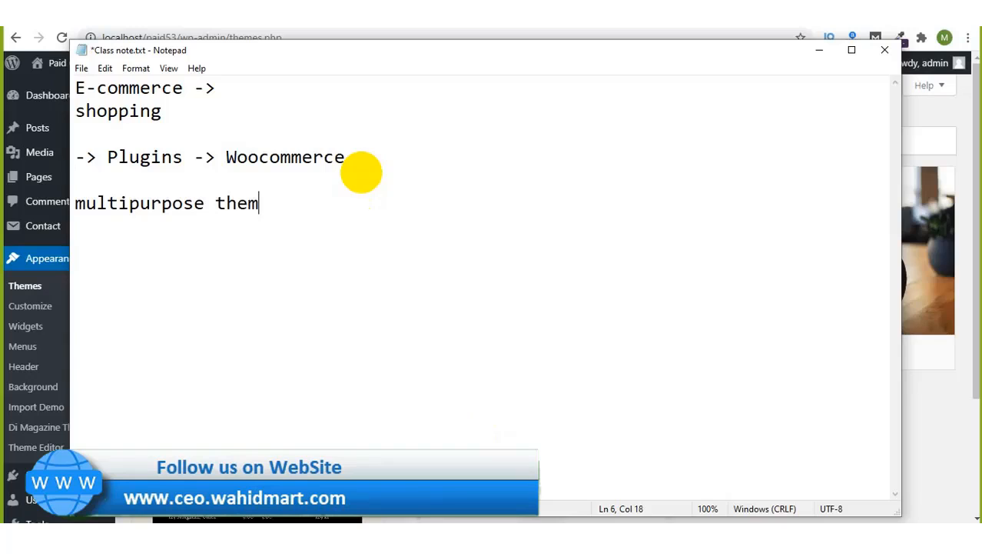
pyautogui.write('e ->e-coomerce,corporate.')
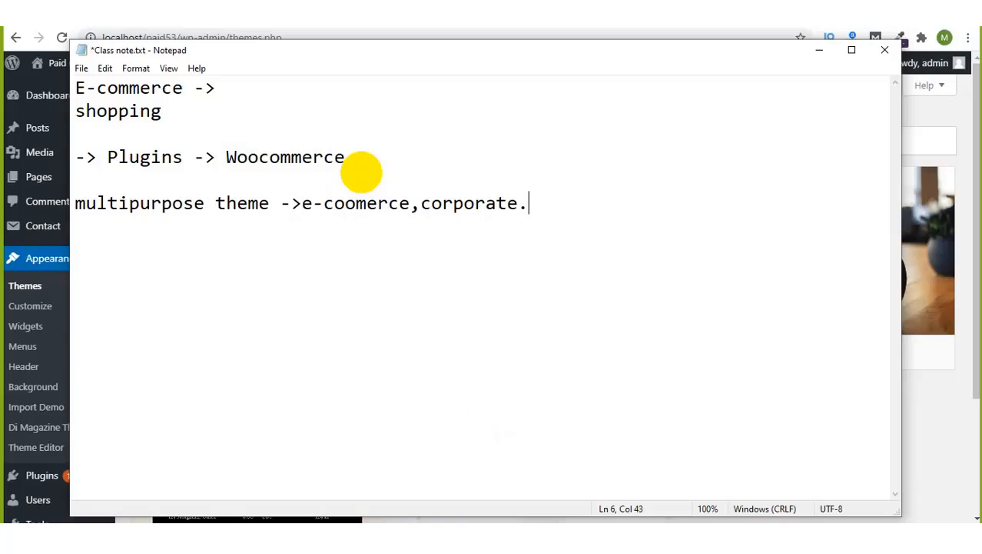
pyautogui.hotkey('ctrl', 's')
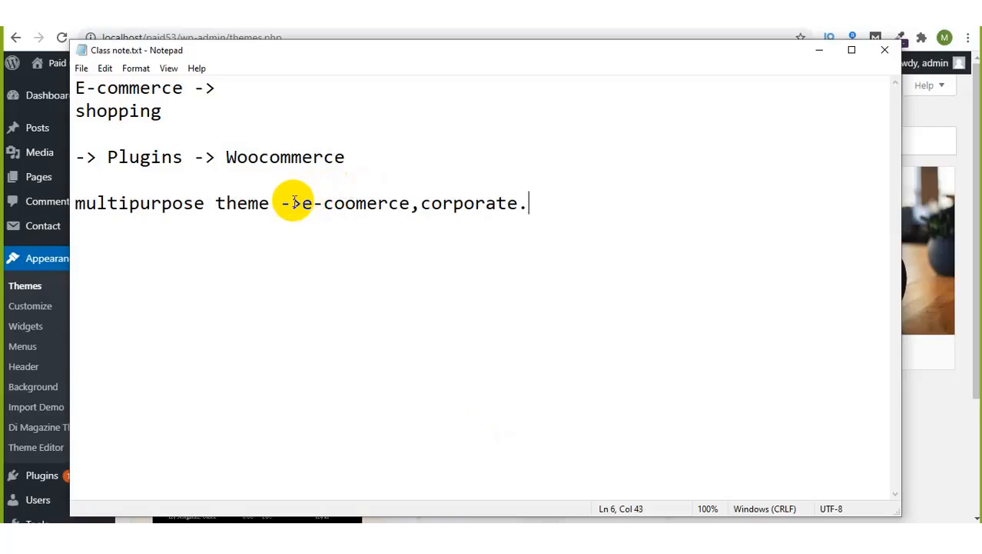
pyautogui.moveTo(269, 203); pyautogui.dragTo(31, 193)
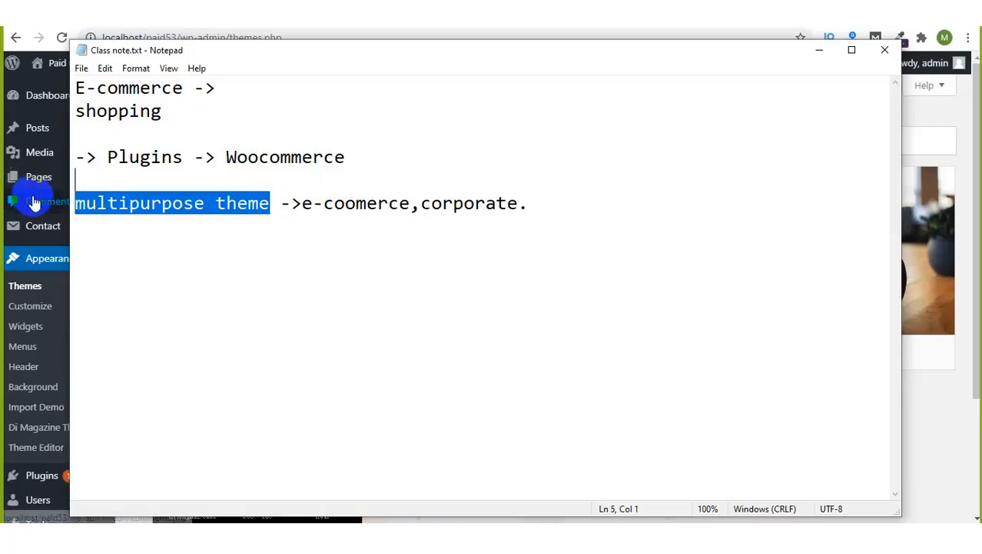
pyautogui.click(302, 204)
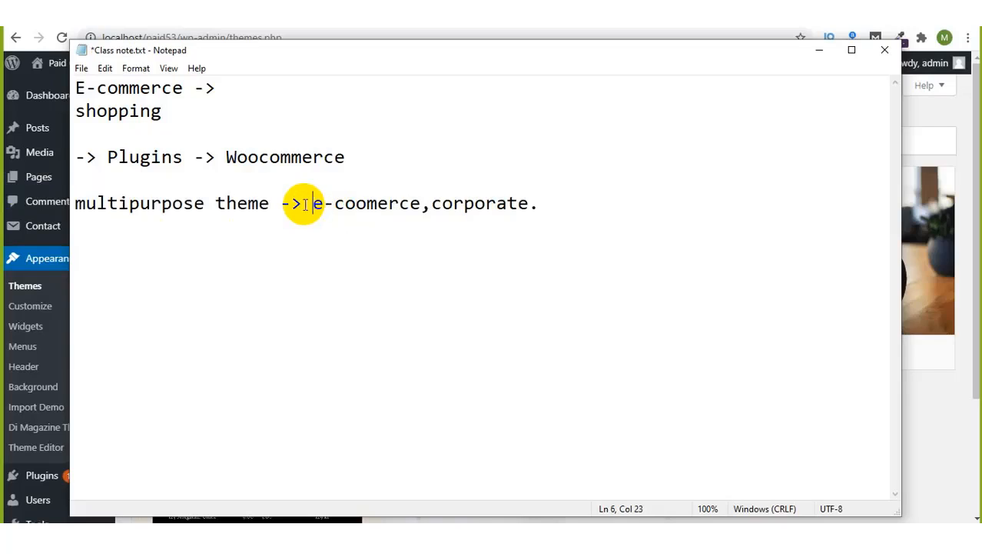
pyautogui.click(558, 209)
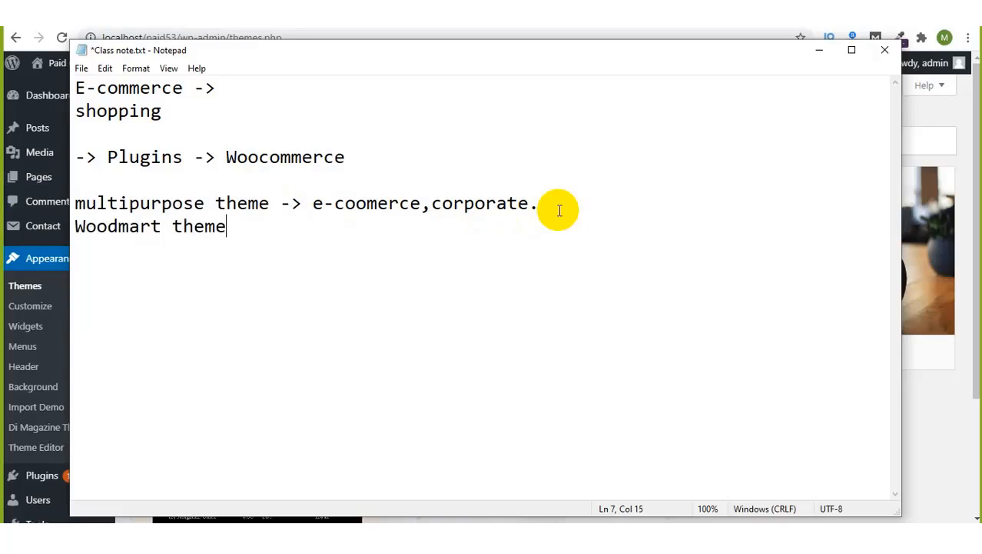
pyautogui.hotkey('ctrl', 's')
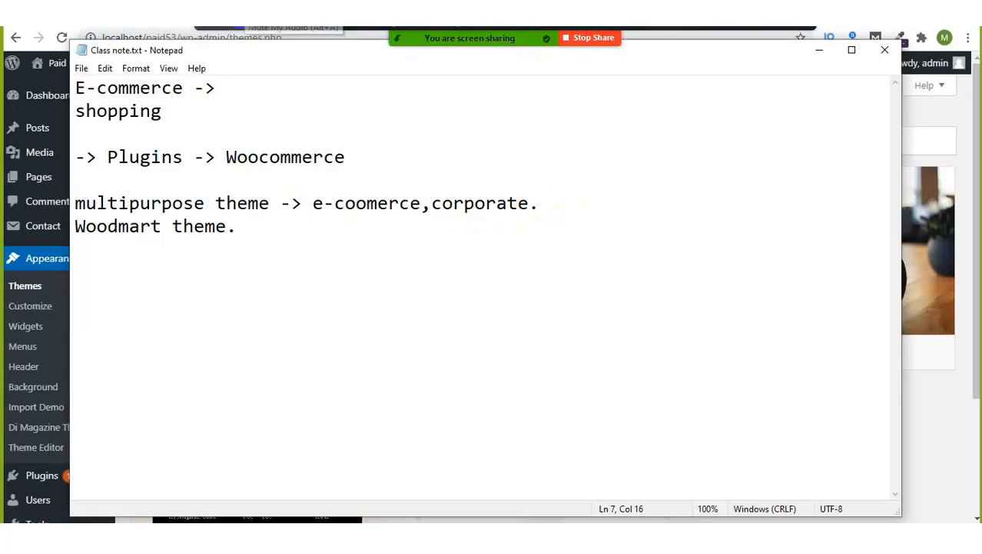
# Step: Search 'themeforest' from the address bar, open the ThemeForest site, and go toward WordPress > Popular Items
pyautogui.click(178, 35)
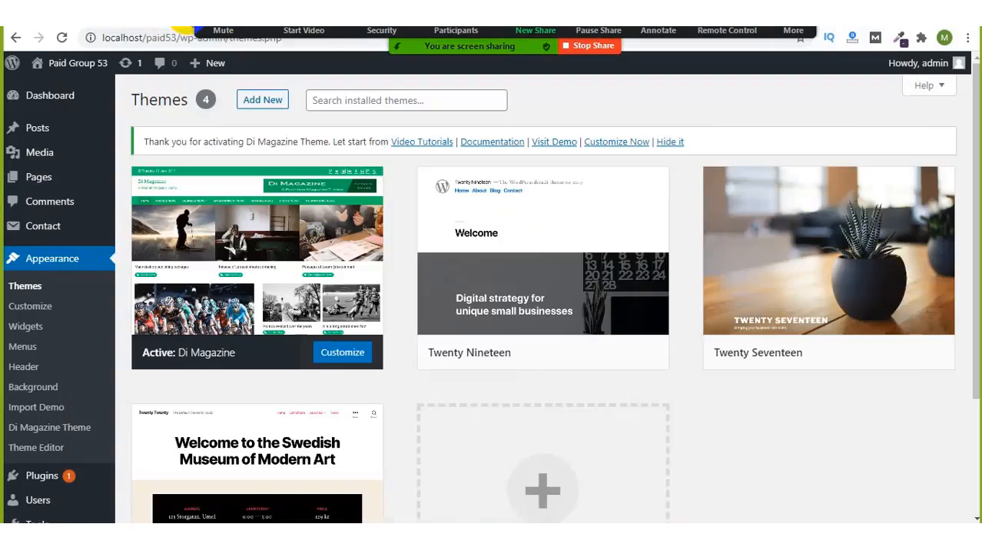
pyautogui.press('BackSpace')
pyautogui.write('themeforest')
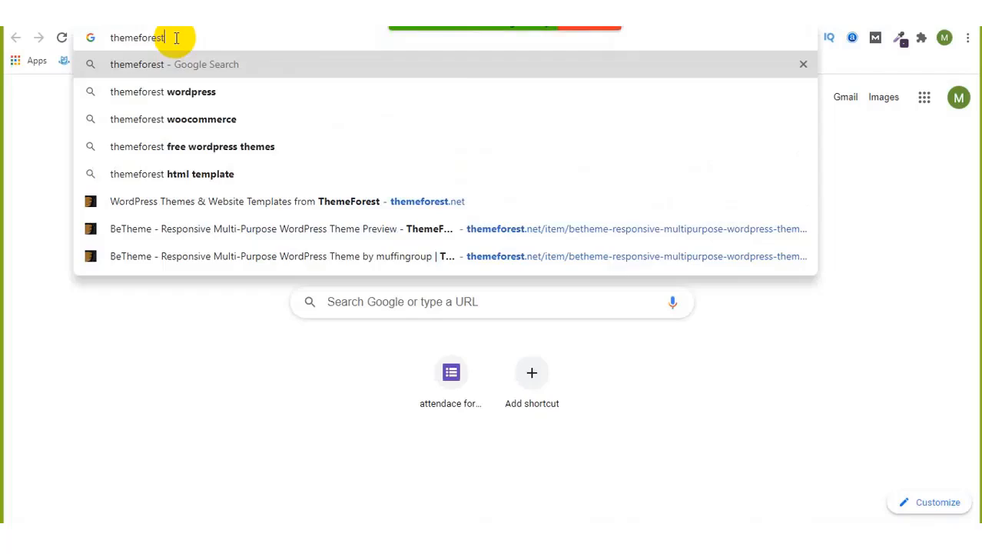
pyautogui.press('Return')
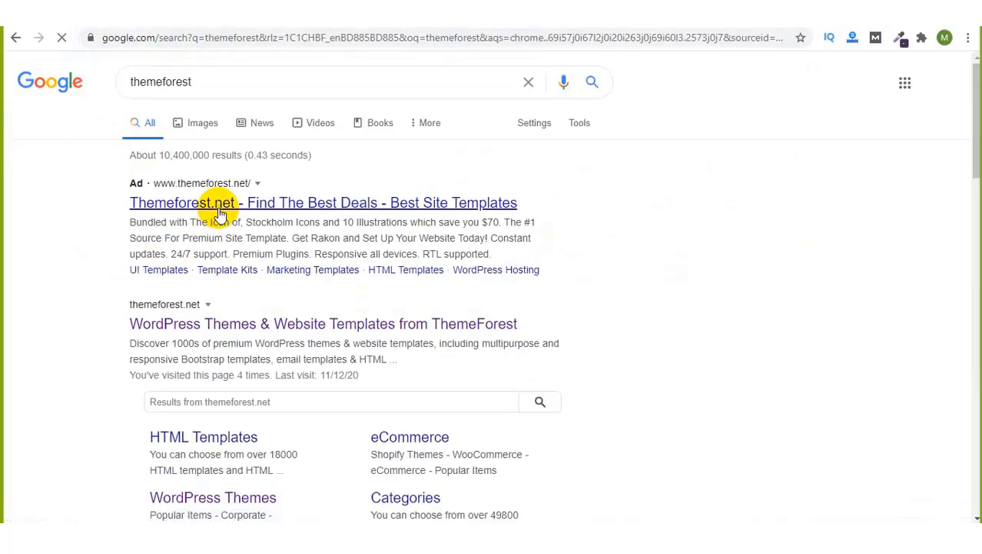
pyautogui.click(192, 326)
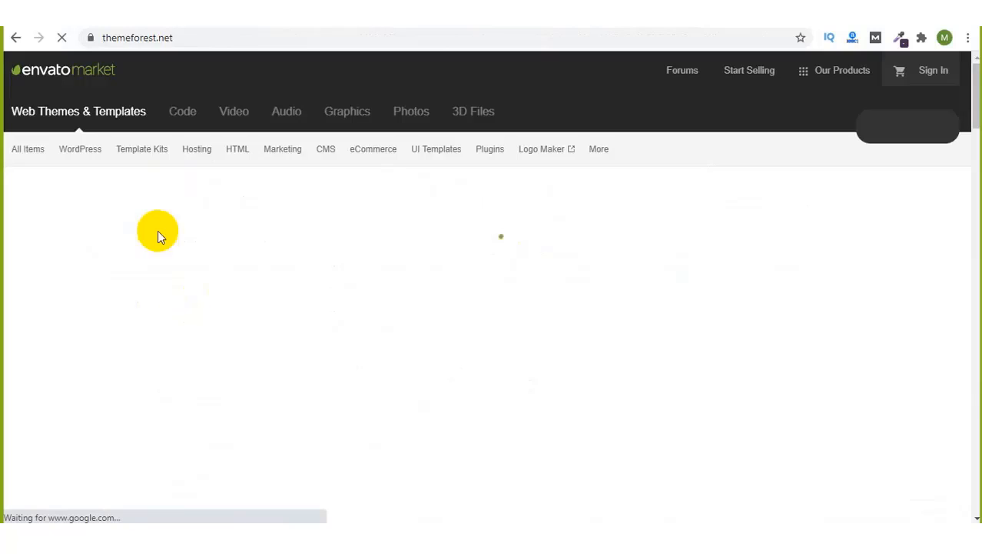
pyautogui.moveTo(83, 149)
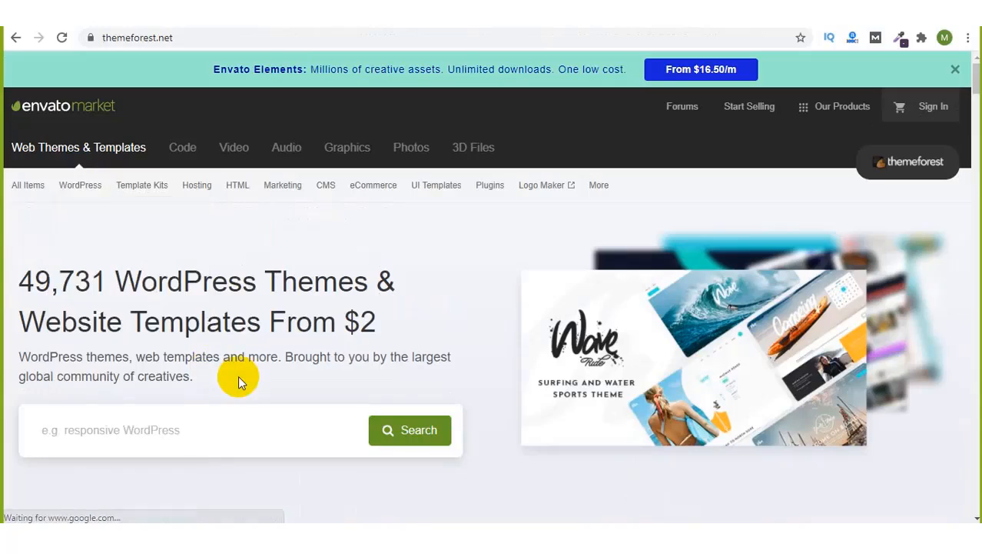
pyautogui.moveTo(81, 183)
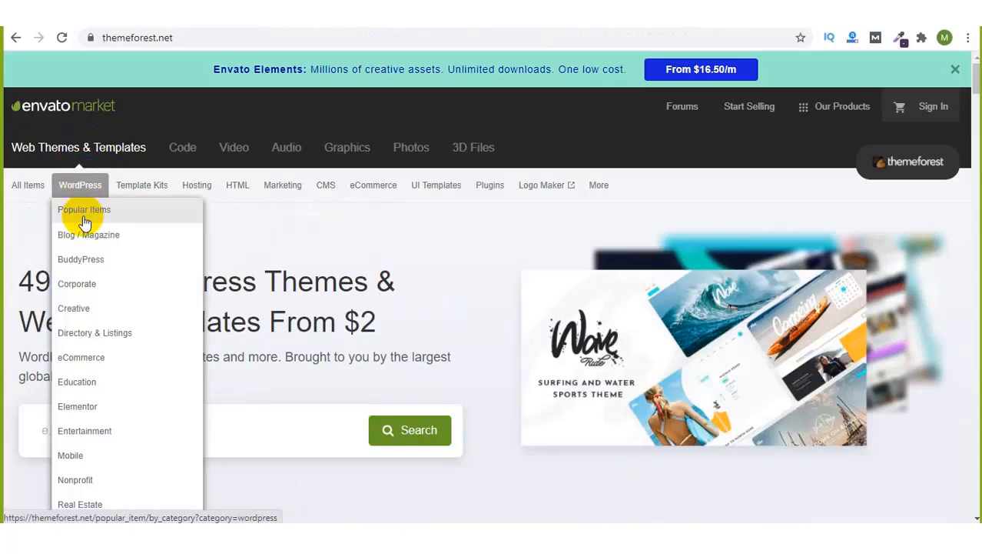
# Step: Open ThemeForest's popular WordPress themes list and scroll through it
pyautogui.click(84, 221)
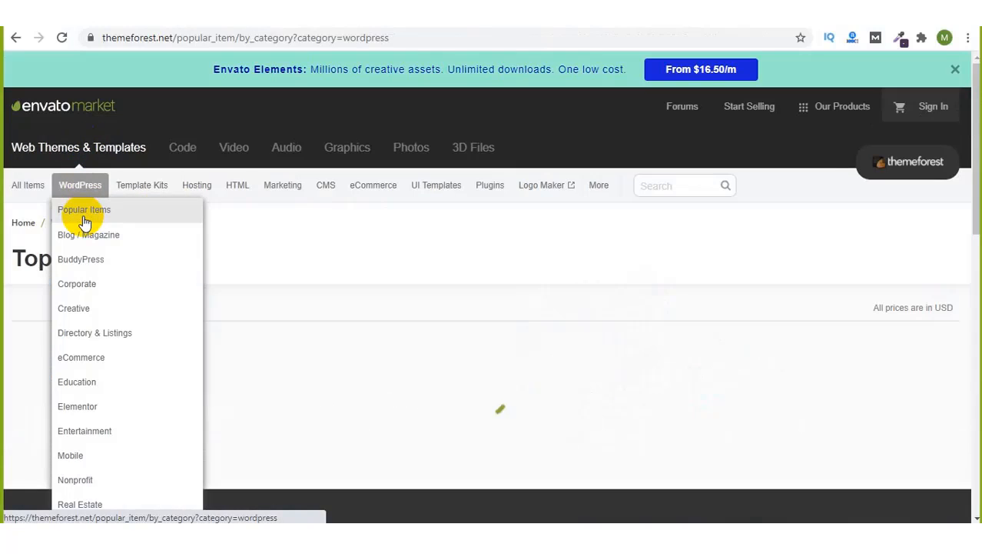
pyautogui.scroll(-8, 362, 300)
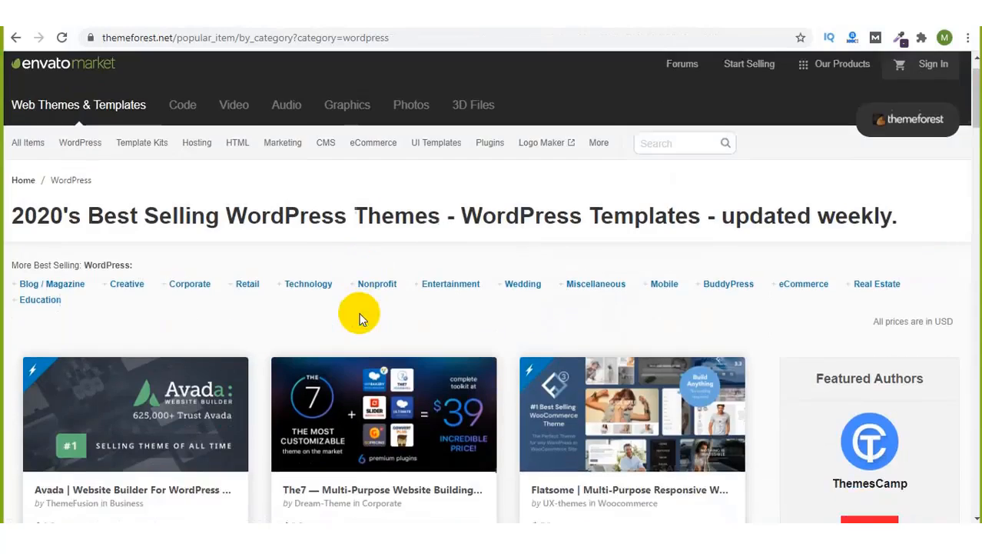
pyautogui.scroll(-4, 361, 318)
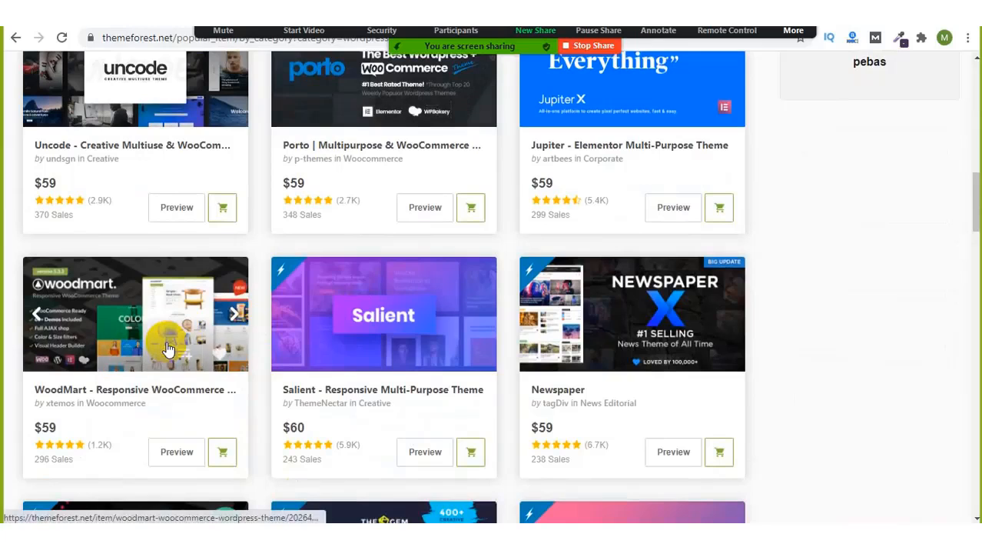
# Step: Open the meeting group chat and move it out of the way
pyautogui.click(794, 30)
pyautogui.click(770, 52)
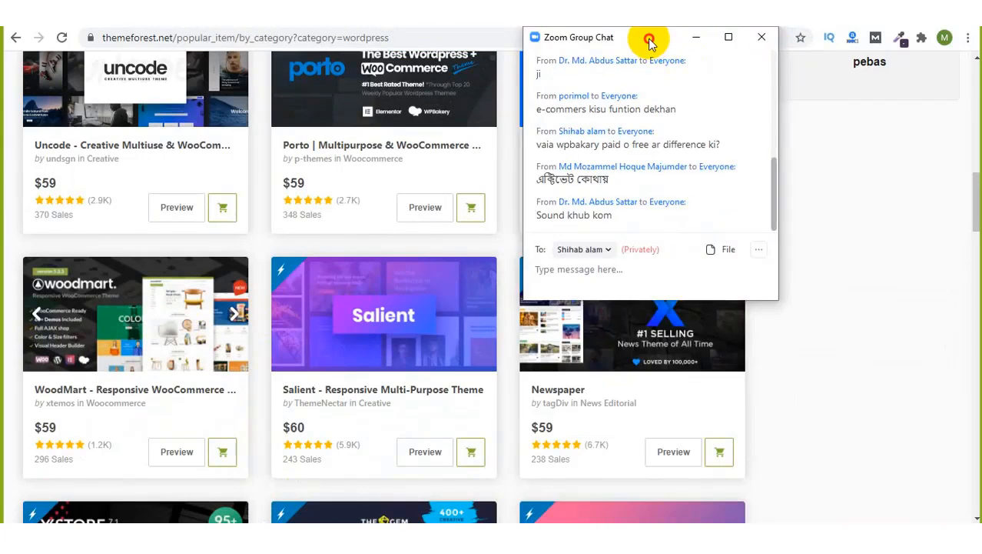
pyautogui.moveTo(653, 46); pyautogui.dragTo(815, 140)
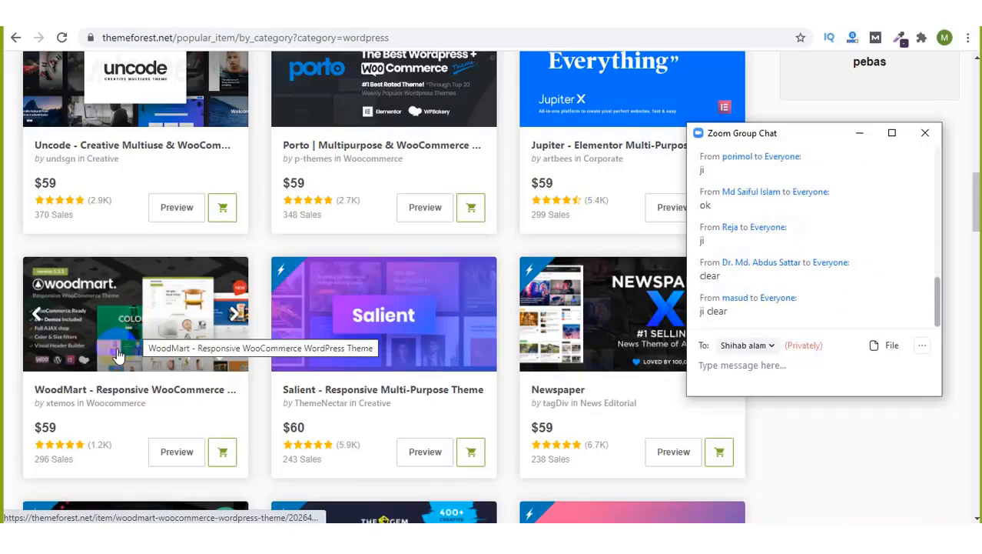
# Step: Open the WoodMart theme's item page and hide the group chat
pyautogui.click(117, 354)
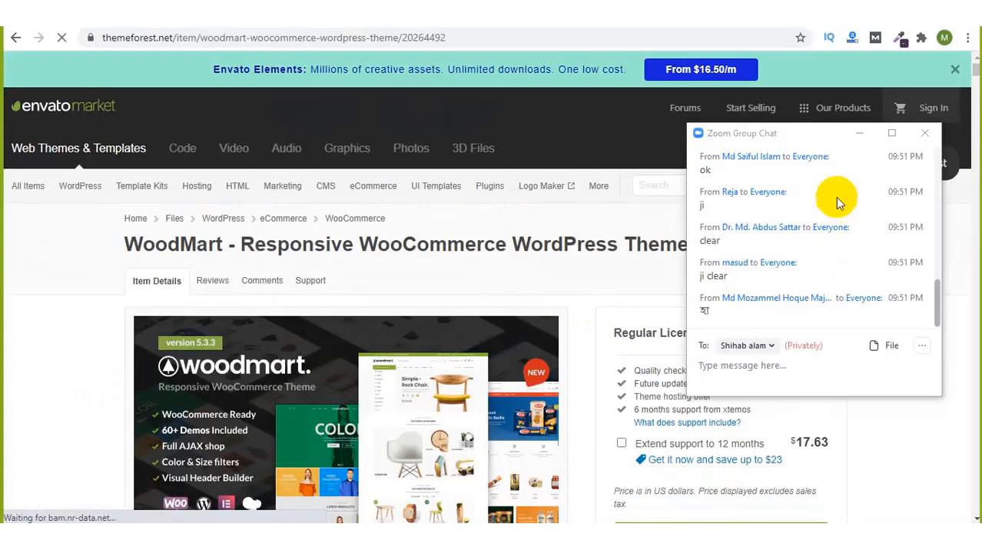
pyautogui.click(858, 136)
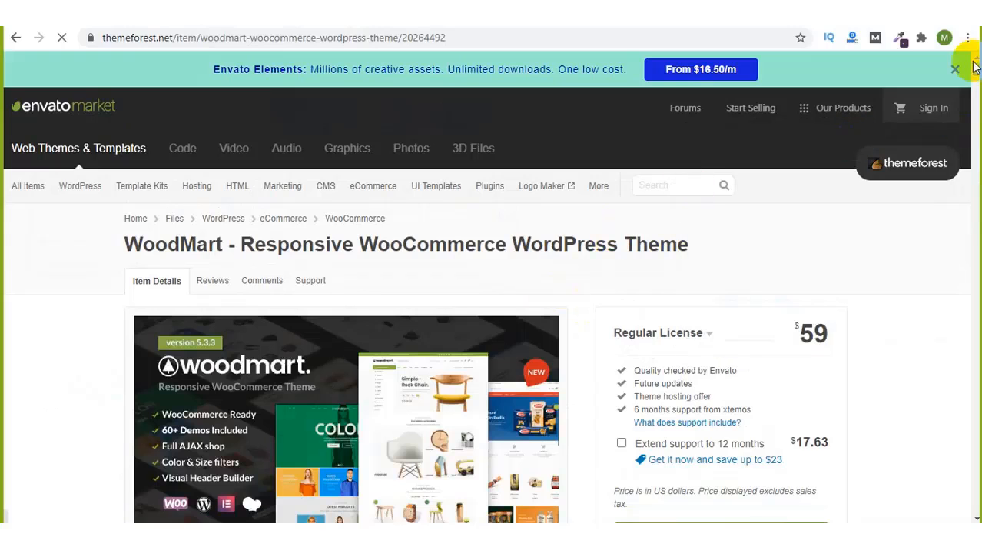
pyautogui.scroll(-3, 975, 71)
pyautogui.scroll(2, 975, 71)
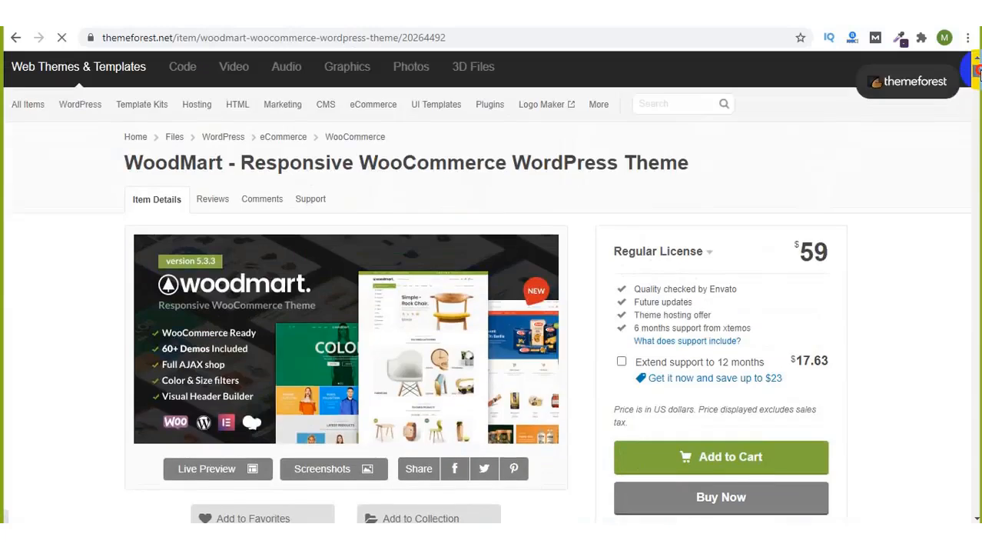
pyautogui.scroll(-2, 974, 71)
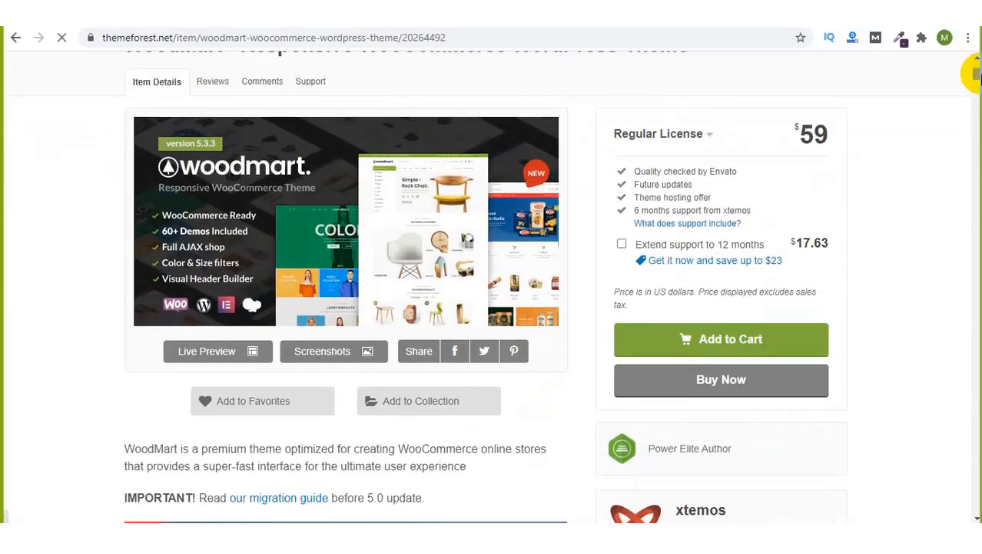
# Step: Launch WoodMart's live demo preview and turn off the meeting video feed
pyautogui.click(221, 350)
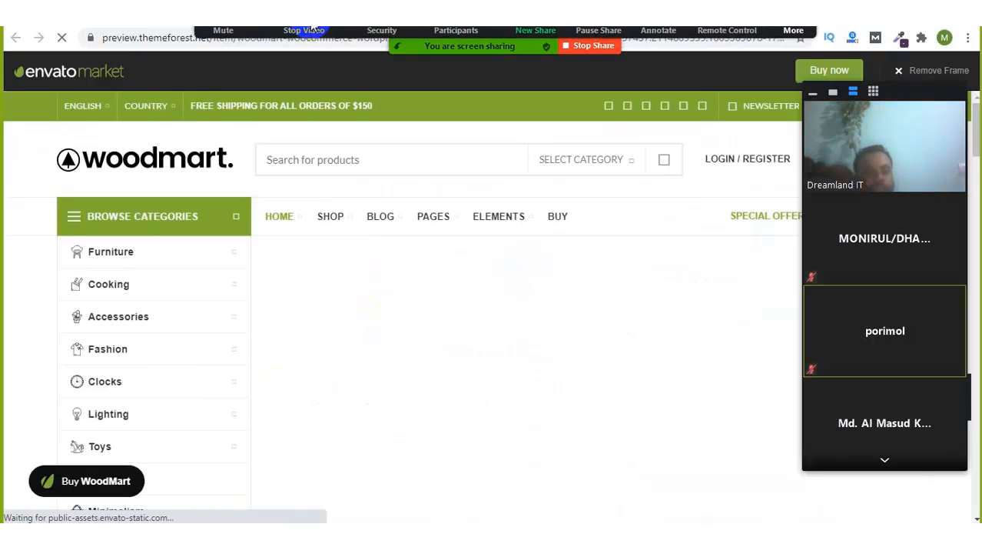
pyautogui.click(313, 29)
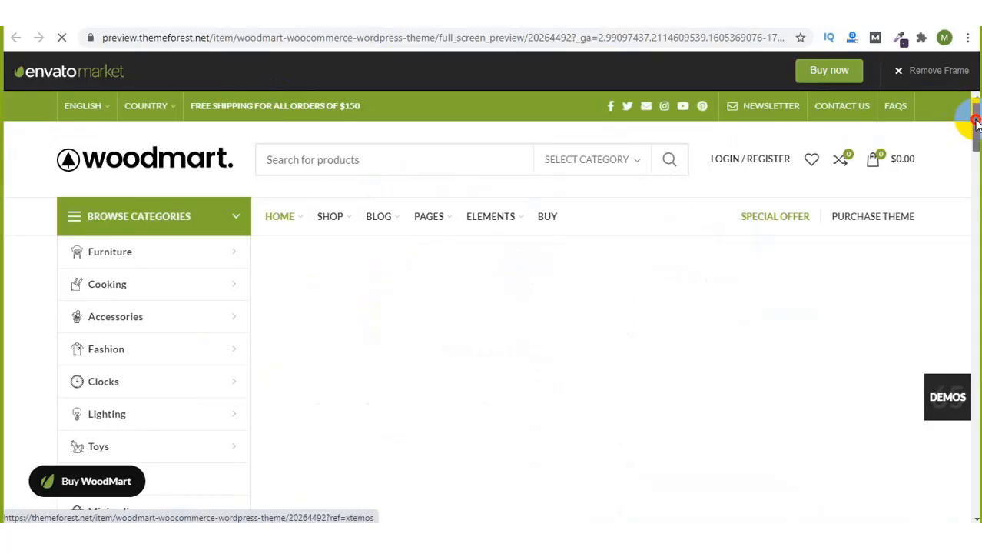
pyautogui.moveTo(976, 123)
pyautogui.mouseDown()
pyautogui.moveTo(972, 143)
pyautogui.moveTo(971, 114)
pyautogui.mouseUp()
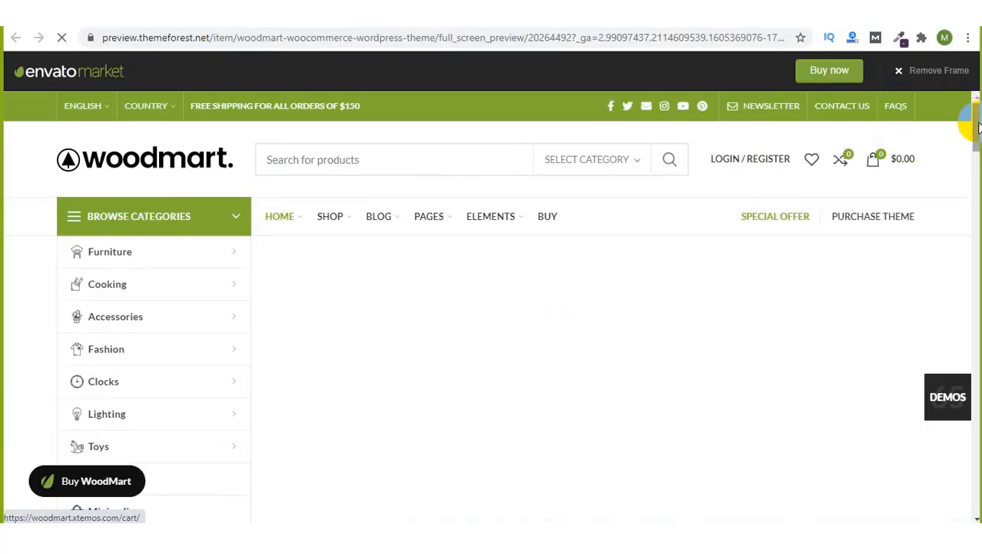
pyautogui.moveTo(977, 124); pyautogui.dragTo(973, 247)
pyautogui.scroll(-1, 973, 253)
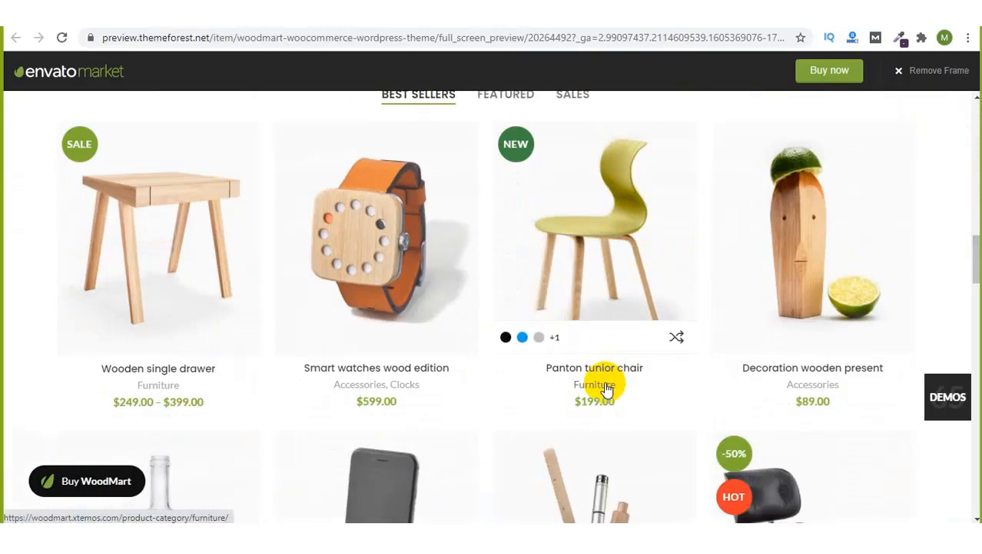
pyautogui.scroll(10, 557, 251)
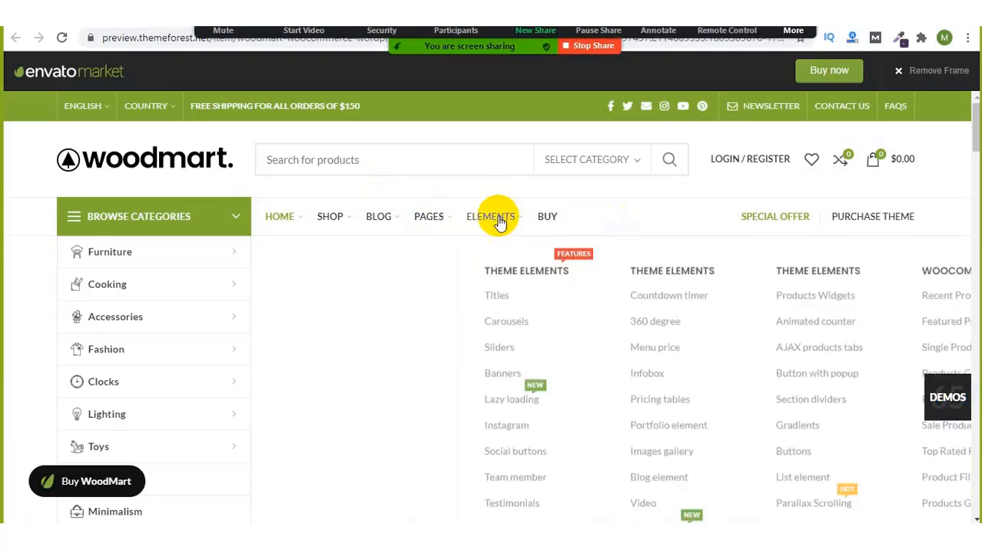
pyautogui.moveTo(324, 218)
pyautogui.moveTo(287, 221)
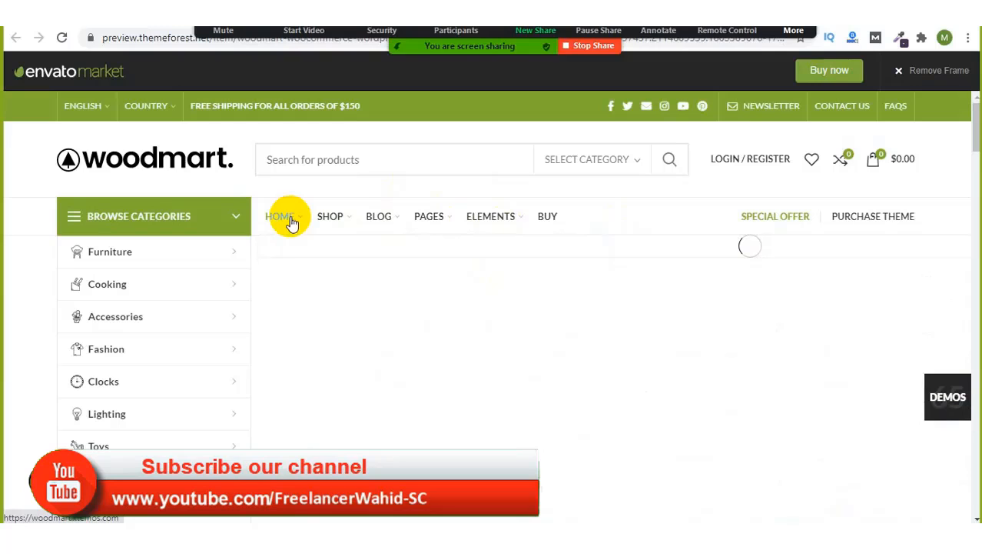
pyautogui.click(794, 31)
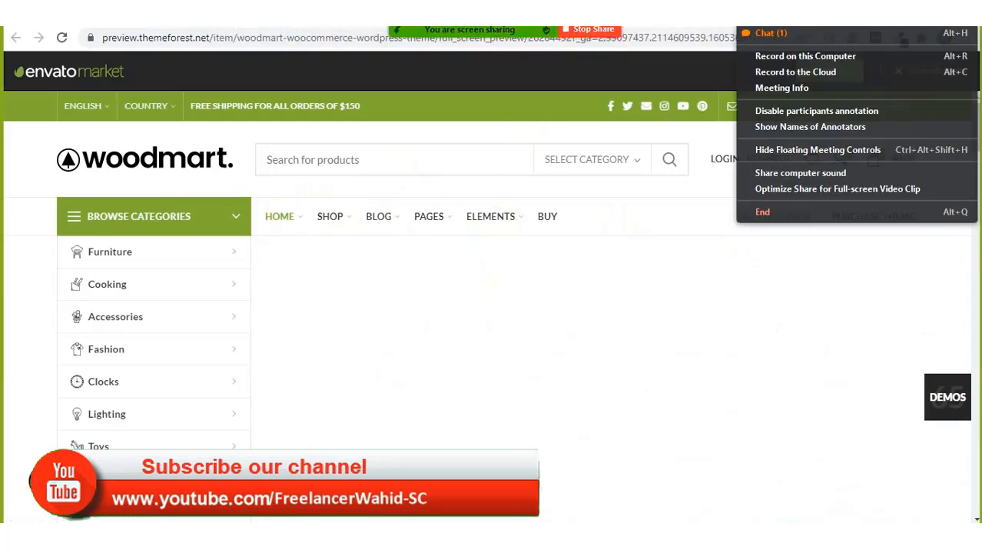
pyautogui.click(802, 36)
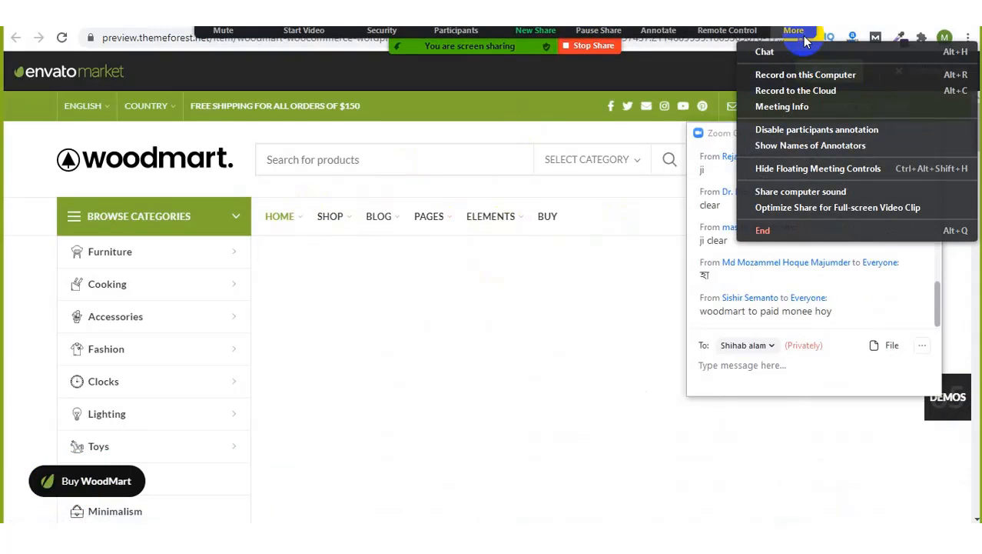
pyautogui.click(802, 35)
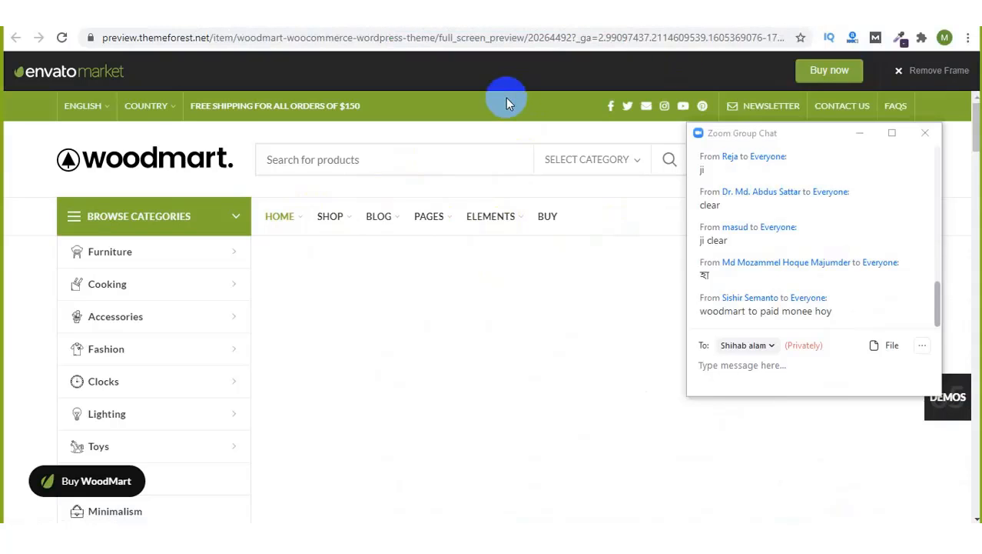
pyautogui.scroll(-5, 505, 98)
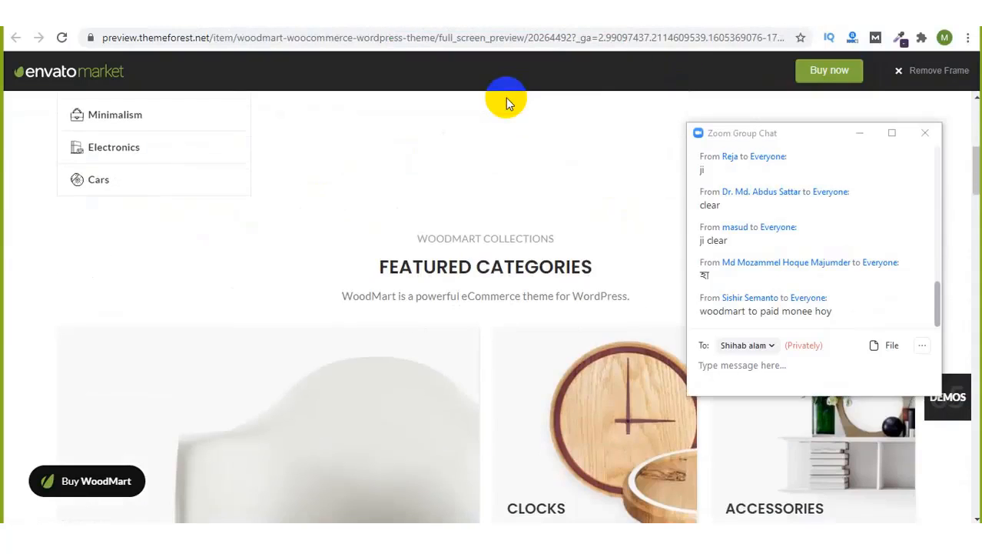
pyautogui.scroll(-5, 506, 98)
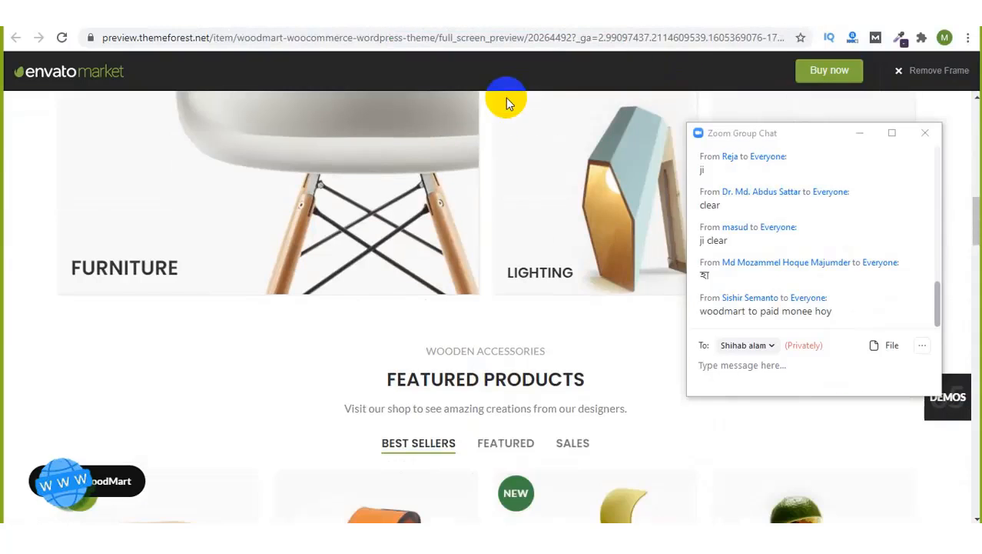
pyautogui.click(856, 134)
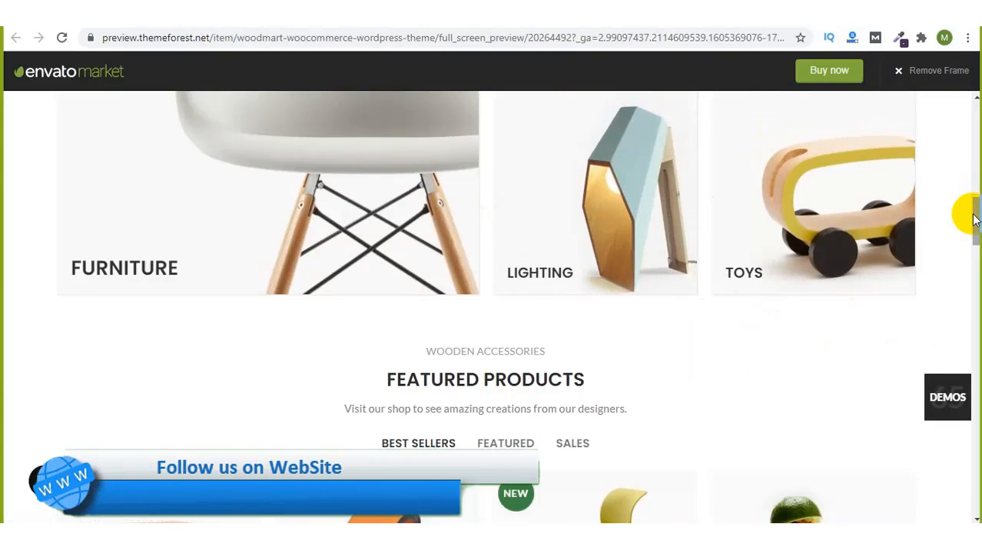
pyautogui.moveTo(973, 213); pyautogui.dragTo(977, 132)
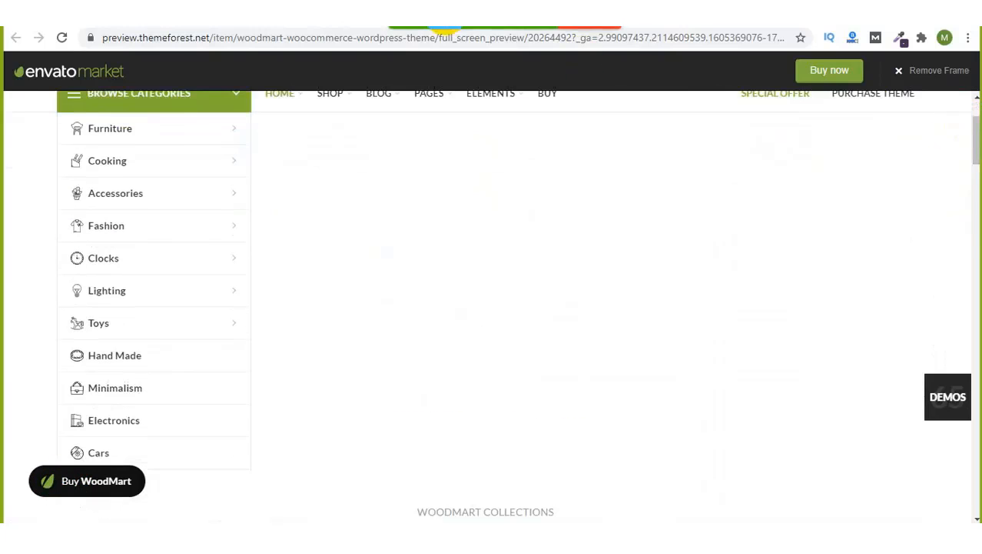
pyautogui.click(793, 29)
pyautogui.click(766, 51)
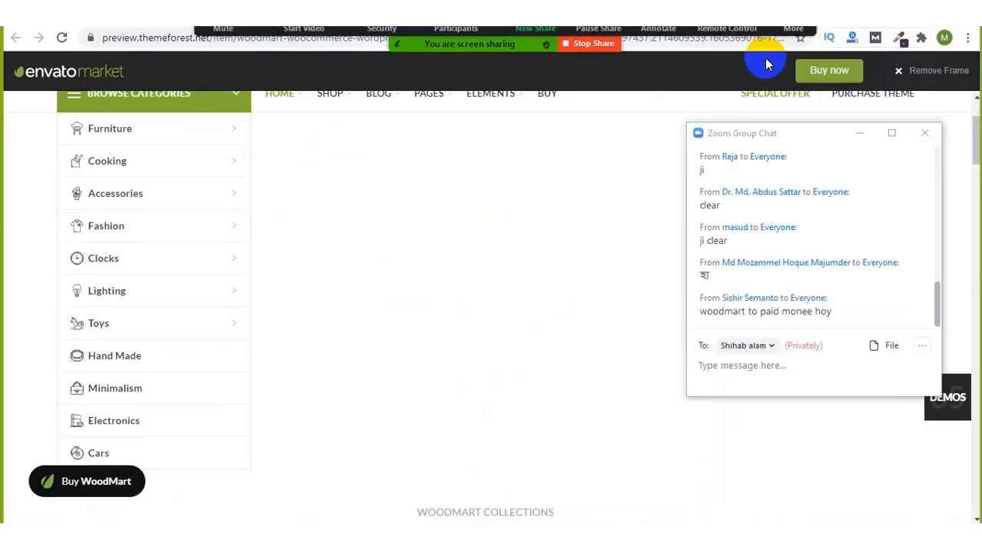
pyautogui.click(859, 133)
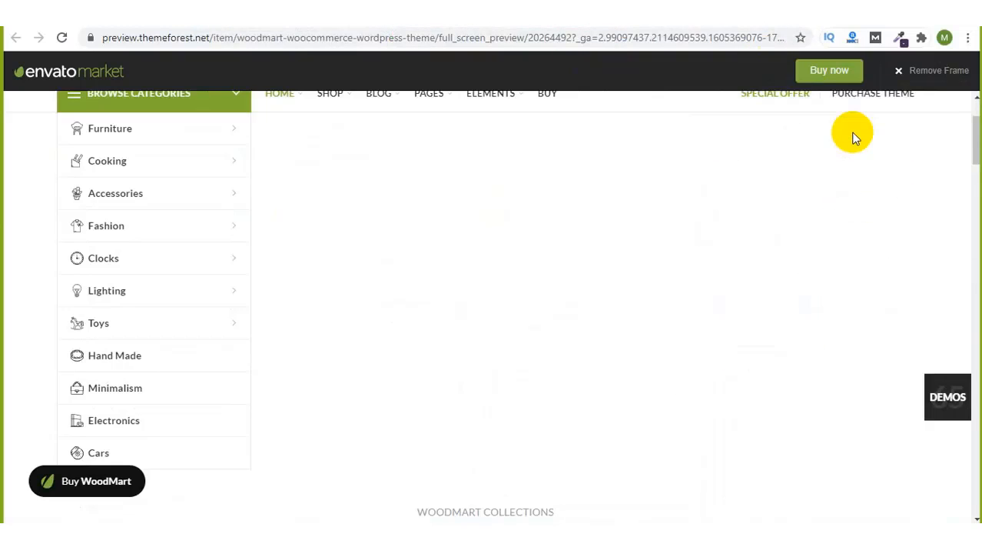
# Step: Load WoodMart's Home page and scroll down to the demo layout thumbnails
pyautogui.moveTo(976, 133); pyautogui.dragTo(975, 100)
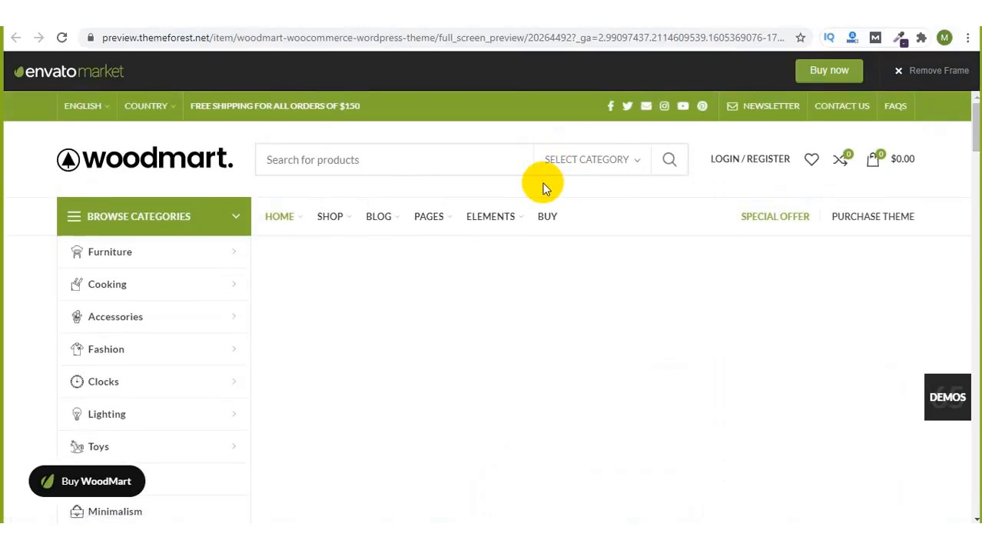
pyautogui.click(293, 232)
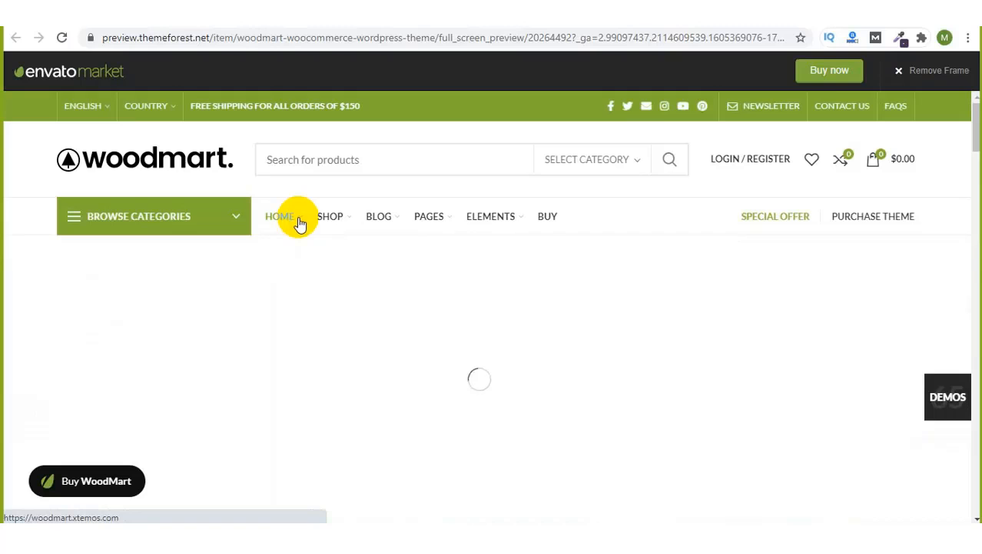
pyautogui.scroll(-2, 404, 385)
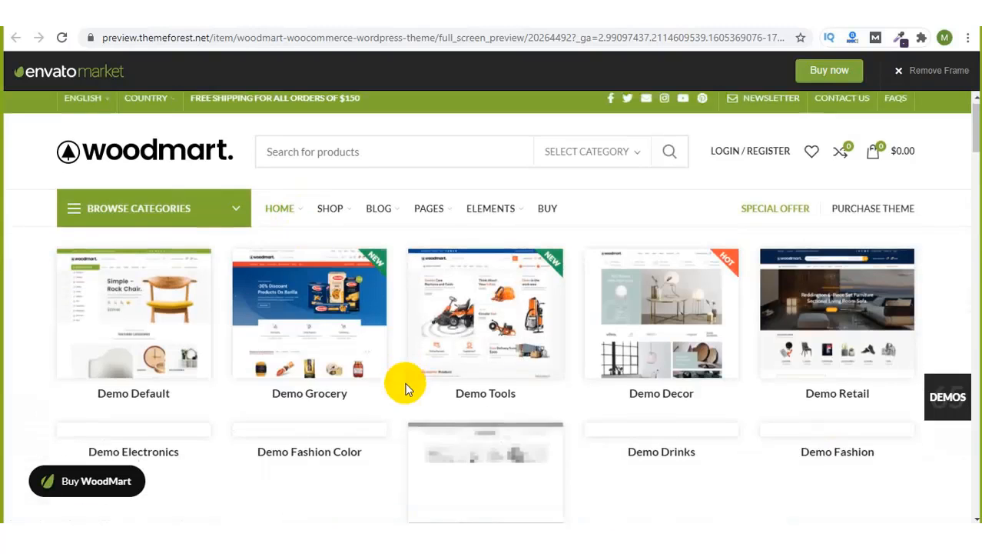
pyautogui.scroll(-2, 405, 382)
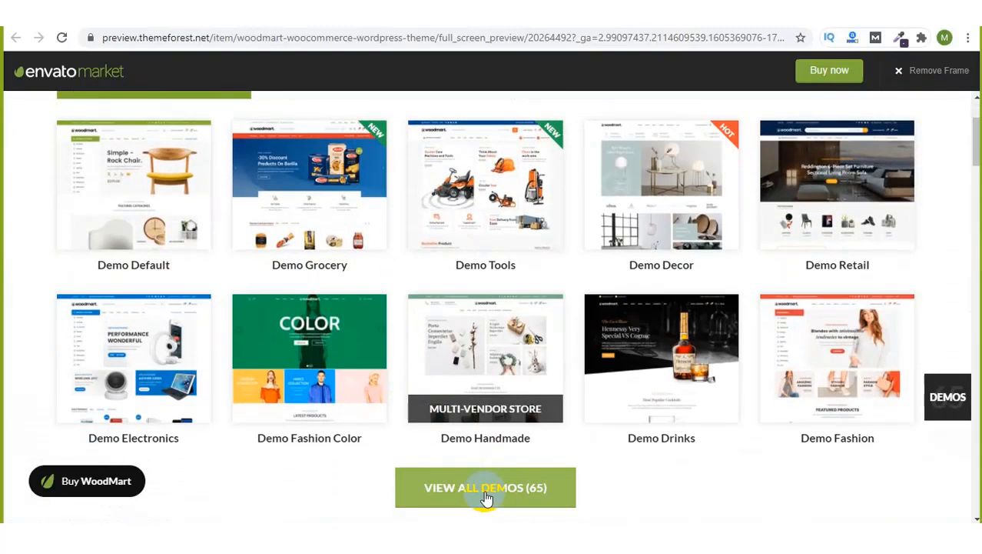
# Step: Show all 65 WoodMart demos and scroll through the demo grid
pyautogui.click(486, 491)
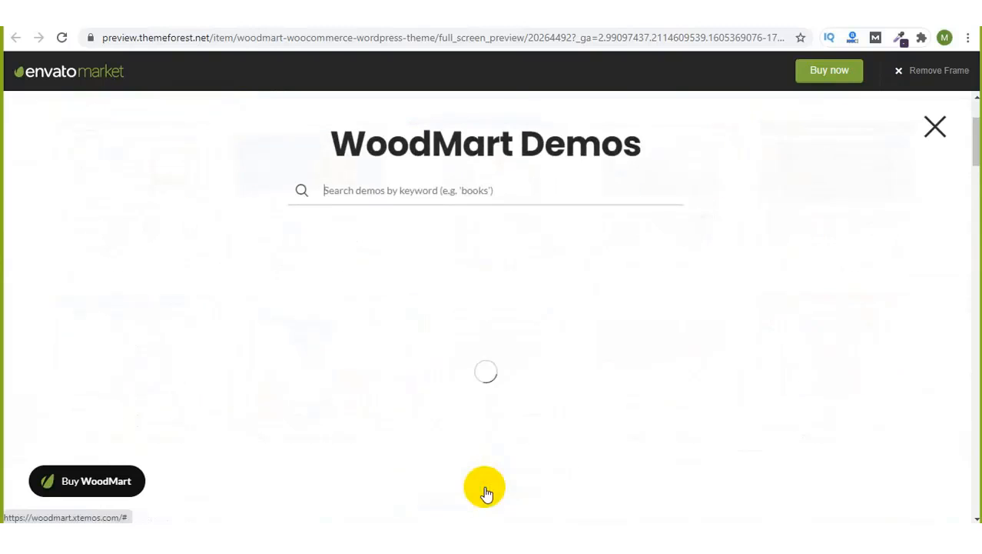
pyautogui.scroll(-1, 656, 414)
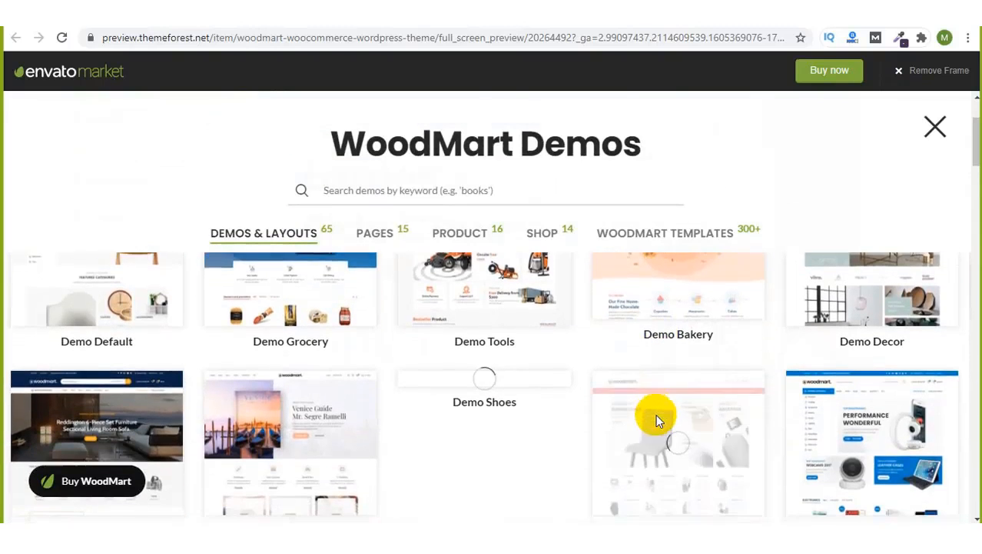
pyautogui.scroll(1, 655, 414)
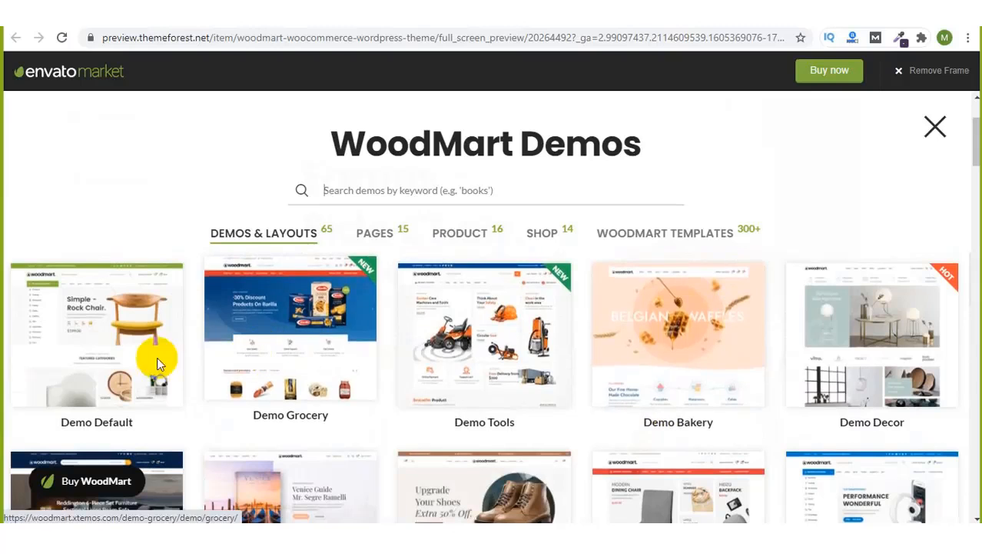
pyautogui.scroll(-3, 492, 342)
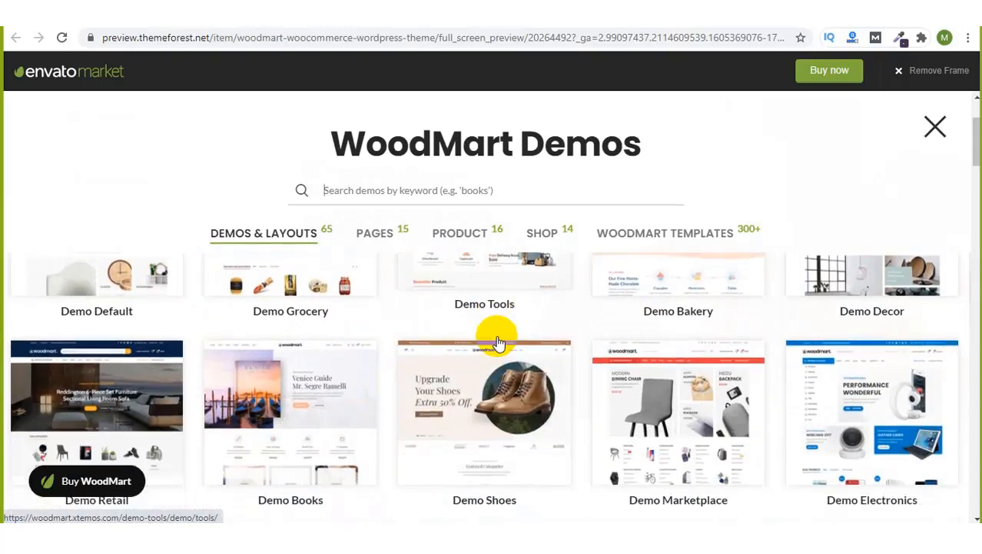
pyautogui.scroll(-2, 497, 342)
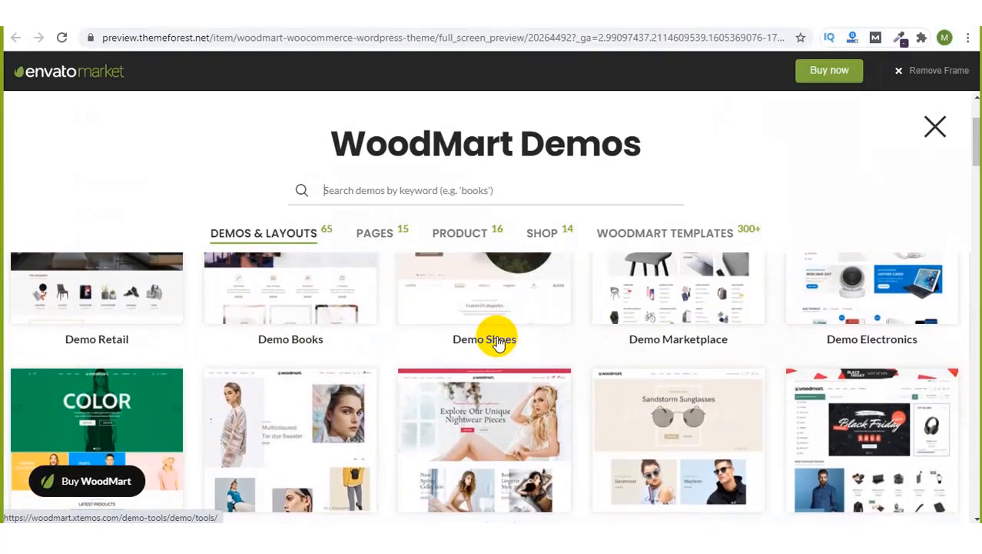
pyautogui.scroll(-6, 498, 342)
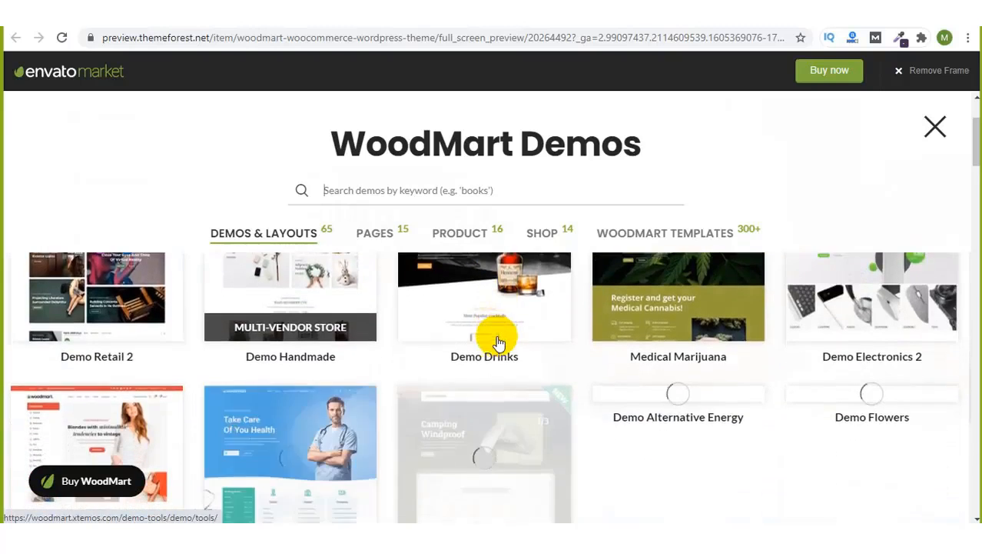
pyautogui.scroll(-2, 497, 342)
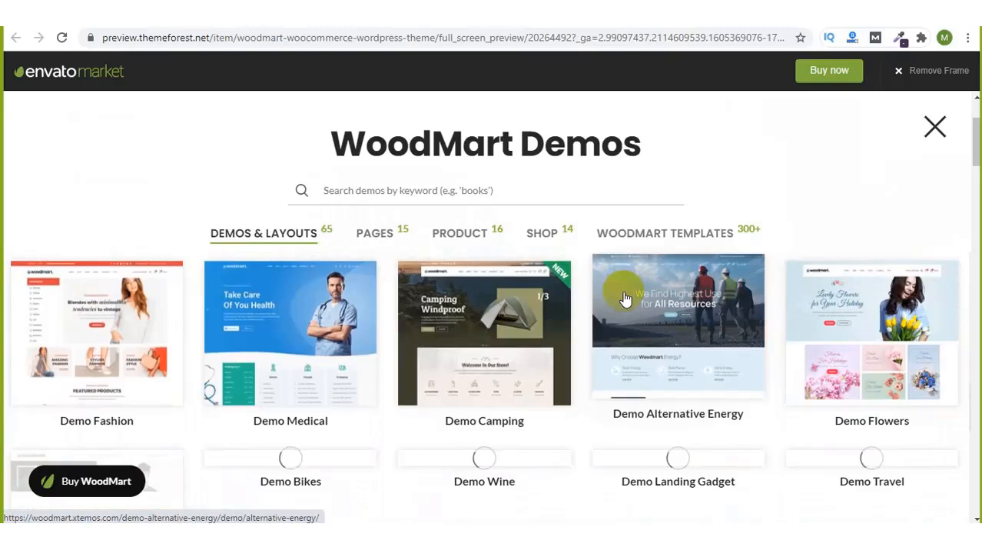
pyautogui.scroll(-2, 623, 295)
pyautogui.scroll(2, 623, 294)
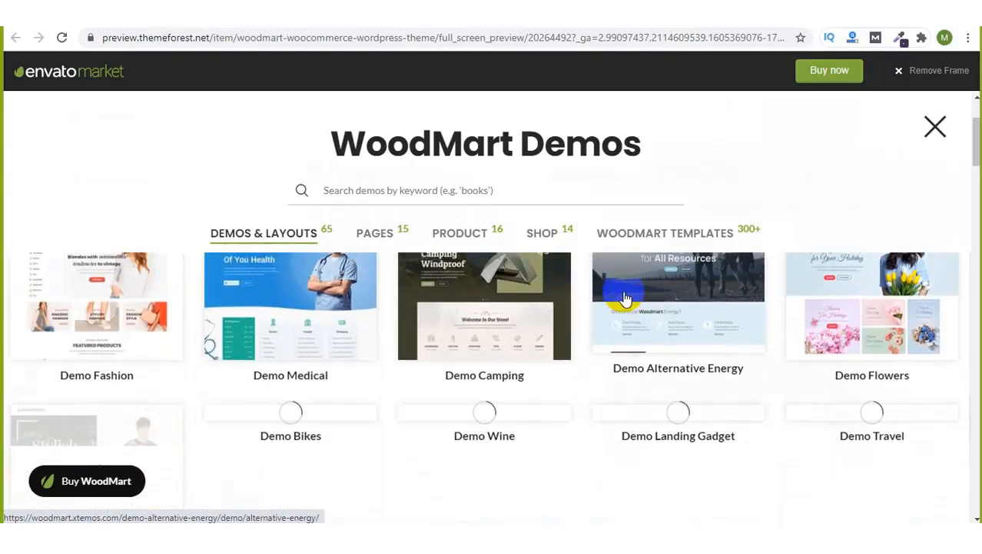
pyautogui.scroll(1, 291, 377)
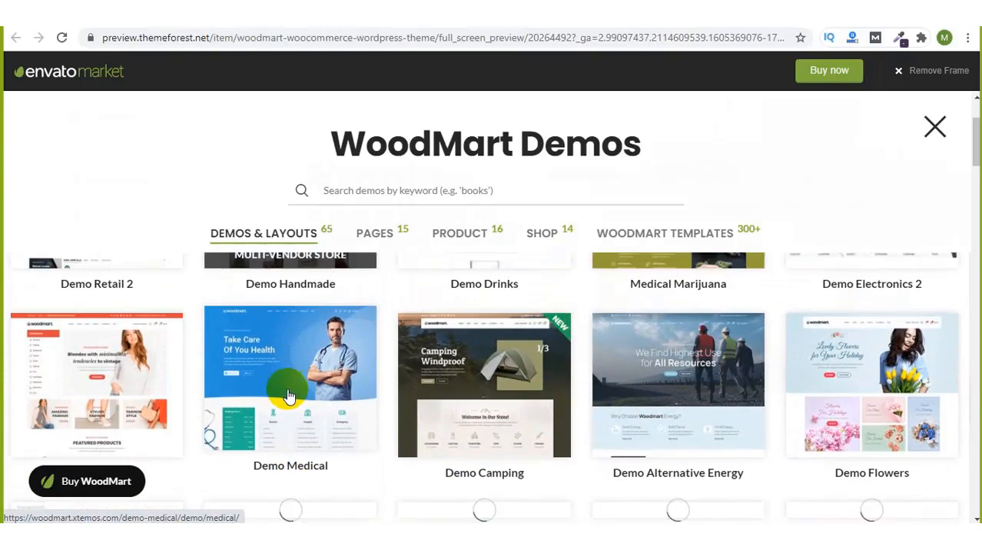
pyautogui.scroll(-1, 293, 428)
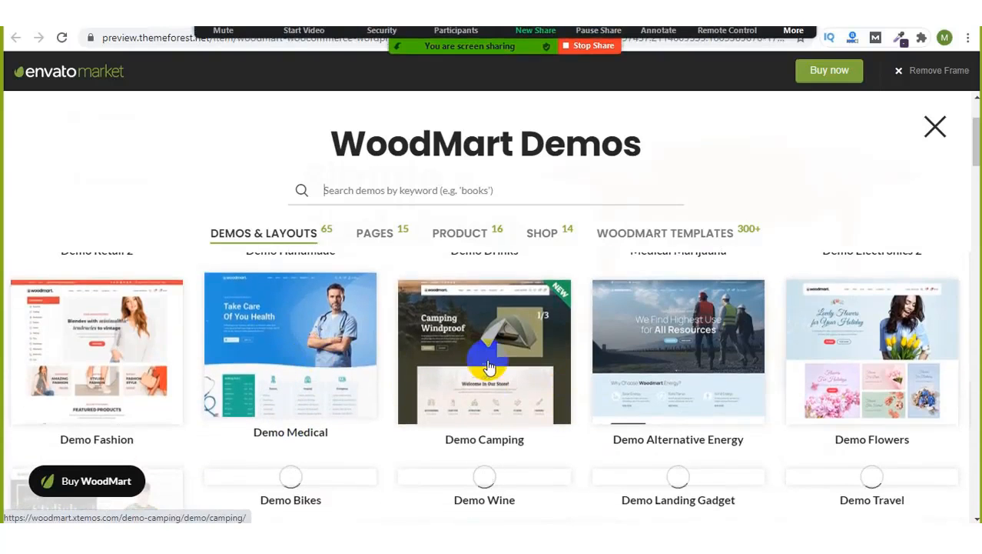
pyautogui.scroll(3, 677, 386)
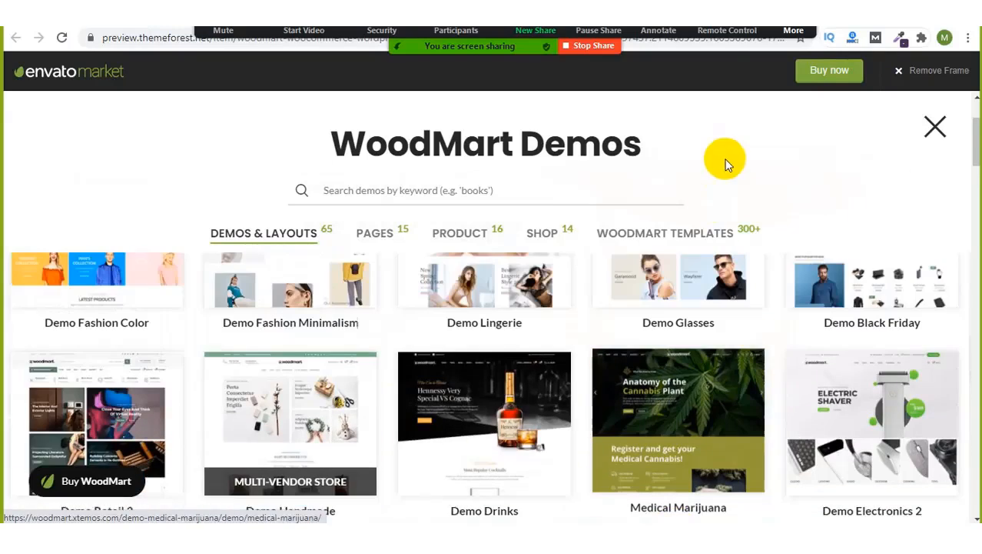
# Step: Check the meeting group chat, hide it, and close the WoodMart demos gallery
pyautogui.click(793, 31)
pyautogui.click(783, 53)
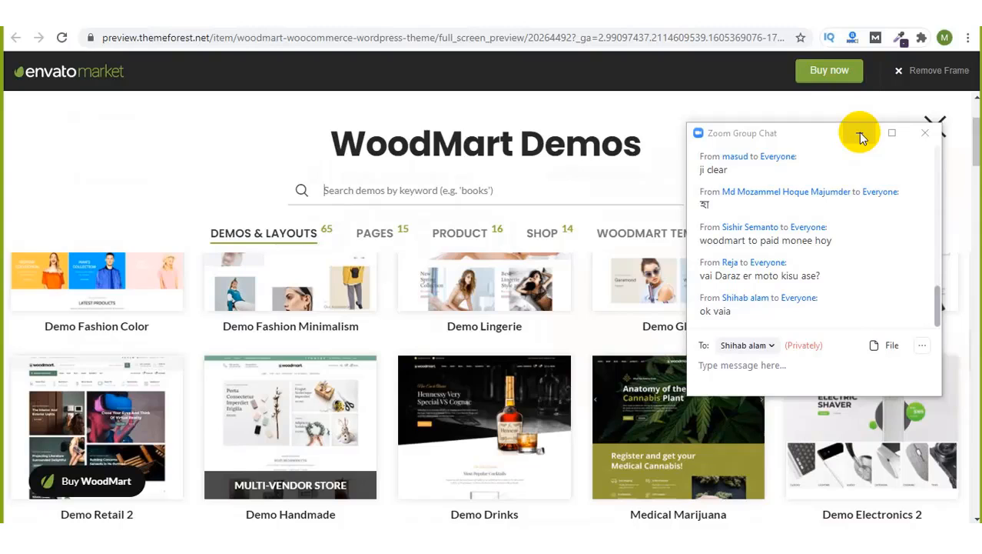
pyautogui.click(860, 134)
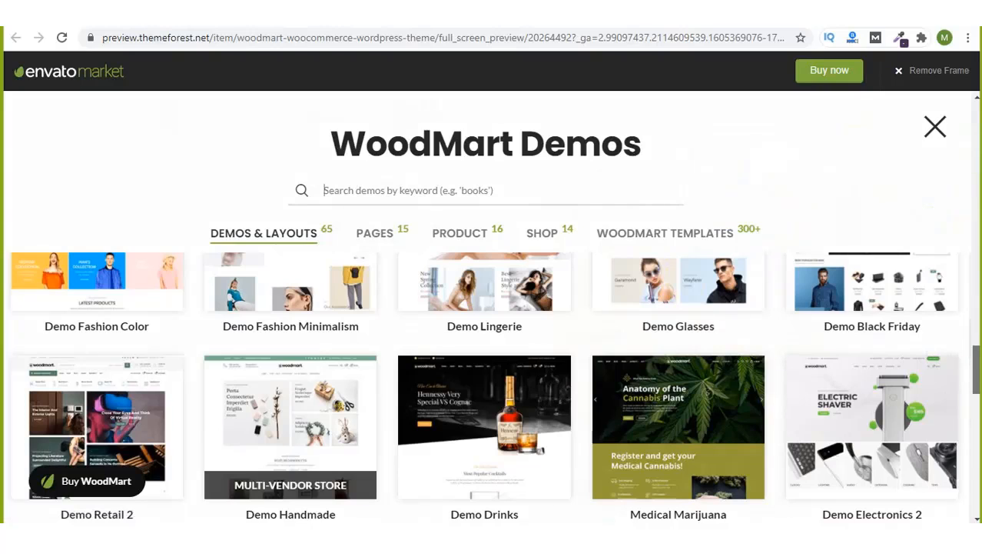
pyautogui.moveTo(978, 357); pyautogui.dragTo(974, 247)
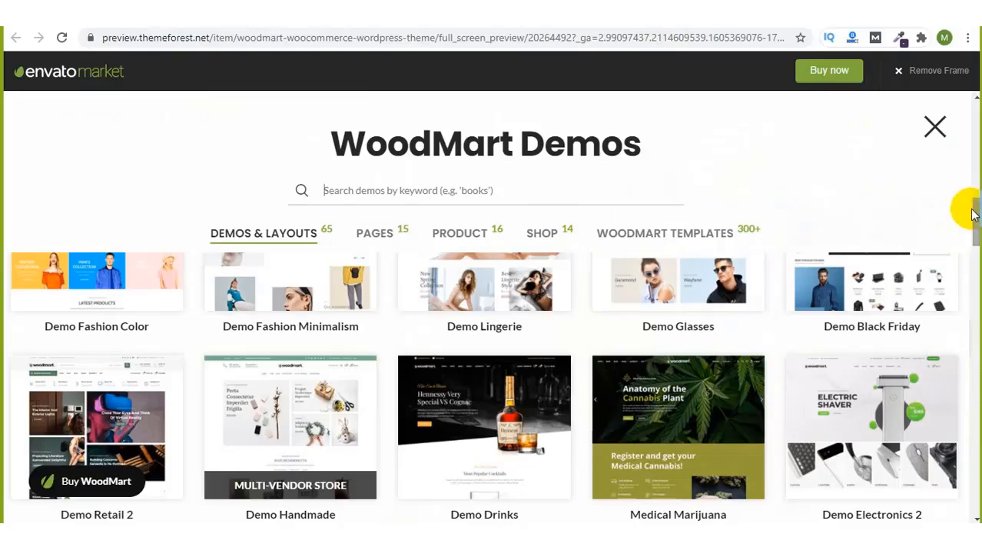
pyautogui.click(936, 135)
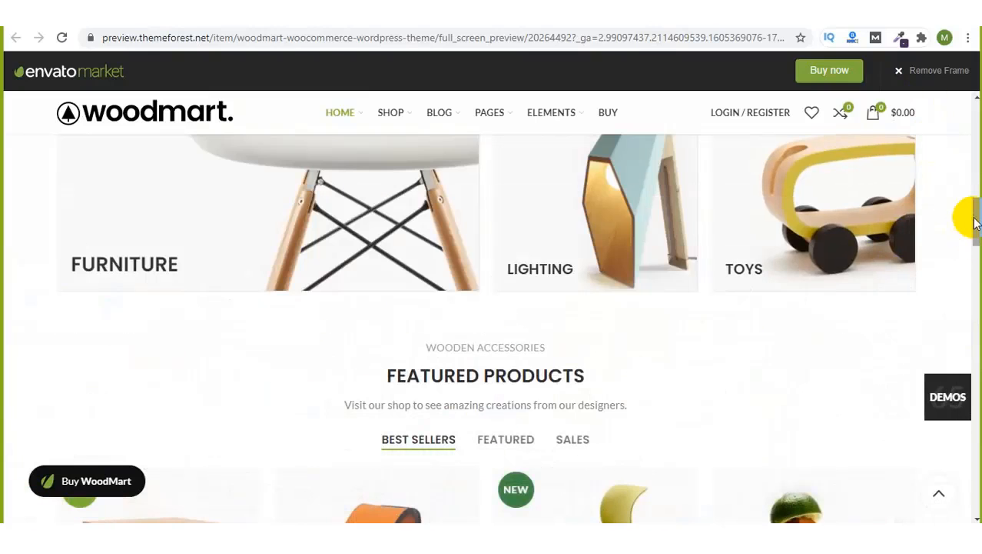
pyautogui.moveTo(970, 215); pyautogui.dragTo(976, 123)
pyautogui.scroll(-6, 626, 234)
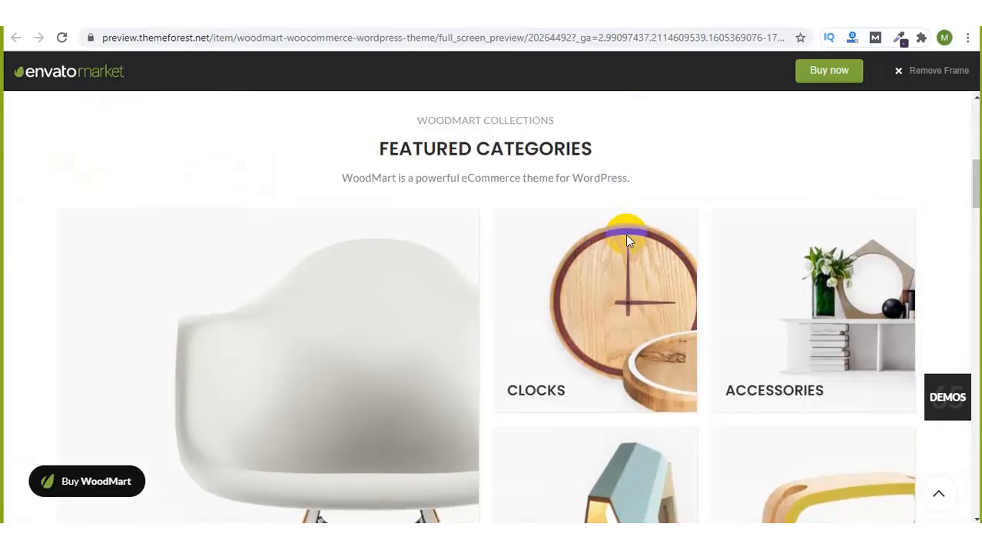
pyautogui.scroll(-2, 626, 235)
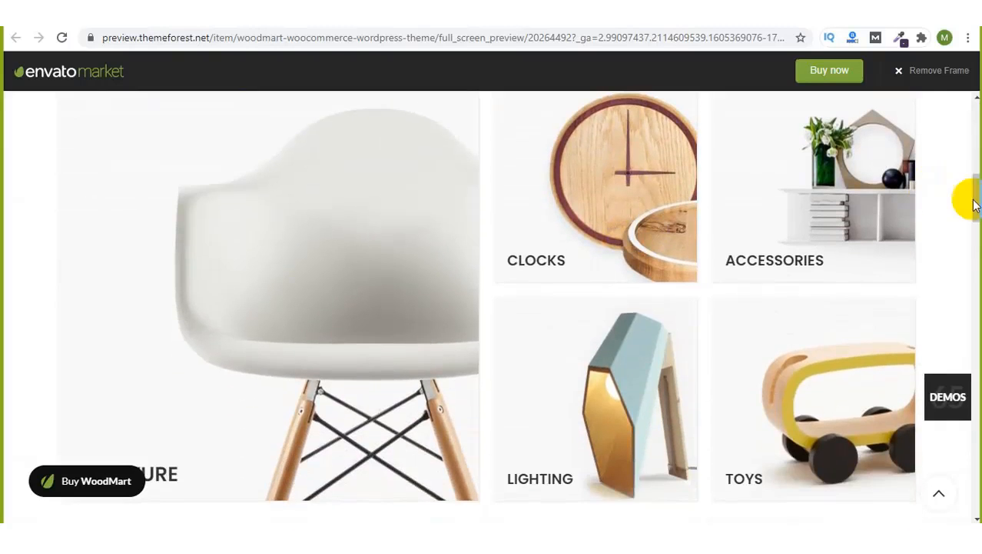
pyautogui.scroll(-4, 979, 209)
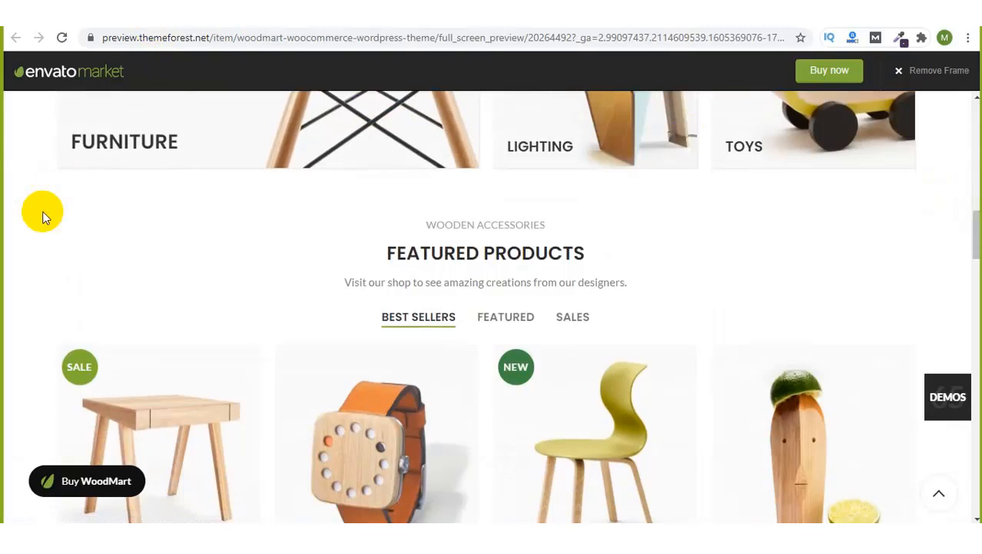
pyautogui.scroll(-3, 42, 218)
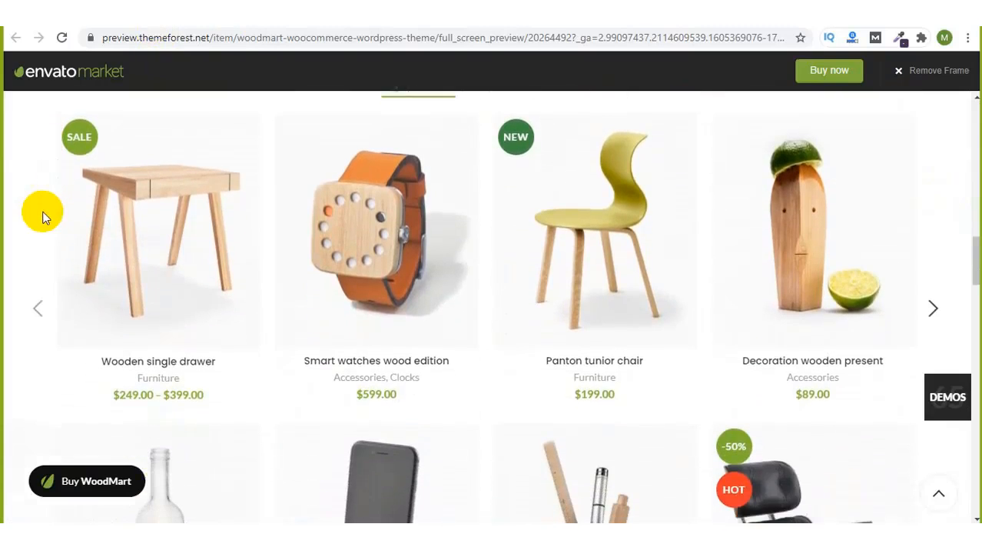
pyautogui.scroll(10, 43, 218)
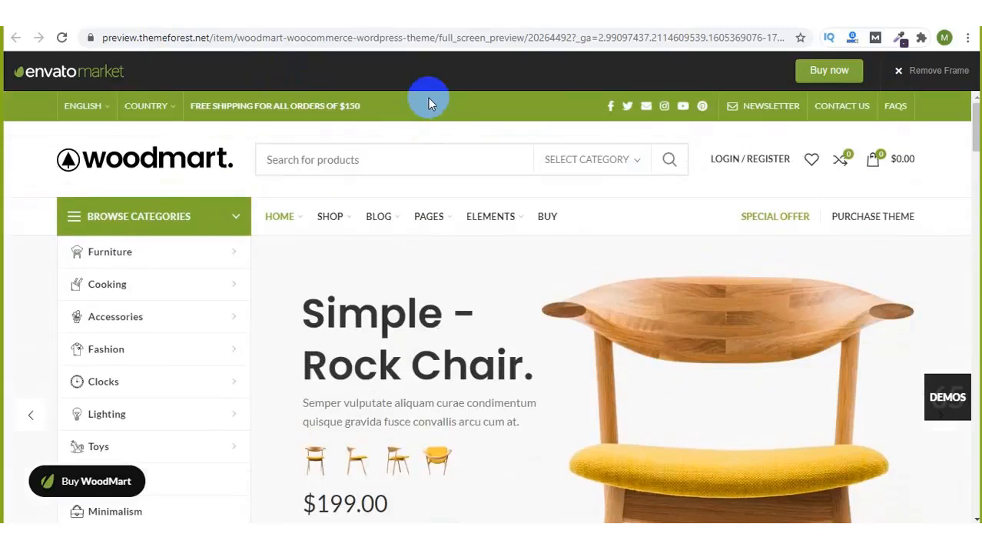
pyautogui.moveTo(978, 133); pyautogui.dragTo(960, 109)
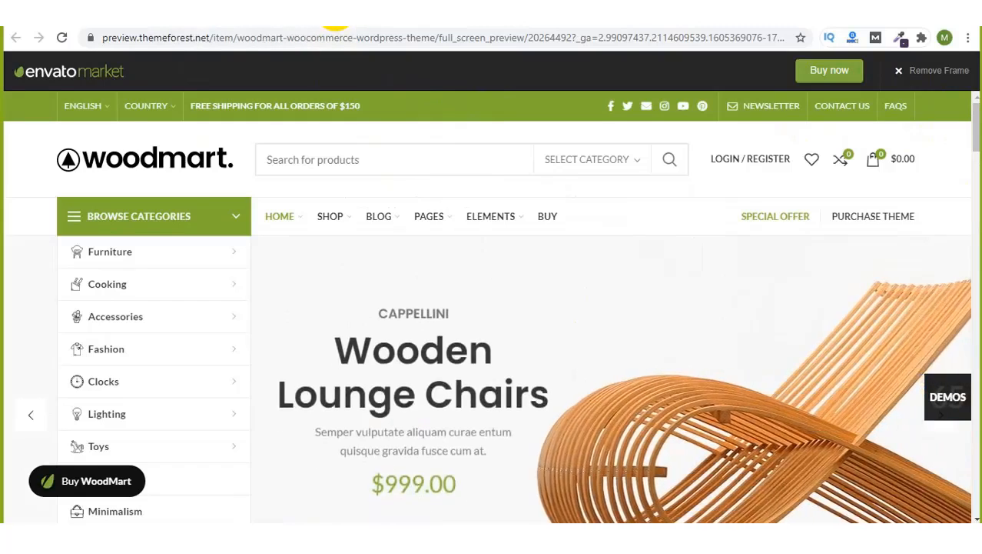
pyautogui.click(336, 21)
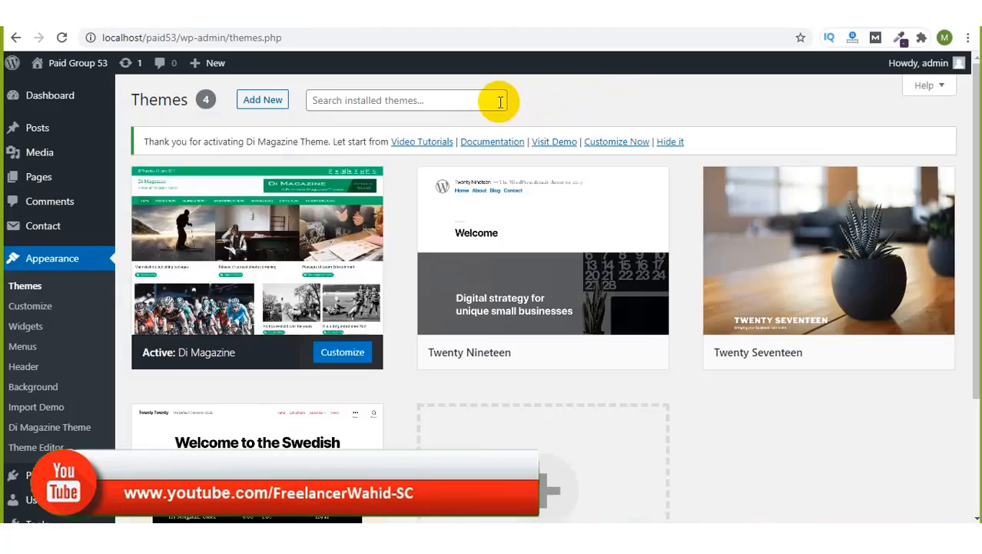
# Step: Open WordPress's Add Themes screen, select the Search themes box, and open the meeting chat
pyautogui.click(265, 101)
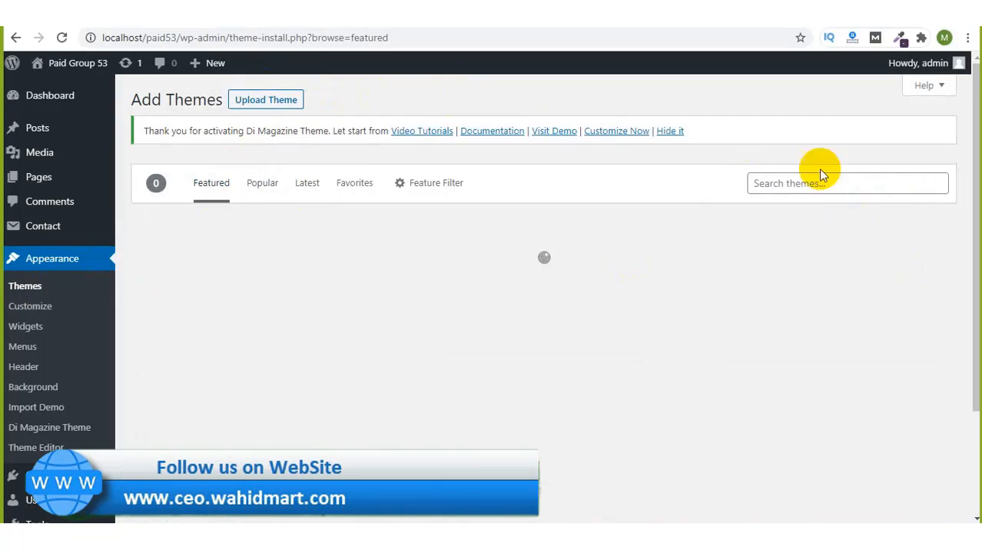
pyautogui.click(805, 192)
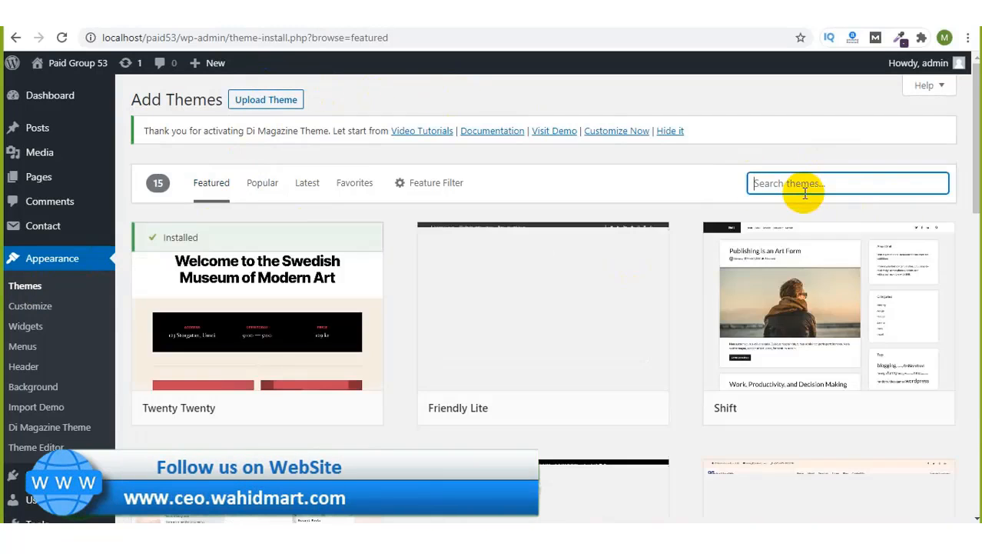
pyautogui.click(793, 30)
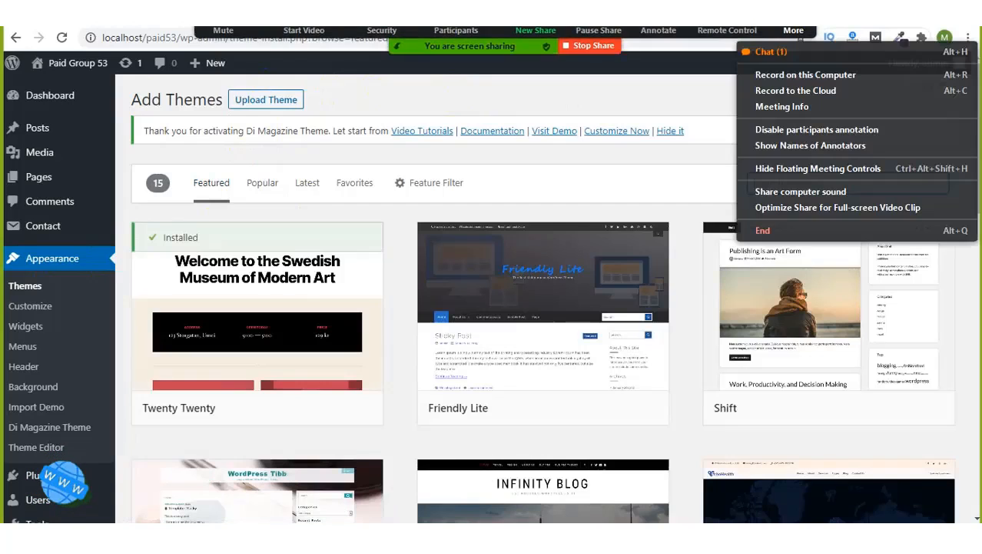
pyautogui.click(770, 52)
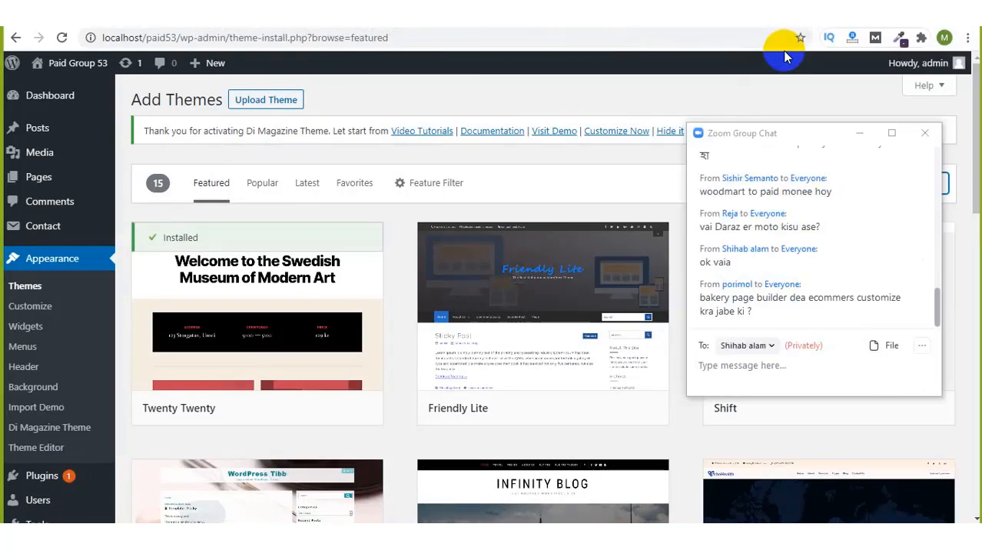
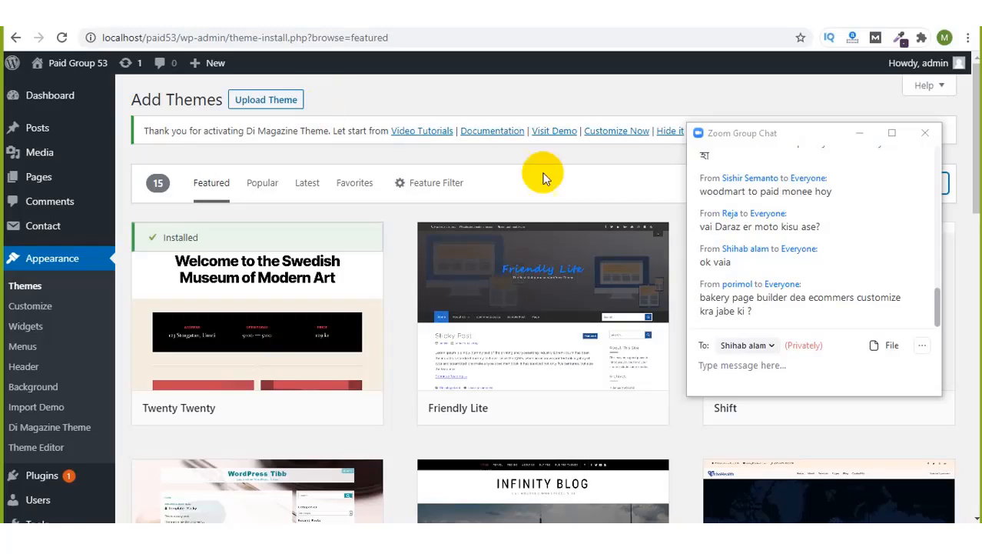
# Step: Set the meeting chat recipient to Everyone and minimize the chat
pyautogui.click(769, 347)
pyautogui.click(781, 171)
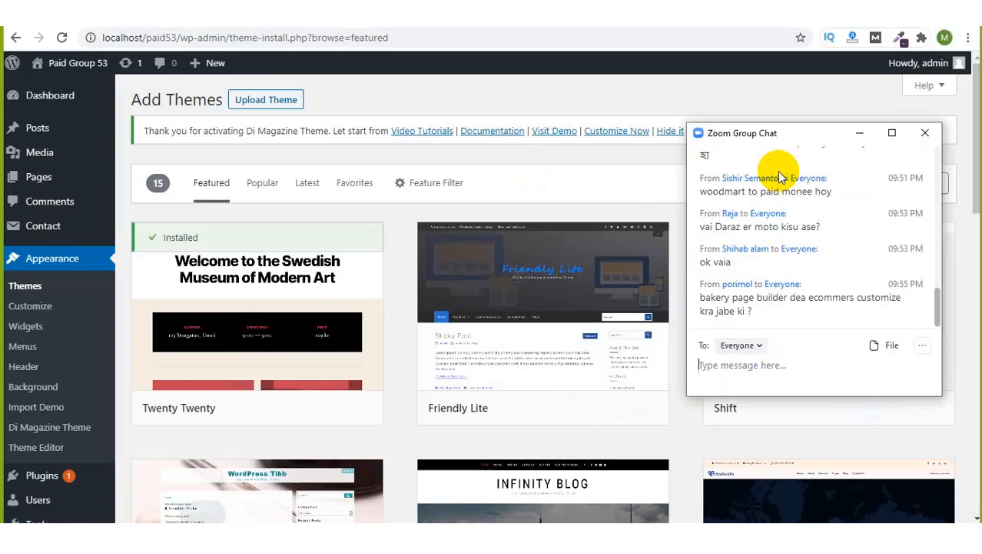
pyautogui.click(860, 147)
pyautogui.click(860, 135)
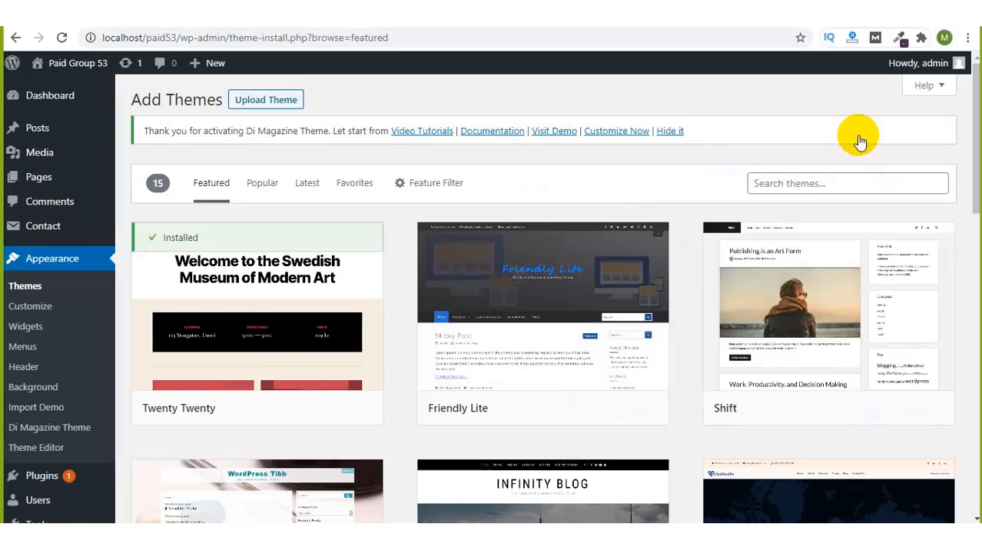
# Step: Search the theme directory for 'ecommerce' and let the 617 results load
pyautogui.click(796, 183)
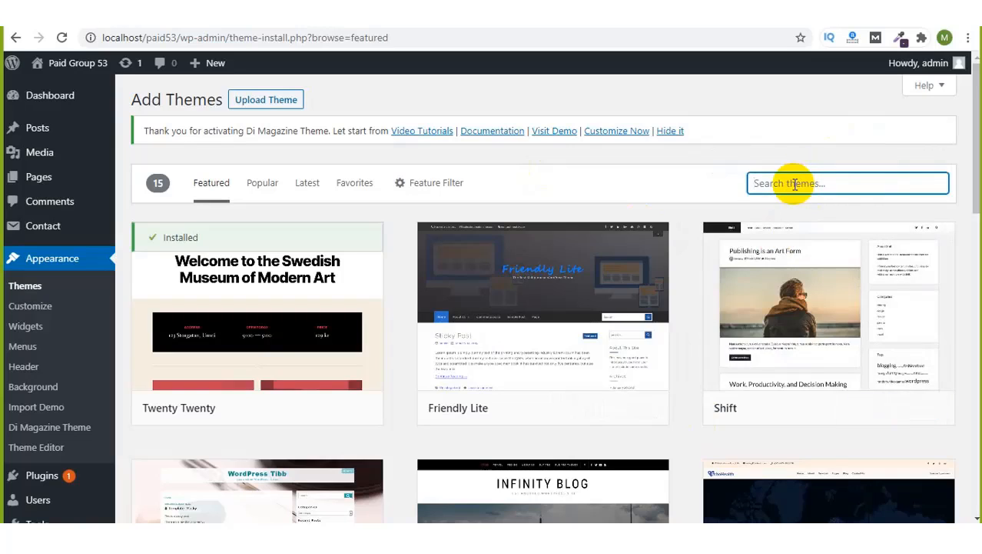
pyautogui.write('e')
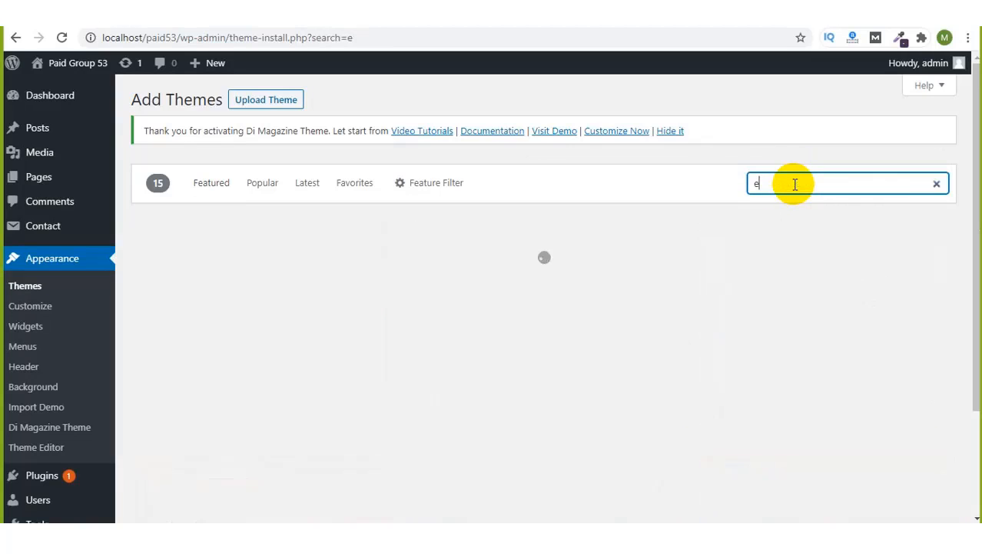
pyautogui.write('commerce')
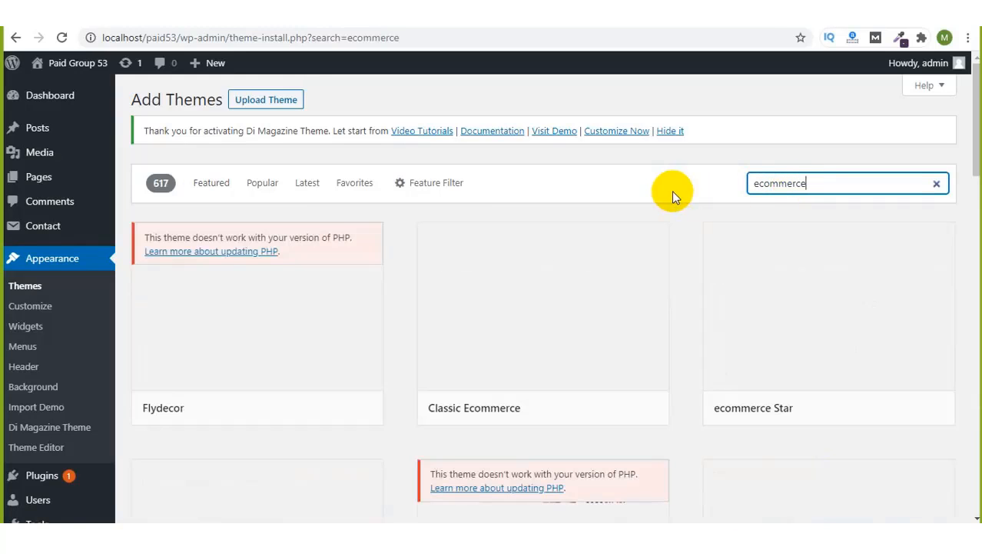
pyautogui.click(744, 141)
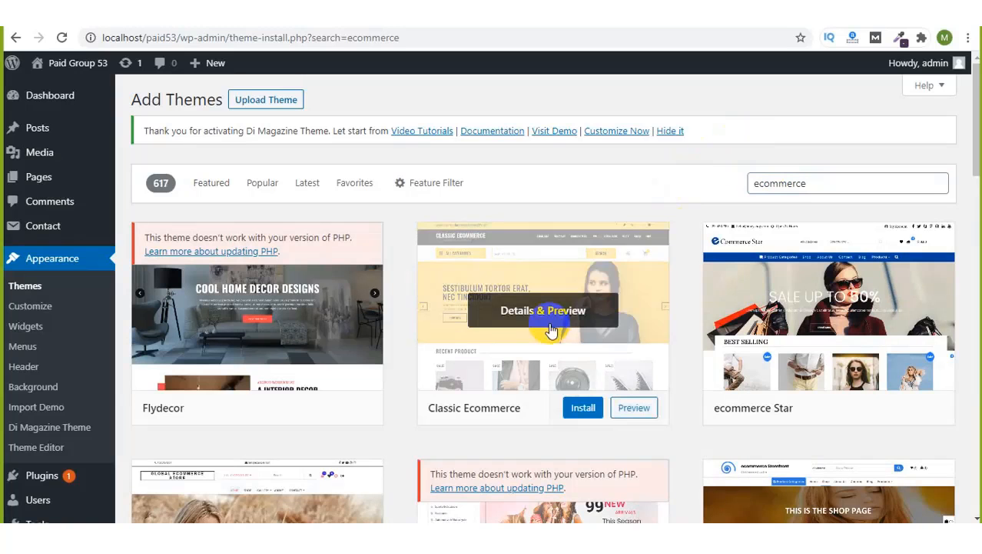
# Step: Scroll through the ecommerce results and install the Ecommerce Storefront theme
pyautogui.scroll(-2, 551, 329)
pyautogui.scroll(-2, 550, 329)
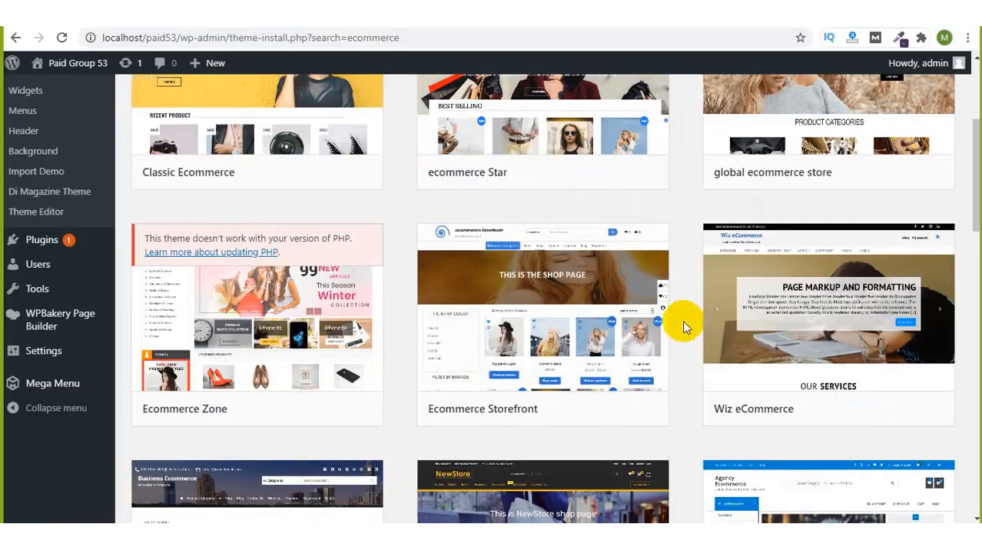
pyautogui.scroll(2, 691, 326)
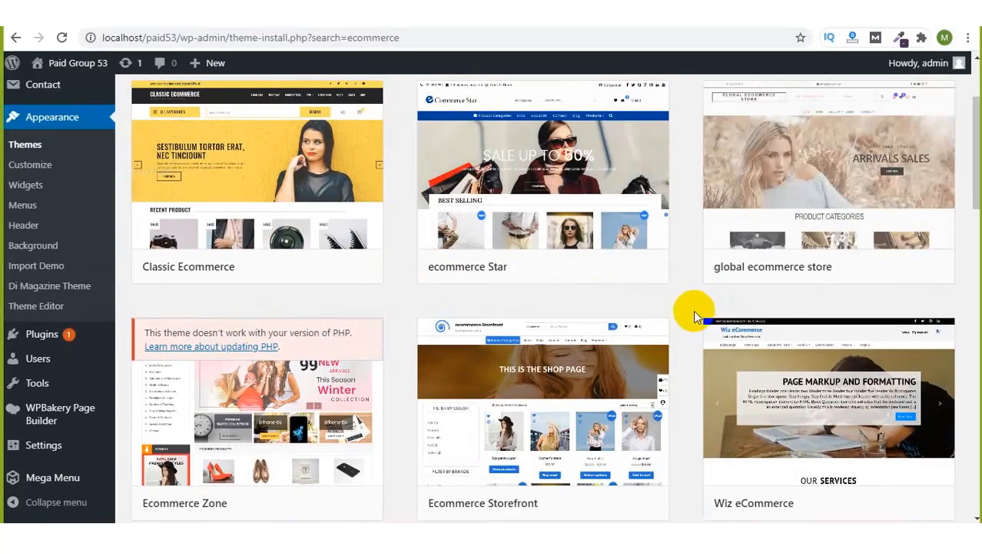
pyautogui.scroll(-1, 693, 308)
pyautogui.scroll(-2, 692, 308)
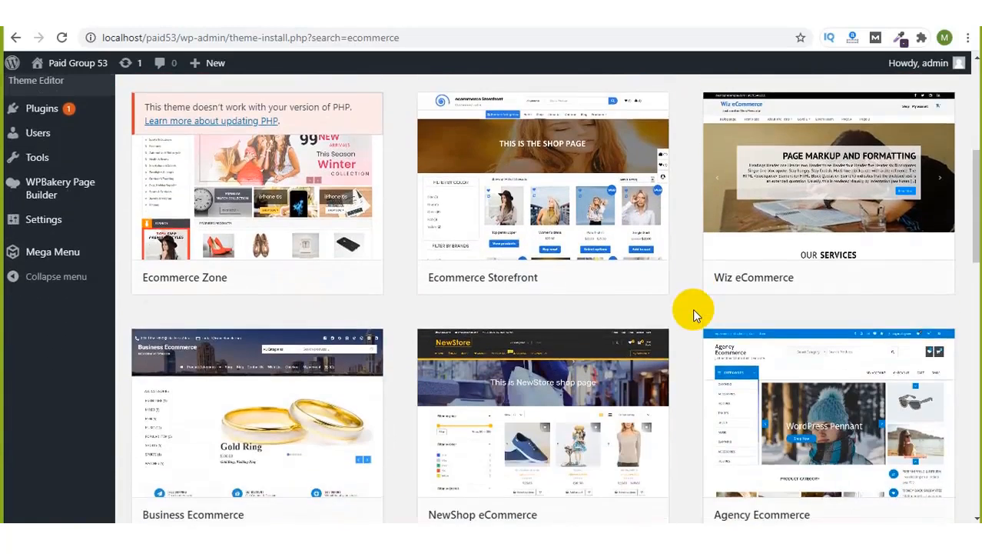
pyautogui.scroll(1, 693, 309)
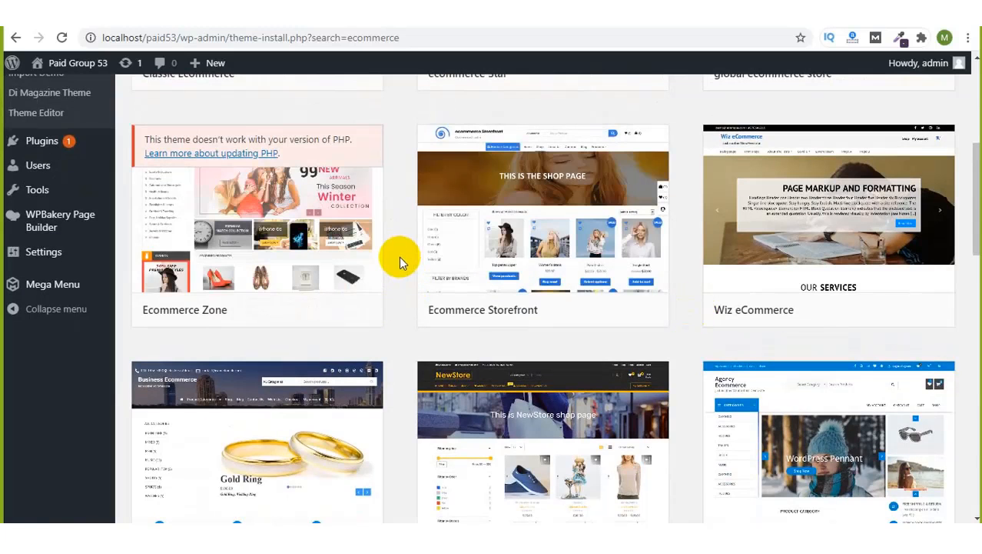
pyautogui.scroll(-4, 399, 256)
pyautogui.scroll(4, 399, 256)
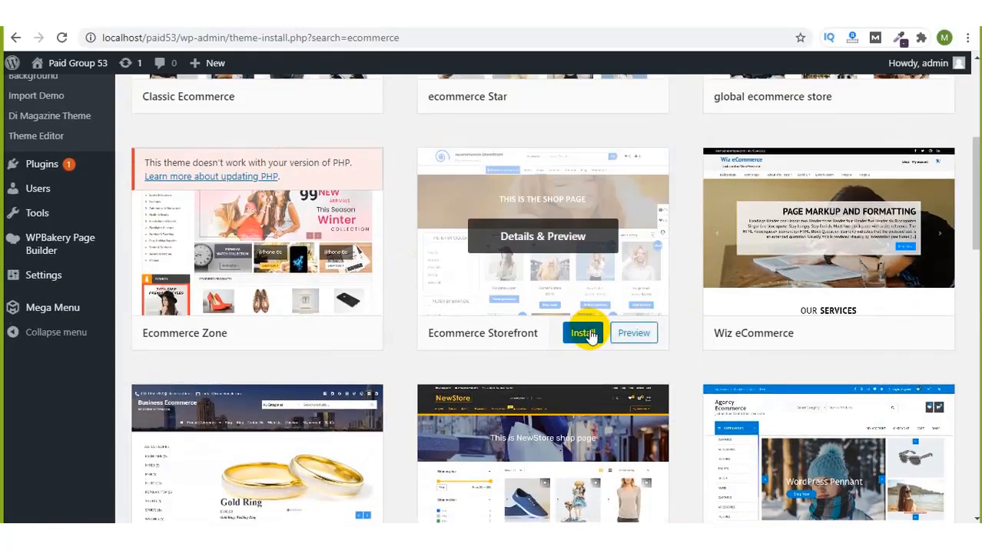
pyautogui.click(592, 338)
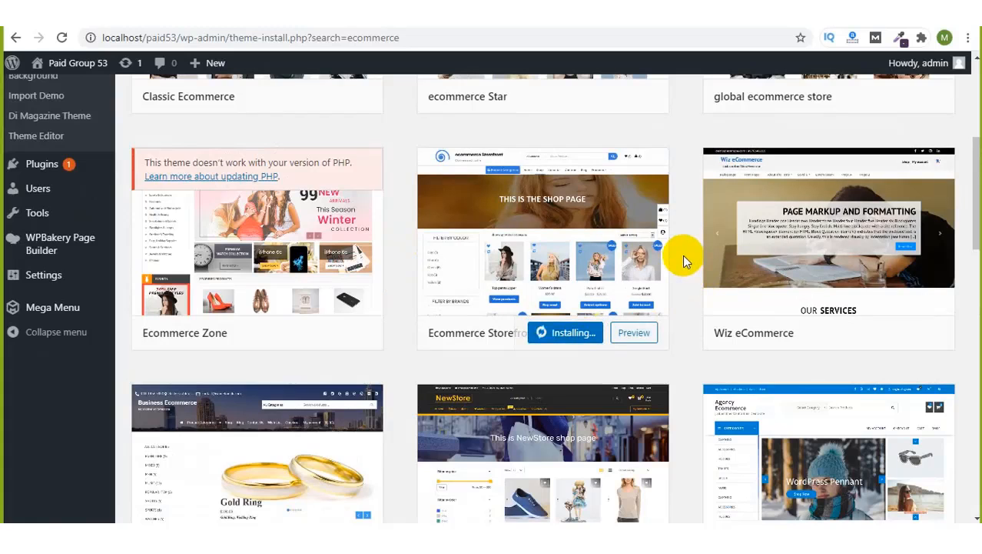
# Step: Bring the meeting chat back up and move it aside while the install runs
pyautogui.scroll(4, 671, 98)
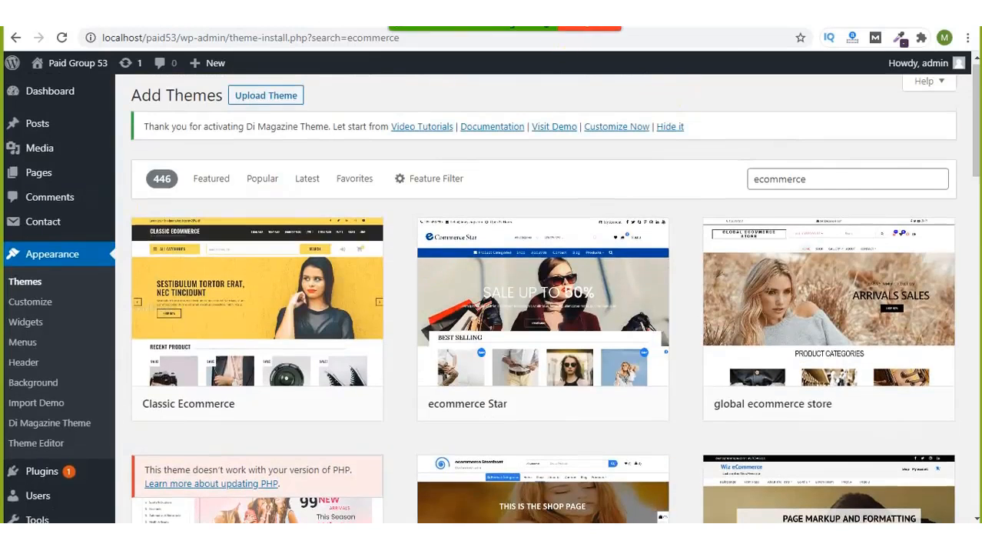
pyautogui.click(792, 31)
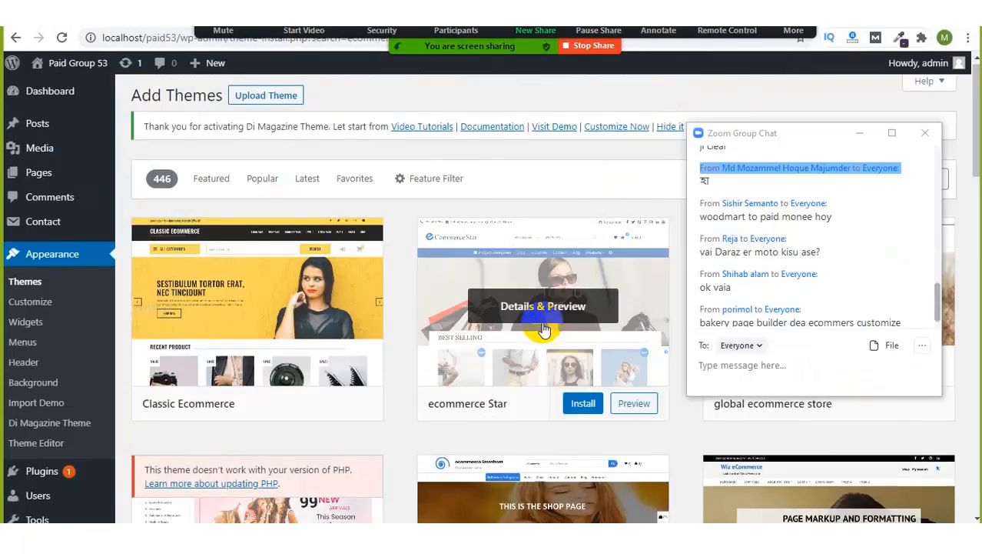
pyautogui.scroll(-5, 537, 324)
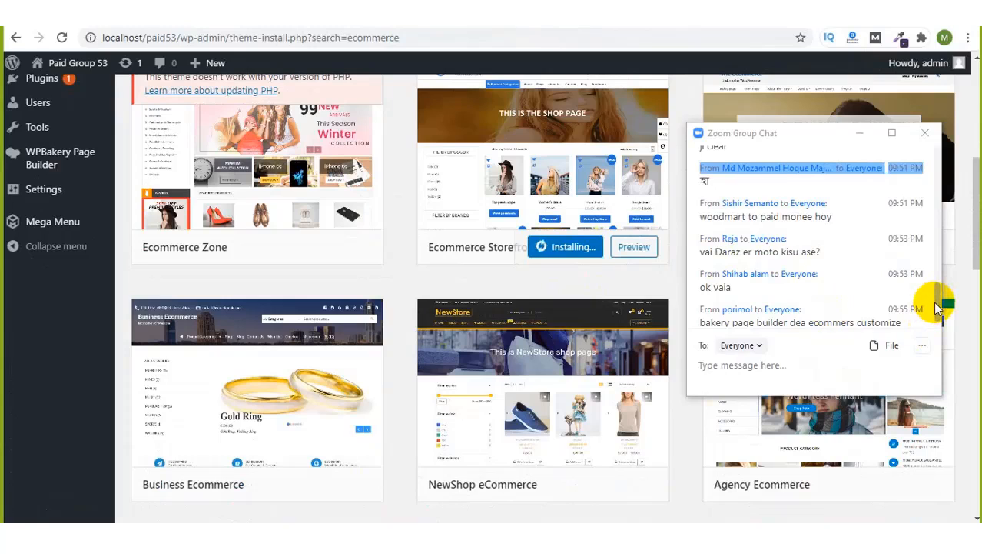
pyautogui.scroll(-1, 935, 326)
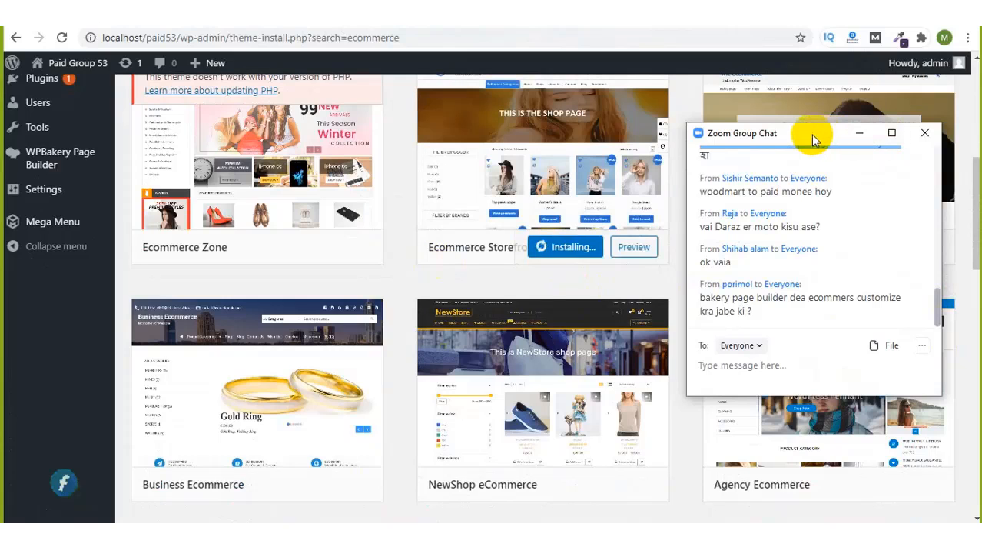
pyautogui.moveTo(813, 139); pyautogui.dragTo(842, 98)
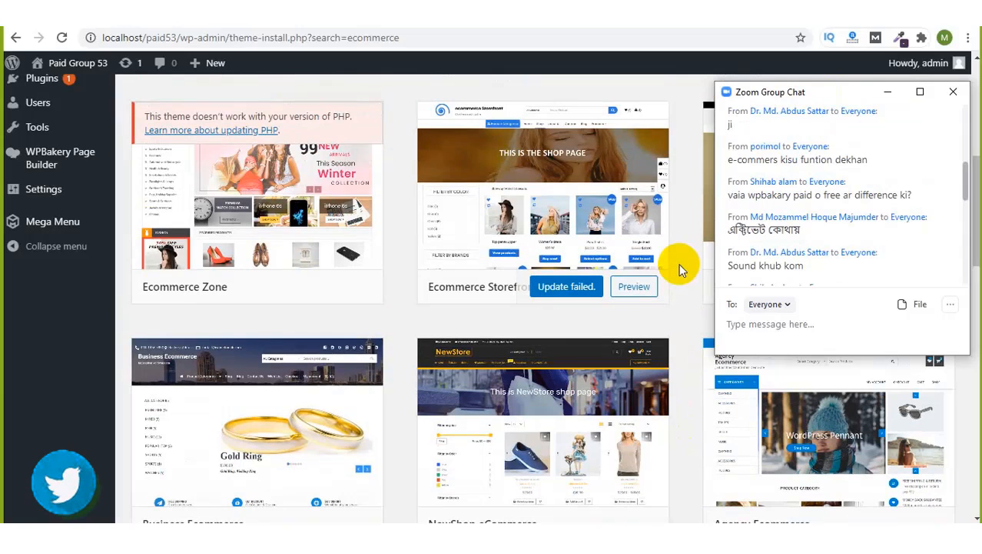
# Step: Open the full installer output and highlight the download, wordpress.org address, and signature notices
pyautogui.click(561, 296)
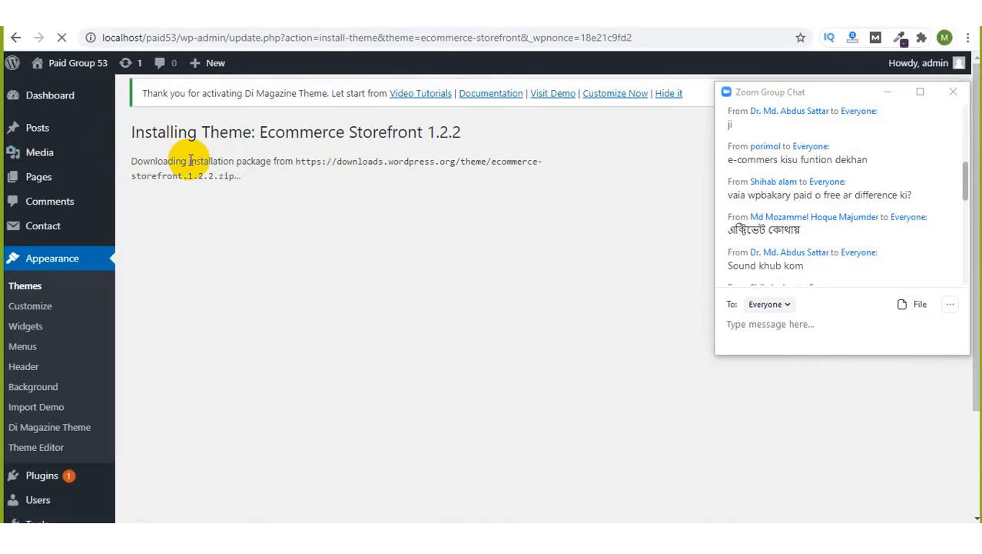
pyautogui.moveTo(188, 161); pyautogui.dragTo(251, 168)
pyautogui.click(251, 167)
pyautogui.moveTo(392, 168); pyautogui.dragTo(422, 166)
pyautogui.click(422, 166)
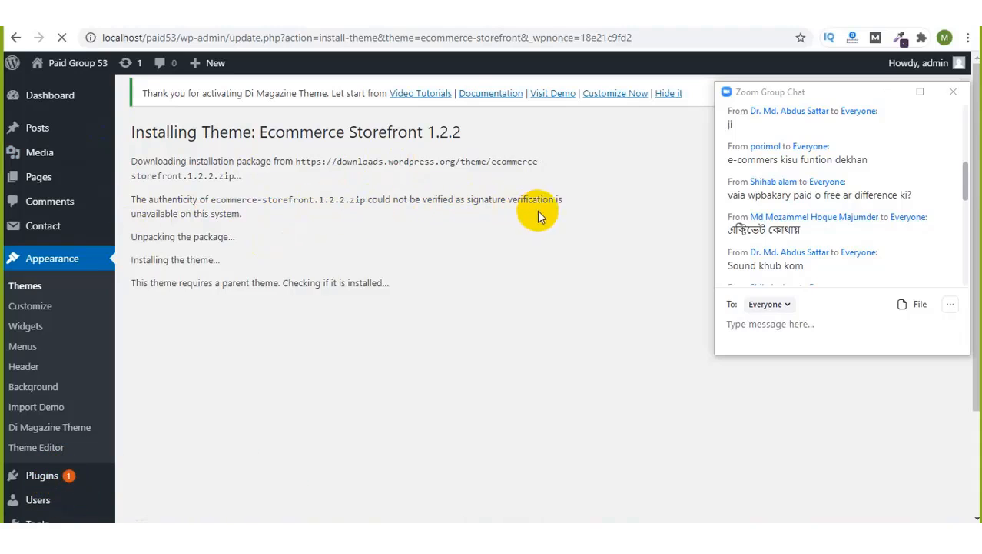
pyautogui.moveTo(155, 213); pyautogui.dragTo(244, 215)
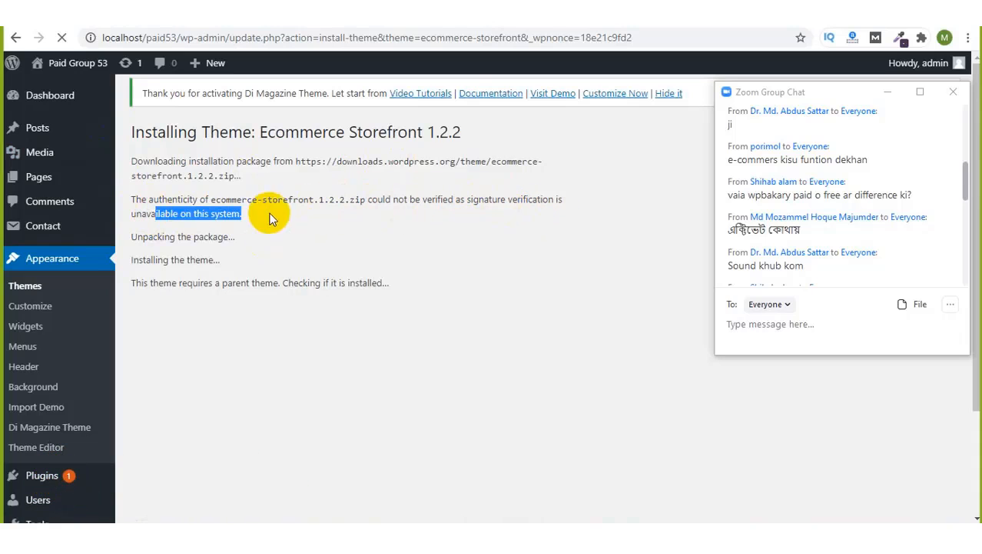
pyautogui.click(172, 236)
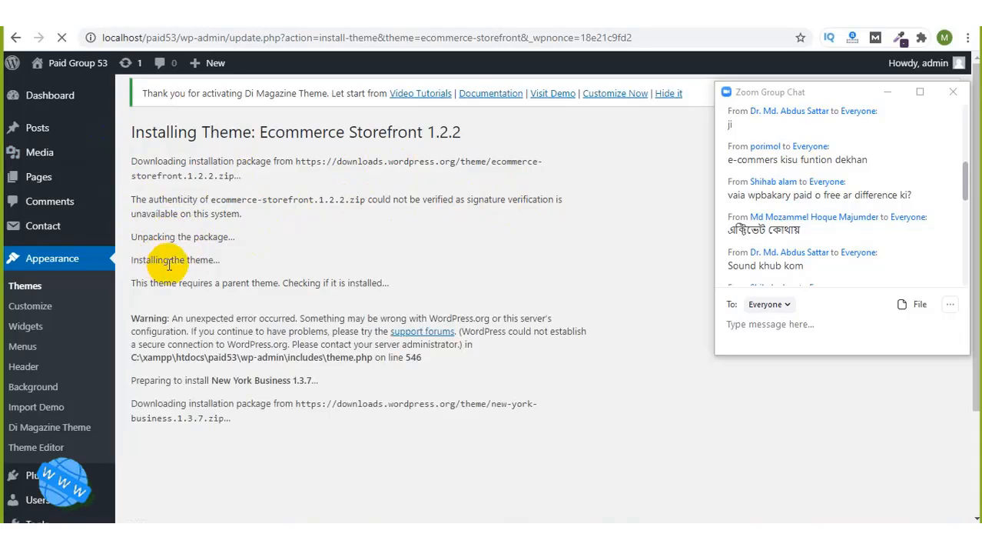
pyautogui.click(203, 265)
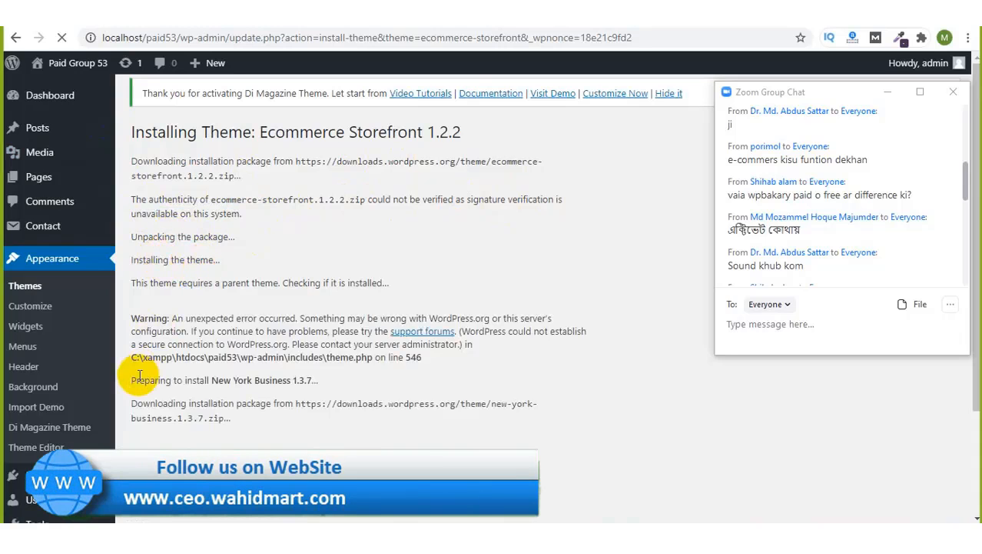
# Step: Check the chat, then scroll the log to the Ecommerce Storefront 1.2.2 and New York Business 1.3.7 success messages
pyautogui.scroll(-2, 136, 373)
pyautogui.scroll(2, 140, 375)
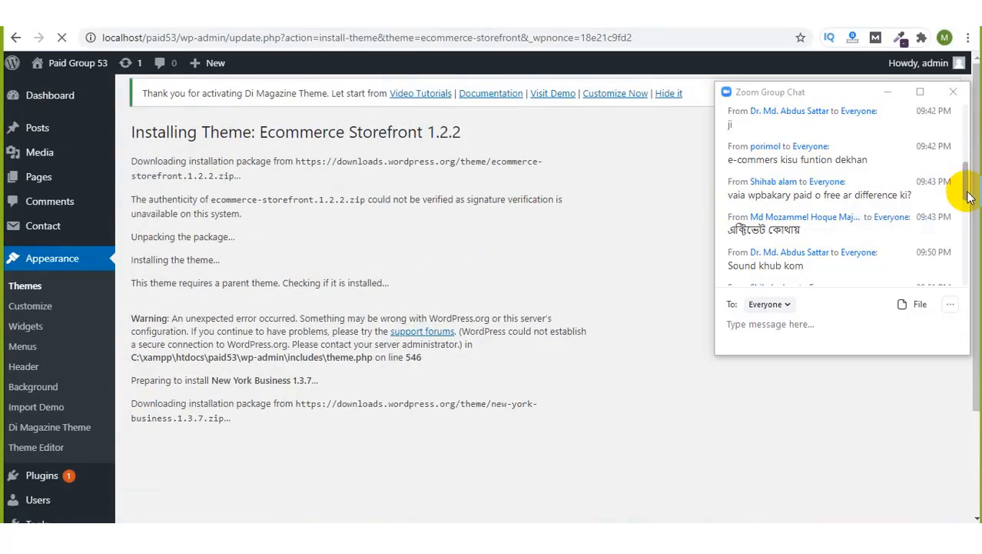
pyautogui.click(965, 335)
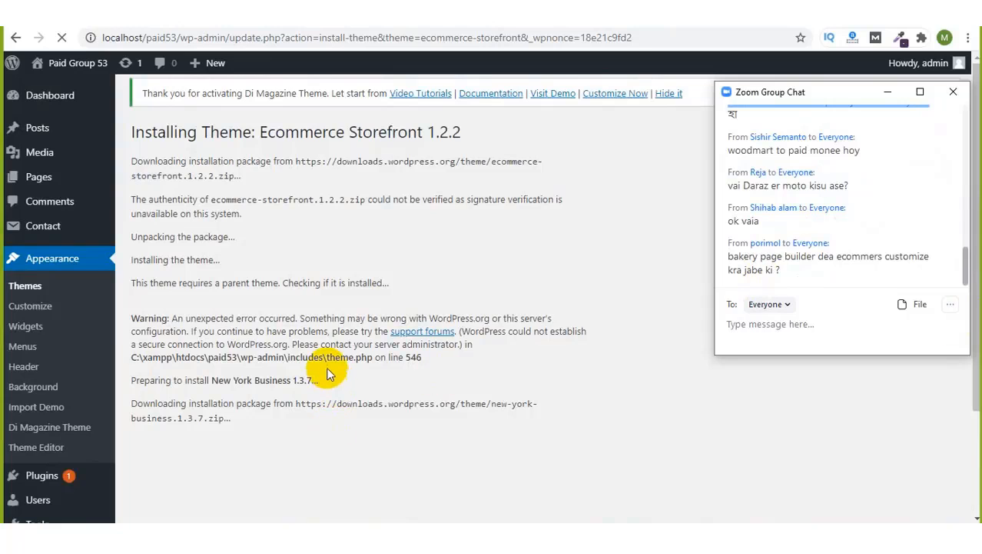
pyautogui.click(278, 344)
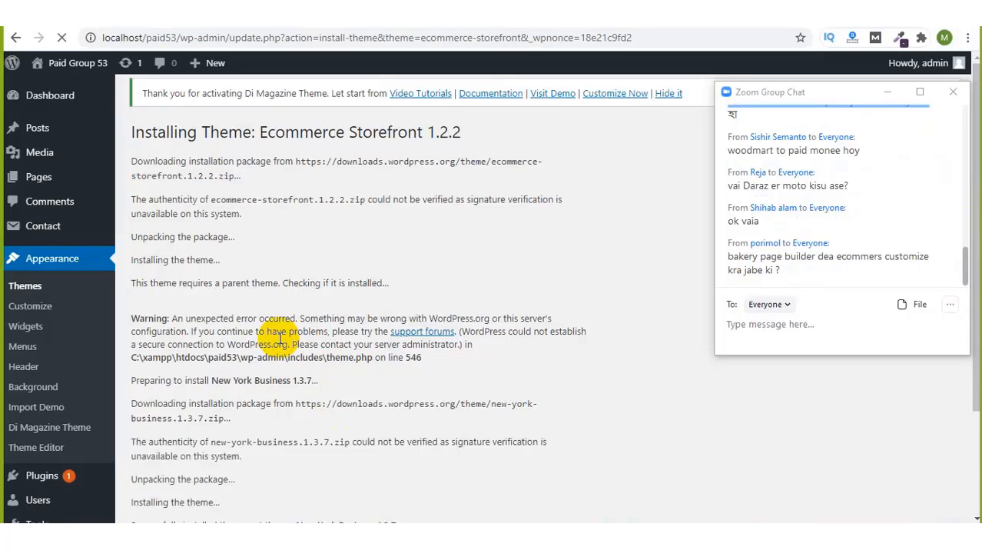
pyautogui.scroll(-2, 280, 338)
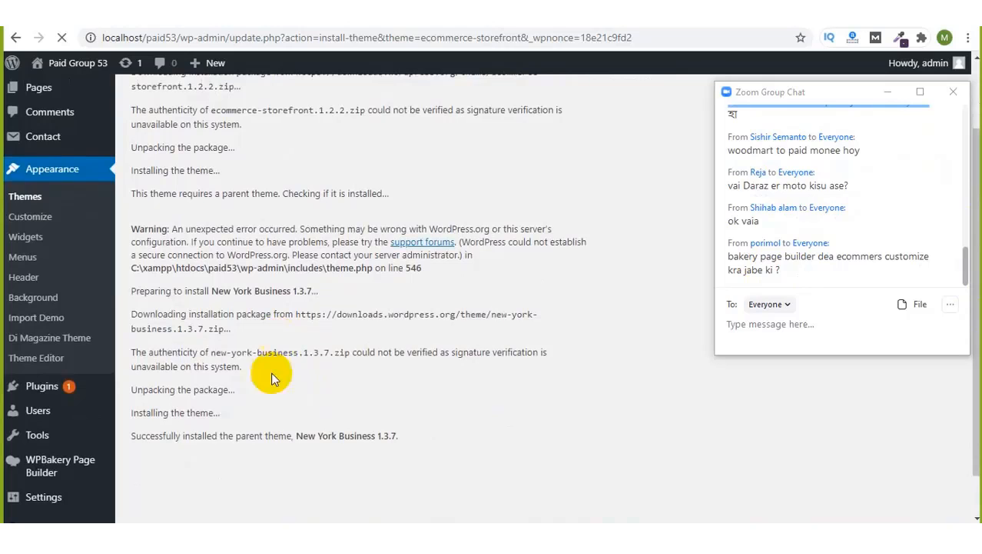
pyautogui.scroll(1, 330, 410)
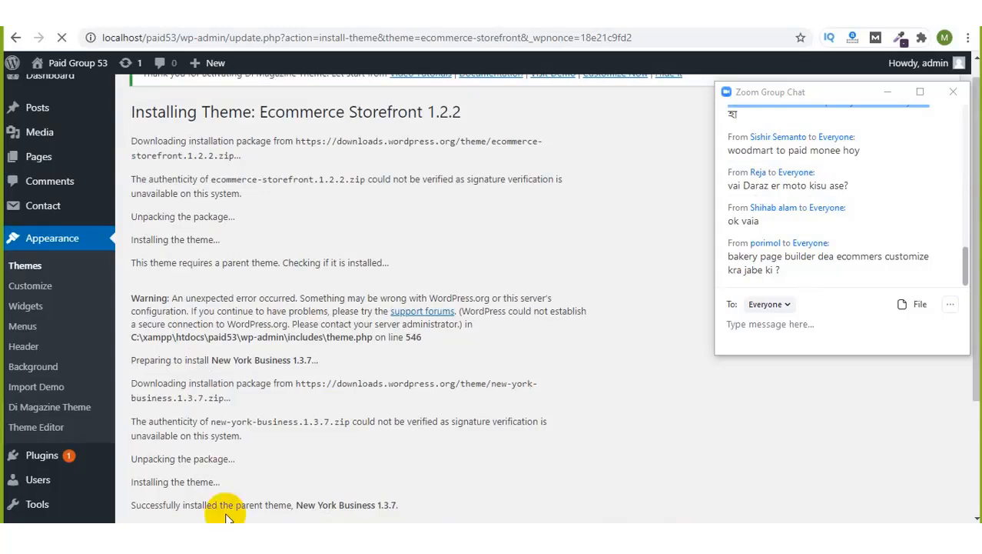
pyautogui.scroll(-3, 327, 384)
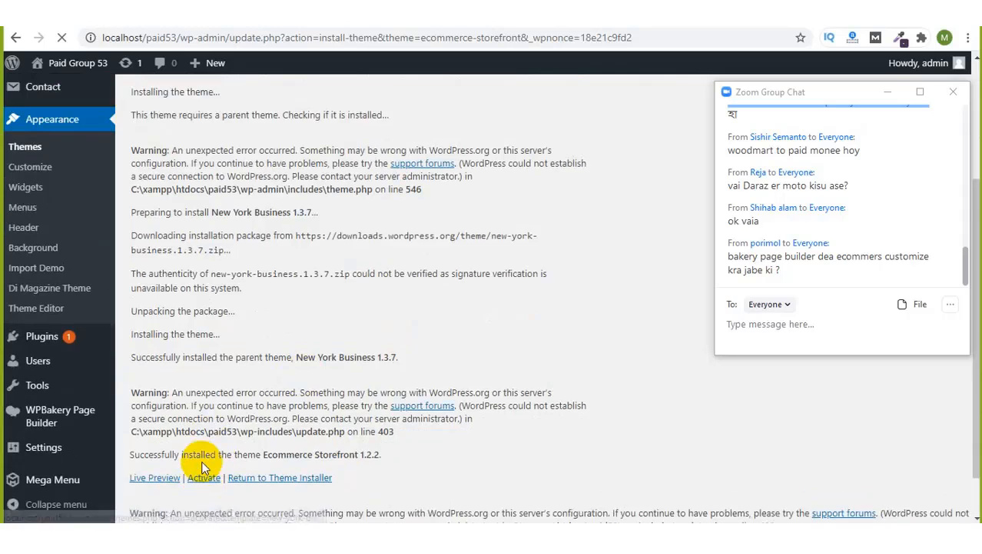
pyautogui.scroll(-1, 202, 462)
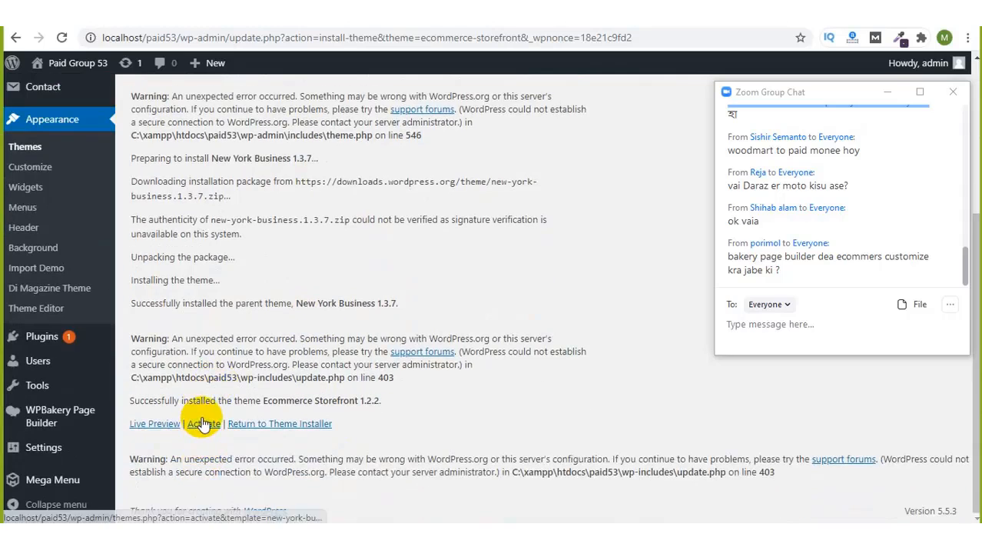
# Step: Activate Ecommerce Storefront from the installed themes list
pyautogui.click(34, 155)
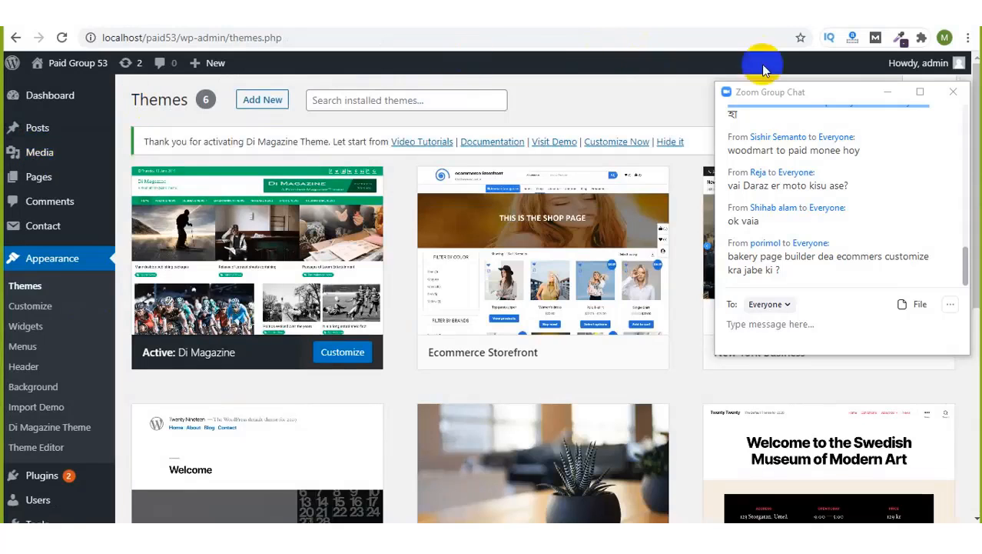
pyautogui.click(888, 93)
pyautogui.moveTo(630, 279)
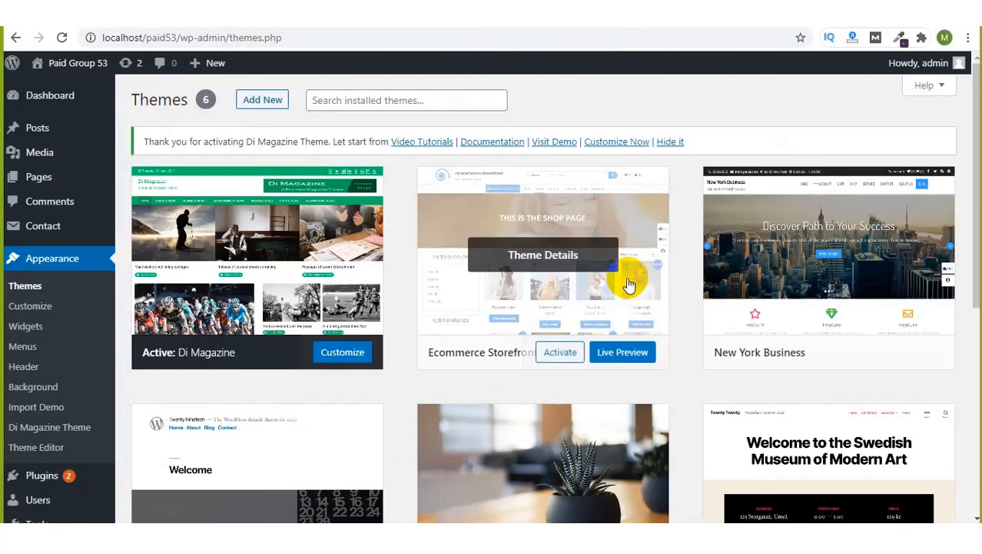
pyautogui.click(560, 353)
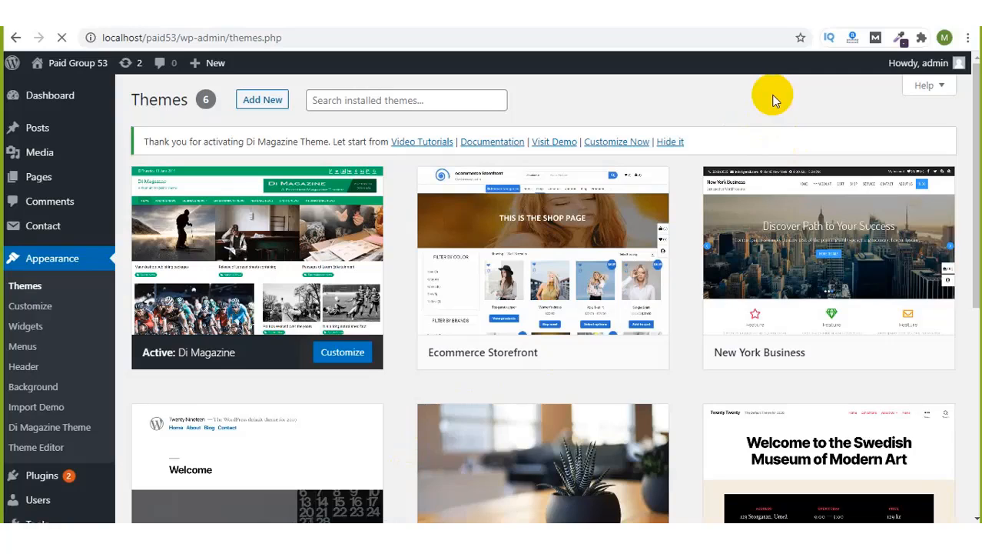
# Step: Reopen the group chat and look over the WooCommerce plugin recommendation notice
pyautogui.moveTo(573, 278)
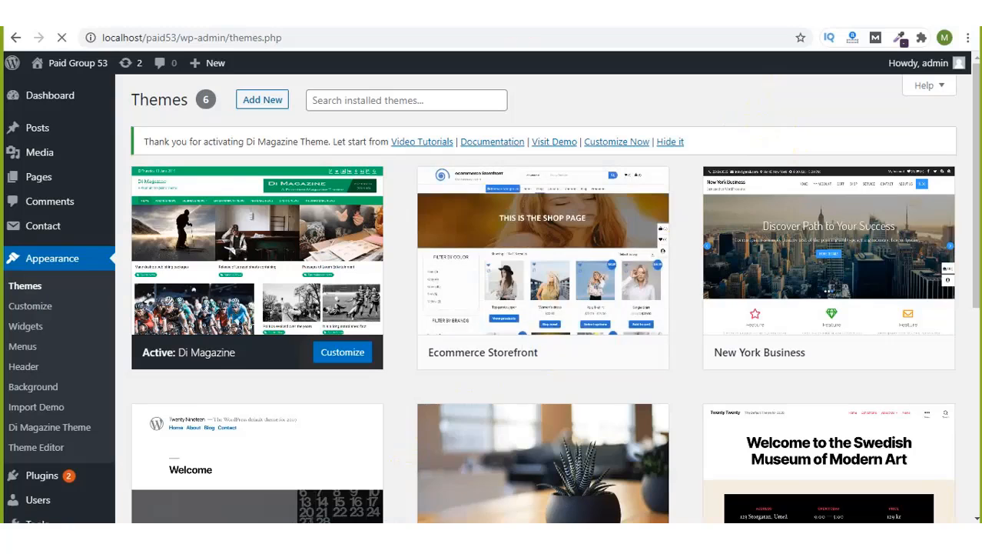
pyautogui.click(793, 31)
pyautogui.click(773, 61)
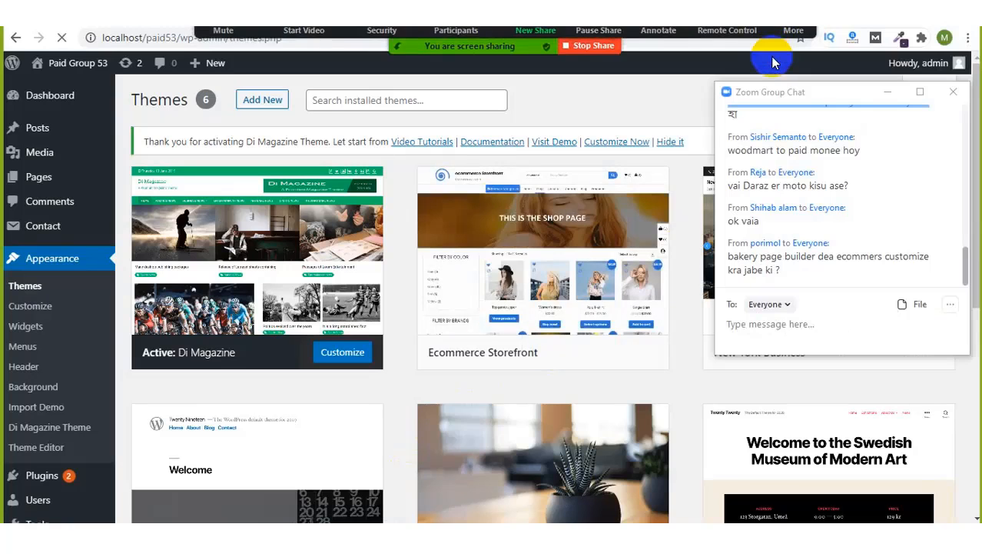
pyautogui.moveTo(658, 254)
pyautogui.scroll(-2, 659, 264)
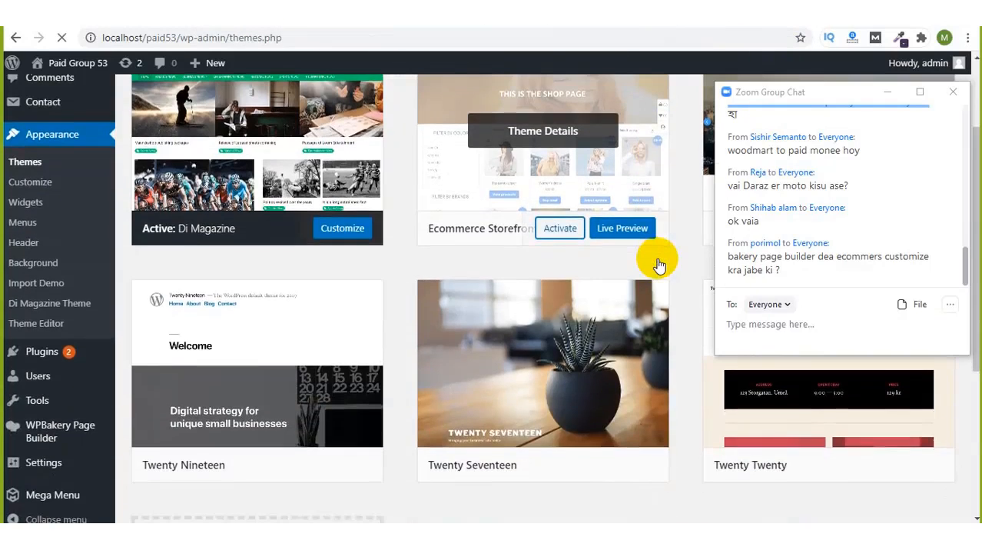
pyautogui.scroll(1, 659, 264)
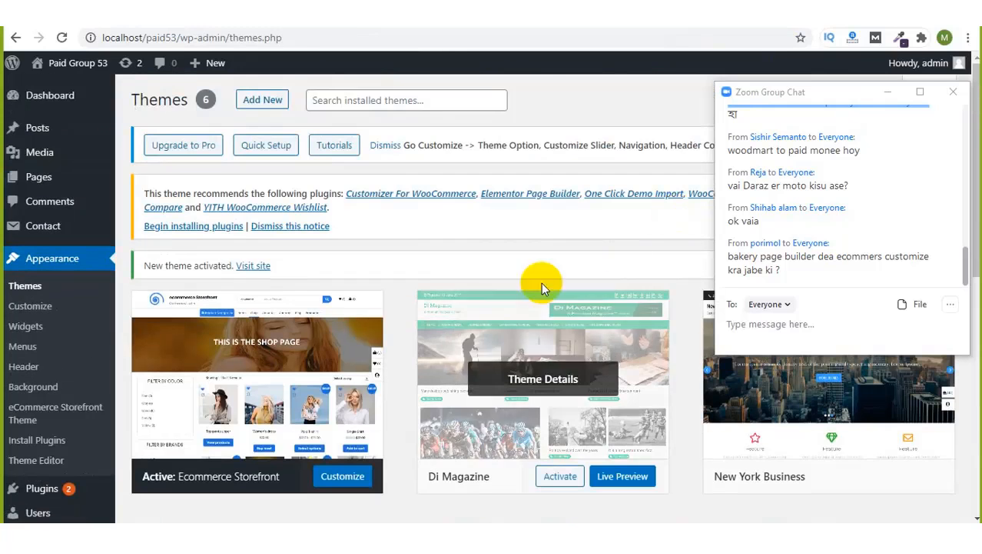
pyautogui.click(887, 93)
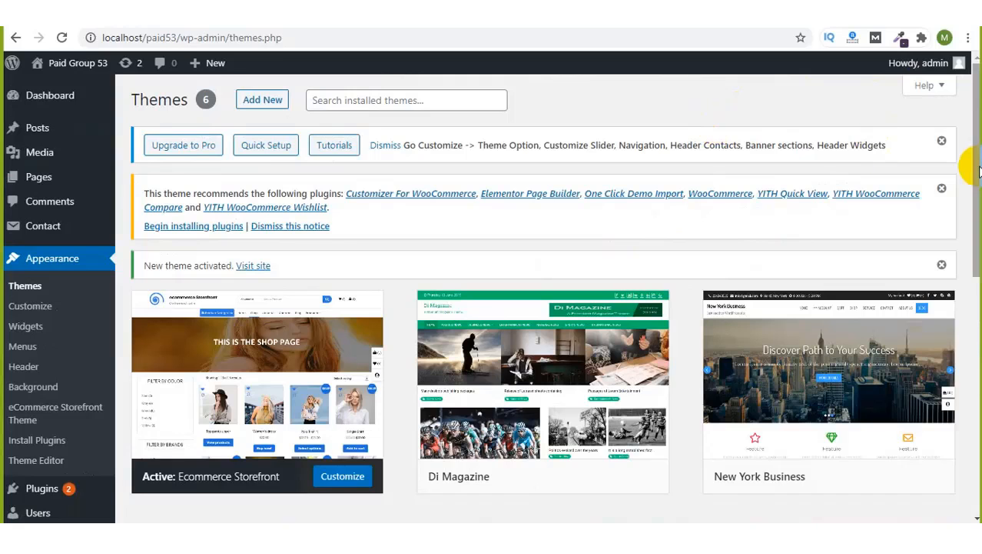
pyautogui.scroll(-1, 974, 178)
pyautogui.click(787, 33)
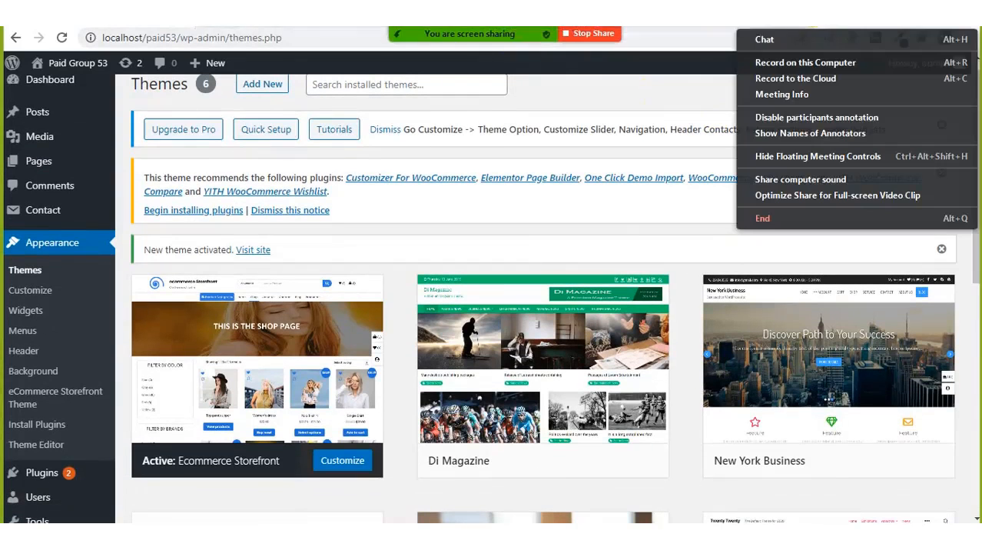
pyautogui.click(795, 43)
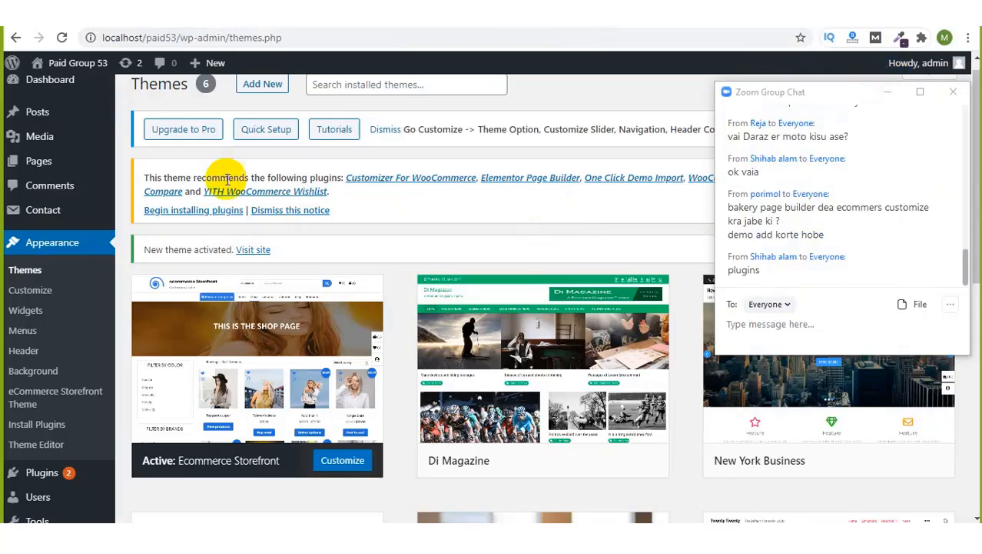
pyautogui.tripleClick(265, 176)
pyautogui.click(263, 175)
pyautogui.click(887, 92)
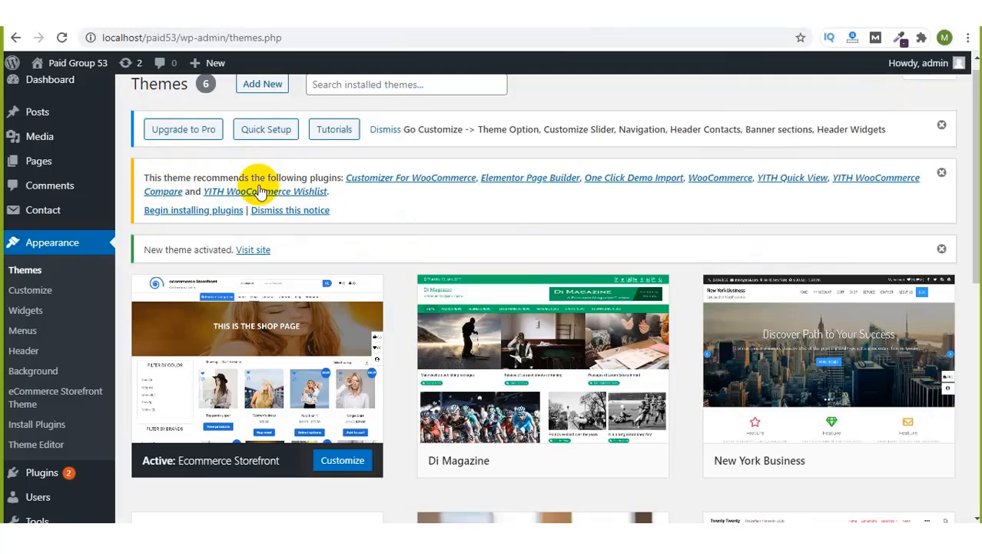
pyautogui.doubleClick(321, 177)
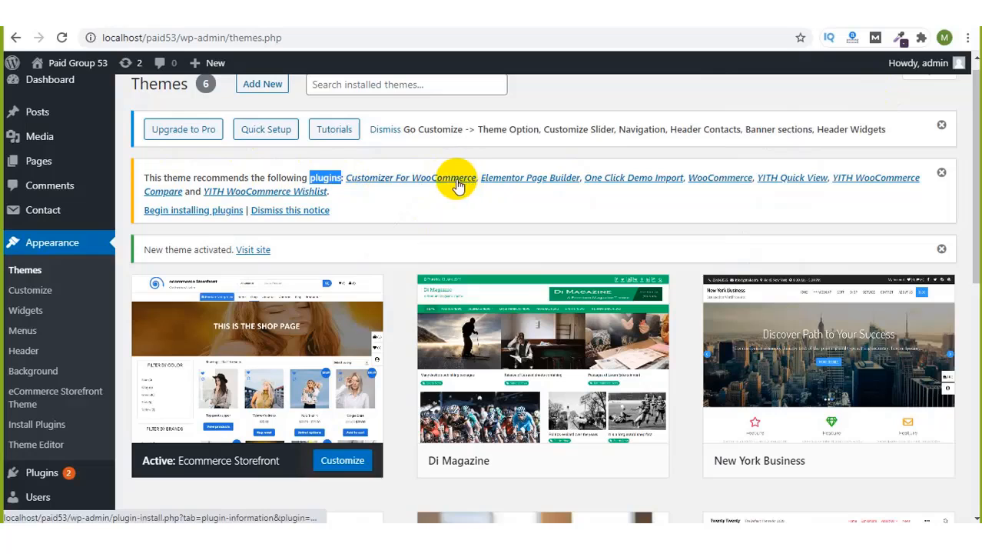
pyautogui.click(549, 201)
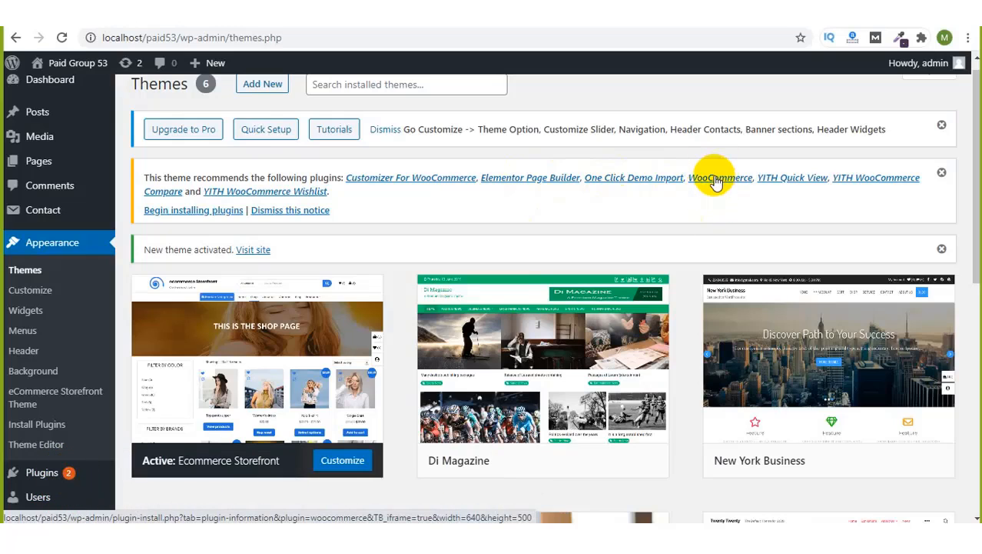
pyautogui.scroll(1, 683, 208)
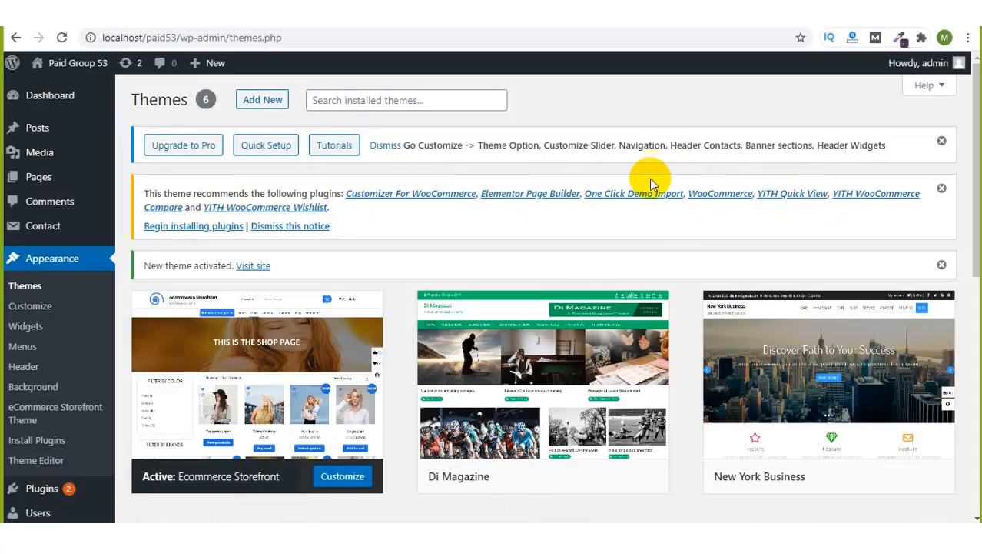
# Step: Open Begin installing plugins, select all seven, and apply the Install bulk action
pyautogui.click(169, 227)
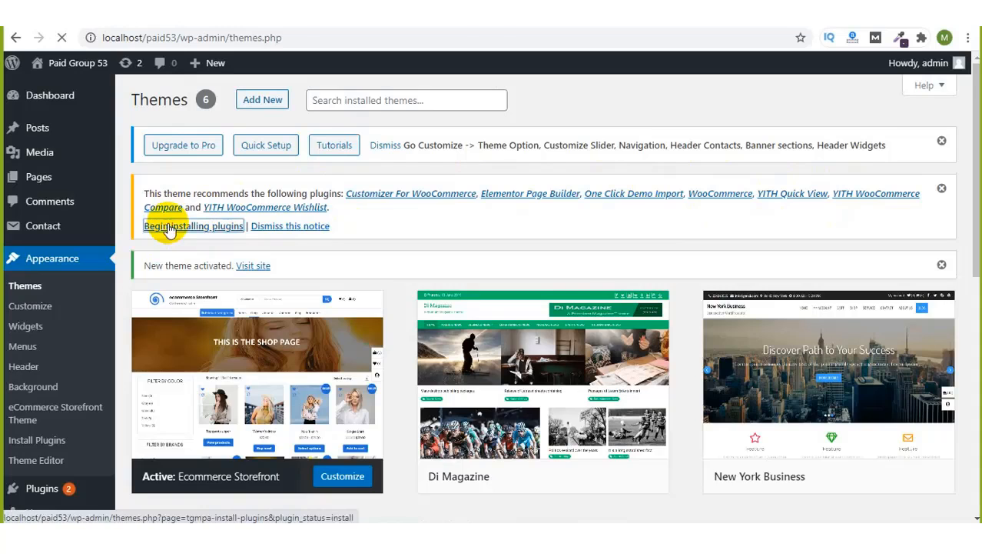
pyautogui.scroll(-2, 433, 228)
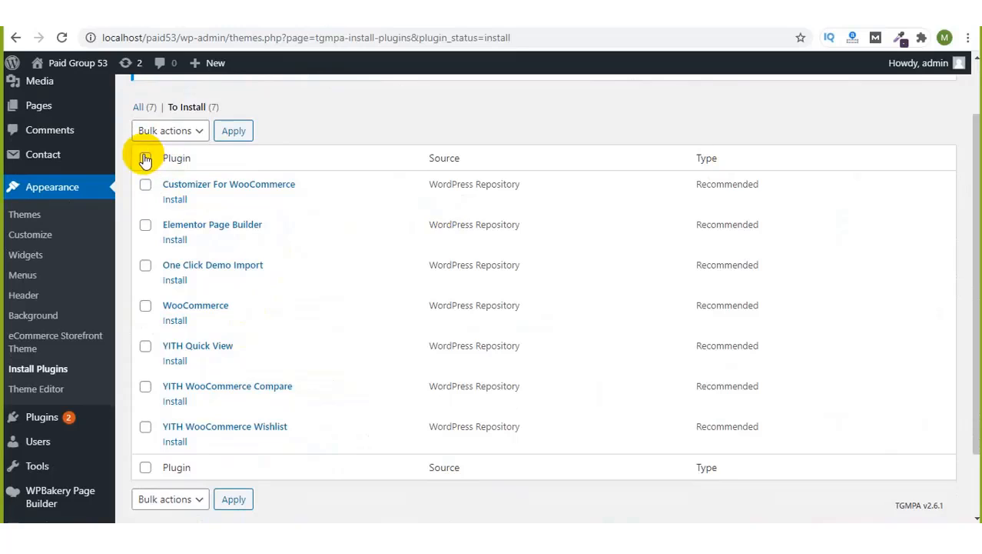
pyautogui.click(145, 159)
pyautogui.click(179, 134)
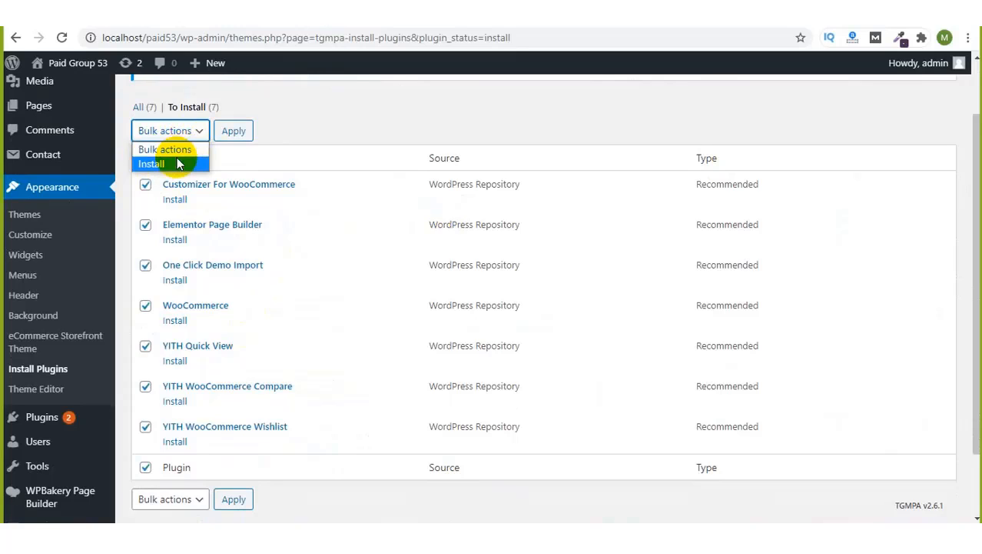
pyautogui.click(177, 163)
pyautogui.click(230, 132)
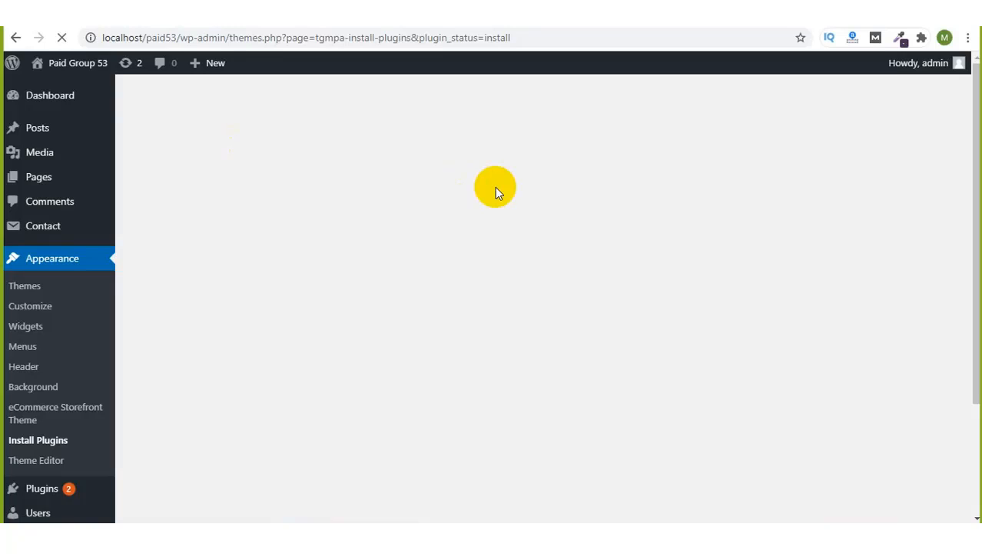
# Step: Reopen the group chat and highlight the Elementor Page Builder (2/7) progress line during installation
pyautogui.click(794, 30)
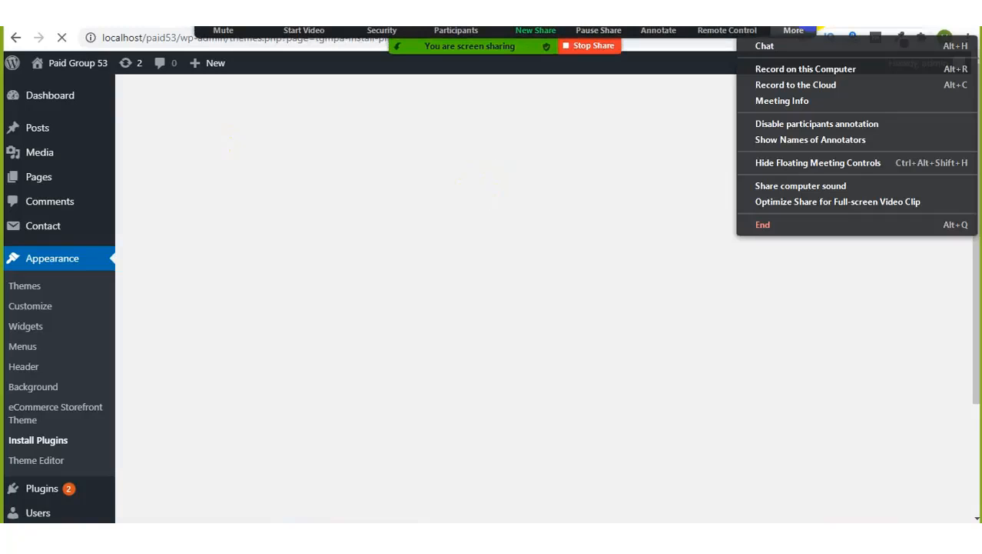
pyautogui.click(766, 56)
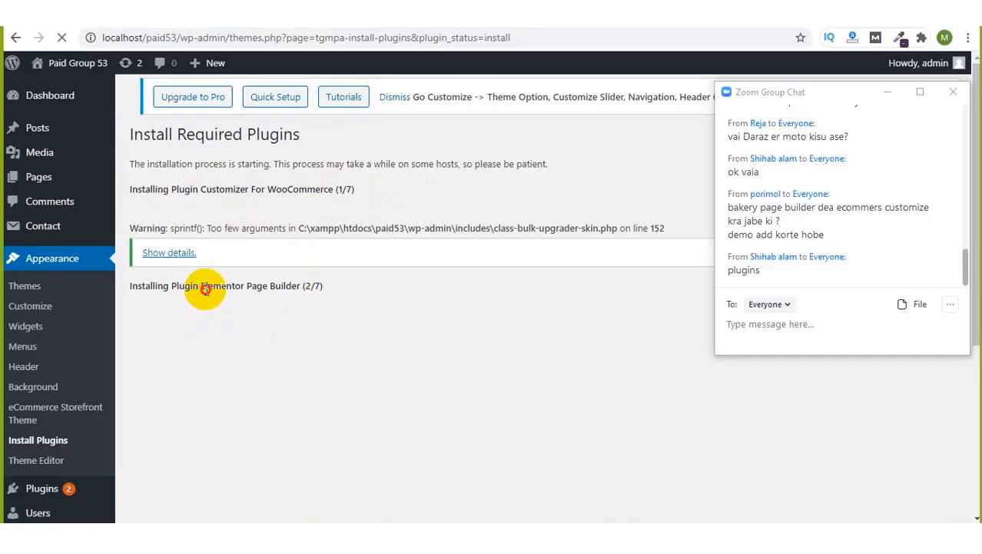
pyautogui.moveTo(202, 289); pyautogui.dragTo(305, 282)
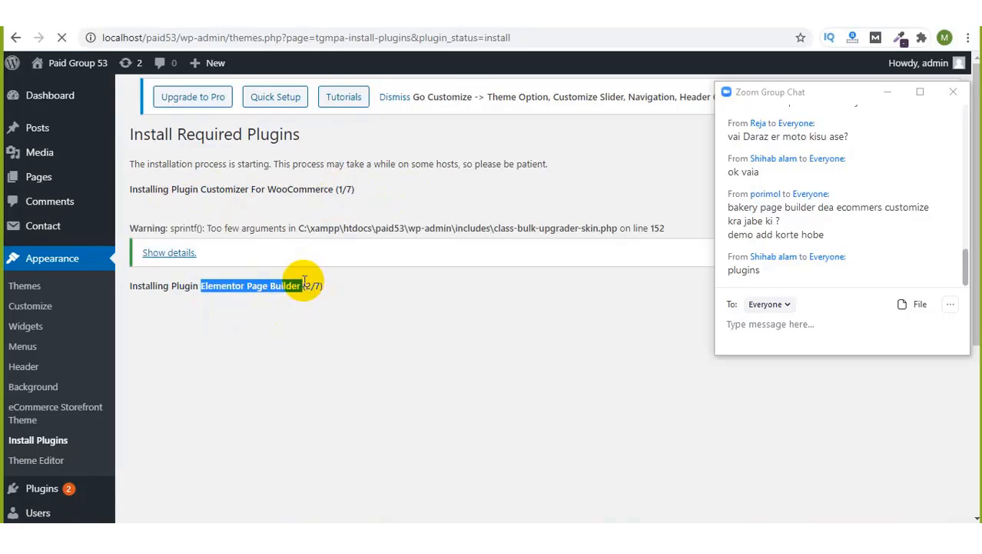
pyautogui.click(325, 289)
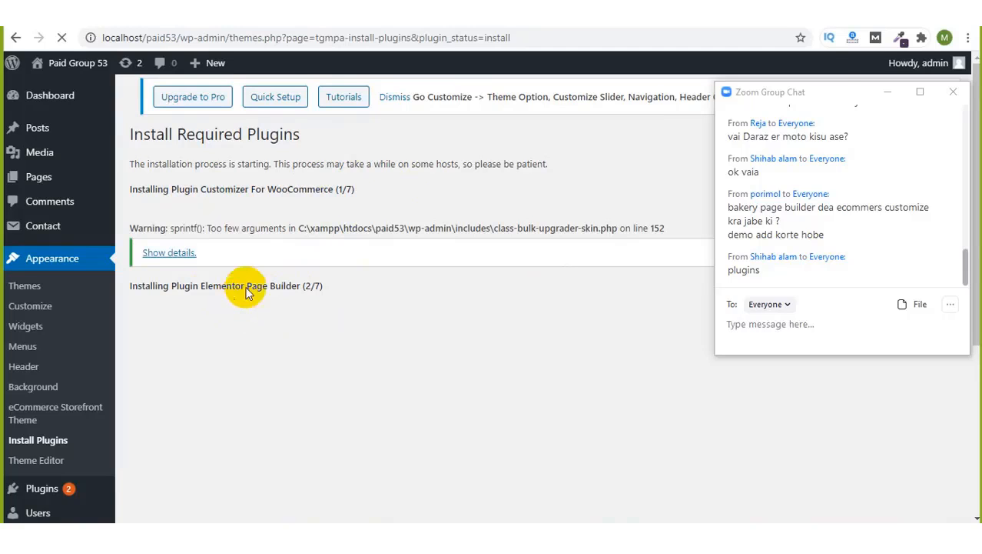
pyautogui.moveTo(835, 93); pyautogui.dragTo(819, 153)
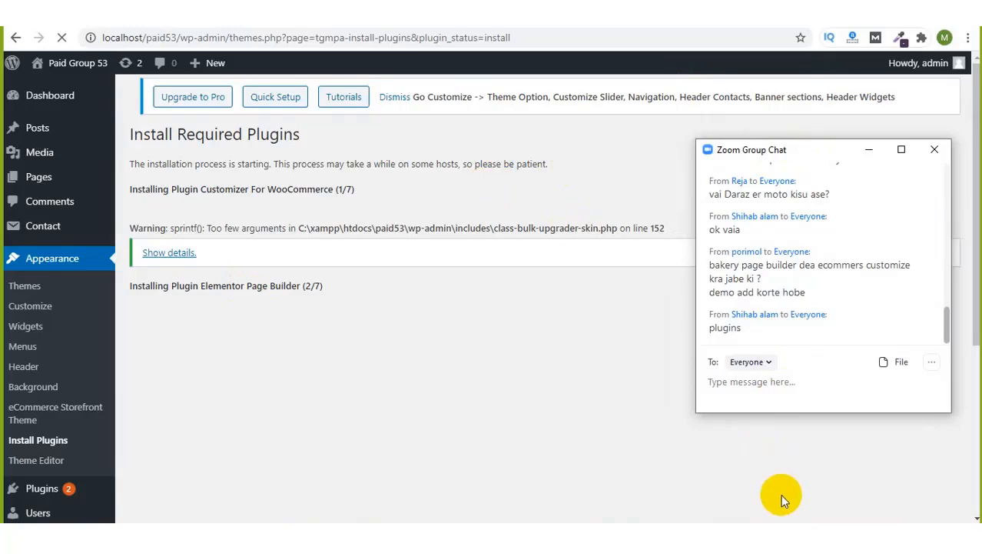
pyautogui.click(784, 522)
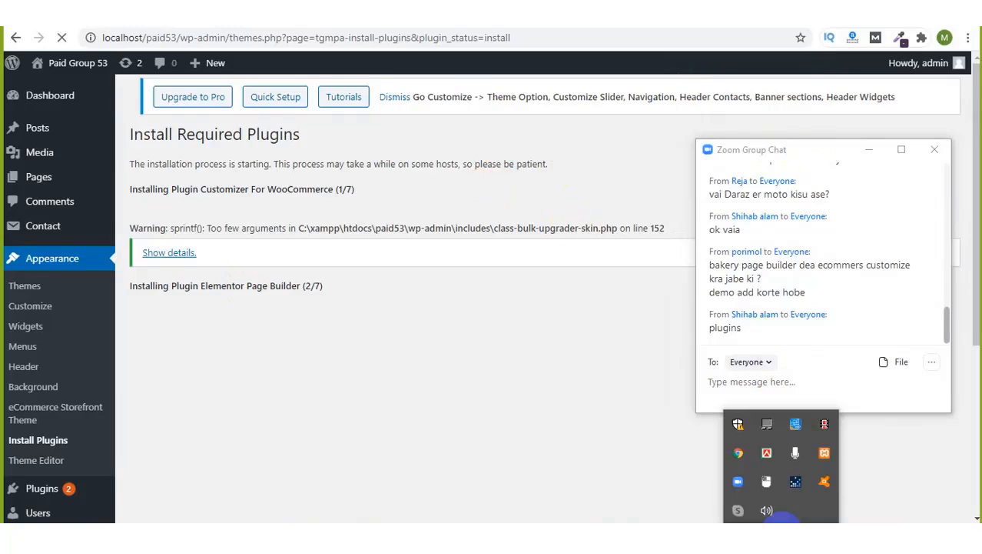
pyautogui.click(824, 431)
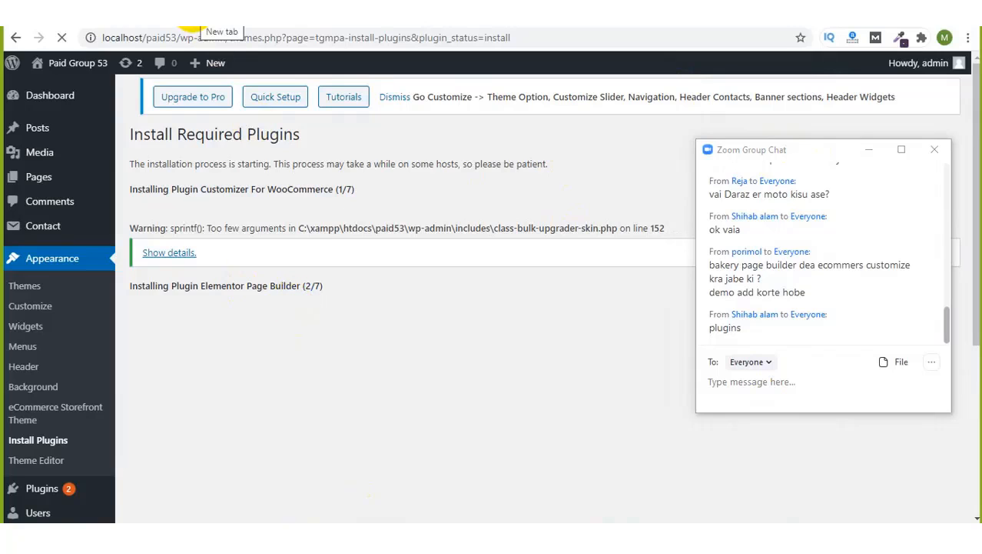
# Step: Google 'woocommerce' in a new tab and open the official woocommerce.com result
pyautogui.click(192, 10)
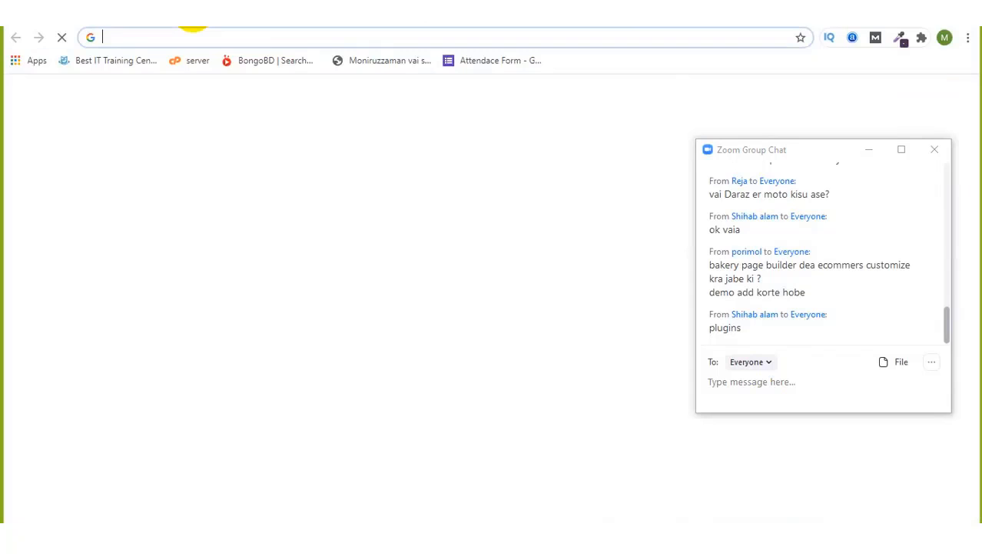
pyautogui.click(180, 41)
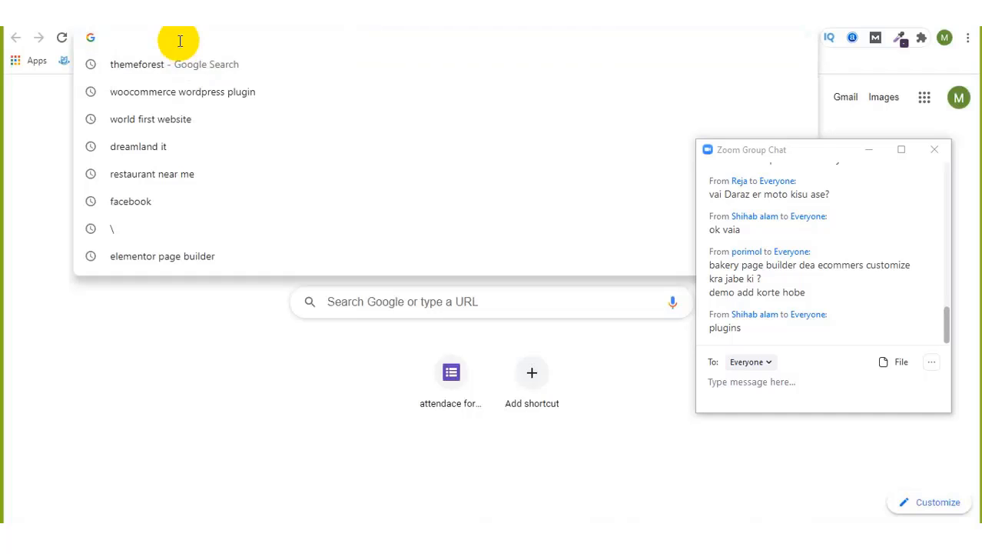
pyautogui.write('woocommerce')
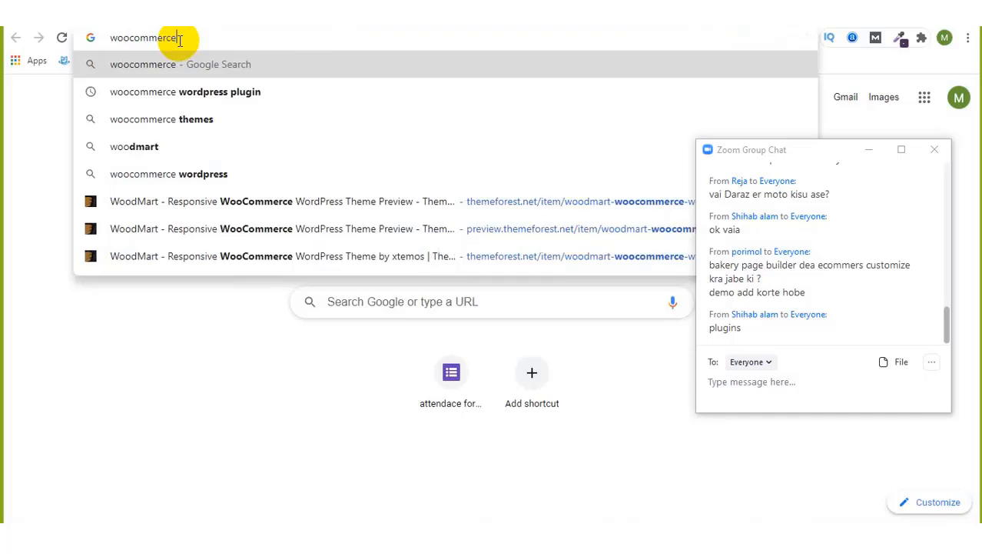
pyautogui.press('Return')
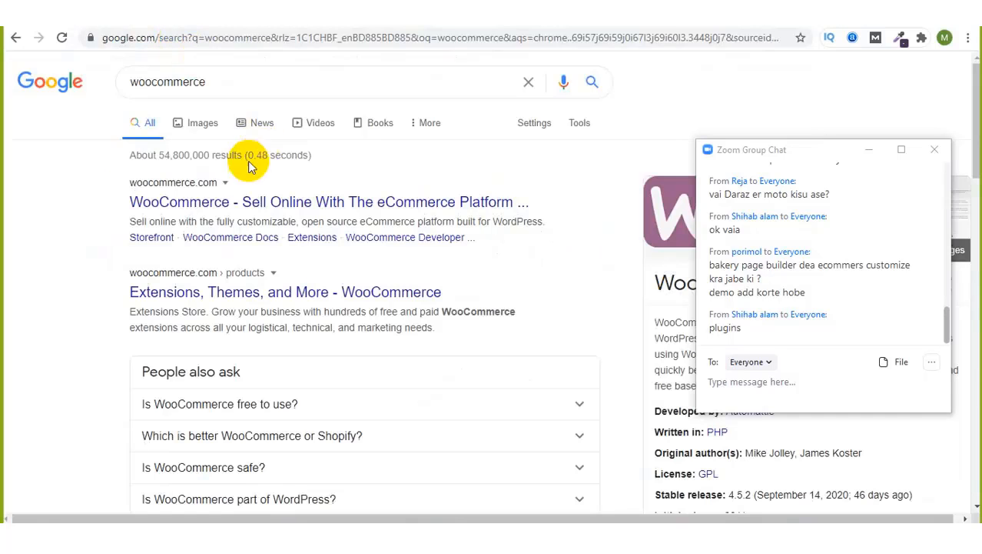
pyautogui.click(253, 204)
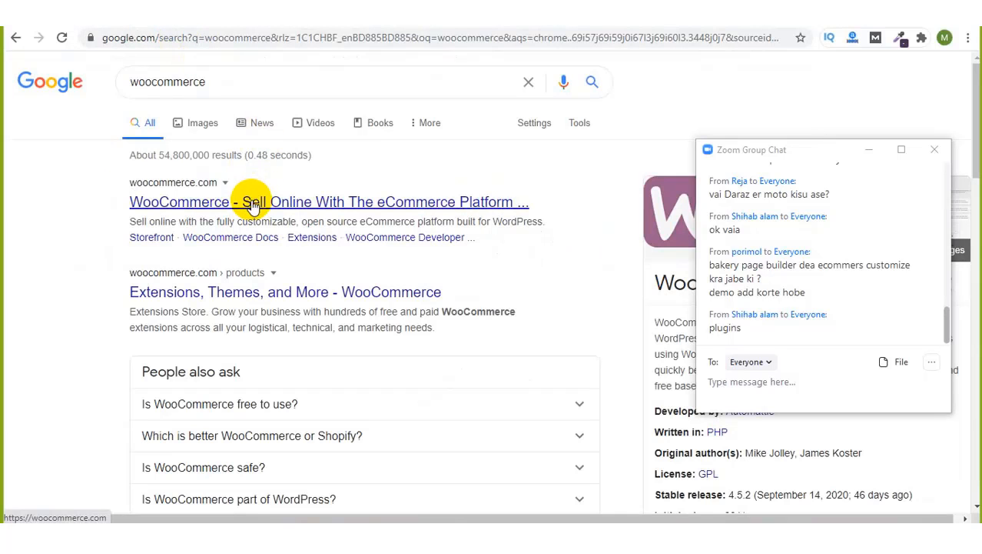
pyautogui.click(876, 156)
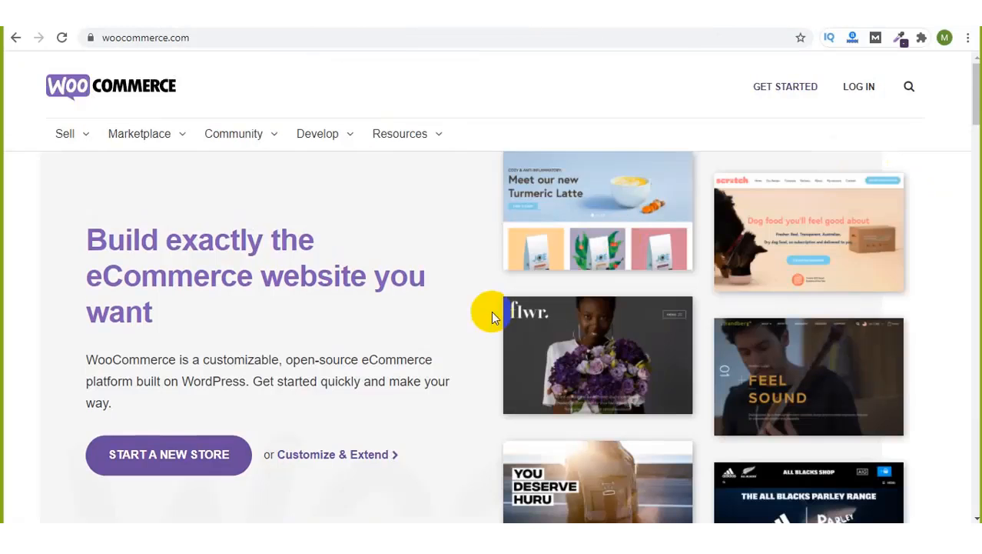
# Step: Check the group chat, then dismiss the woocommerce.com newsletter signup popup
pyautogui.click(793, 30)
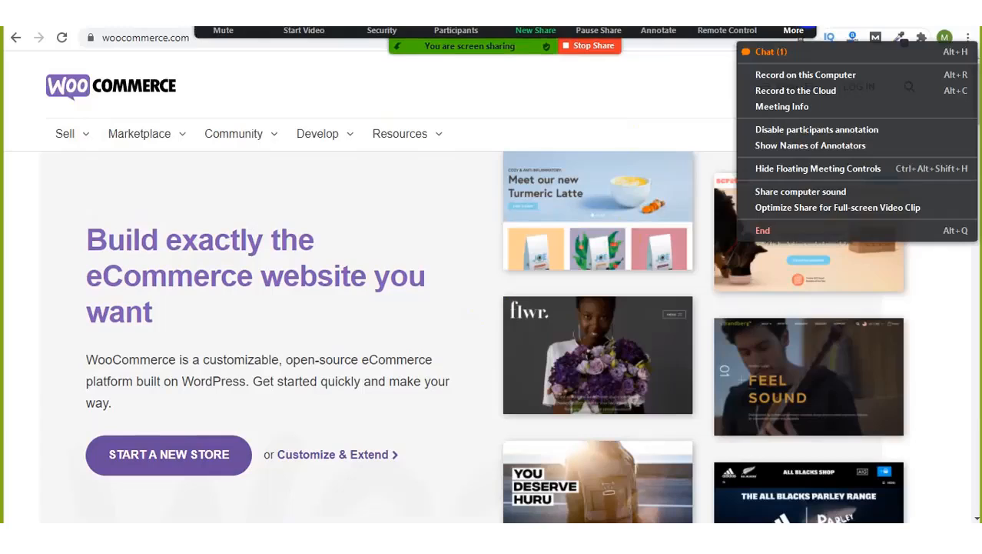
pyautogui.click(770, 54)
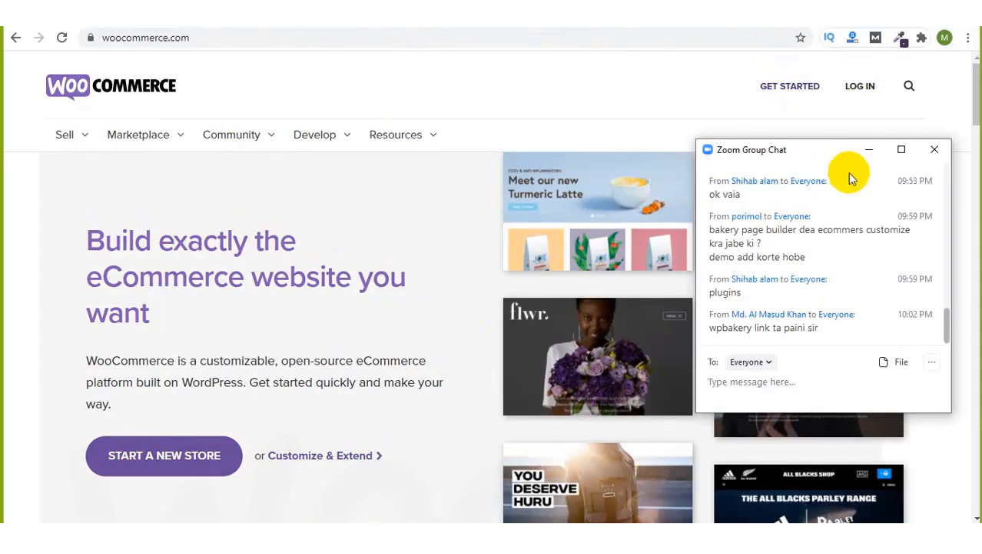
pyautogui.click(867, 149)
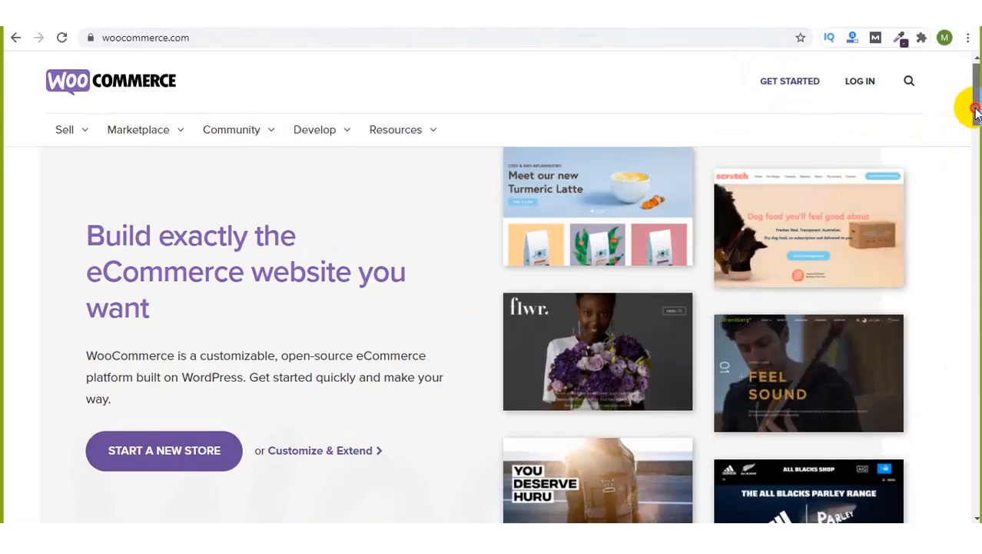
pyautogui.moveTo(976, 112); pyautogui.dragTo(959, 164)
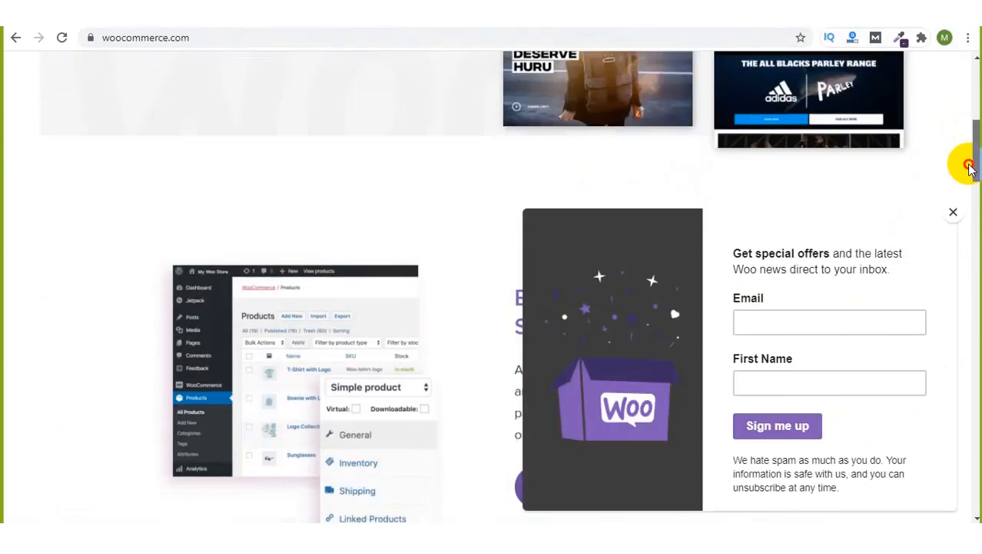
pyautogui.click(954, 219)
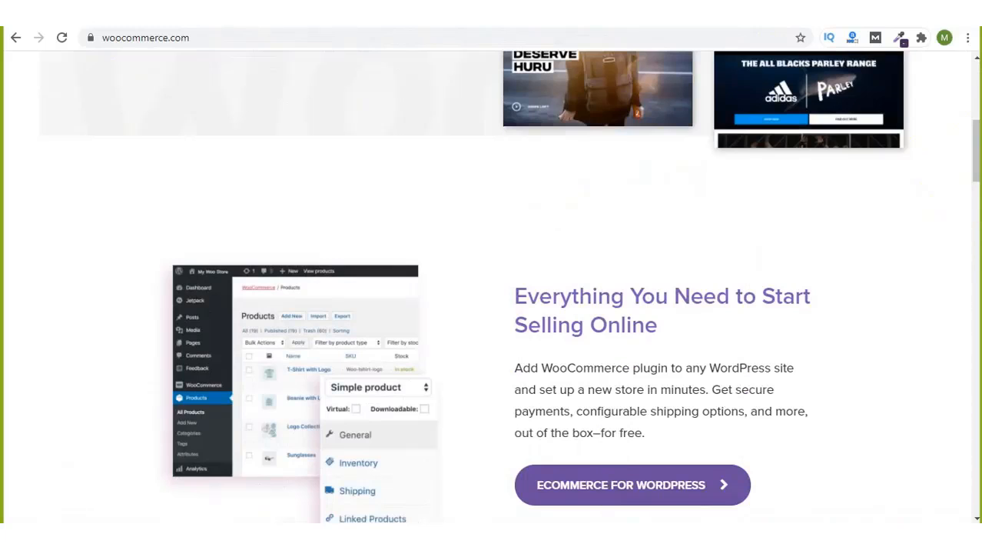
pyautogui.moveTo(971, 149); pyautogui.dragTo(973, 166)
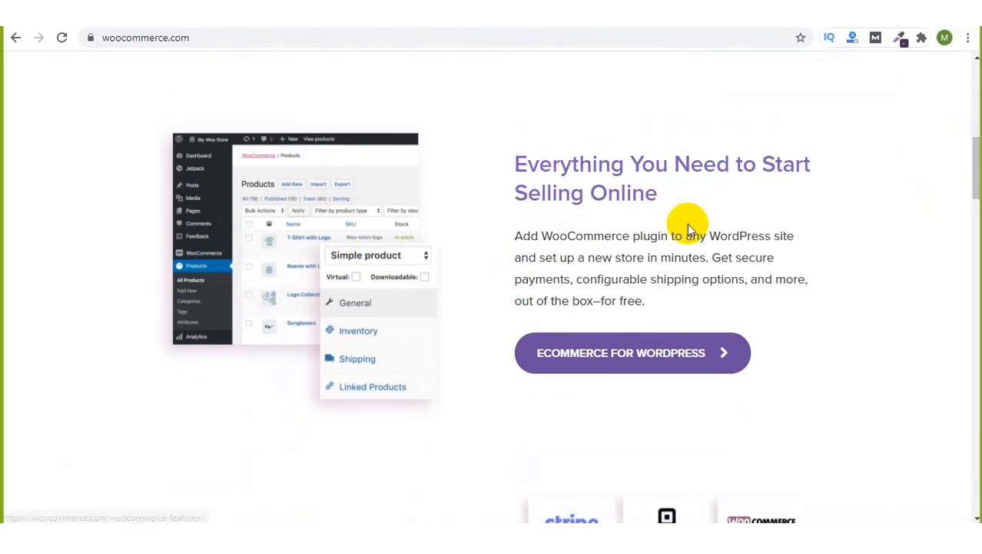
# Step: Highlight 'Online' in the heading and scroll down to the Customize and Extend section
pyautogui.moveTo(598, 193); pyautogui.dragTo(675, 192)
pyautogui.scroll(-4, 492, 277)
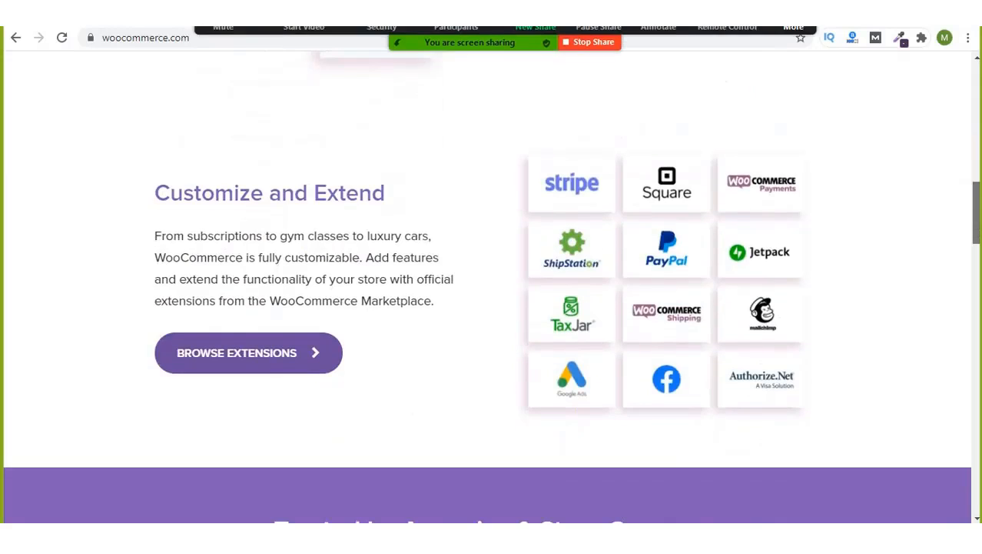
pyautogui.click(794, 31)
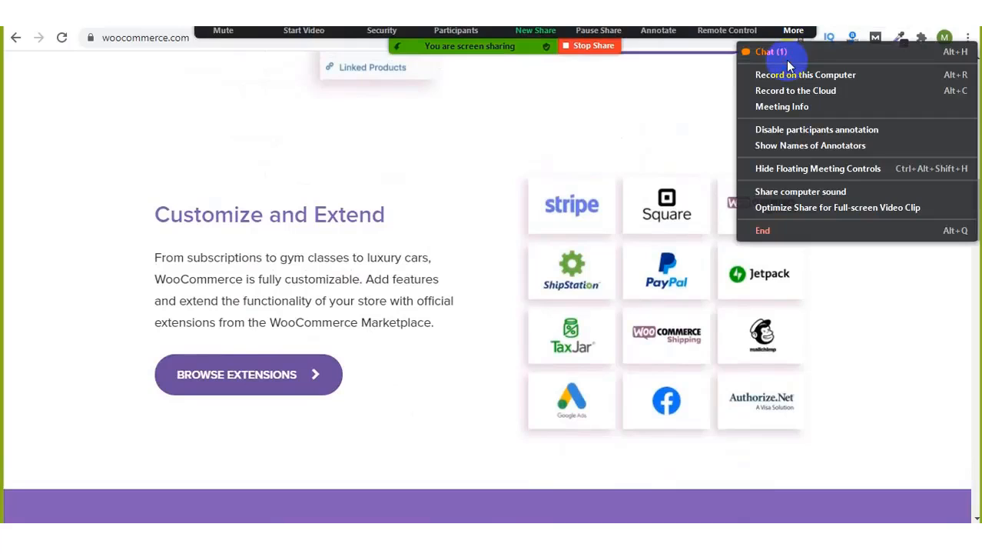
pyautogui.click(785, 51)
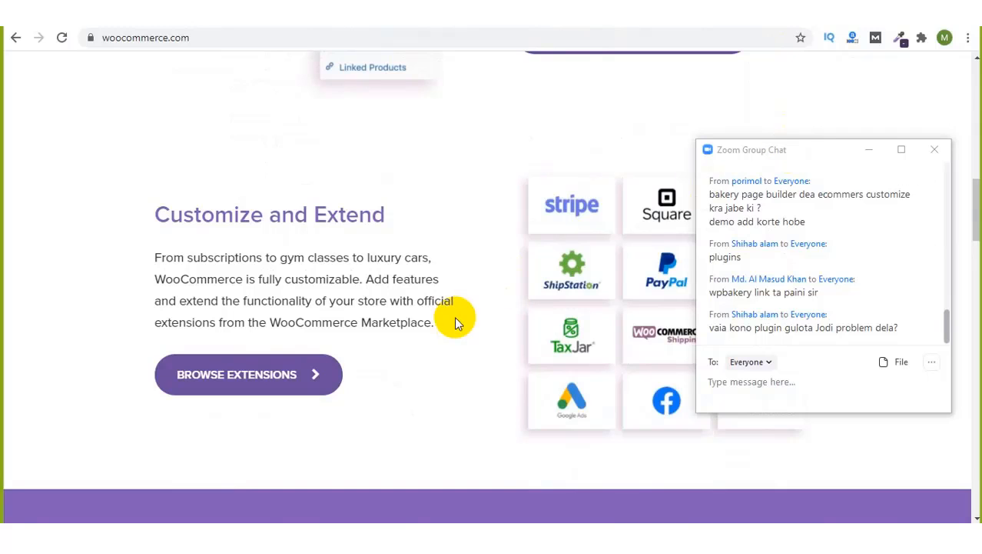
pyautogui.scroll(-1, 454, 316)
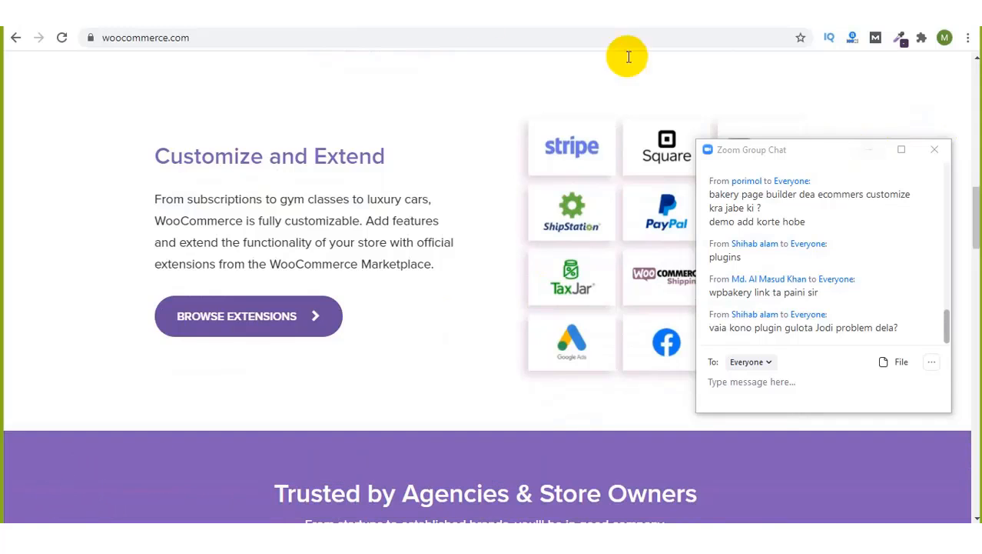
pyautogui.click(110, 9)
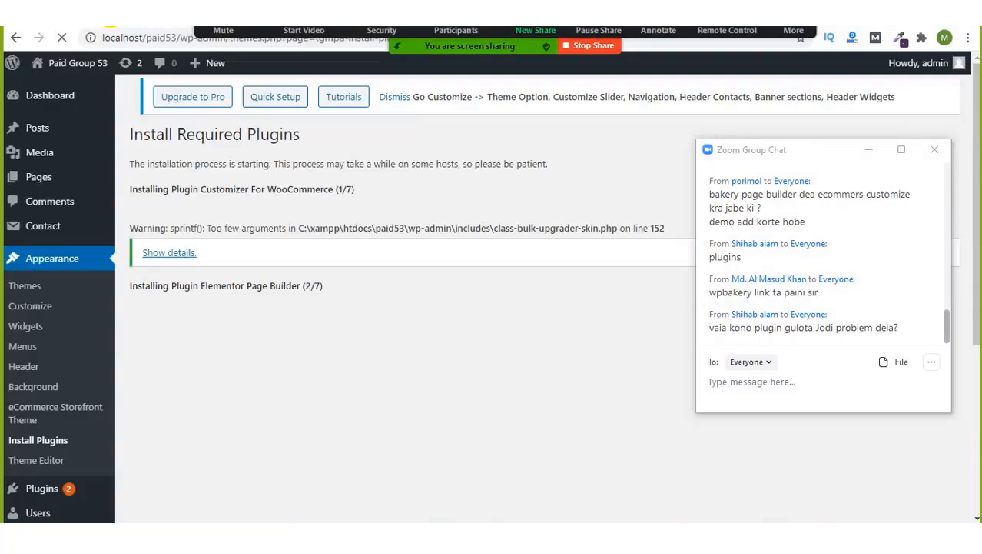
pyautogui.scroll(-2, 334, 263)
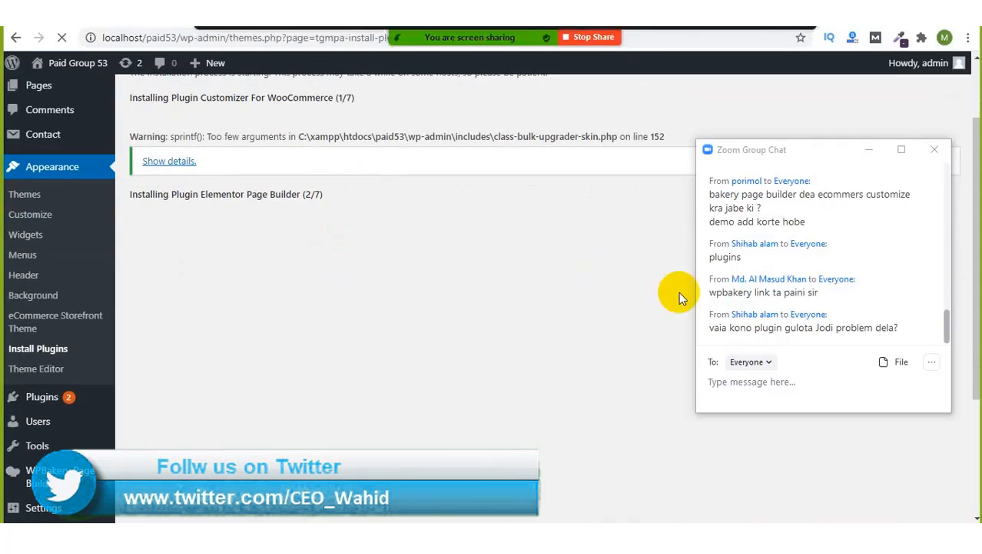
pyautogui.scroll(1, 417, 223)
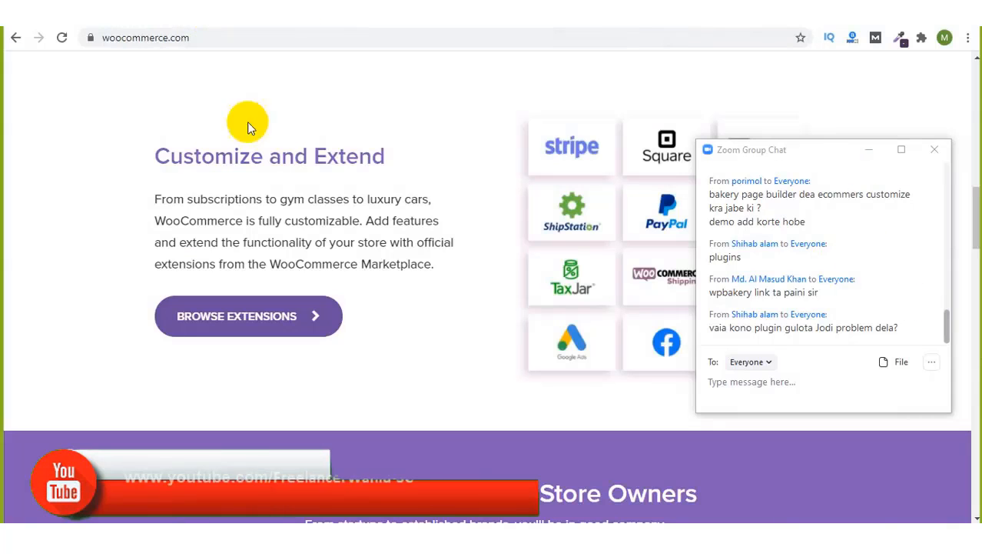
# Step: Scroll past Develop Without Limits and Supported by real people to the Other Products footer
pyautogui.scroll(-12, 329, 325)
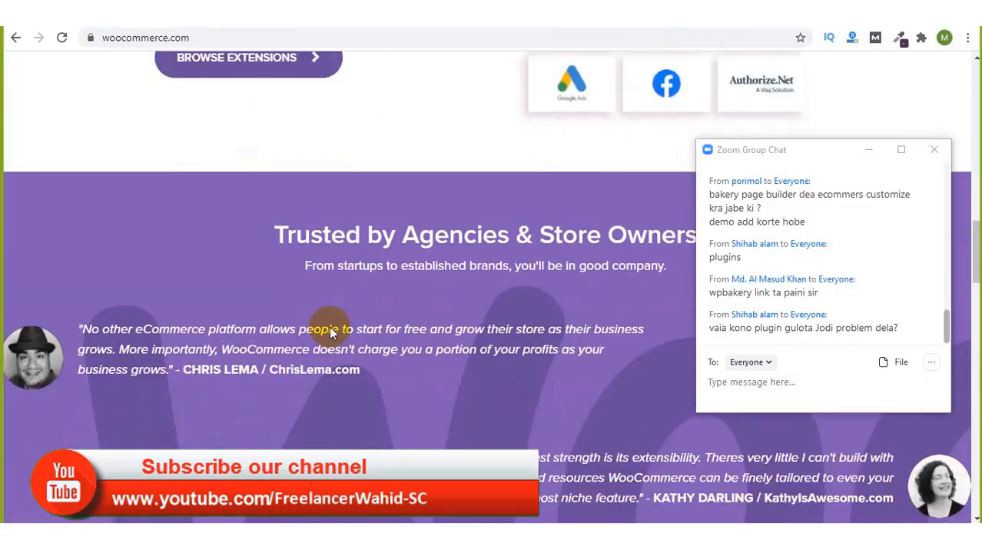
pyautogui.scroll(-1, 329, 326)
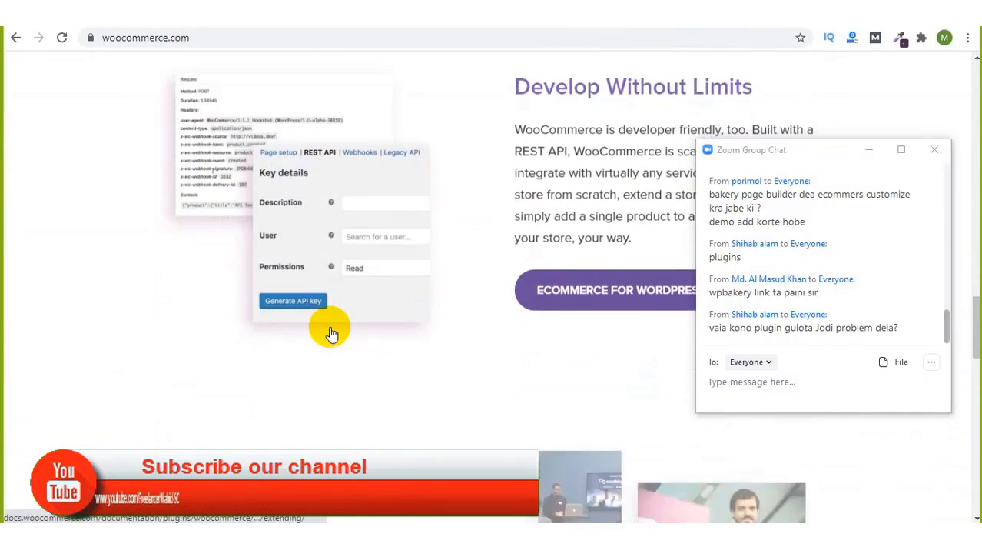
pyautogui.scroll(-4, 330, 332)
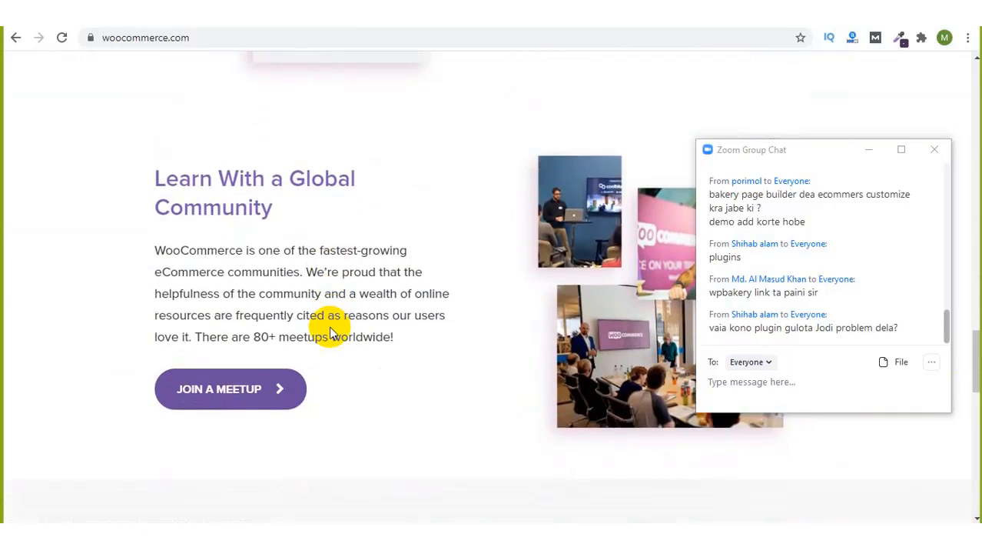
pyautogui.scroll(-3, 330, 332)
pyautogui.scroll(-10, 331, 332)
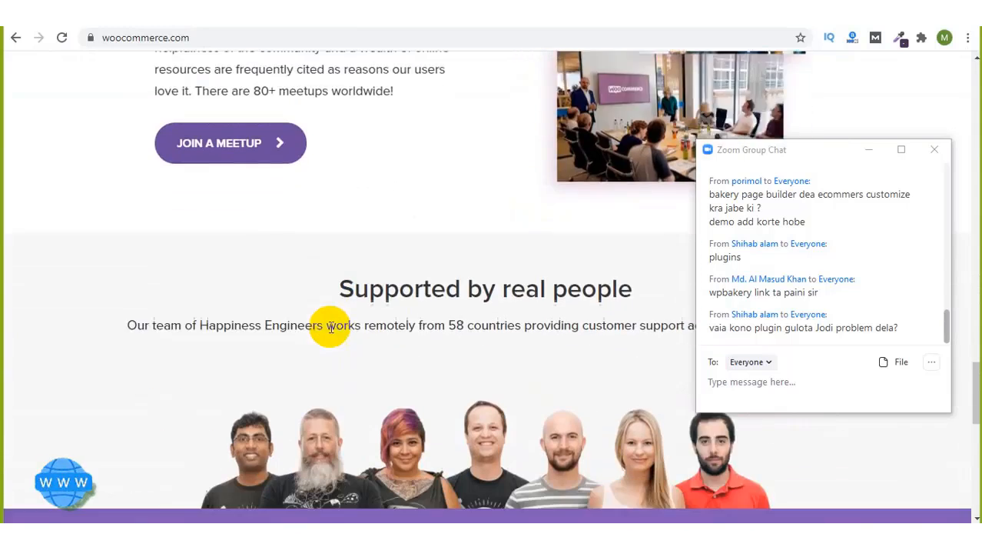
pyautogui.scroll(-2, 330, 333)
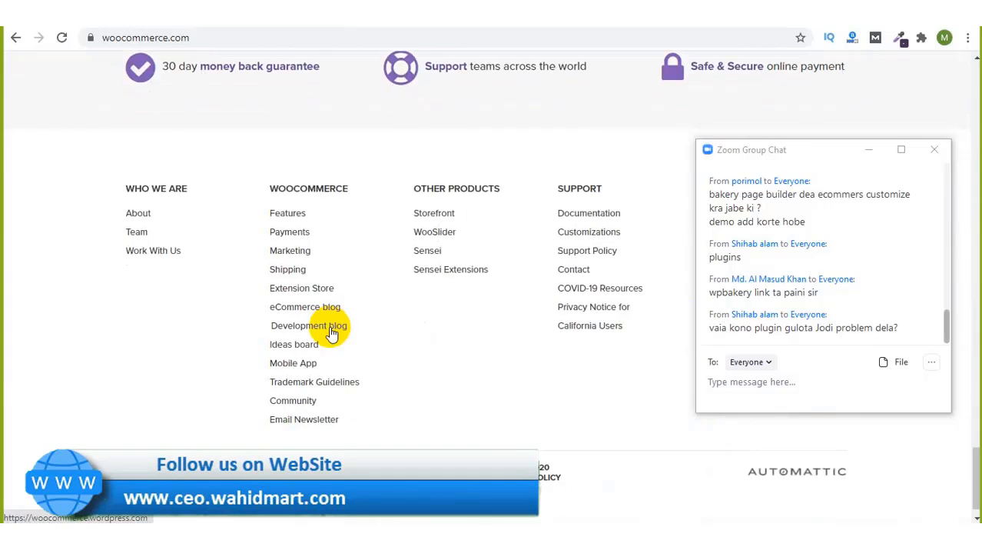
pyautogui.scroll(1, 331, 332)
pyautogui.scroll(-1, 332, 332)
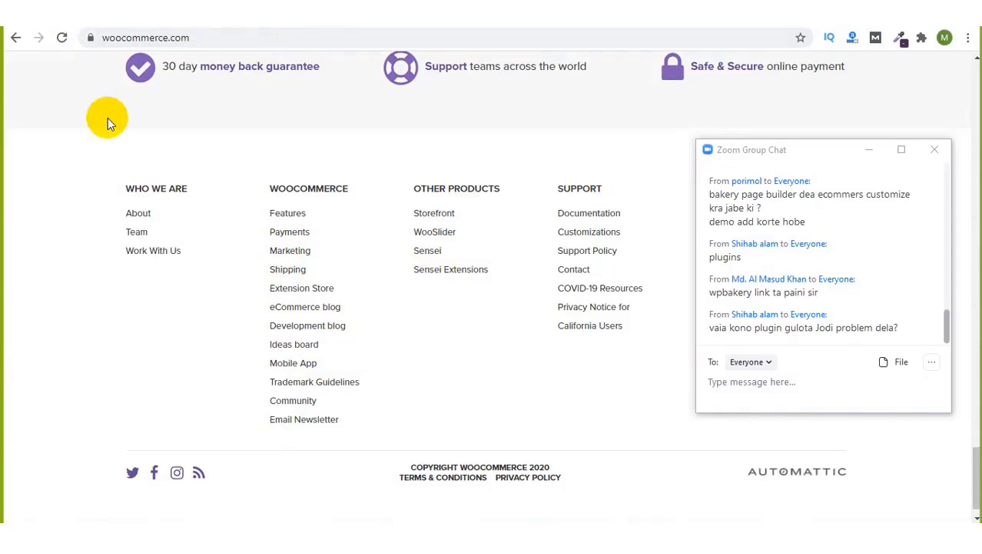
pyautogui.scroll(3, 15, 156)
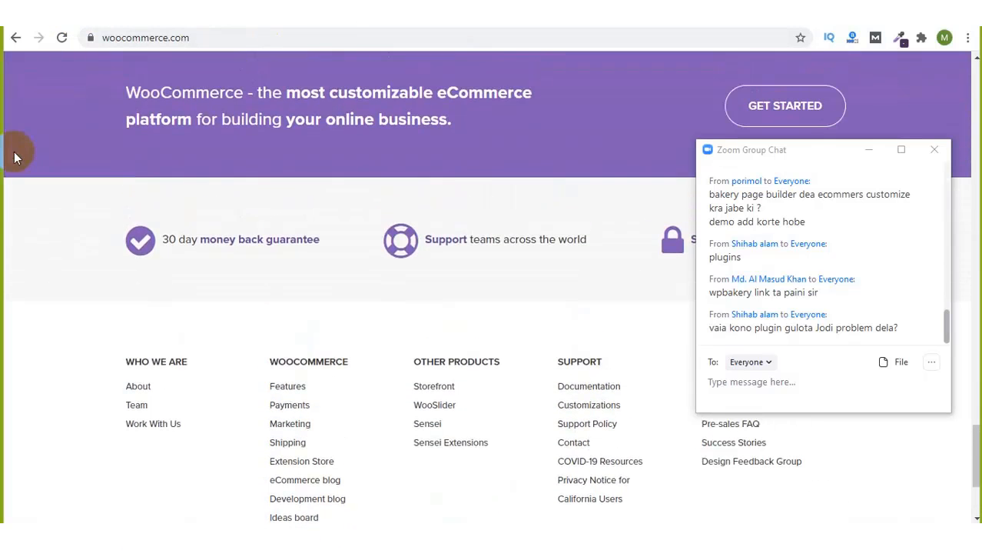
pyautogui.scroll(1, 16, 156)
pyautogui.scroll(-2, 15, 156)
pyautogui.scroll(-1, 15, 156)
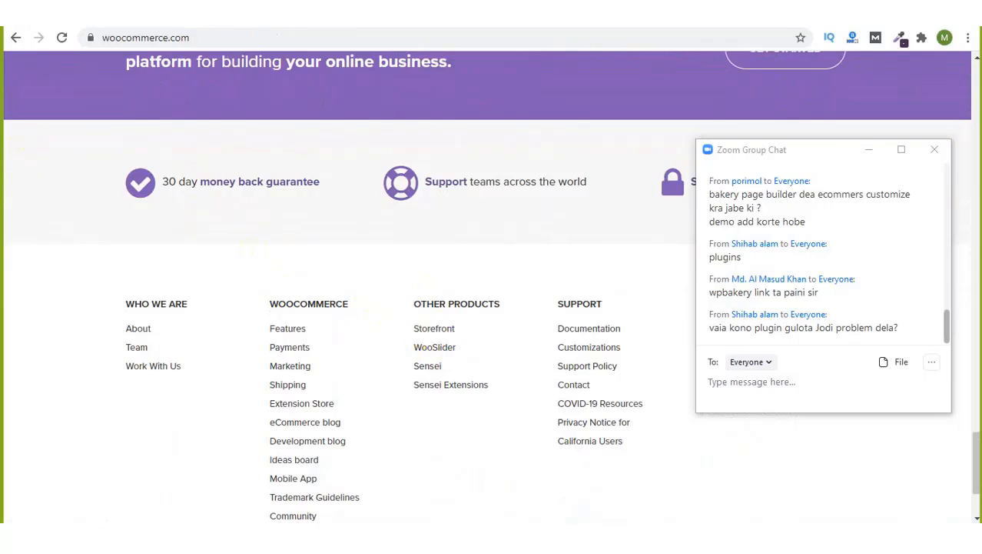
# Step: Return to the Install Required Plugins tab and reopen the group chat
pyautogui.click(17, 37)
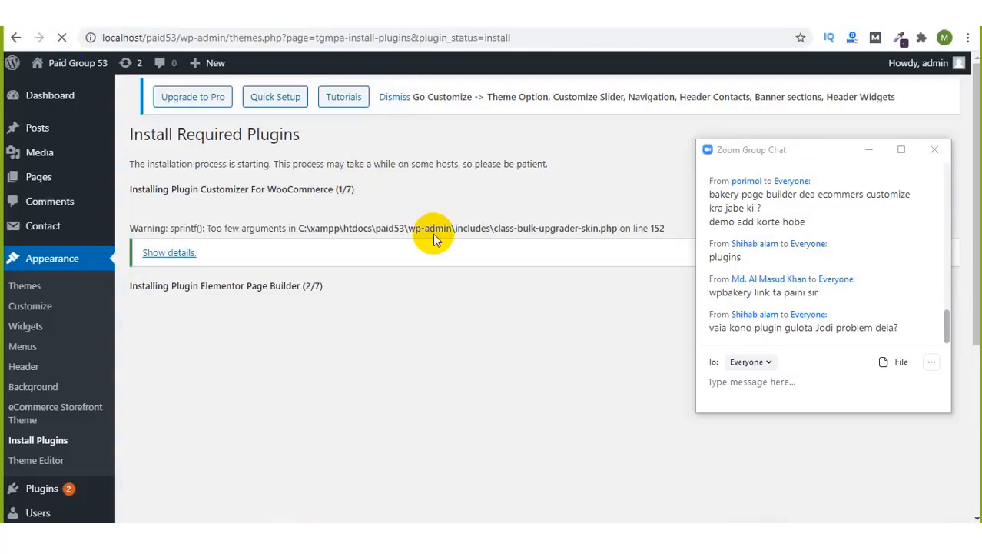
pyautogui.click(862, 150)
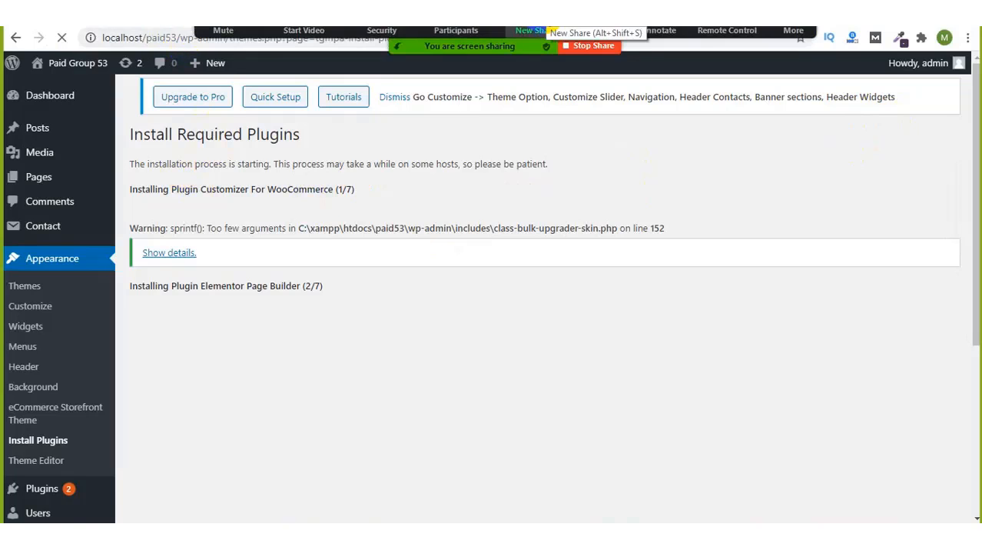
pyautogui.click(794, 30)
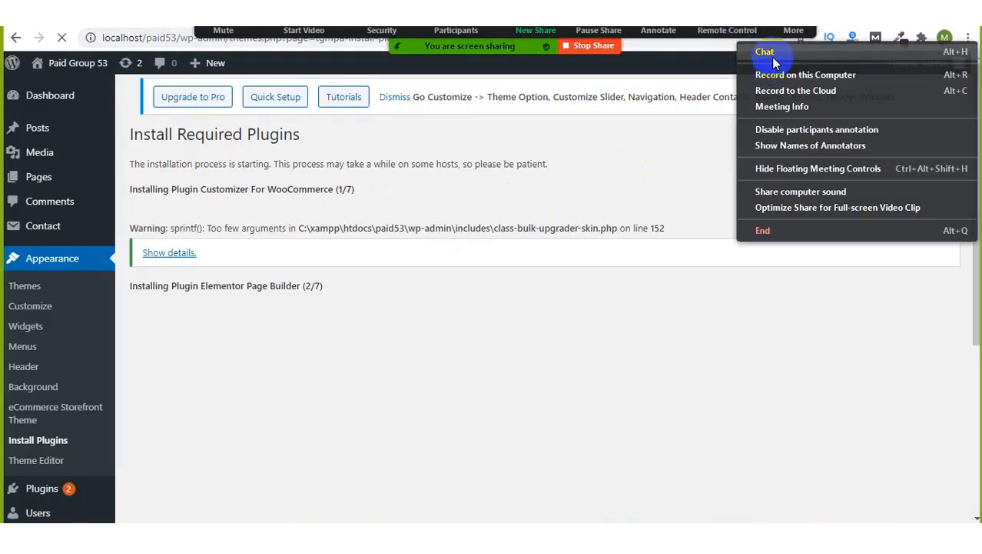
pyautogui.click(771, 51)
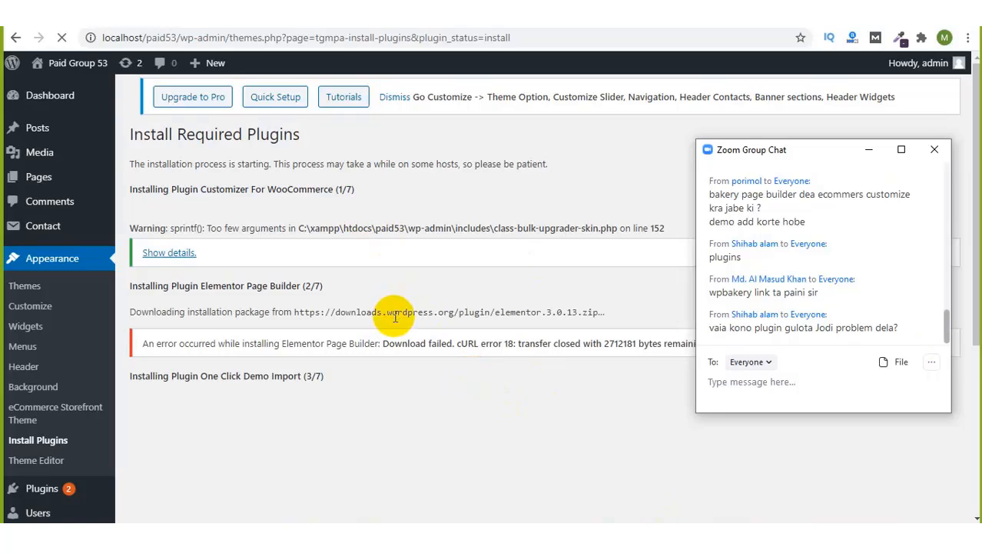
# Step: Highlight the Elementor download address and its cURL error 18 message, then deselect
pyautogui.moveTo(356, 312); pyautogui.dragTo(491, 314)
pyautogui.click(490, 314)
pyautogui.doubleClick(491, 314)
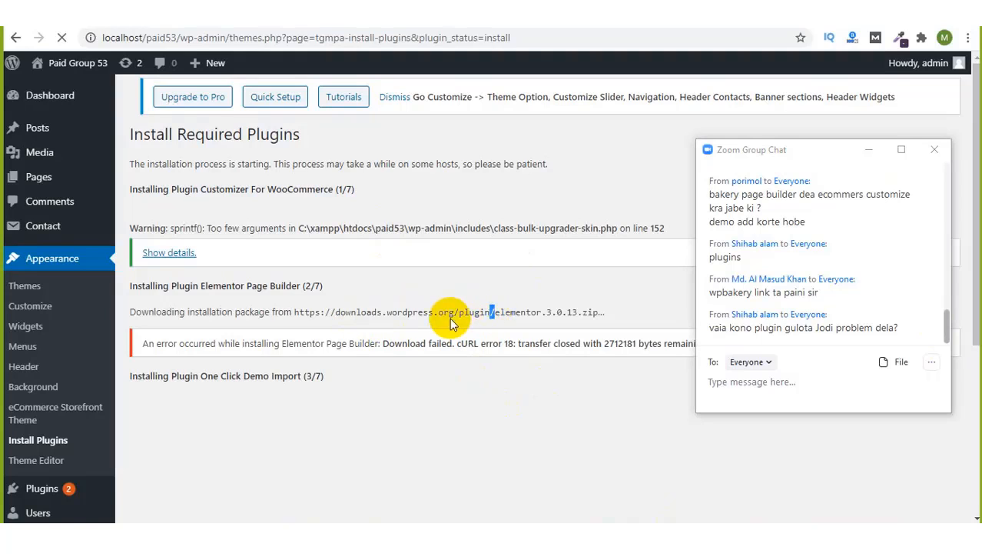
pyautogui.click(389, 303)
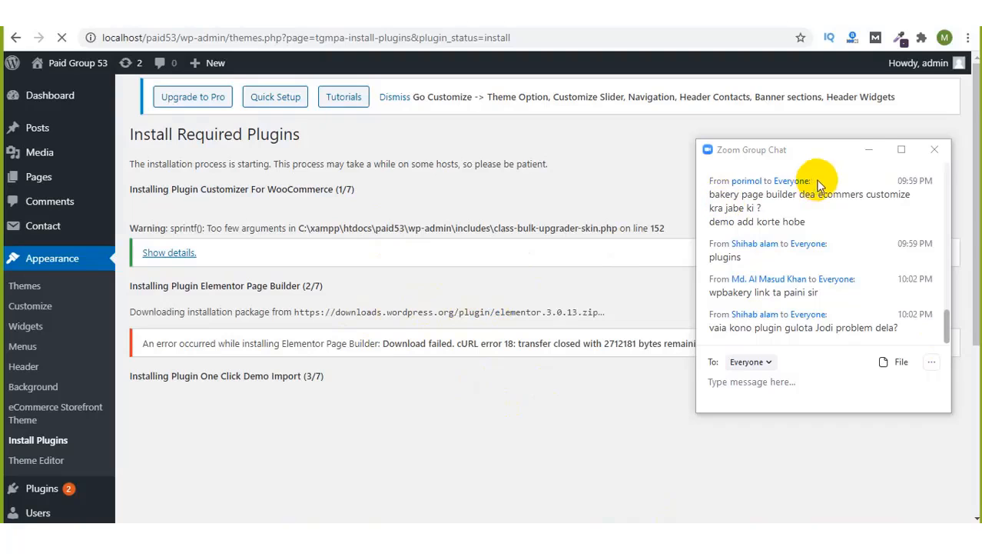
pyautogui.click(866, 151)
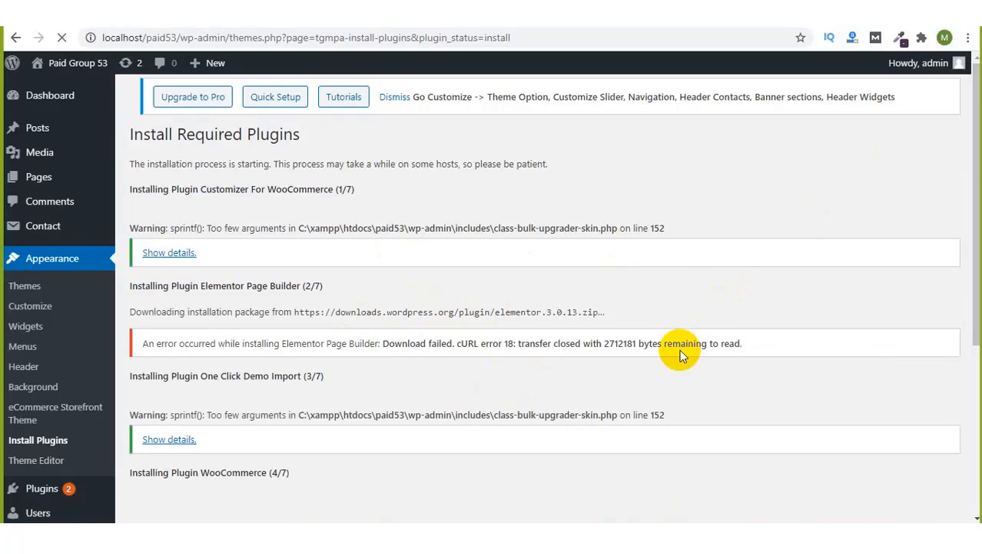
pyautogui.tripleClick(635, 343)
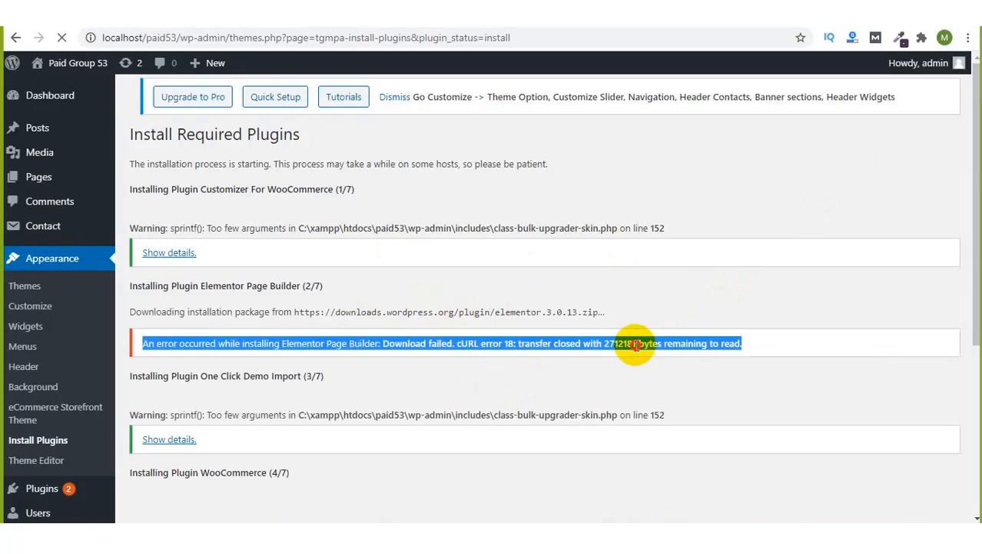
pyautogui.click(635, 344)
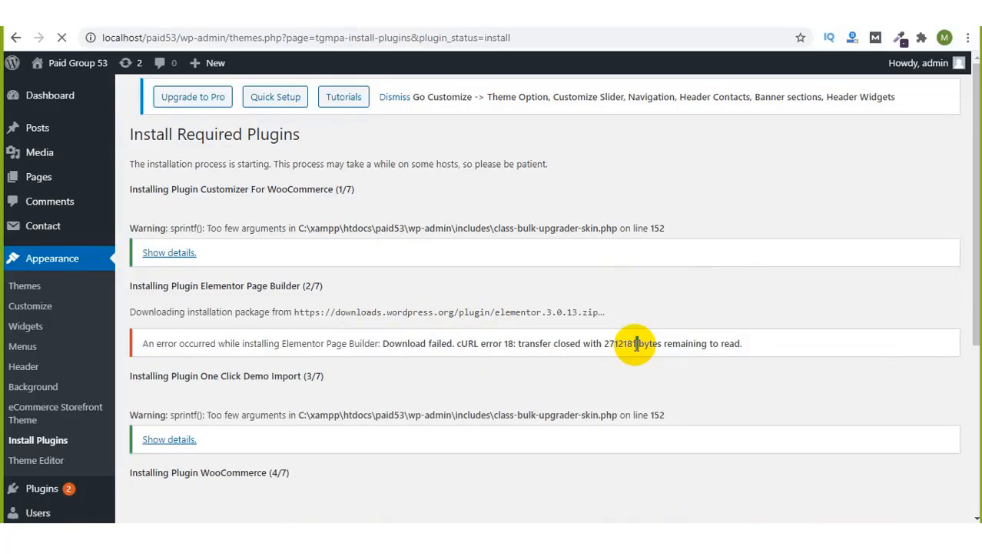
# Step: Scroll up and down through the stalled plugin install log
pyautogui.scroll(-3, 598, 371)
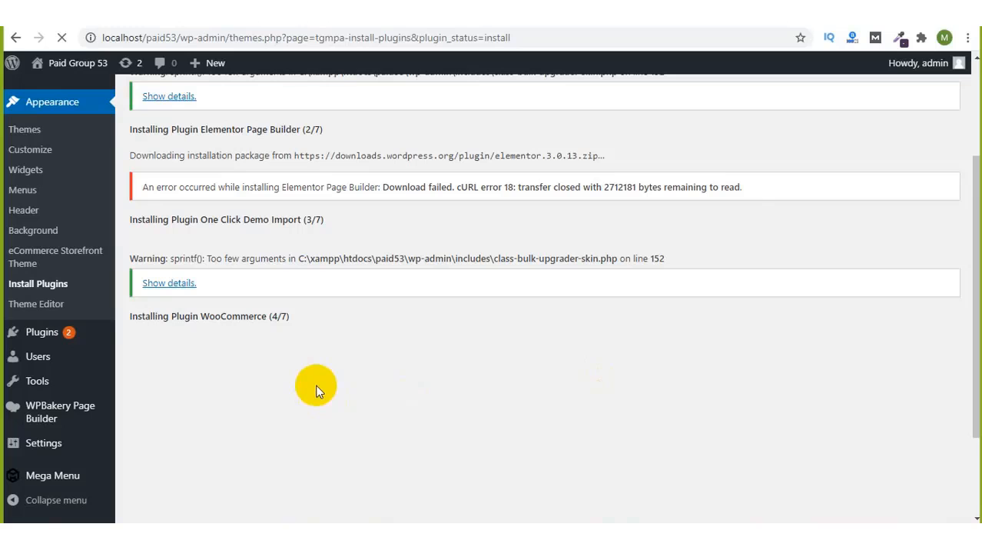
pyautogui.scroll(-1, 316, 391)
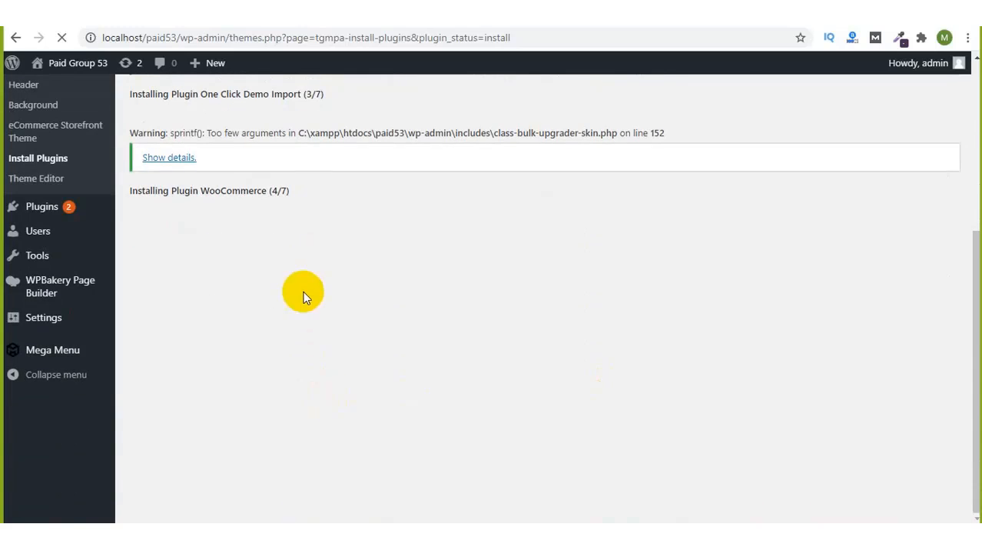
pyautogui.scroll(2, 302, 294)
pyautogui.scroll(1, 303, 295)
pyautogui.scroll(-3, 301, 234)
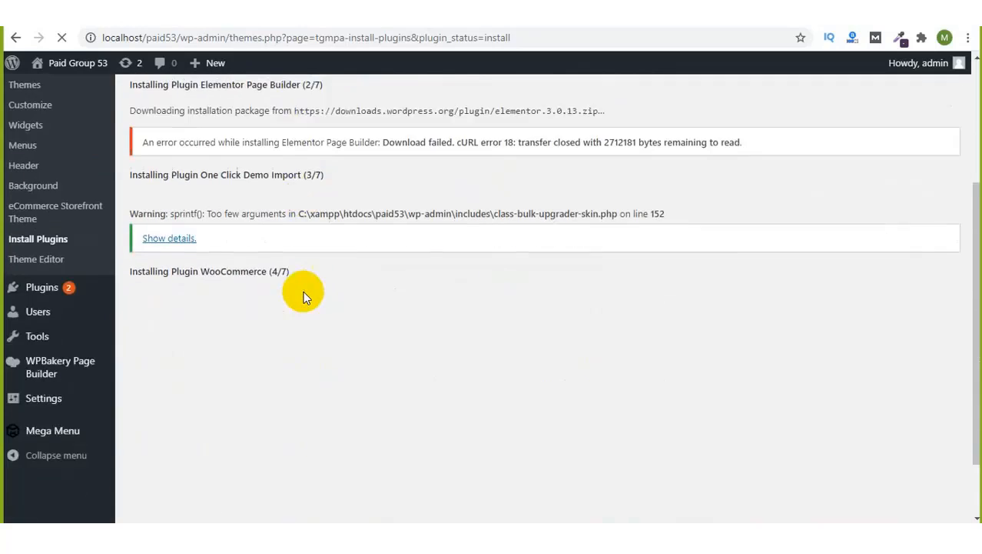
pyautogui.scroll(3, 300, 233)
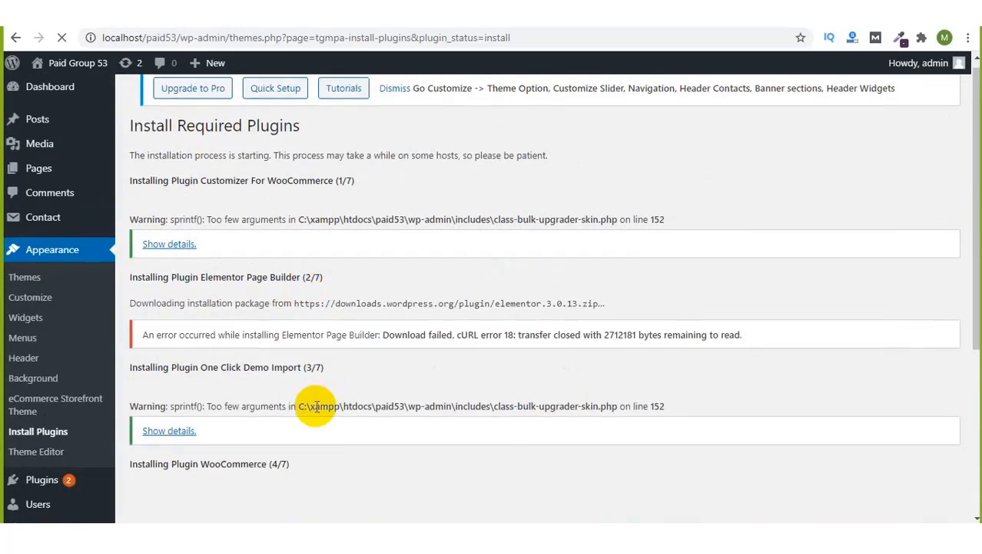
pyautogui.scroll(-3, 317, 406)
pyautogui.scroll(-1, 316, 408)
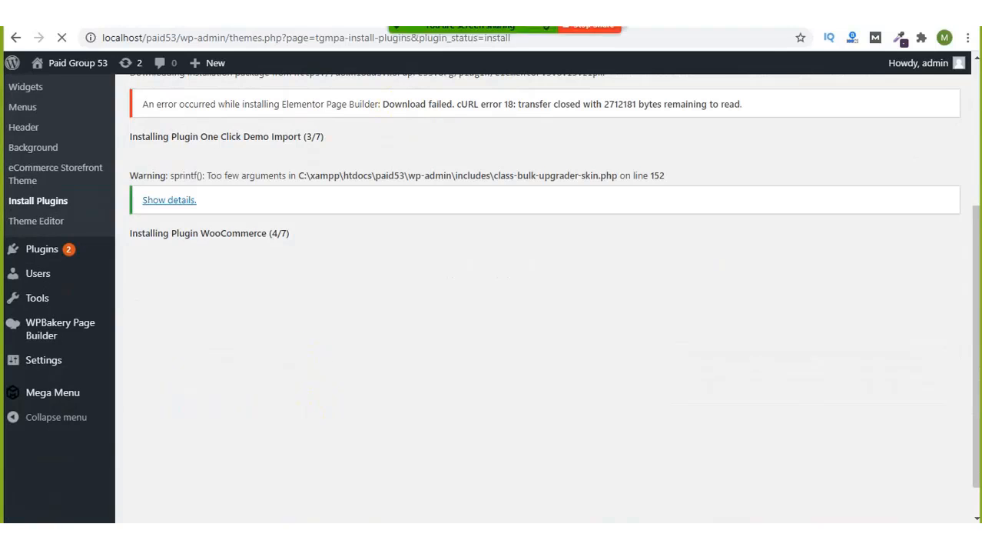
# Step: Open the meeting's group chat from Zoom's More menu and reveal the hidden tray icons
pyautogui.click(793, 30)
pyautogui.click(789, 52)
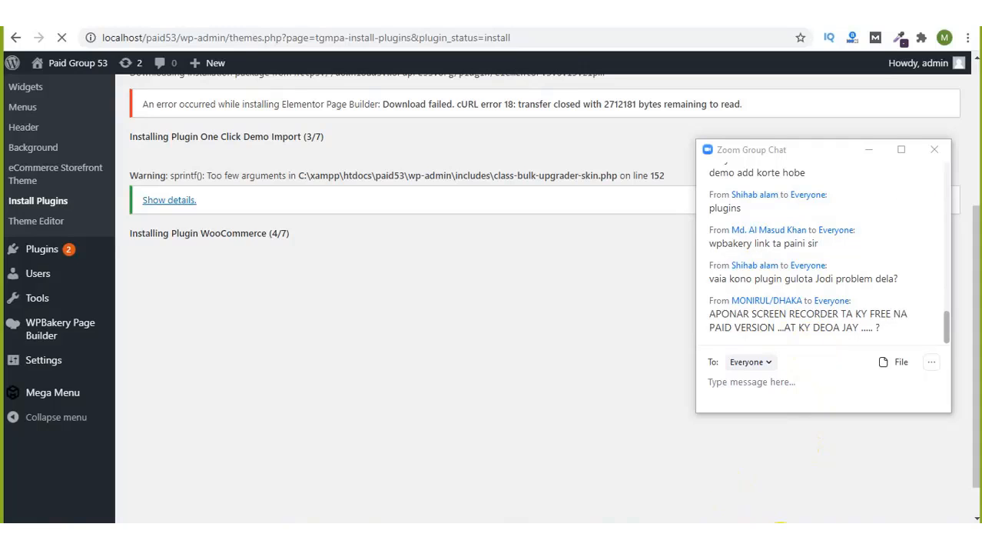
pyautogui.click(781, 537)
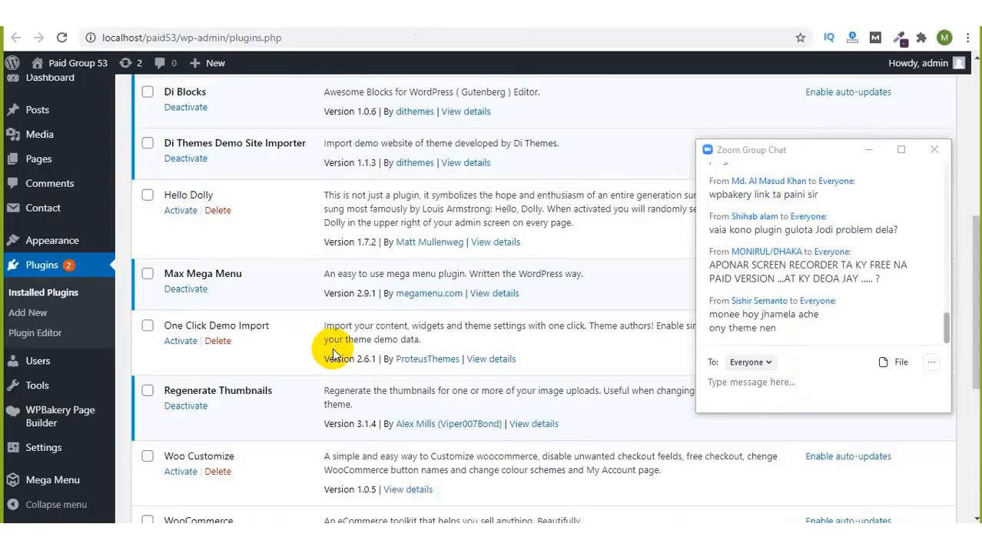
# Step: Scroll the Installed Plugins list, glance at the install log tab, and return to plugins.php
pyautogui.moveTo(971, 264); pyautogui.dragTo(967, 380)
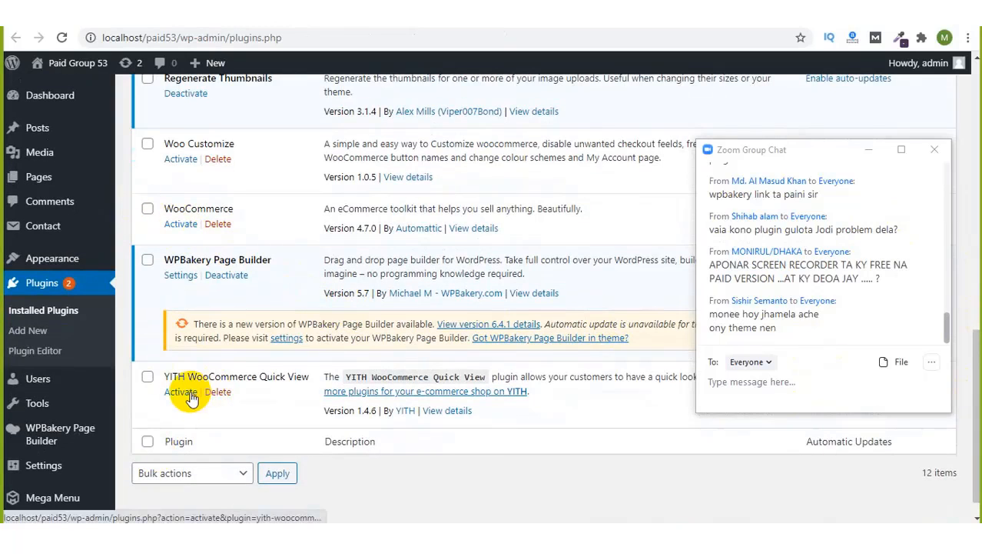
pyautogui.scroll(2, 970, 319)
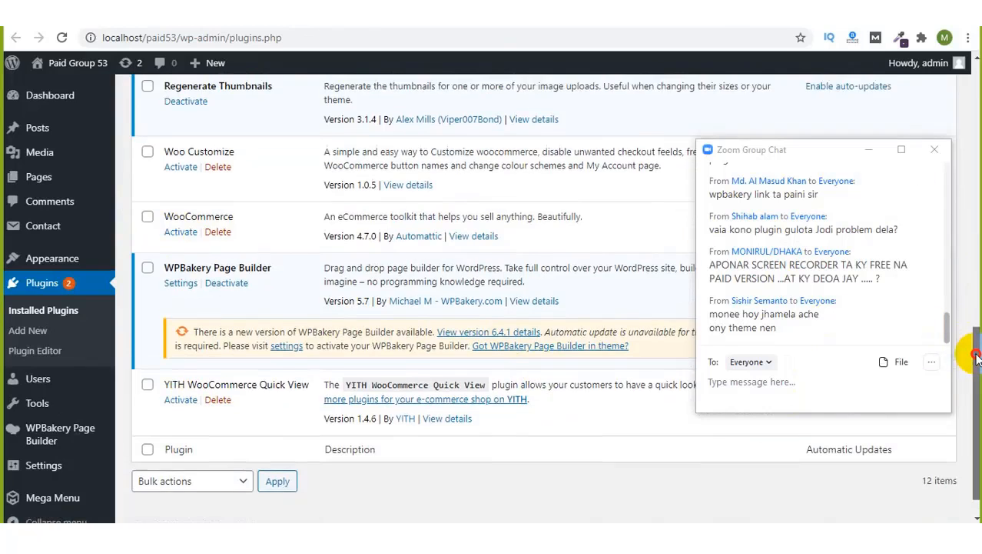
pyautogui.moveTo(975, 319); pyautogui.dragTo(974, 141)
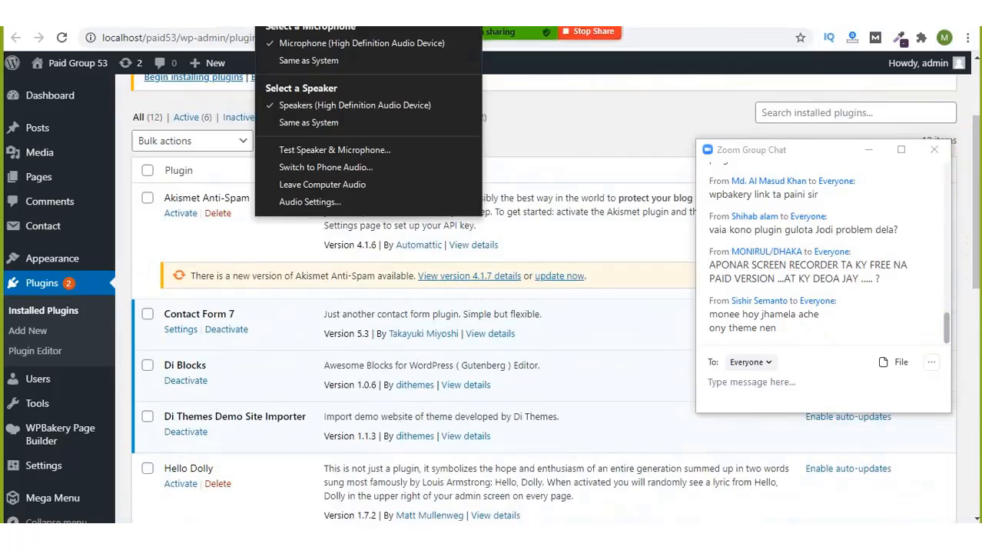
pyautogui.click(35, 14)
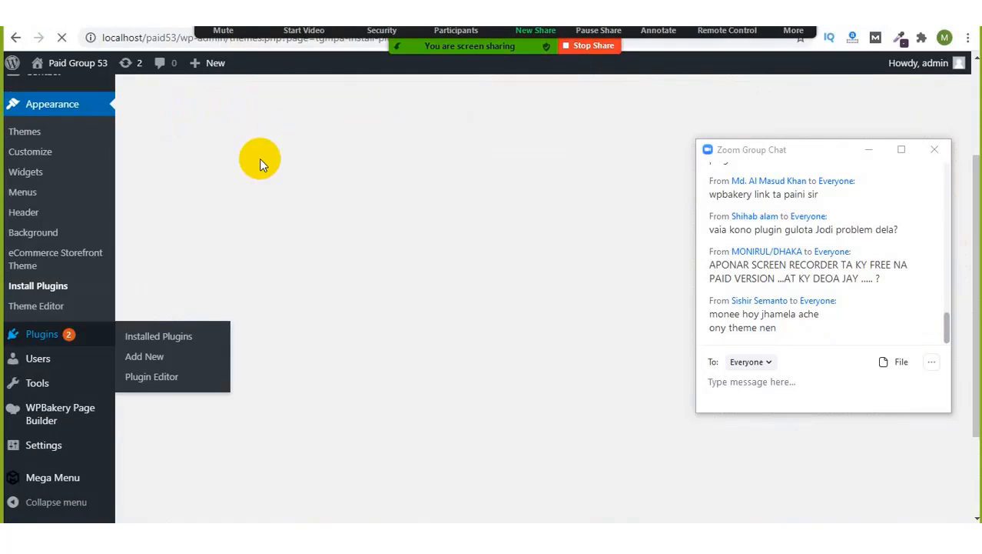
pyautogui.click(181, 14)
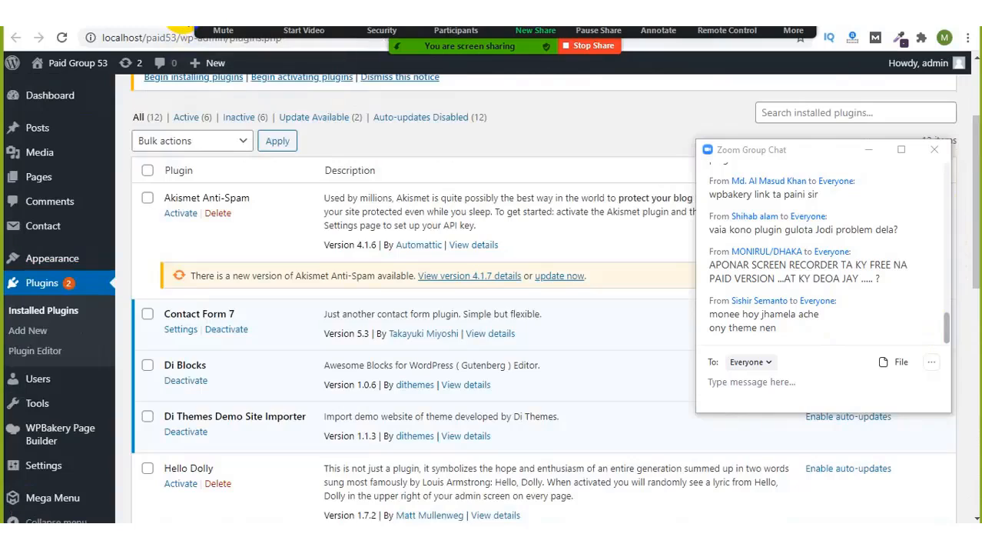
# Step: Tick the select-all checkbox to select every plugin, then check the Bulk actions list
pyautogui.click(147, 170)
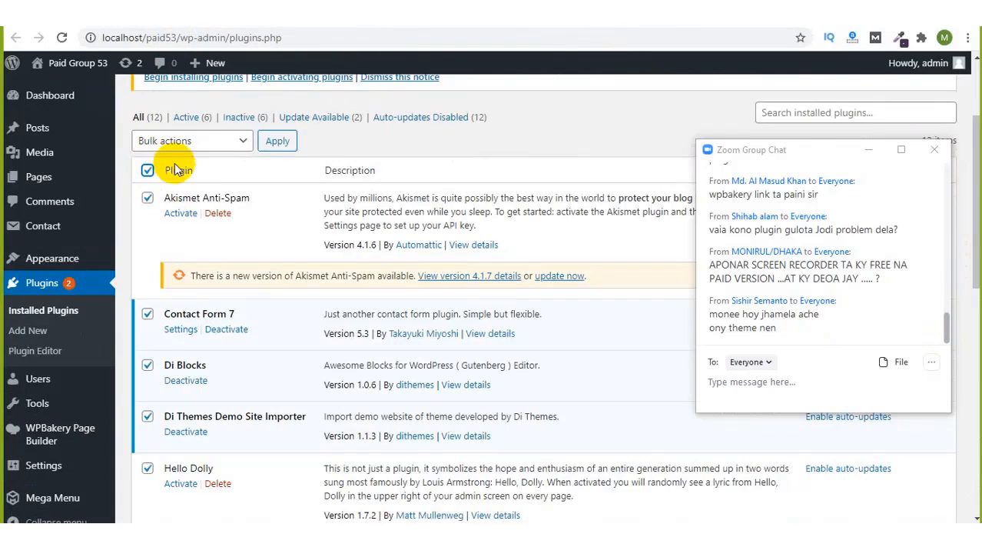
pyautogui.click(237, 152)
pyautogui.click(395, 145)
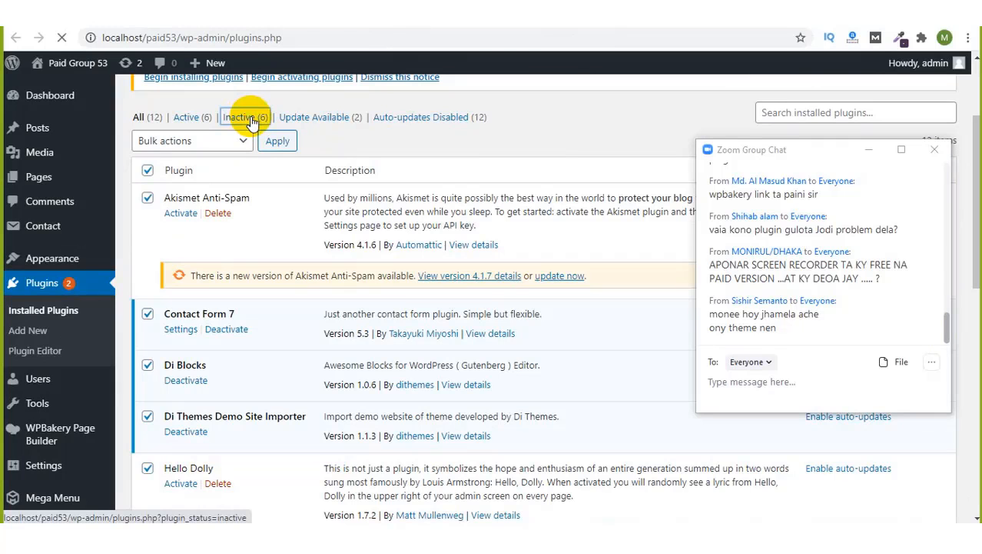
# Step: Bulk-activate the six selected inactive plugins using Bulk actions > Activate and Apply
pyautogui.scroll(-3, 375, 312)
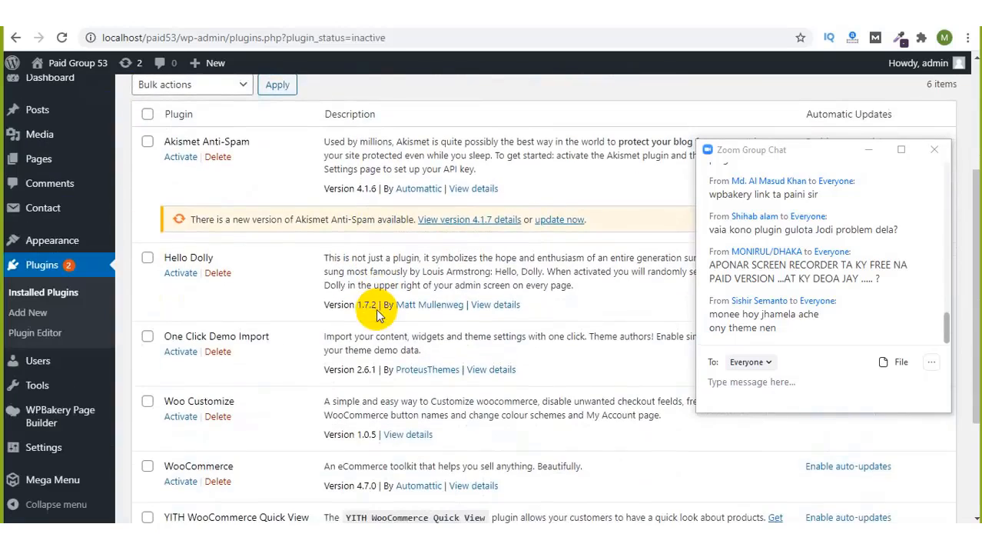
pyautogui.scroll(-1, 175, 289)
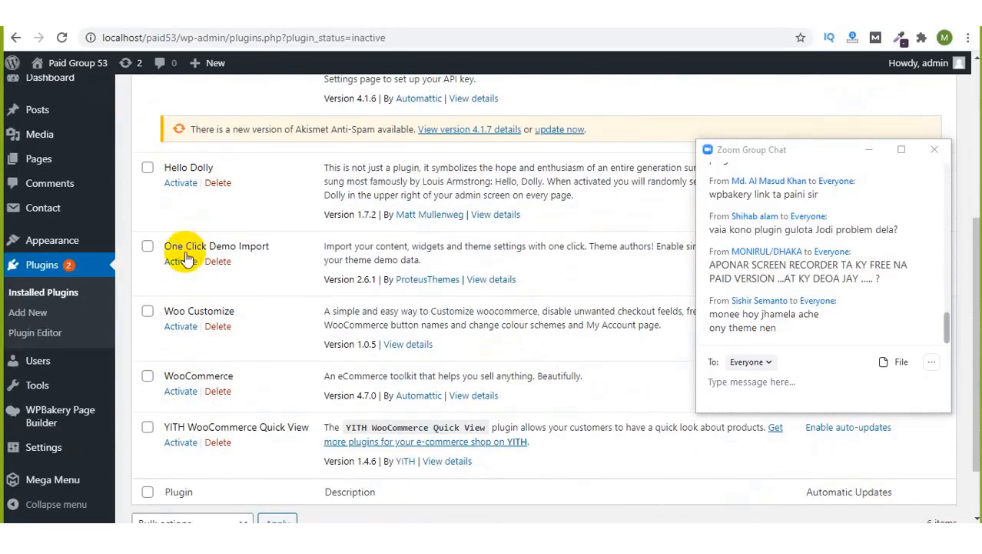
pyautogui.scroll(-1, 189, 351)
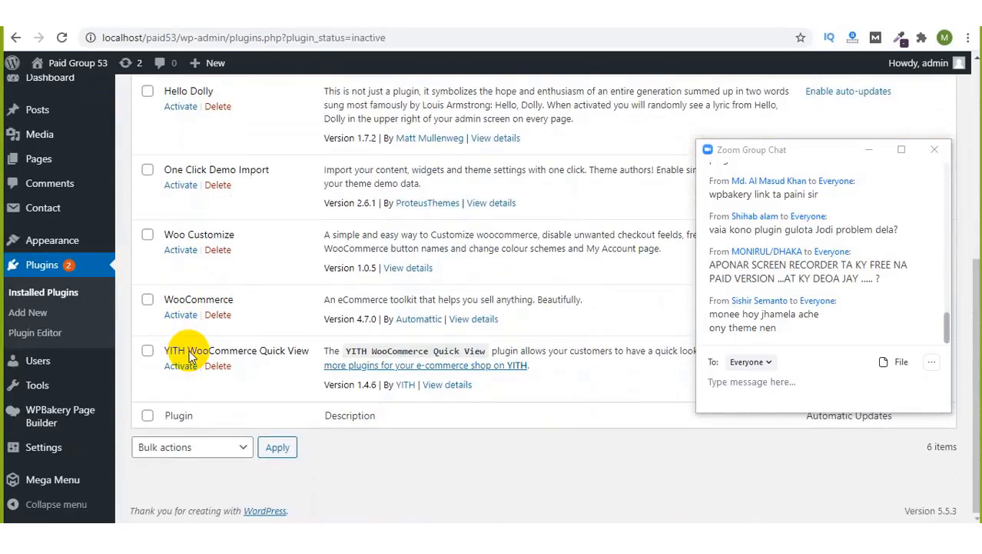
pyautogui.scroll(3, 230, 323)
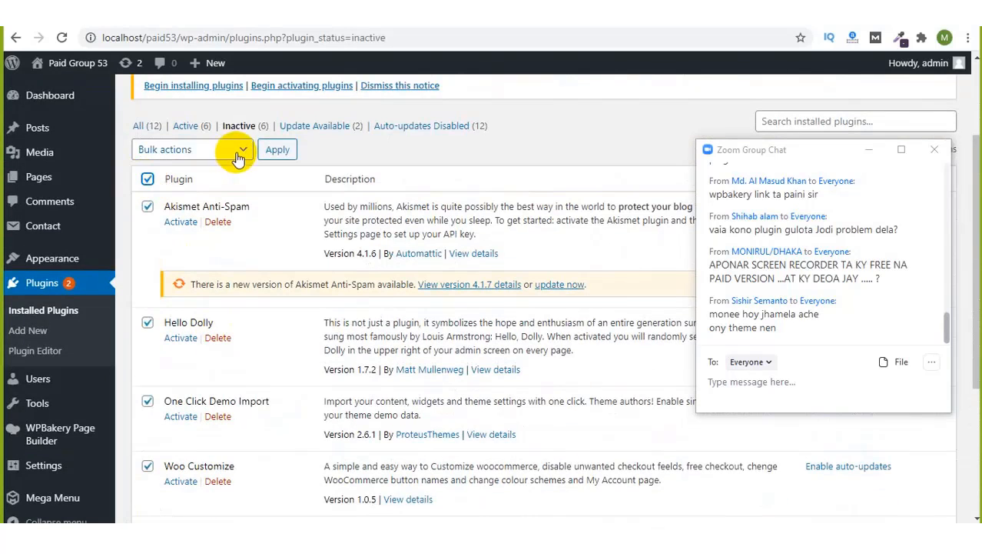
pyautogui.click(196, 150)
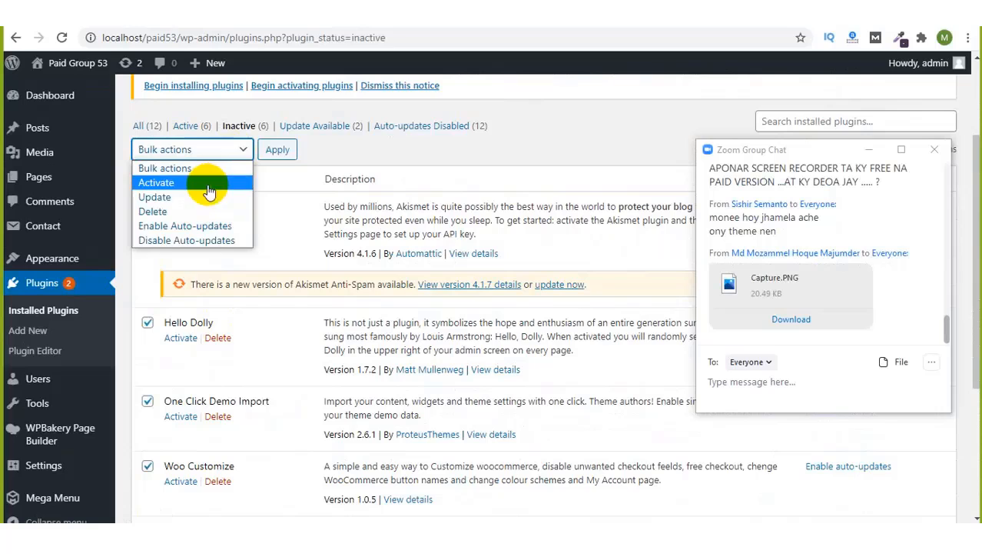
pyautogui.click(208, 184)
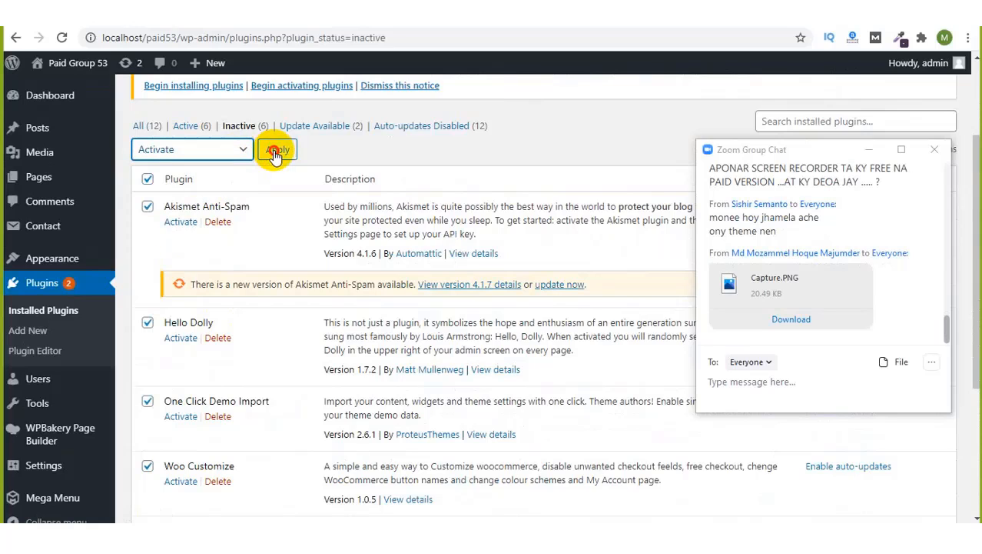
pyautogui.click(275, 152)
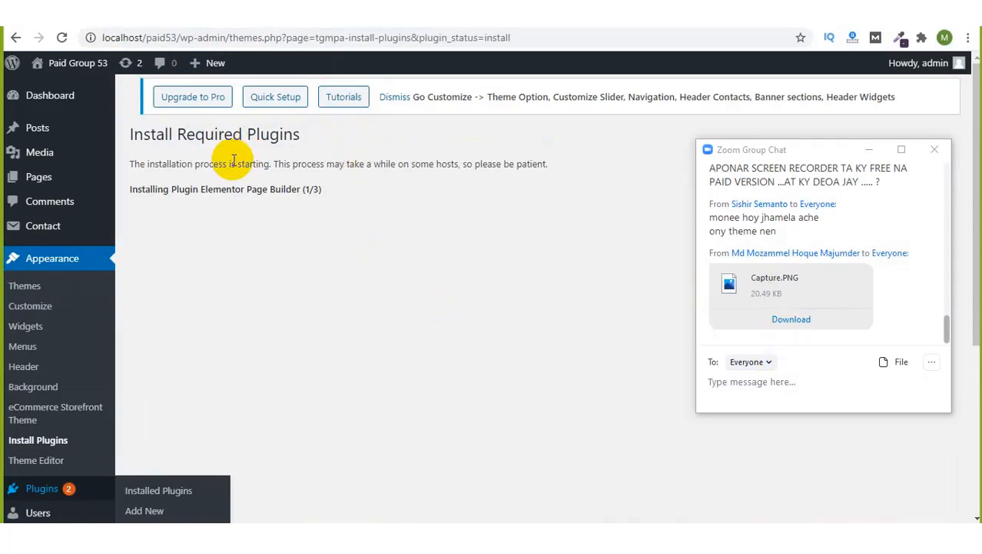
# Step: Reload the Install Plugins tab, minimize the meeting chat, and read the inactive-plugins notice
pyautogui.moveTo(73, 59)
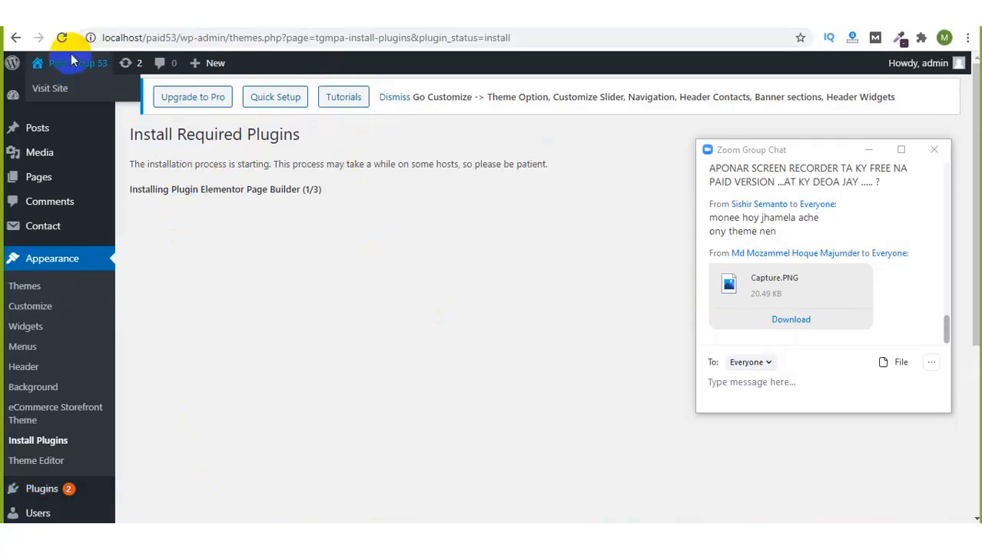
pyautogui.click(62, 37)
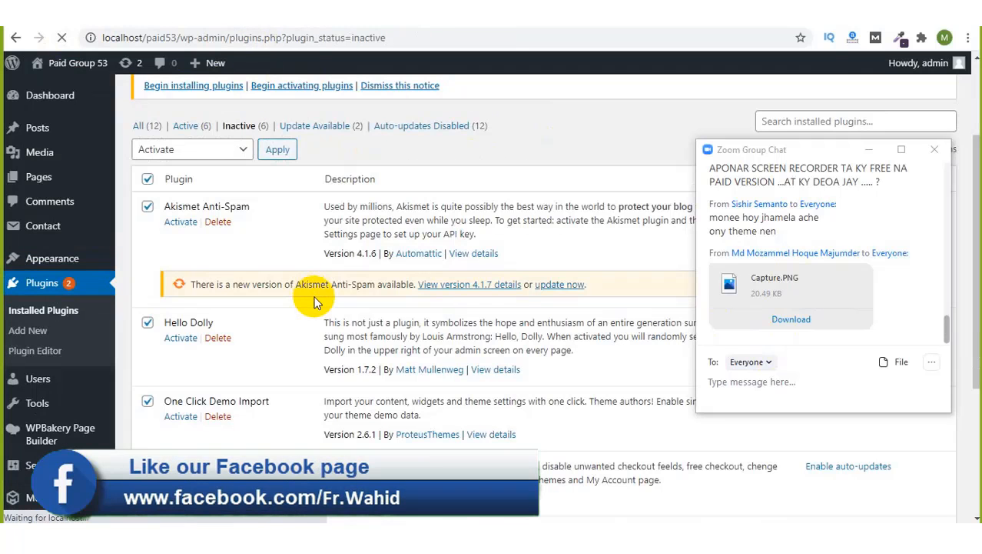
pyautogui.scroll(-3, 313, 301)
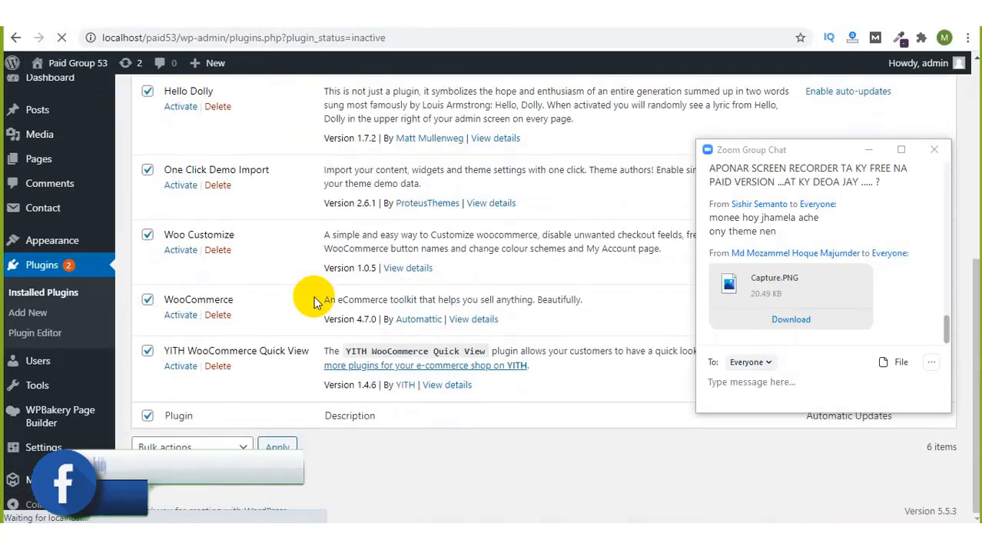
pyautogui.scroll(5, 314, 301)
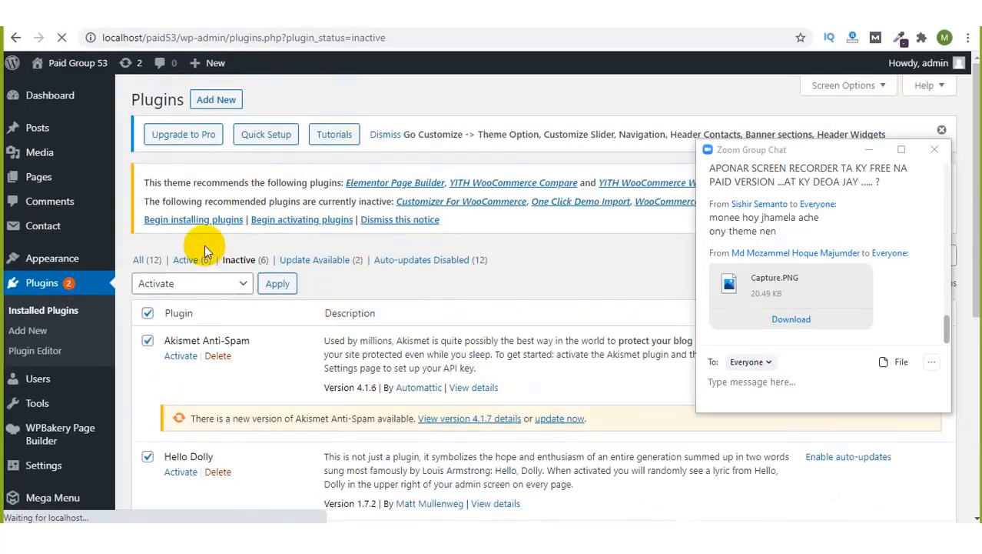
pyautogui.click(867, 151)
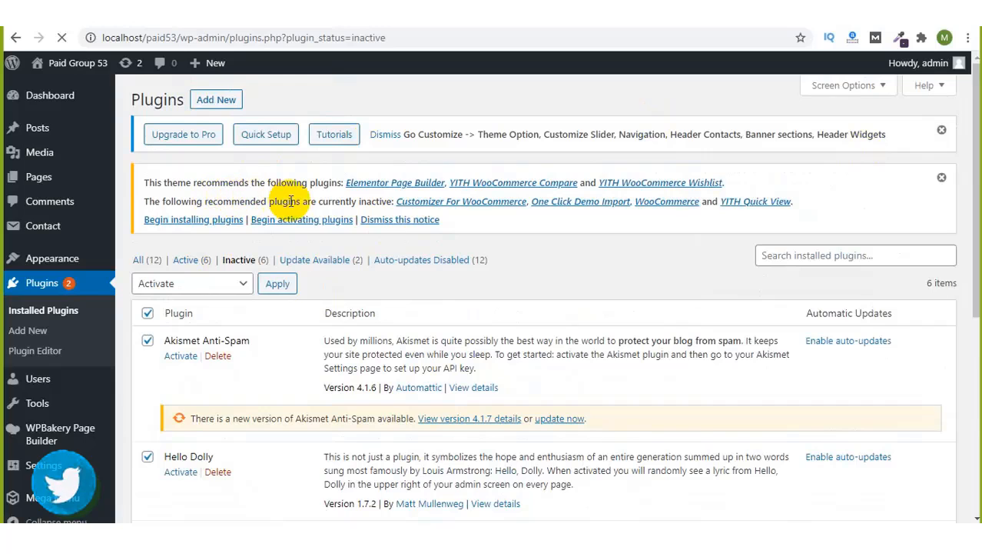
pyautogui.moveTo(382, 202); pyautogui.dragTo(163, 197)
pyautogui.click(163, 197)
pyautogui.scroll(-1, 506, 314)
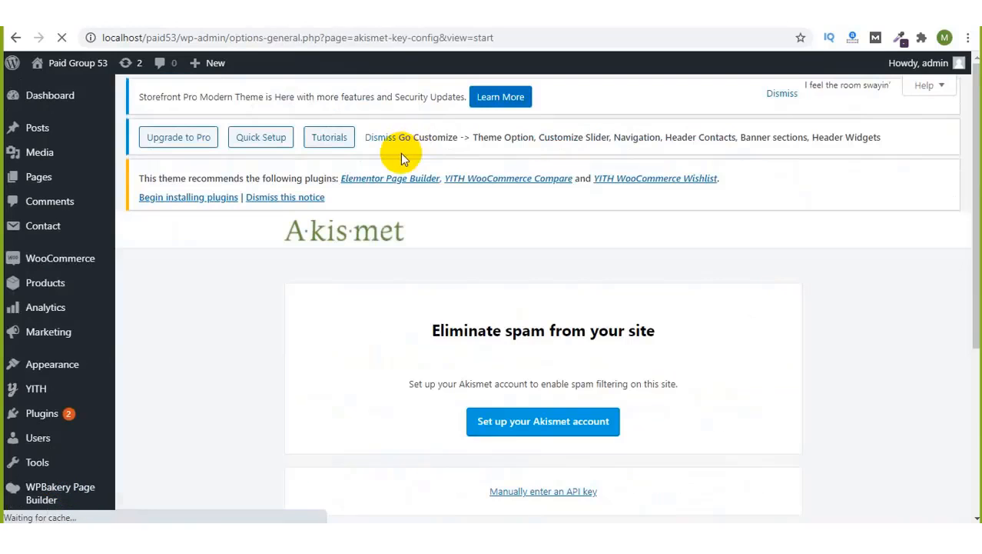
pyautogui.scroll(-2, 435, 230)
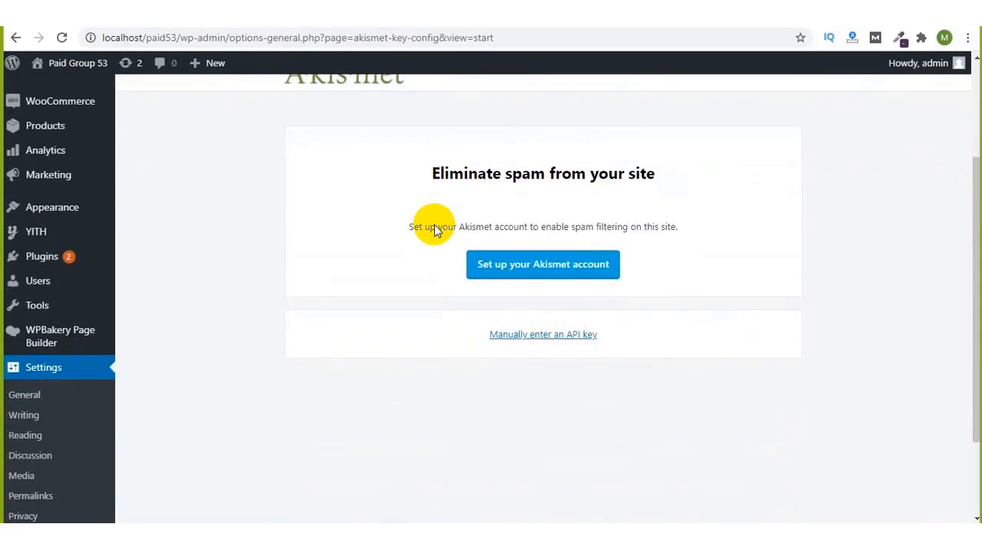
pyautogui.scroll(2, 435, 230)
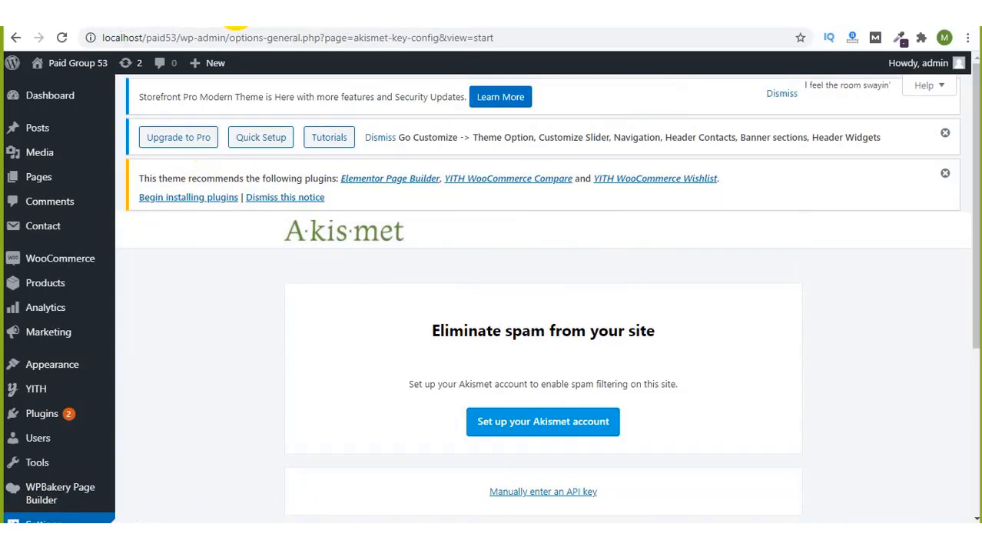
pyautogui.scroll(-2, 259, 285)
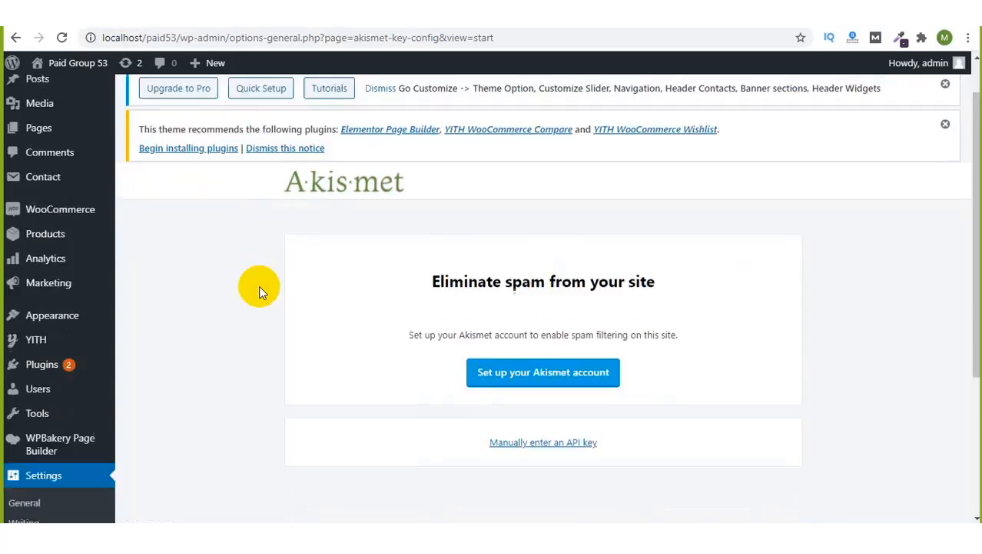
pyautogui.scroll(2, 258, 285)
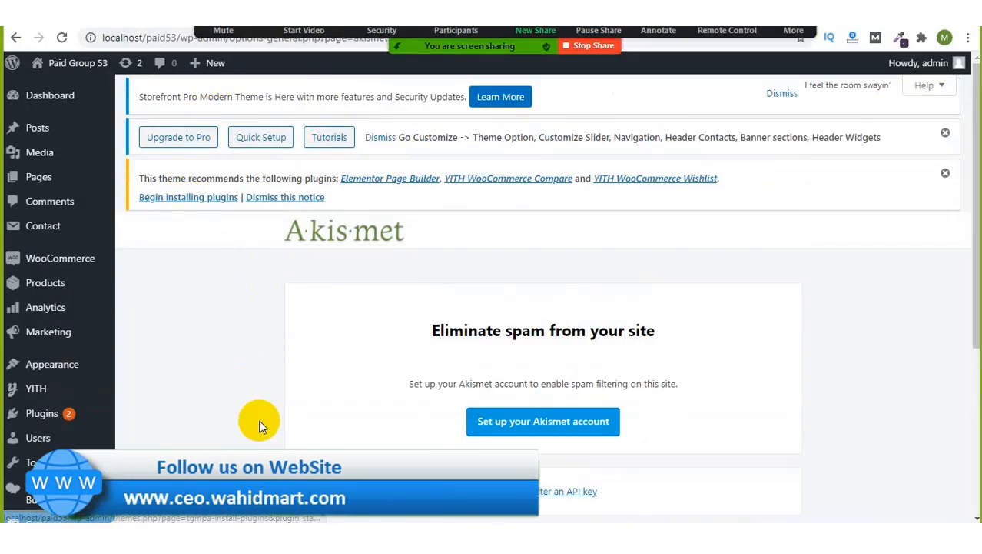
pyautogui.moveTo(76, 427)
pyautogui.scroll(-1, 77, 427)
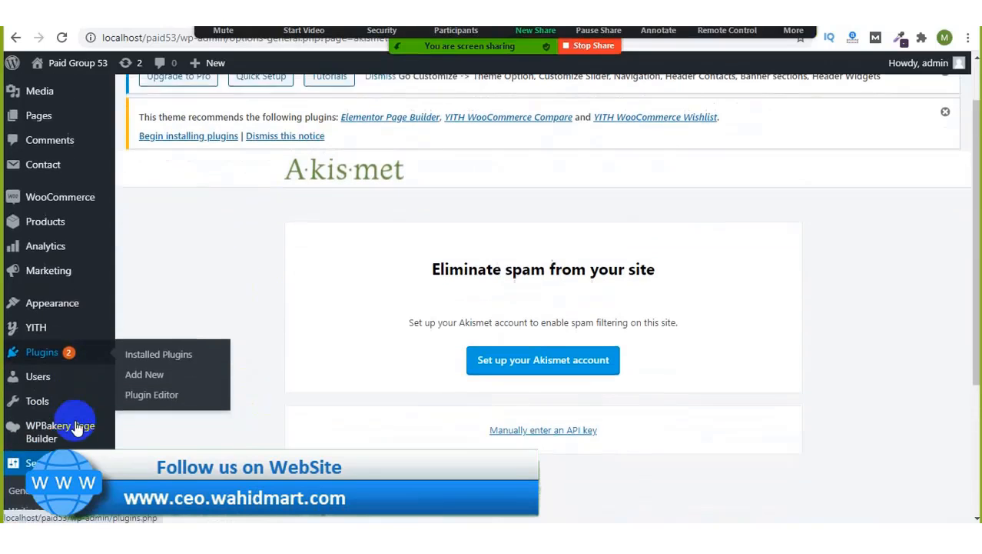
pyautogui.moveTo(72, 185)
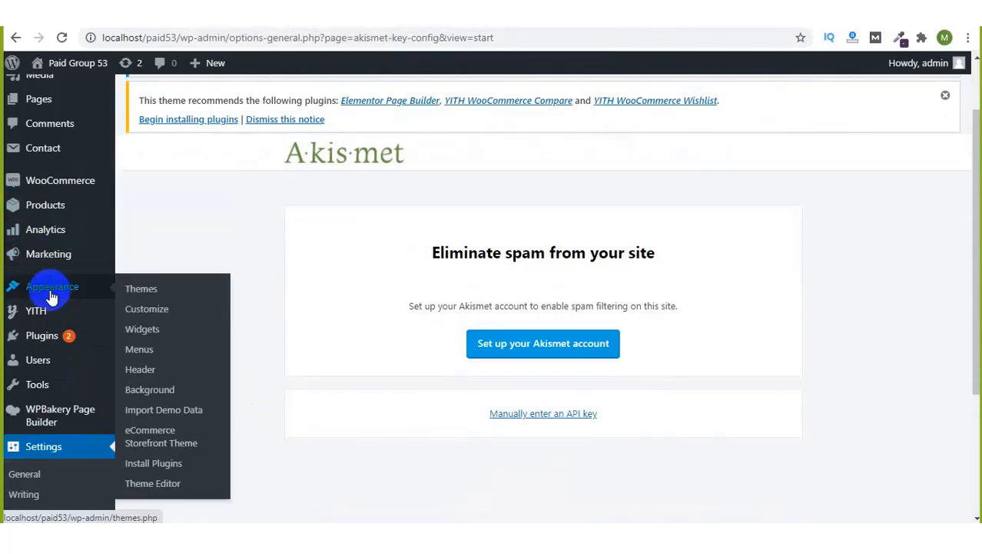
# Step: Go to Appearance > Import Demo Data in the admin sidebar
pyautogui.moveTo(33, 286)
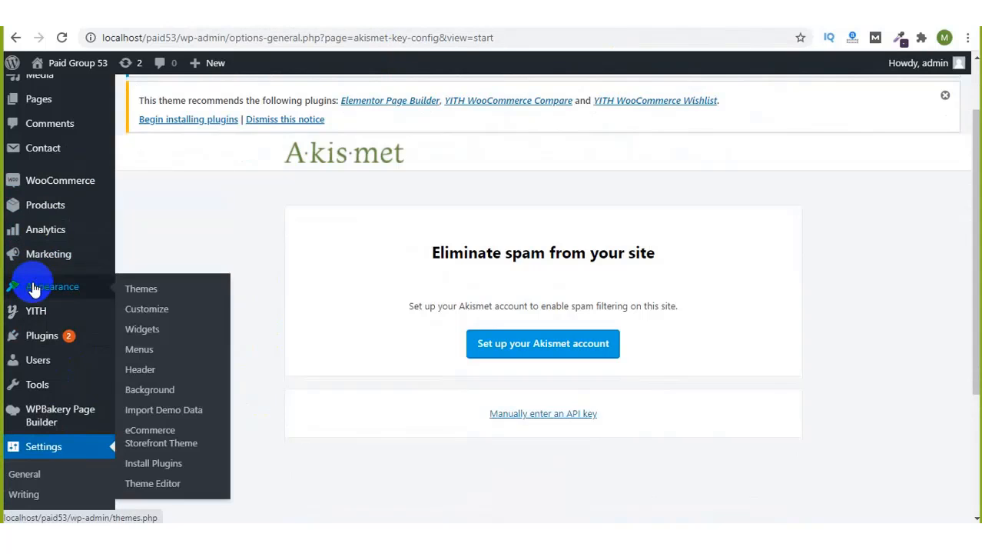
pyautogui.click(147, 415)
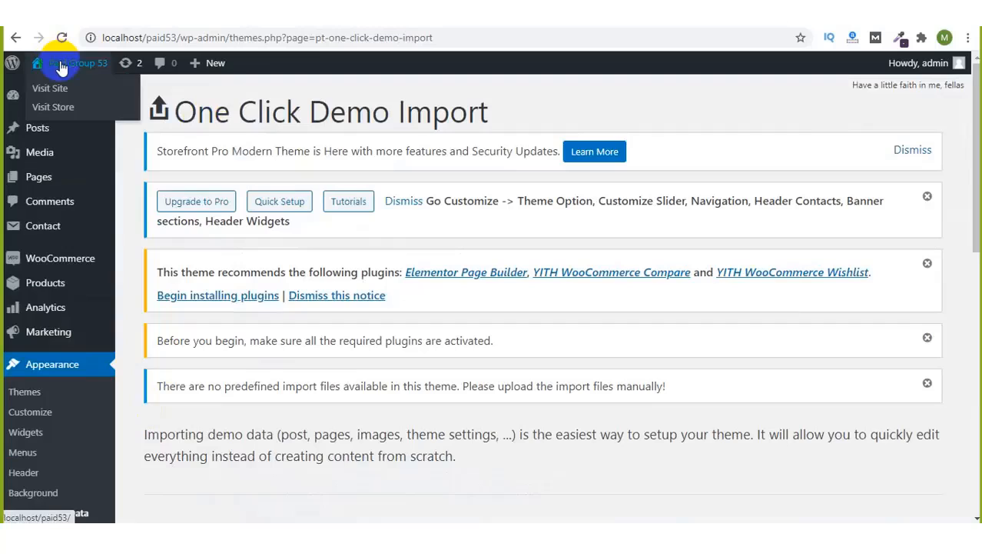
# Step: Open the localhost/paid53 home page in a new tab and scroll through its storefront layout
pyautogui.rightClick(62, 68)
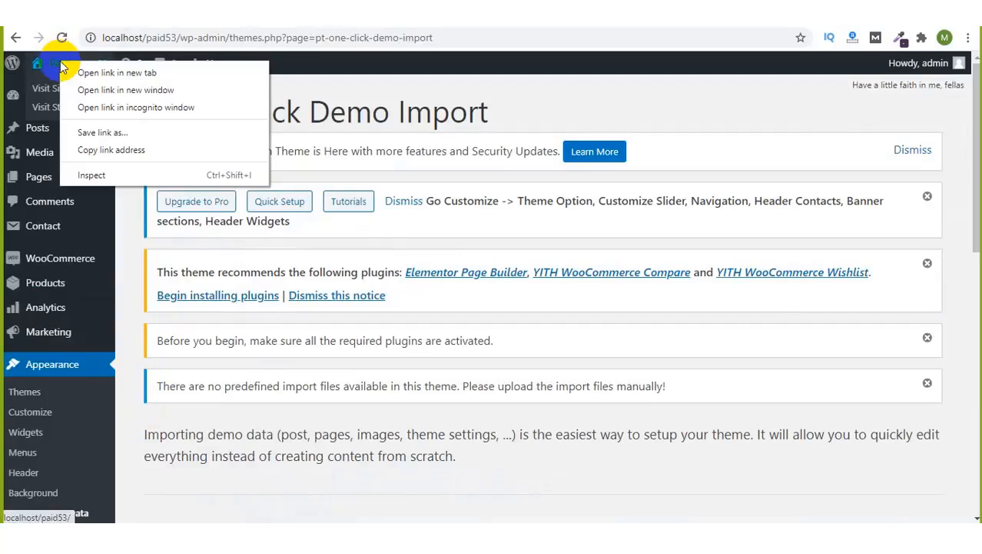
pyautogui.click(82, 68)
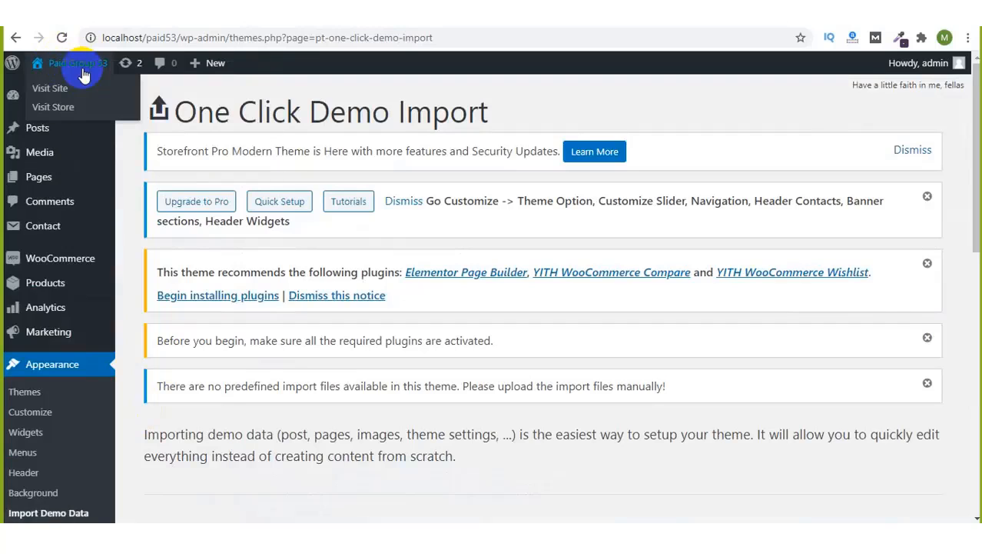
pyautogui.click(373, 28)
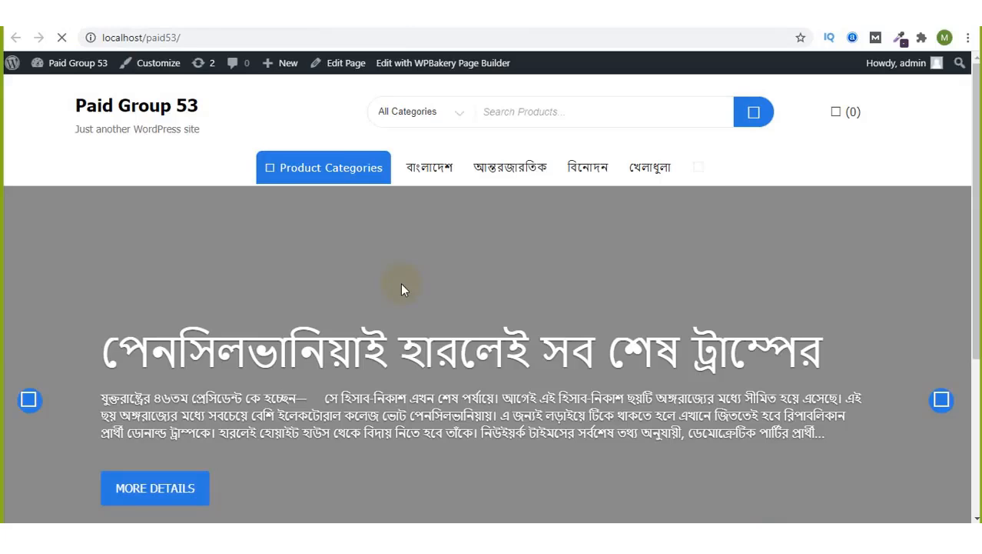
pyautogui.scroll(-3, 401, 289)
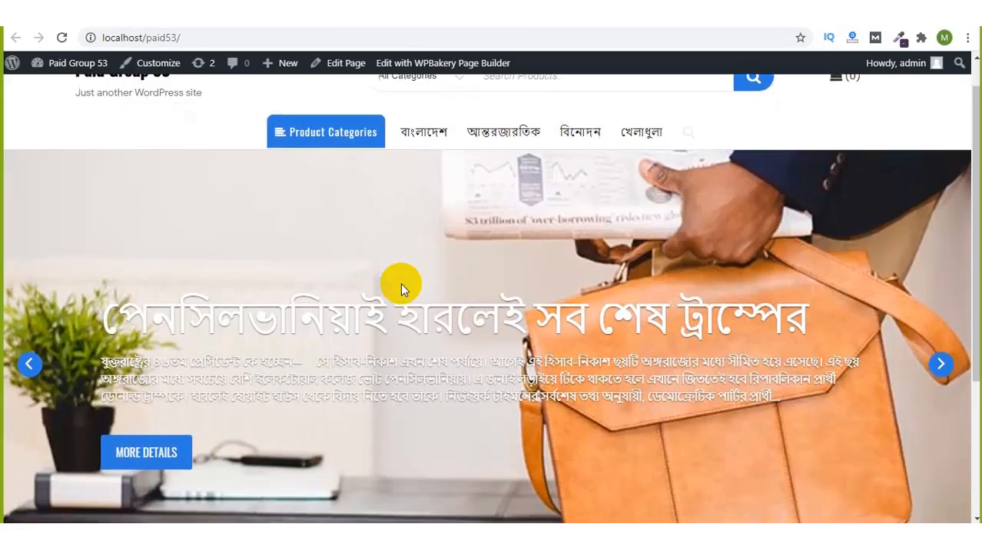
pyautogui.scroll(3, 400, 282)
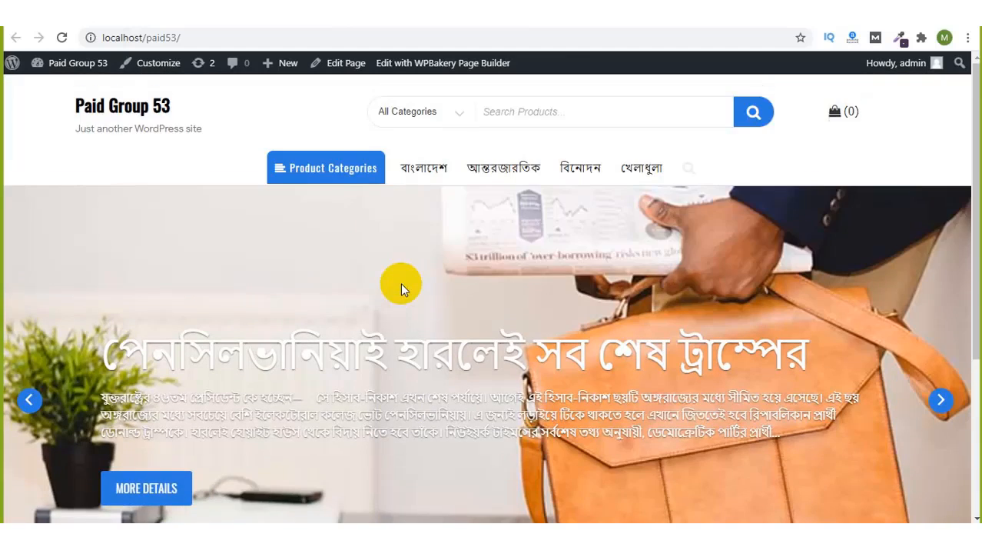
pyautogui.scroll(-3, 401, 282)
pyautogui.scroll(3, 400, 282)
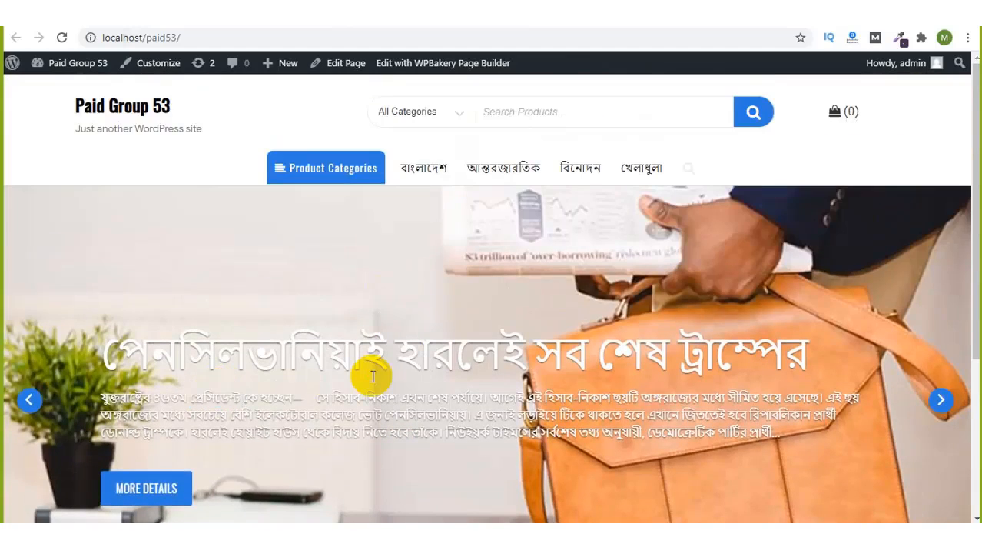
pyautogui.scroll(-3, 373, 376)
pyautogui.scroll(3, 373, 372)
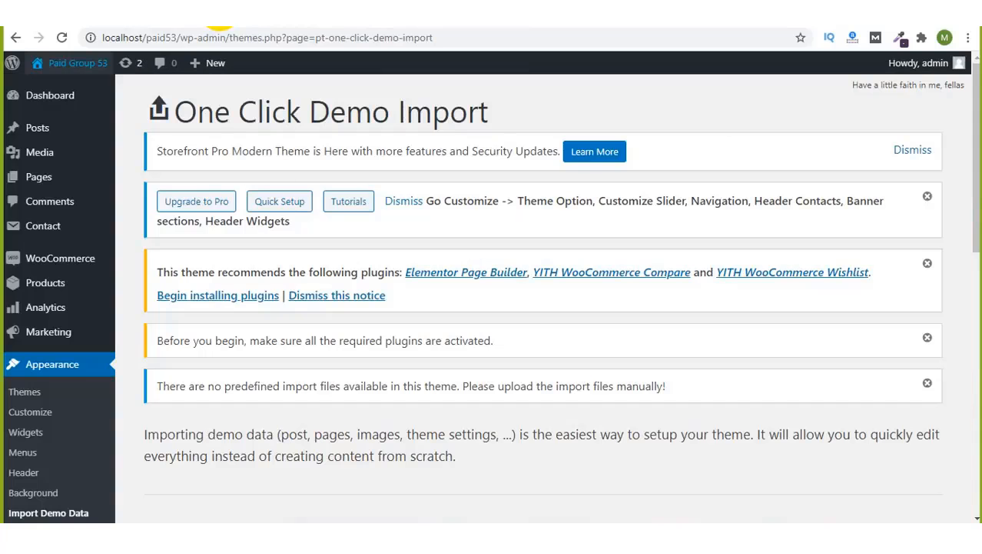
# Step: Scroll down the One Click Demo Import page and click Import Demo Data
pyautogui.scroll(-3, 342, 319)
pyautogui.scroll(-4, 342, 319)
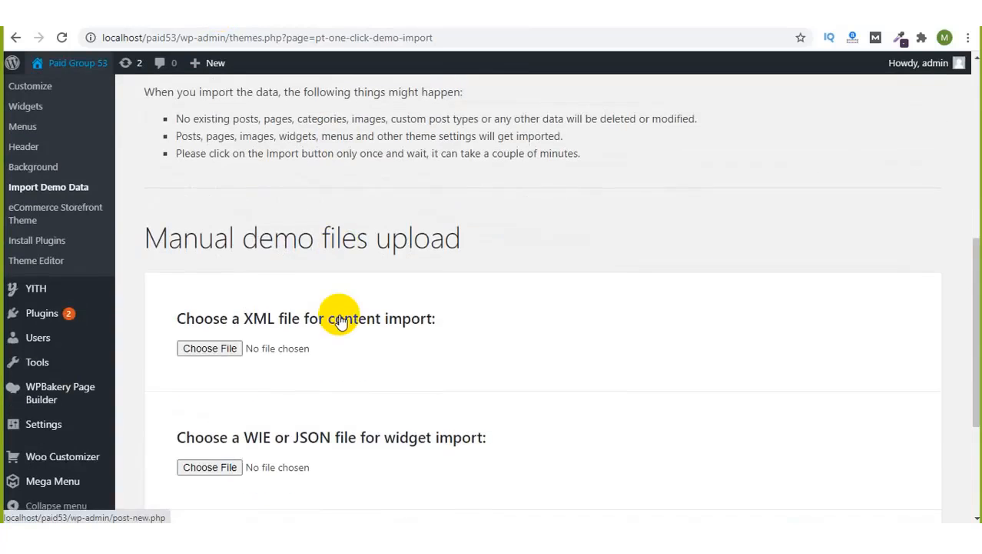
pyautogui.scroll(1, 342, 319)
pyautogui.scroll(-1, 342, 319)
pyautogui.scroll(-3, 342, 319)
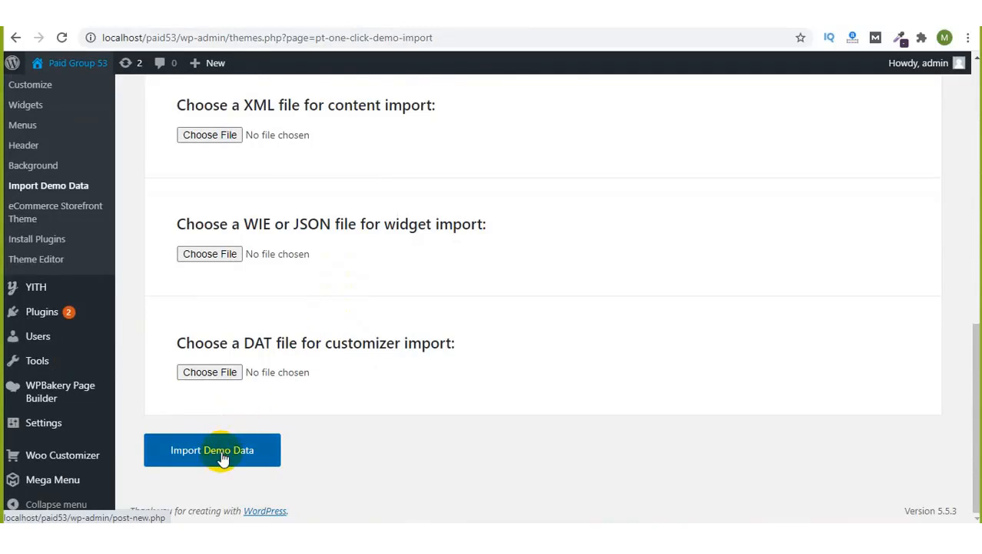
pyautogui.click(222, 459)
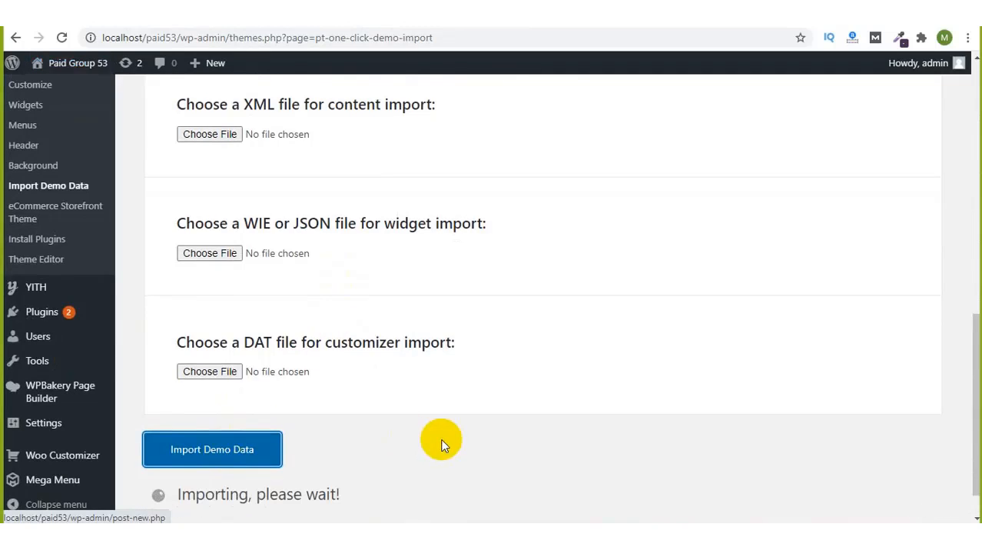
# Step: Scroll through the manual XML, widget and customizer file upload fields
pyautogui.scroll(-1, 443, 445)
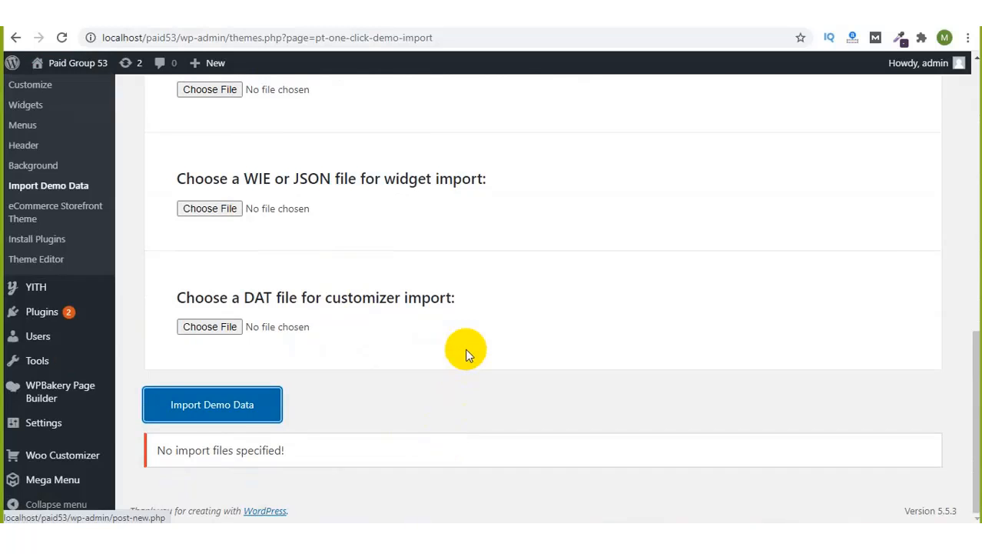
pyautogui.scroll(5, 465, 351)
pyautogui.scroll(3, 465, 353)
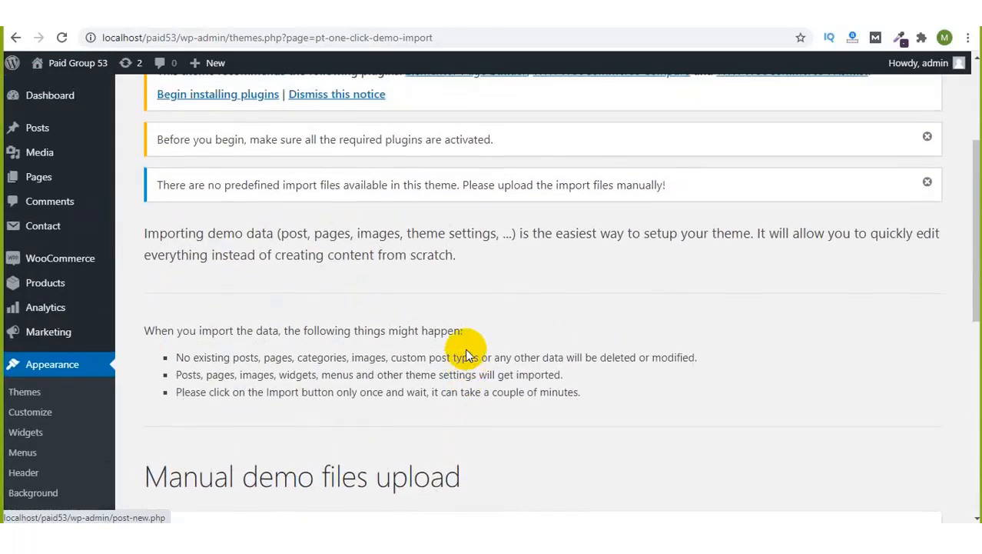
pyautogui.scroll(1, 465, 352)
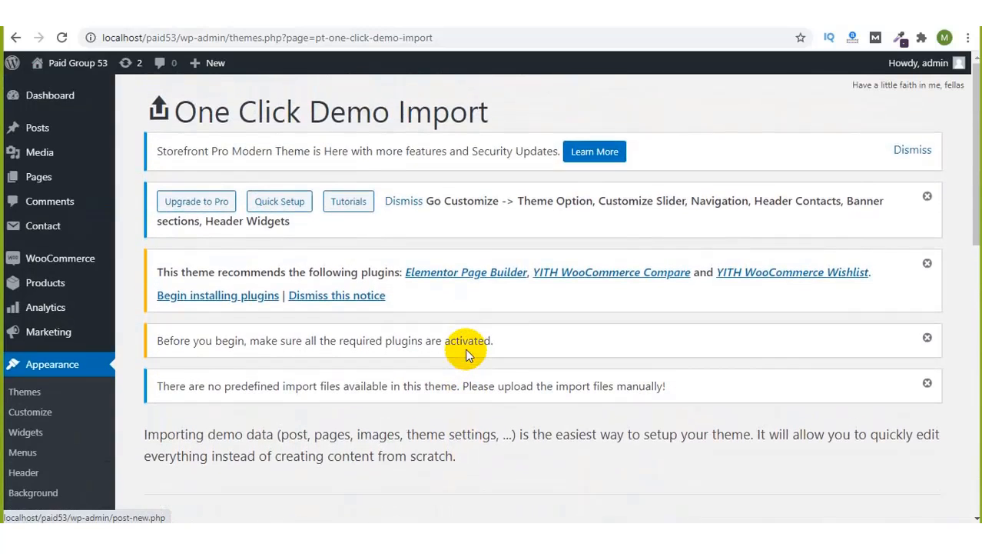
pyautogui.scroll(-1, 465, 348)
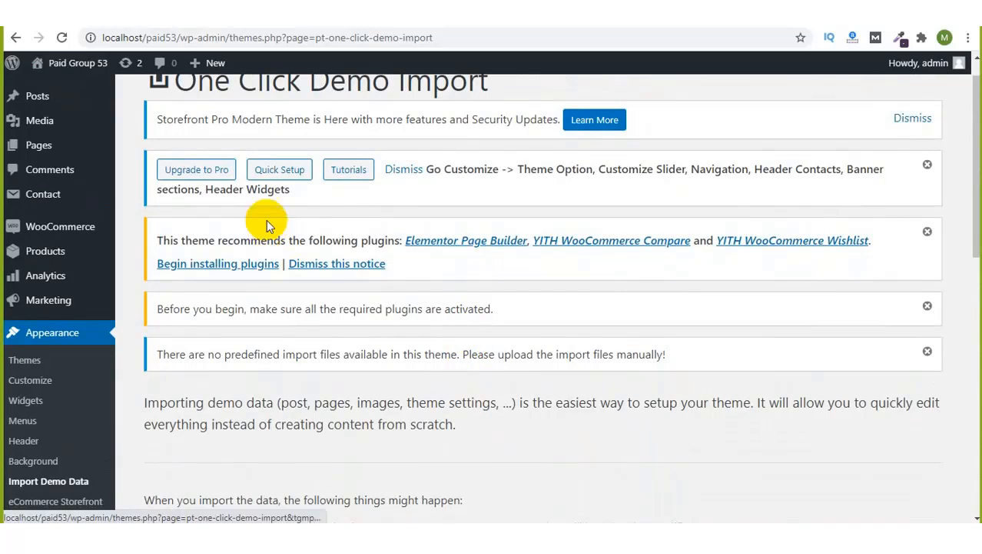
pyautogui.scroll(-1, 511, 367)
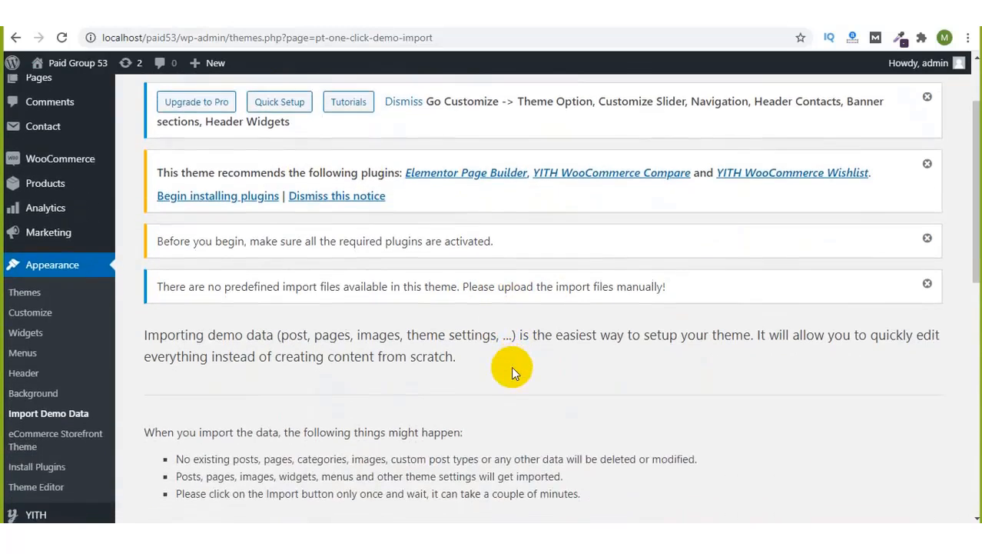
pyautogui.scroll(-2, 512, 366)
pyautogui.scroll(-2, 331, 392)
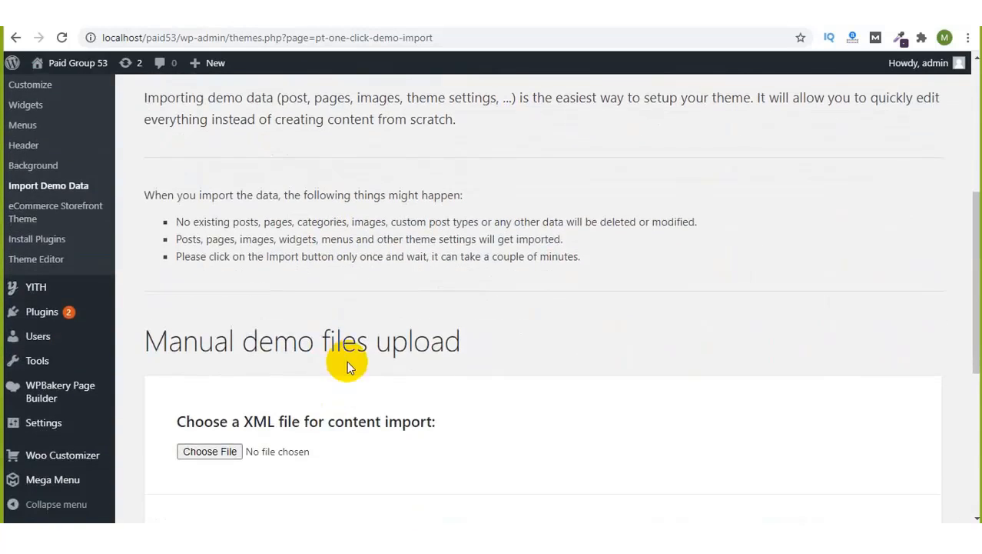
pyautogui.scroll(-3, 406, 402)
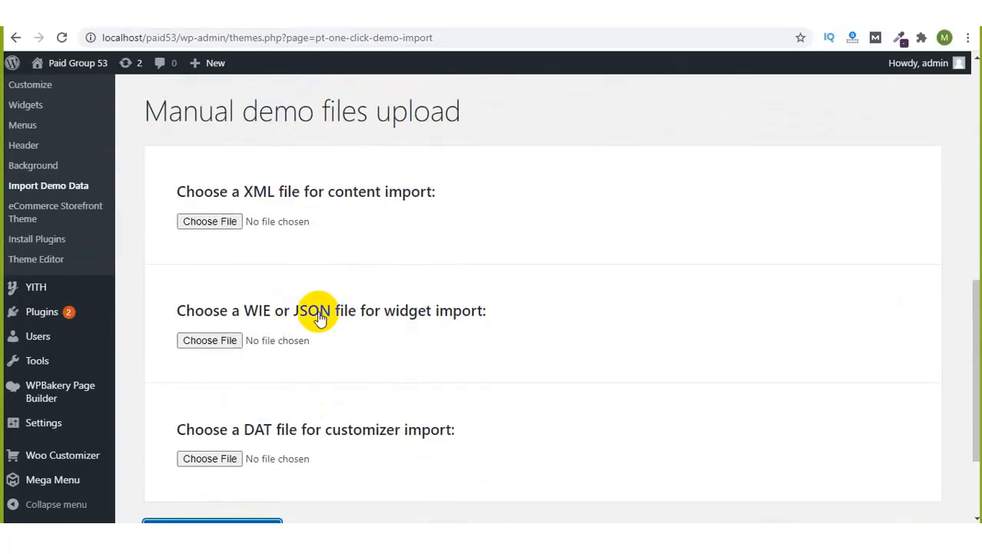
pyautogui.scroll(-2, 320, 318)
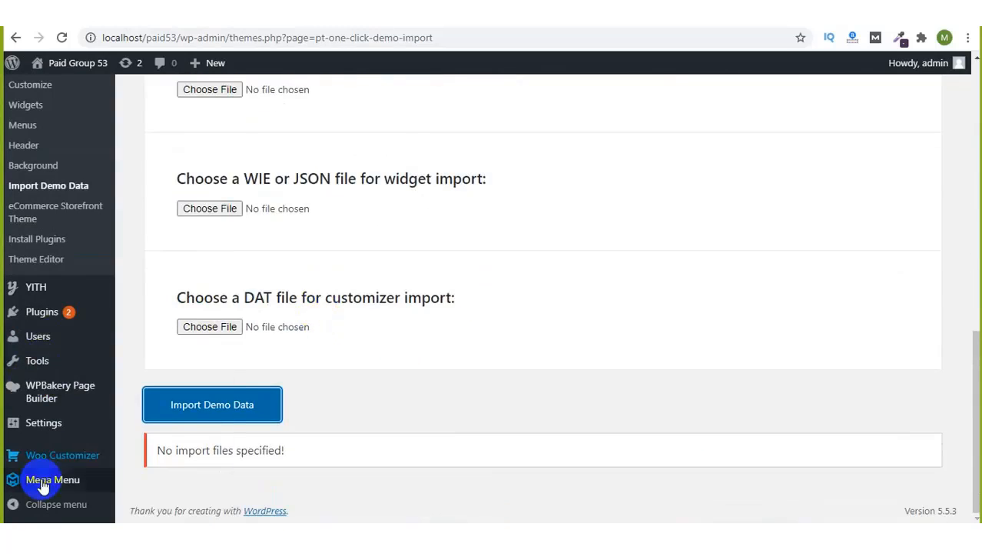
pyautogui.click(62, 429)
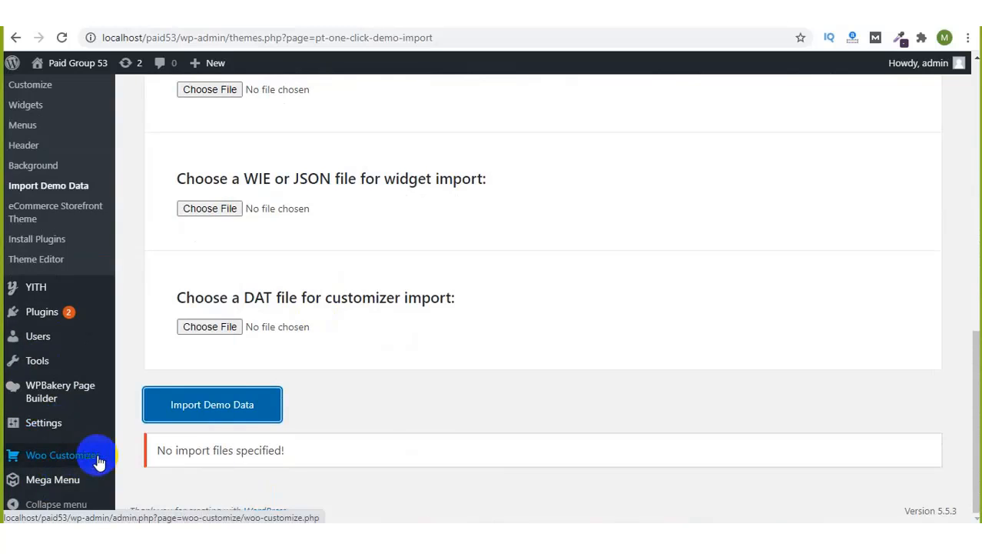
# Step: Scroll back over the One Click Demo Import page toward the top
pyautogui.scroll(2, 98, 462)
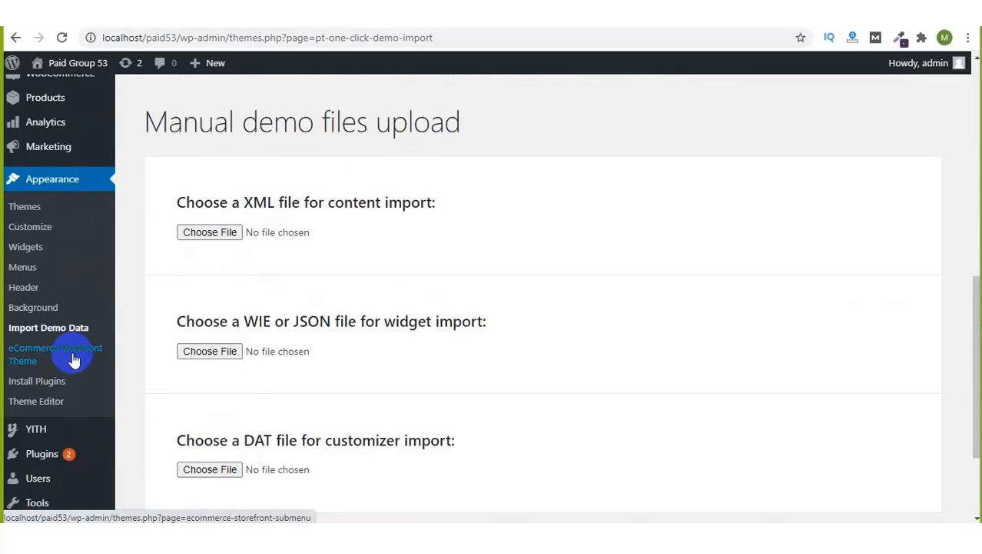
pyautogui.scroll(-2, 318, 296)
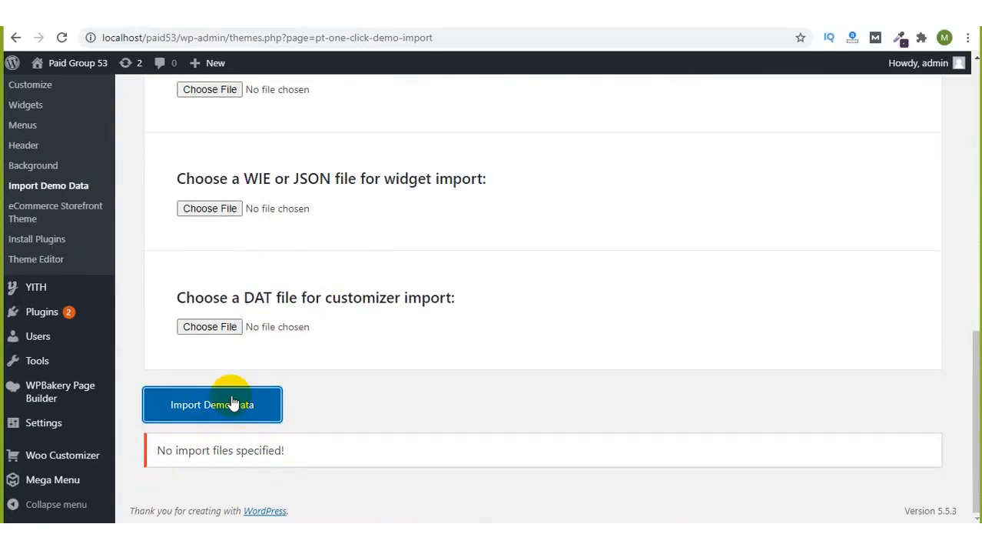
pyautogui.scroll(2, 167, 248)
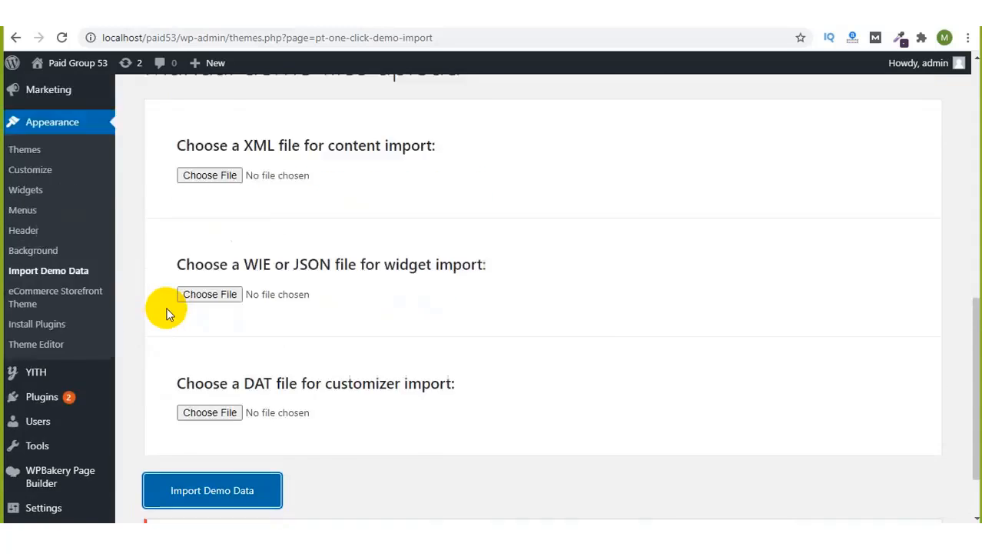
pyautogui.scroll(-1, 324, 268)
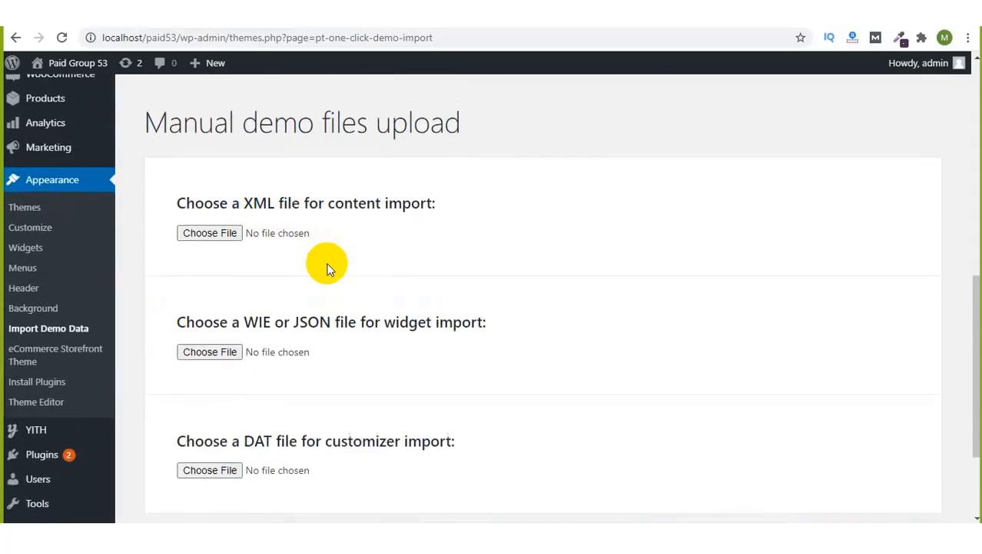
pyautogui.scroll(3, 392, 339)
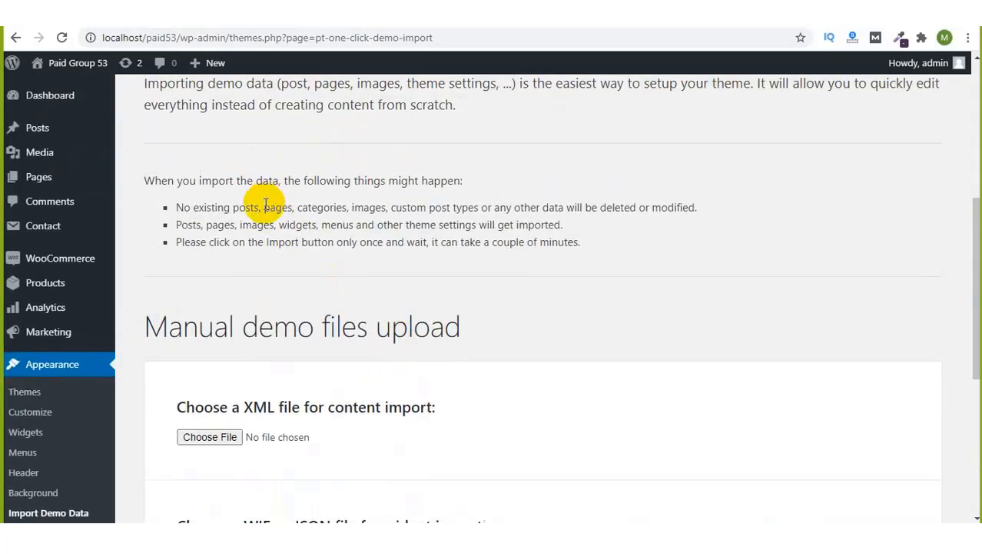
pyautogui.scroll(4, 416, 283)
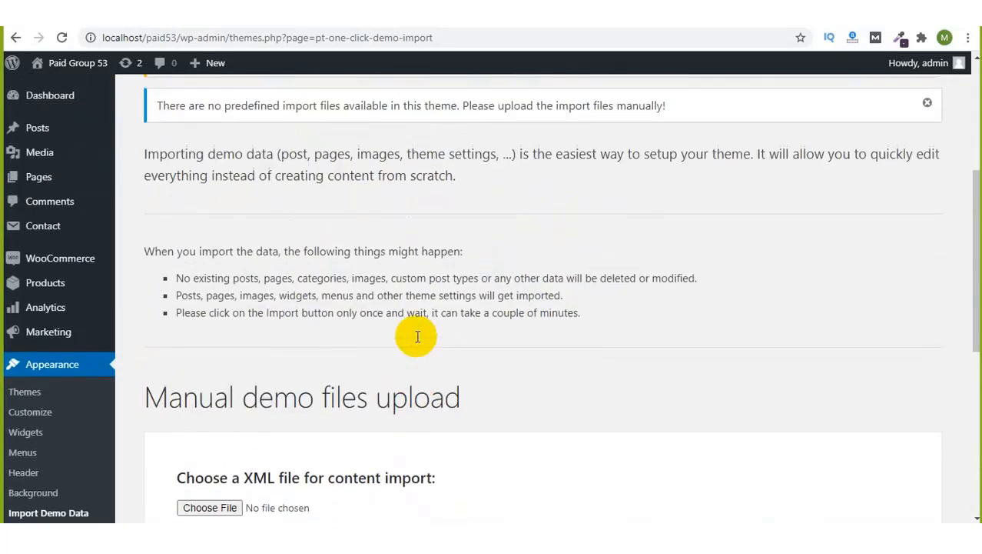
pyautogui.scroll(1, 415, 336)
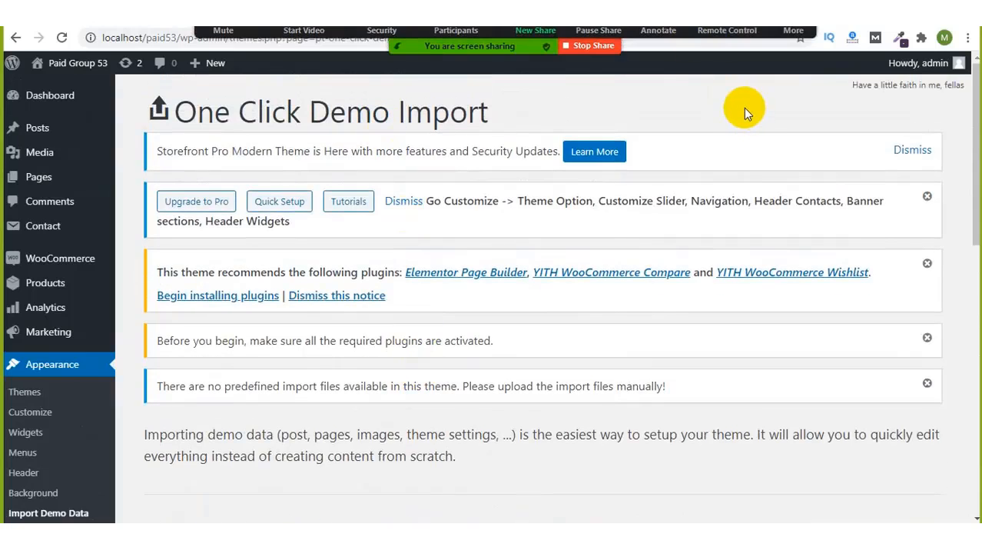
pyautogui.scroll(-2, 498, 278)
pyautogui.scroll(1, 499, 282)
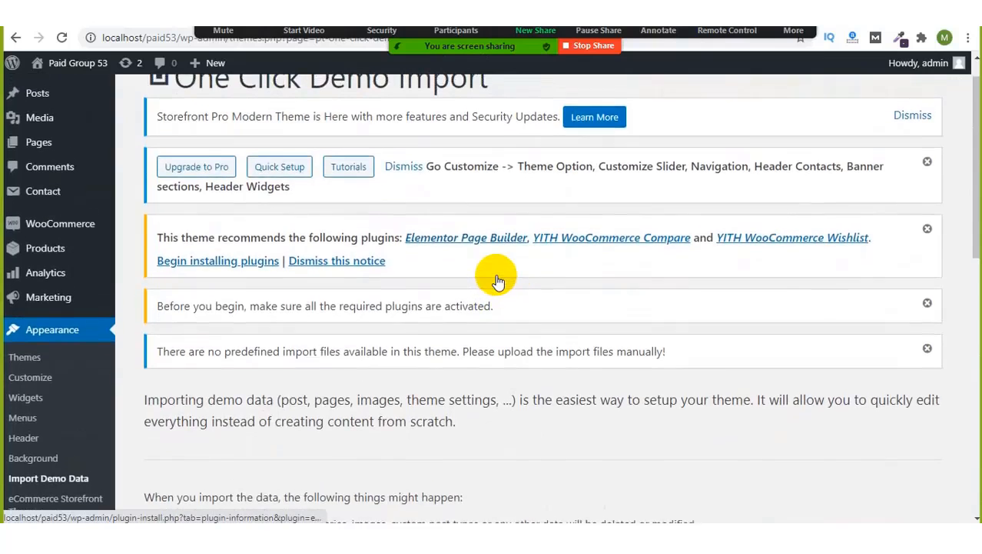
pyautogui.scroll(-1, 498, 282)
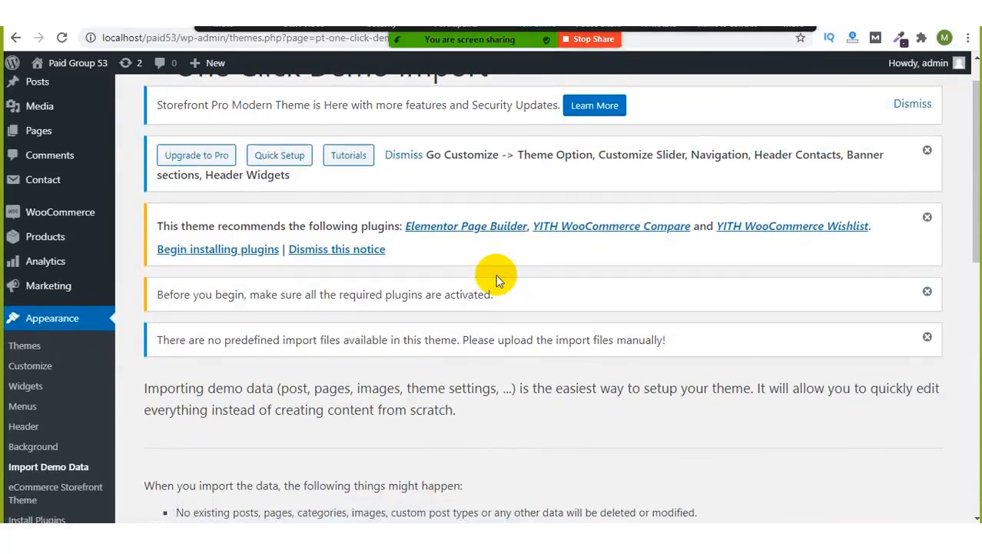
pyautogui.scroll(-4, 498, 254)
pyautogui.scroll(-2, 466, 294)
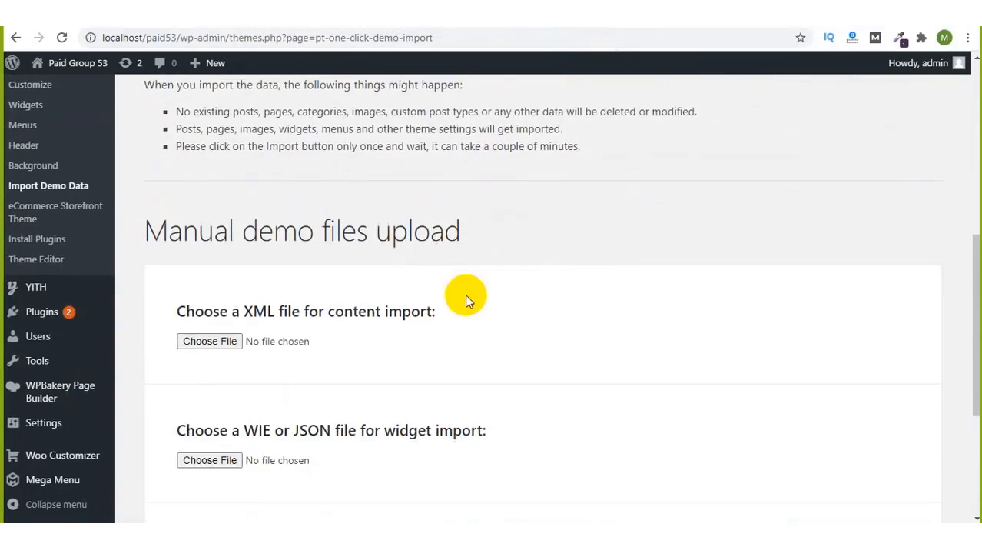
pyautogui.scroll(-1, 341, 330)
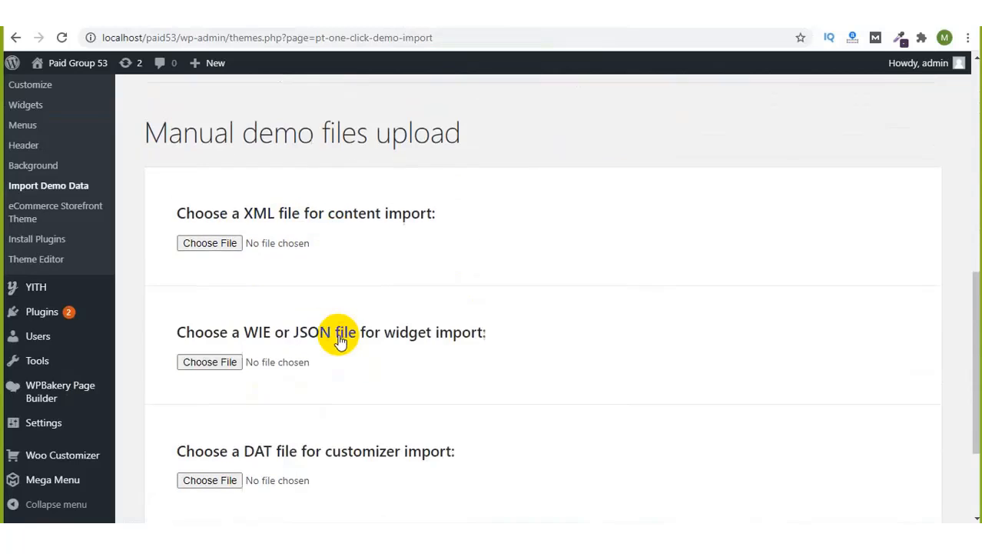
pyautogui.scroll(-2, 362, 456)
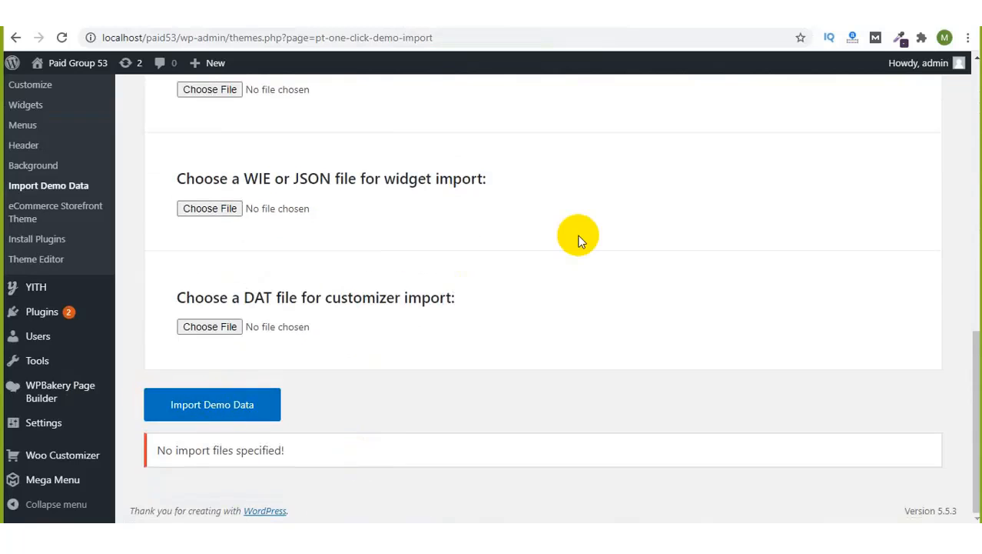
pyautogui.scroll(10, 579, 241)
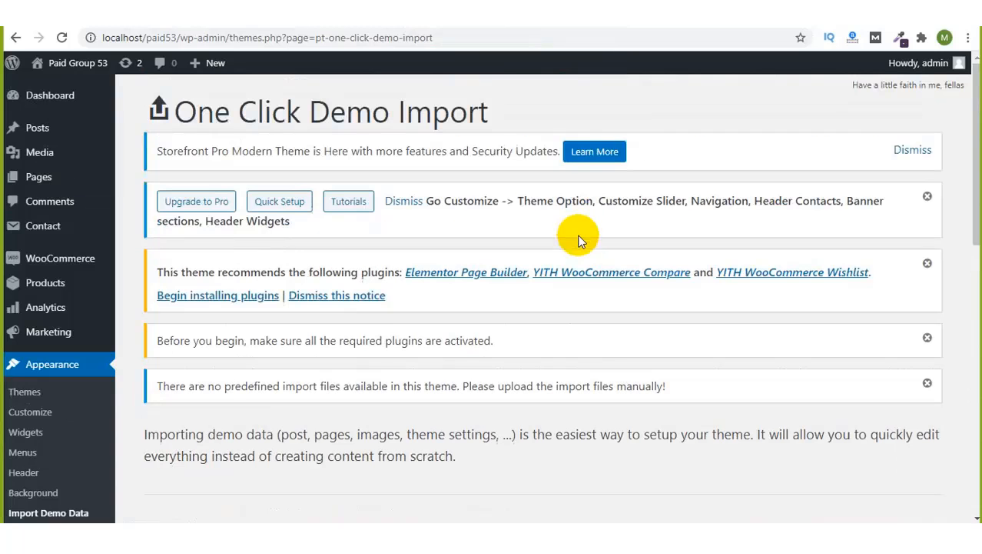
pyautogui.click(715, 23)
# Step: Search Google for 'storefront wordpress theme documentation' using the address-bar suggestion
pyautogui.write('sto')
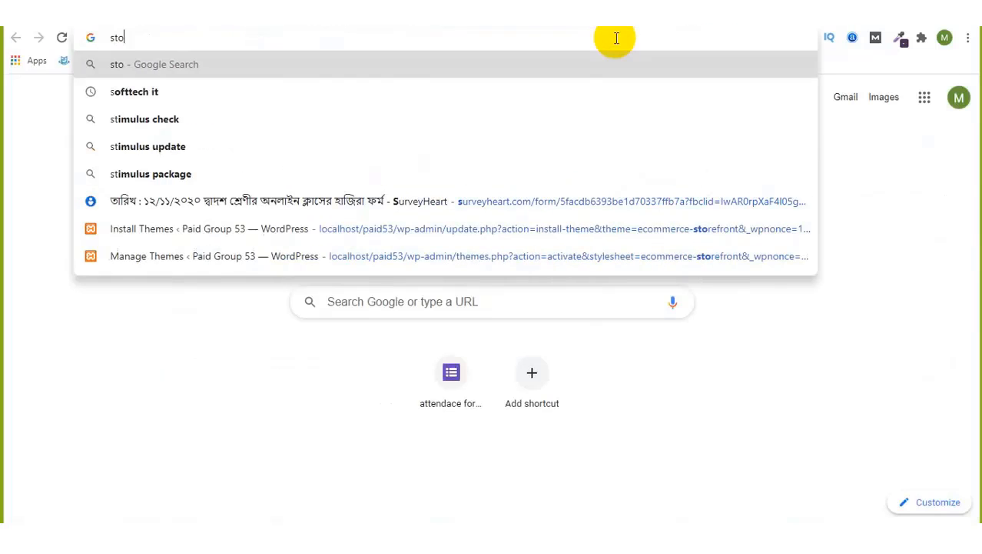
pyautogui.write('refront')
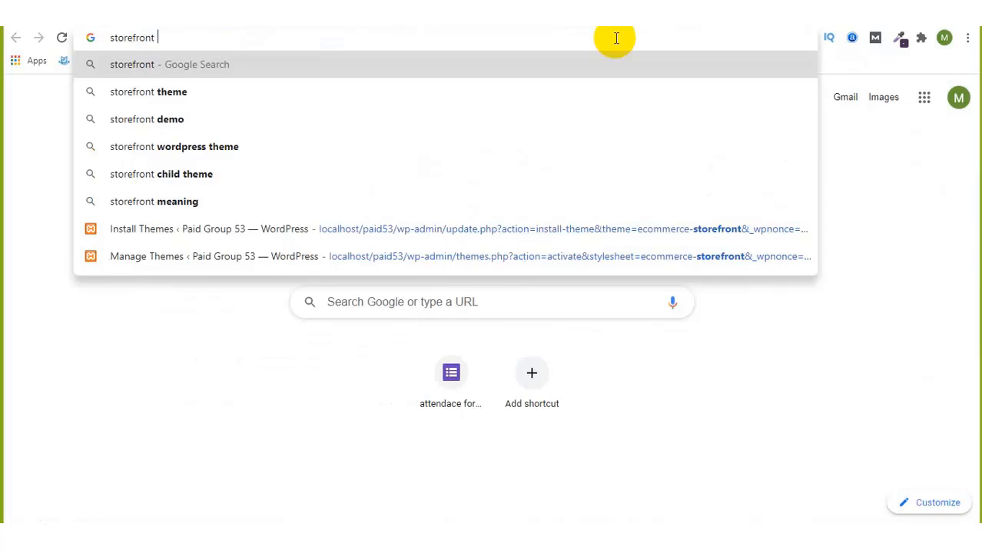
pyautogui.write('wordpress th')
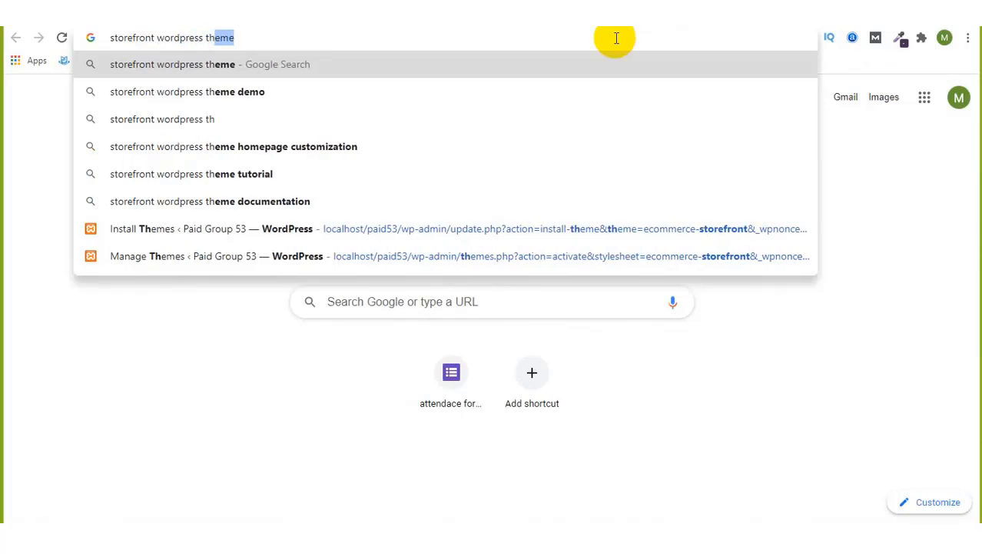
pyautogui.write('eme')
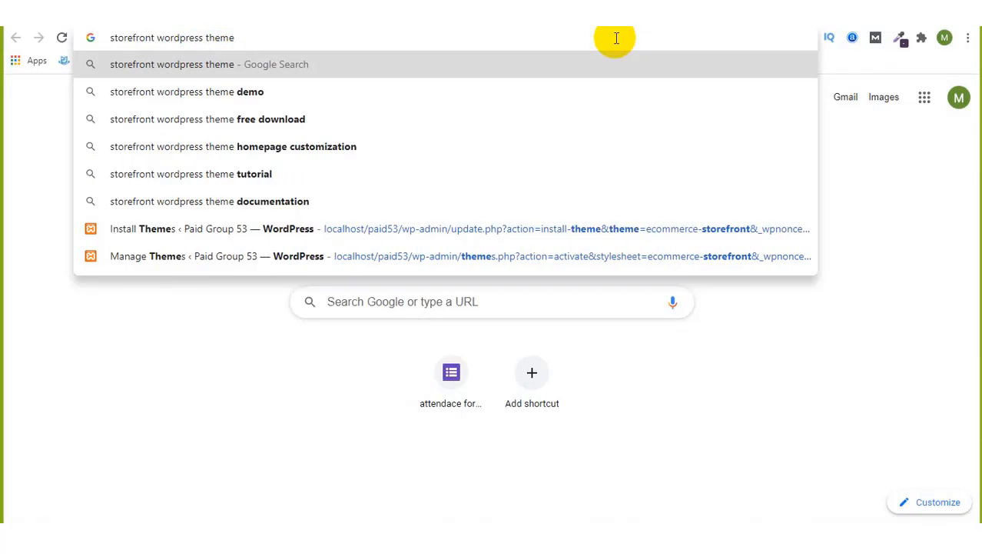
pyautogui.click(329, 200)
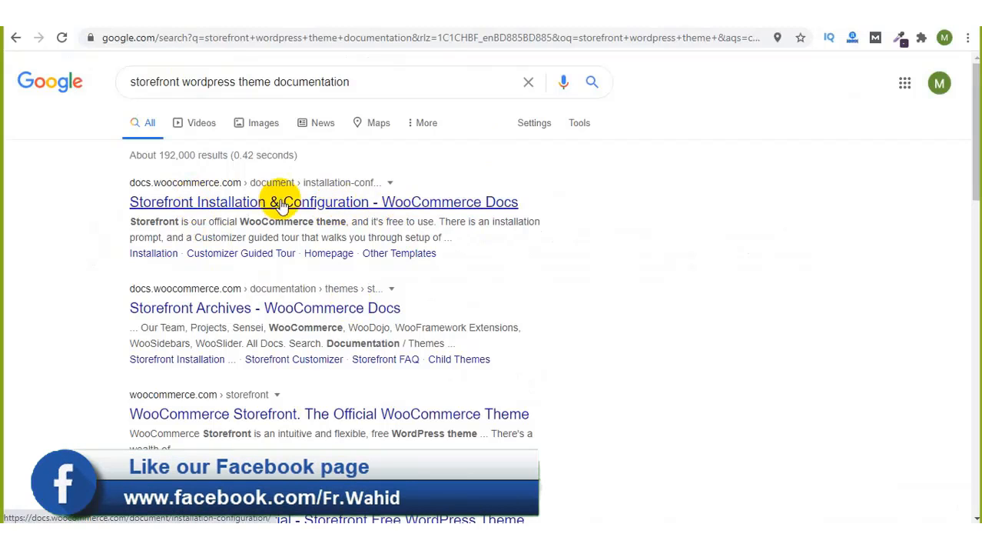
pyautogui.scroll(-2, 292, 203)
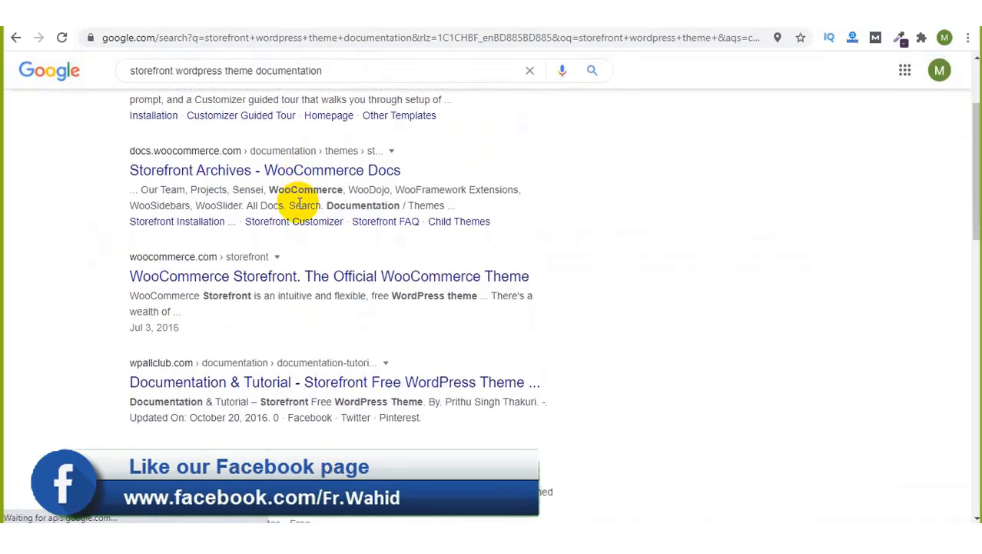
pyautogui.scroll(3, 285, 204)
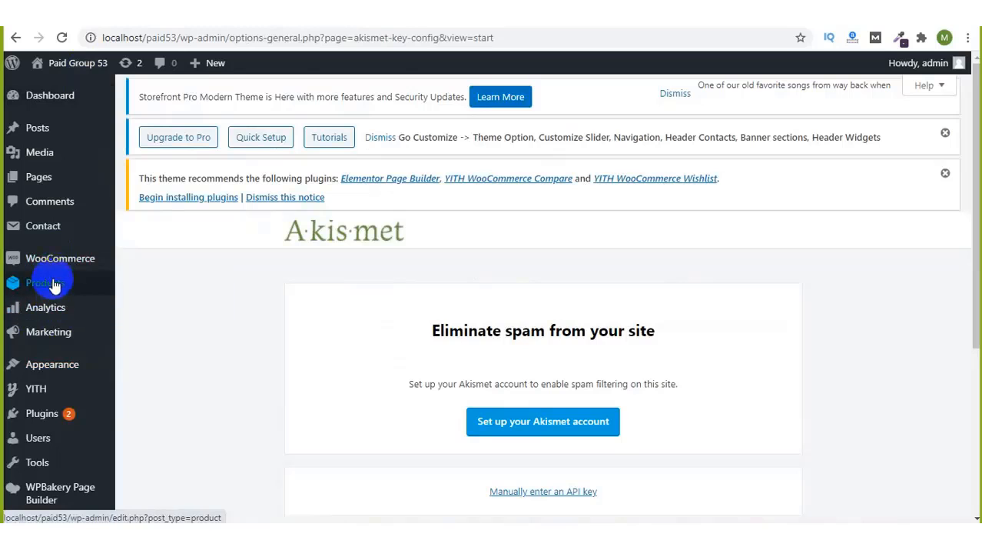
# Step: In Appearance > Themes, open Theme Details for the active Ecommerce Storefront 1.2.2 theme
pyautogui.moveTo(52, 363)
pyautogui.click(143, 289)
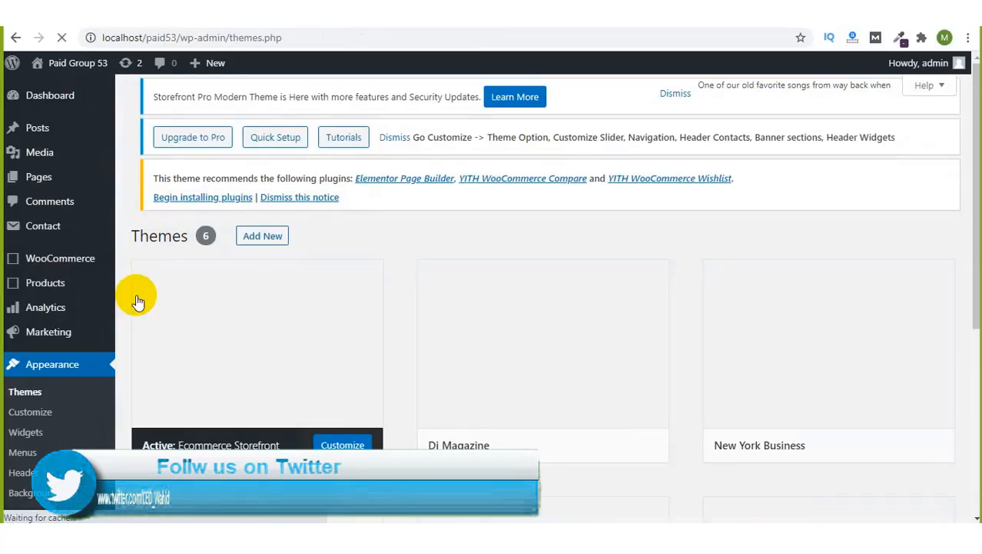
pyautogui.scroll(-2, 350, 406)
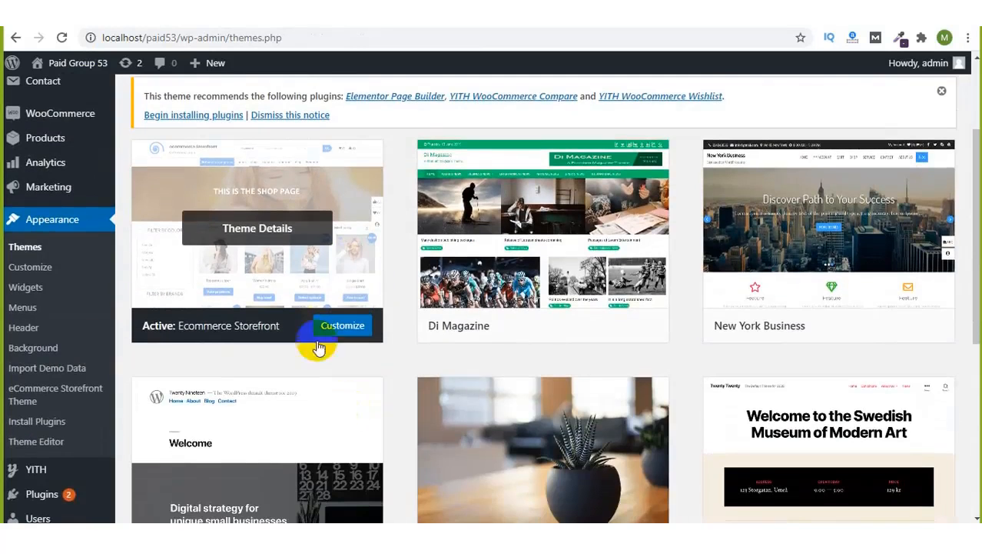
pyautogui.click(275, 231)
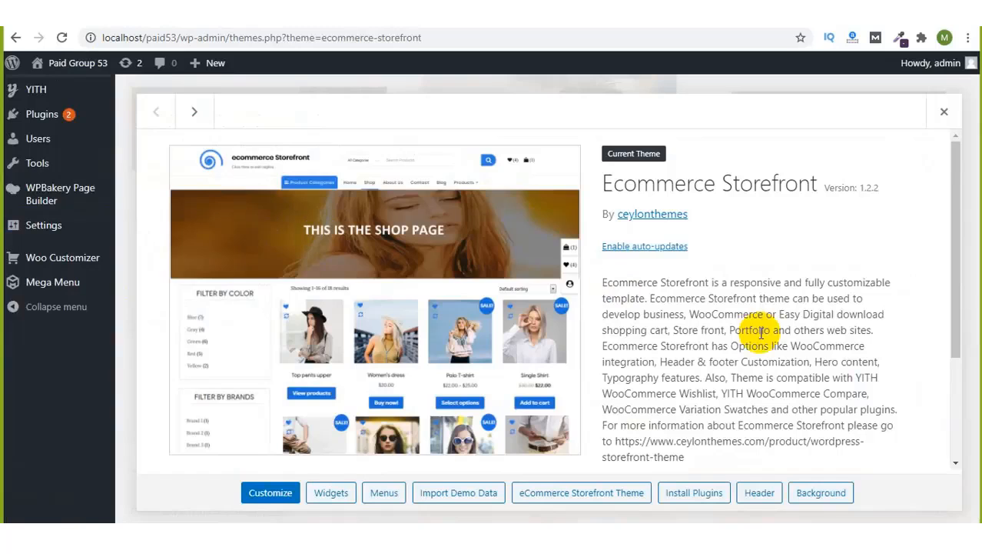
pyautogui.scroll(-2, 765, 335)
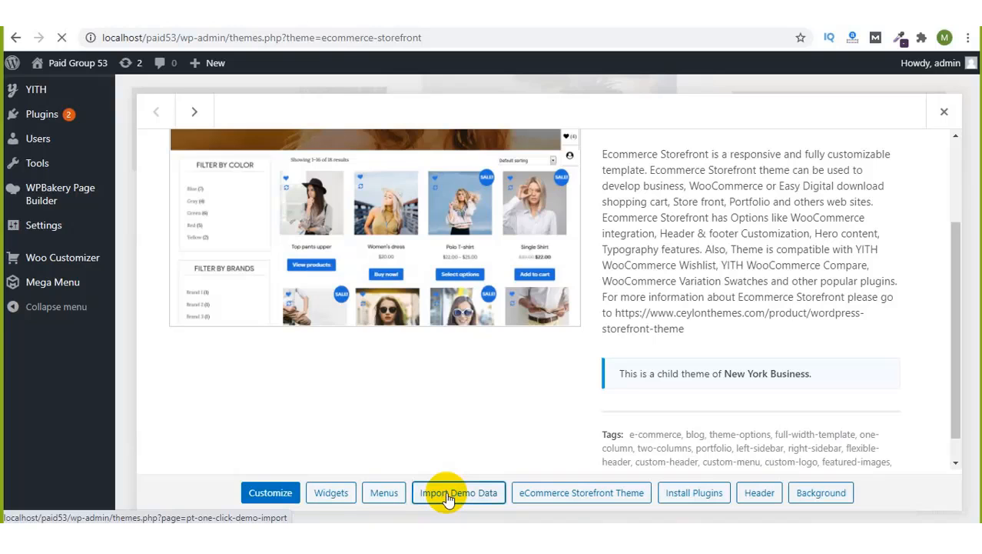
pyautogui.click(448, 498)
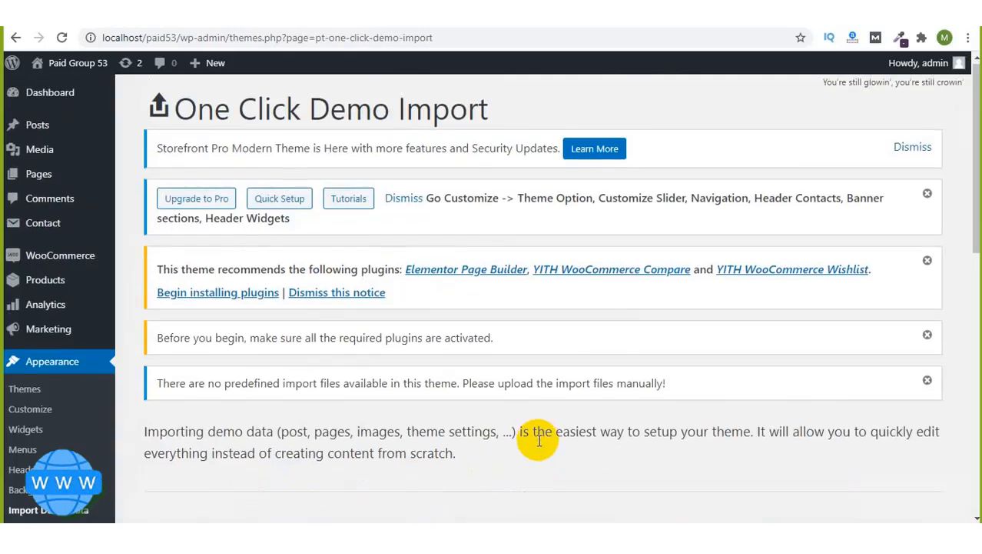
pyautogui.scroll(-5, 539, 444)
pyautogui.scroll(-4, 538, 439)
pyautogui.scroll(8, 537, 439)
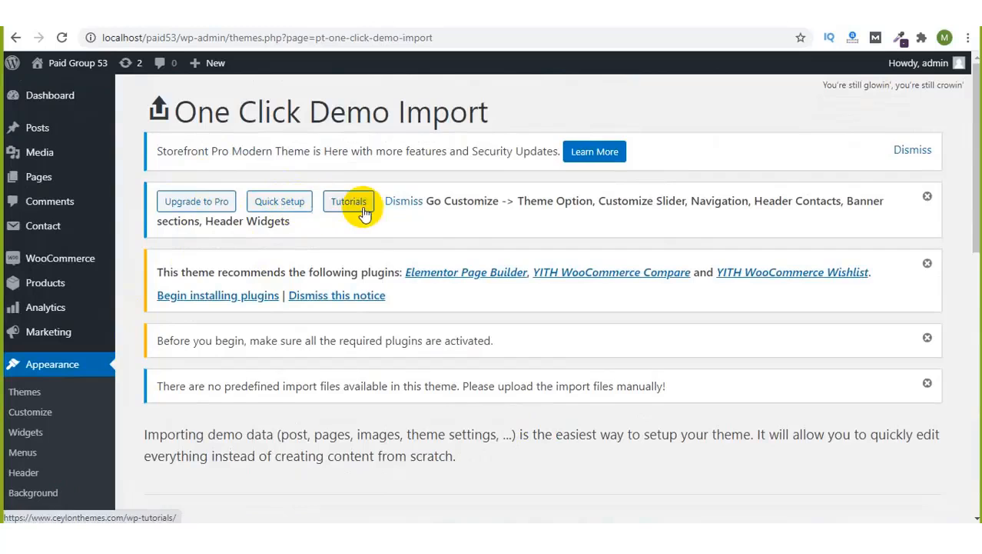
pyautogui.scroll(-1, 247, 254)
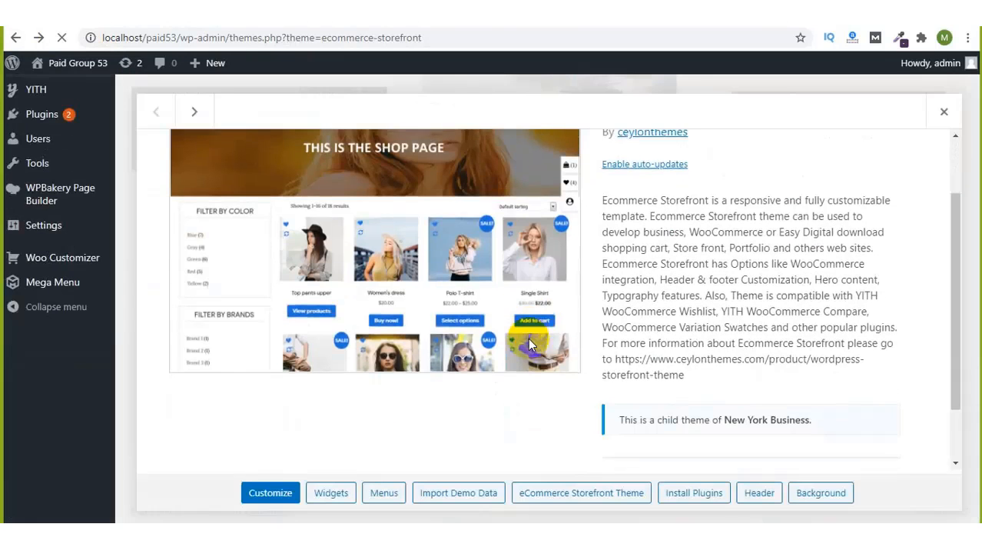
# Step: Open the eCommerce Storefront Theme button's link in a new tab and switch to it
pyautogui.scroll(-1, 528, 337)
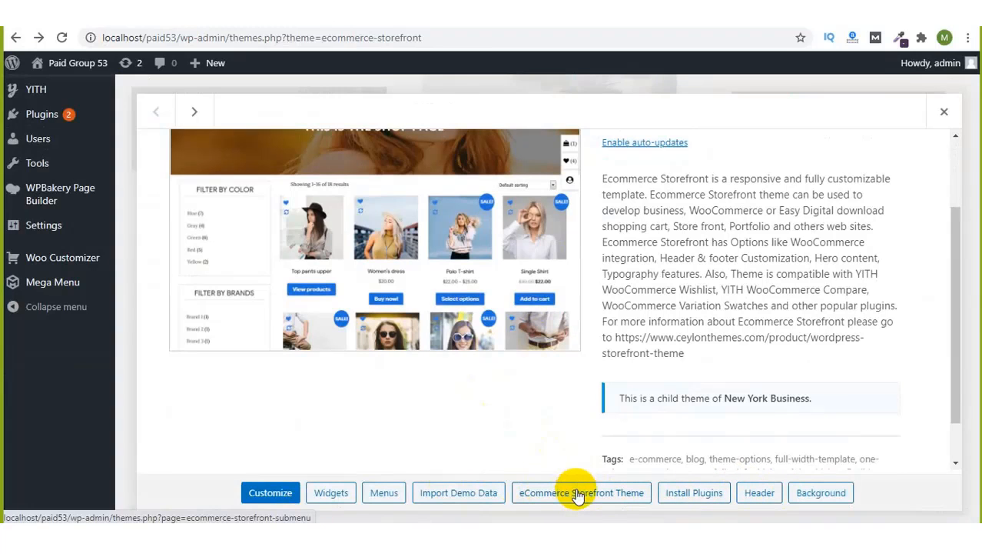
pyautogui.rightClick(576, 492)
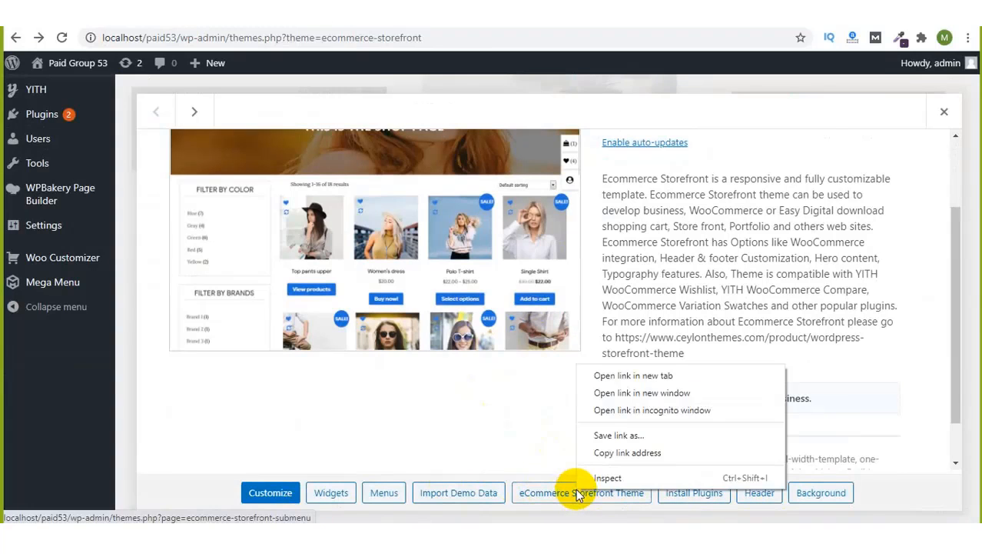
pyautogui.click(635, 377)
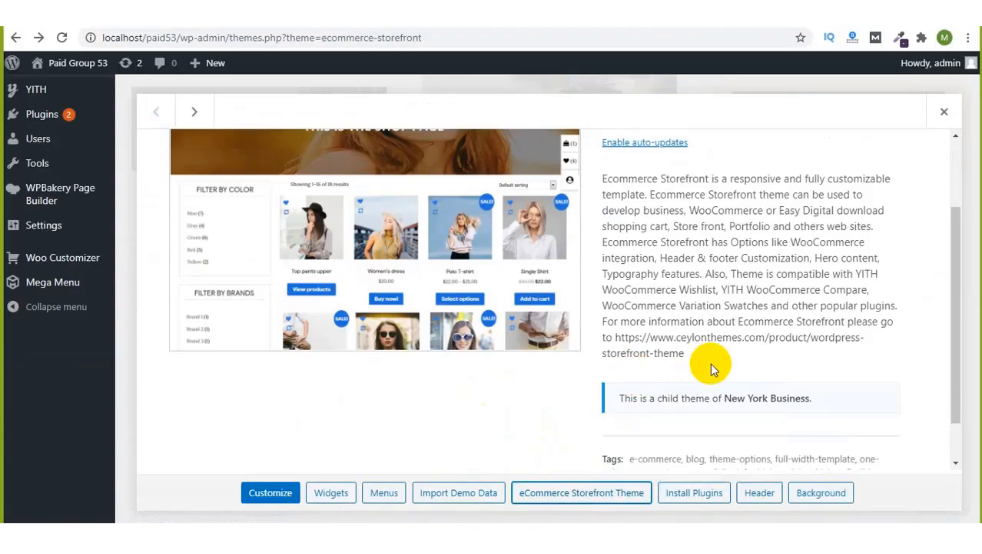
pyautogui.scroll(-1, 711, 369)
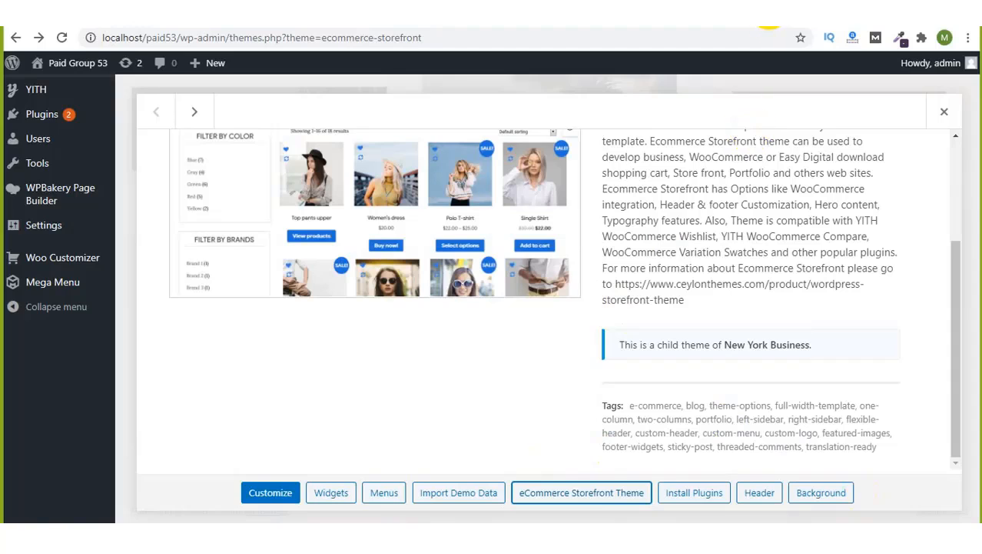
pyautogui.click(769, 27)
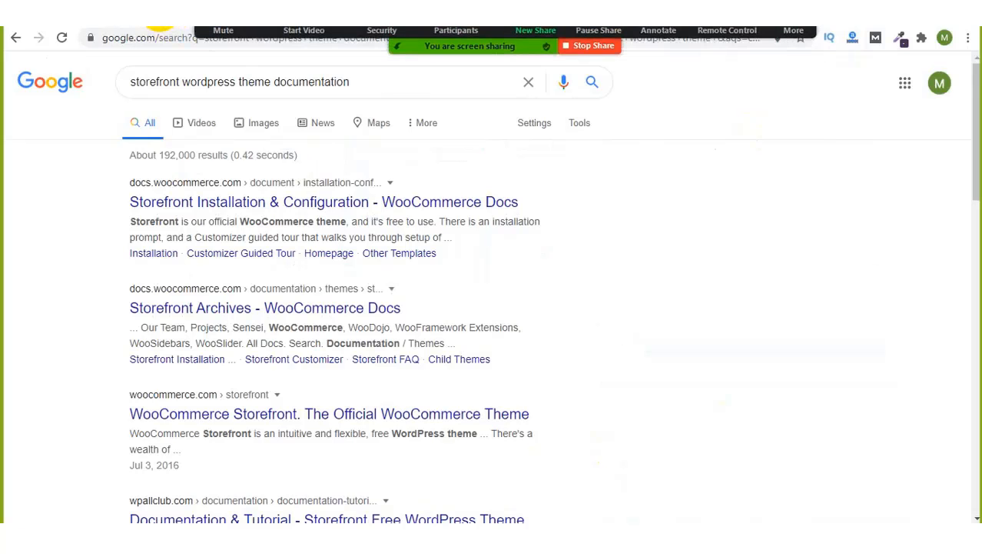
pyautogui.click(160, 14)
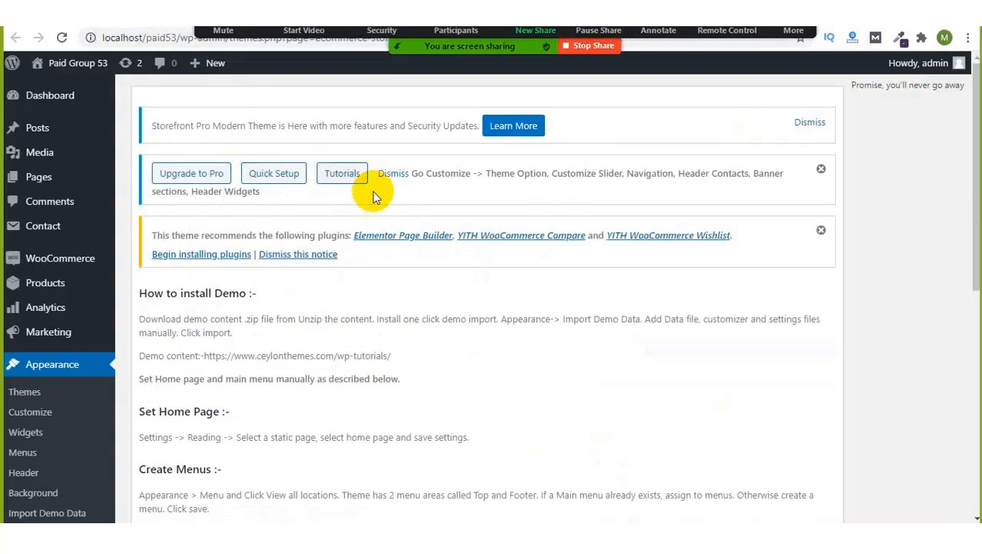
# Step: Scroll to 'How to install Demo' and highlight its heading and download instructions
pyautogui.scroll(-3, 382, 321)
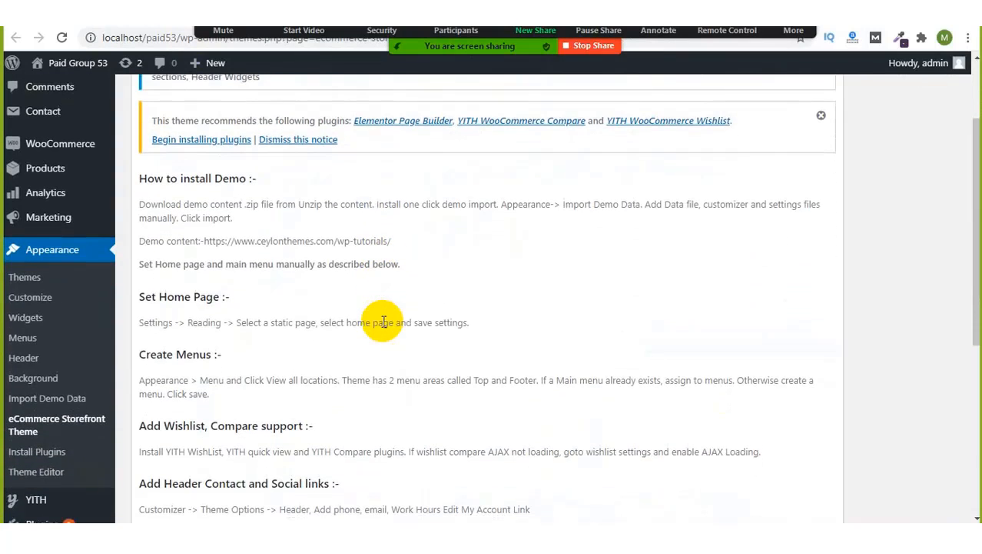
pyautogui.scroll(-6, 383, 321)
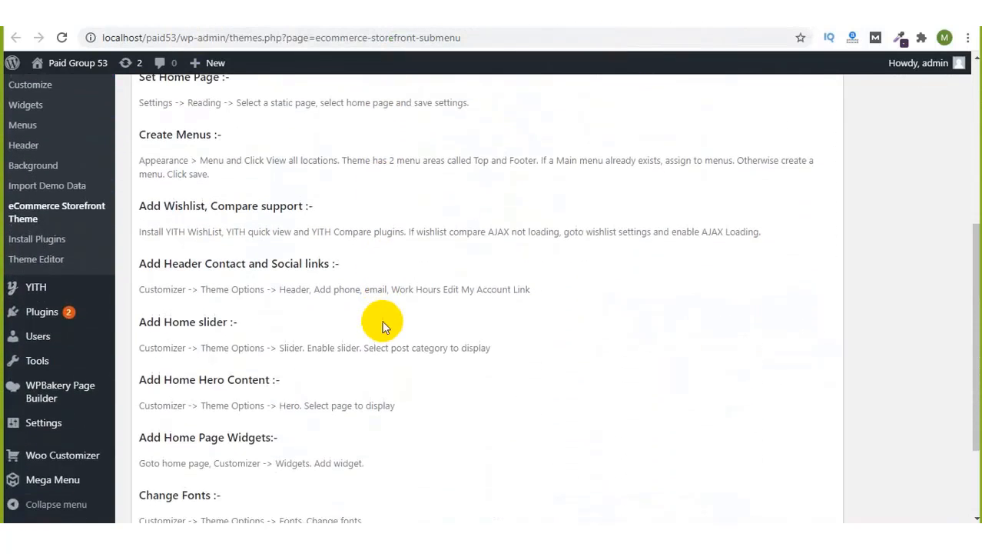
pyautogui.scroll(-3, 262, 408)
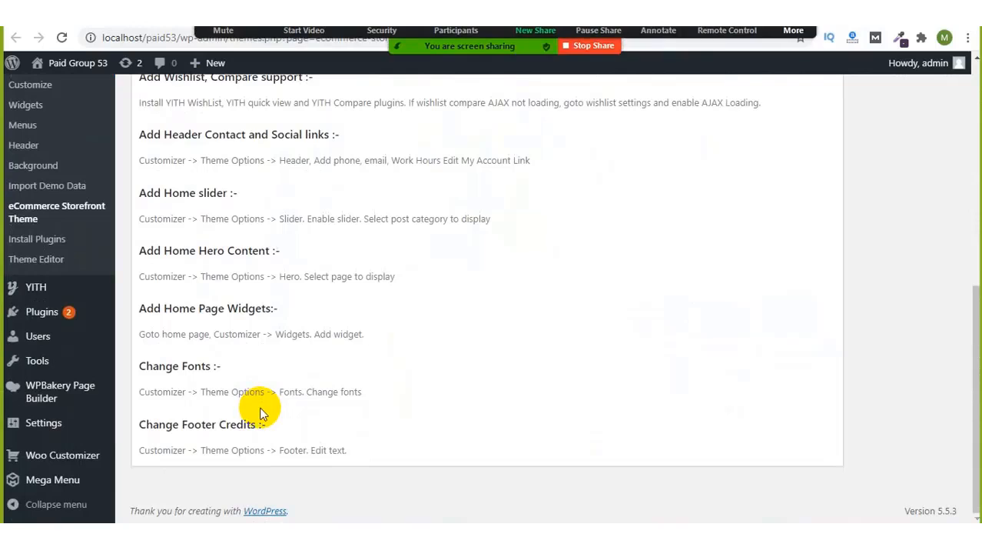
pyautogui.scroll(1, 261, 413)
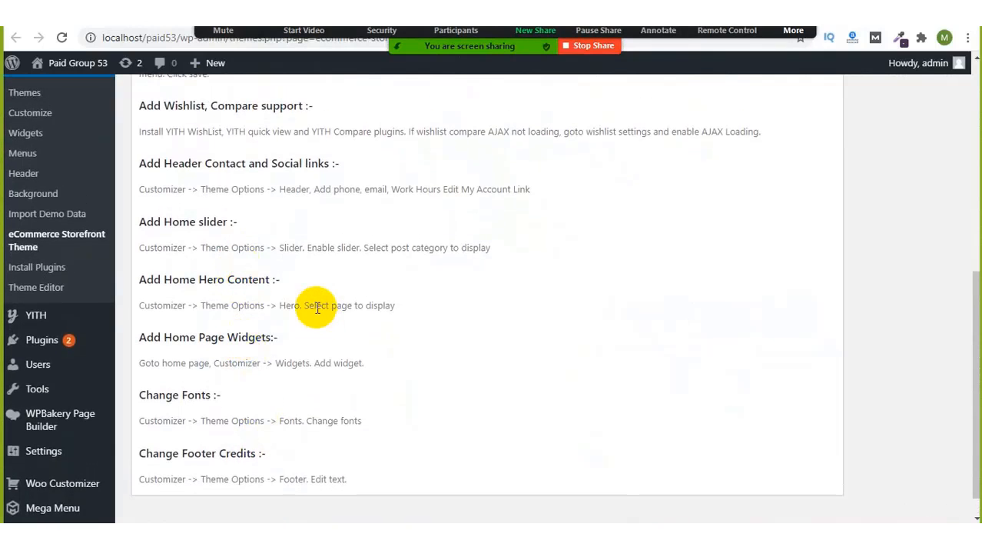
pyautogui.scroll(3, 318, 323)
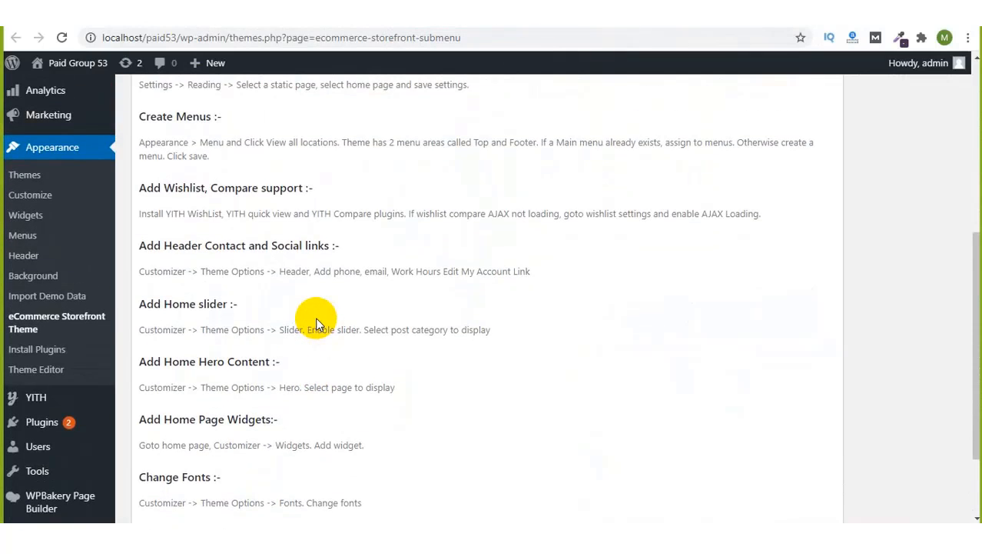
pyautogui.scroll(5, 317, 323)
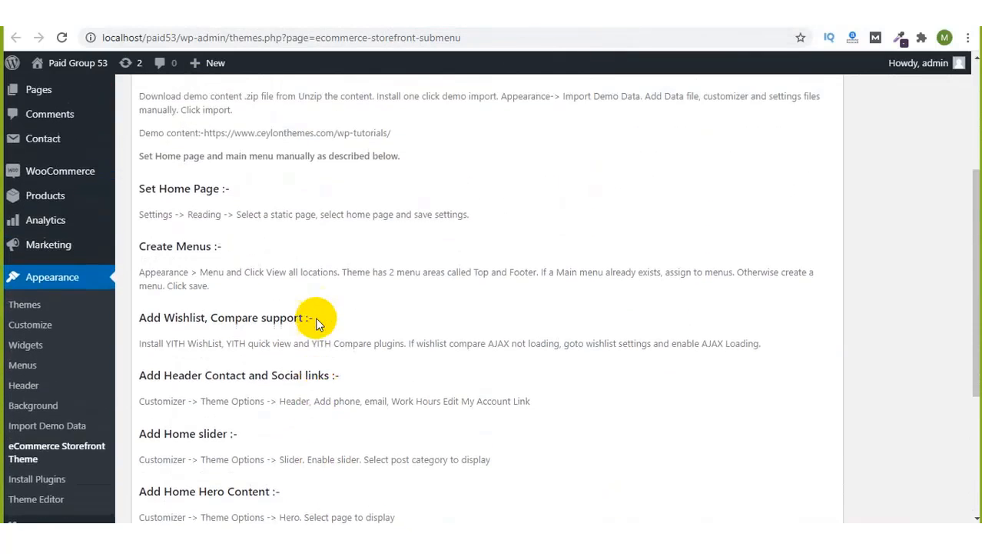
pyautogui.scroll(1, 318, 322)
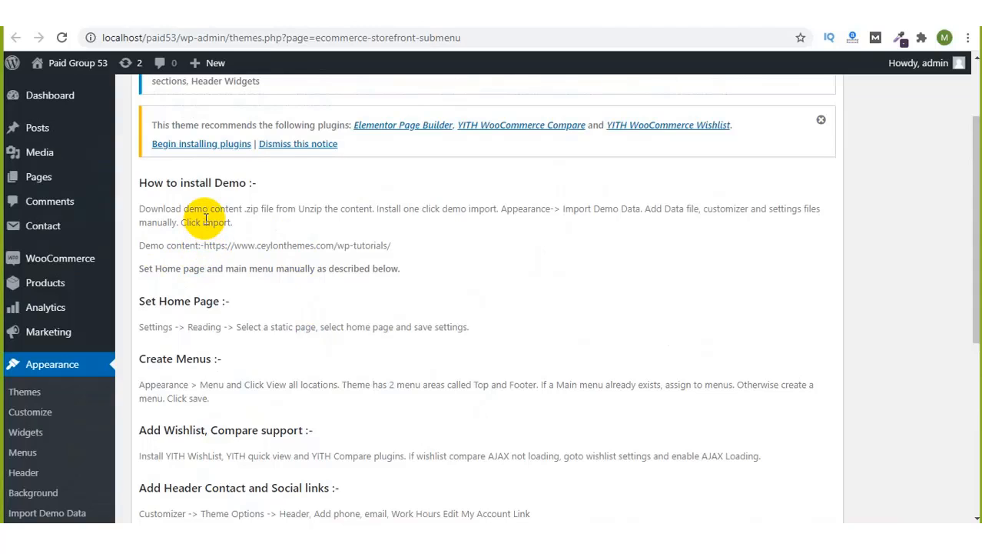
pyautogui.moveTo(168, 185); pyautogui.dragTo(229, 185)
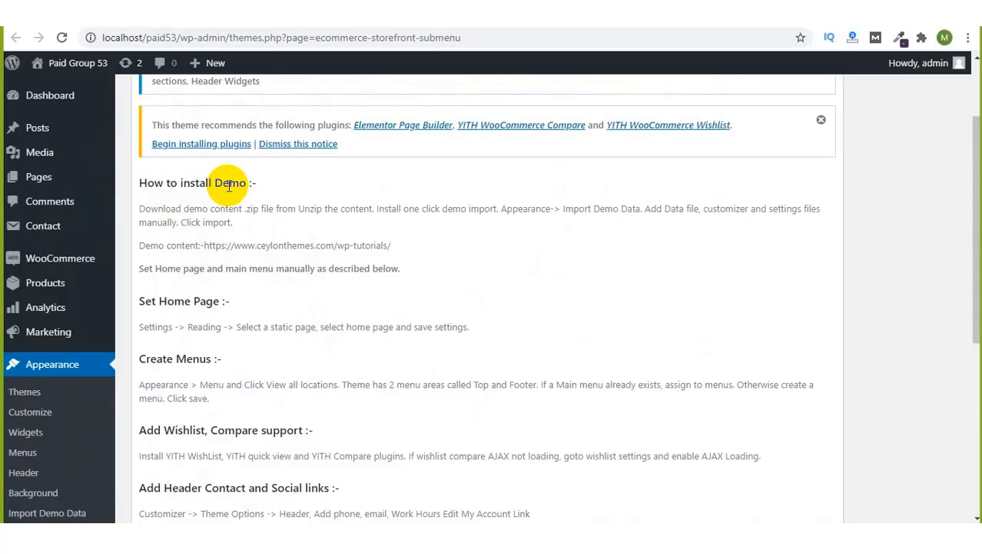
pyautogui.moveTo(163, 184); pyautogui.dragTo(211, 189)
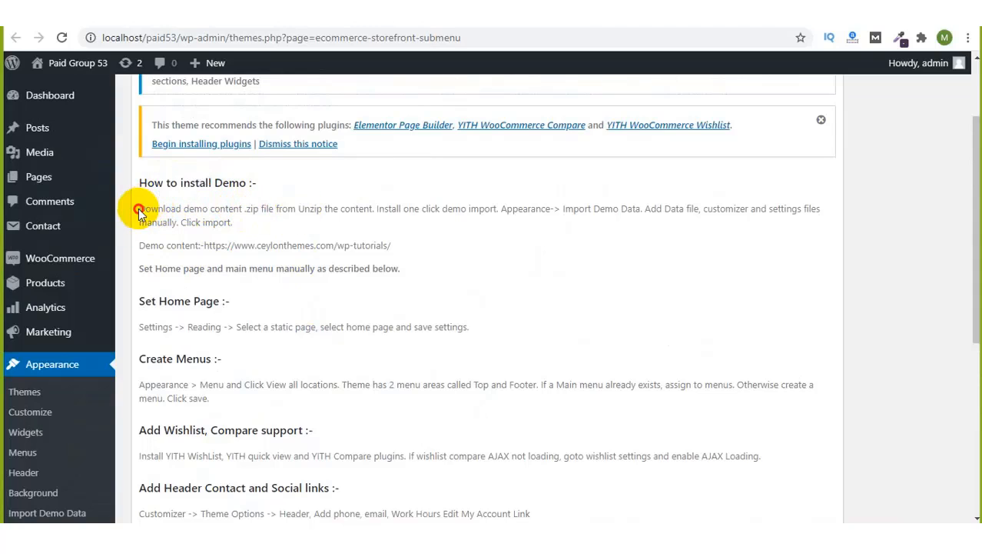
pyautogui.moveTo(139, 211); pyautogui.dragTo(263, 210)
pyautogui.click(263, 210)
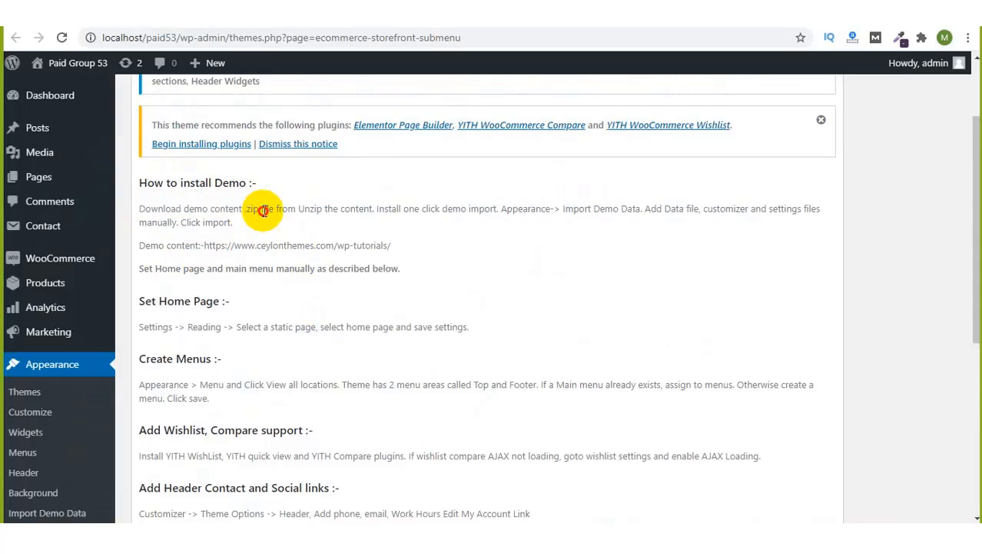
# Step: Highlight the One Click Demo Import and Import Demo Data steps, then select the demo content URL
pyautogui.scroll(1, 263, 211)
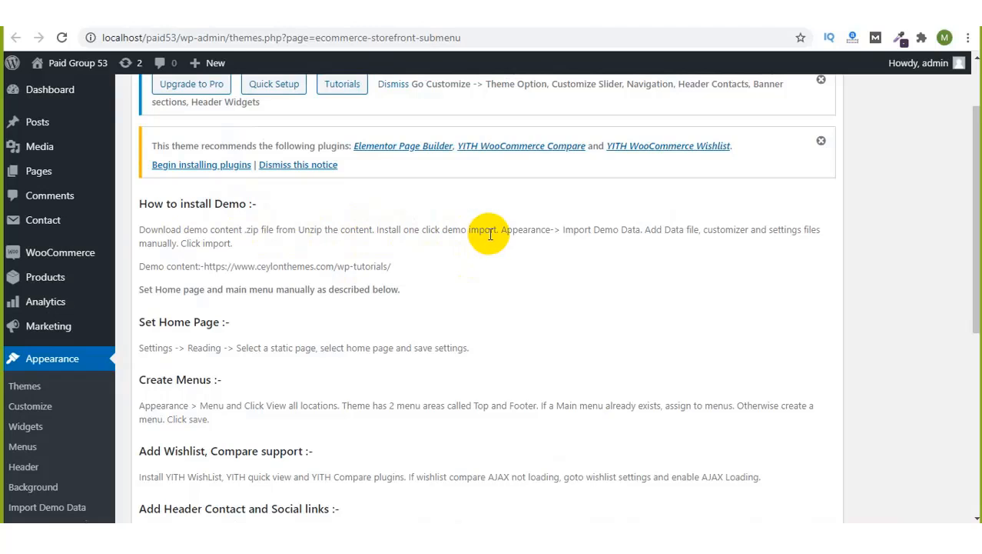
pyautogui.moveTo(397, 229); pyautogui.dragTo(492, 230)
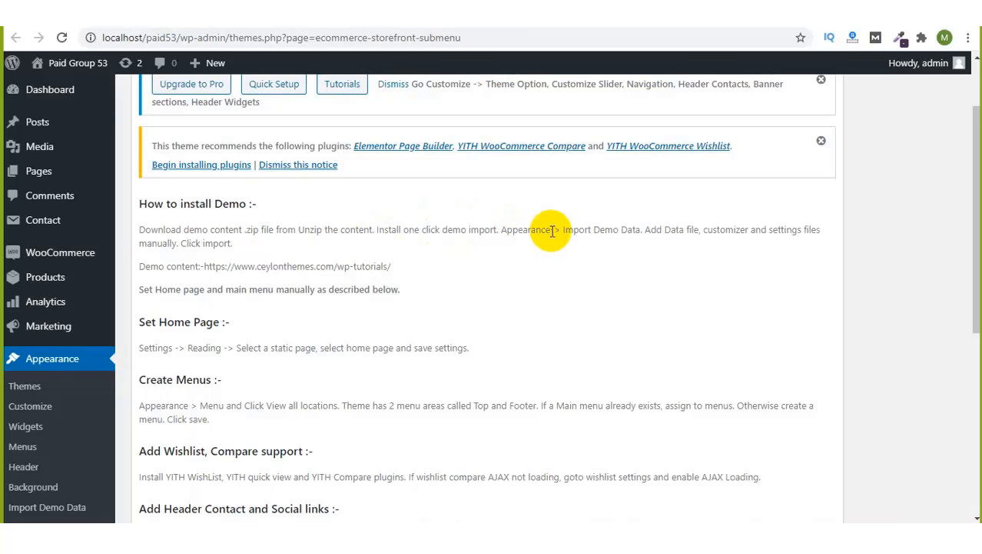
pyautogui.moveTo(562, 229); pyautogui.dragTo(643, 229)
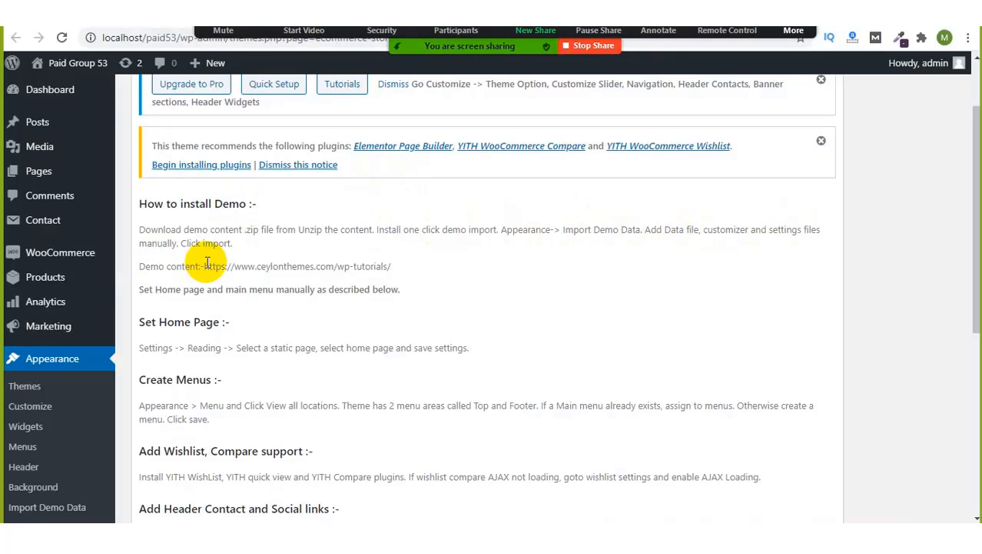
pyautogui.moveTo(206, 266); pyautogui.dragTo(408, 269)
pyautogui.hotkey('ctrl', 'c')
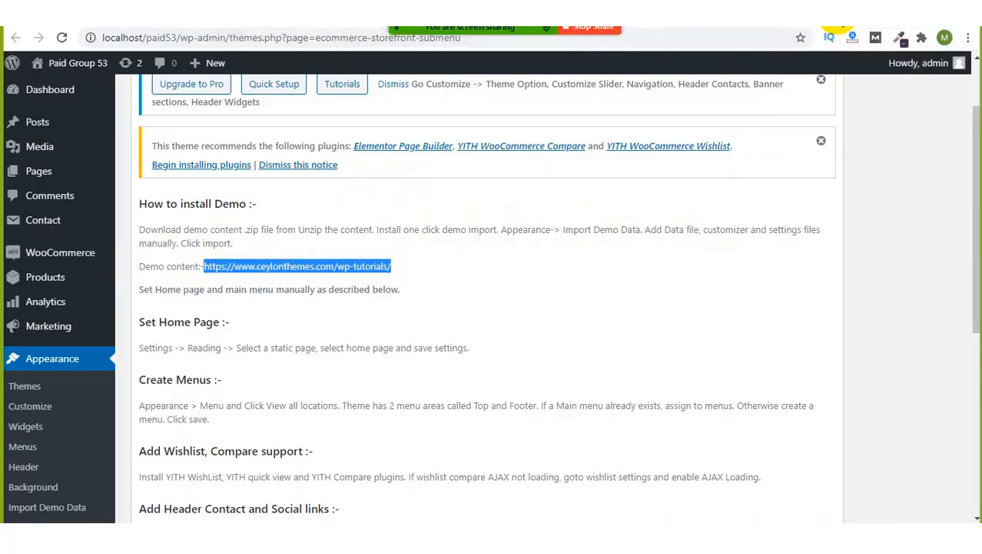
pyautogui.click(763, 14)
# Step: Load the copied Ceylon Themes demo content URL in a new browser tab
pyautogui.click(745, 45)
pyautogui.hotkey('ctrl', 'v')
pyautogui.press('Return')
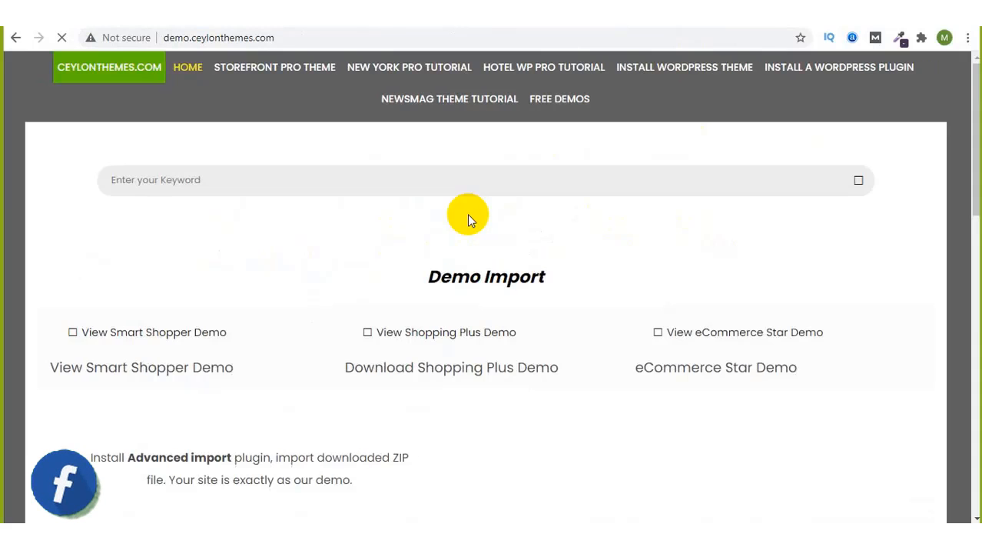
# Step: Scroll through the Demo Import, Installation Guide, Theme Tutorials and See Our Demos sections
pyautogui.scroll(-1, 469, 217)
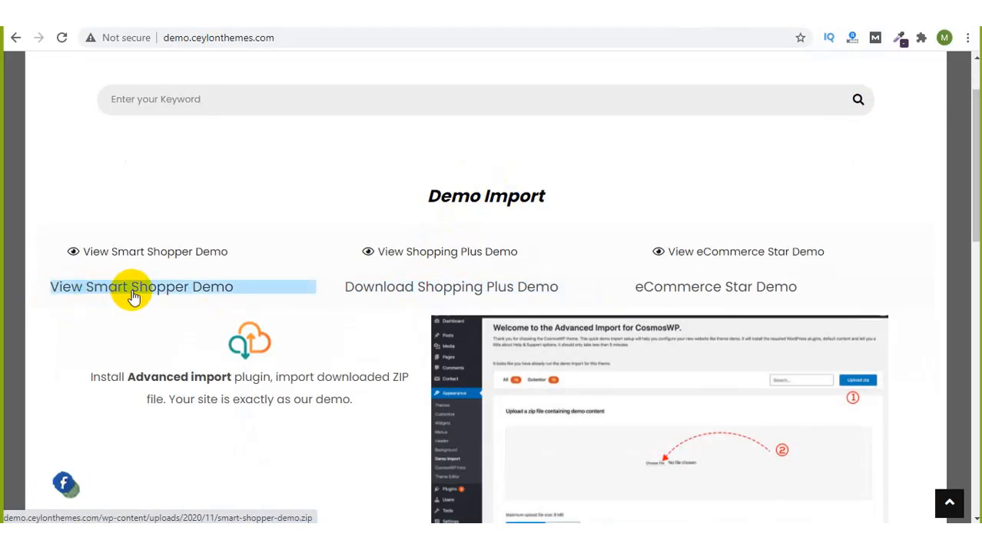
pyautogui.scroll(-1, 759, 283)
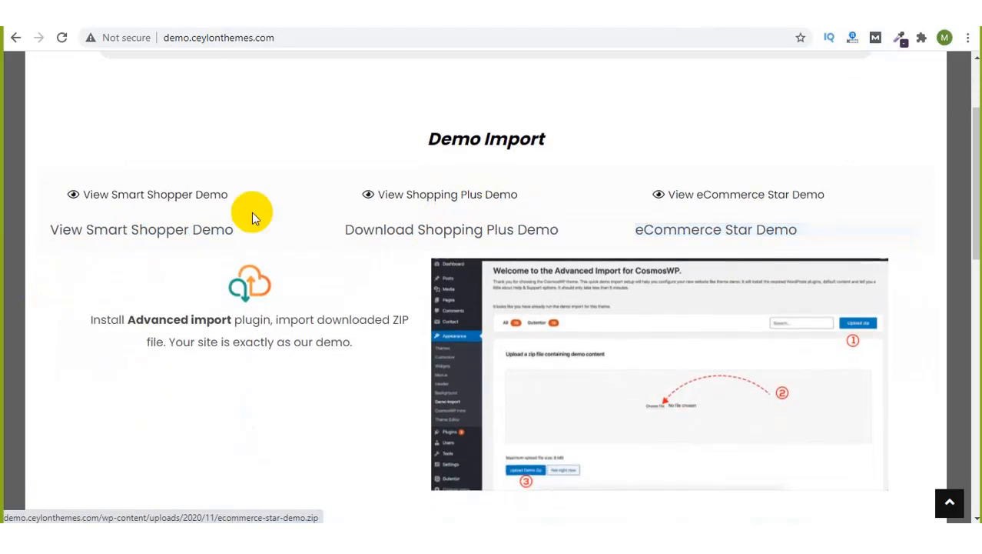
pyautogui.scroll(-6, 228, 304)
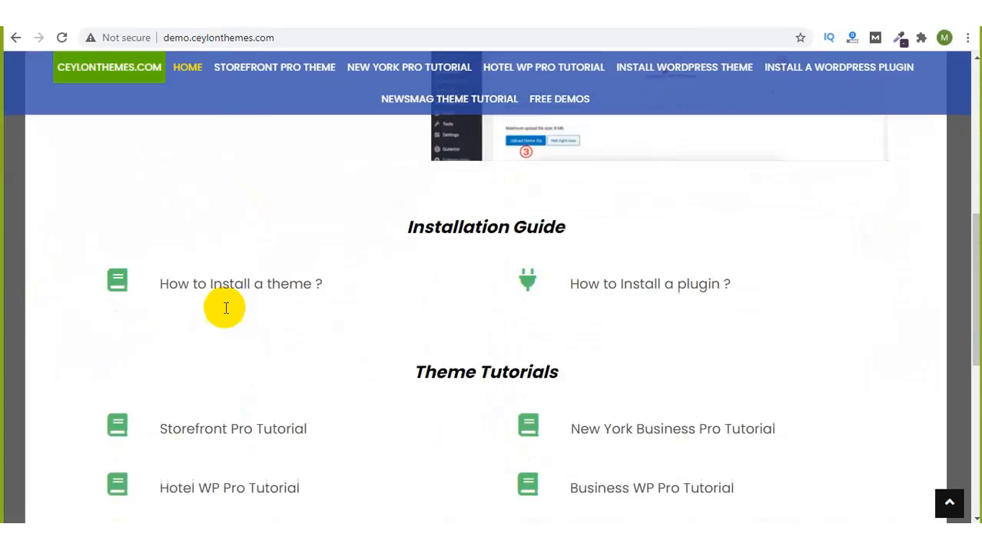
pyautogui.scroll(1, 265, 219)
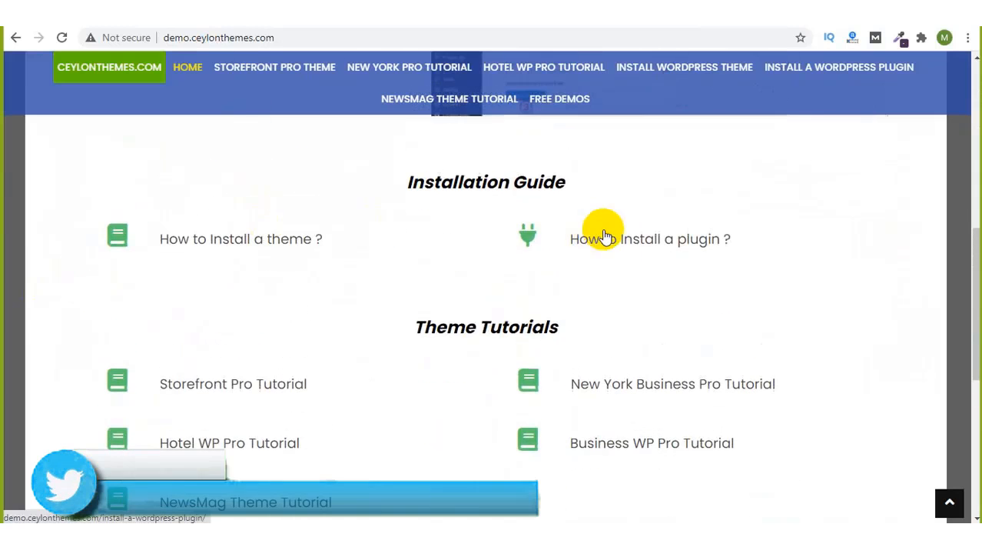
pyautogui.scroll(-2, 599, 231)
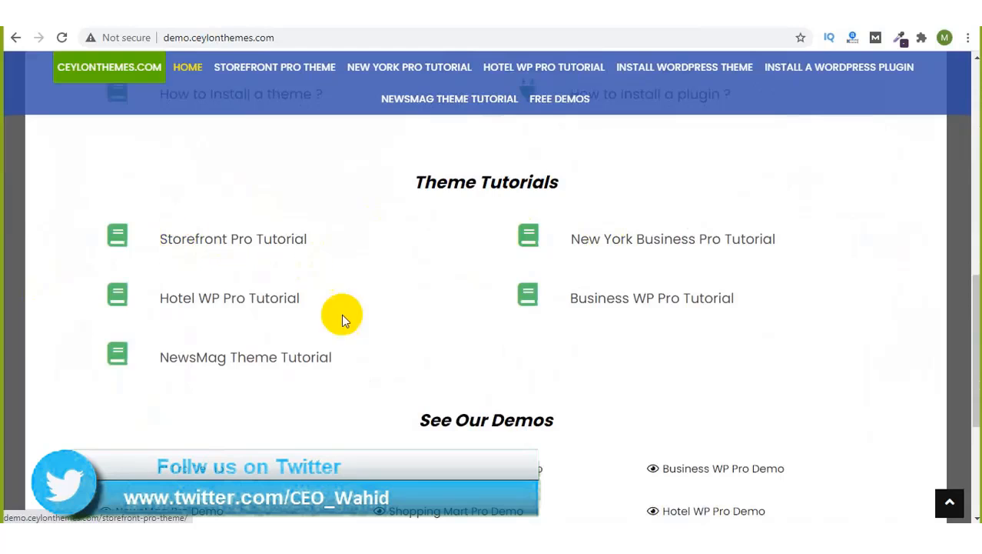
pyautogui.scroll(-2, 361, 339)
pyautogui.scroll(-2, 362, 344)
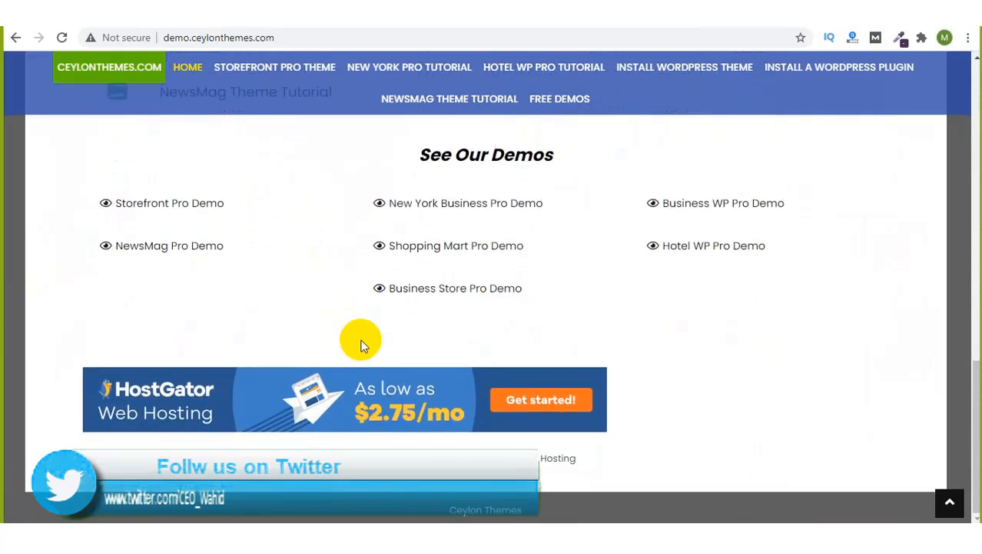
pyautogui.scroll(4, 361, 343)
pyautogui.scroll(-4, 362, 344)
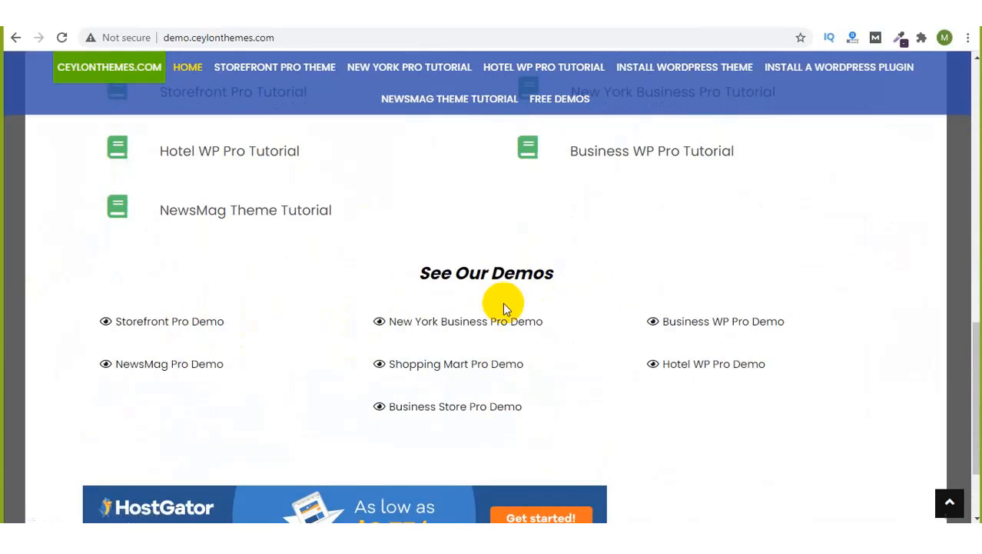
pyautogui.scroll(-1, 546, 273)
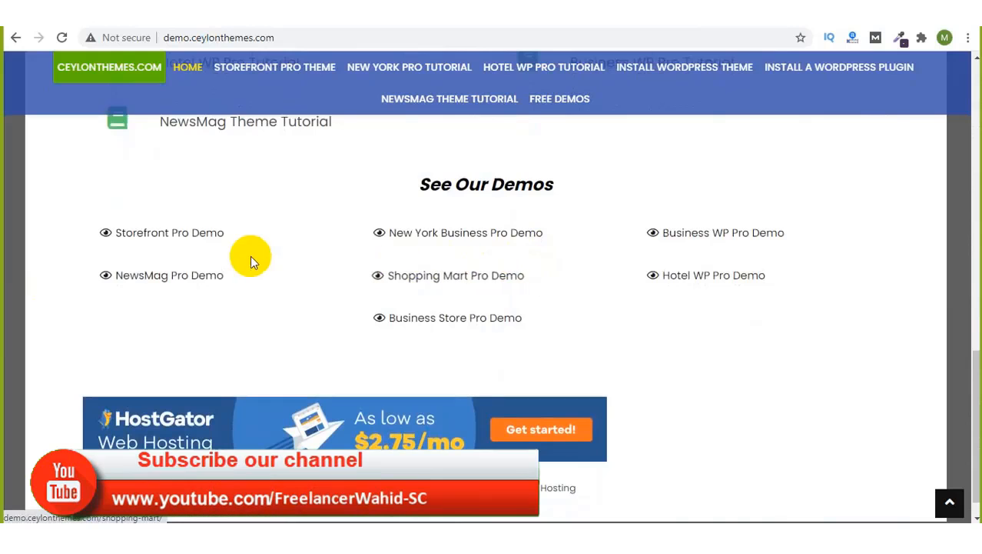
pyautogui.scroll(3, 213, 261)
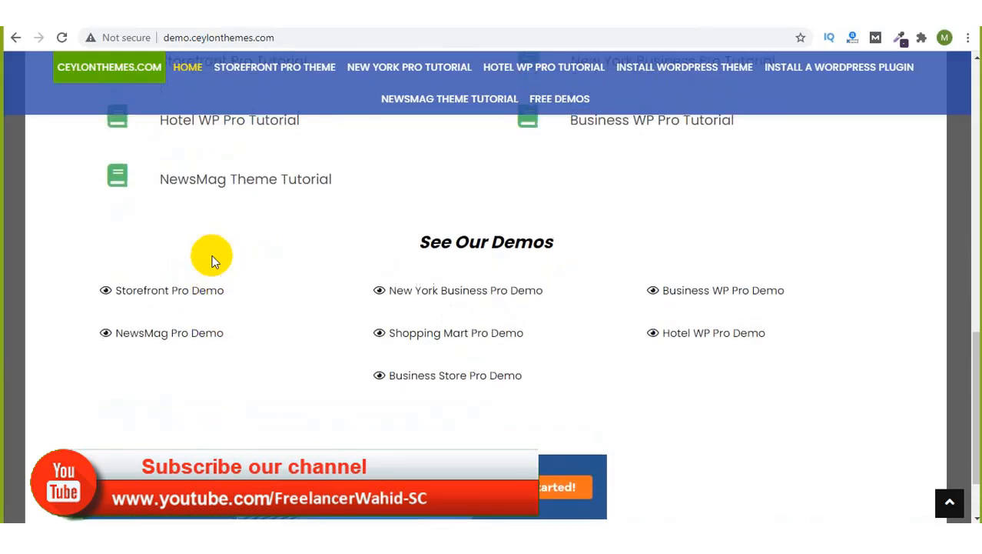
pyautogui.scroll(2, 213, 261)
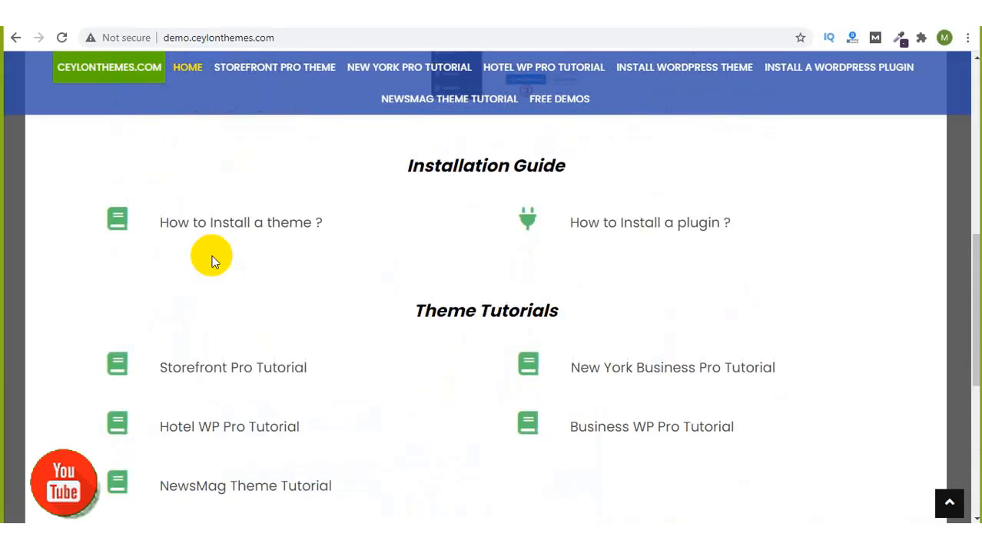
pyautogui.scroll(1, 213, 262)
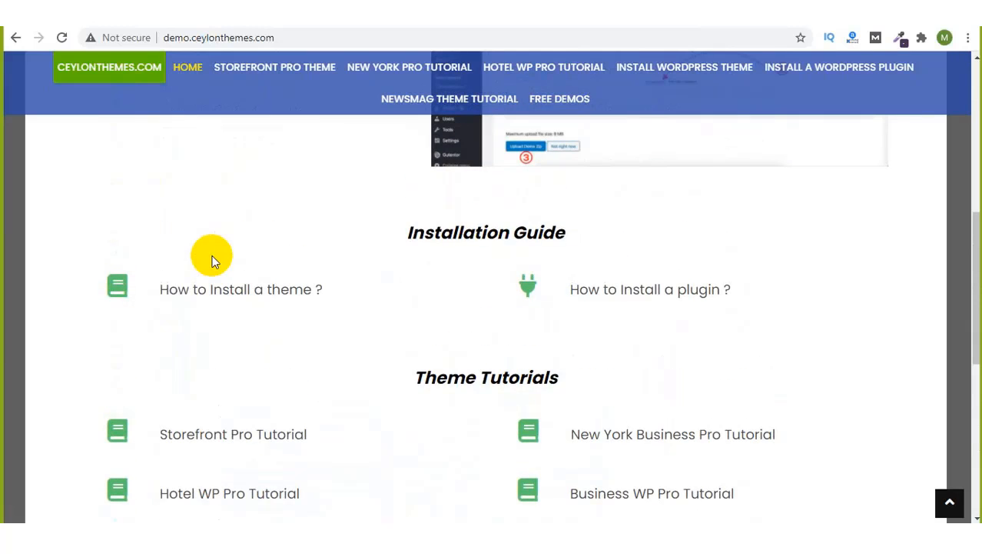
pyautogui.scroll(6, 213, 261)
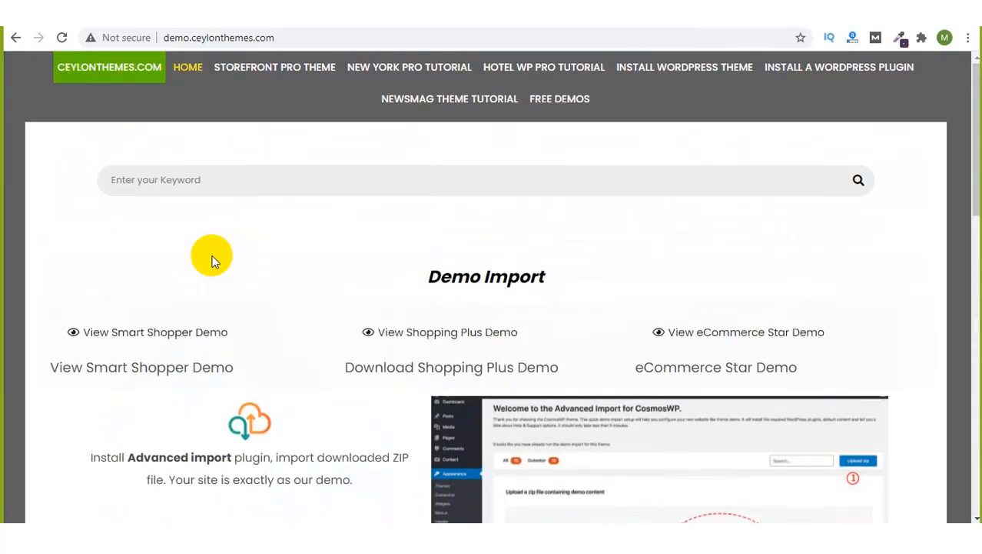
pyautogui.scroll(-1, 213, 261)
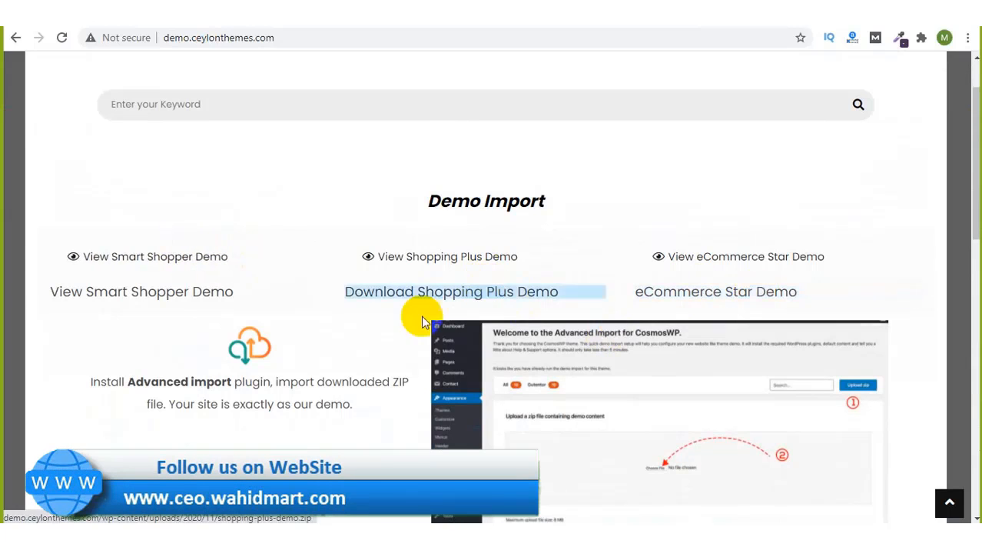
pyautogui.scroll(1, 304, 240)
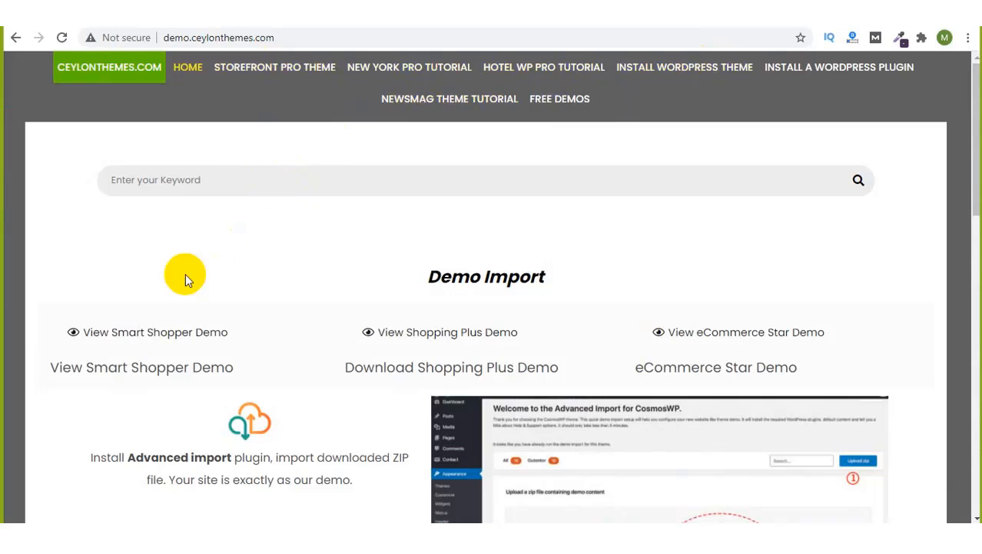
# Step: View the Shopping Plus demo store, then scroll the home page to Storefront Pro and Shopping Mart Pro
pyautogui.click(150, 339)
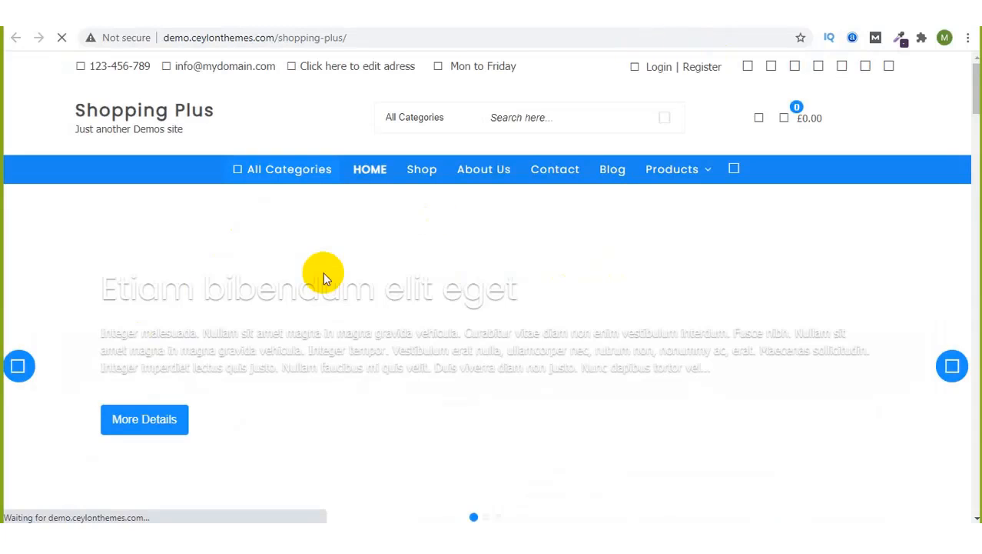
pyautogui.scroll(-2, 323, 273)
pyautogui.scroll(-3, 325, 273)
pyautogui.scroll(4, 324, 274)
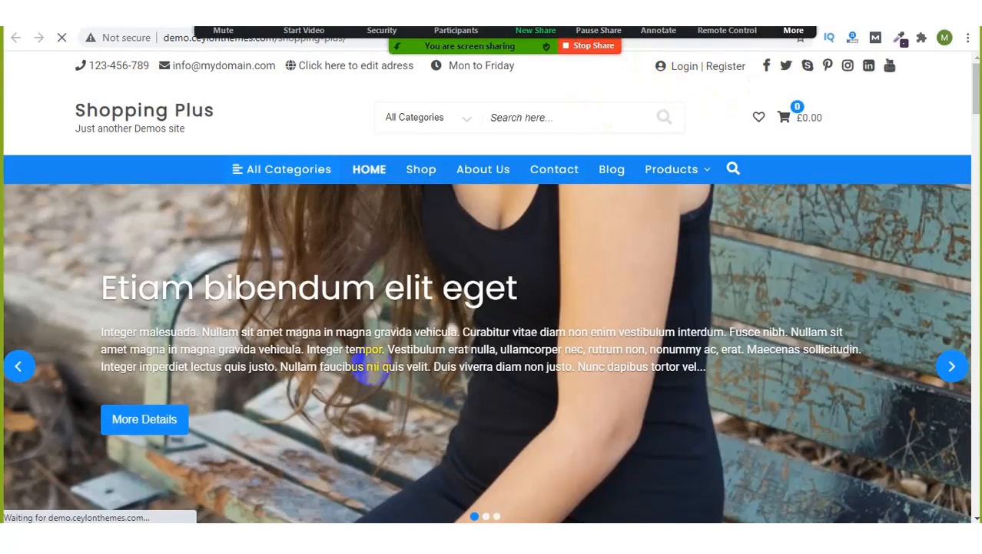
pyautogui.scroll(-6, 373, 357)
pyautogui.scroll(-12, 373, 369)
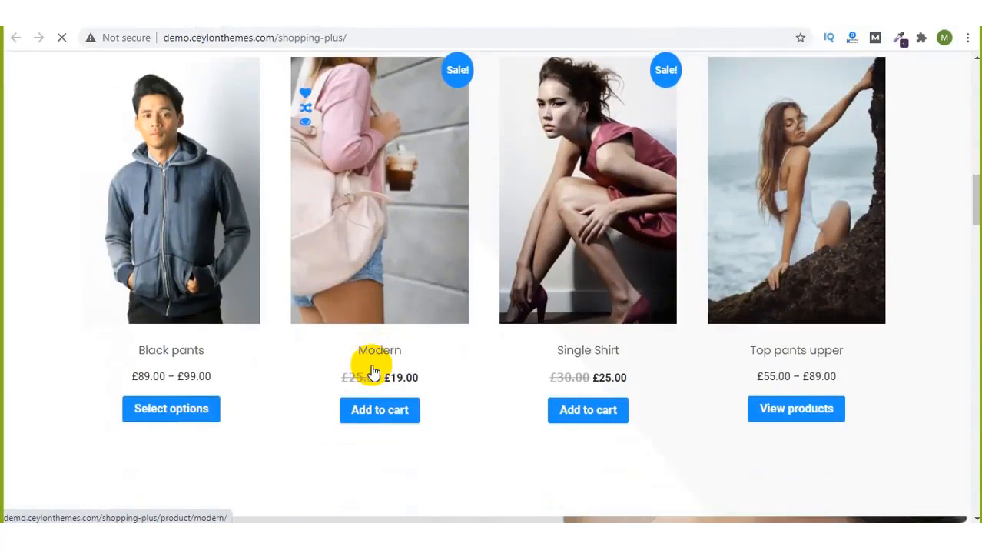
pyautogui.scroll(-15, 373, 371)
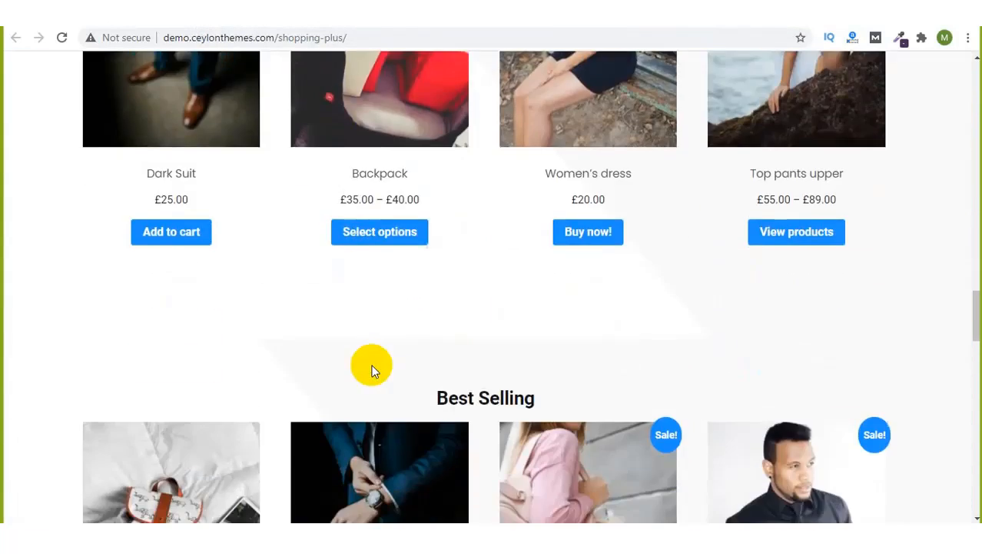
pyautogui.scroll(-5, 372, 370)
pyautogui.scroll(18, 371, 369)
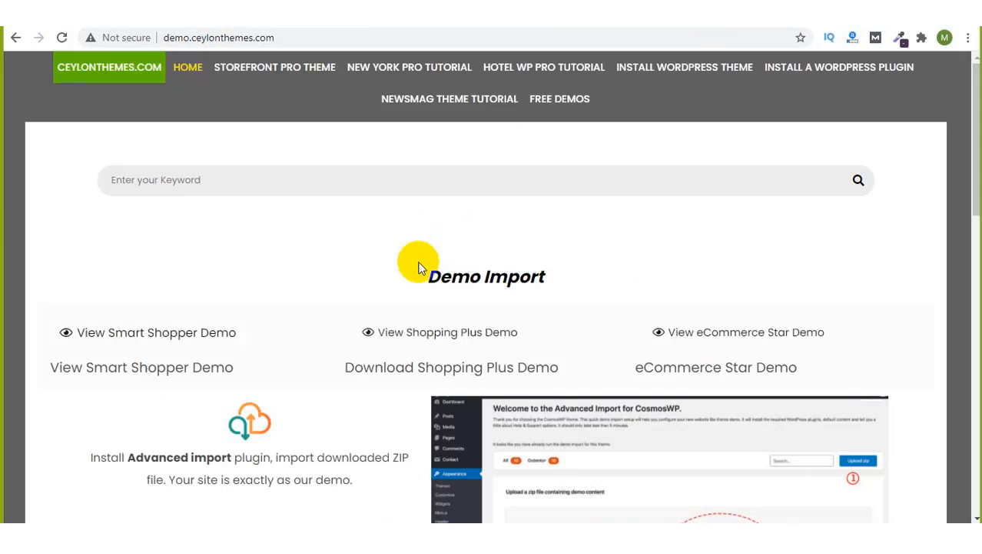
pyautogui.scroll(-7, 419, 268)
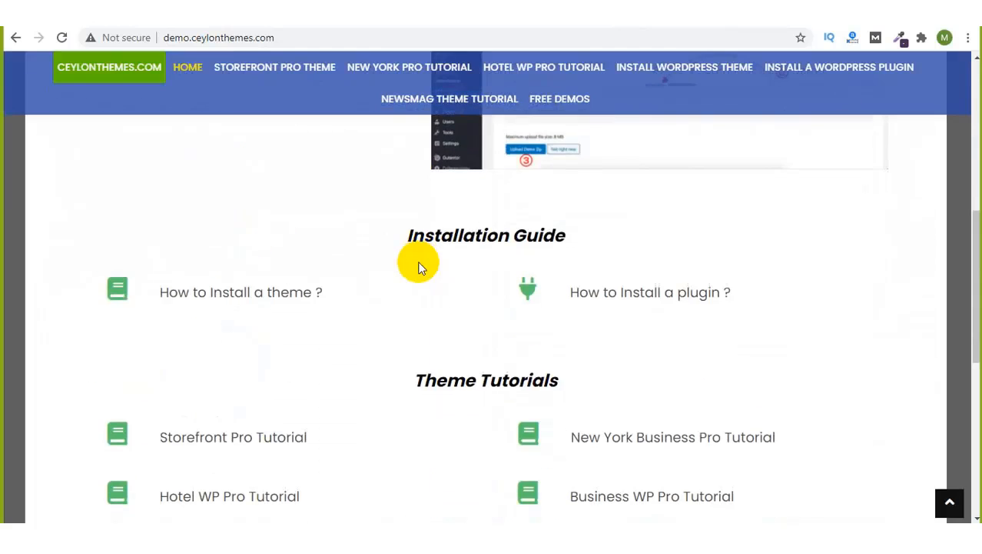
pyautogui.scroll(-5, 419, 268)
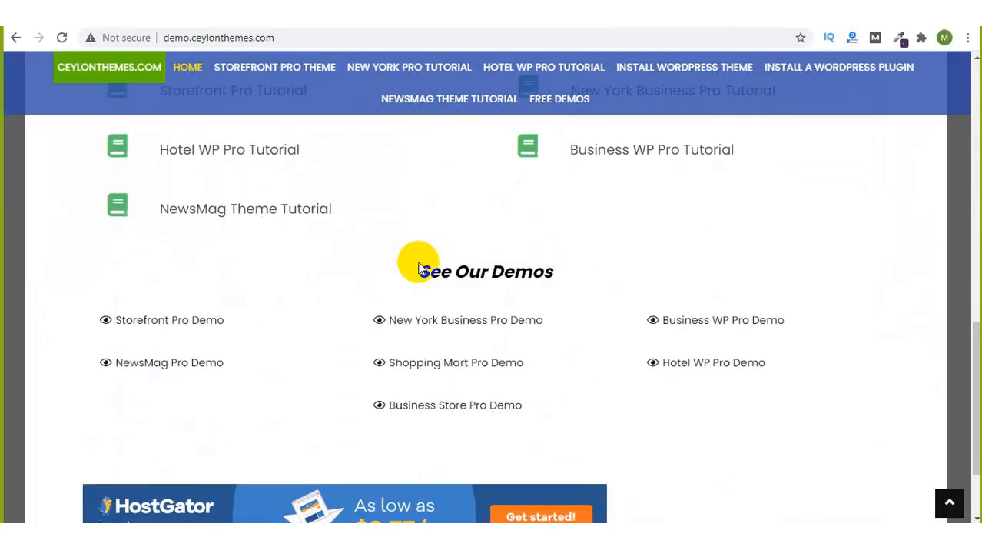
# Step: Browse the Storefront Pro demo store and expand its More Demos list
pyautogui.click(152, 323)
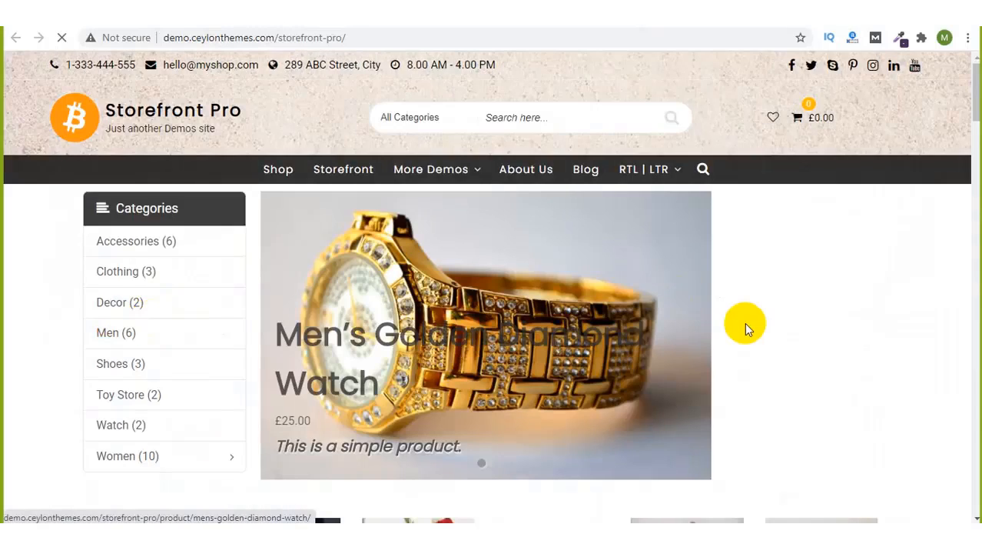
pyautogui.scroll(-3, 746, 327)
pyautogui.scroll(-4, 746, 327)
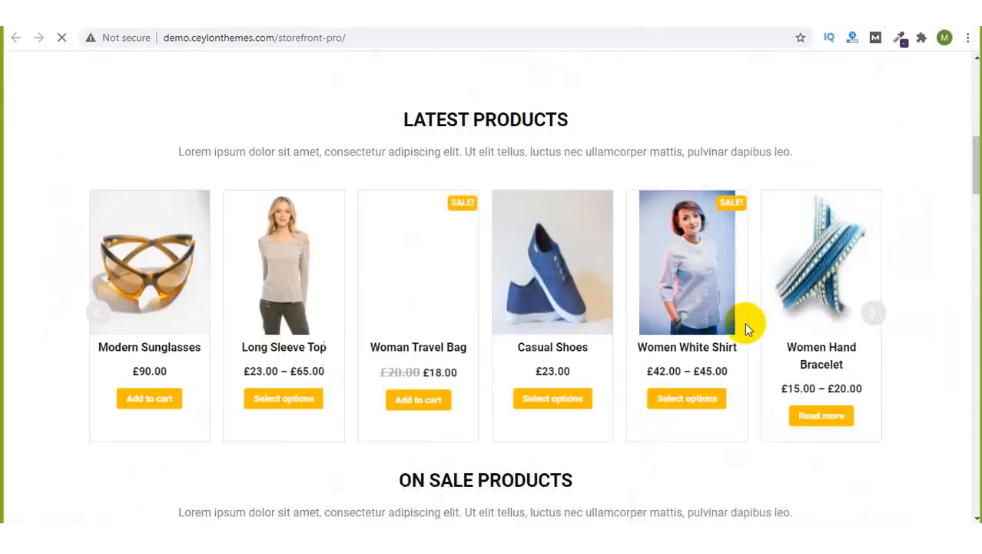
pyautogui.scroll(7, 746, 327)
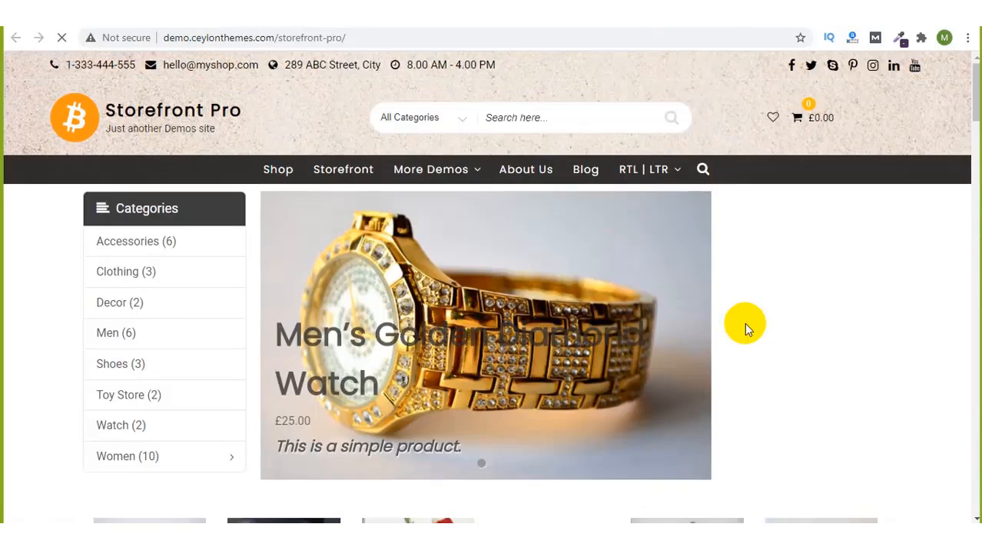
pyautogui.scroll(-20, 746, 326)
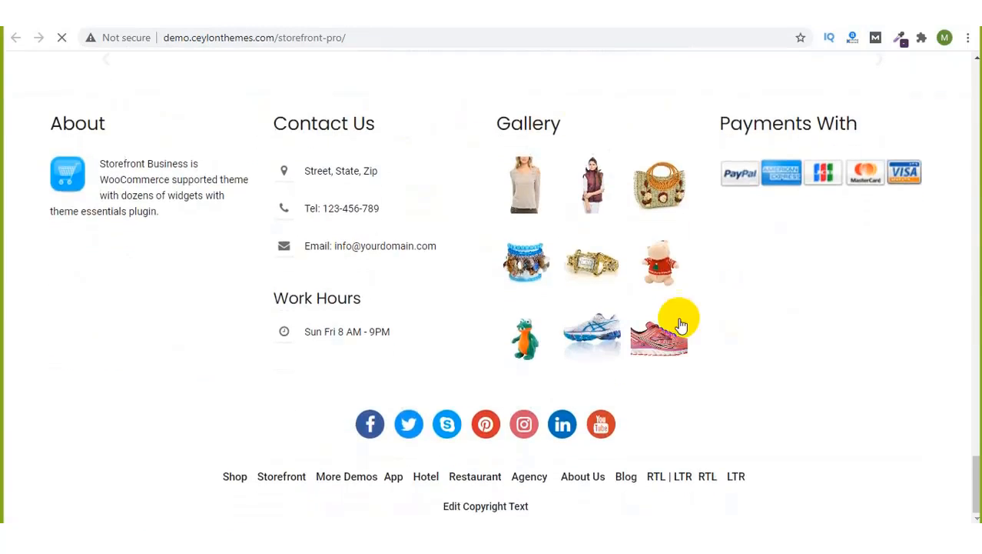
pyautogui.scroll(5, 341, 343)
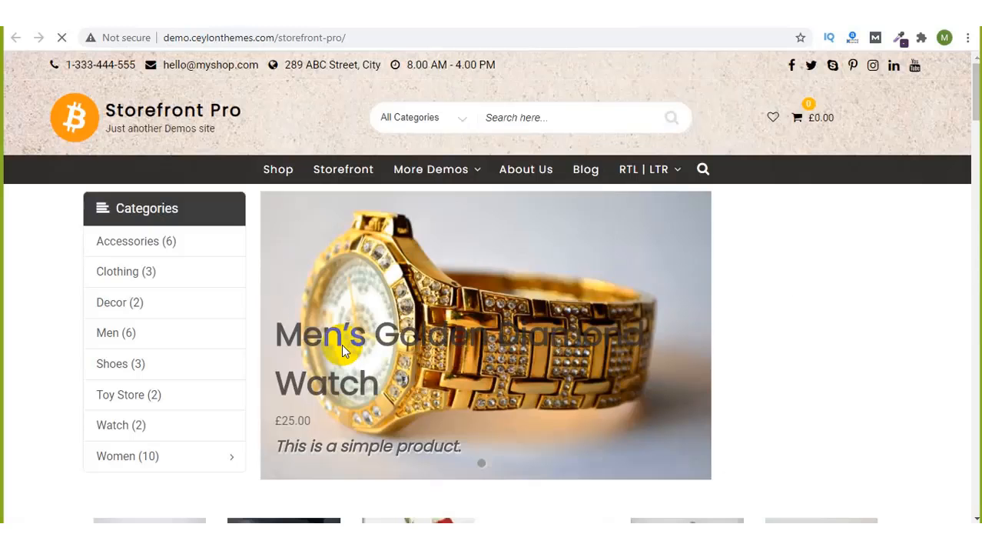
pyautogui.click(465, 174)
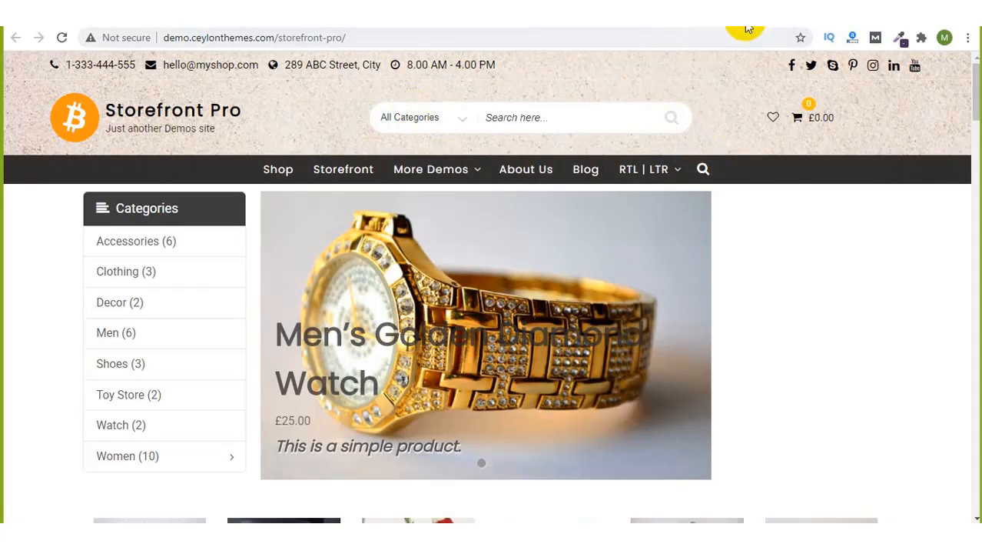
# Step: Switch tabs back to the Ceylon Themes home page at Installation Guide and Theme Tutorials
pyautogui.click(807, 25)
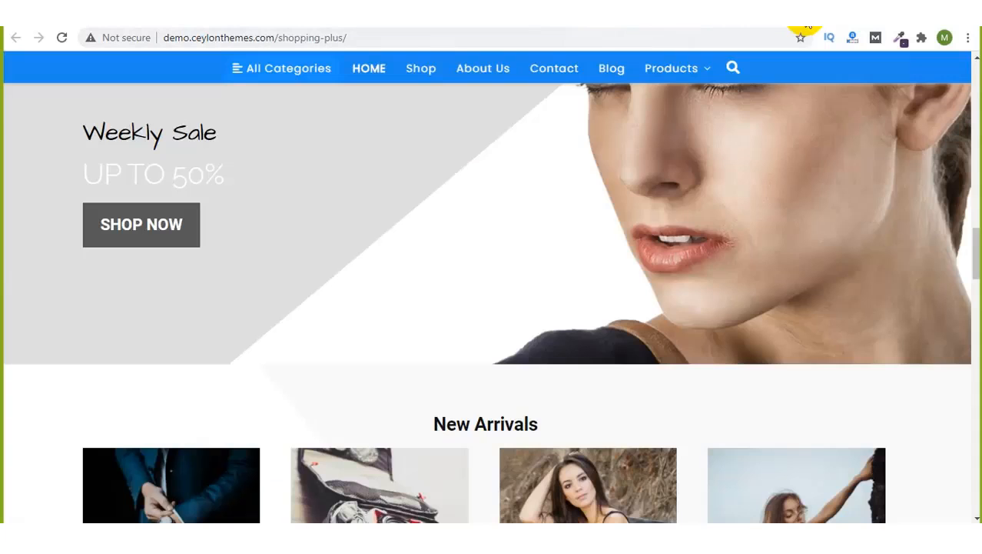
pyautogui.click(817, 26)
pyautogui.click(816, 25)
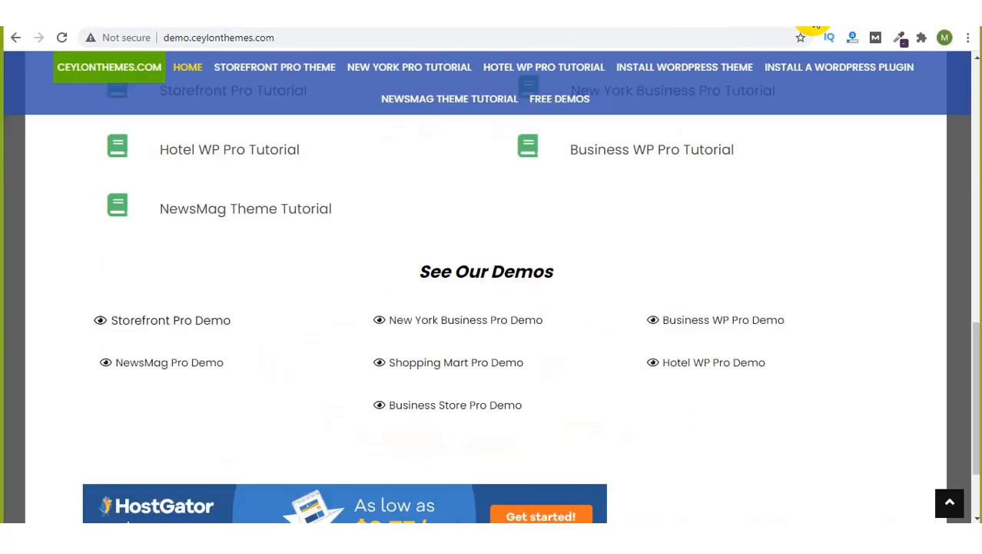
pyautogui.scroll(4, 684, 154)
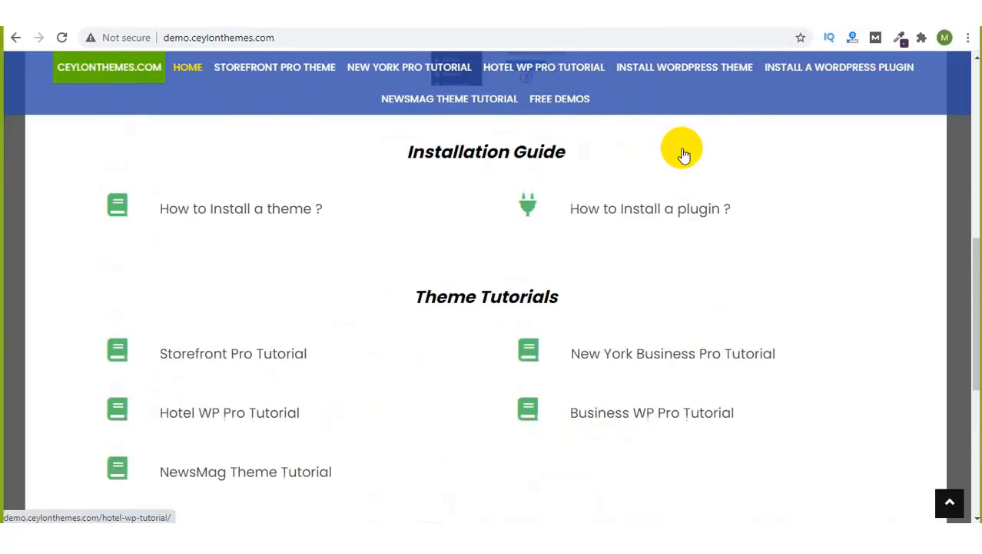
# Step: Open the Free Demos page and attempt the ecommerce-star-demo zip download
pyautogui.click(553, 101)
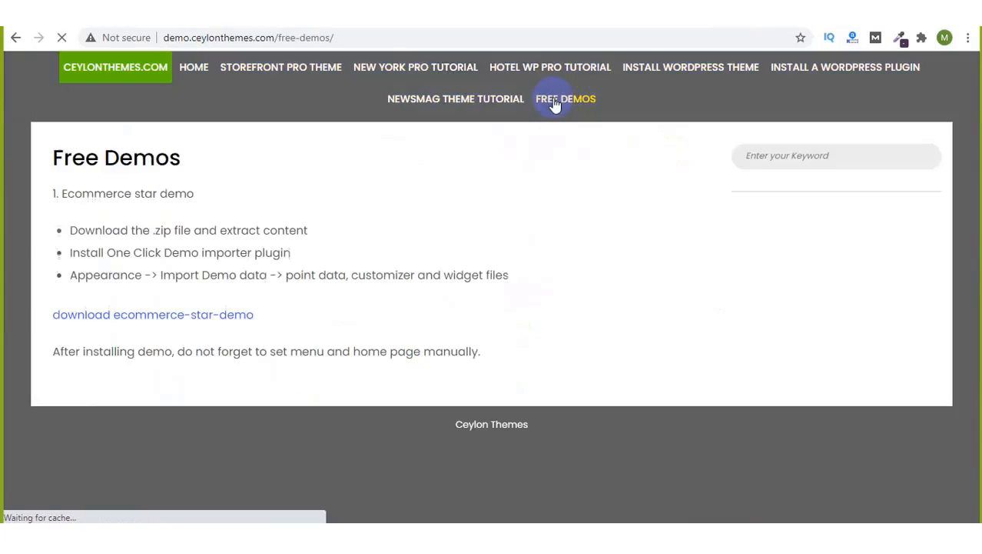
pyautogui.click(156, 315)
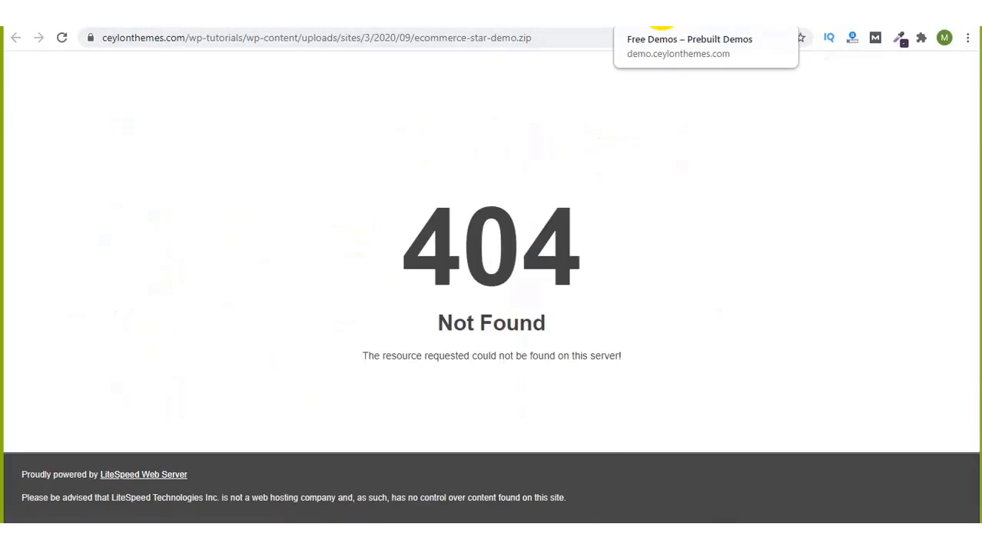
pyautogui.click(661, 23)
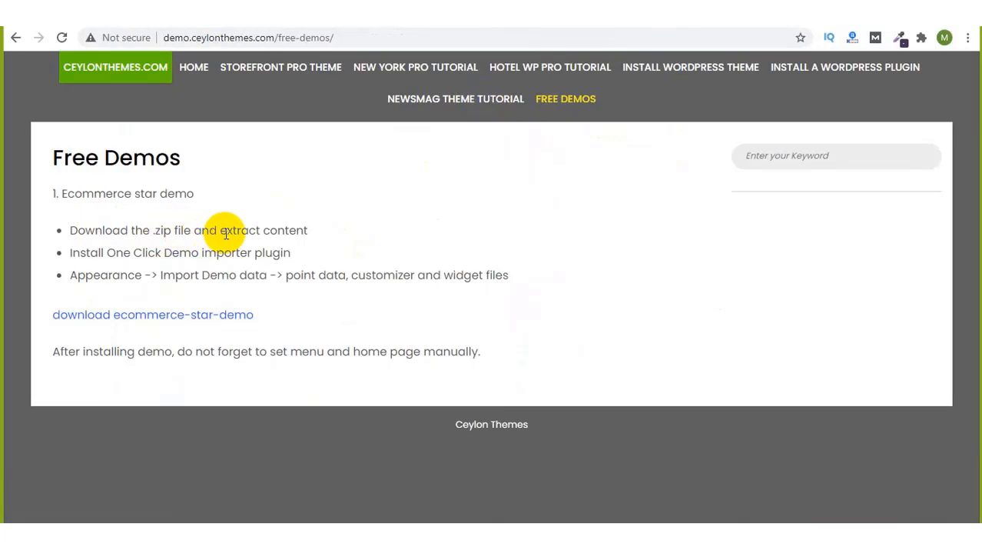
# Step: Highlight the demo importer and Import Demo instructions, retry the download, and close the 404 page
pyautogui.moveTo(131, 253); pyautogui.dragTo(293, 253)
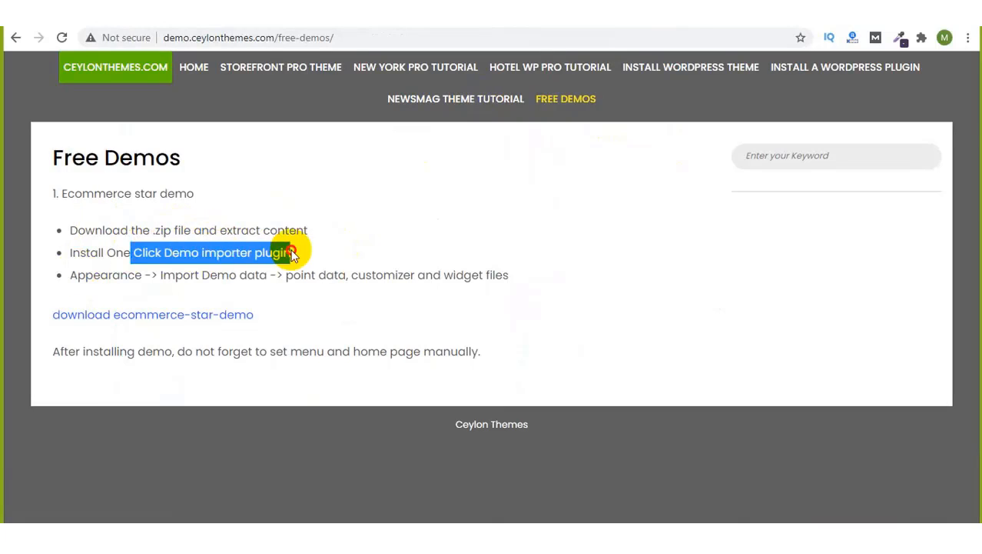
pyautogui.moveTo(129, 275); pyautogui.dragTo(228, 275)
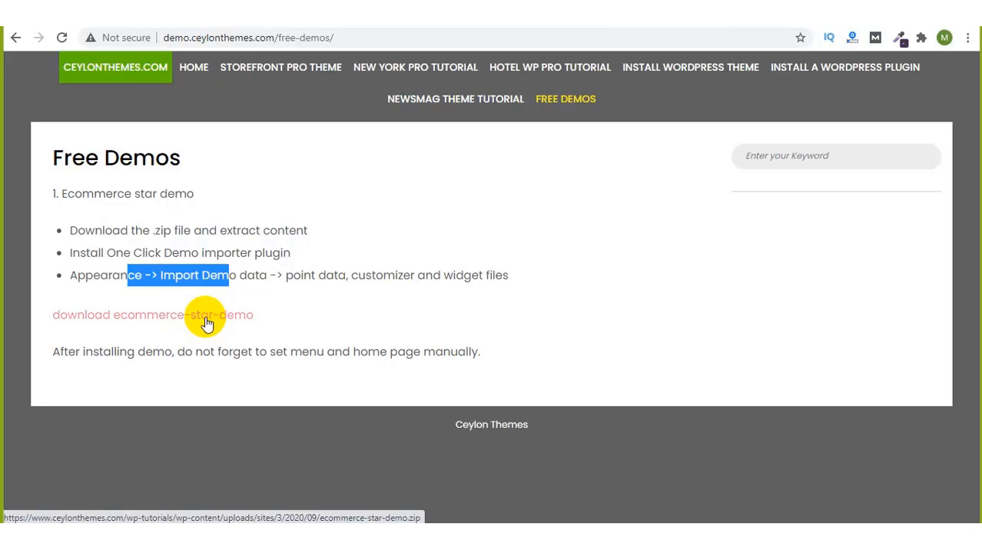
pyautogui.click(206, 318)
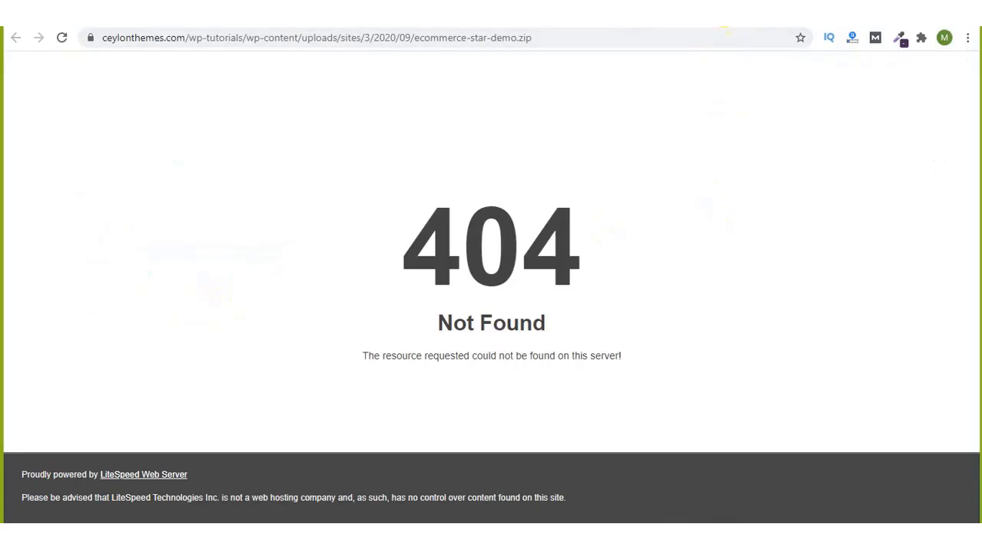
pyautogui.hotkey('ctrl', 'w')
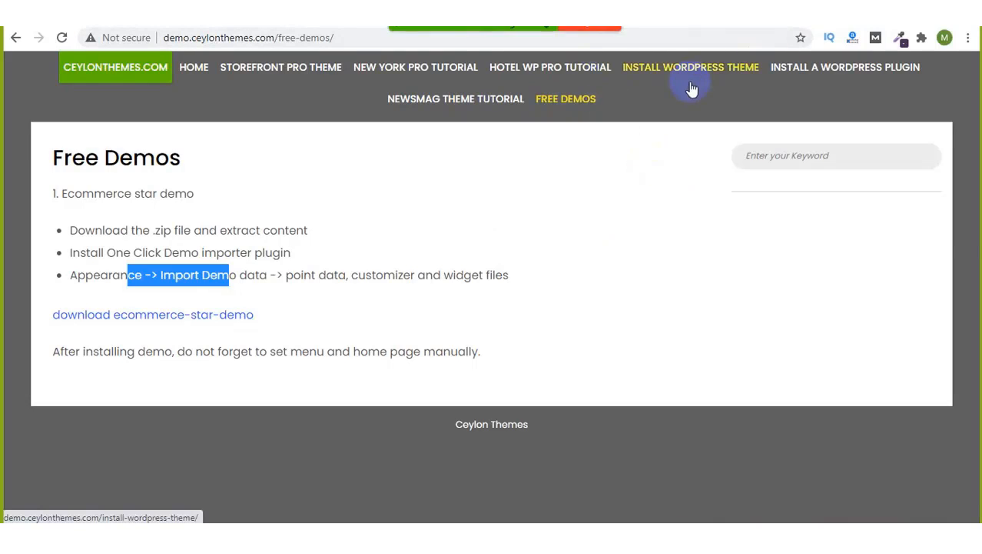
# Step: Read the Zoom meeting's group chat, then close the chat window
pyautogui.click(793, 30)
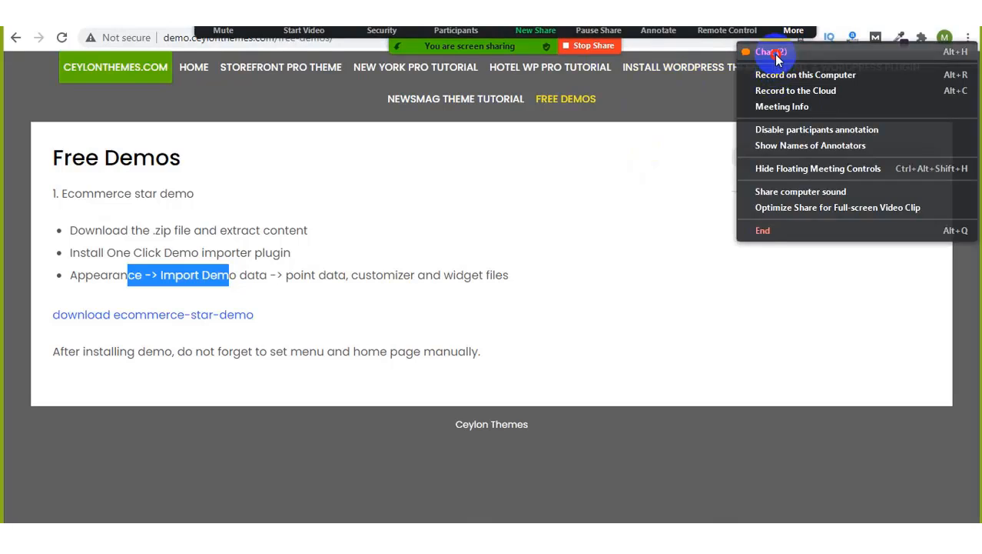
pyautogui.click(773, 53)
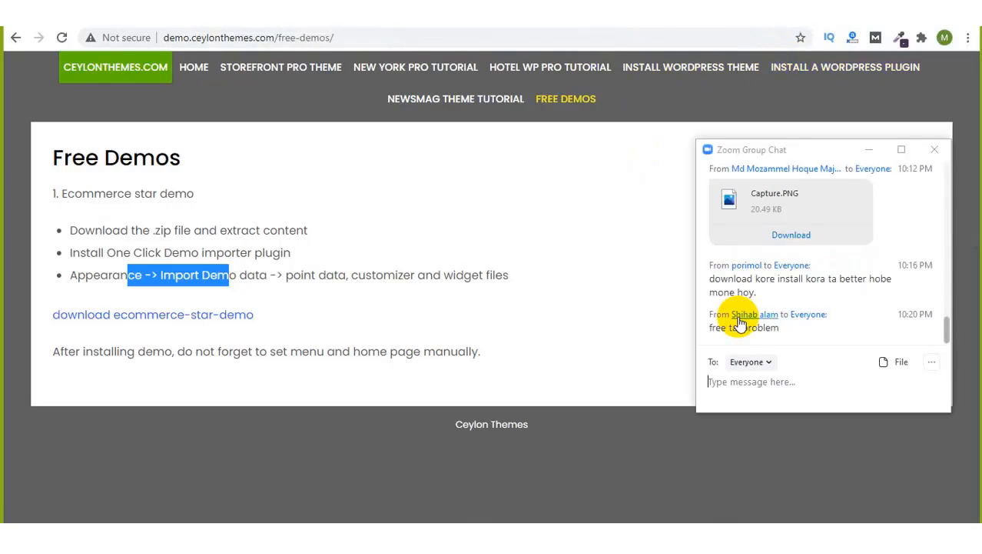
pyautogui.click(870, 156)
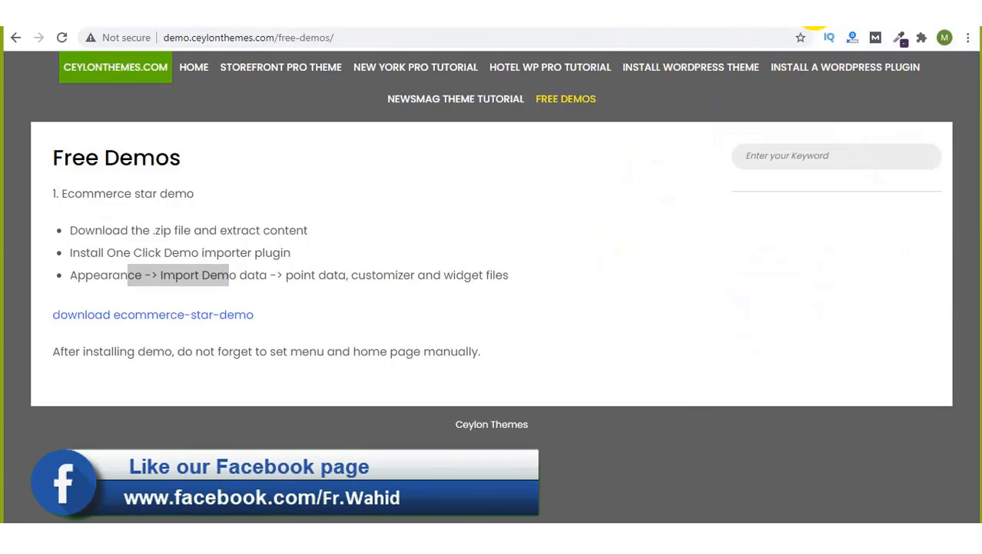
# Step: Go through the Chrome tabs back to the WordPress Ecommerce Storefront theme details
pyautogui.click(815, 15)
pyautogui.click(788, 14)
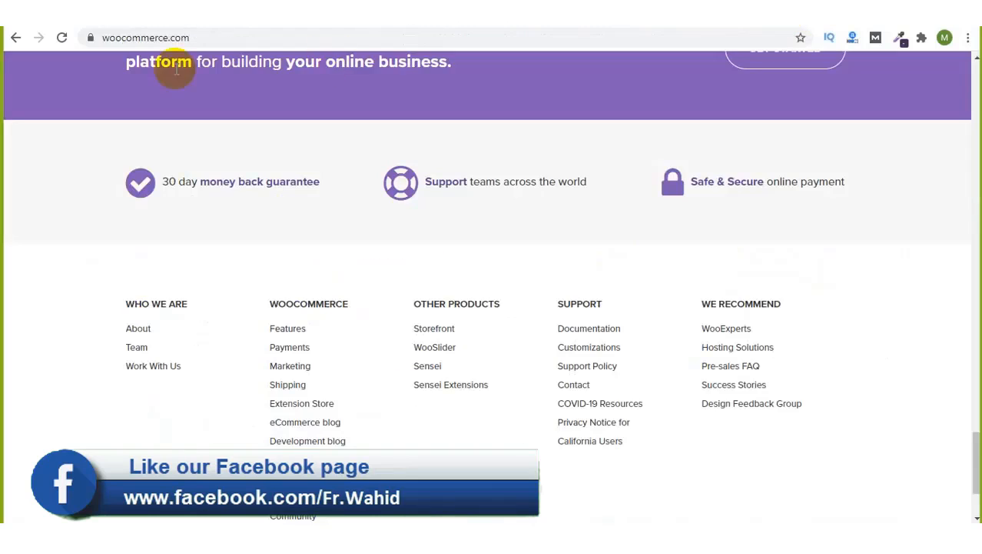
pyautogui.click(53, 10)
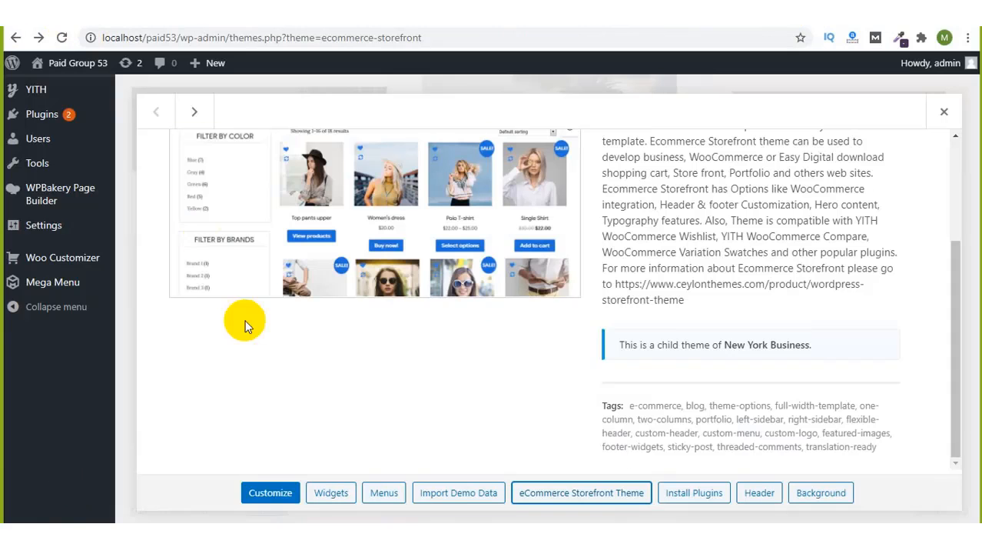
# Step: Close the Ecommerce Storefront details overlay and go to Appearance > Themes > Add New
pyautogui.scroll(2, 234, 231)
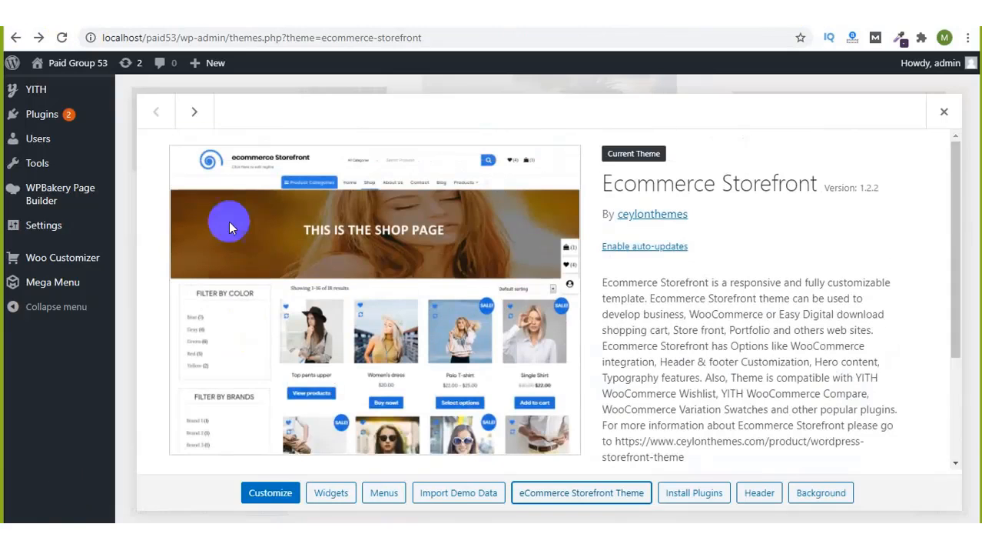
pyautogui.click(944, 111)
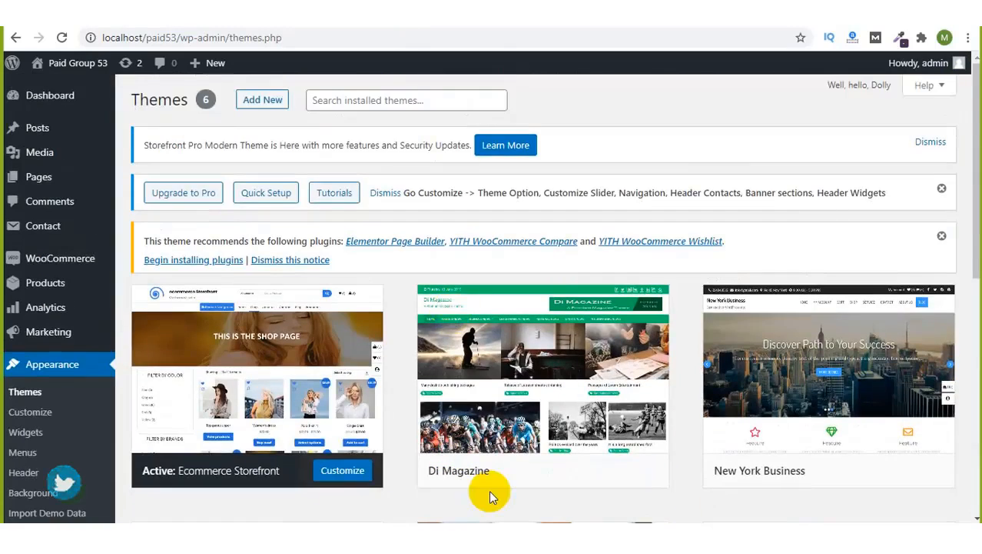
pyautogui.scroll(-2, 488, 489)
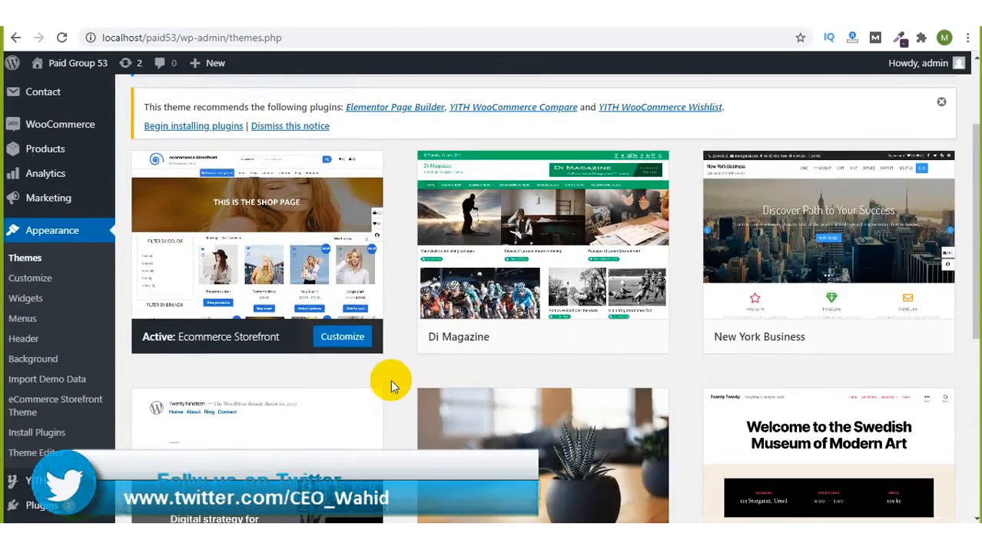
pyautogui.scroll(2, 333, 199)
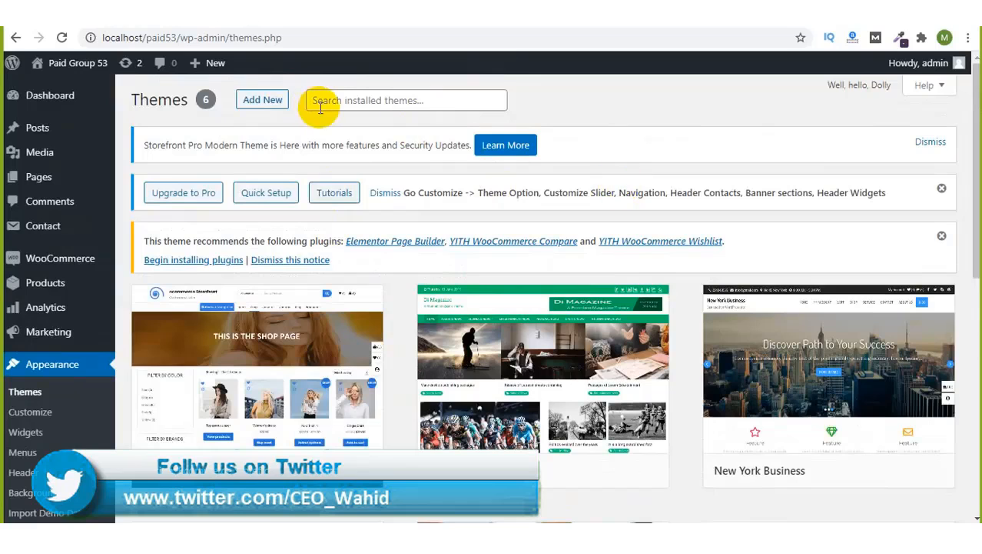
pyautogui.click(277, 103)
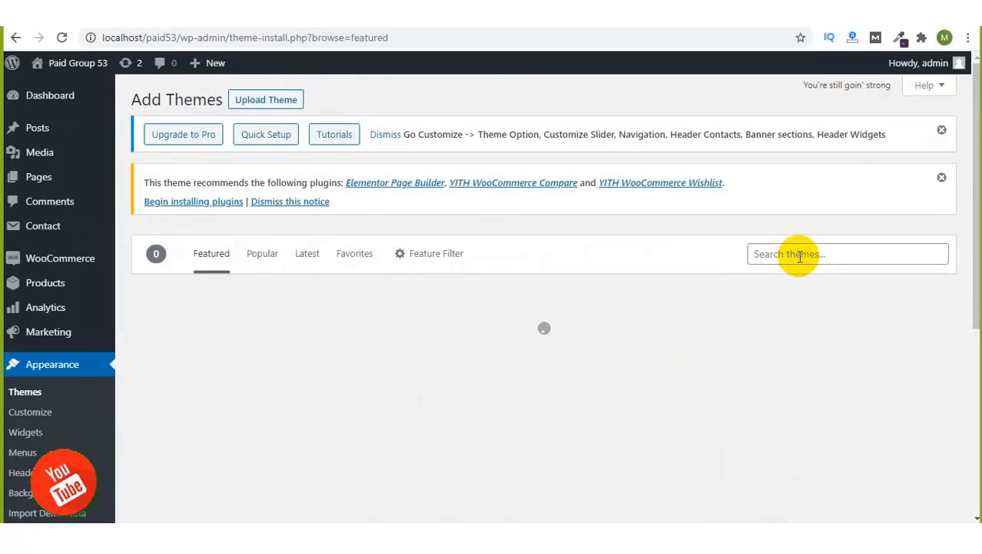
# Step: Search the WordPress theme directory for 'ecommerce'
pyautogui.click(800, 256)
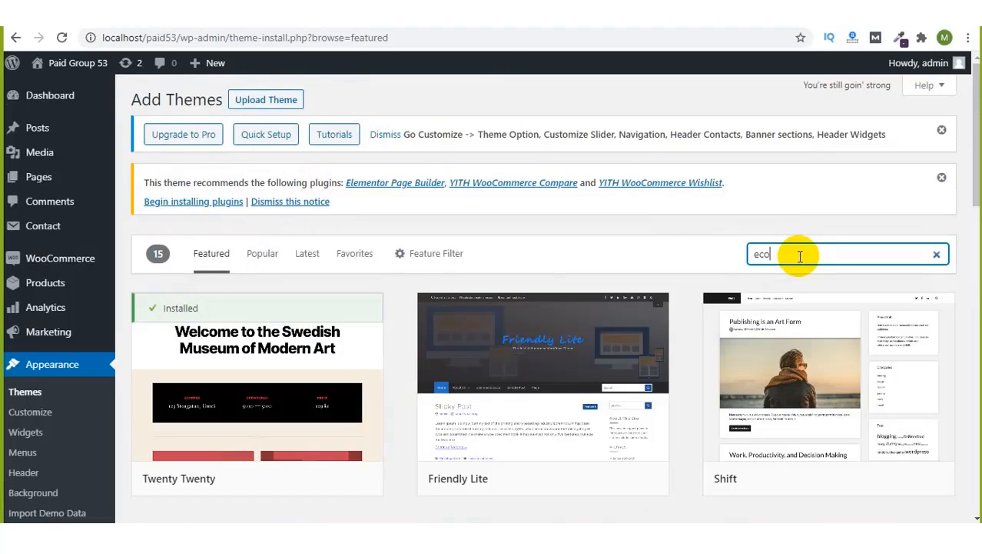
pyautogui.press('Return')
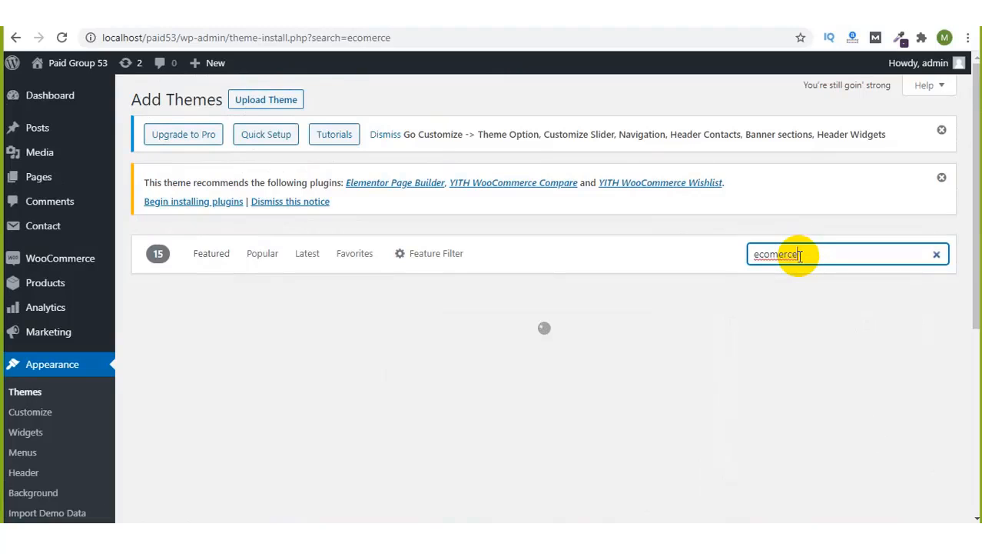
pyautogui.scroll(-1, 611, 231)
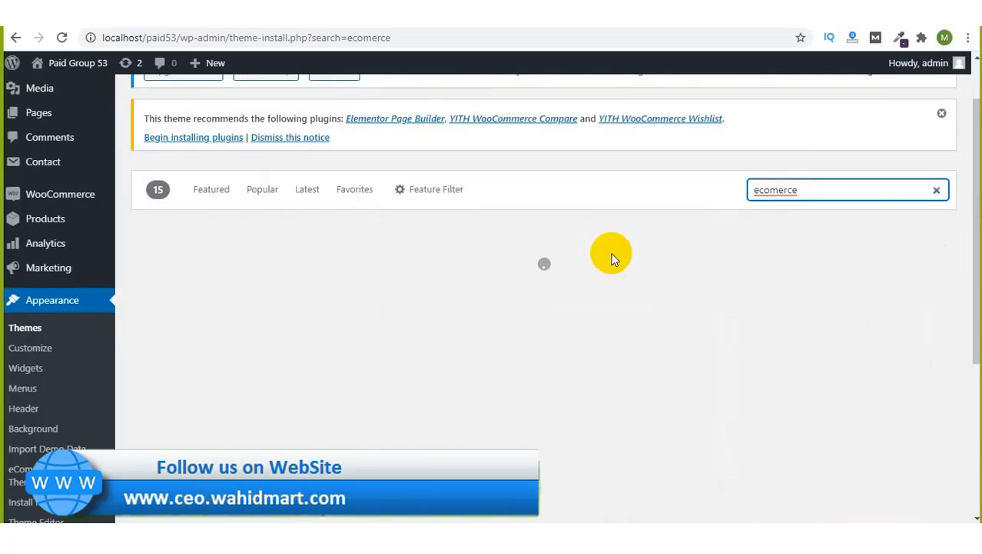
pyautogui.scroll(-2, 612, 260)
pyautogui.scroll(3, 612, 259)
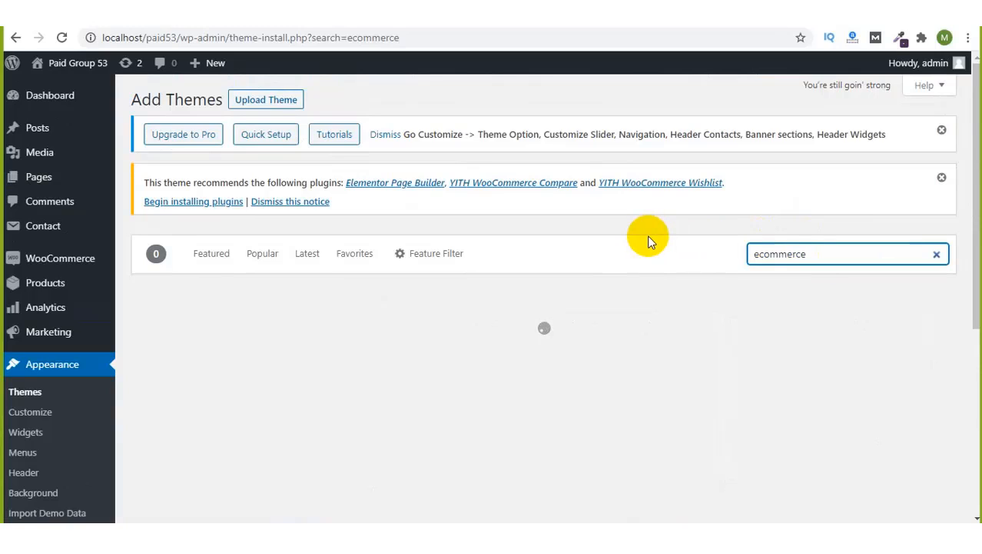
# Step: Scroll down the ecommerce results to the Open Shop theme card
pyautogui.scroll(-3, 648, 240)
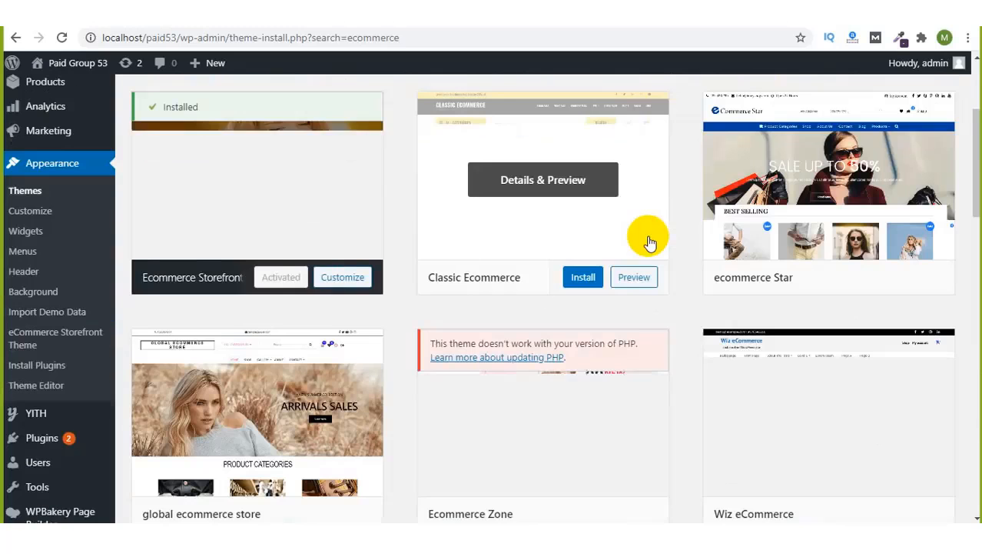
pyautogui.scroll(-8, 520, 376)
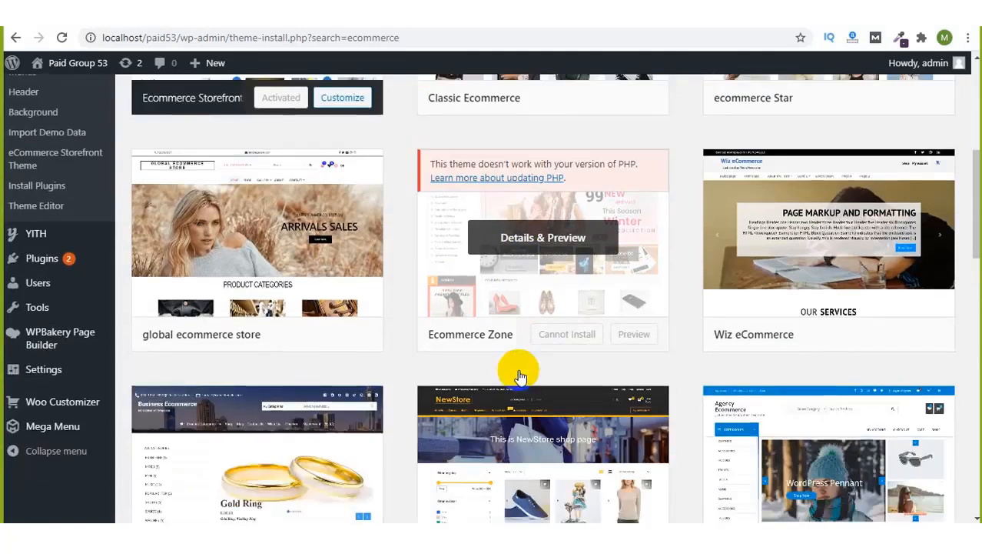
pyautogui.scroll(-7, 520, 376)
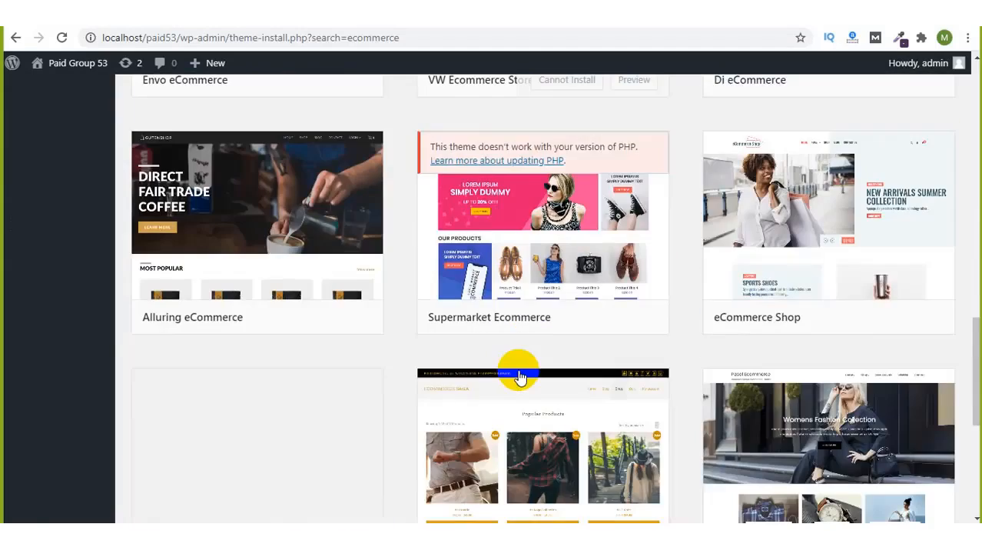
pyautogui.scroll(-1, 520, 377)
pyautogui.scroll(-5, 520, 377)
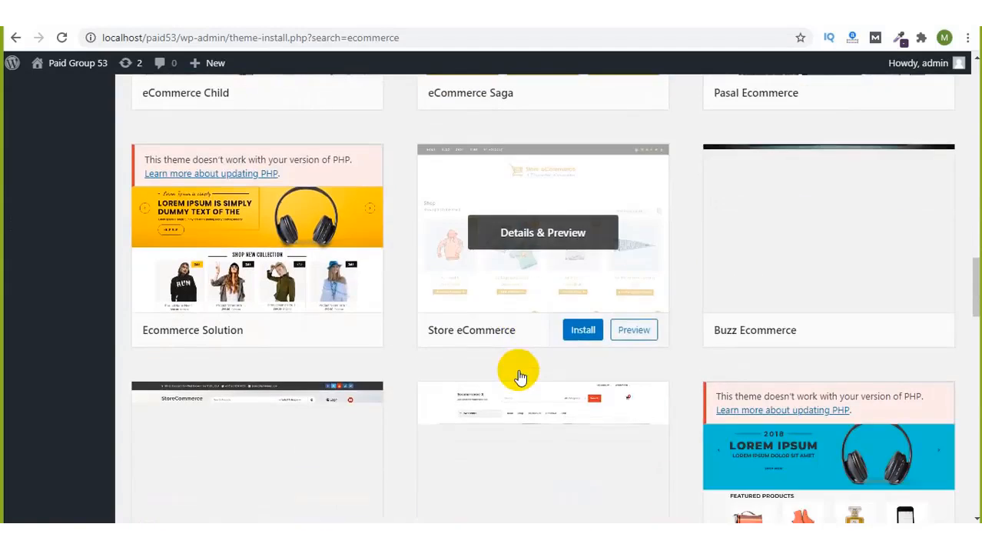
pyautogui.scroll(-3, 519, 369)
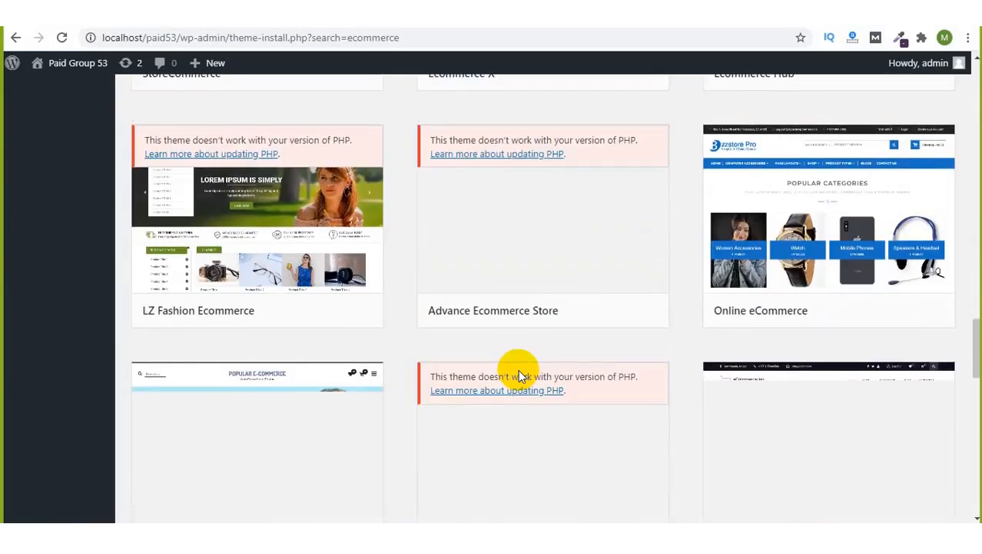
pyautogui.scroll(-2, 518, 371)
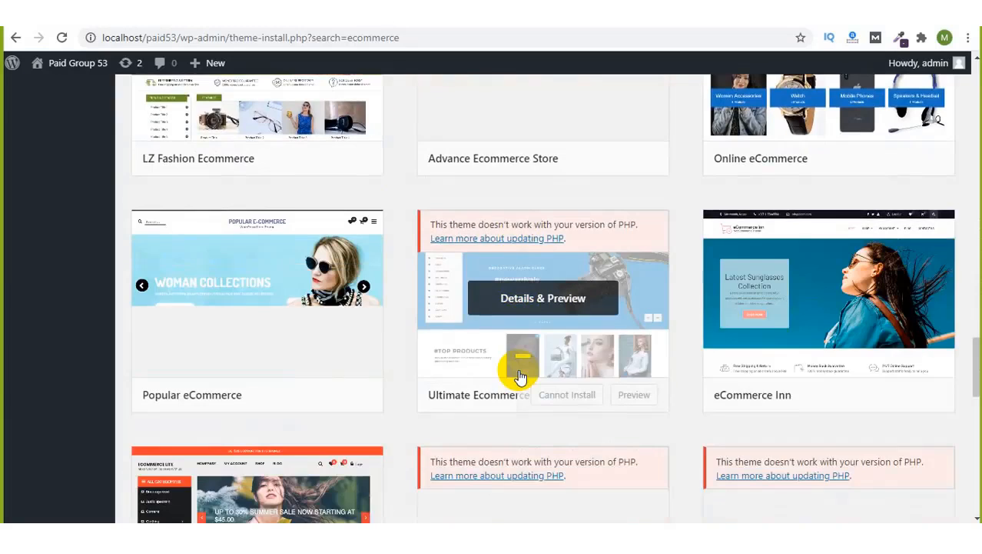
pyautogui.scroll(-2, 520, 376)
pyautogui.scroll(-1, 520, 375)
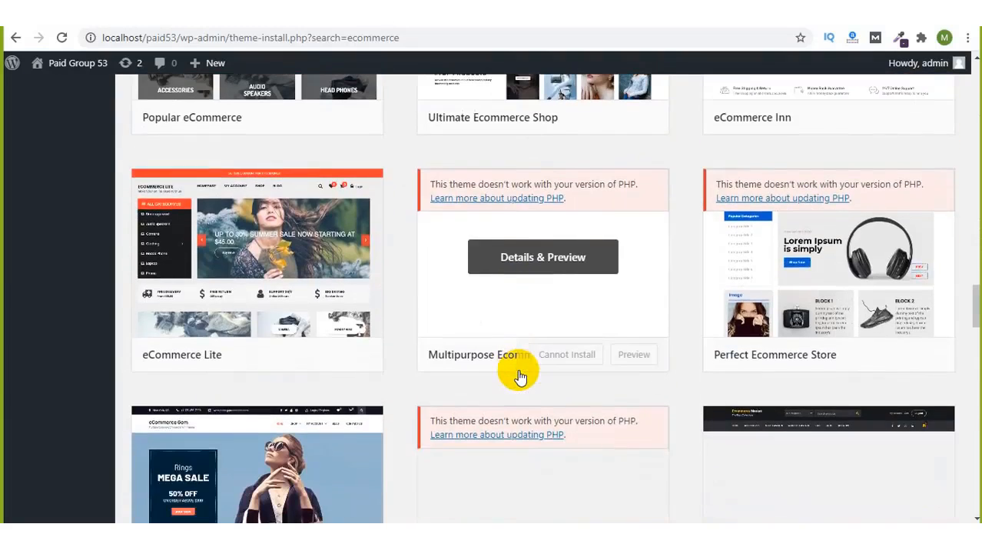
pyautogui.scroll(-3, 586, 371)
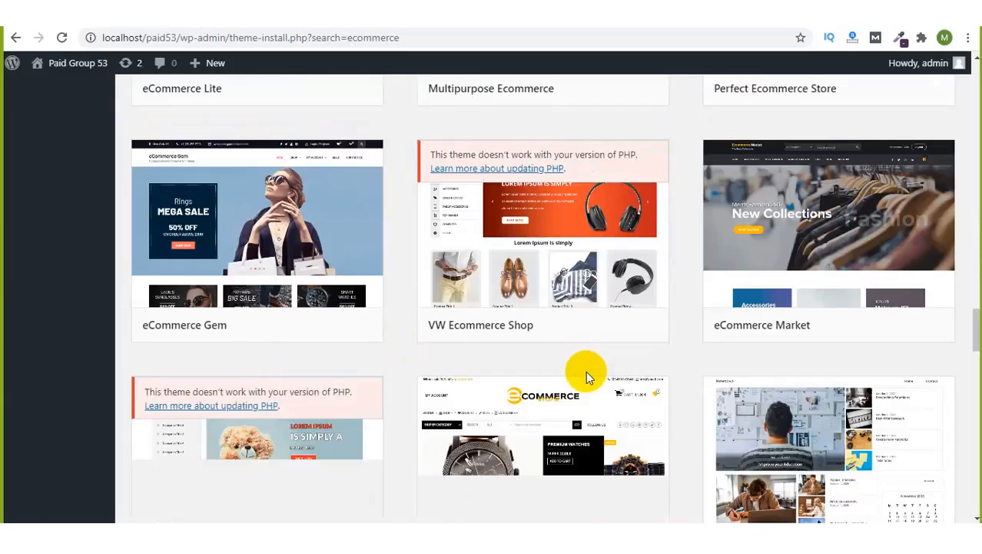
pyautogui.scroll(-1, 586, 370)
pyautogui.scroll(-2, 586, 371)
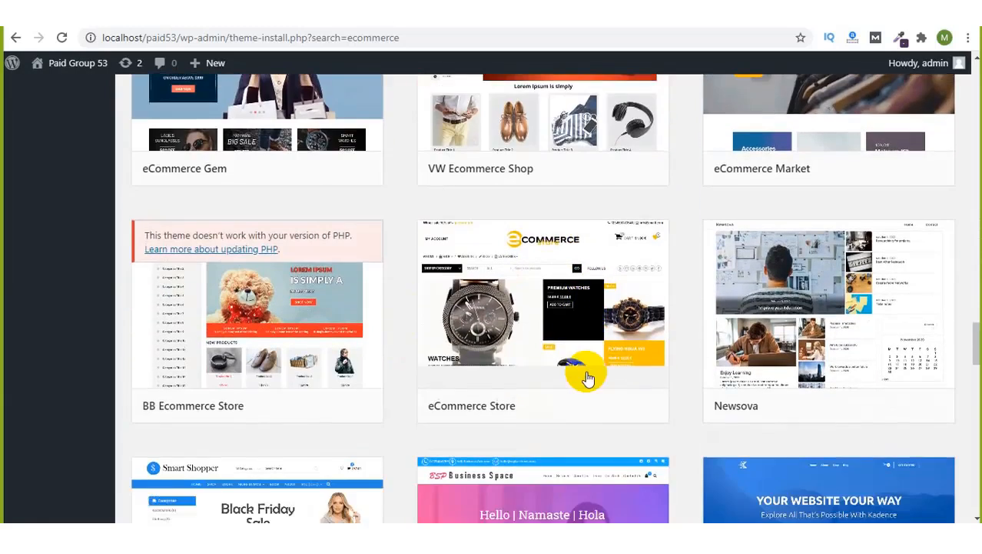
pyautogui.scroll(-2, 587, 373)
pyautogui.scroll(-7, 587, 377)
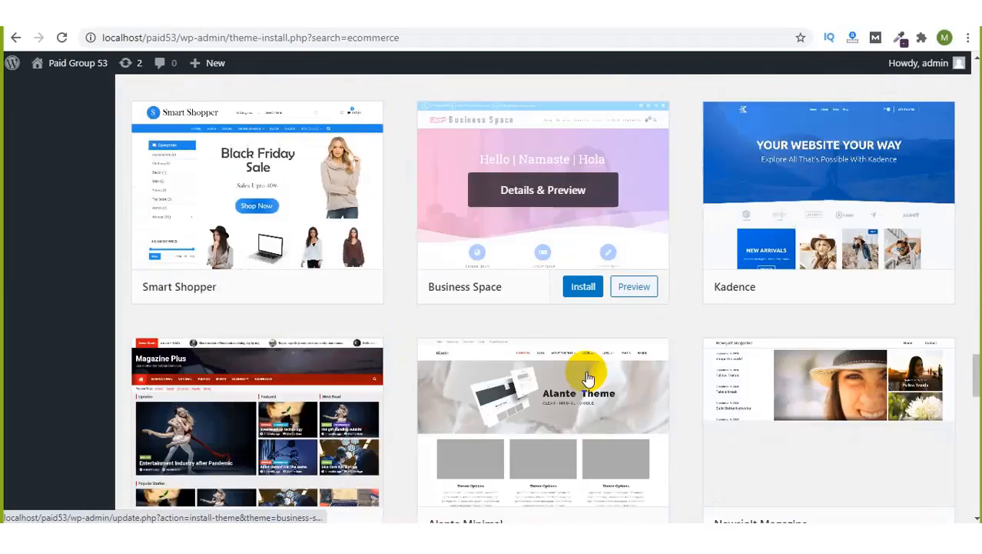
pyautogui.scroll(-3, 587, 377)
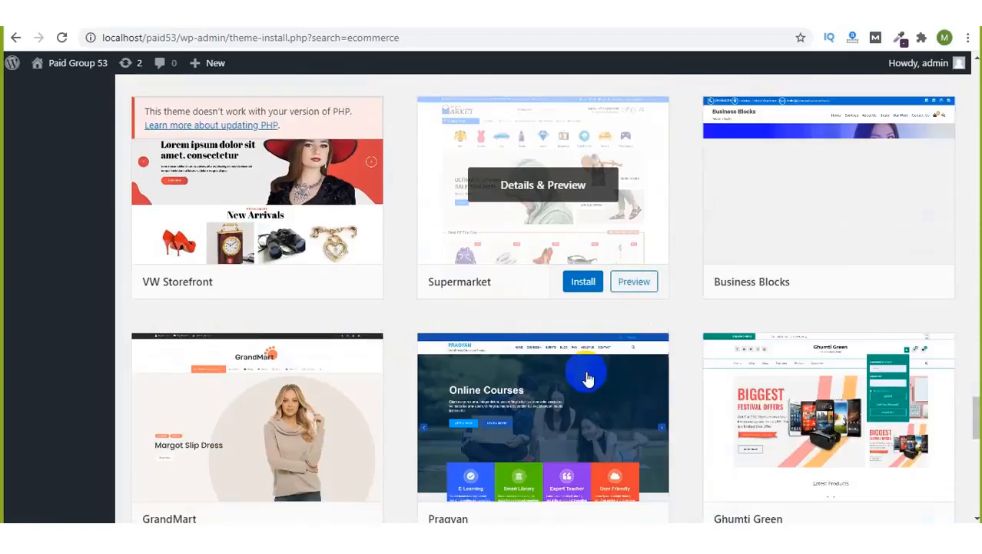
pyautogui.scroll(-8, 588, 377)
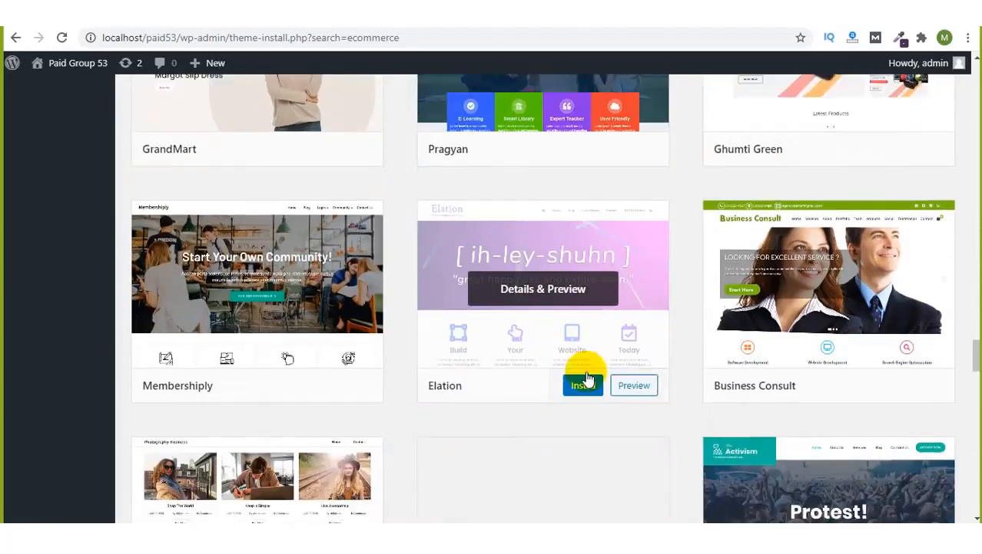
pyautogui.scroll(-3, 585, 376)
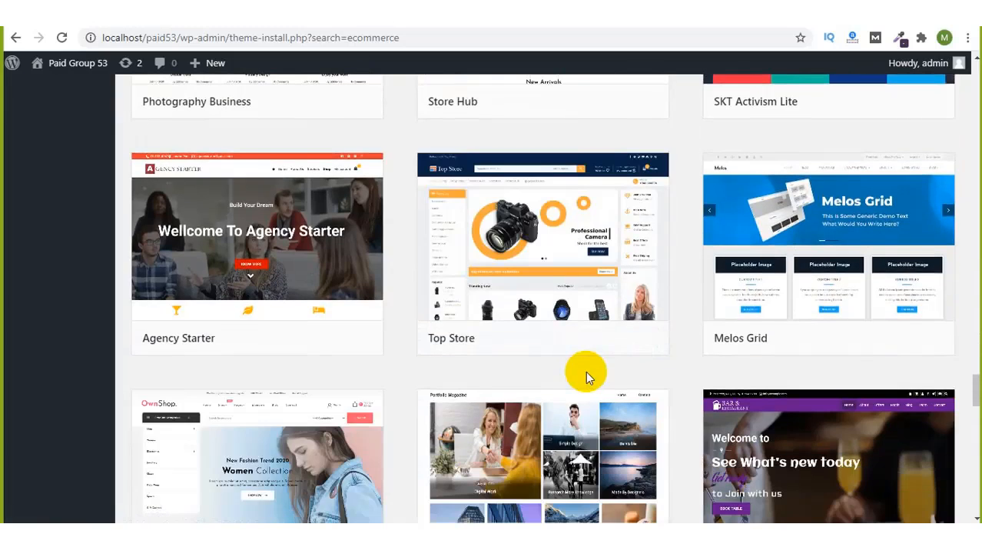
pyautogui.scroll(-3, 585, 374)
pyautogui.scroll(-3, 586, 374)
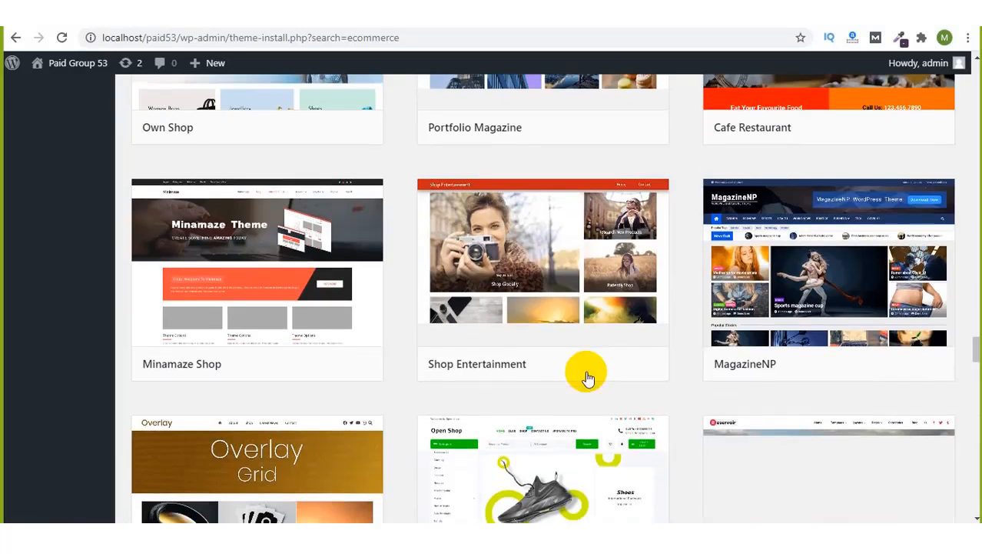
pyautogui.scroll(-3, 588, 377)
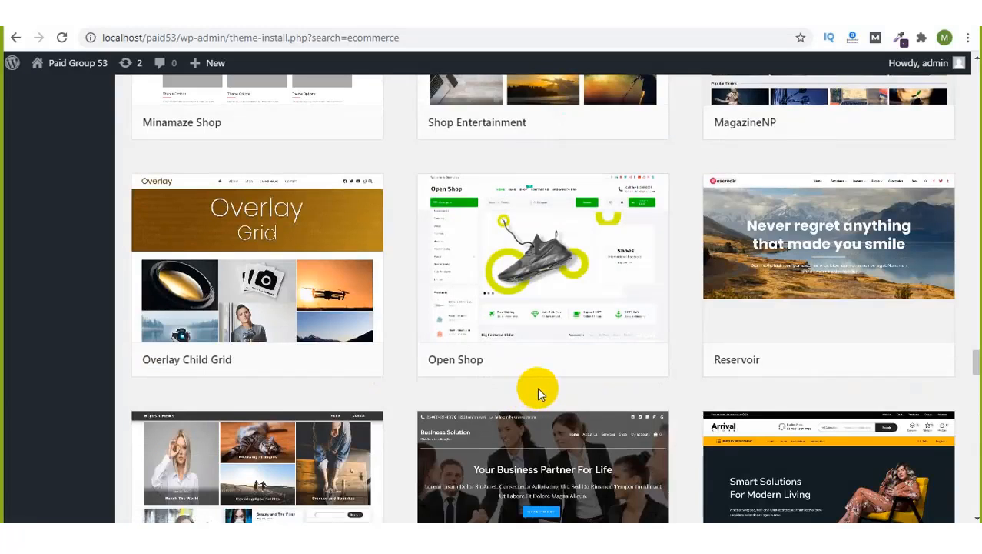
# Step: Inspect the Open Shop theme's details and demo link, then close its preview
pyautogui.moveTo(602, 318)
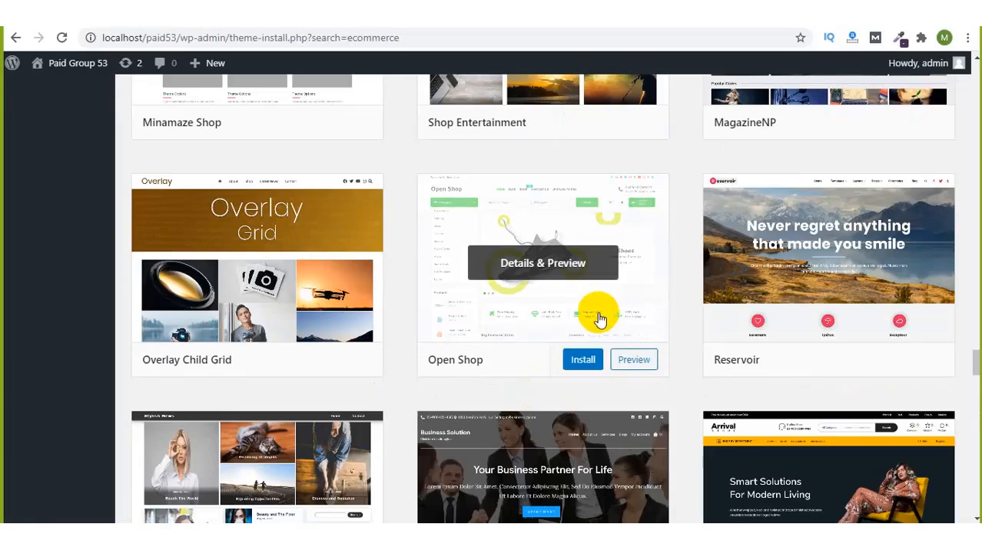
pyautogui.click(551, 265)
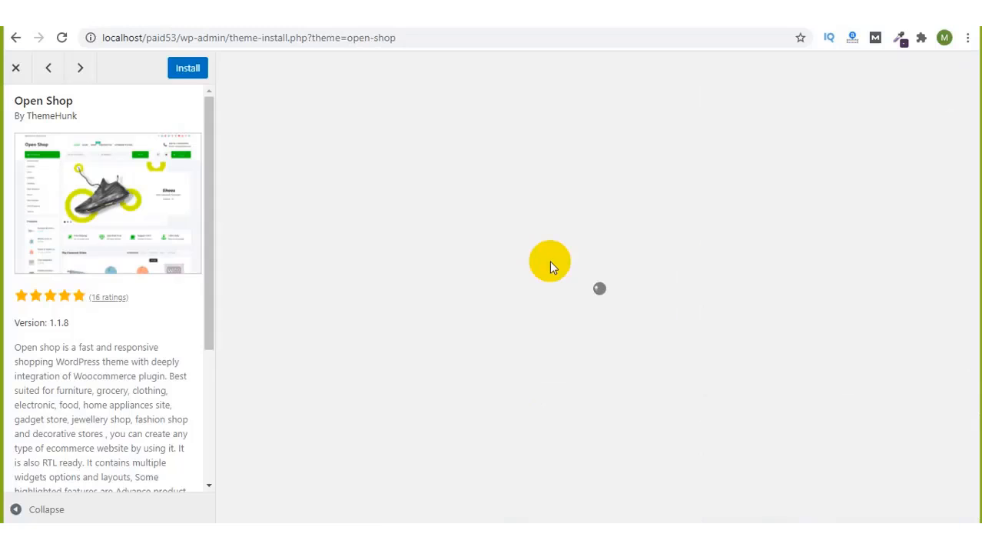
pyautogui.scroll(-3, 134, 382)
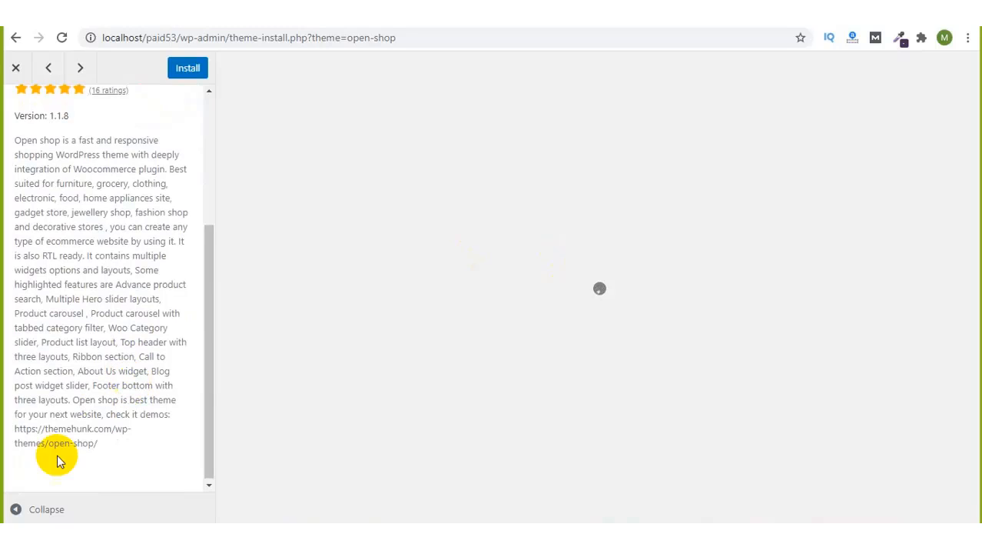
pyautogui.moveTo(78, 440); pyautogui.dragTo(30, 435)
pyautogui.click(30, 435)
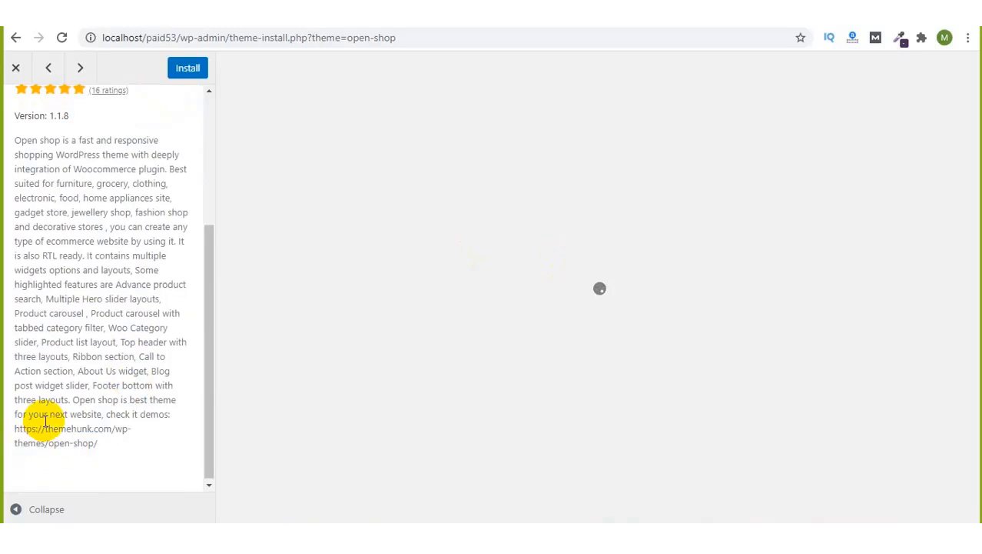
pyautogui.scroll(3, 111, 353)
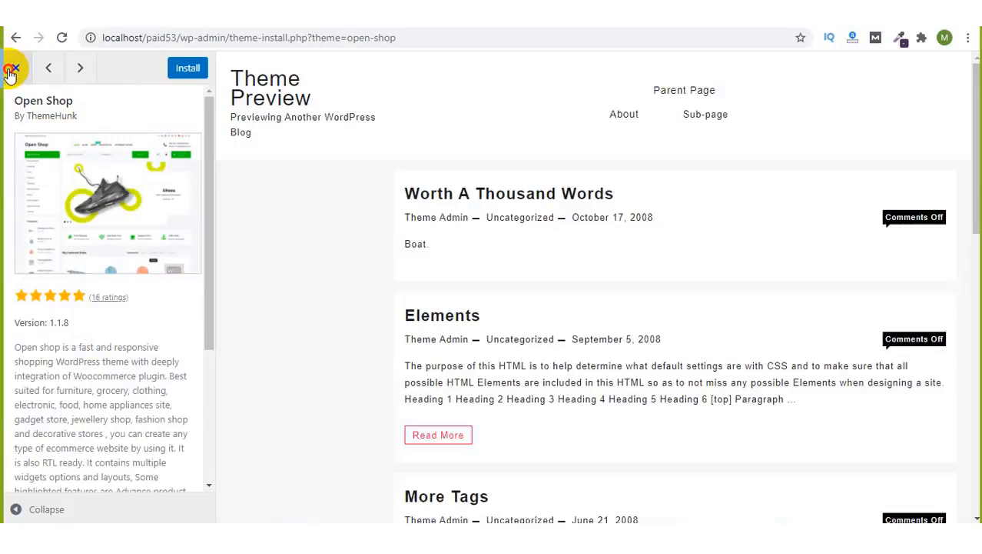
pyautogui.click(11, 68)
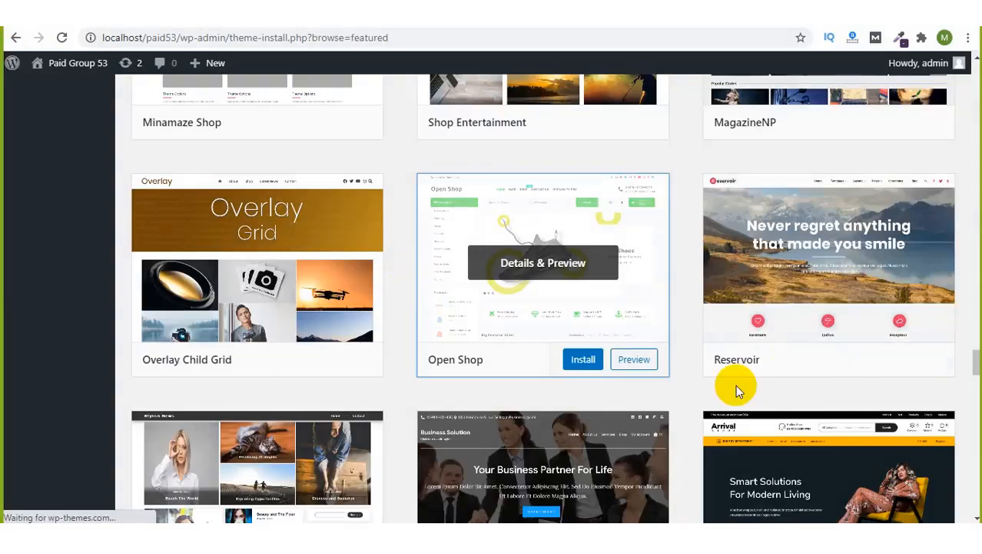
# Step: Find Top Store in the results, open its details and select the ThemeHunk demo link
pyautogui.scroll(-5, 735, 384)
pyautogui.scroll(-3, 736, 391)
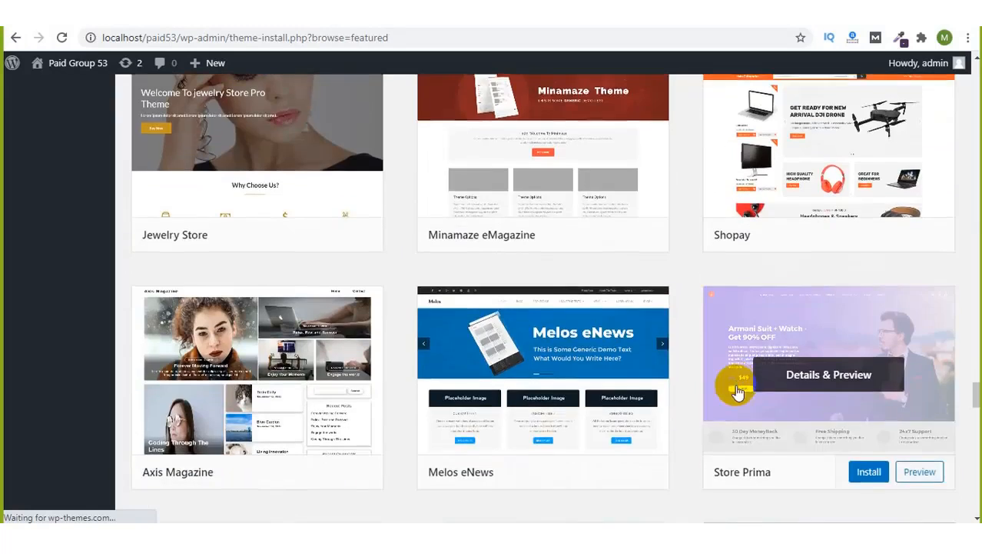
pyautogui.scroll(-4, 737, 392)
pyautogui.scroll(-6, 738, 392)
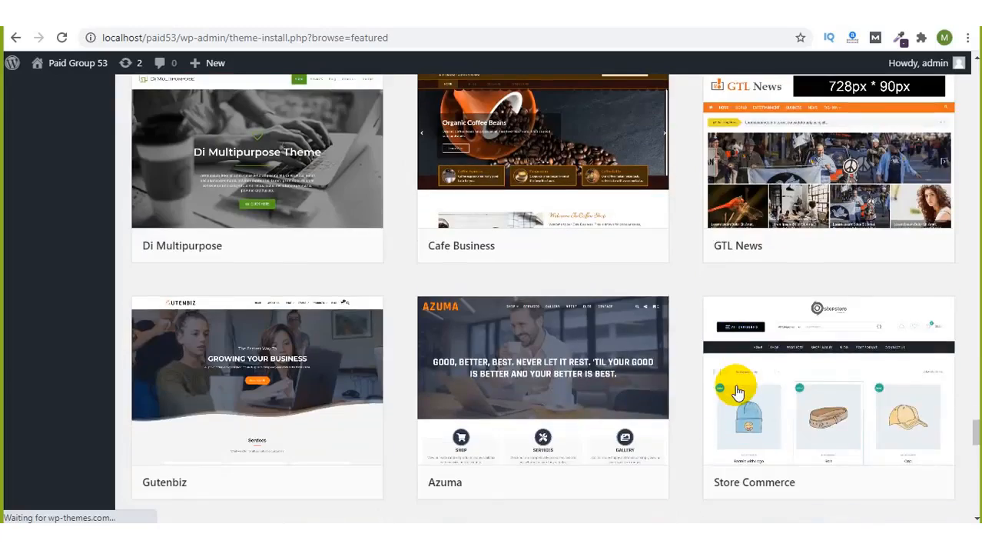
pyautogui.scroll(-8, 737, 392)
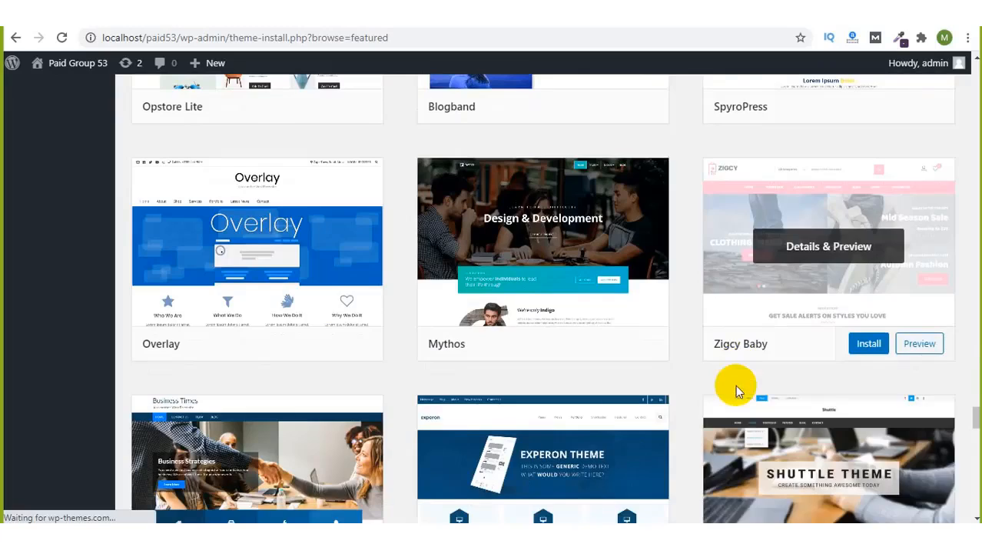
pyautogui.scroll(-5, 736, 393)
pyautogui.scroll(-4, 736, 392)
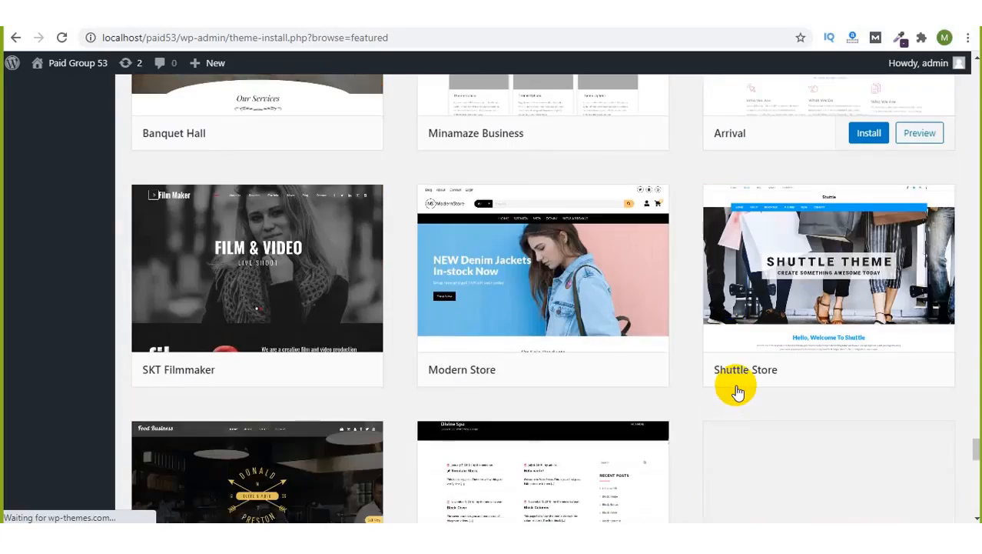
pyautogui.scroll(-3, 736, 389)
pyautogui.scroll(-2, 736, 389)
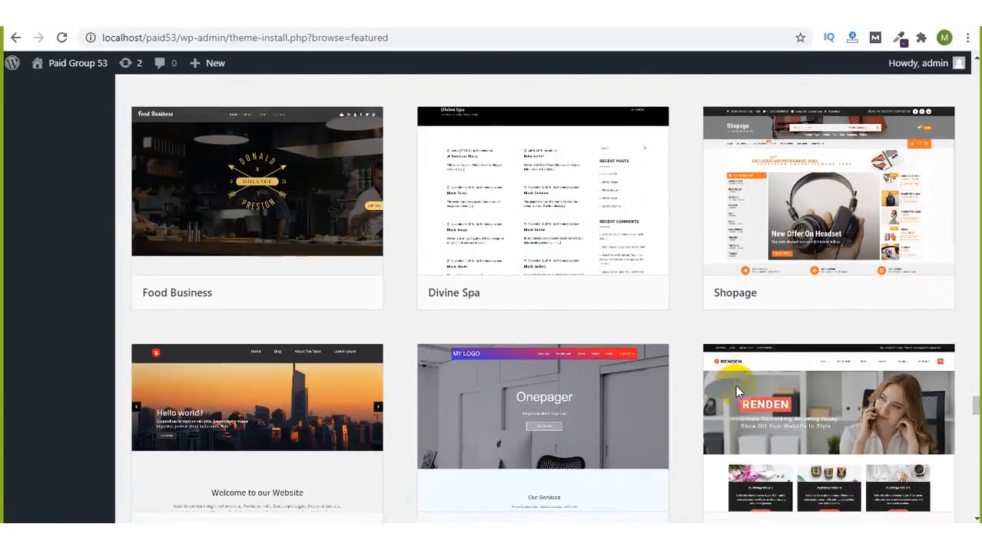
pyautogui.scroll(15, 736, 391)
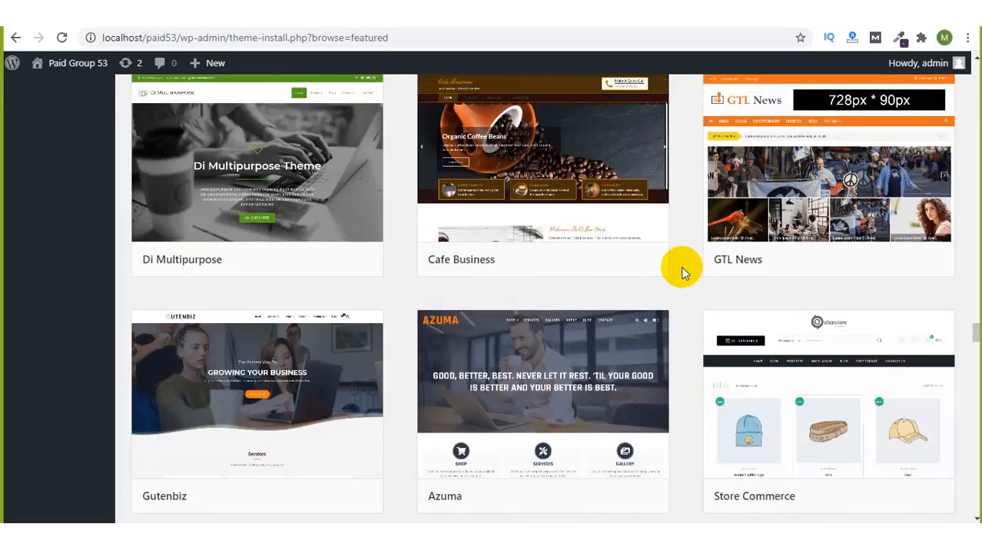
pyautogui.scroll(4, 683, 268)
pyautogui.scroll(5, 683, 270)
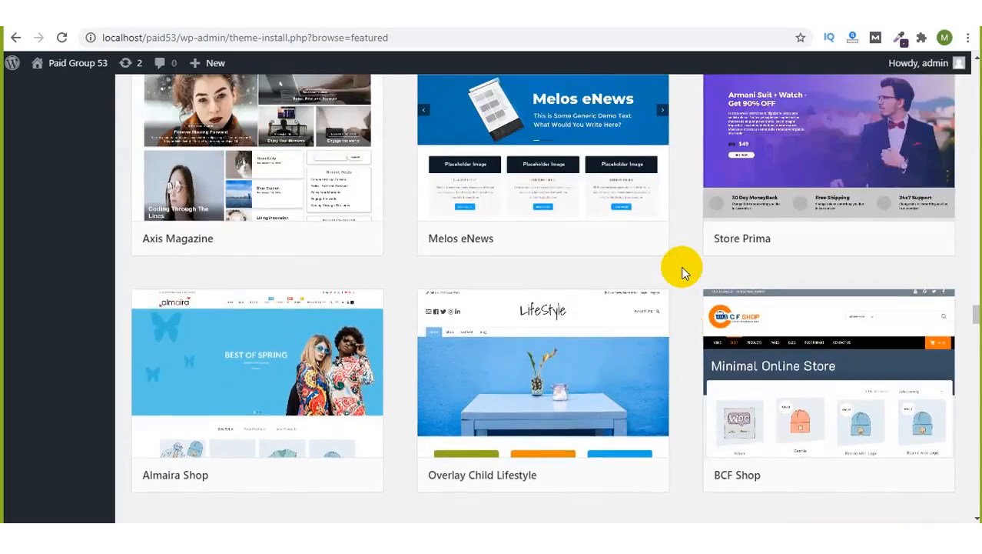
pyautogui.scroll(2, 681, 271)
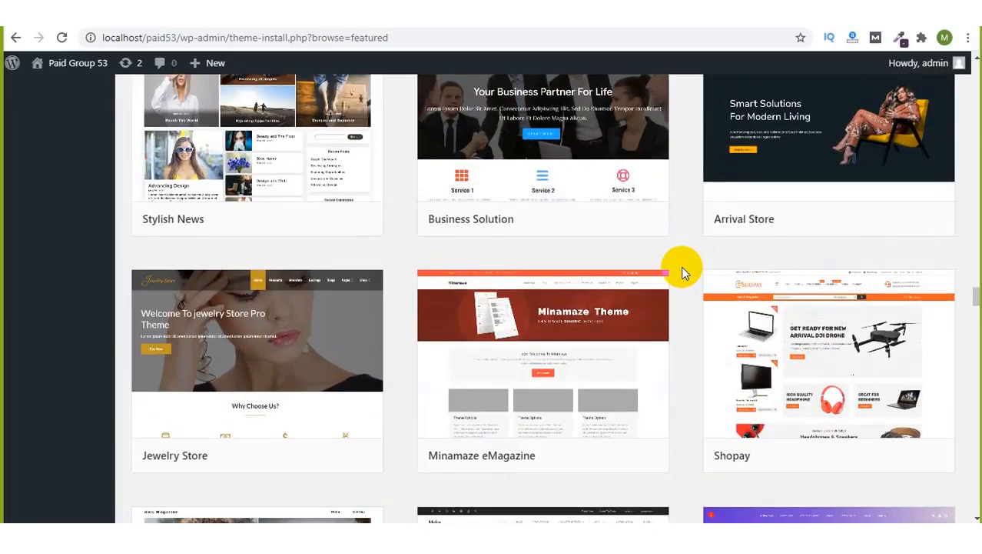
pyautogui.scroll(3, 681, 271)
pyautogui.scroll(7, 681, 266)
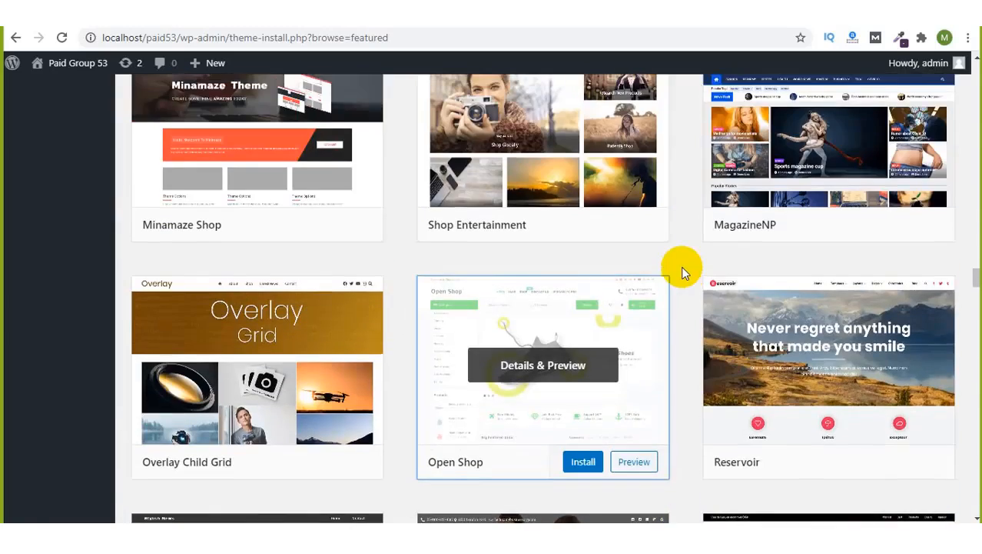
pyautogui.scroll(4, 681, 266)
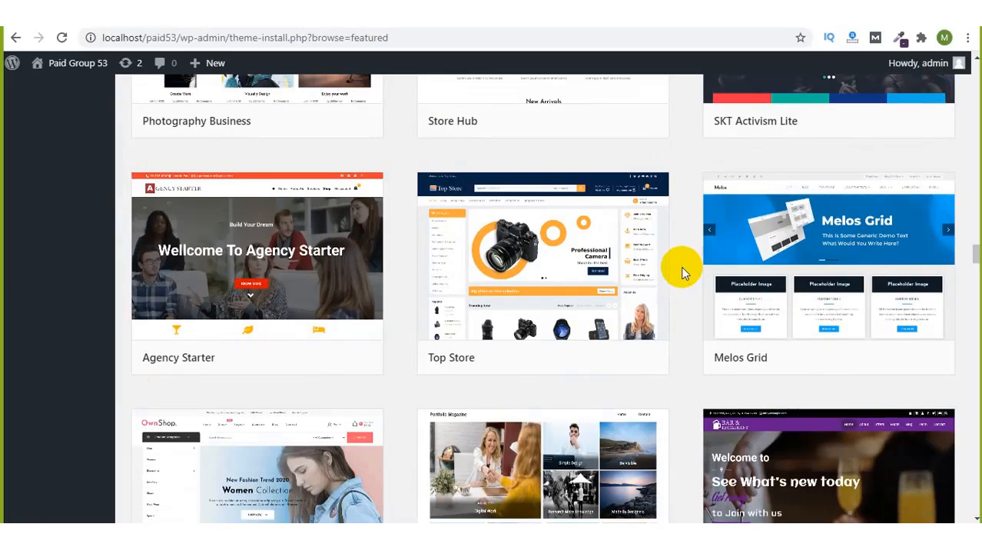
pyautogui.moveTo(581, 259)
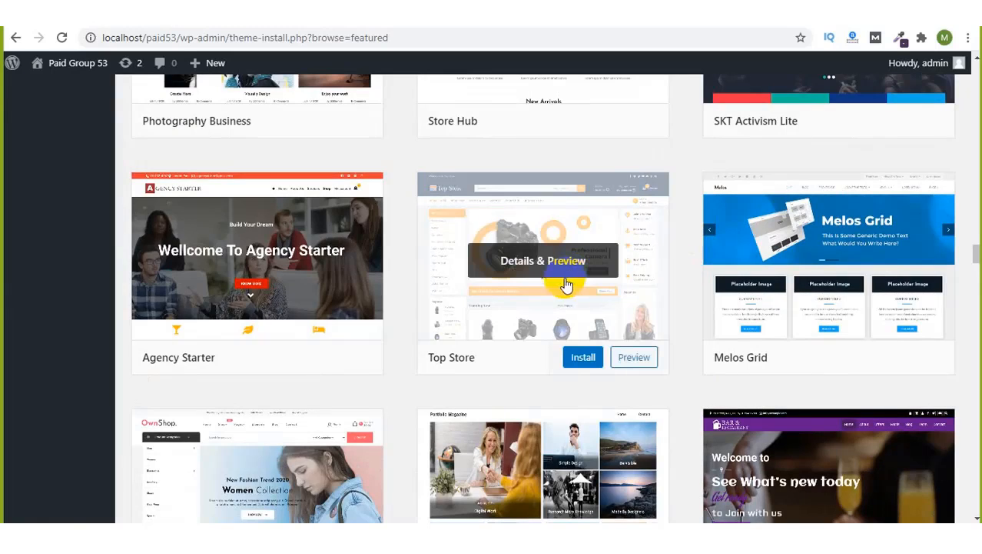
pyautogui.click(548, 262)
pyautogui.scroll(-1, 58, 379)
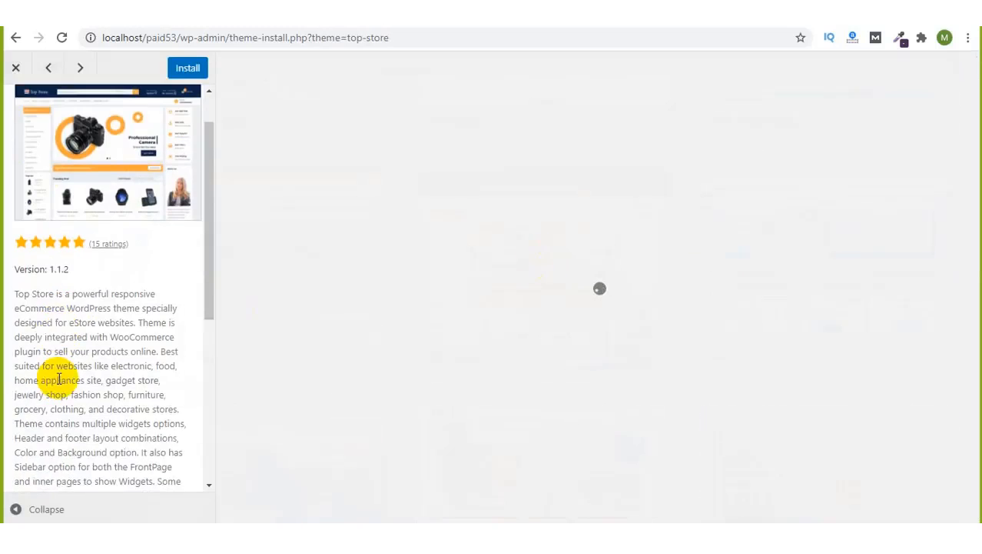
pyautogui.scroll(-5, 59, 379)
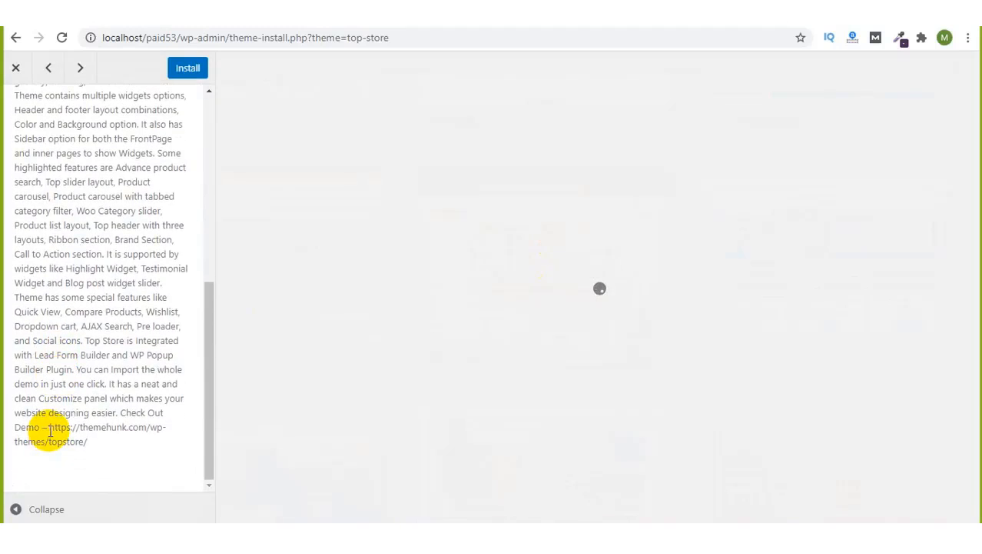
pyautogui.moveTo(49, 428); pyautogui.dragTo(98, 445)
pyautogui.hotkey('ctrl', 'c')
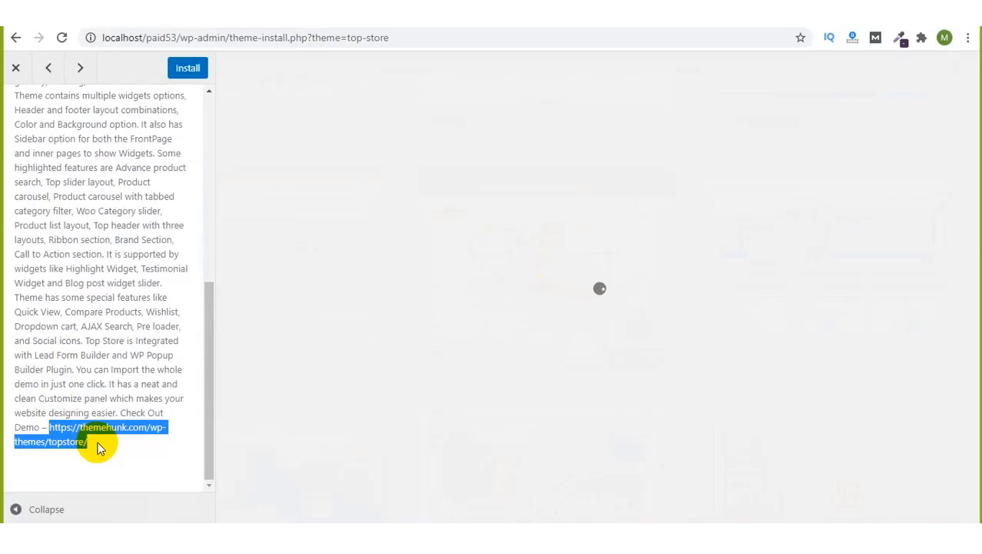
# Step: Load the copied Top Store demo link in a new tab and browse the demo shop
pyautogui.click(830, 11)
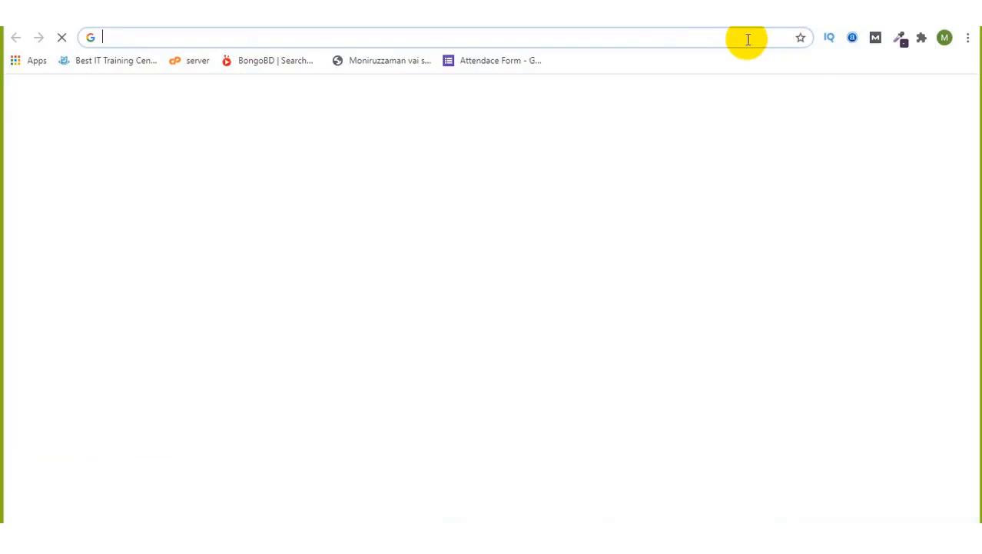
pyautogui.hotkey('ctrl', 'v')
pyautogui.press('Return')
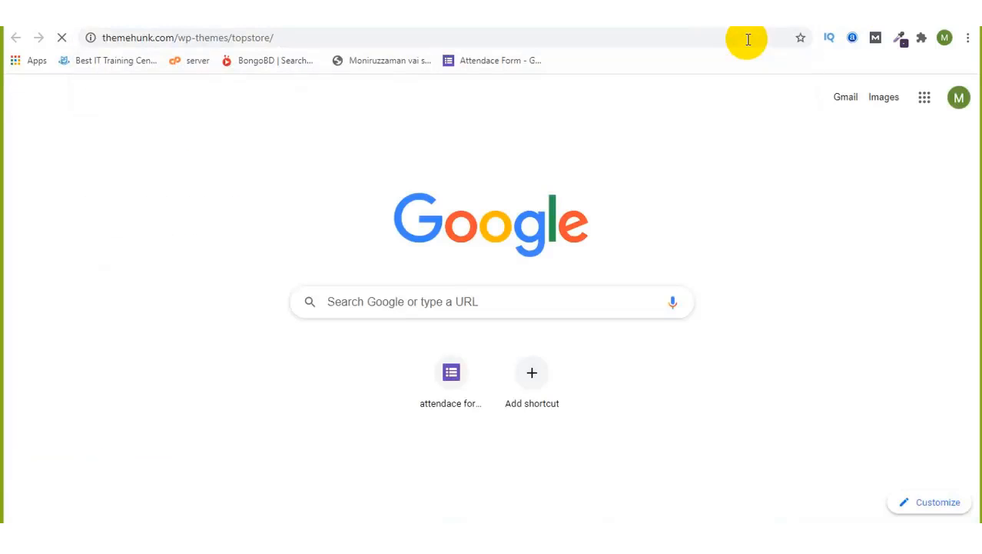
pyautogui.click(317, 36)
pyautogui.click(316, 36)
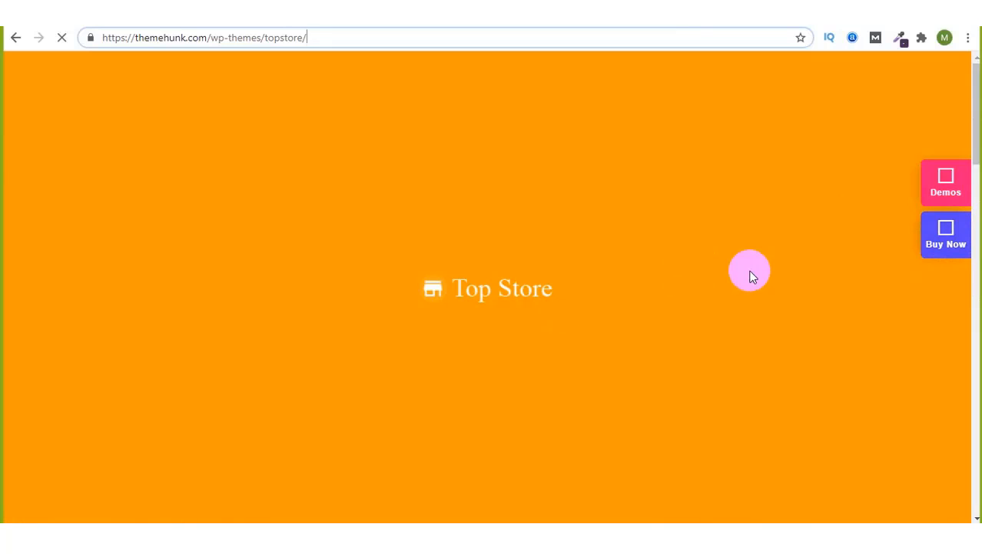
pyautogui.scroll(-12, 750, 271)
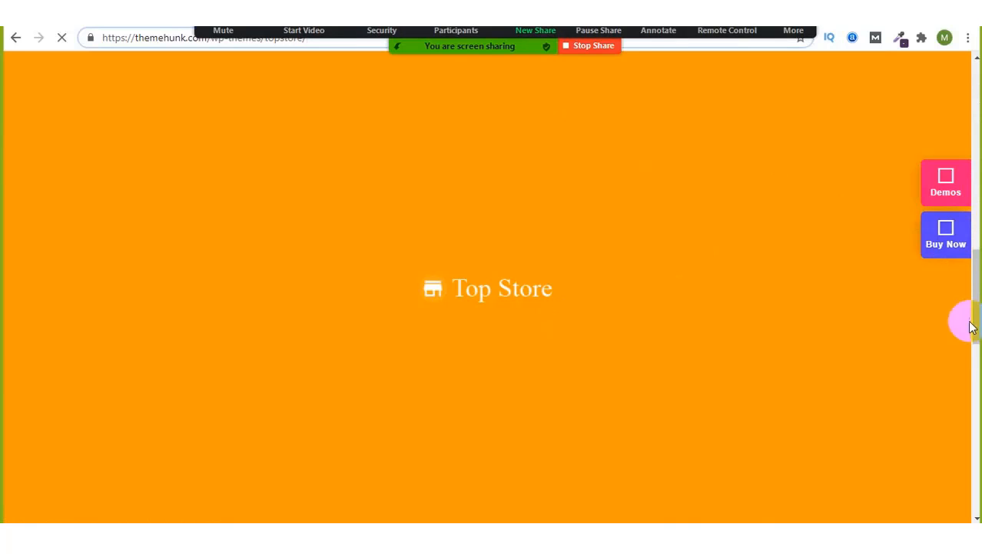
pyautogui.moveTo(979, 321); pyautogui.dragTo(977, 478)
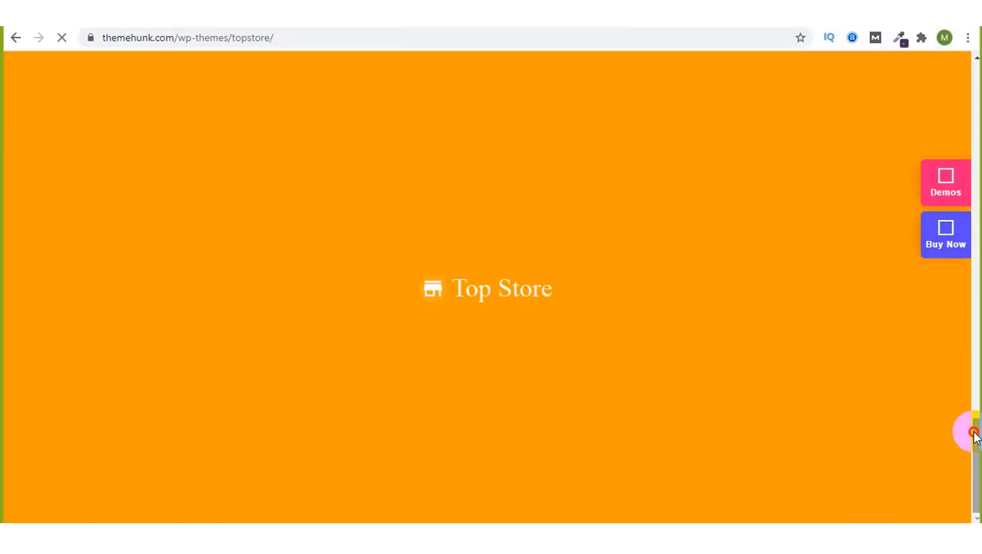
pyautogui.moveTo(970, 427); pyautogui.dragTo(663, 243)
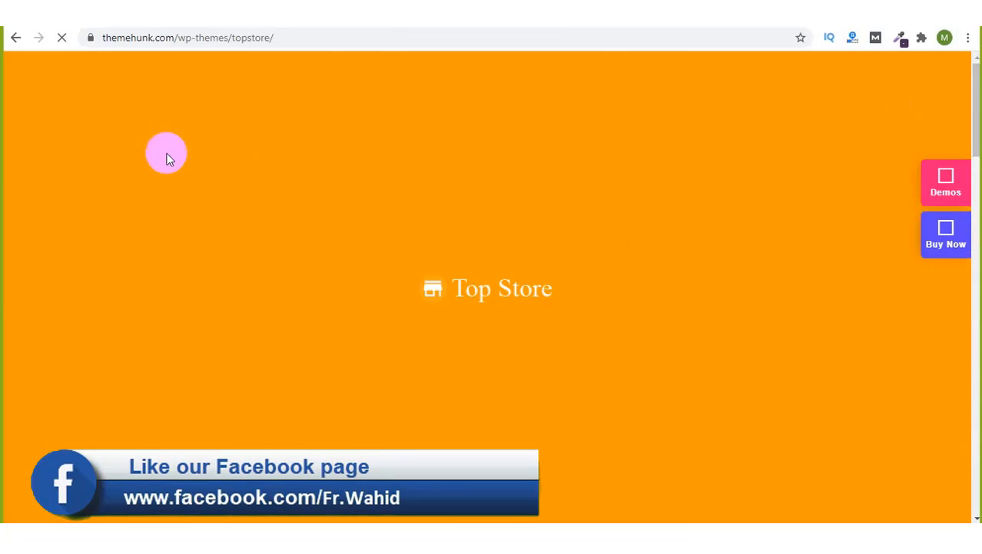
# Step: Look over more of the demo shop, then start installing Top Store from its WordPress preview
pyautogui.click(365, 41)
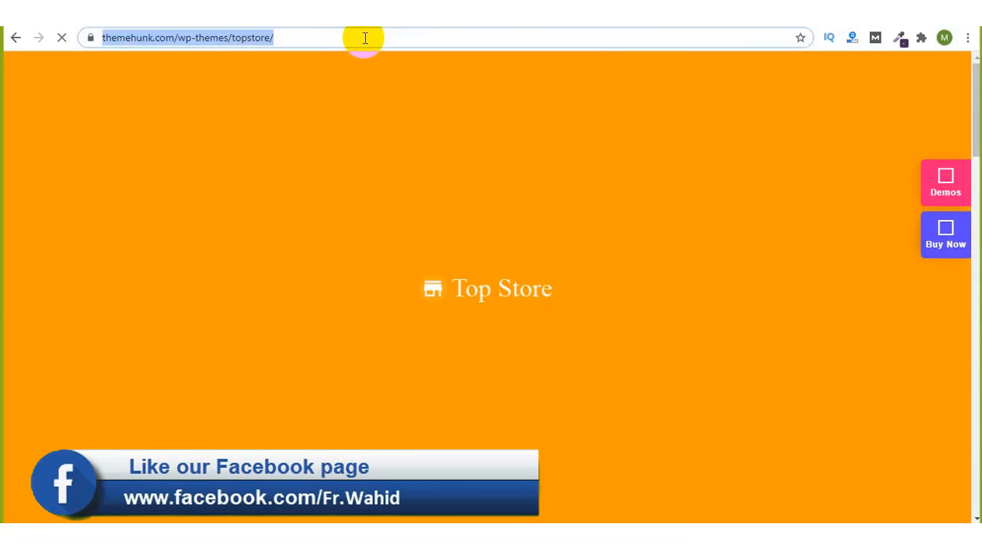
pyautogui.click(365, 40)
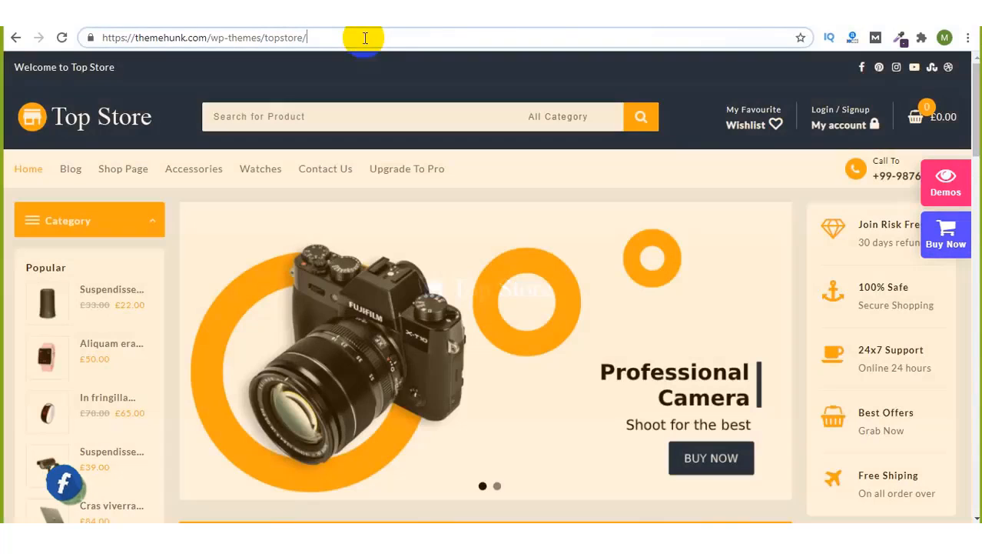
pyautogui.scroll(-10, 689, 241)
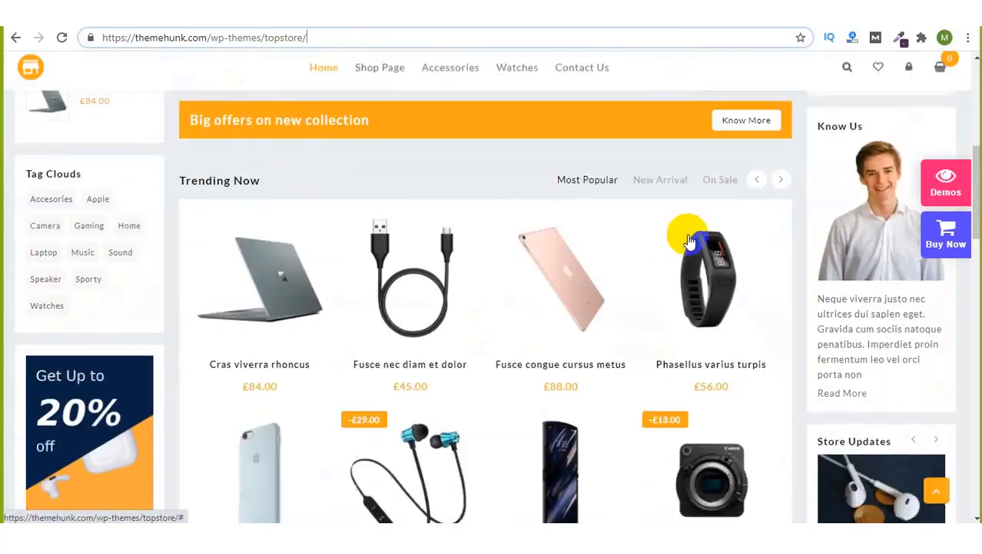
pyautogui.scroll(-5, 533, 255)
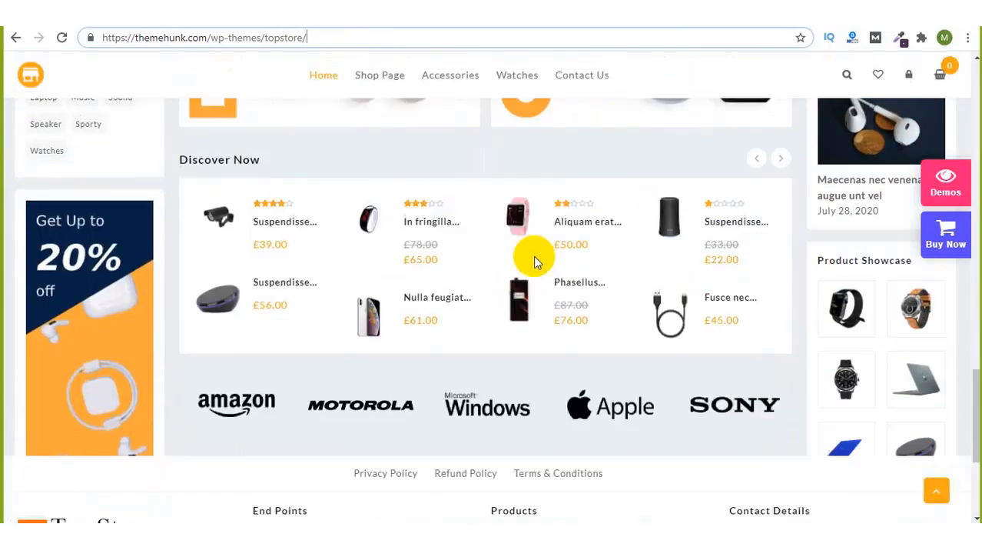
pyautogui.scroll(15, 533, 255)
pyautogui.click(700, 77)
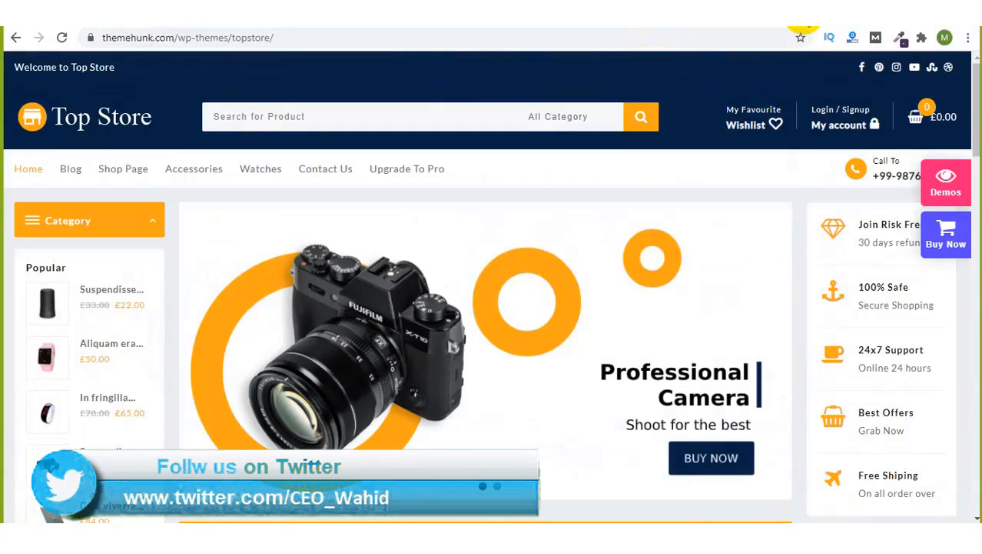
pyautogui.click(810, 13)
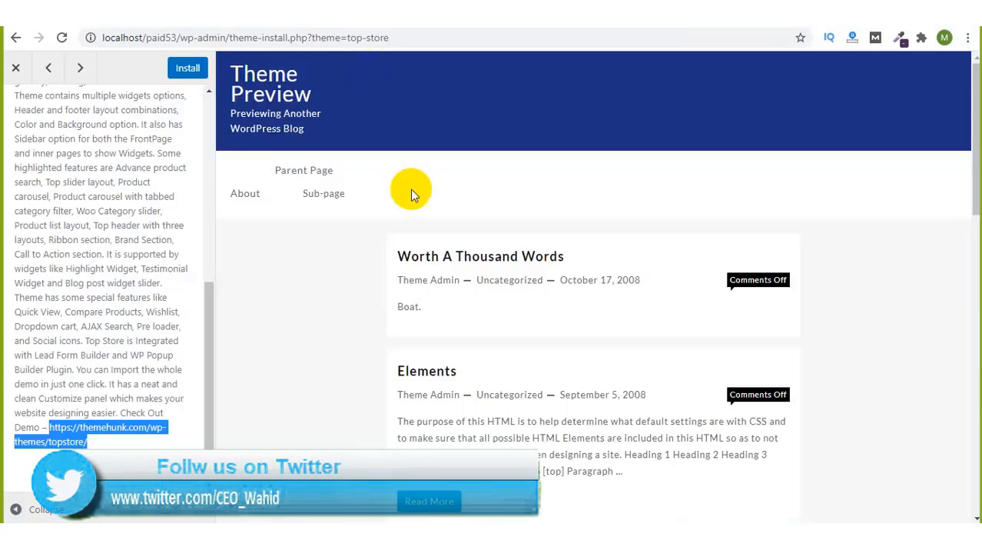
pyautogui.click(189, 68)
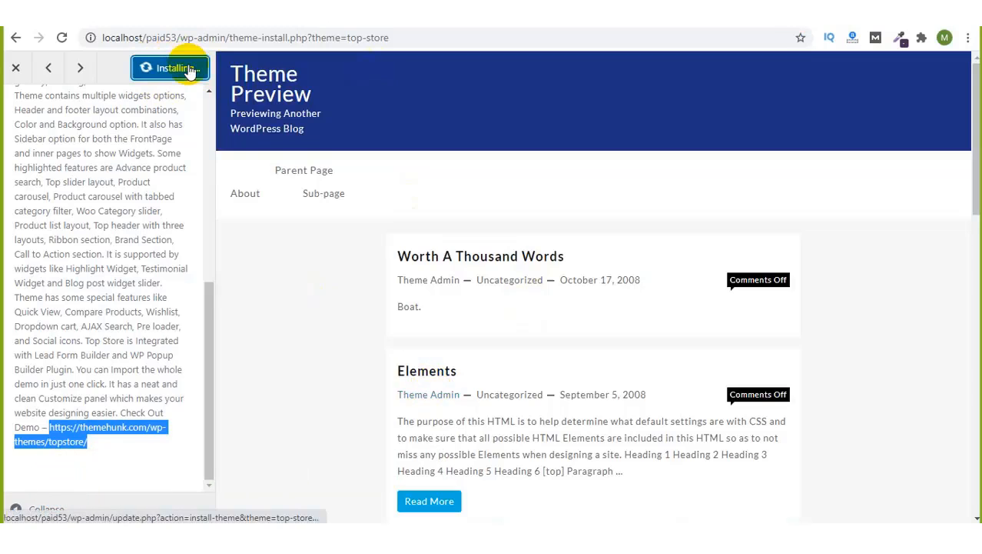
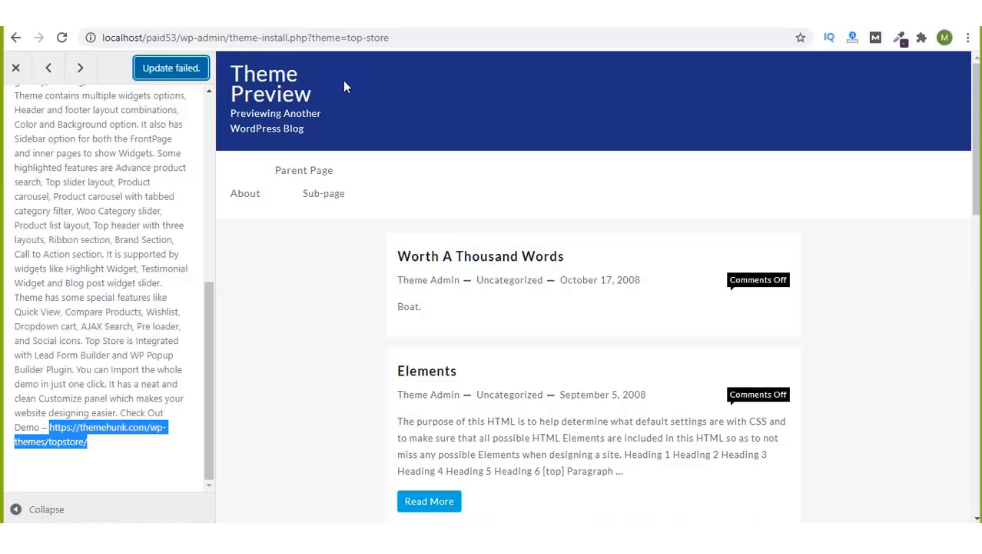
# Step: Retry the failed Top Store theme installation from the 'Update failed.' link
pyautogui.click(178, 75)
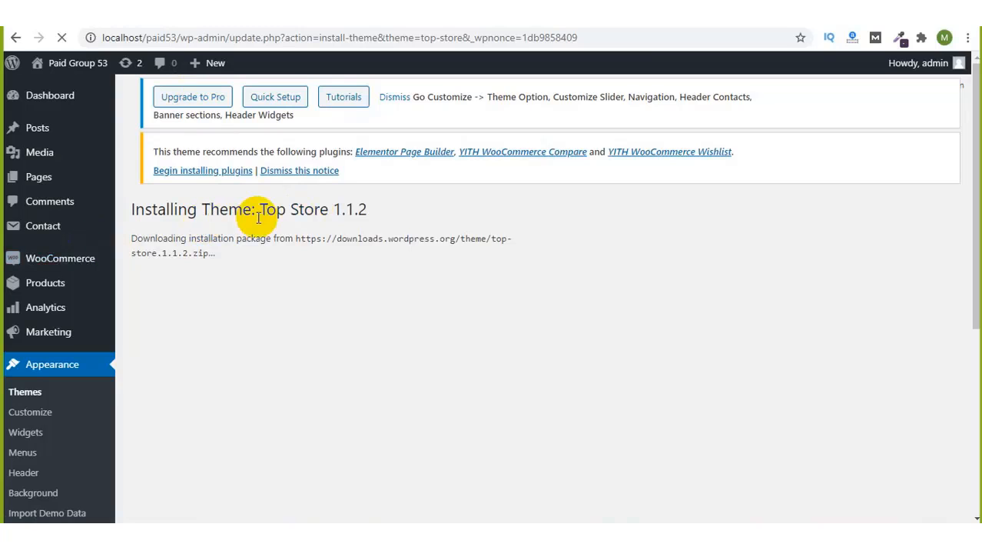
# Step: Read the cURL timeout fatal error, check the meeting chat, and return to Appearance > Themes
pyautogui.scroll(-3, 259, 217)
pyautogui.scroll(3, 258, 218)
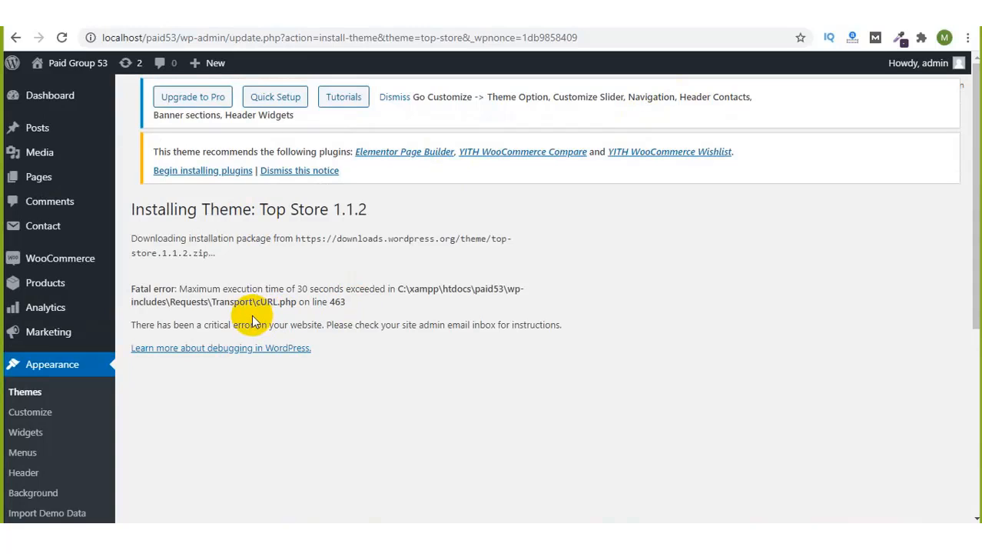
pyautogui.scroll(-3, 251, 314)
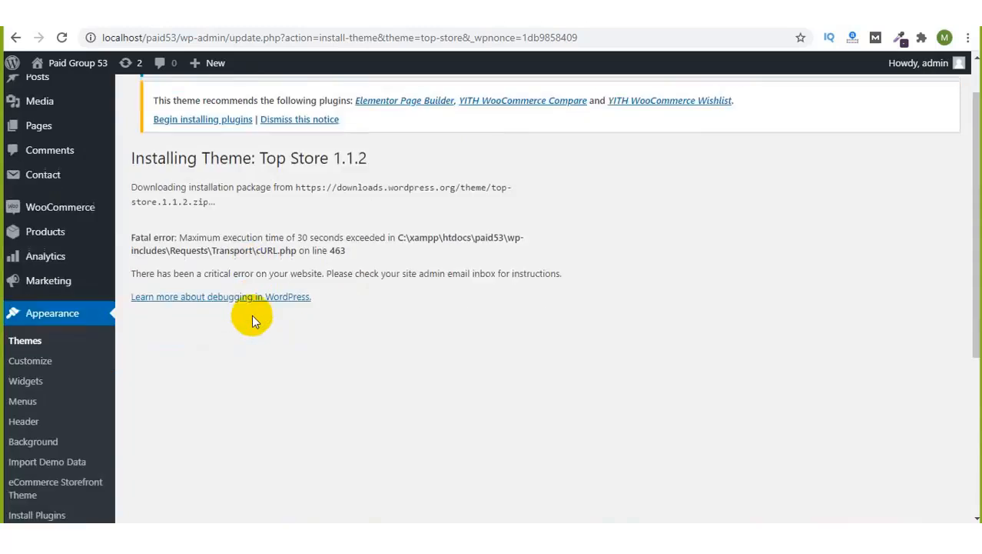
pyautogui.click(793, 30)
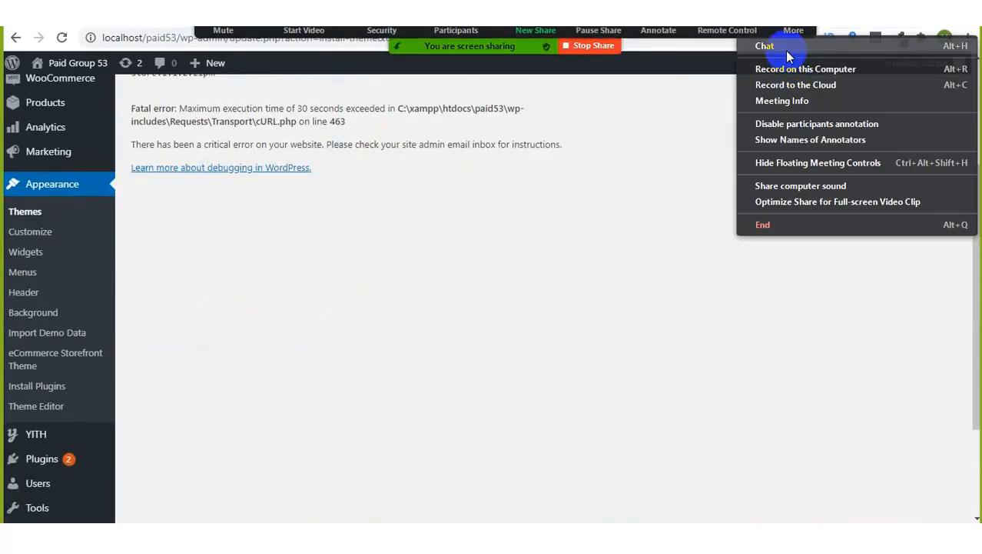
pyautogui.click(785, 48)
pyautogui.scroll(3, 396, 330)
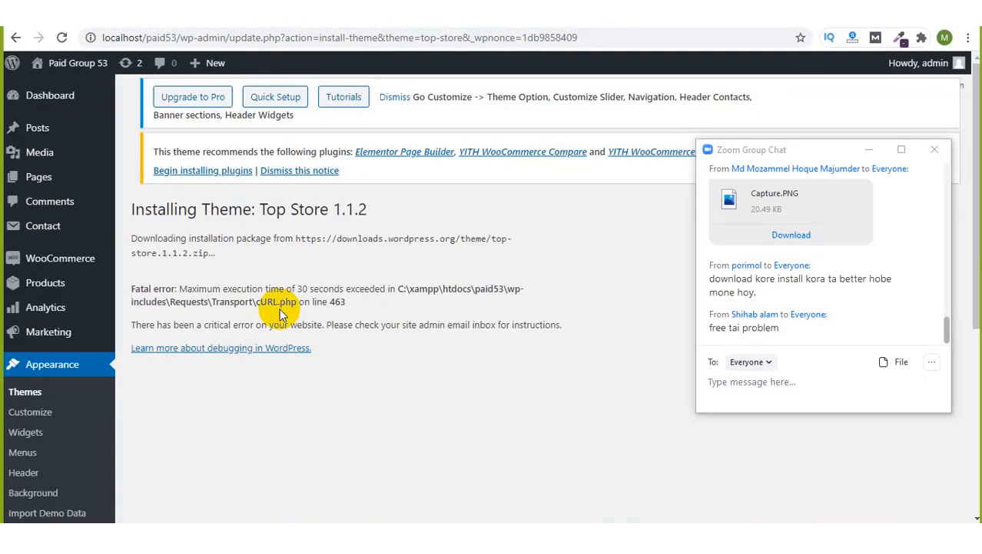
pyautogui.click(23, 392)
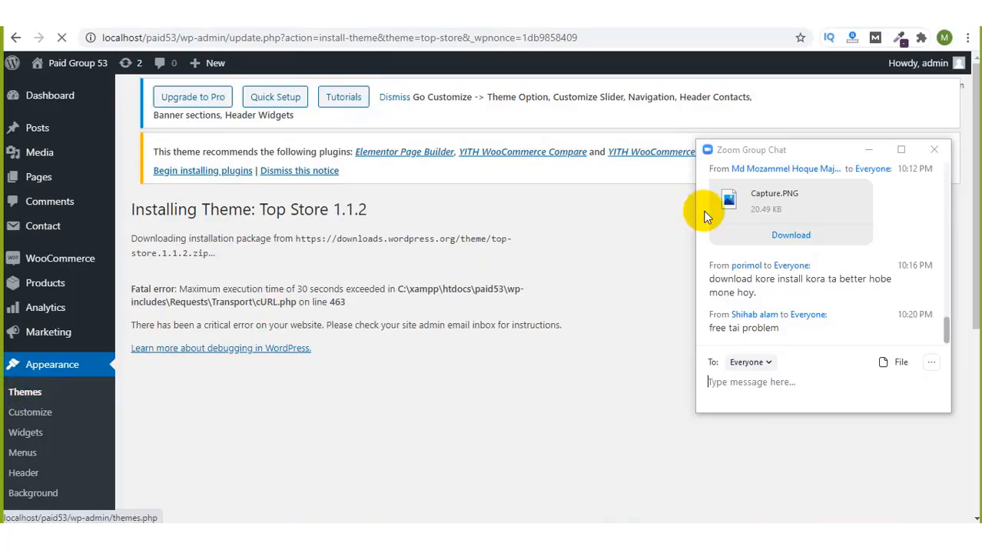
# Step: Hide the meeting chat and scroll through the six installed themes
pyautogui.click(866, 150)
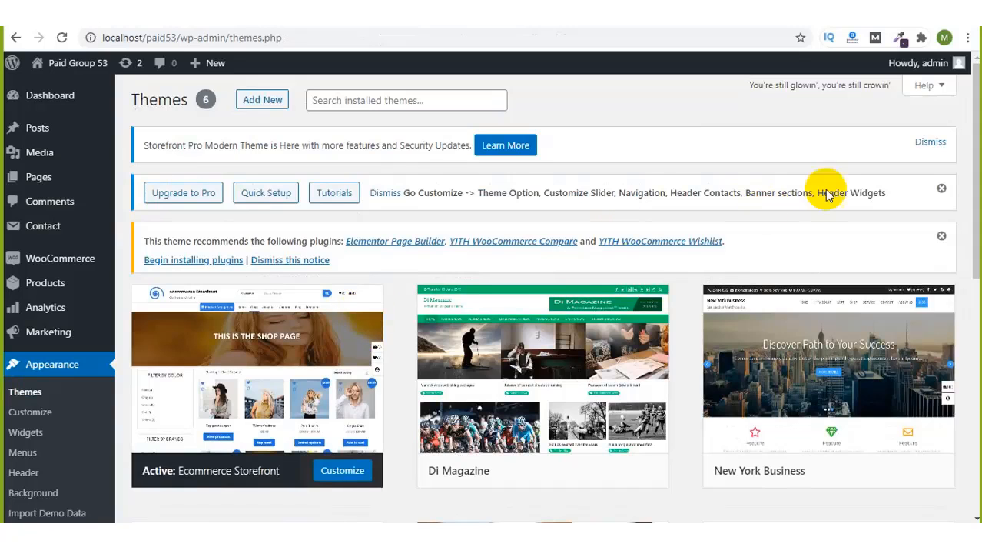
pyautogui.scroll(-5, 964, 193)
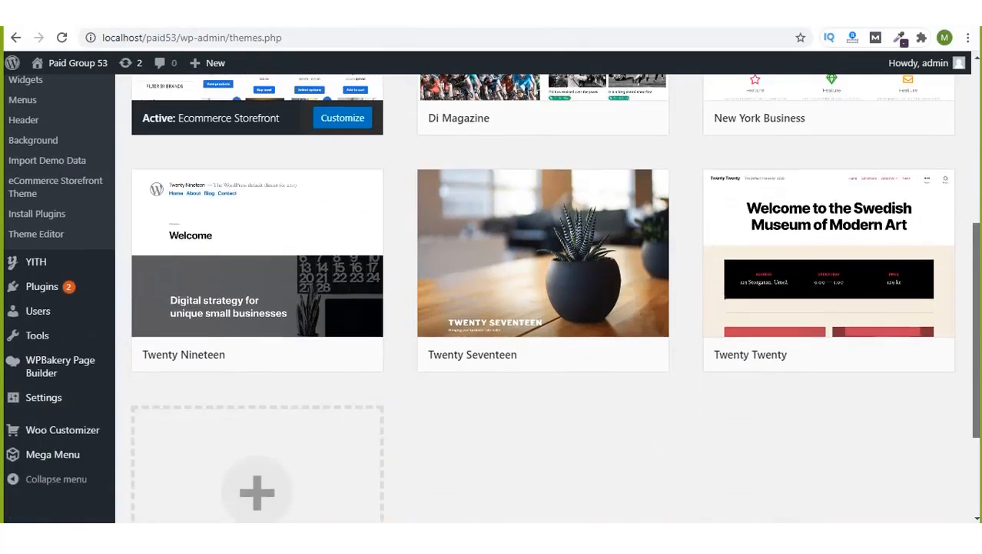
pyautogui.scroll(-1, 492, 297)
pyautogui.scroll(6, 492, 296)
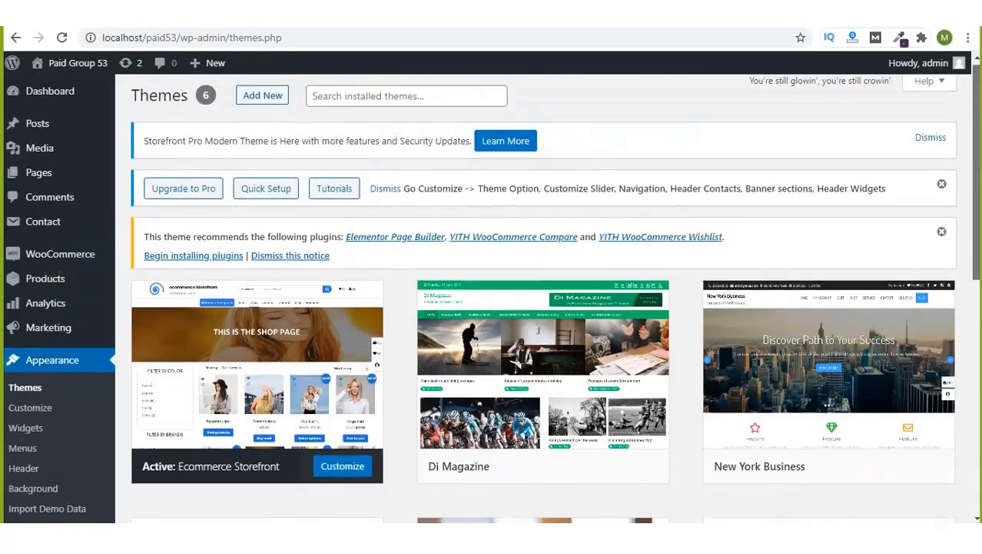
pyautogui.scroll(-1, 543, 308)
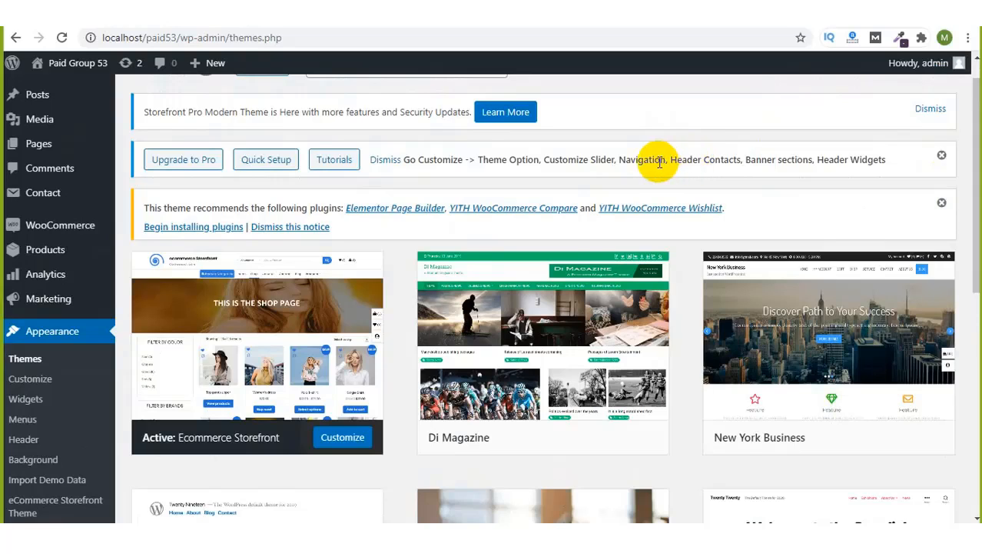
# Step: Look over Ecommerce Storefront's customize notice while it remains the active theme
pyautogui.moveTo(666, 157); pyautogui.dragTo(721, 158)
pyautogui.click(731, 158)
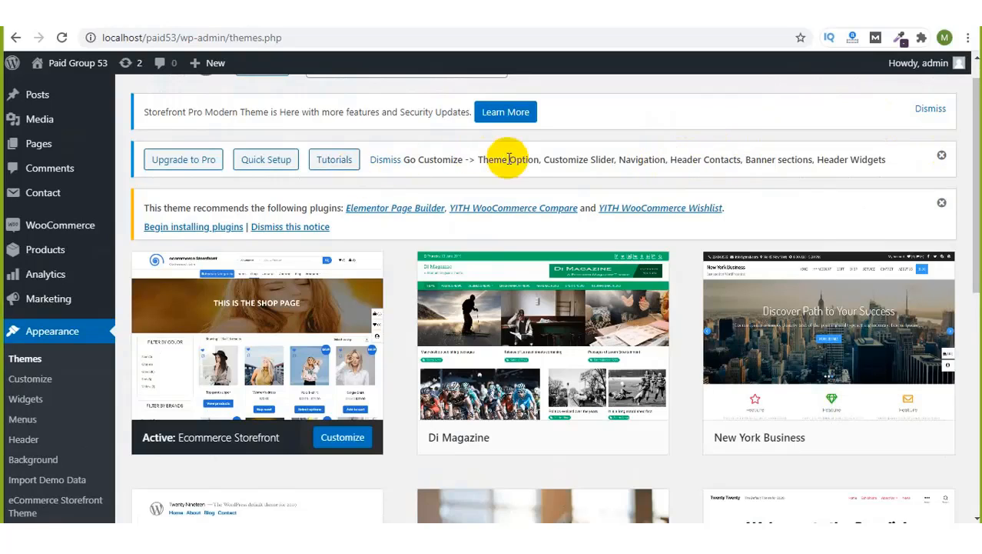
pyautogui.moveTo(479, 160); pyautogui.dragTo(738, 160)
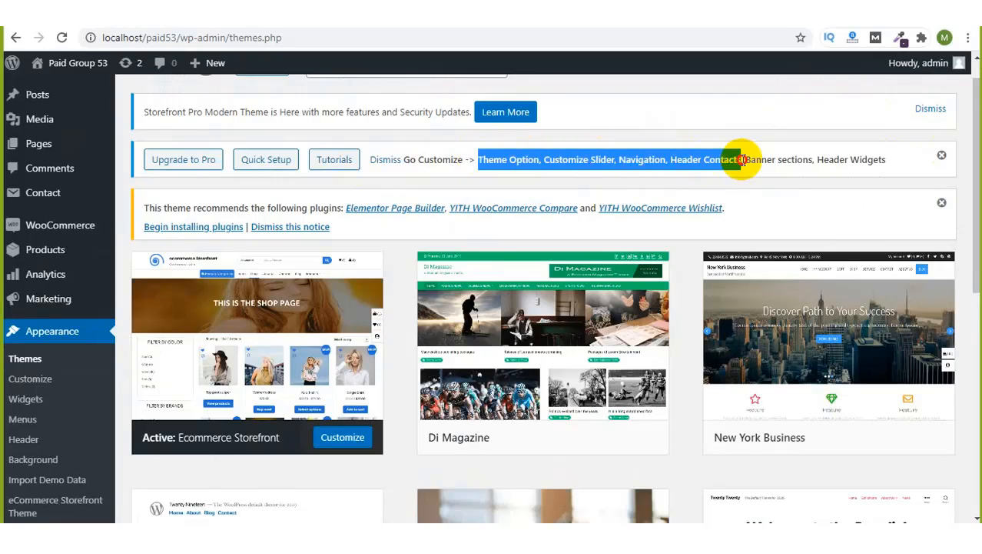
pyautogui.click(741, 159)
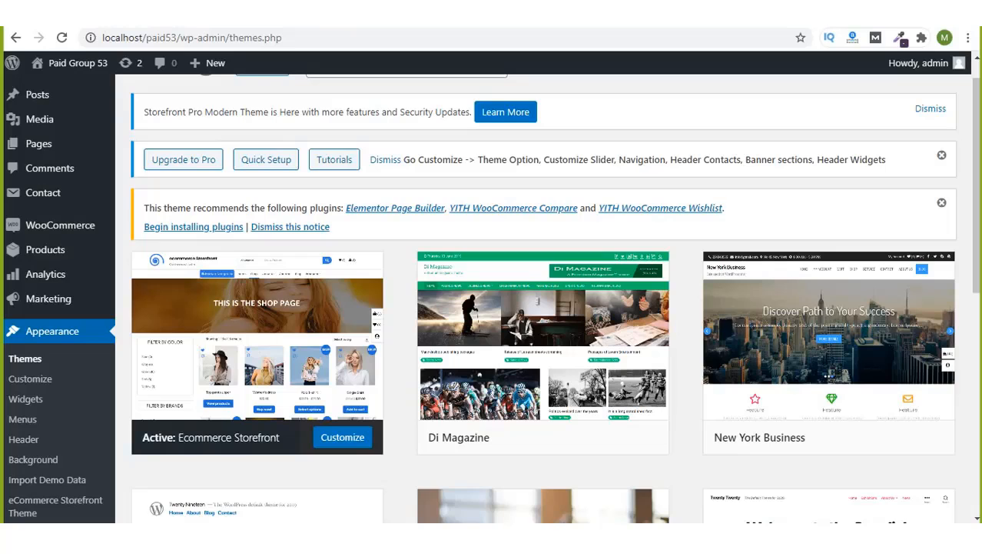
pyautogui.scroll(1, 31, 266)
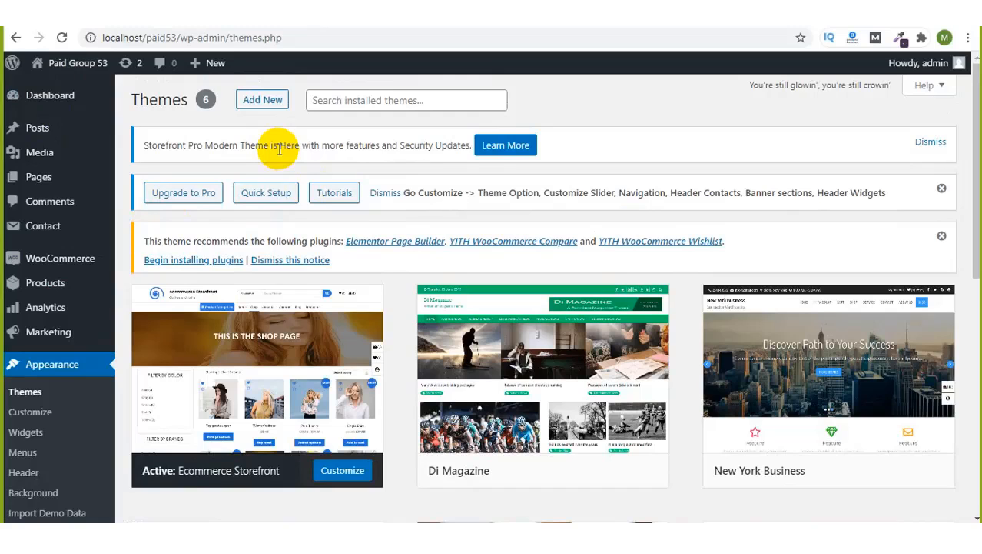
pyautogui.scroll(-2, 419, 249)
pyautogui.scroll(2, 423, 250)
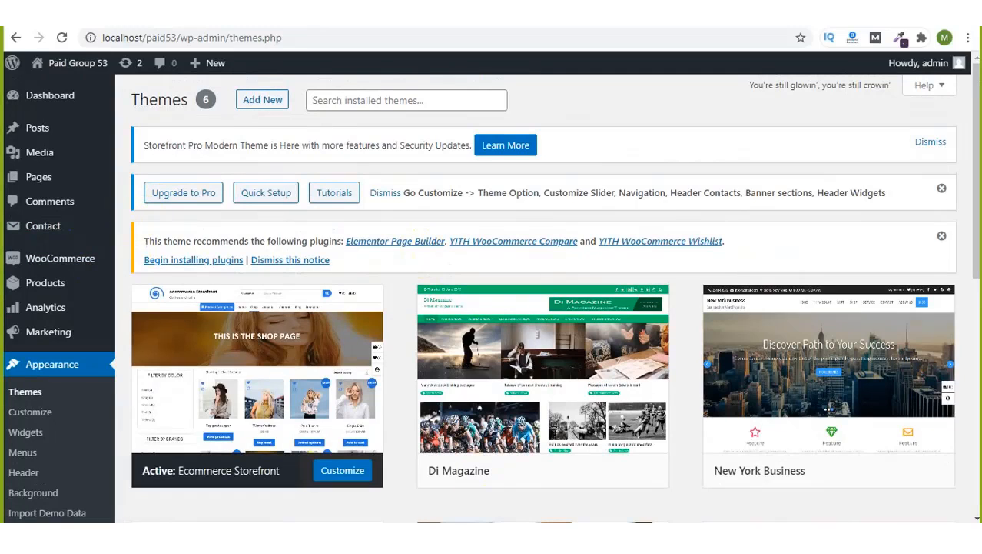
# Step: Add the line 'Woocommerce theme ->' to Class note.txt in Notepad and save it
pyautogui.hotkey('alt', 'Tab')
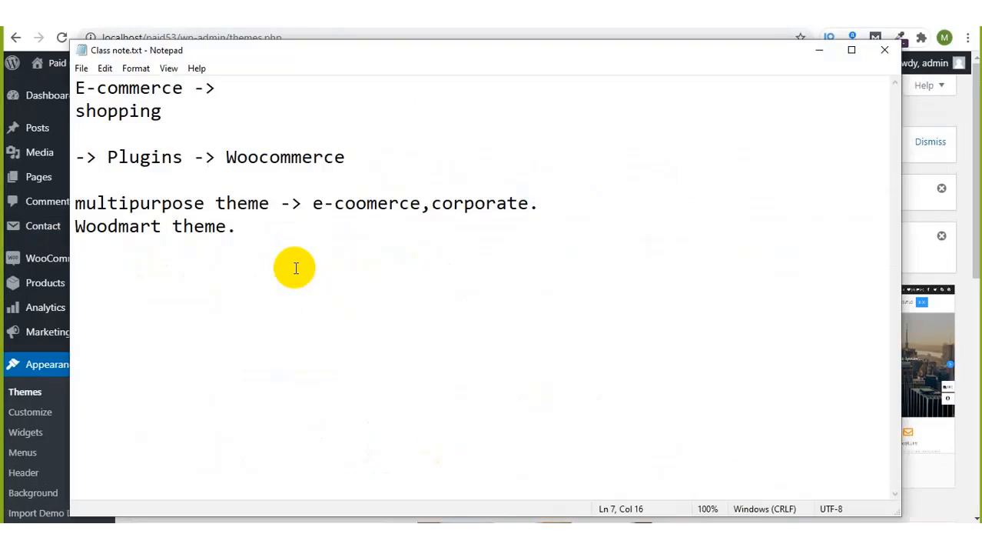
pyautogui.press('Return')
pyautogui.press('Return')
pyautogui.write('W')
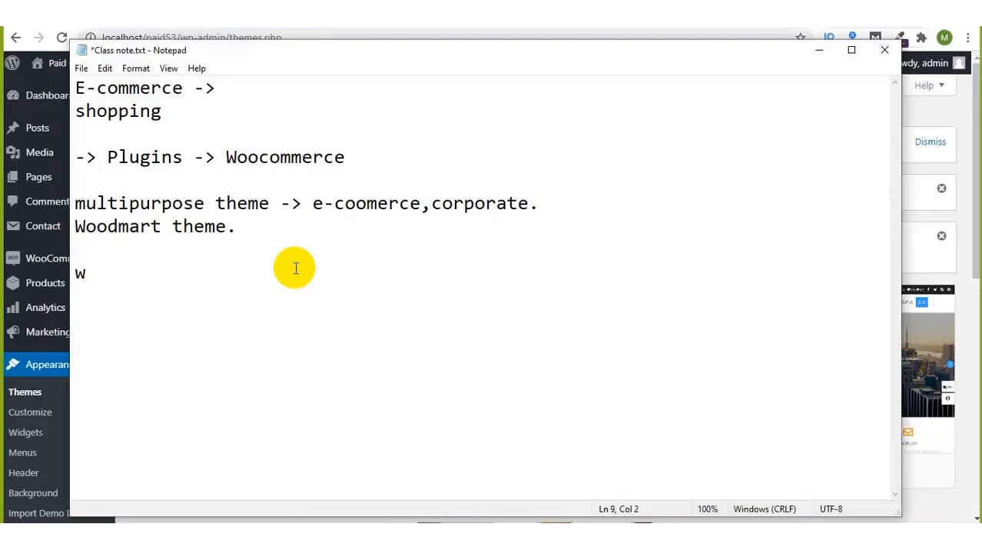
pyautogui.write('oocomme')
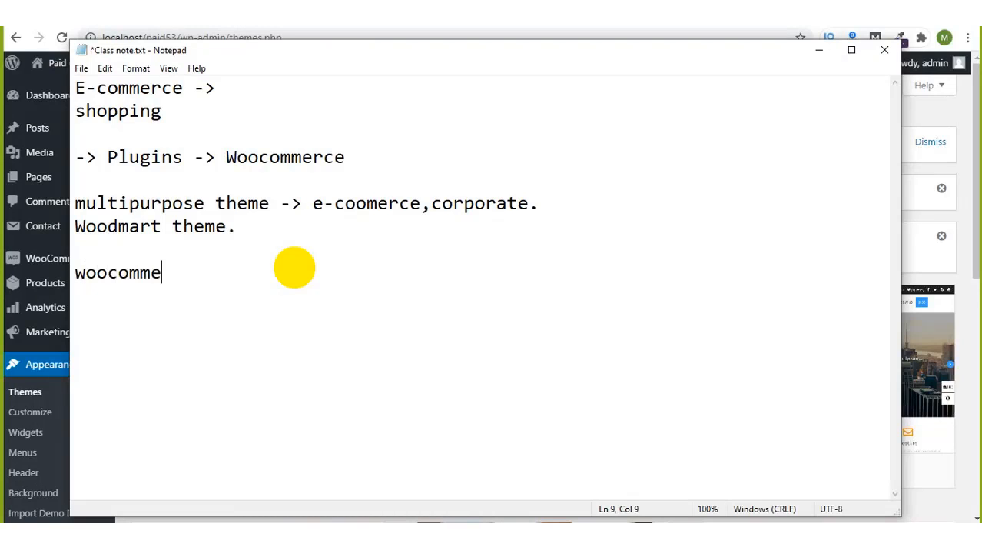
pyautogui.write('rce theme -')
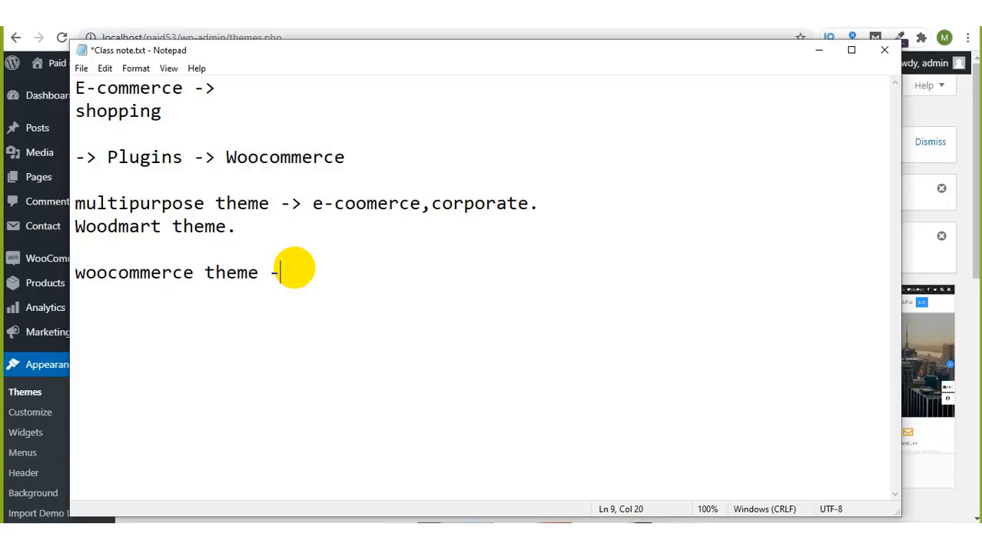
pyautogui.write('>')
pyautogui.hotkey('ctrl', 's')
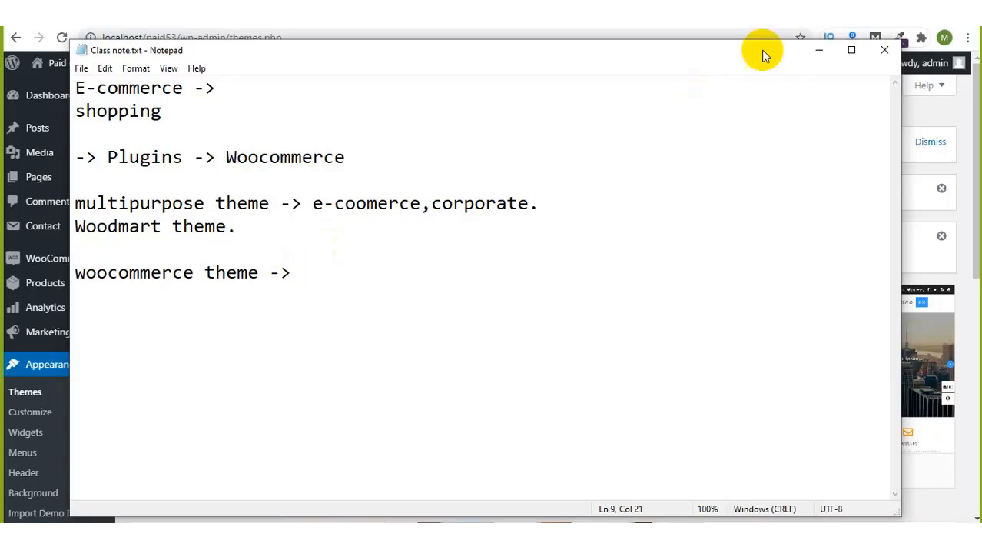
# Step: Put Notepad away and launch WooCommerce's setup wizard from the dashboard sidebar
pyautogui.click(820, 50)
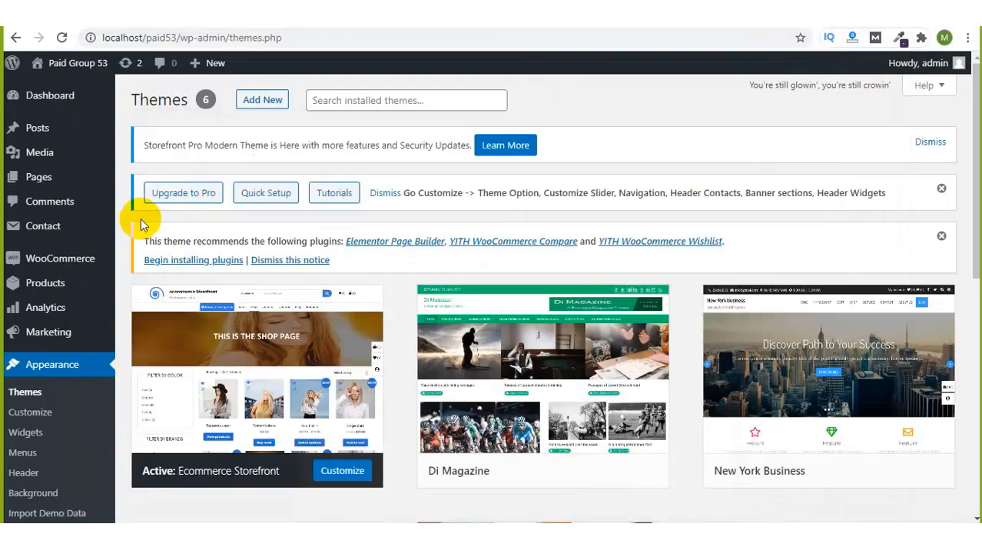
pyautogui.moveTo(70, 261)
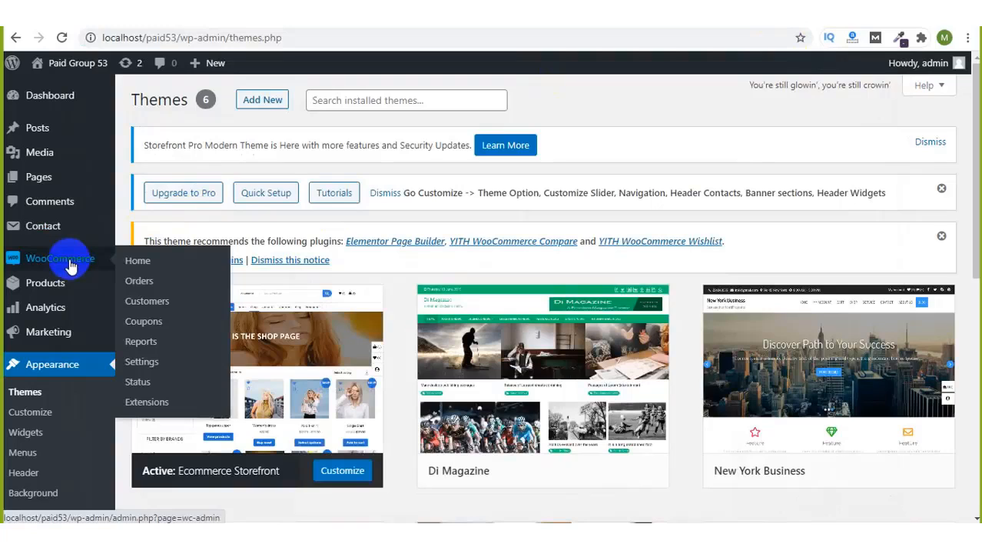
pyautogui.click(71, 264)
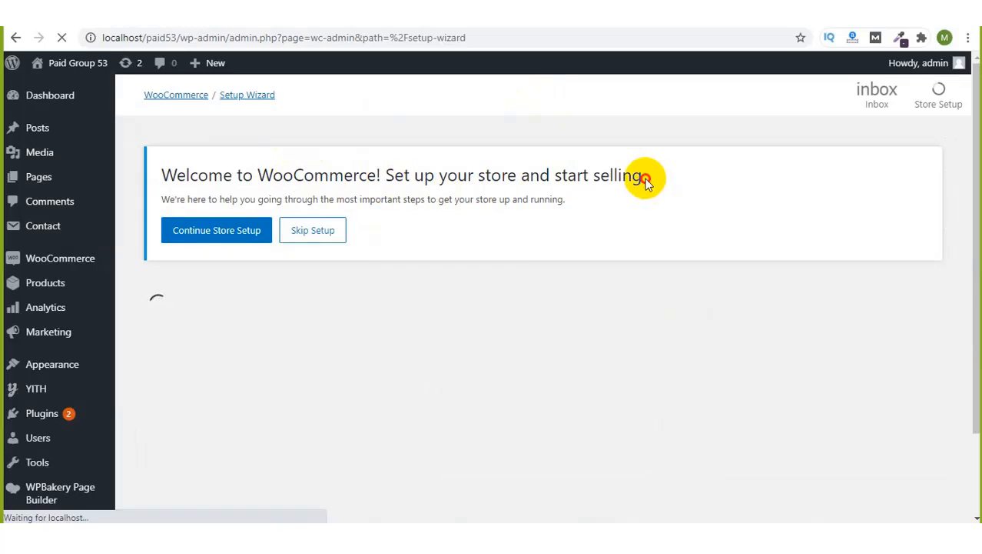
pyautogui.moveTo(642, 176); pyautogui.dragTo(385, 171)
# Step: Fill in the store's first and second address lines
pyautogui.click(385, 172)
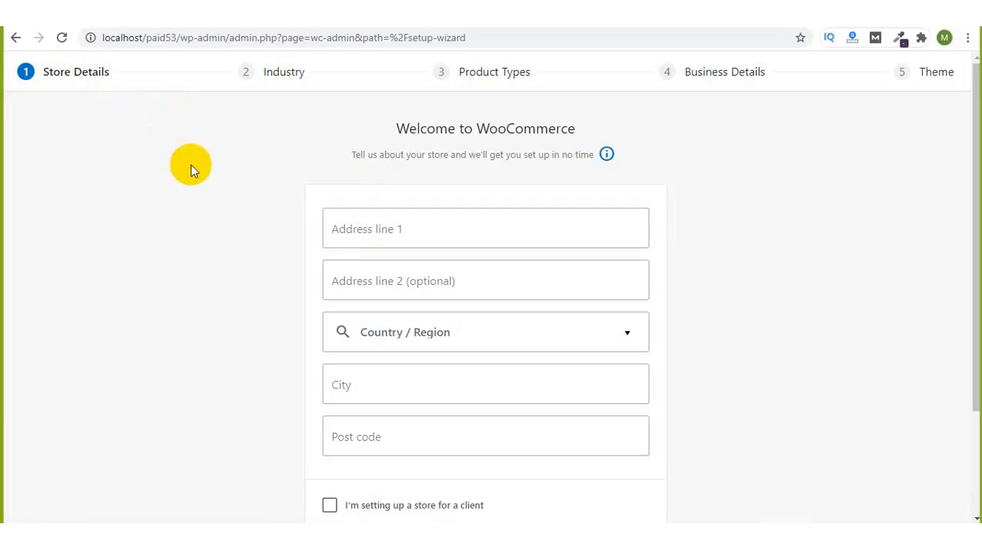
pyautogui.click(426, 227)
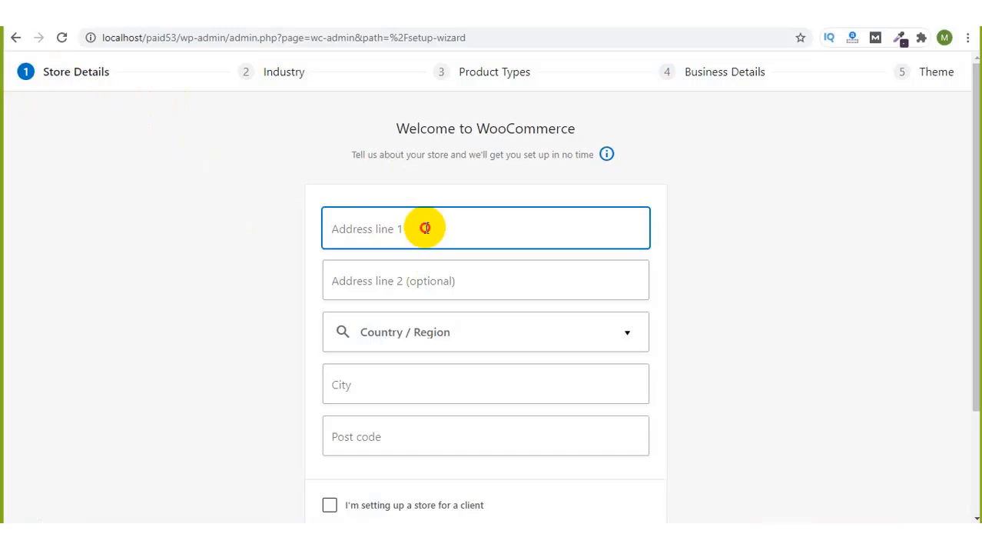
pyautogui.write('25-27')
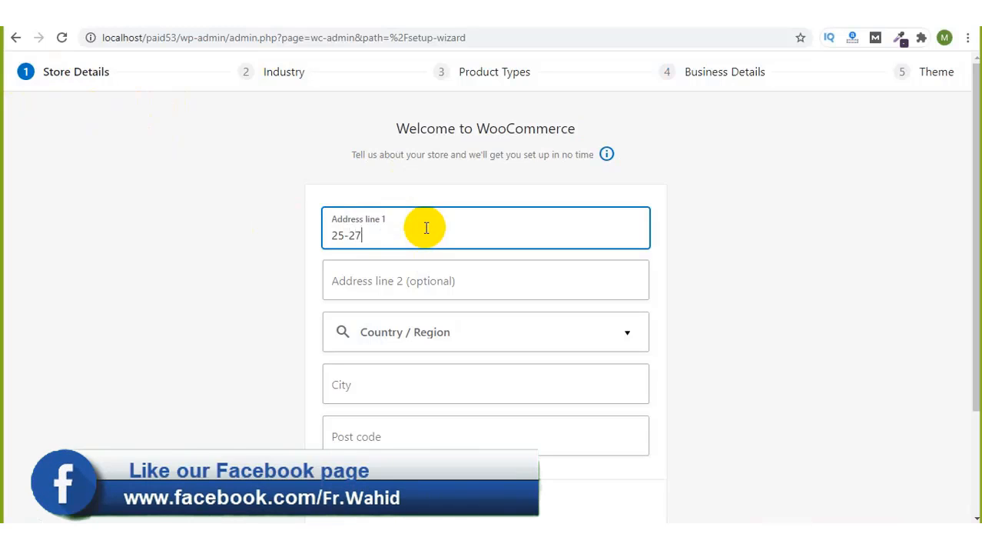
pyautogui.press('BackSpace')
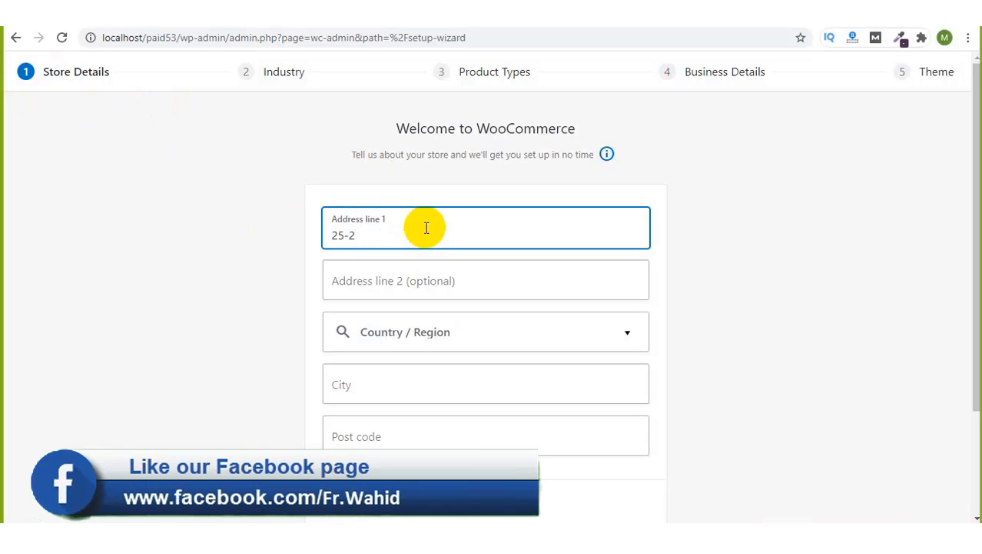
pyautogui.press('BackSpace')
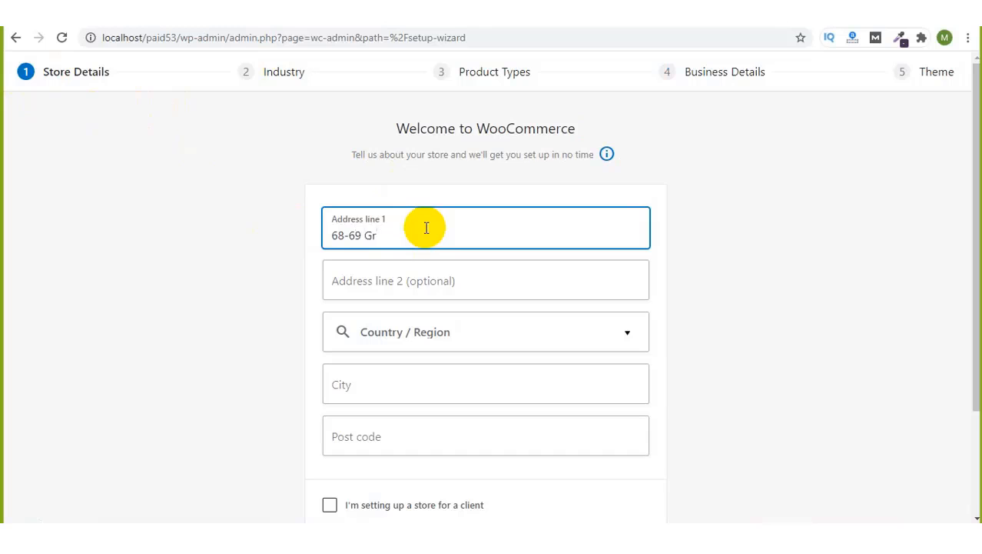
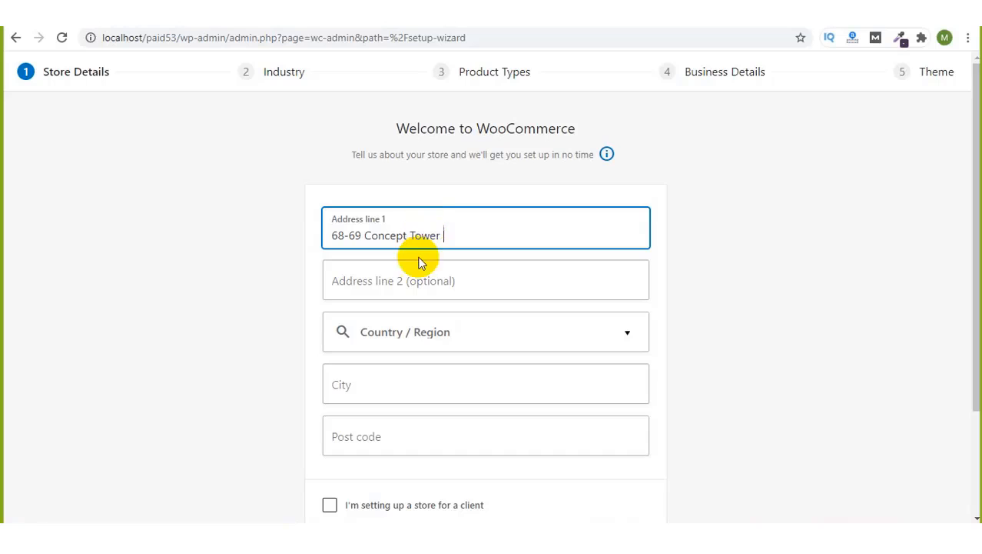
pyautogui.click(413, 281)
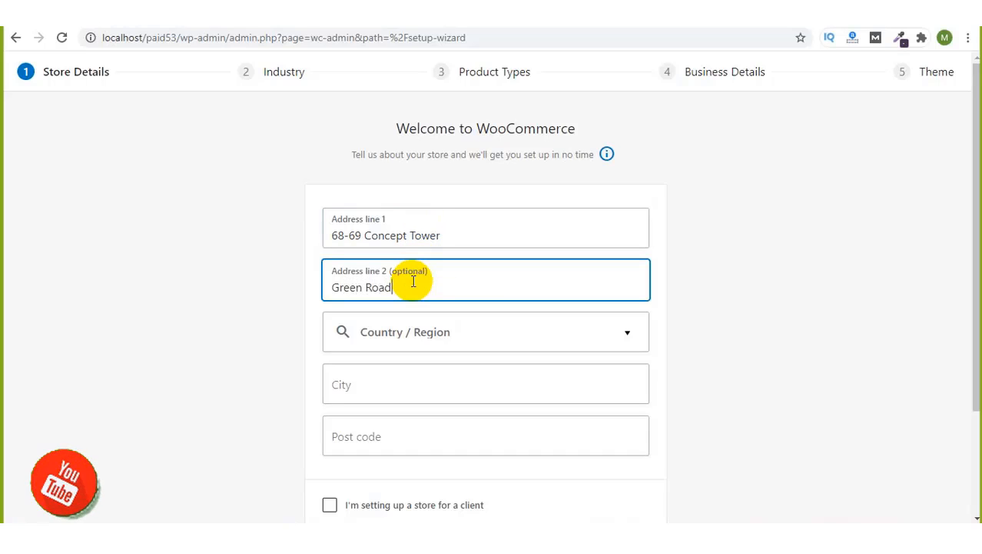
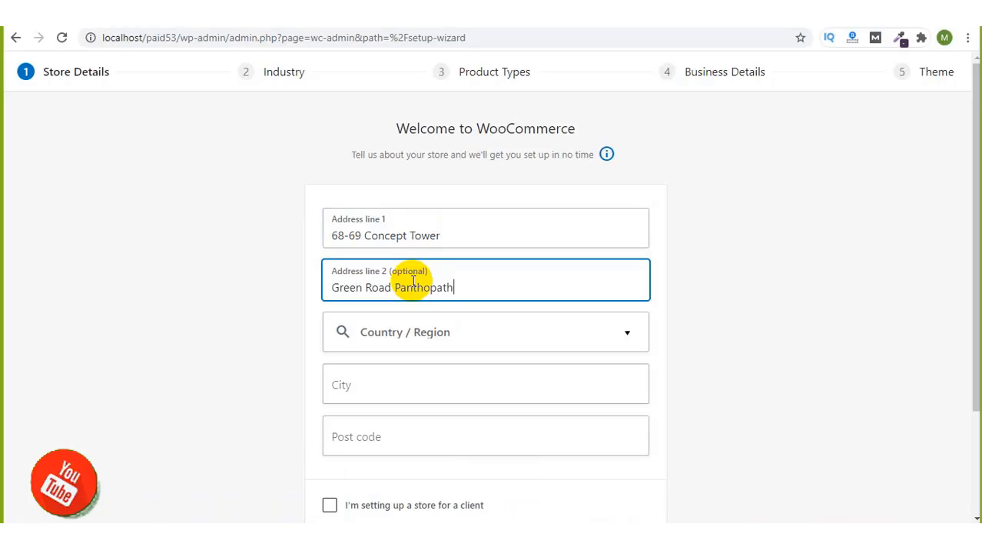
# Step: Set country/region to Bangladesh — Dhaka, city to Dhaka, and enter the post code
pyautogui.click(433, 329)
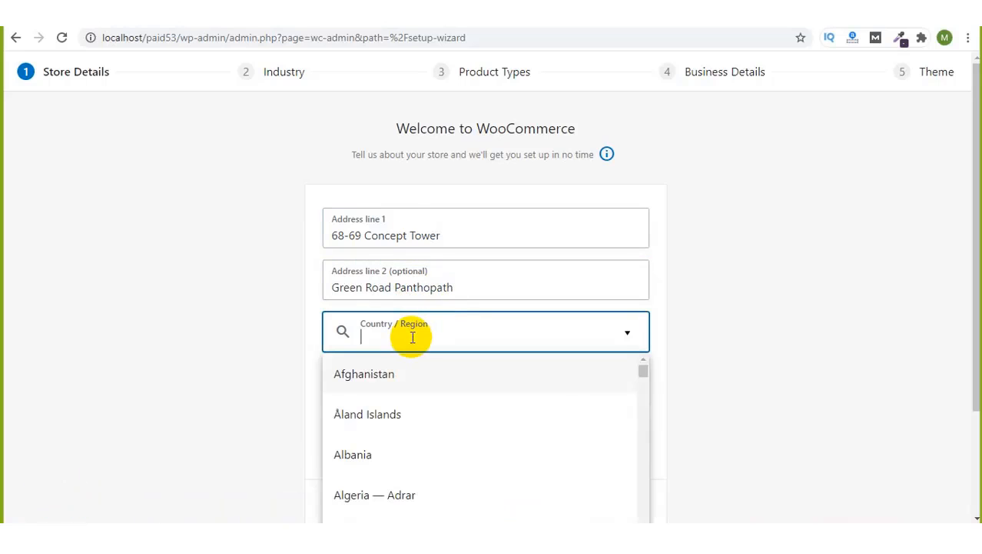
pyautogui.write('ban')
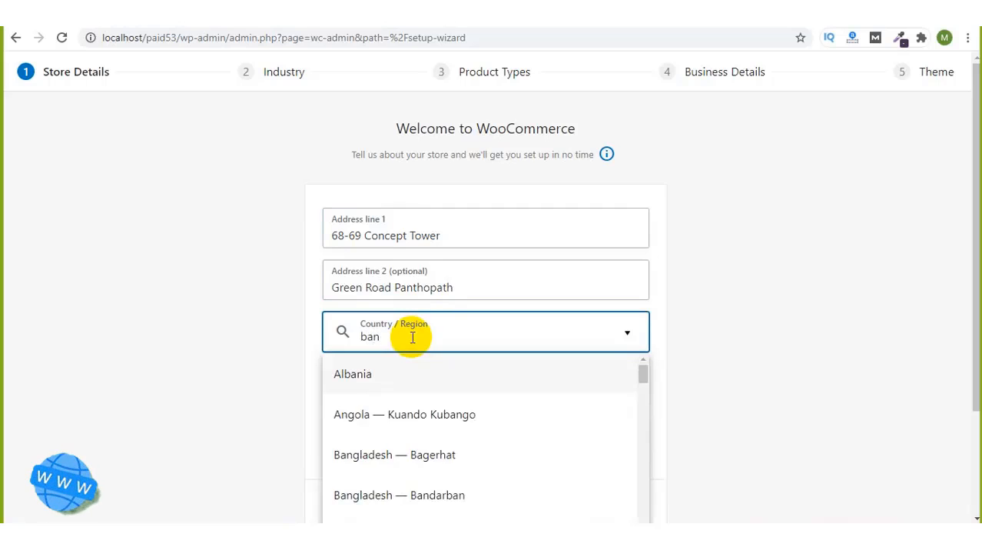
pyautogui.write('gla')
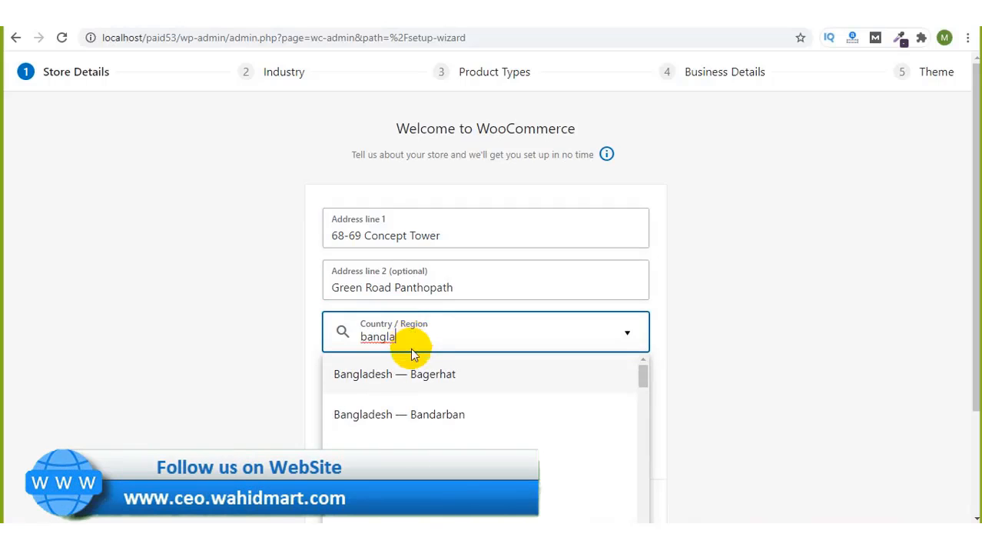
pyautogui.scroll(-3, 412, 383)
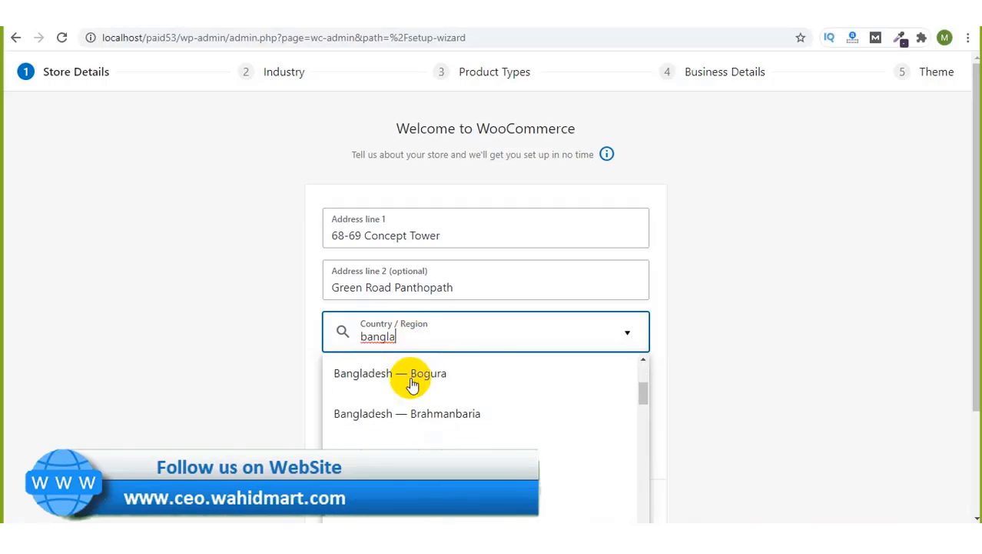
pyautogui.scroll(-4, 413, 384)
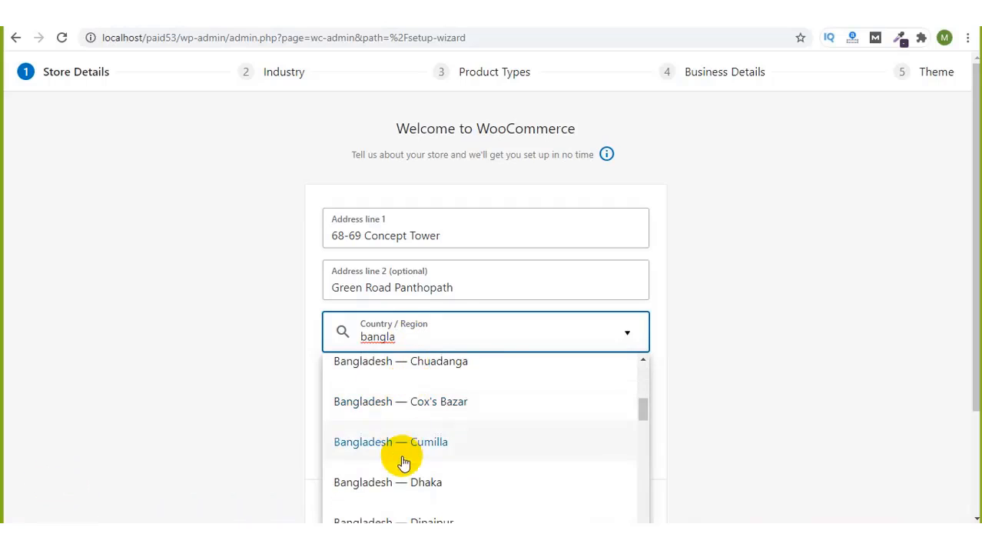
pyautogui.click(401, 484)
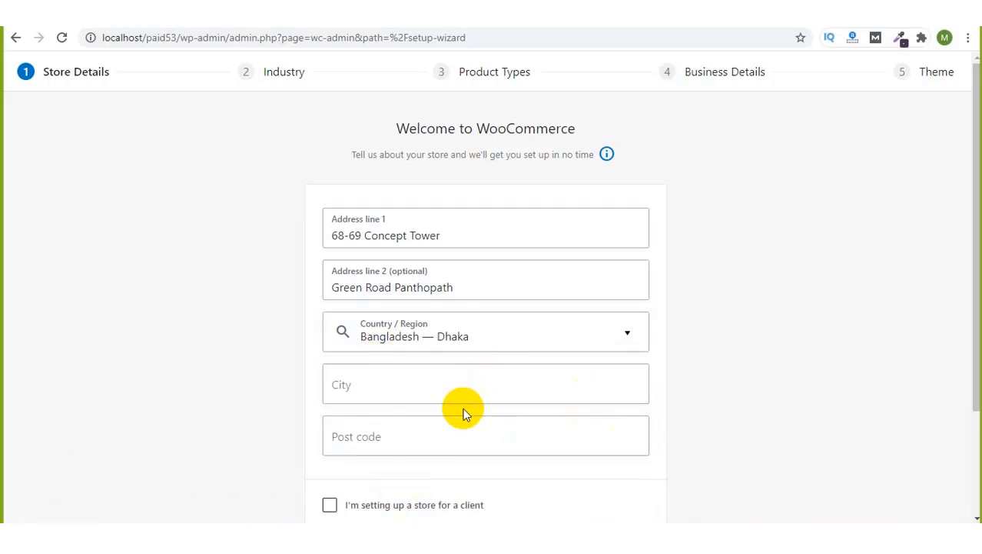
pyautogui.click(456, 377)
pyautogui.write('Dhaka')
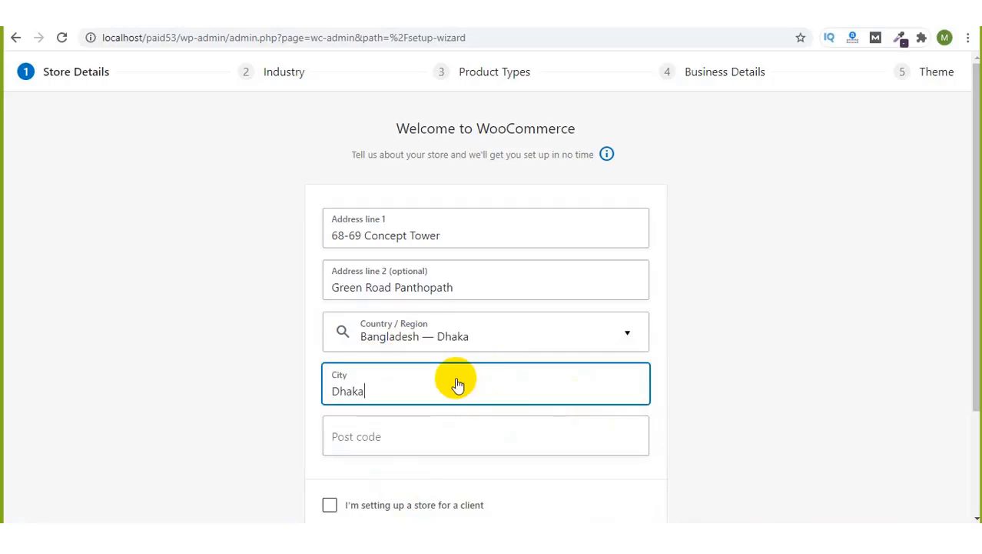
pyautogui.click(423, 435)
pyautogui.write('121')
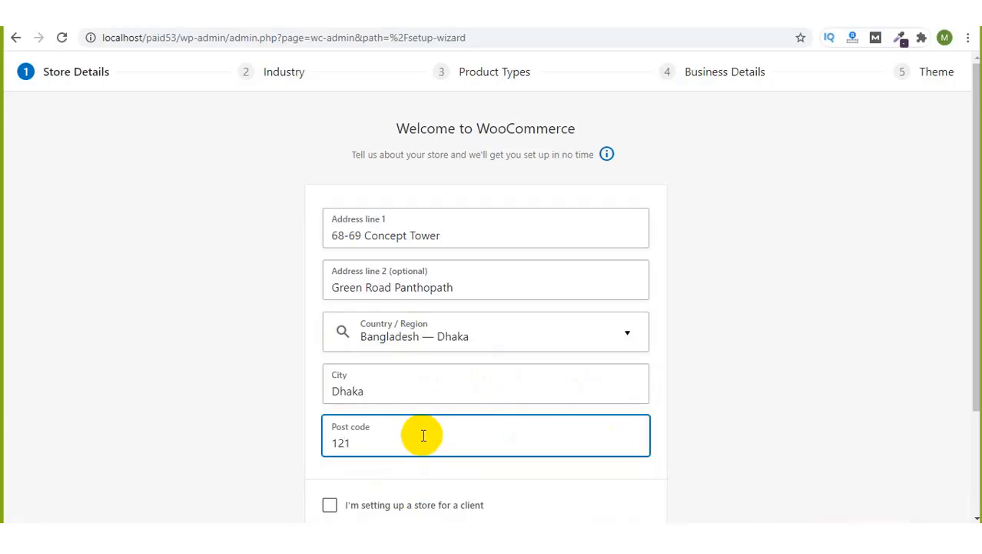
pyautogui.write('00')
pyautogui.scroll(-2, 692, 432)
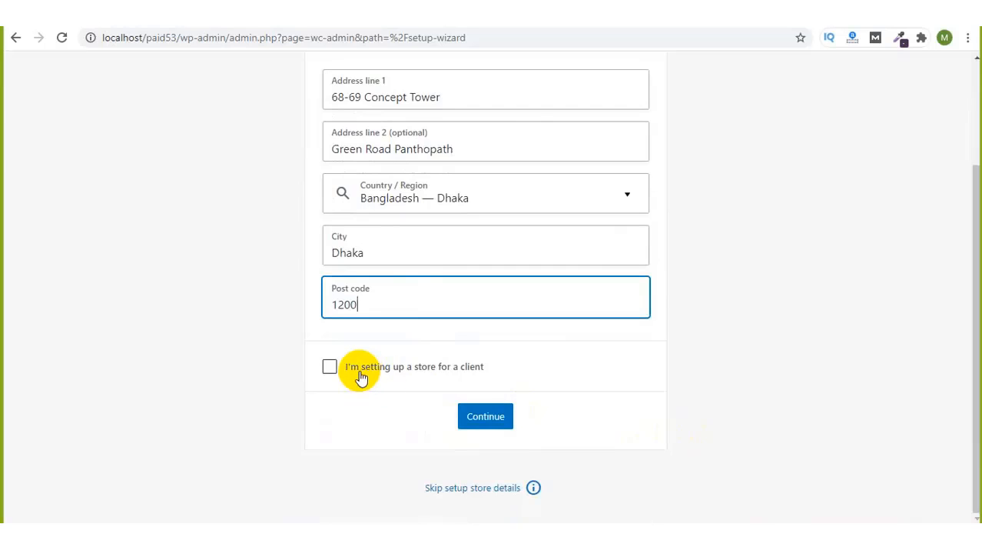
# Step: Mark the store as set up for a client, submit Store Details, and opt in to usage tracking
pyautogui.click(361, 377)
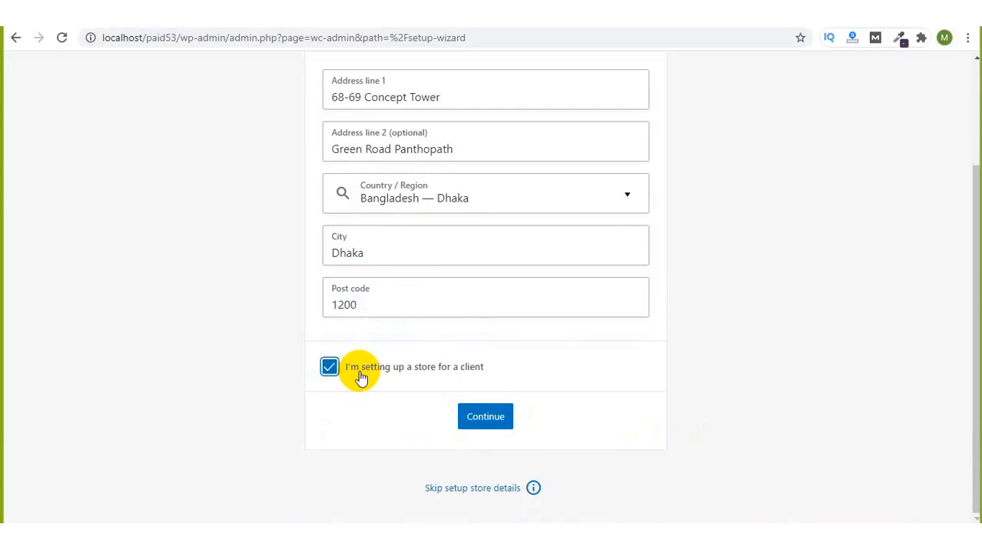
pyautogui.click(487, 417)
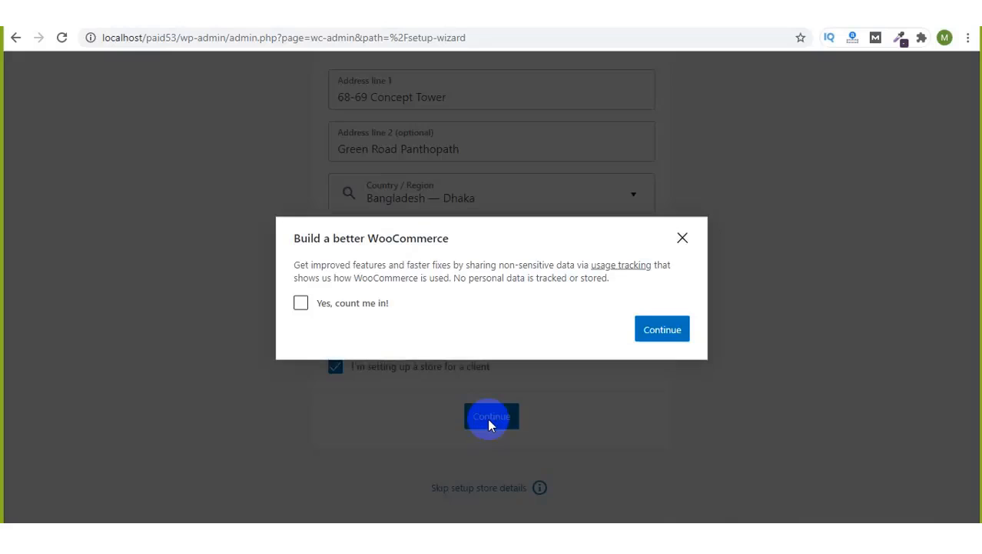
pyautogui.click(345, 304)
pyautogui.click(650, 331)
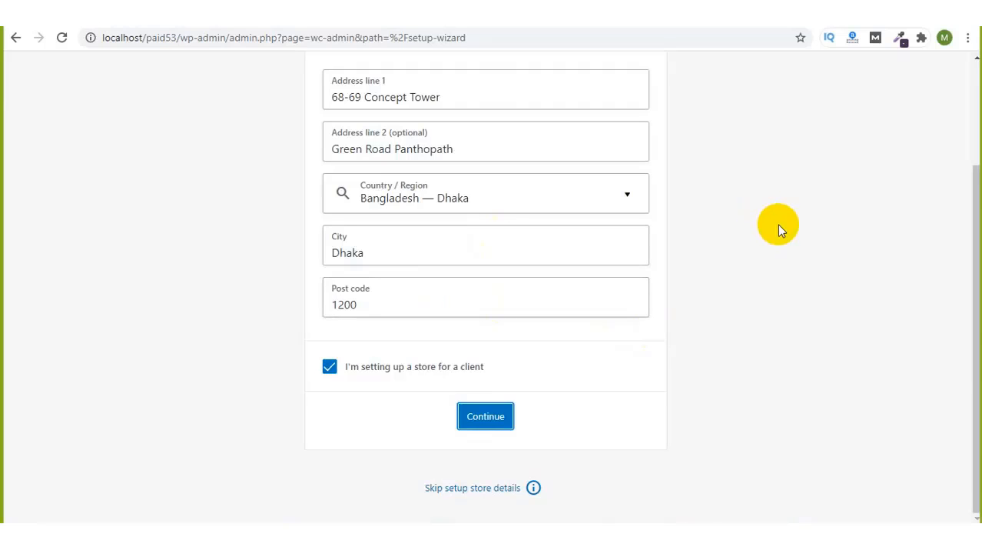
pyautogui.scroll(2, 793, 281)
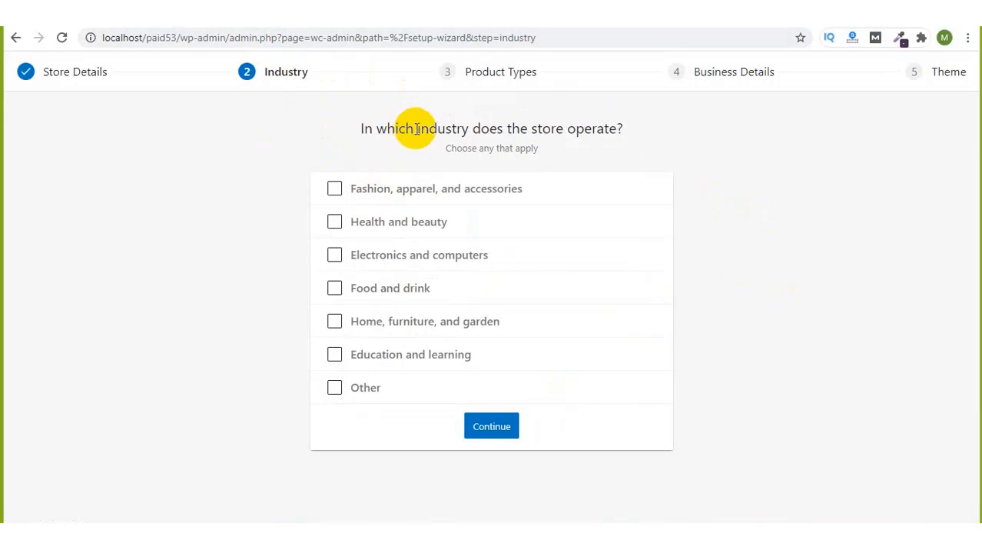
# Step: Select Fashion, Health and beauty, Electronics, Food and drink, Home and furniture, and Education industries
pyautogui.click(362, 195)
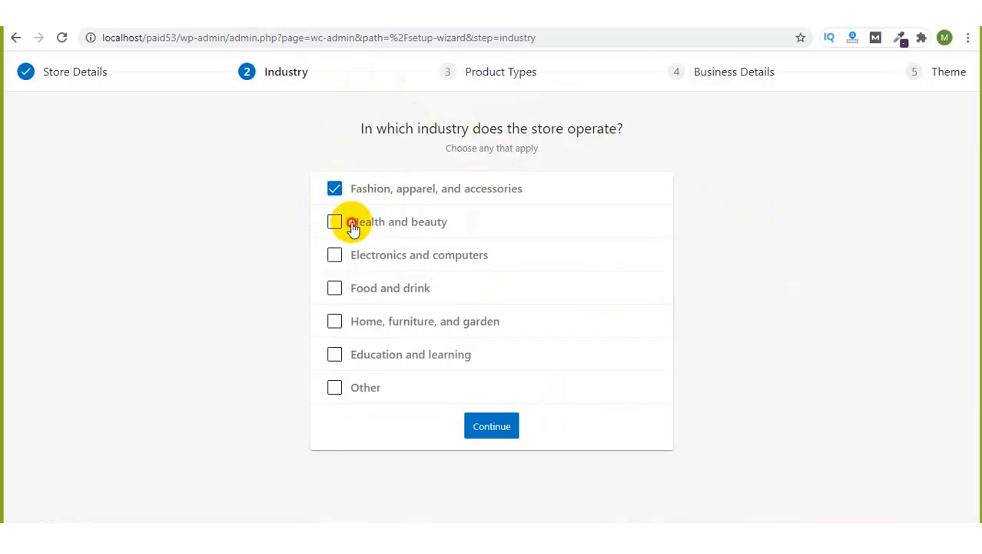
pyautogui.click(353, 225)
pyautogui.click(359, 254)
pyautogui.click(367, 290)
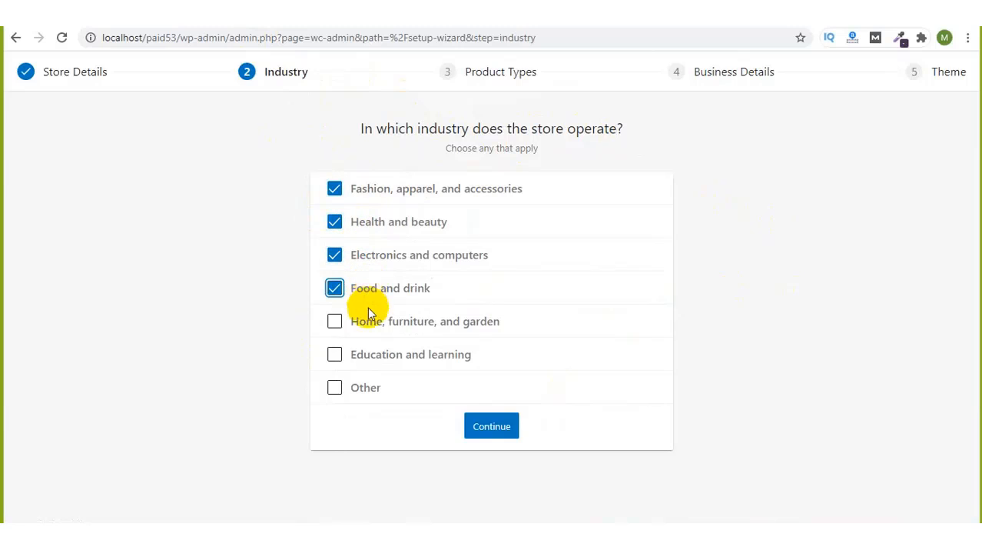
pyautogui.click(375, 324)
pyautogui.click(378, 355)
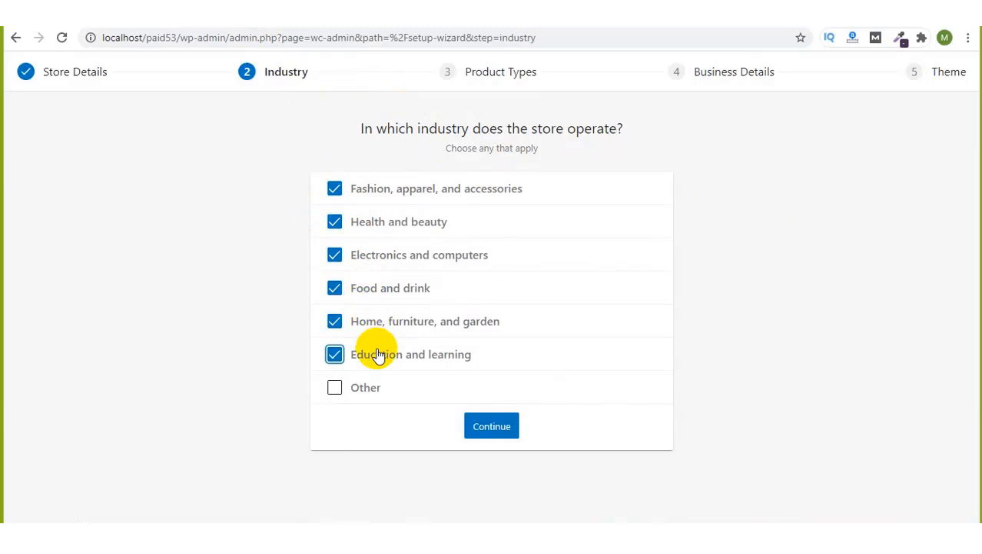
pyautogui.click(482, 427)
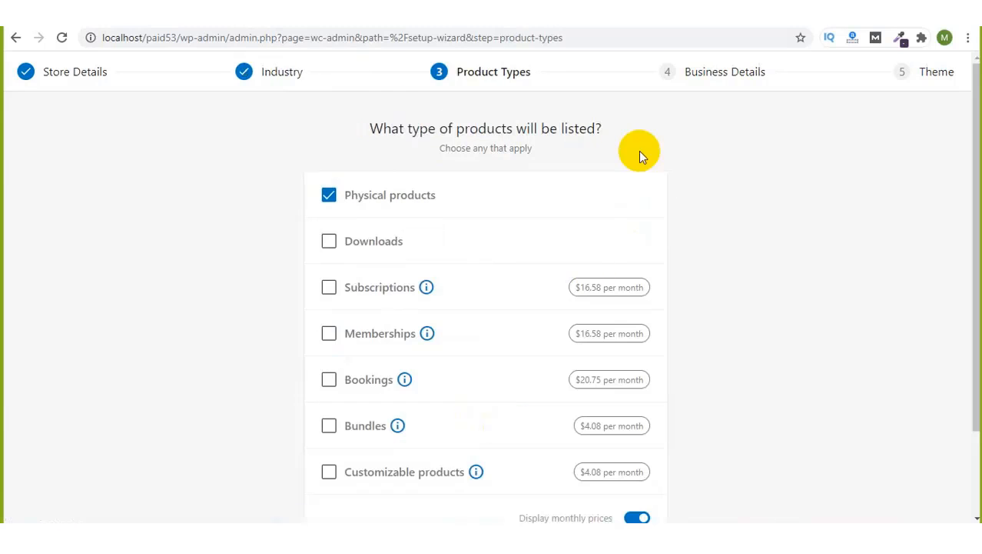
# Step: Submit the Product Types step with only Physical products selected
pyautogui.scroll(-2, 404, 208)
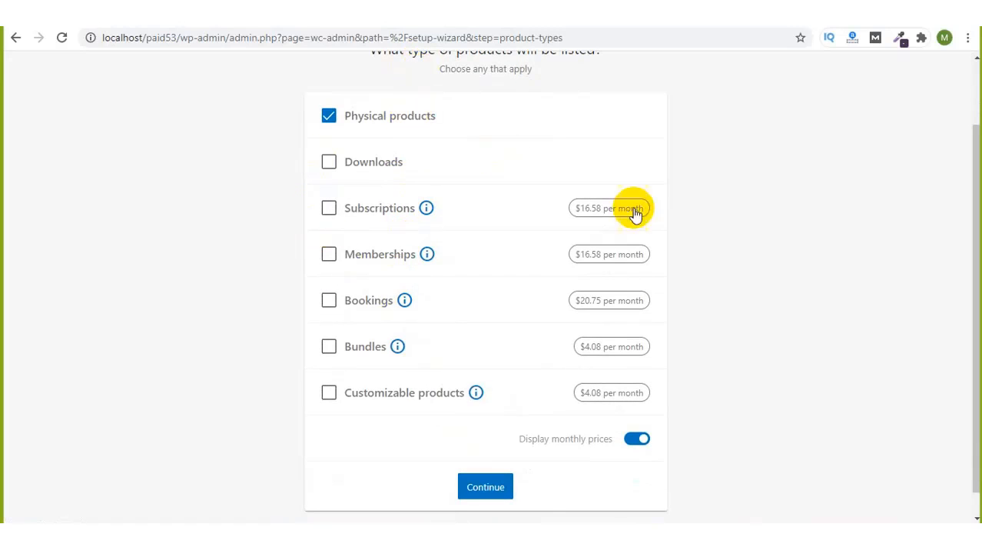
pyautogui.click(505, 483)
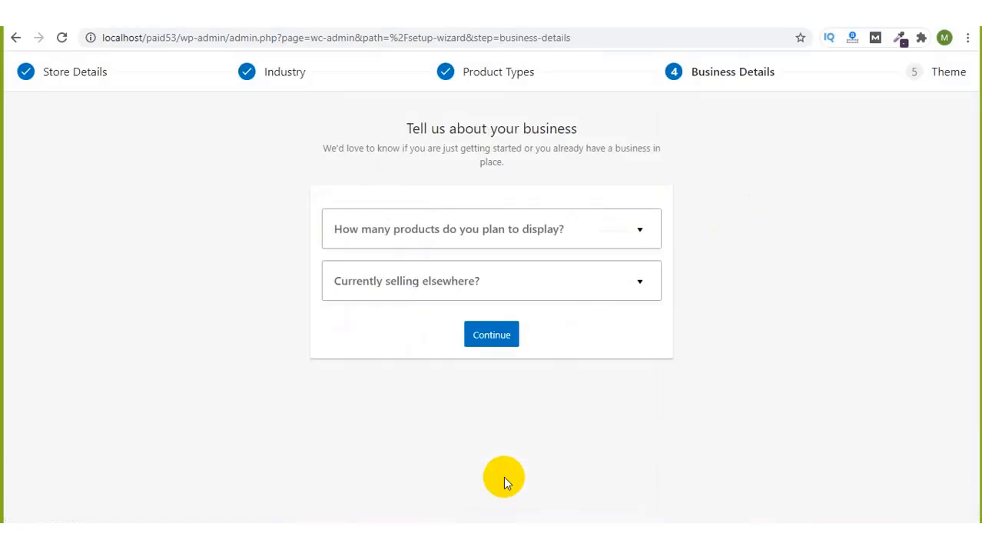
# Step: Set the planned product count to 1,000+ and selling elsewhere to No
pyautogui.click(588, 240)
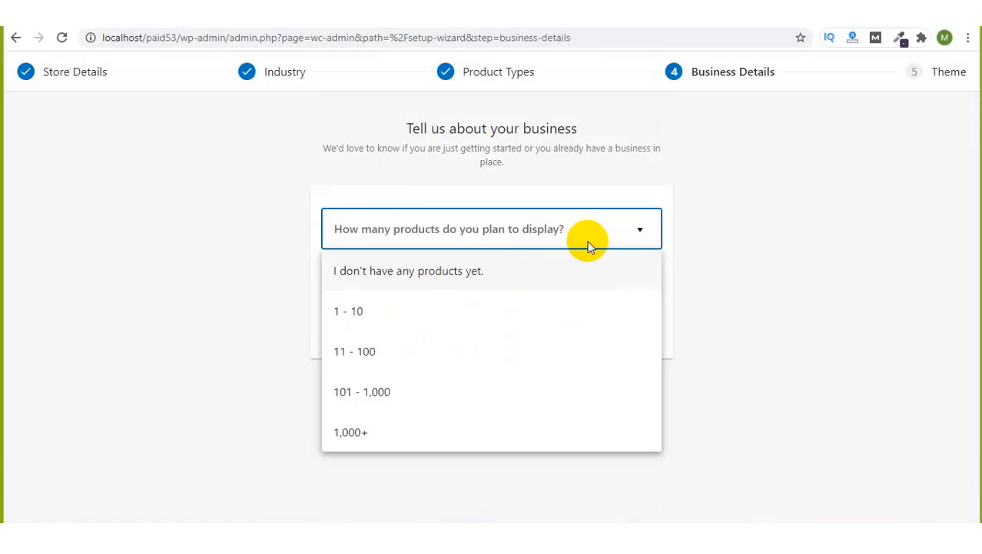
pyautogui.click(410, 406)
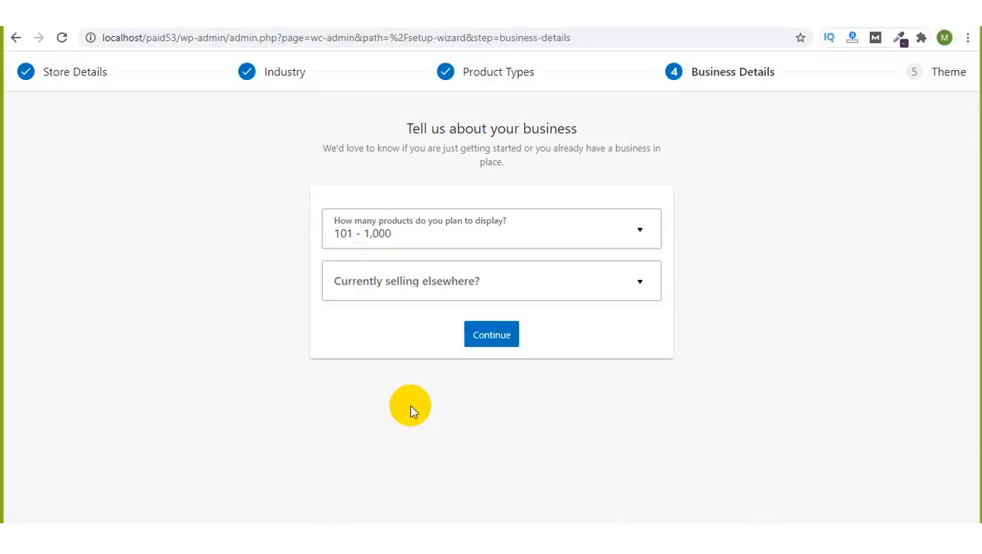
pyautogui.click(498, 243)
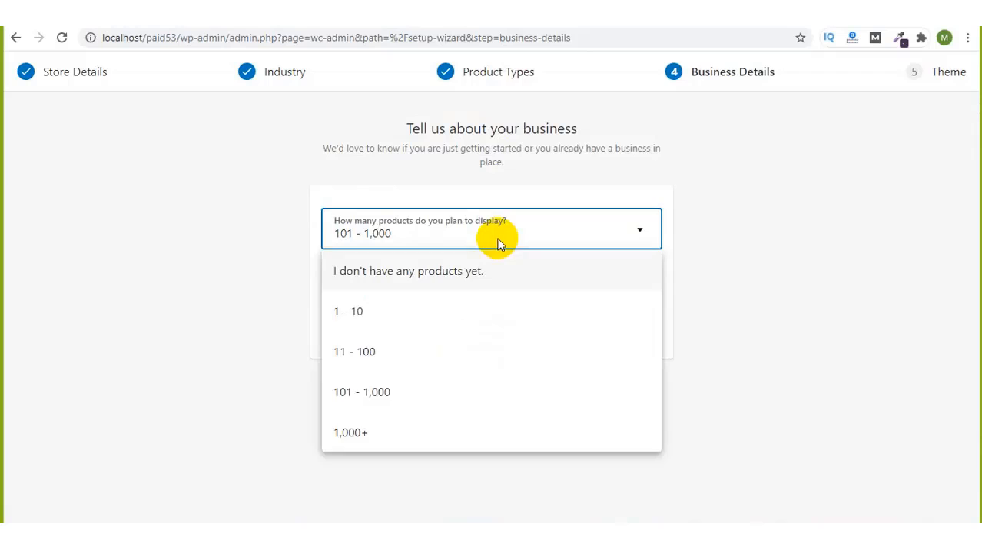
pyautogui.click(374, 430)
pyautogui.click(586, 277)
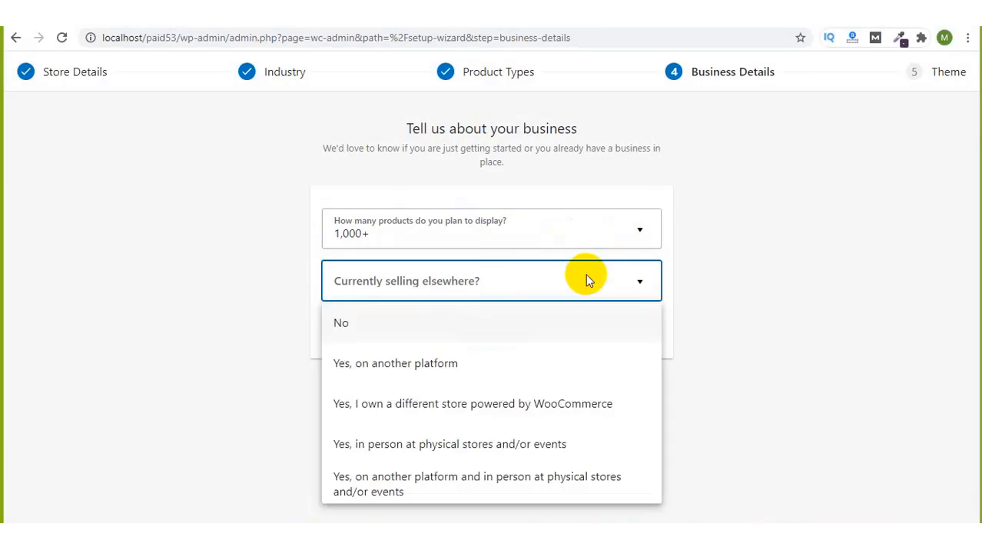
pyautogui.click(459, 329)
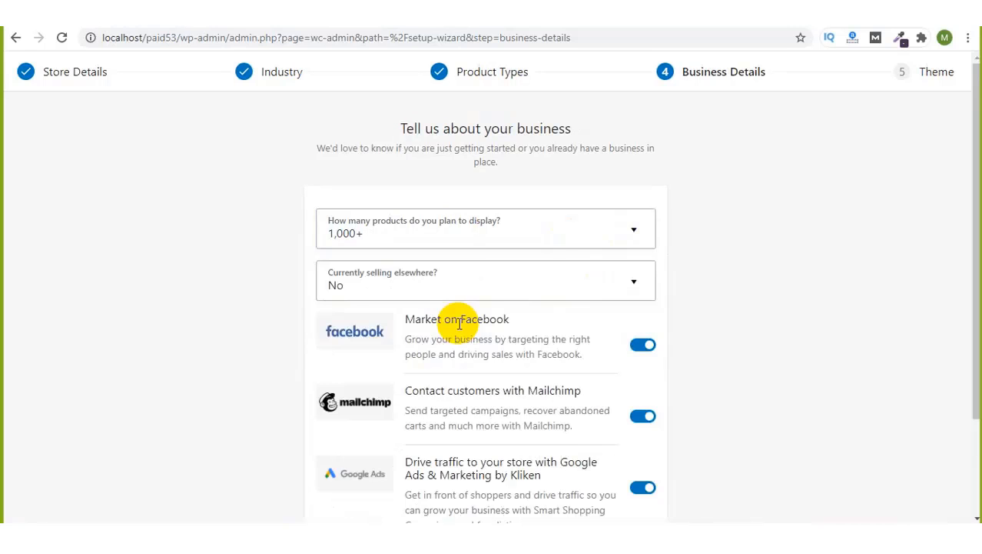
pyautogui.click(636, 283)
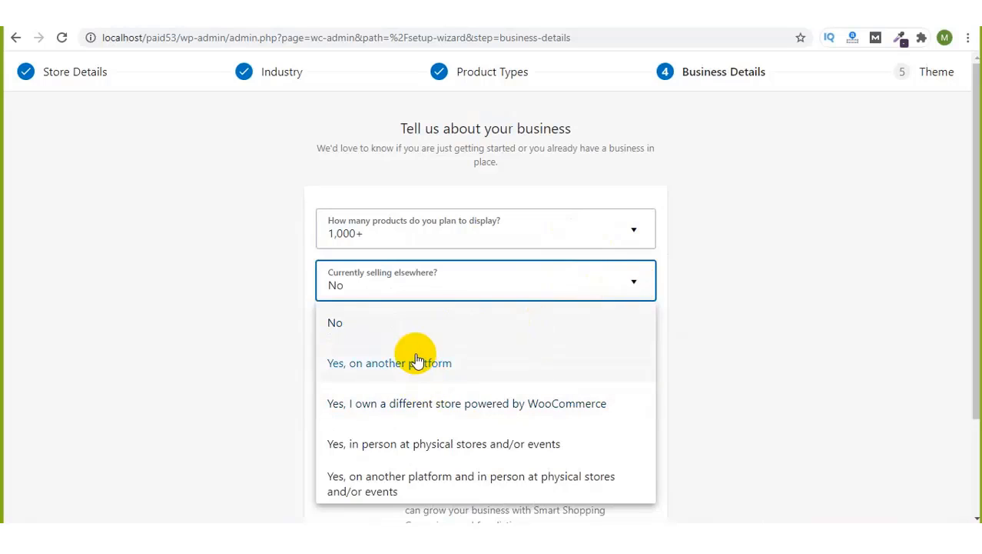
pyautogui.scroll(-2, 424, 456)
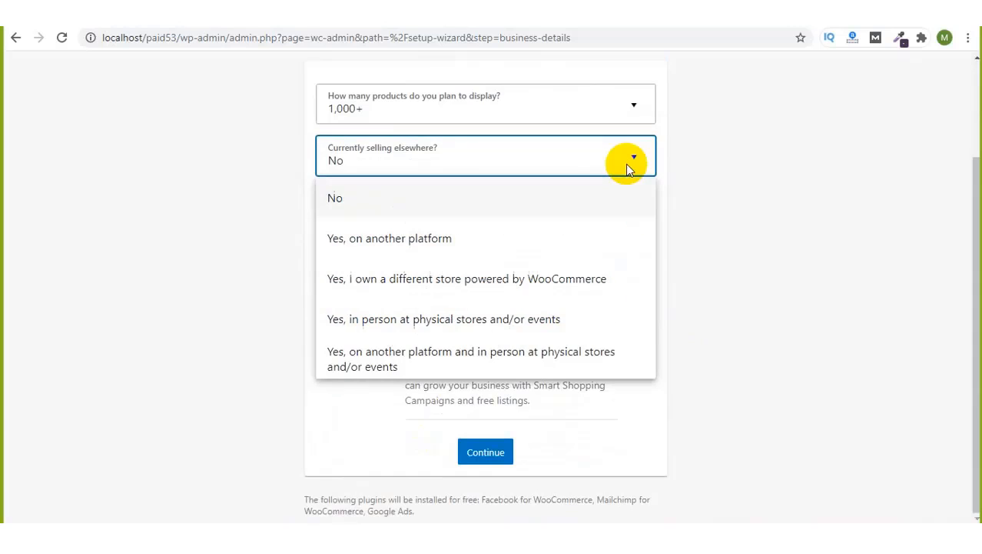
pyautogui.click(720, 149)
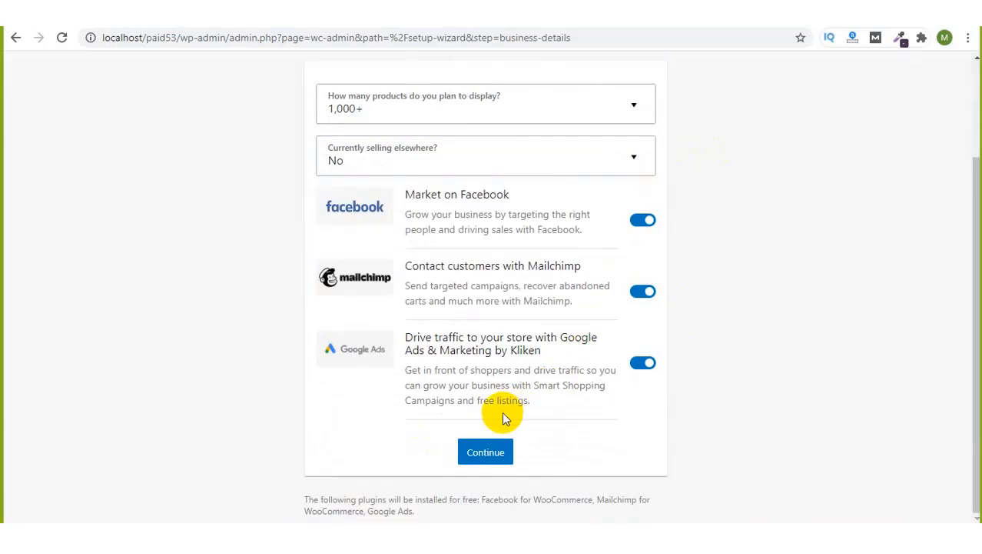
# Step: Submit the business details with the Facebook, Mailchimp and Google Ads extensions kept on
pyautogui.click(475, 458)
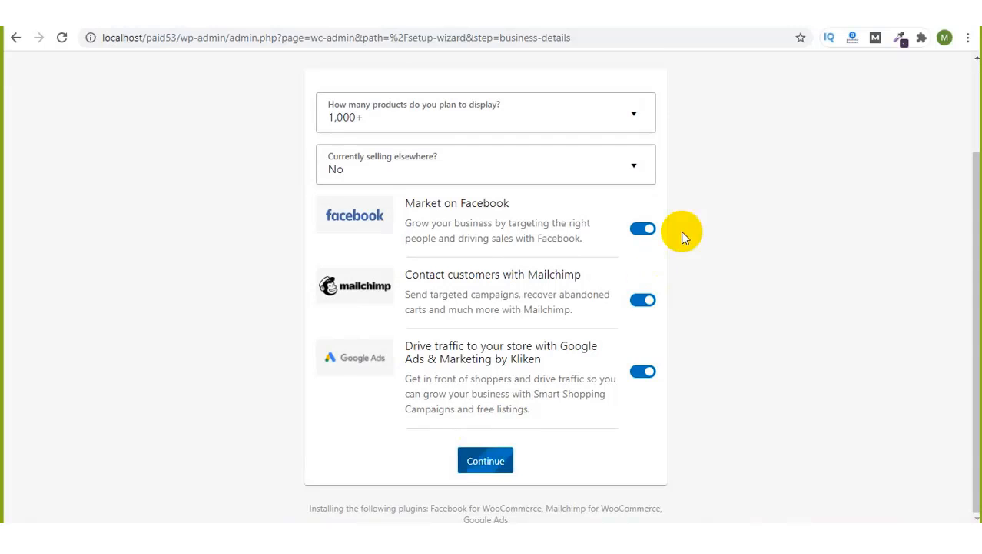
pyautogui.scroll(2, 684, 237)
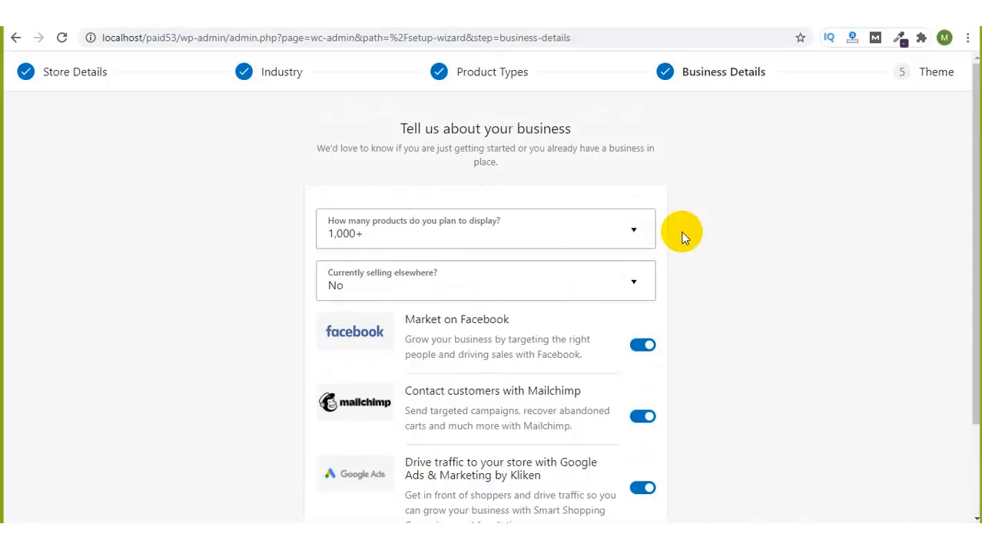
pyautogui.scroll(-3, 681, 231)
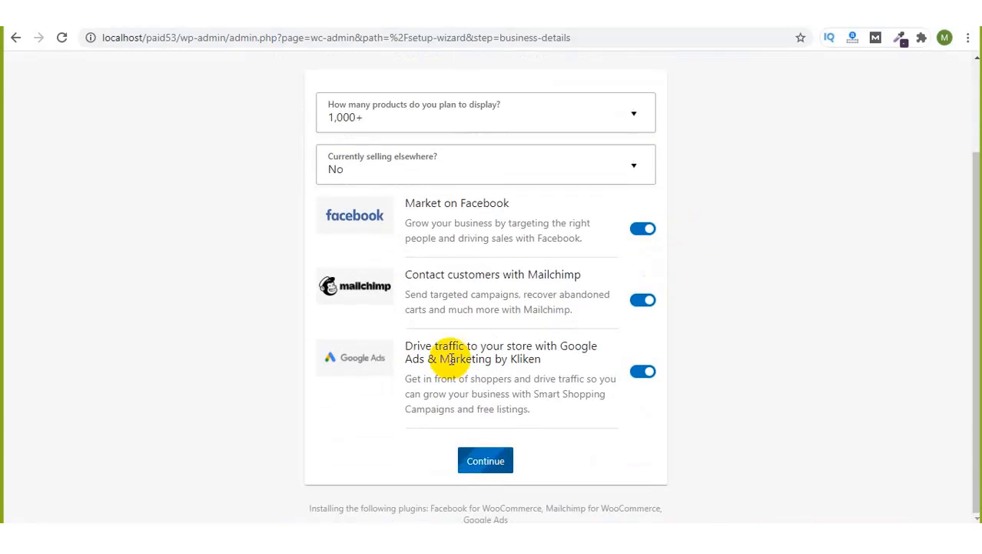
pyautogui.click(481, 454)
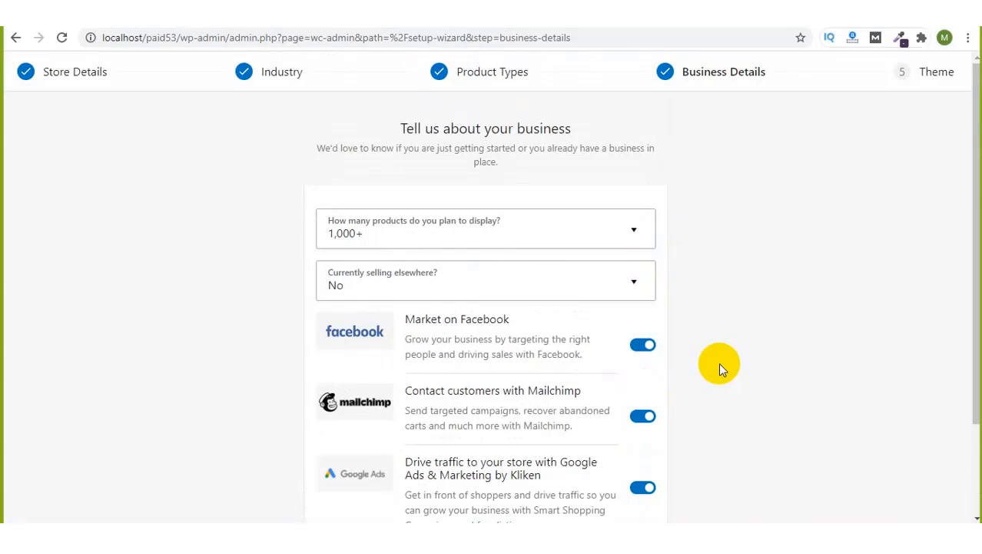
pyautogui.scroll(-2, 719, 362)
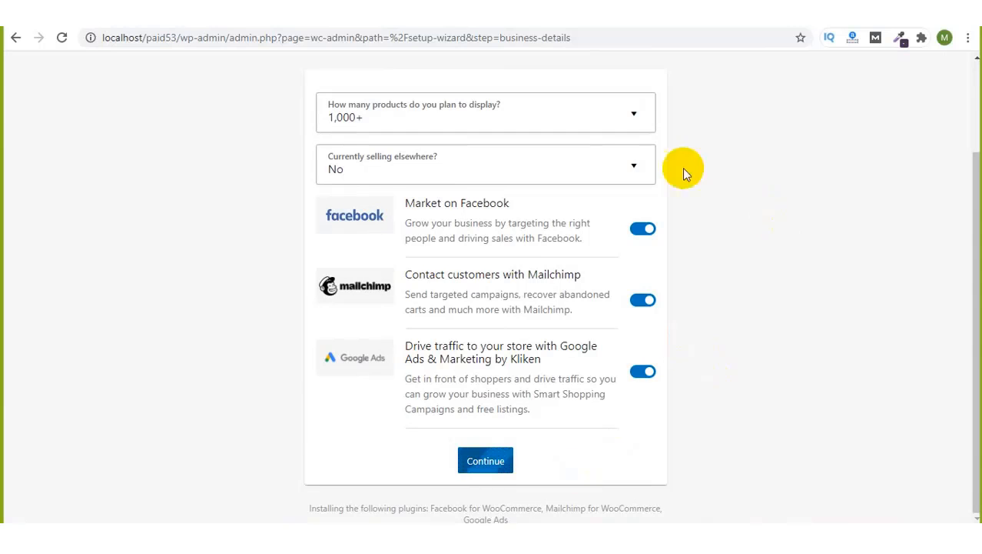
pyautogui.click(793, 30)
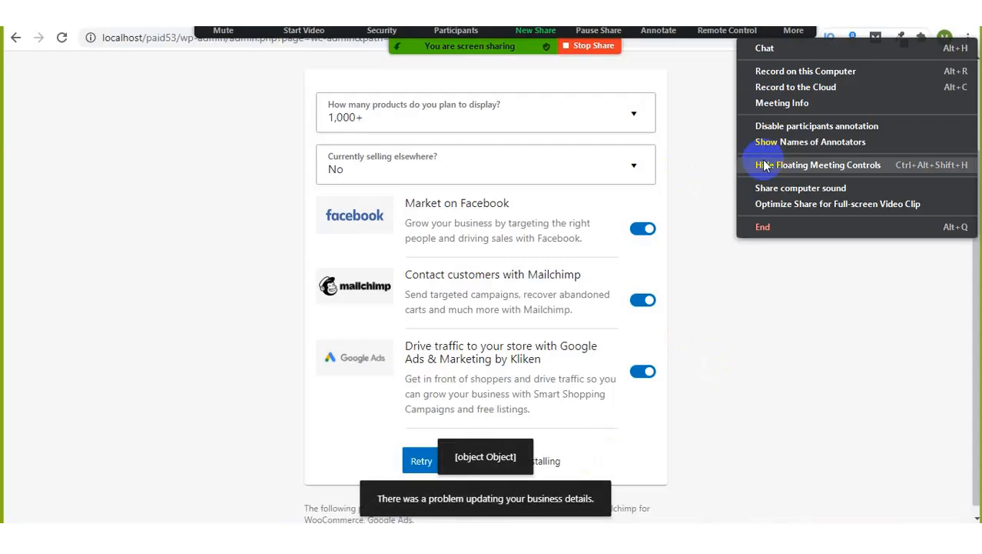
# Step: Turn off the Facebook, Mailchimp and Google Ads extensions and retry saving the business details
pyautogui.click(765, 165)
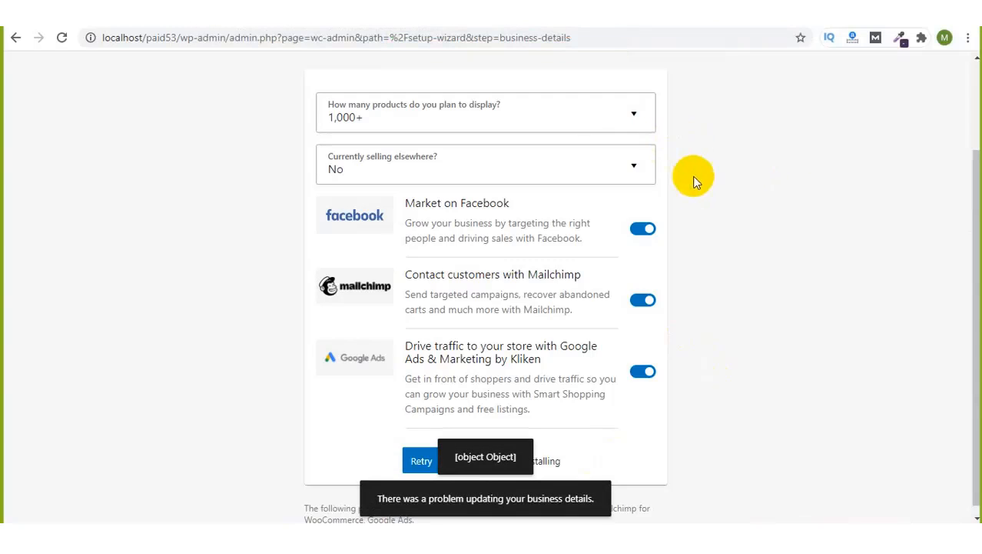
pyautogui.scroll(-1, 701, 212)
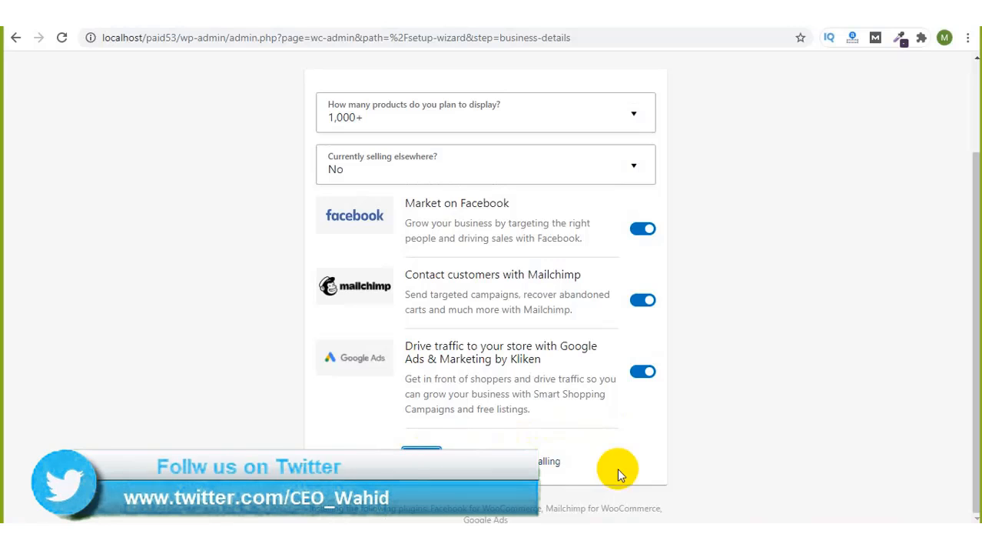
pyautogui.scroll(2, 617, 467)
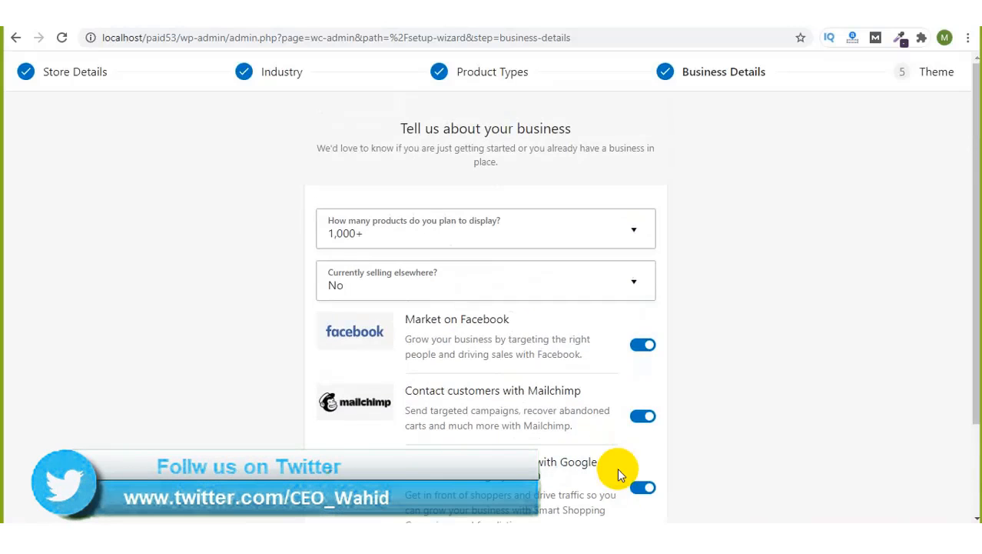
pyautogui.scroll(-2, 965, 300)
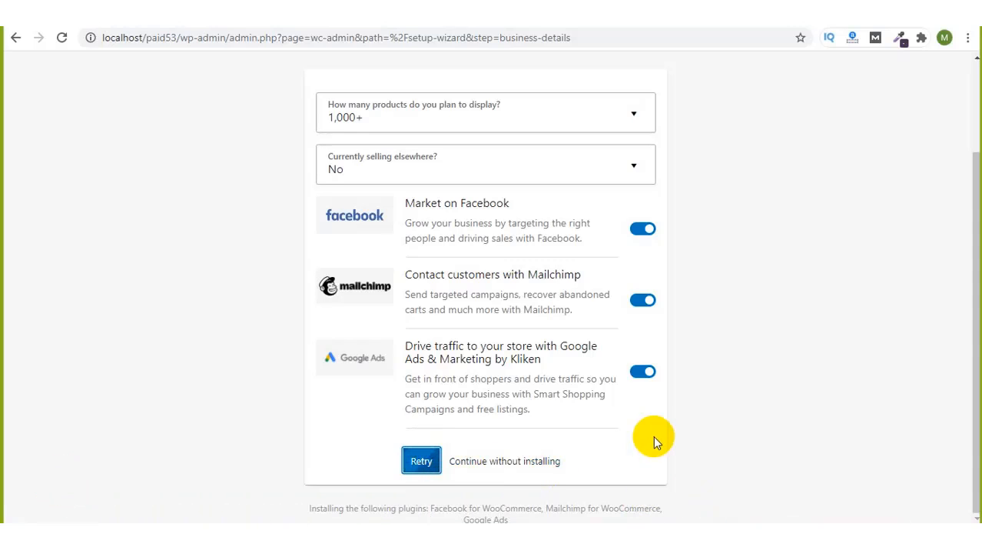
pyautogui.click(647, 228)
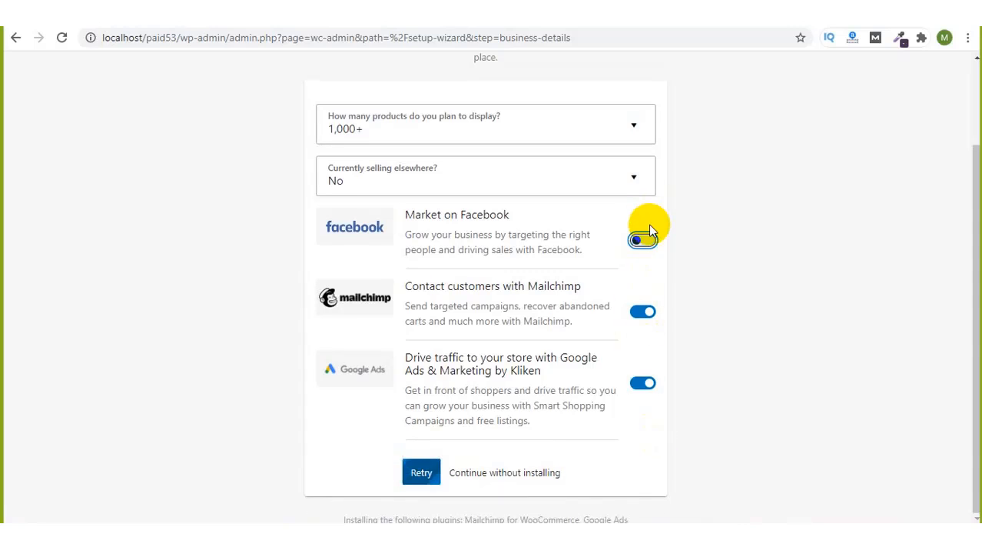
pyautogui.click(644, 311)
pyautogui.click(644, 384)
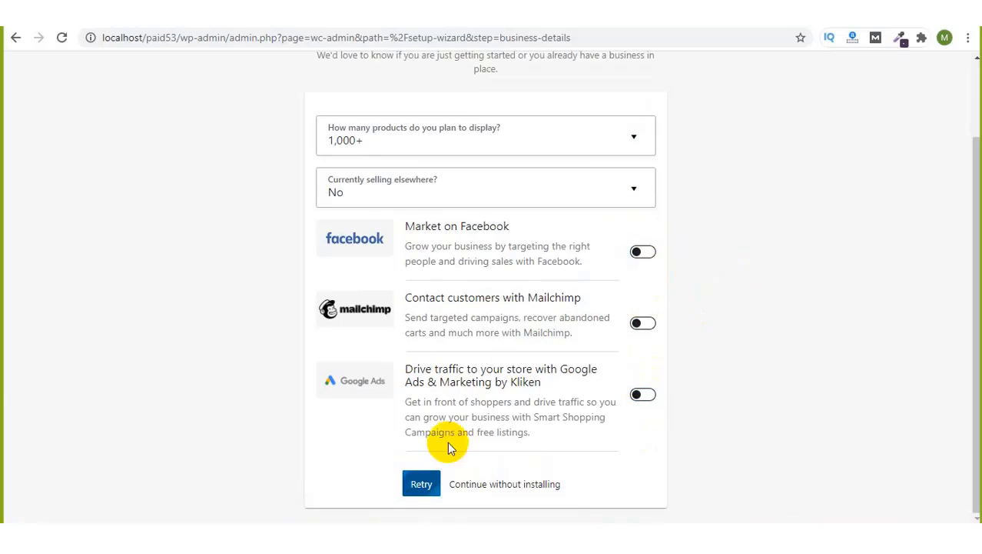
pyautogui.click(416, 487)
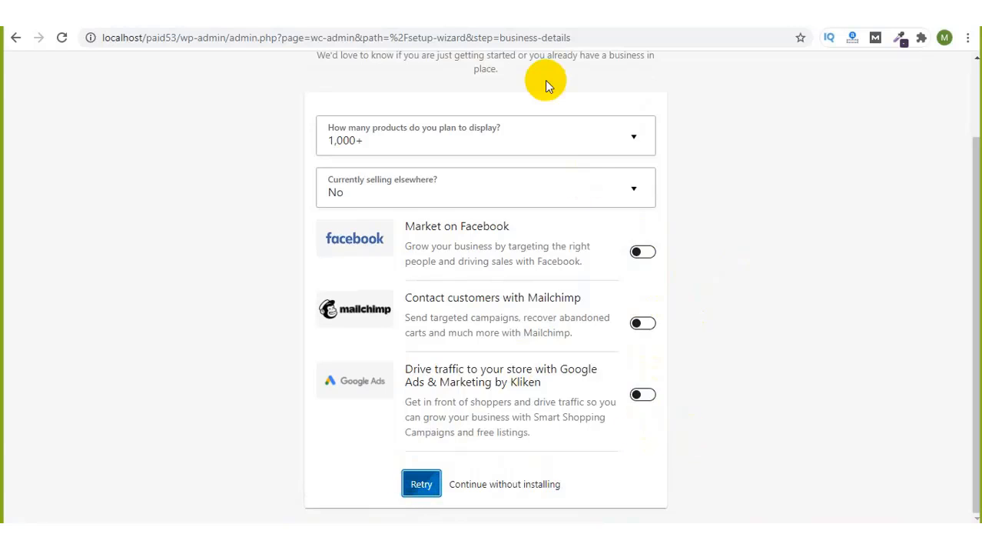
pyautogui.click(794, 31)
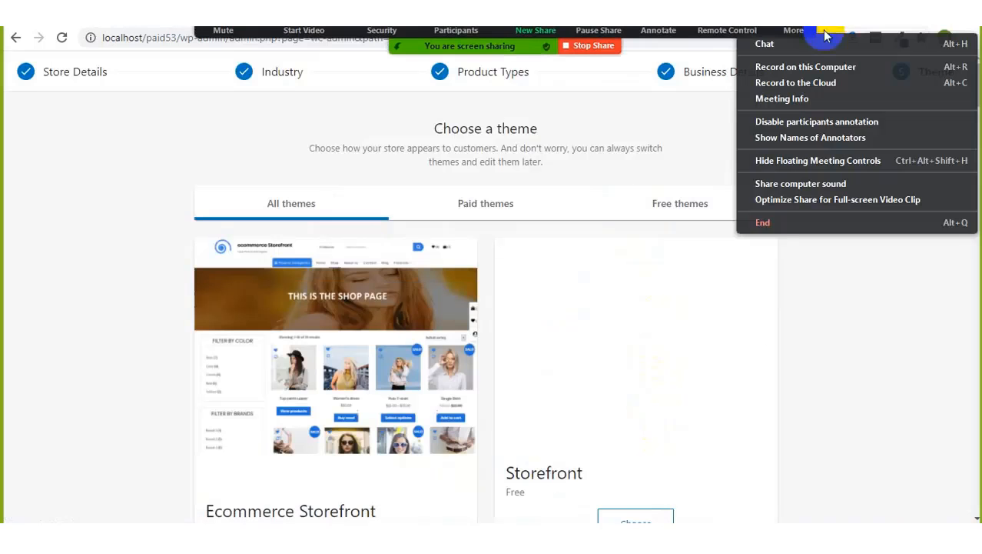
# Step: Continue the setup wizard past the Choose a theme step
pyautogui.click(630, 139)
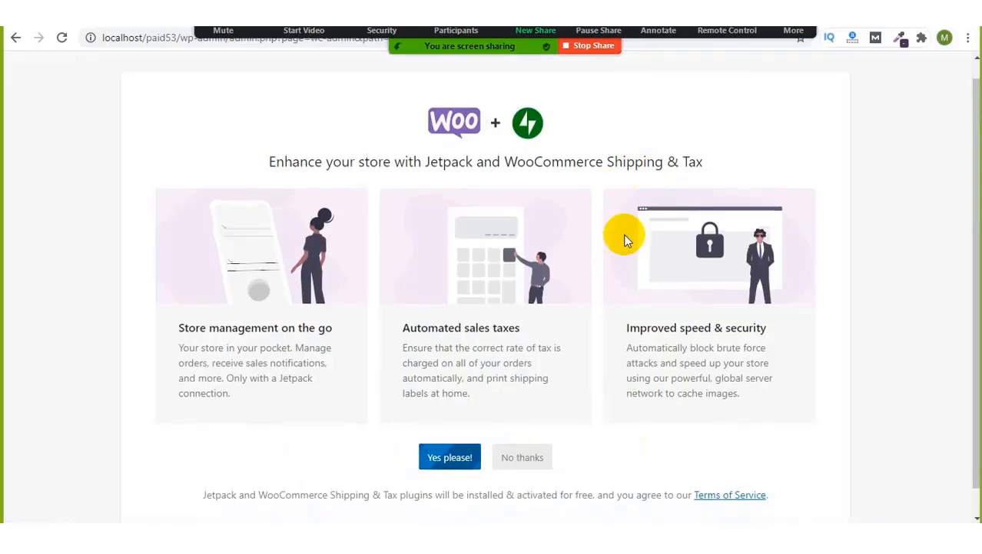
pyautogui.scroll(-1, 624, 240)
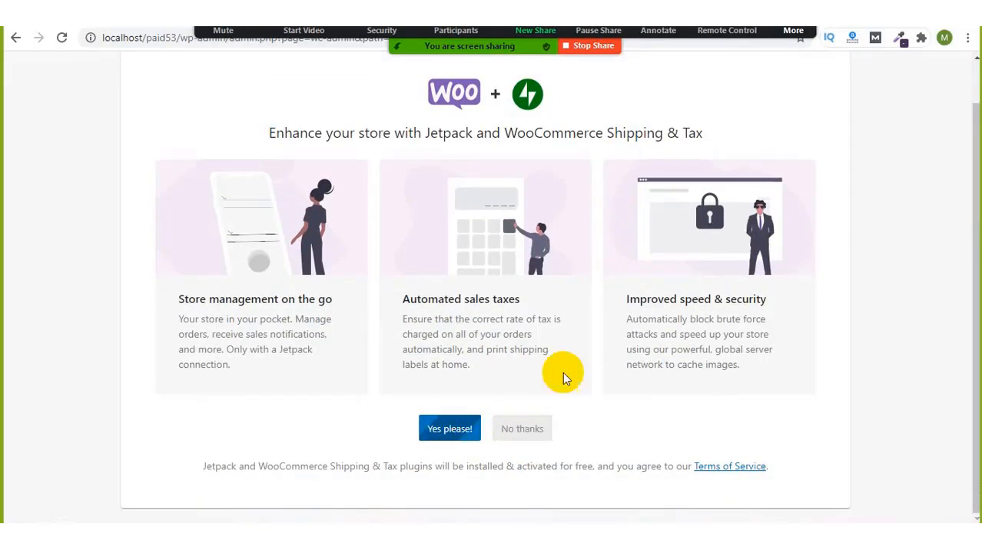
pyautogui.scroll(1, 638, 224)
pyautogui.scroll(1, 642, 200)
pyautogui.click(793, 30)
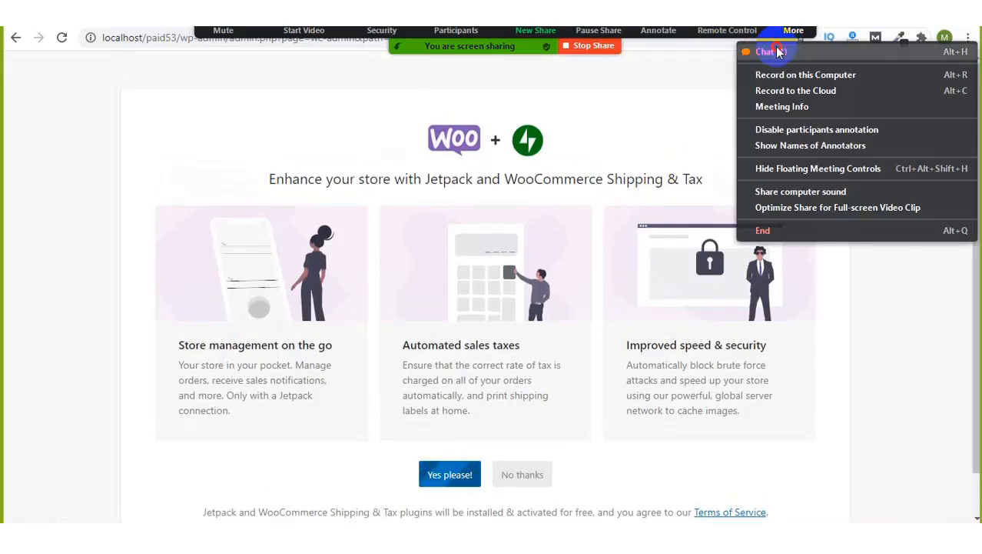
pyautogui.click(776, 49)
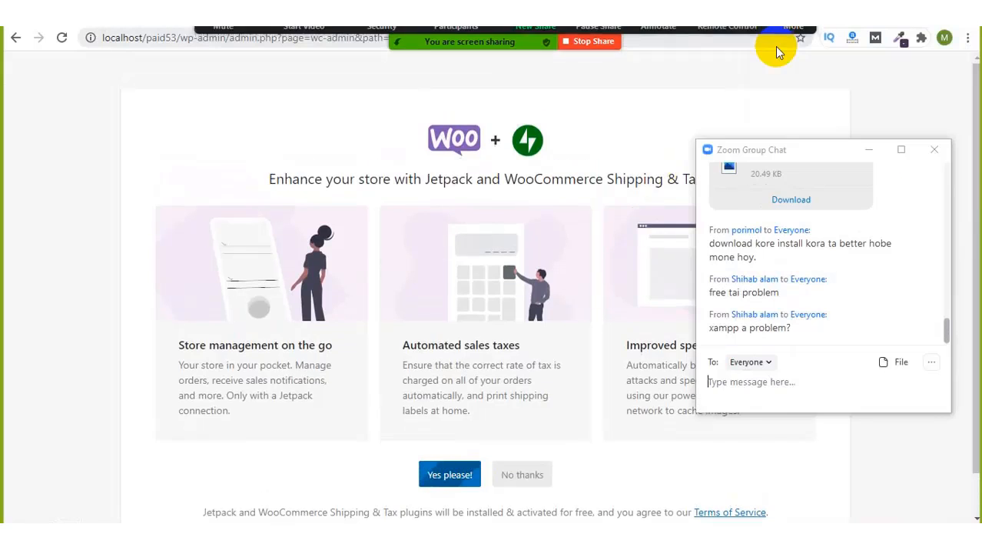
pyautogui.click(870, 149)
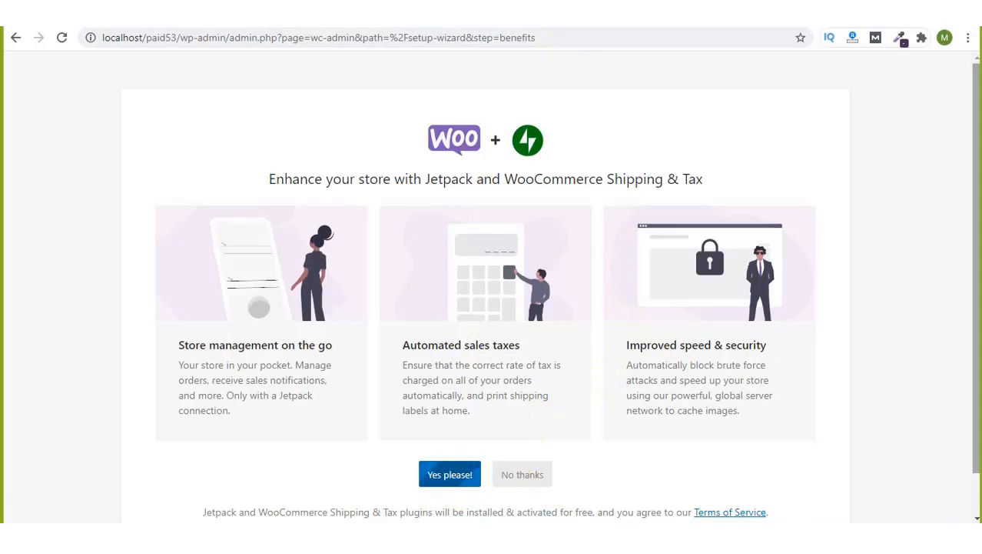
pyautogui.moveTo(978, 192); pyautogui.dragTo(979, 303)
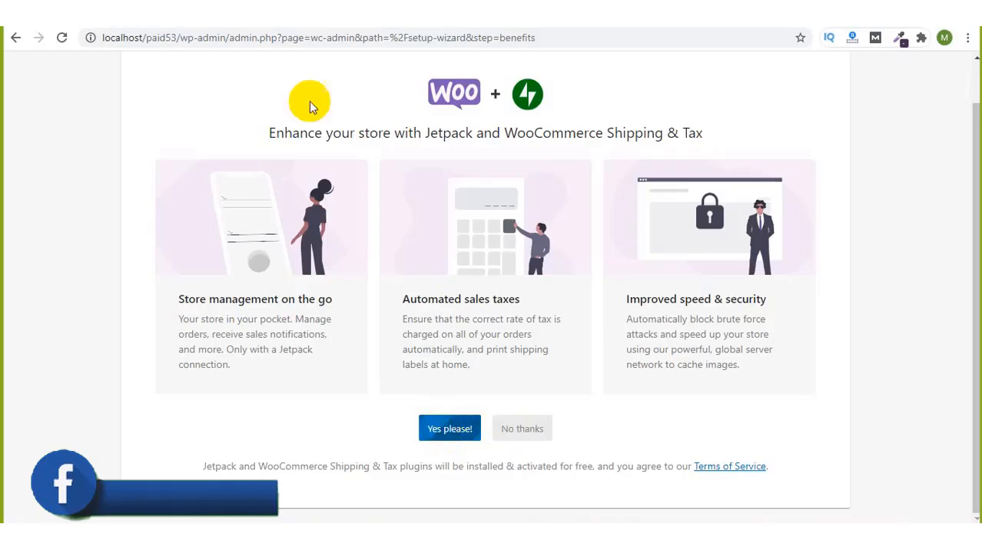
pyautogui.click(263, 38)
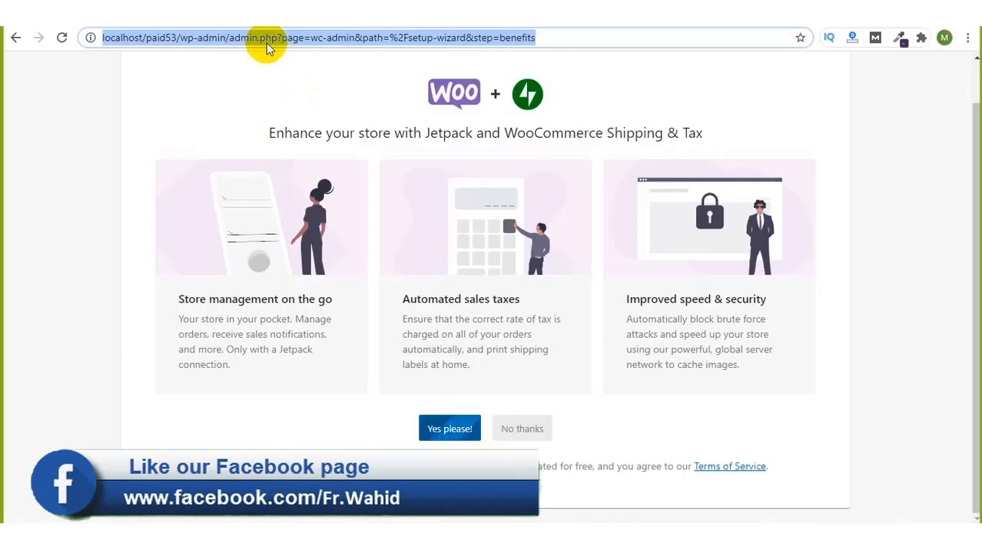
pyautogui.click(266, 44)
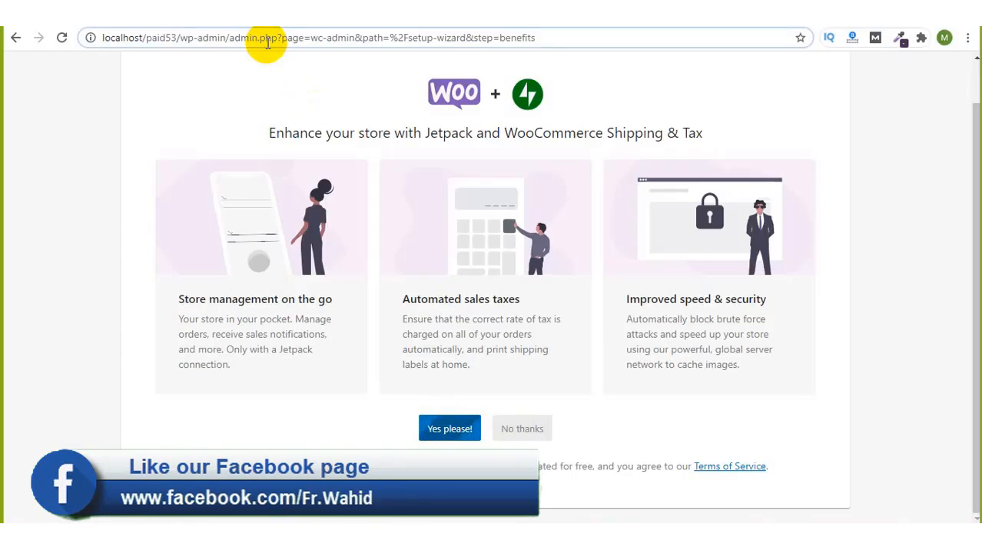
pyautogui.press('Return')
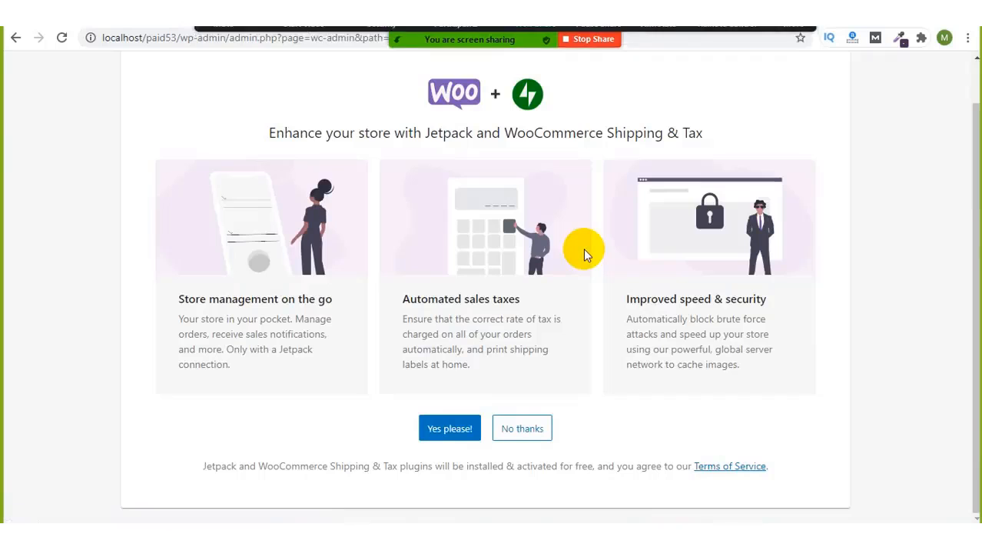
# Step: Decline Jetpack and Shipping & Tax, then page through the welcome slides to Let's go
pyautogui.click(520, 429)
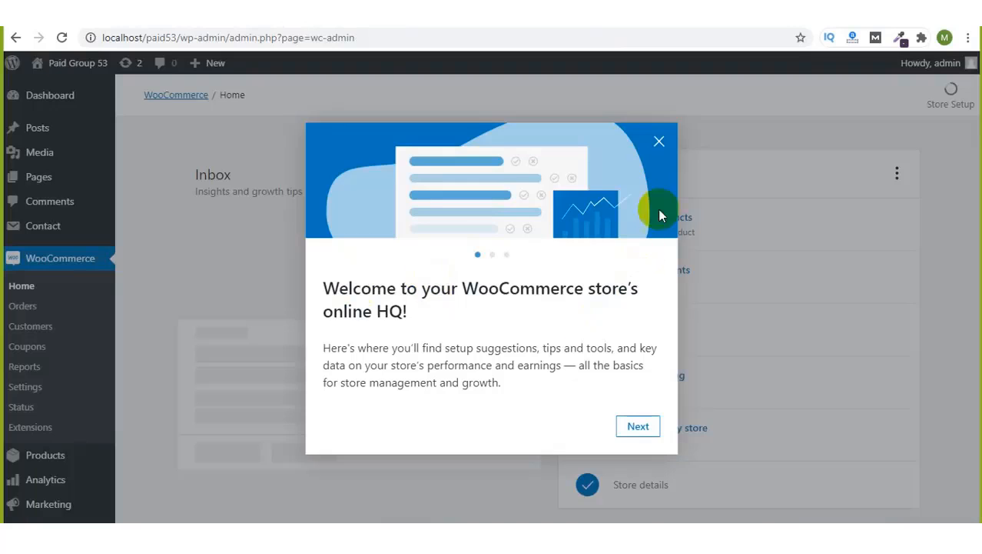
pyautogui.click(638, 428)
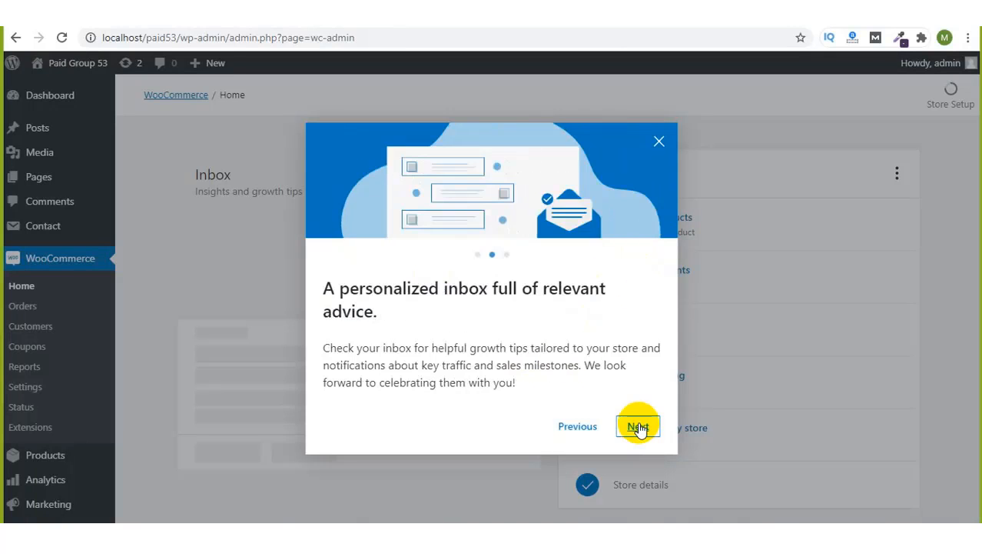
pyautogui.click(638, 428)
pyautogui.click(640, 427)
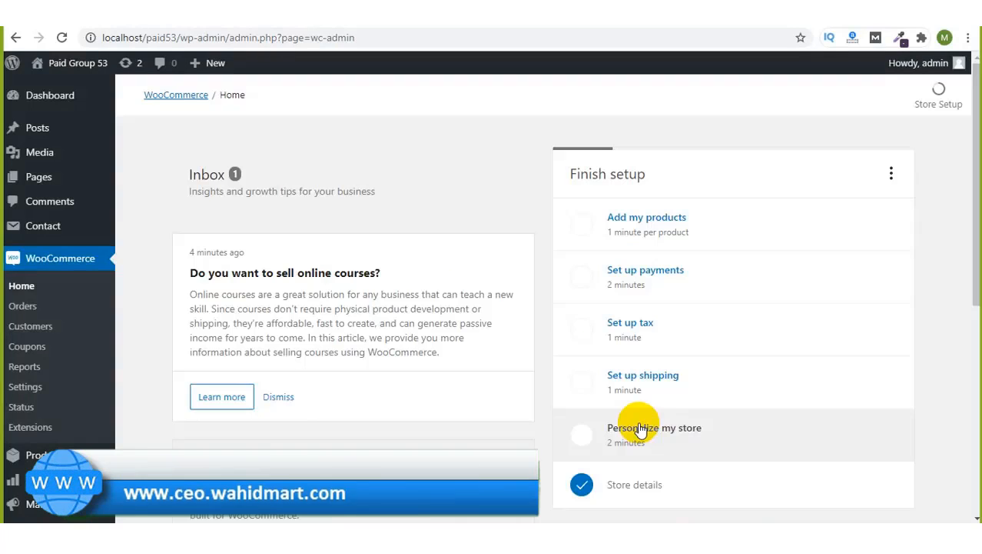
pyautogui.scroll(-2, 708, 179)
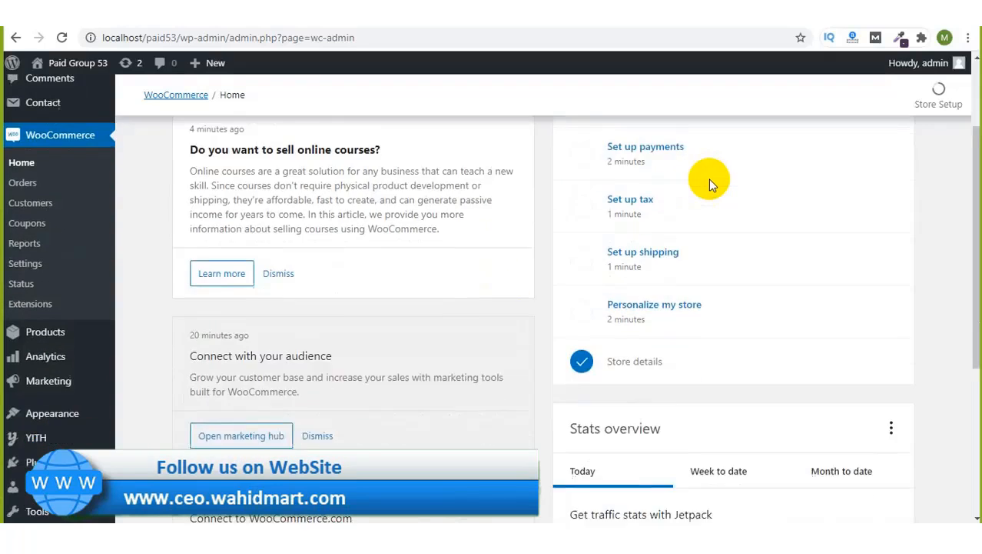
pyautogui.scroll(2, 709, 179)
pyautogui.scroll(-4, 709, 179)
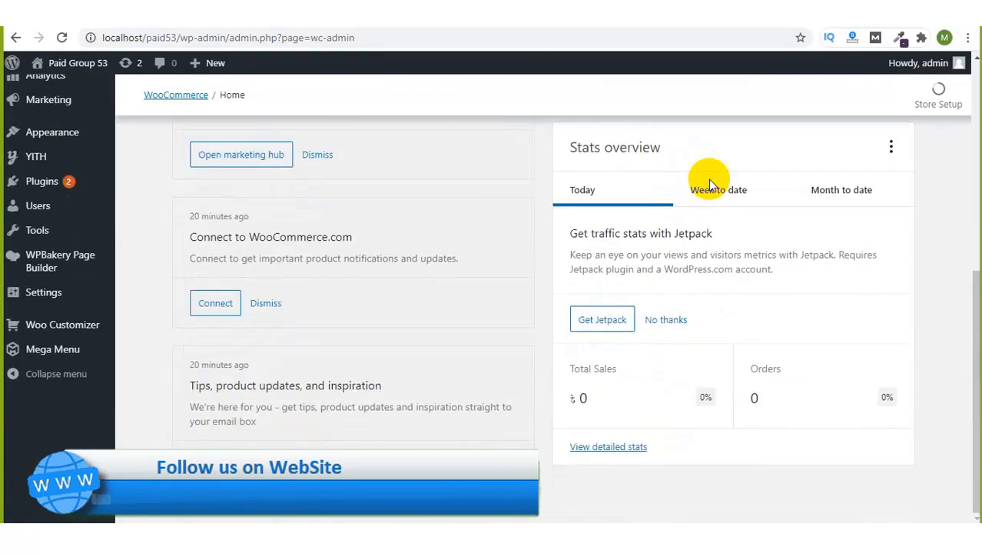
pyautogui.scroll(5, 709, 180)
pyautogui.scroll(-4, 268, 212)
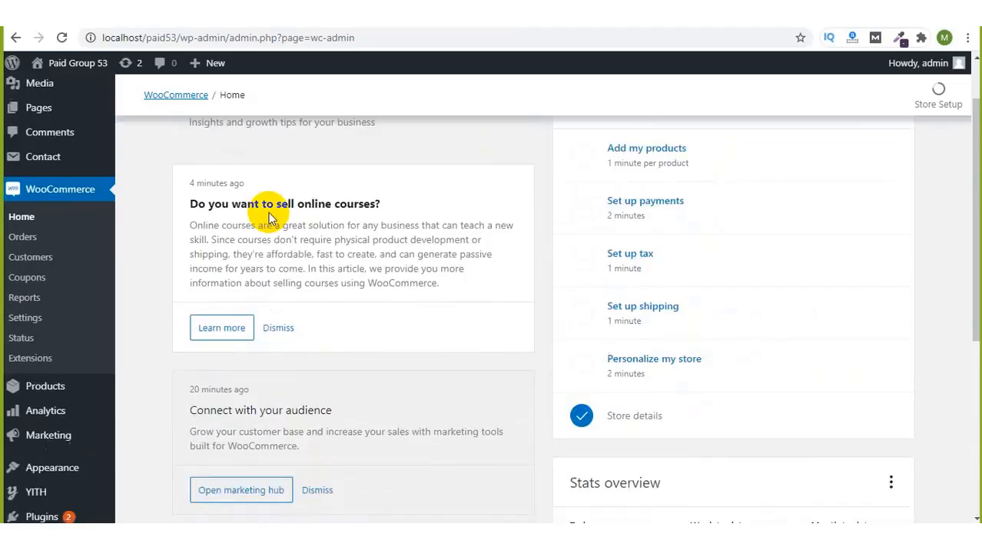
pyautogui.scroll(4, 268, 212)
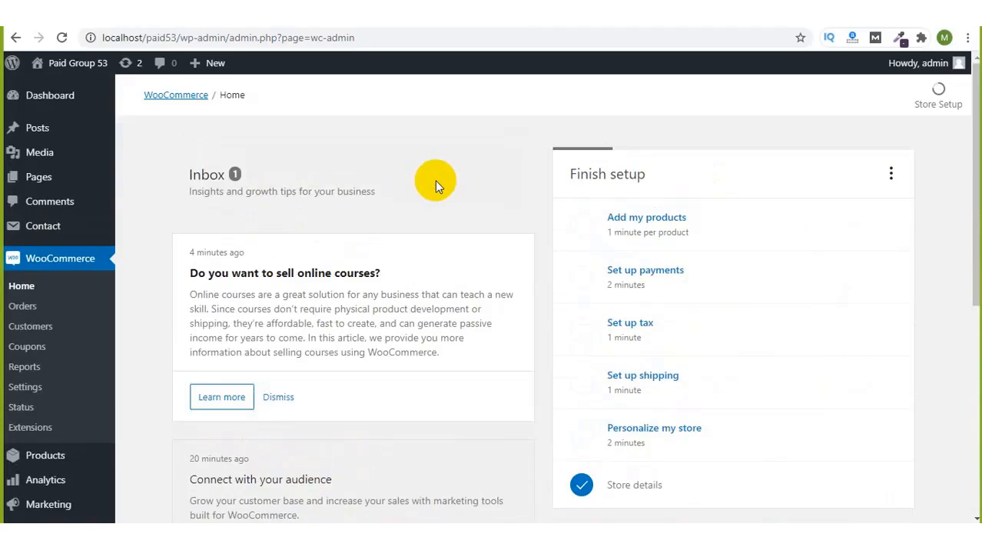
pyautogui.scroll(-5, 435, 180)
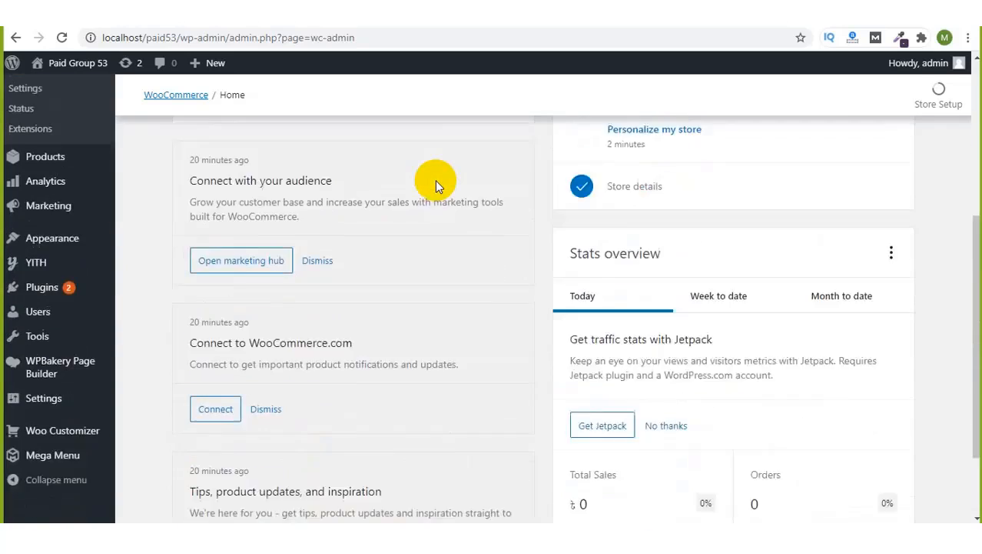
pyautogui.scroll(5, 455, 434)
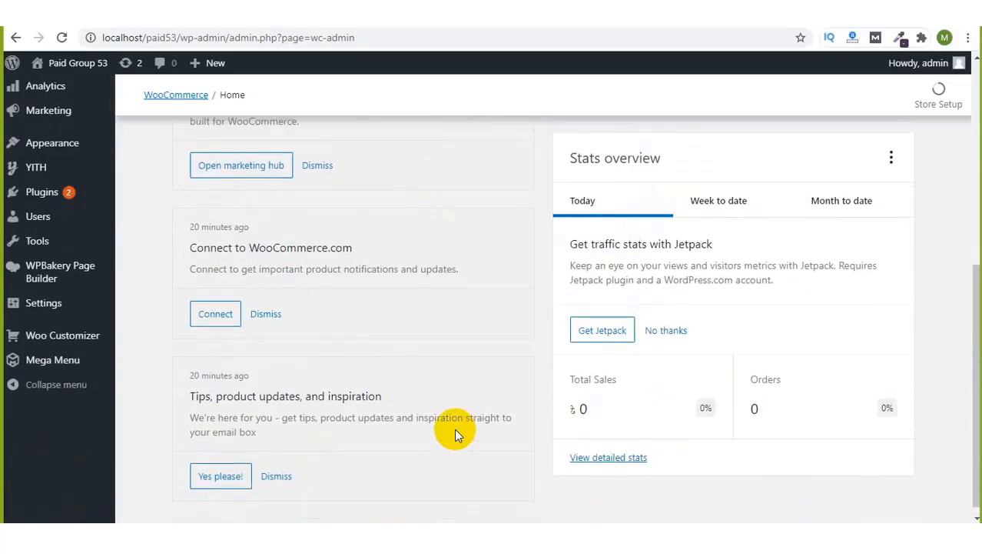
pyautogui.moveTo(67, 193)
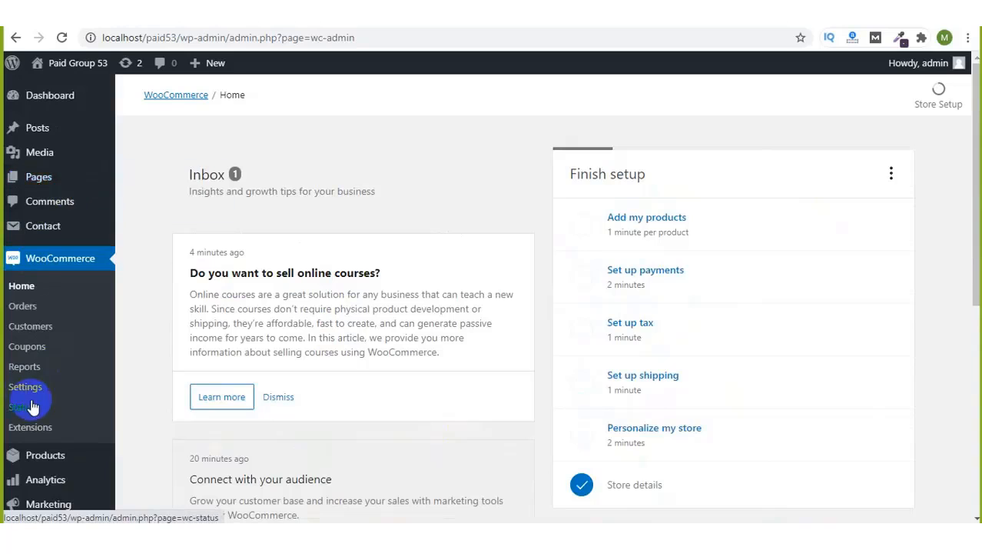
pyautogui.scroll(-3, 29, 338)
pyautogui.moveTo(35, 291)
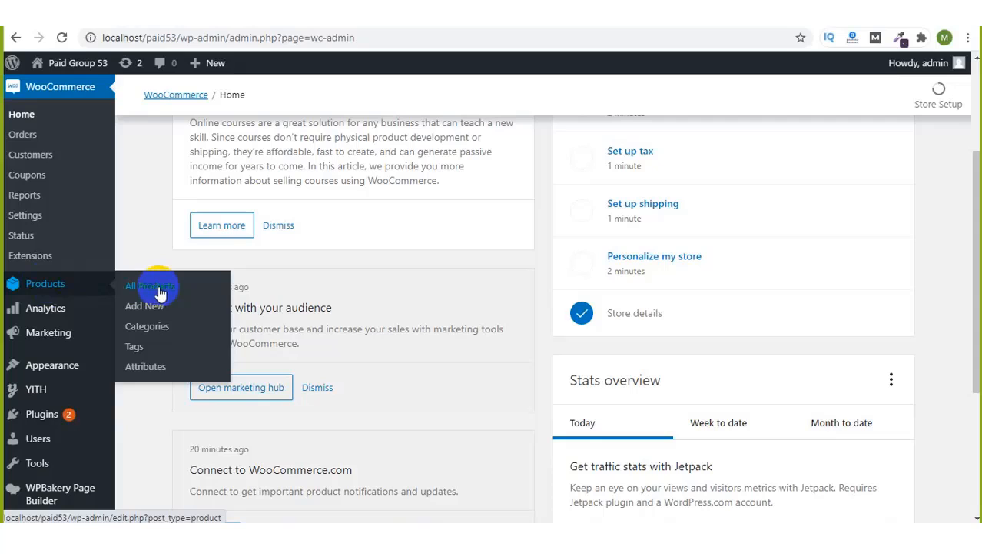
# Step: Open the Products > Categories page from the admin sidebar
pyautogui.click(146, 331)
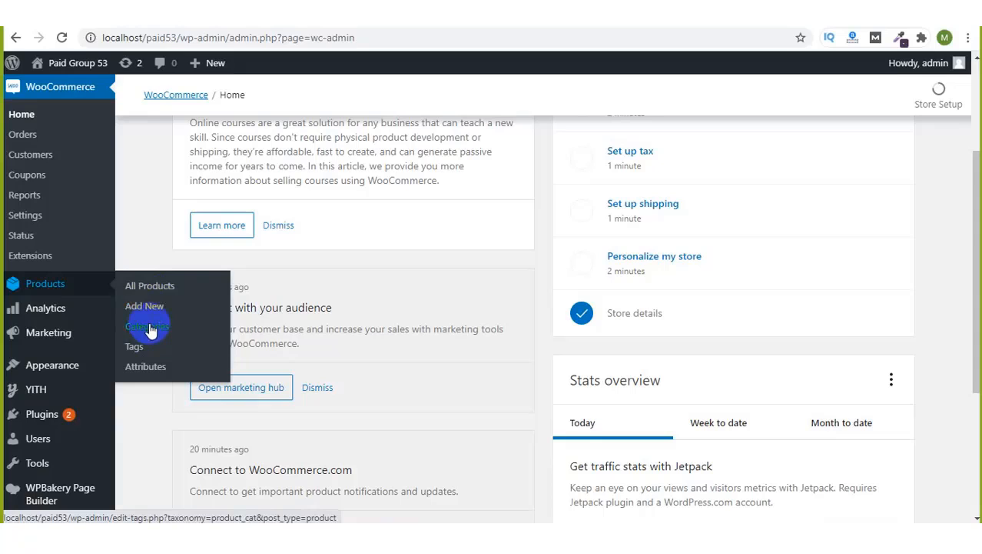
pyautogui.click(151, 329)
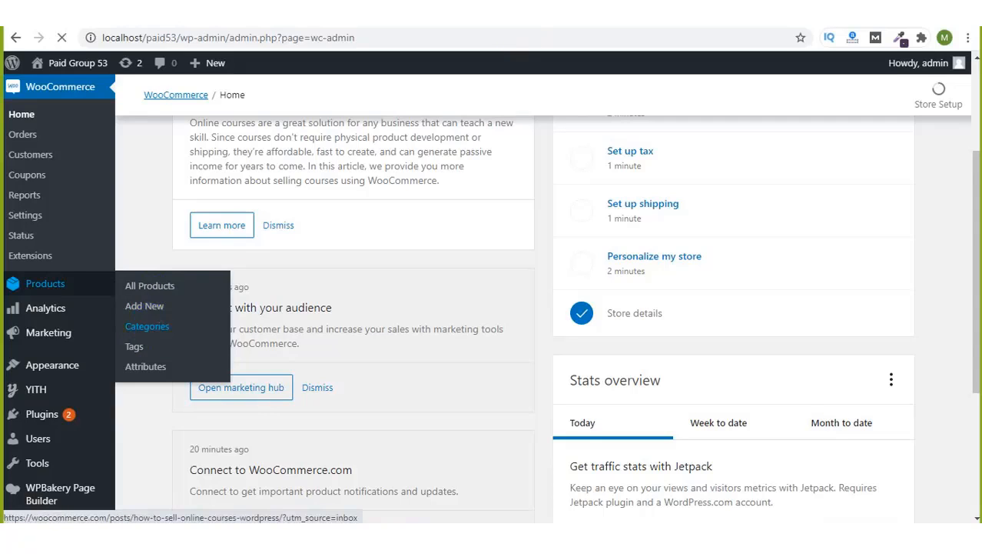
pyautogui.click(804, 35)
pyautogui.click(786, 50)
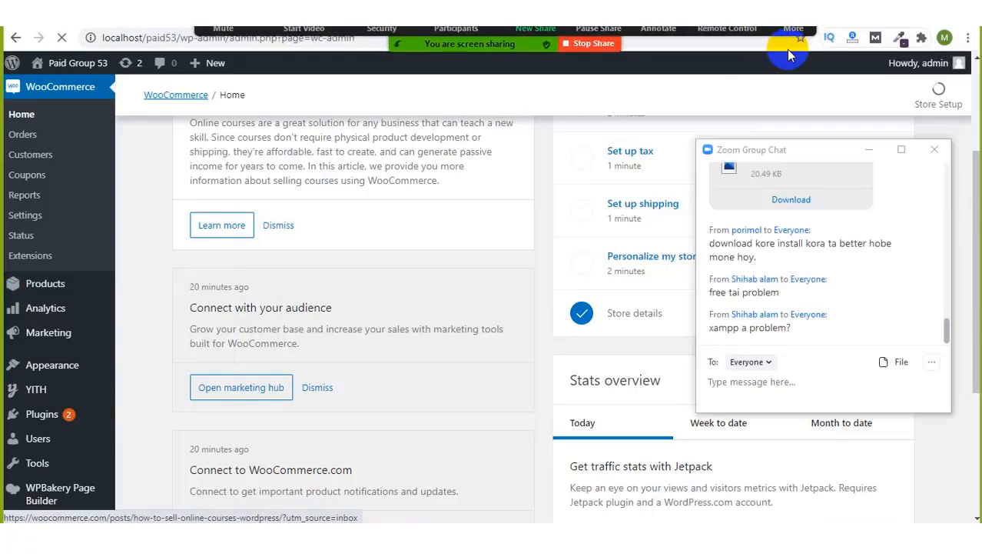
# Step: Add a new product category named "men' fashion"
pyautogui.click(290, 310)
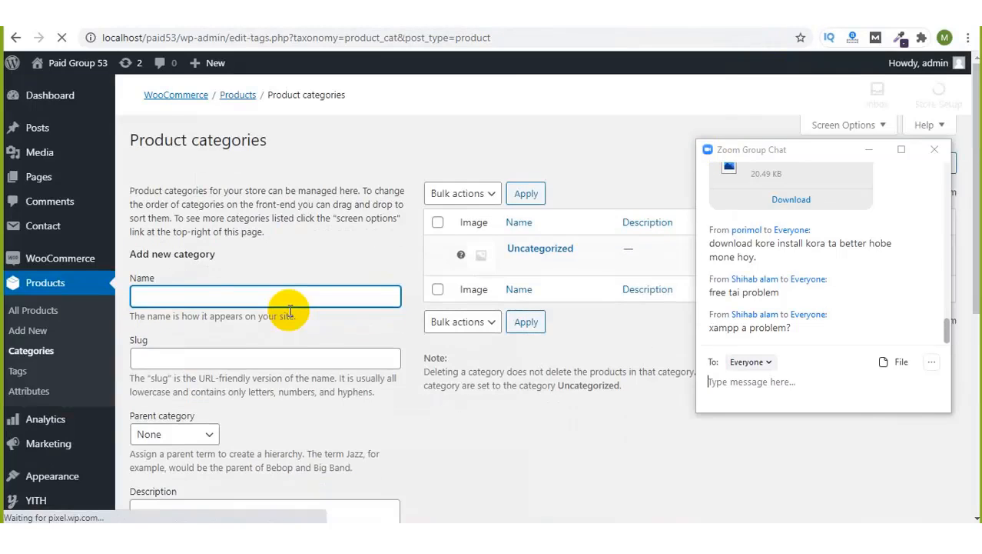
pyautogui.scroll(-5, 329, 290)
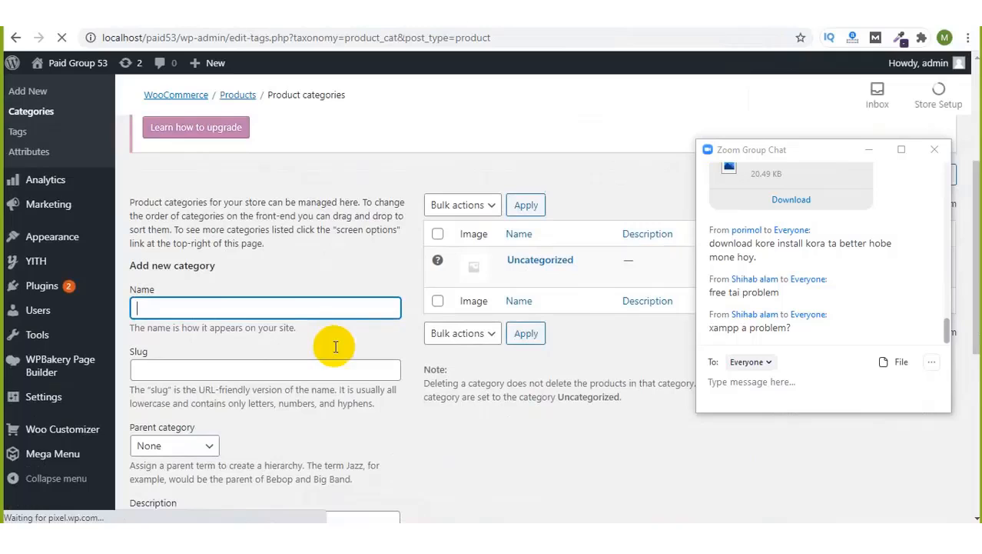
pyautogui.click(256, 308)
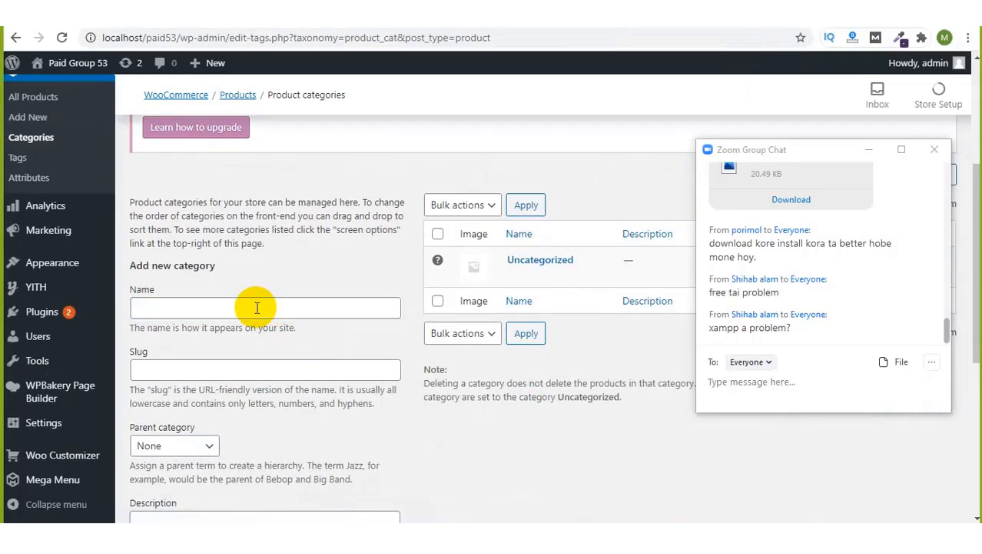
pyautogui.click(256, 307)
pyautogui.write('men')
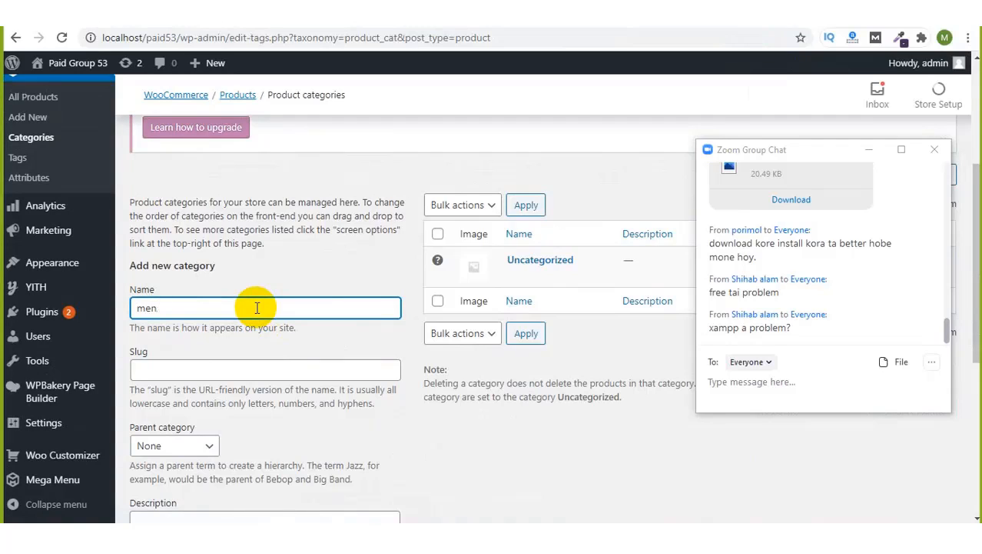
pyautogui.write("'fashion")
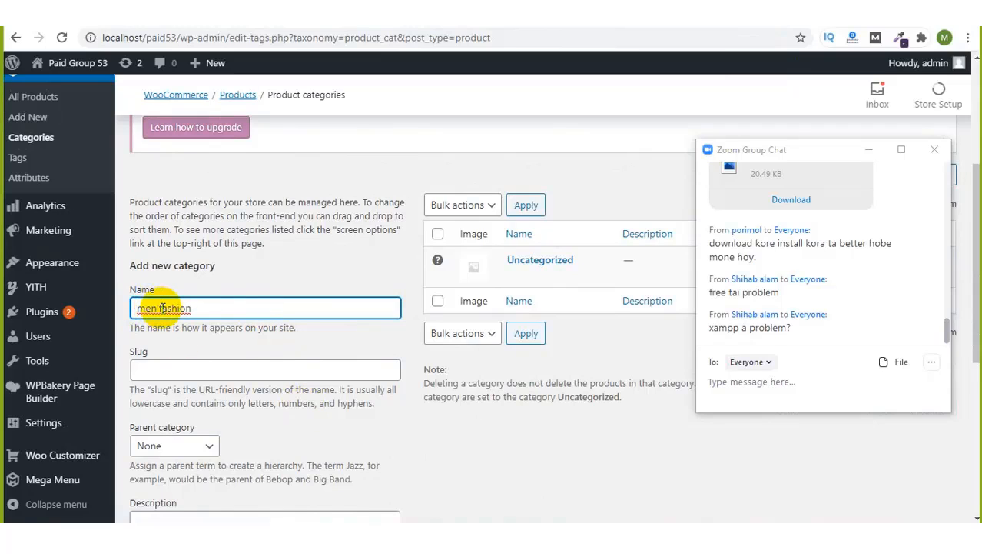
pyautogui.click(162, 308)
pyautogui.scroll(-5, 277, 438)
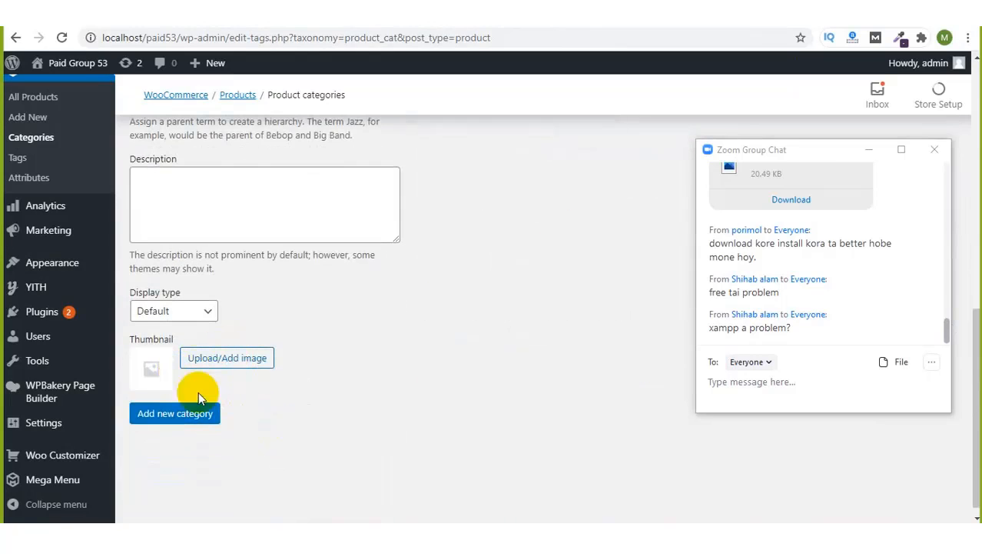
pyautogui.click(189, 415)
pyautogui.scroll(10, 551, 393)
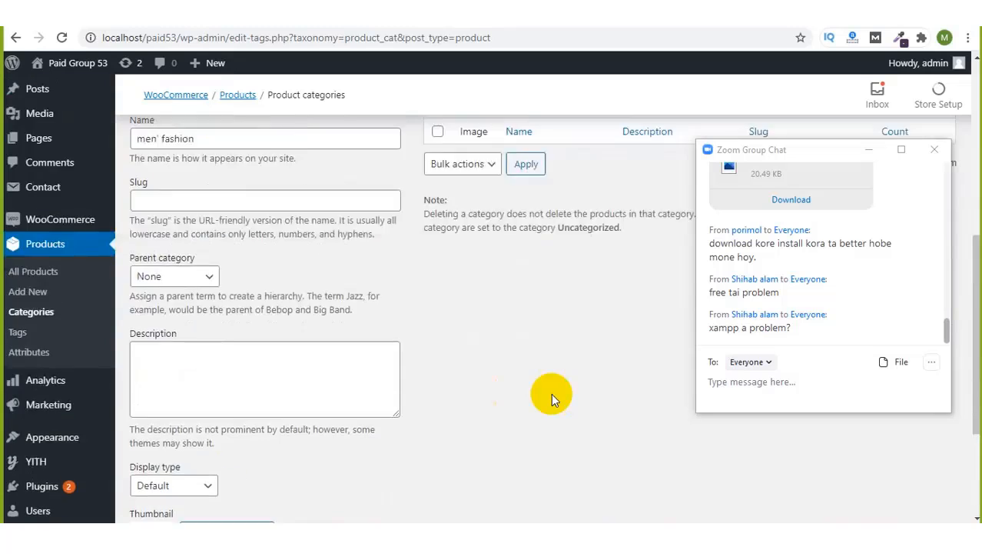
pyautogui.scroll(-2, 552, 392)
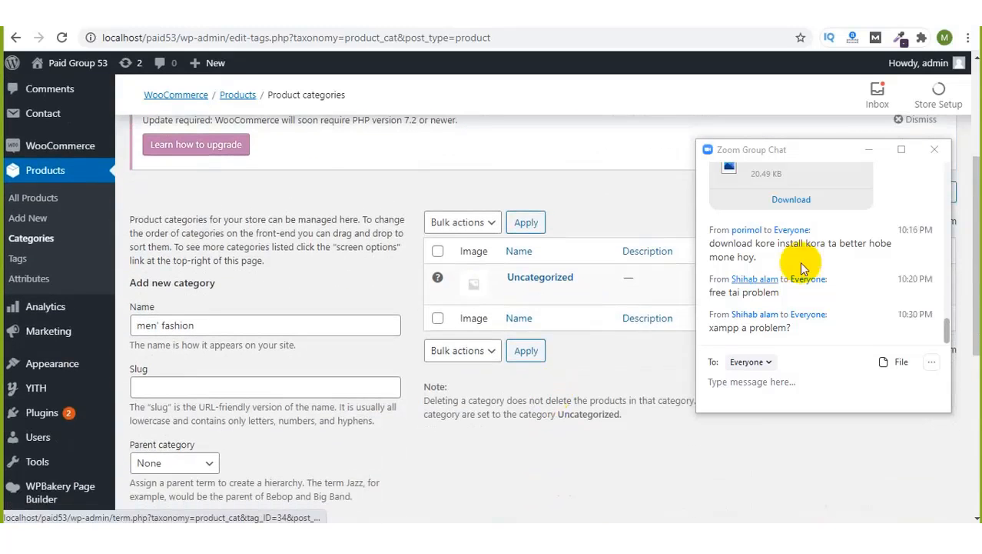
# Step: Quick-edit the Uncategorized category, renaming it to "women's fashion"
pyautogui.click(868, 152)
pyautogui.moveTo(542, 334)
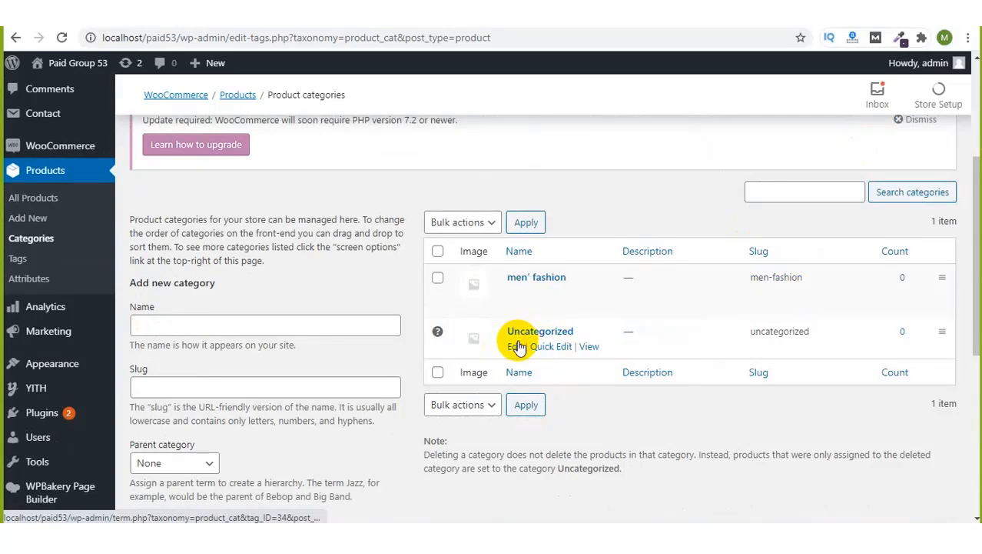
pyautogui.click(554, 347)
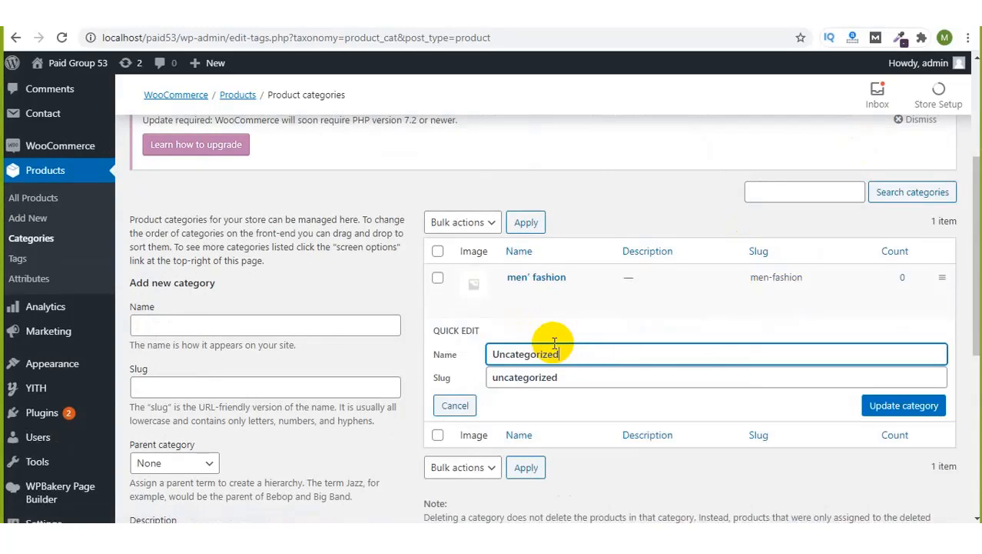
pyautogui.doubleClick(573, 353)
pyautogui.press('BackSpace')
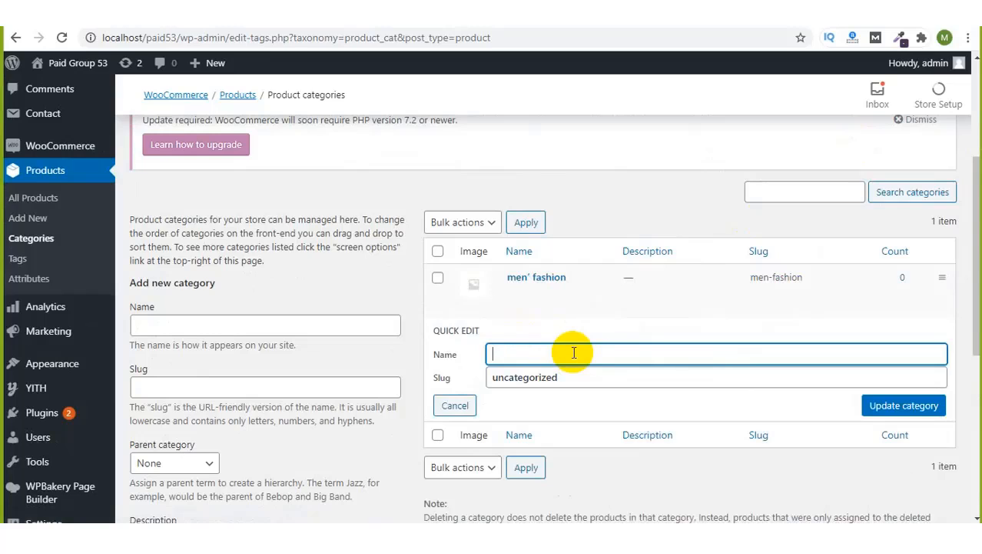
pyautogui.write("women's fashion")
pyautogui.click(907, 409)
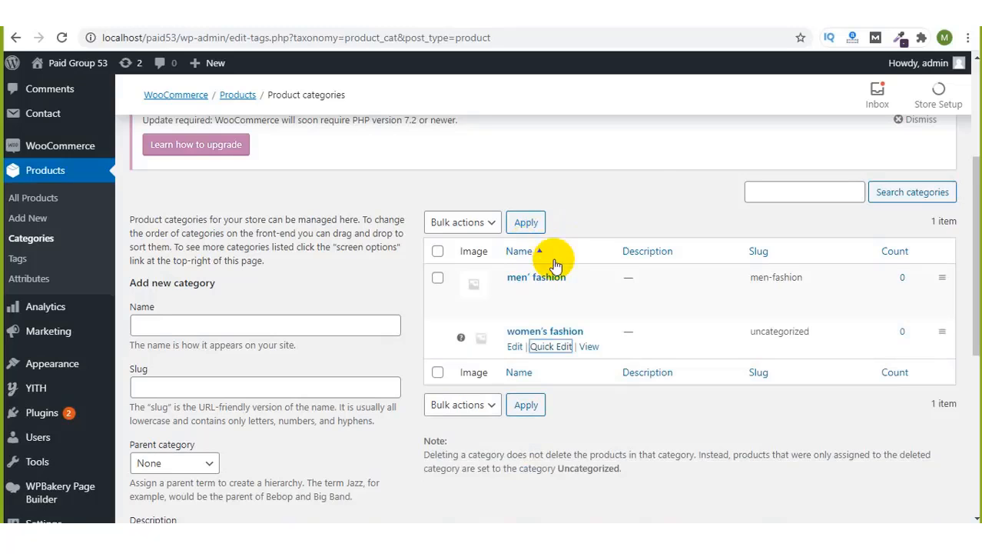
# Step: Check the empty All Products list, then start a new product via Products > Add New
pyautogui.click(612, 171)
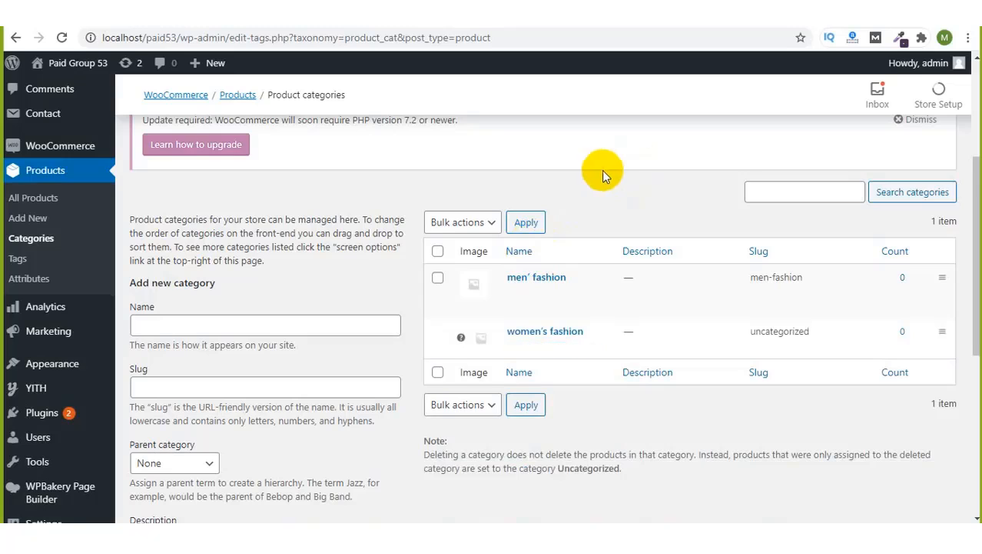
pyautogui.click(35, 202)
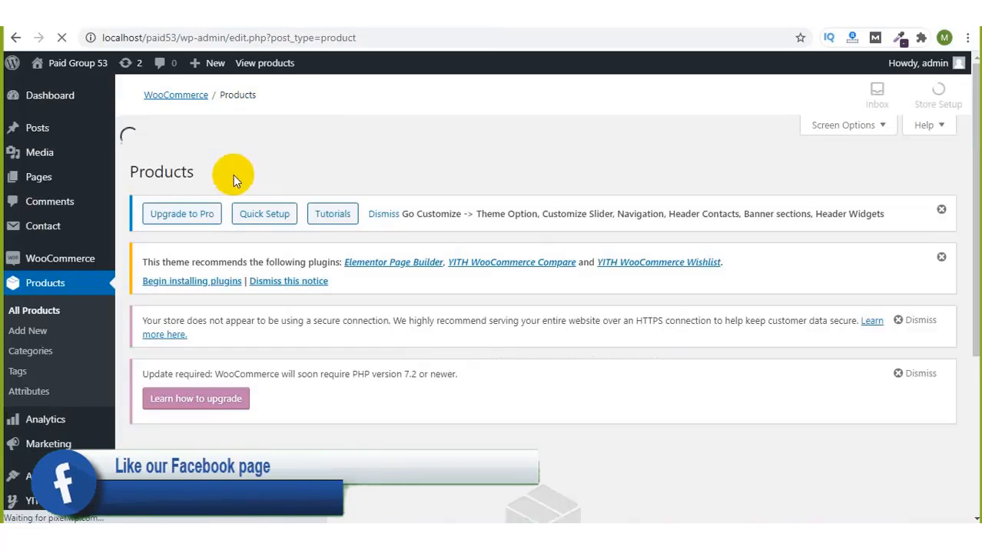
pyautogui.scroll(-3, 306, 206)
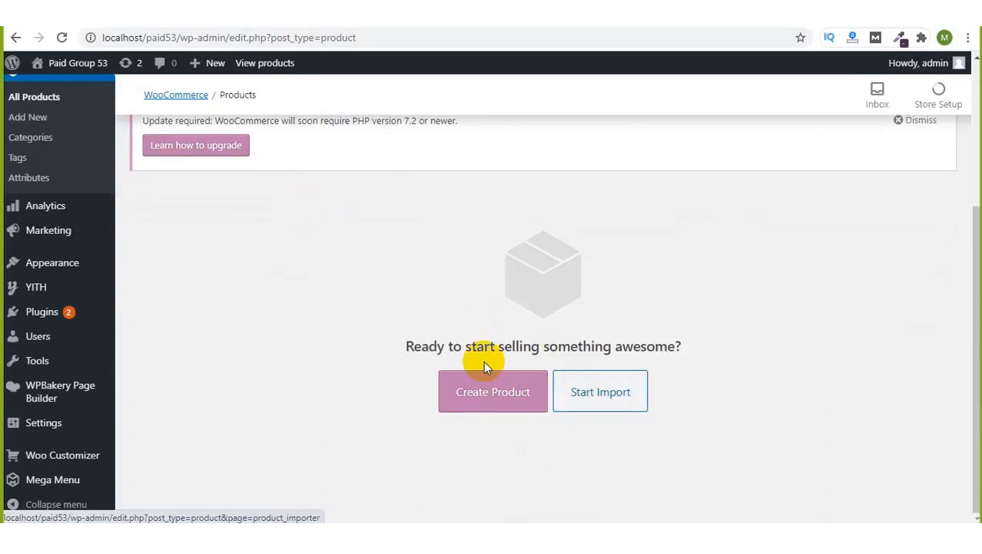
pyautogui.scroll(3, 351, 257)
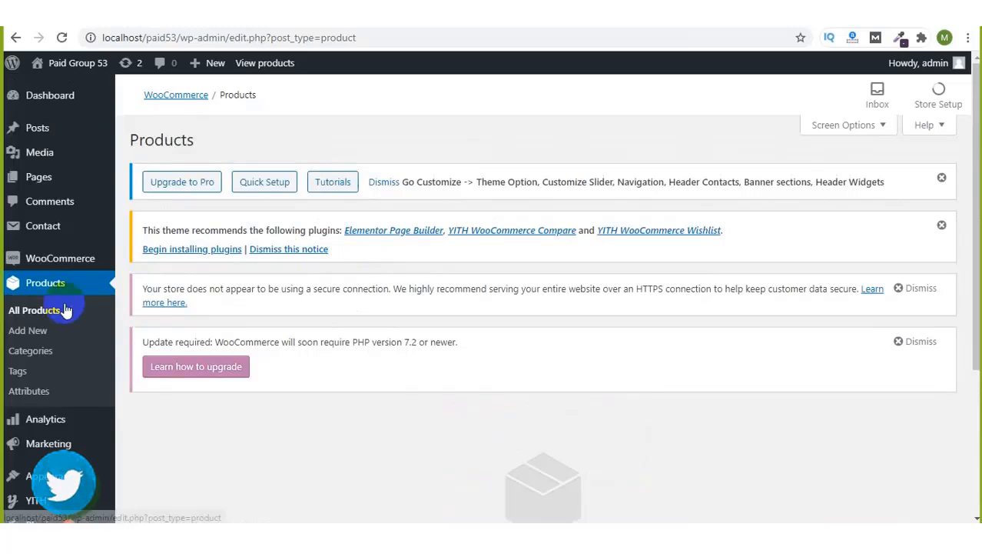
pyautogui.click(20, 330)
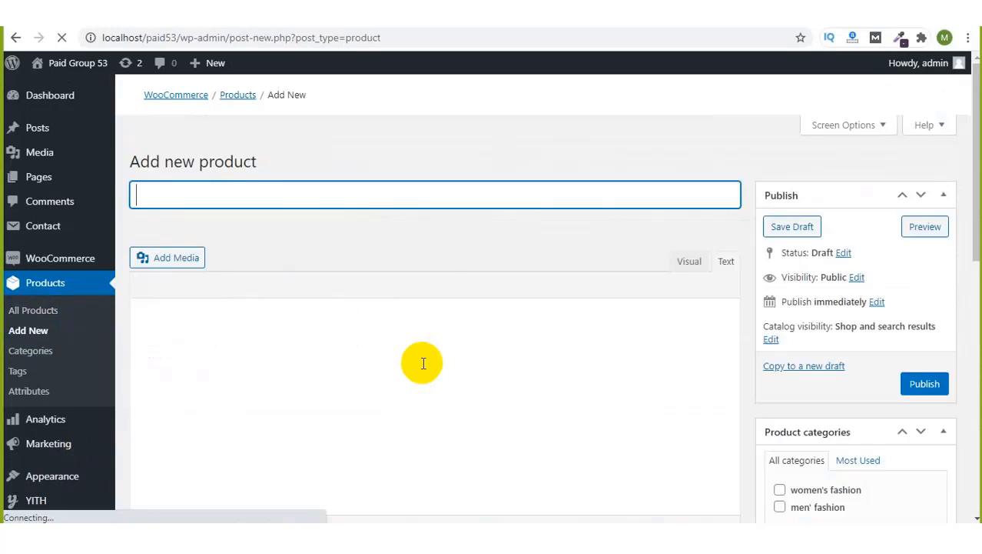
# Step: Title the new product "Winter Jaket"
pyautogui.click(389, 205)
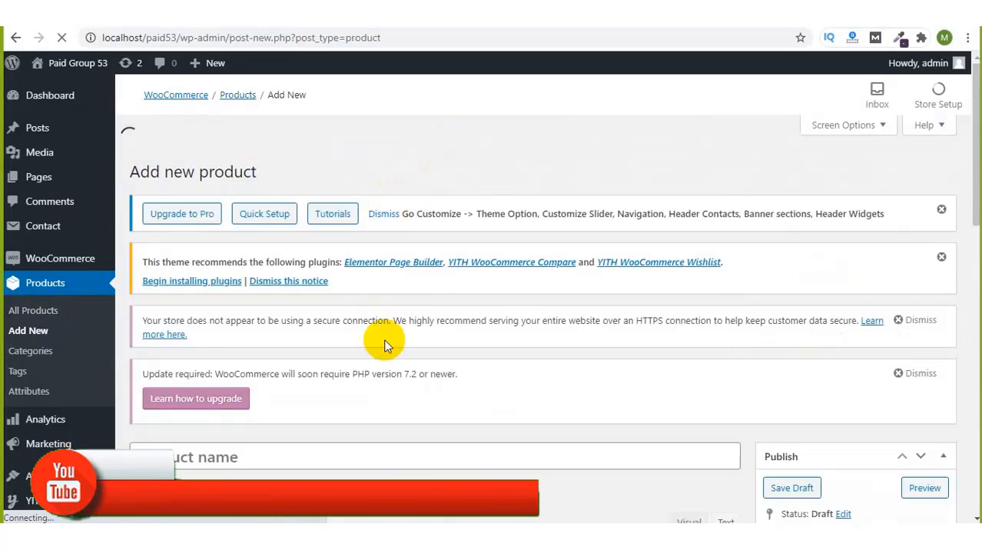
pyautogui.scroll(-4, 386, 344)
pyautogui.click(325, 186)
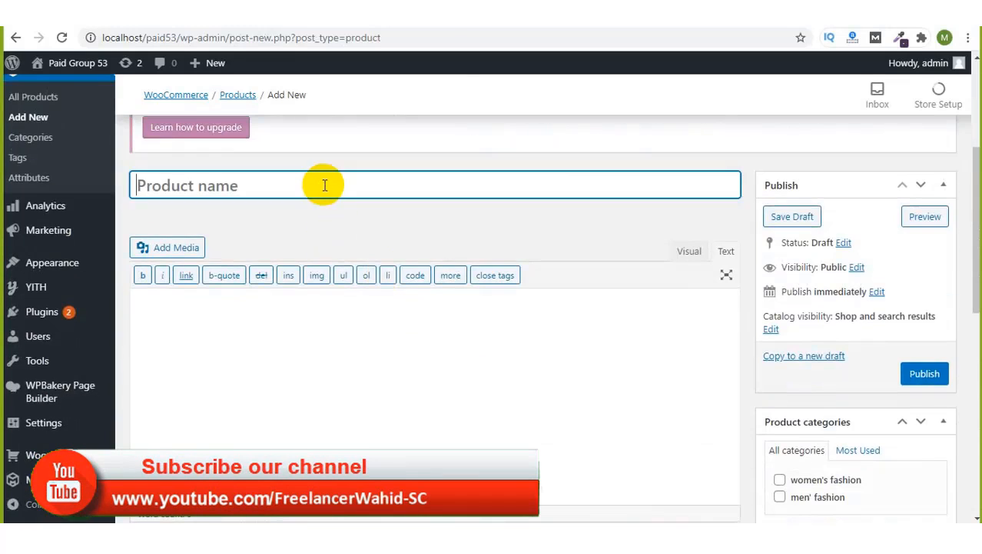
pyautogui.write('T')
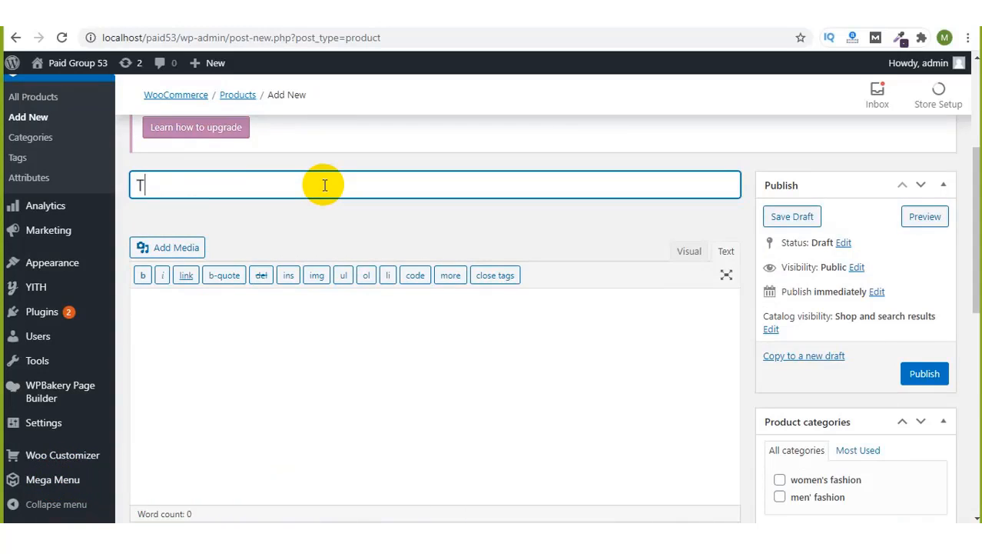
pyautogui.press('BackSpace')
pyautogui.write('Winter Dress')
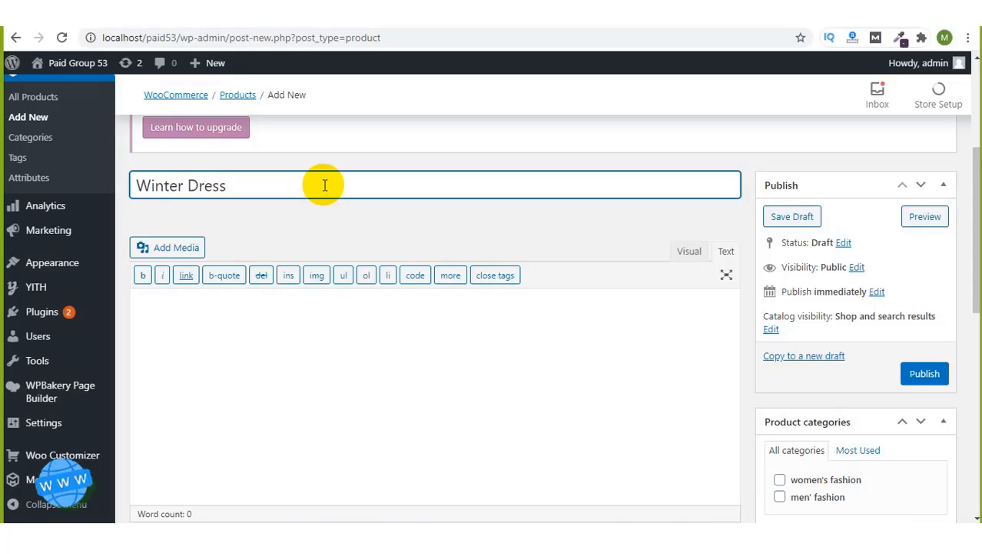
pyautogui.press('BackSpace')
pyautogui.press('BackSpace')
pyautogui.press('BackSpace')
pyautogui.press('BackSpace')
pyautogui.press('BackSpace')
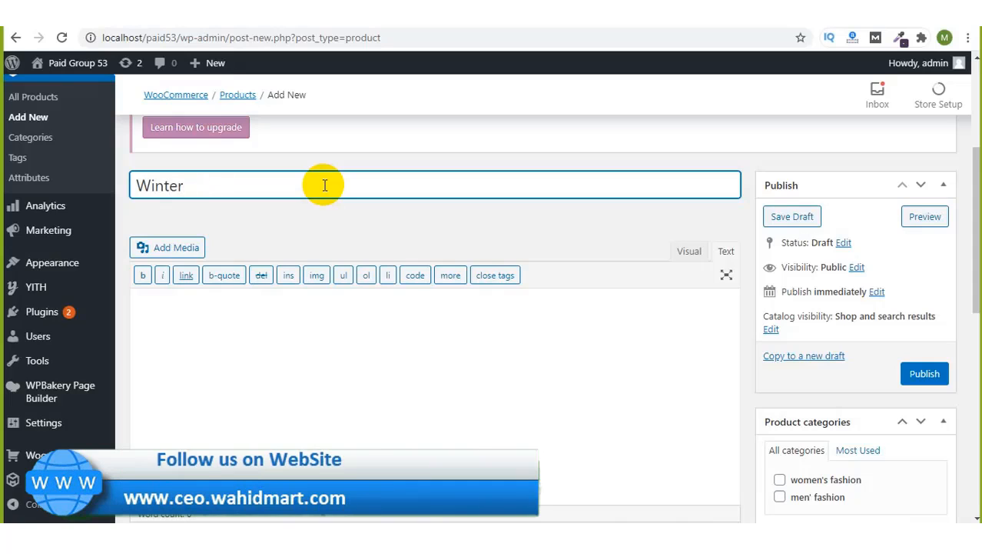
pyautogui.write('Jaket')
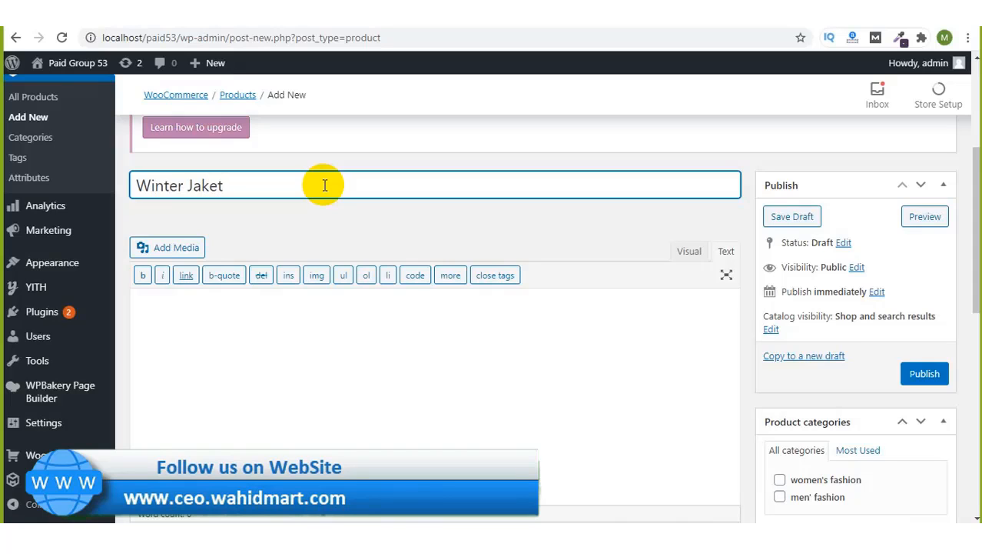
# Step: Bring up the Set product image media dialog for the product
pyautogui.click(447, 362)
pyautogui.scroll(-2, 674, 385)
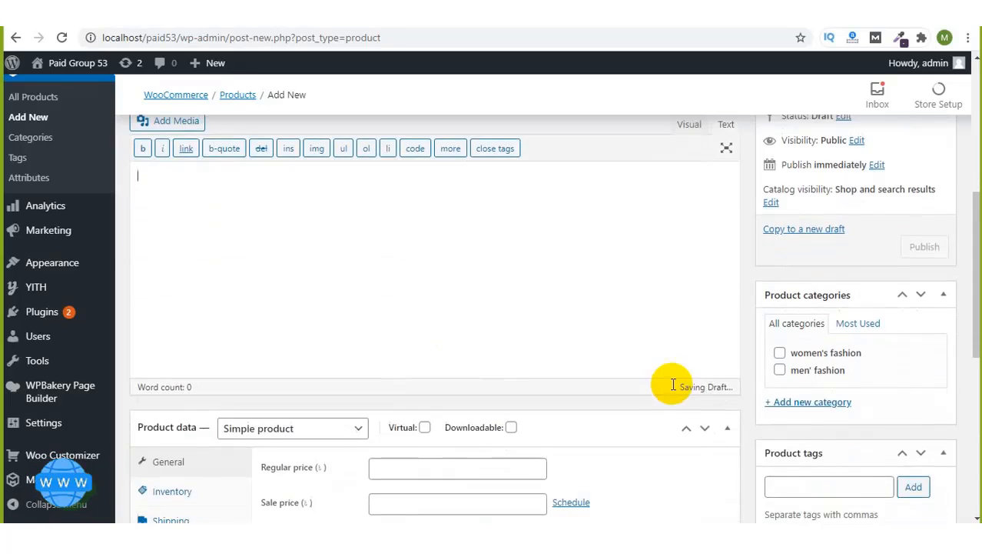
pyautogui.scroll(-2, 801, 406)
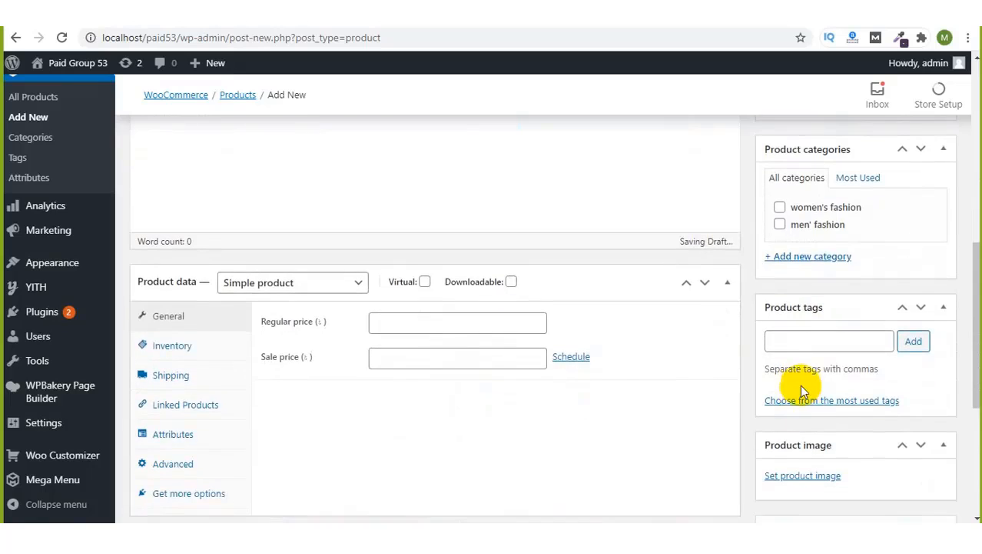
pyautogui.click(801, 475)
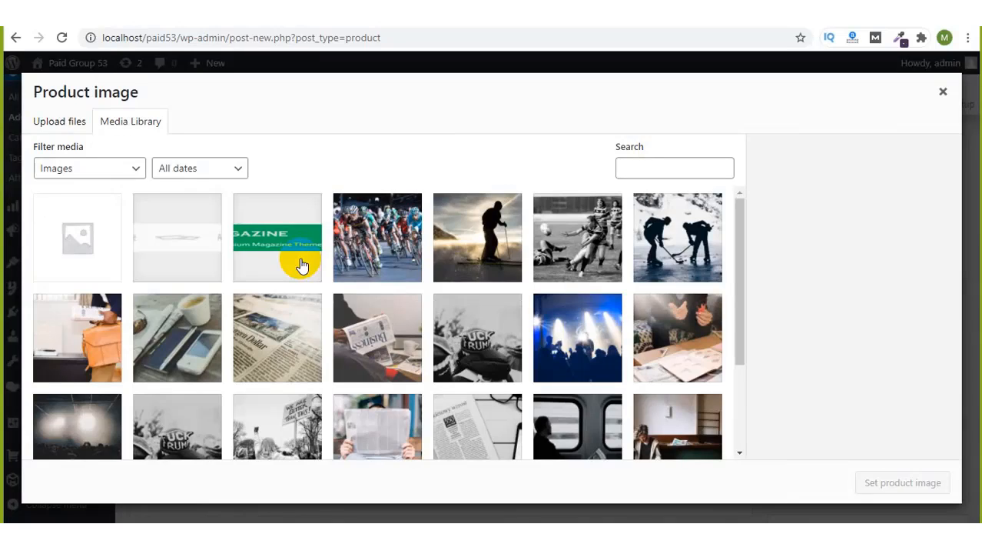
# Step: Upload 313.jpg from E:\sohojdeal\New folder into the media library
pyautogui.click(59, 128)
pyautogui.click(453, 317)
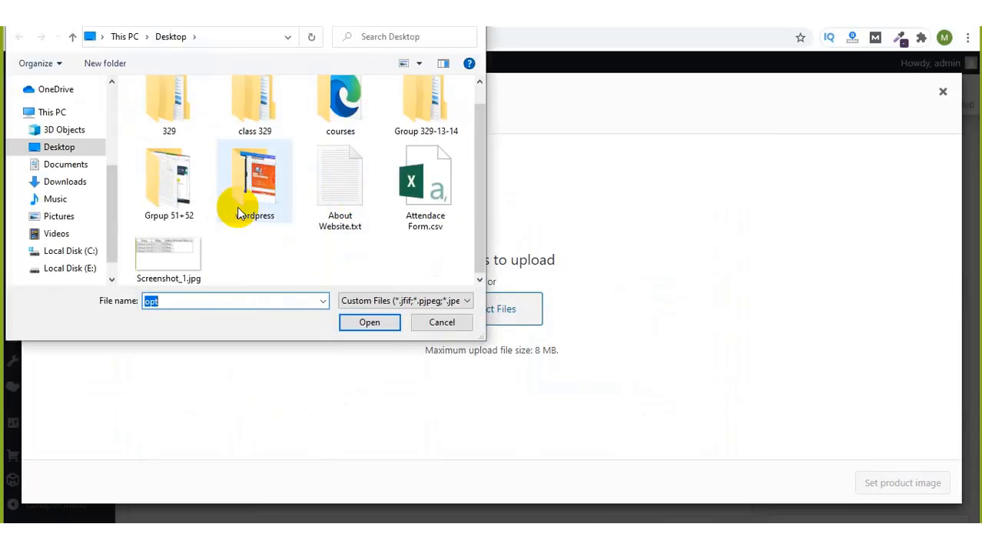
pyautogui.click(70, 268)
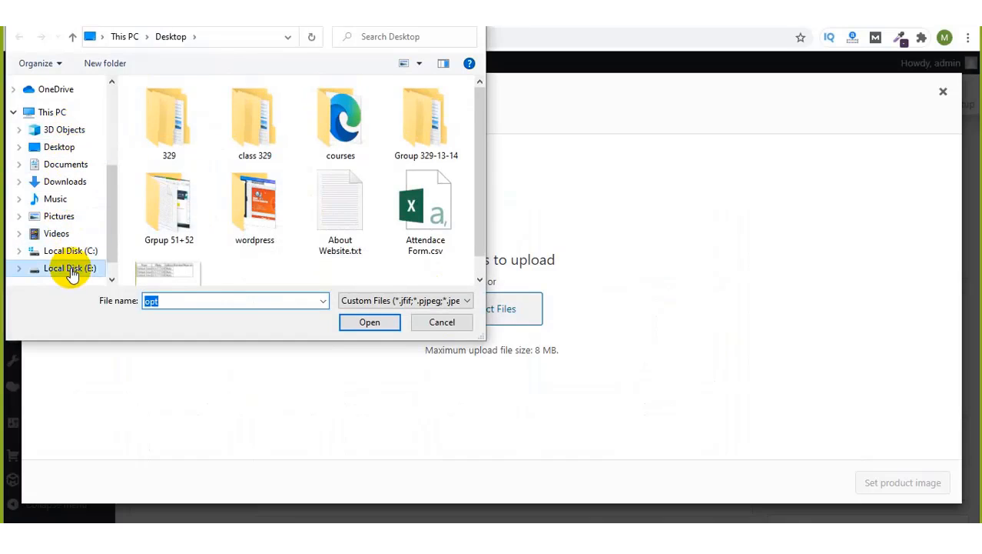
pyautogui.scroll(-3, 341, 203)
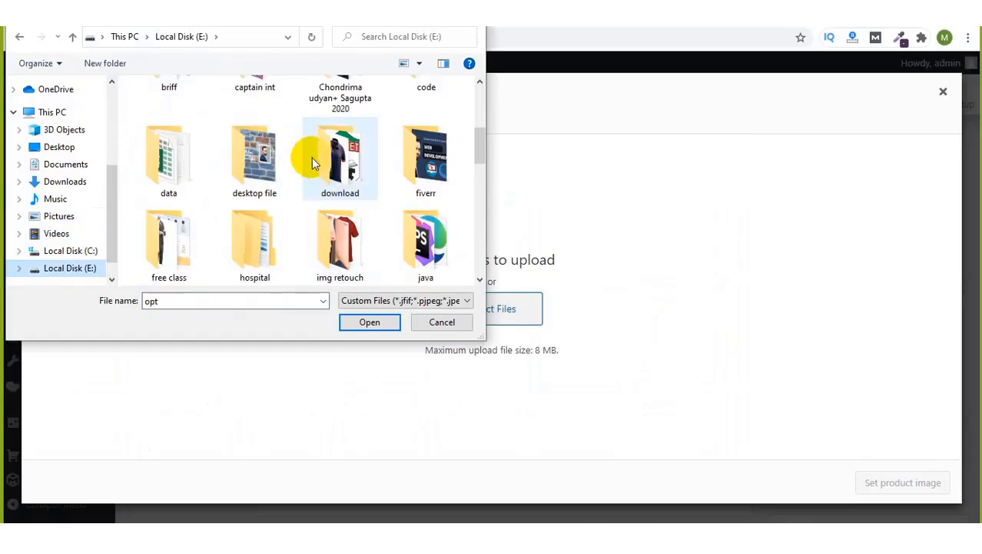
pyautogui.scroll(-2, 340, 173)
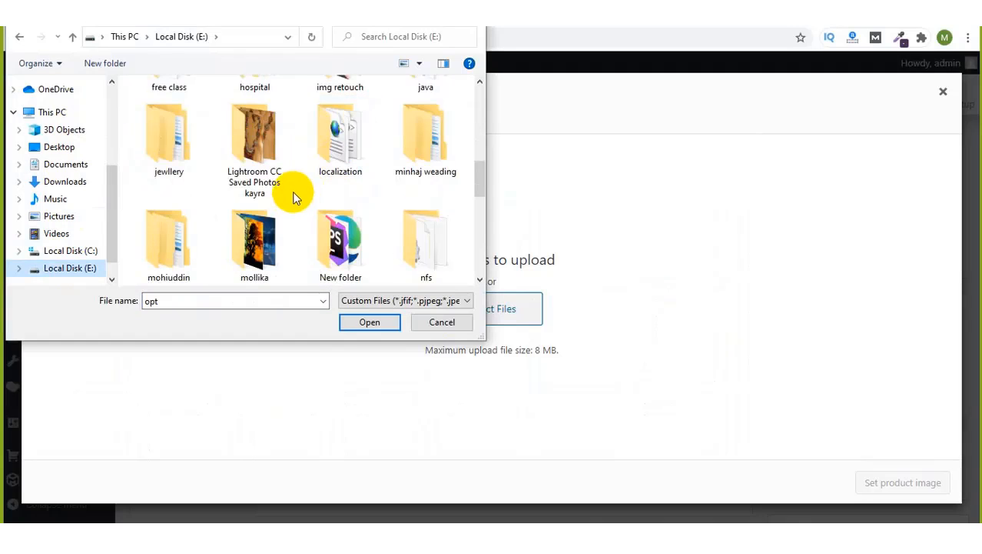
pyautogui.scroll(-4, 286, 186)
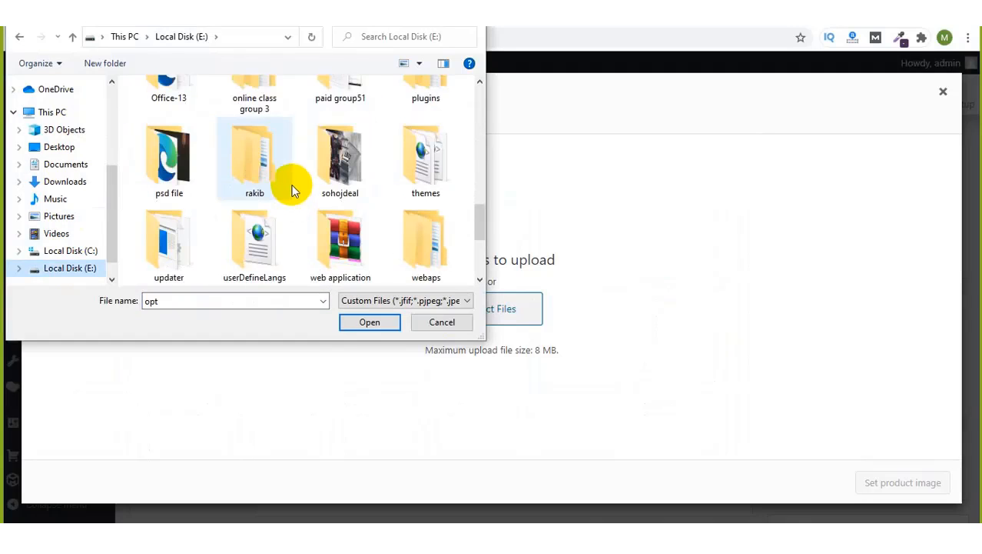
pyautogui.doubleClick(333, 183)
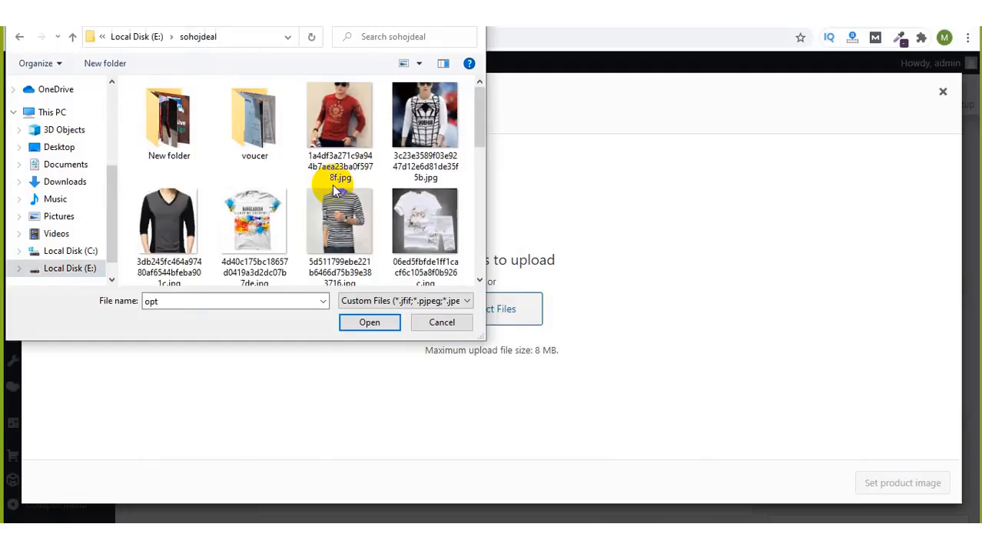
pyautogui.doubleClick(150, 122)
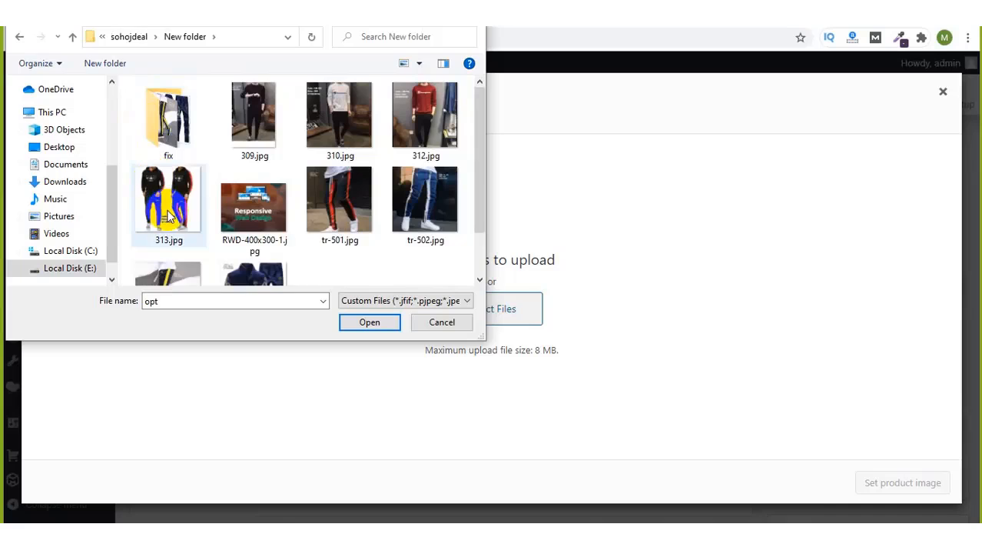
pyautogui.doubleClick(153, 178)
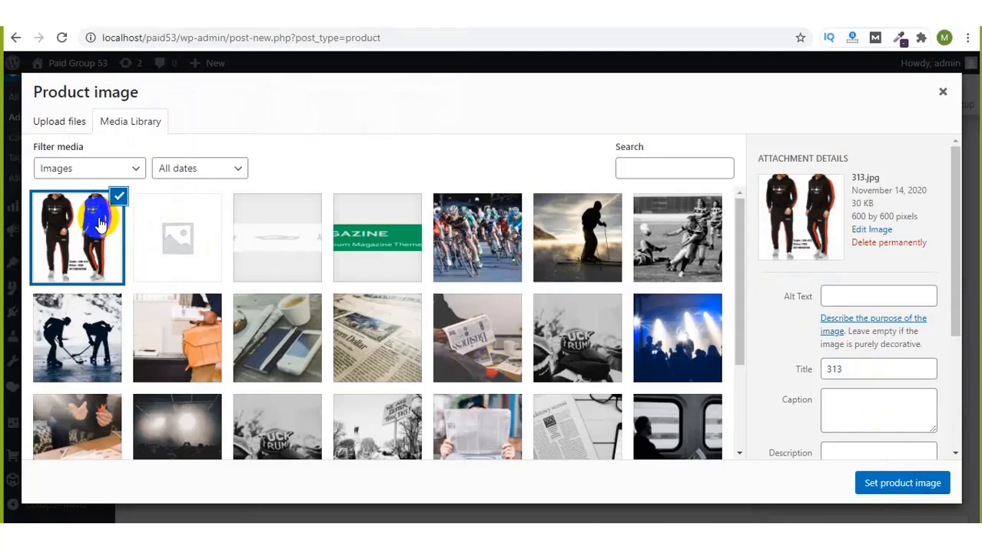
# Step: Set 313.jpg as the product image
pyautogui.click(889, 485)
pyautogui.scroll(-4, 858, 355)
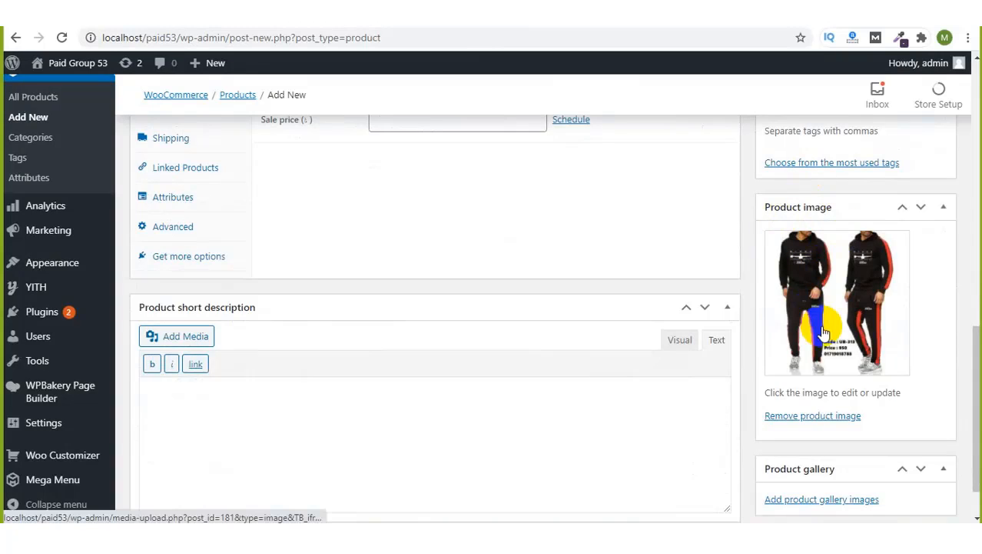
pyautogui.scroll(-1, 816, 324)
pyautogui.scroll(2, 819, 296)
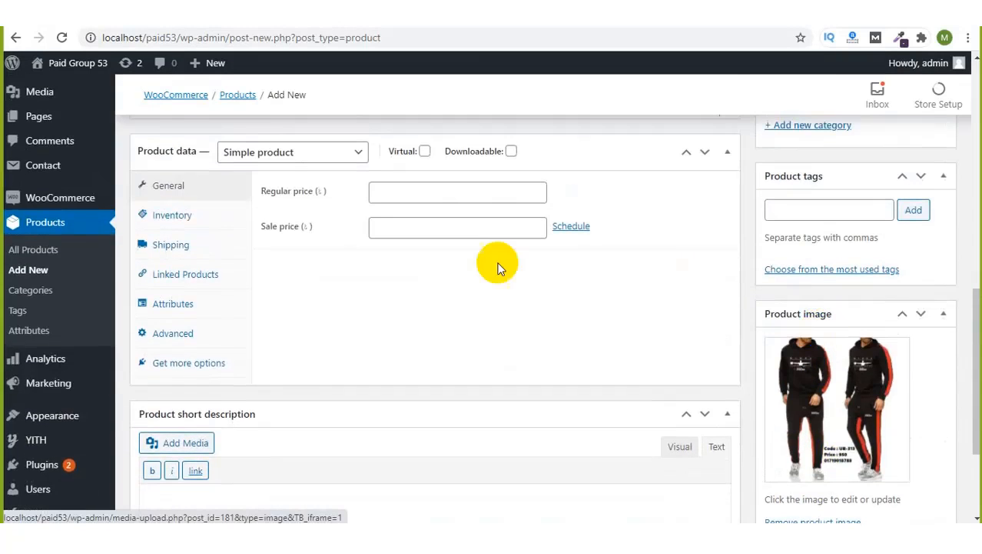
pyautogui.scroll(5, 493, 267)
pyautogui.scroll(4, 487, 265)
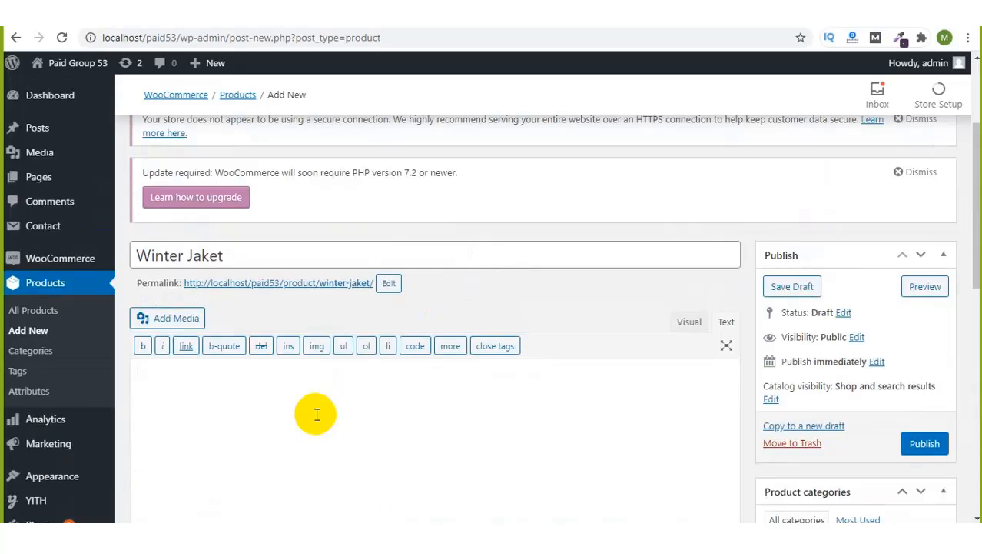
# Step: Begin the short description "ei dress ta onek valo...apnara ei site kin"
pyautogui.scroll(-2, 317, 412)
pyautogui.scroll(-7, 317, 416)
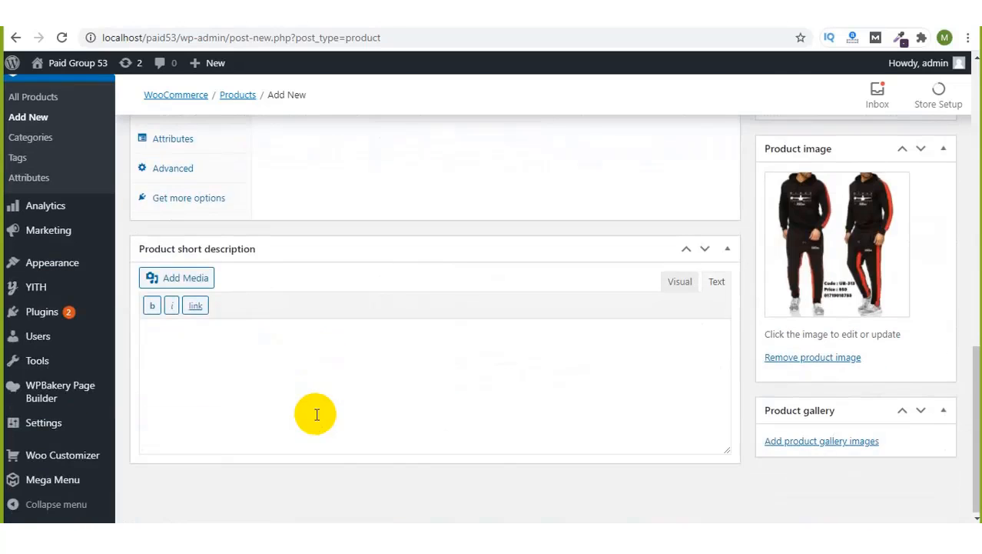
pyautogui.scroll(5, 316, 416)
pyautogui.scroll(3, 317, 416)
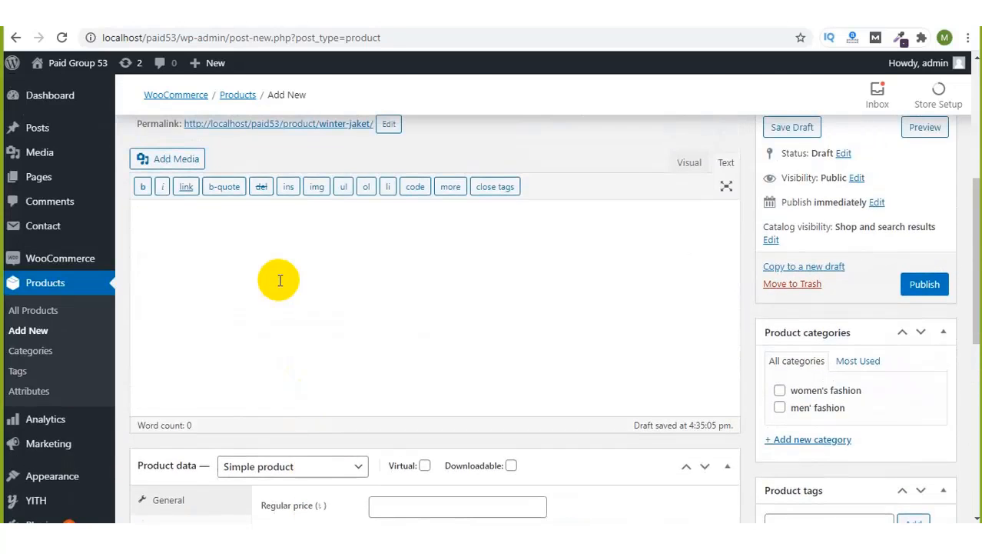
pyautogui.scroll(-7, 280, 280)
pyautogui.click(220, 349)
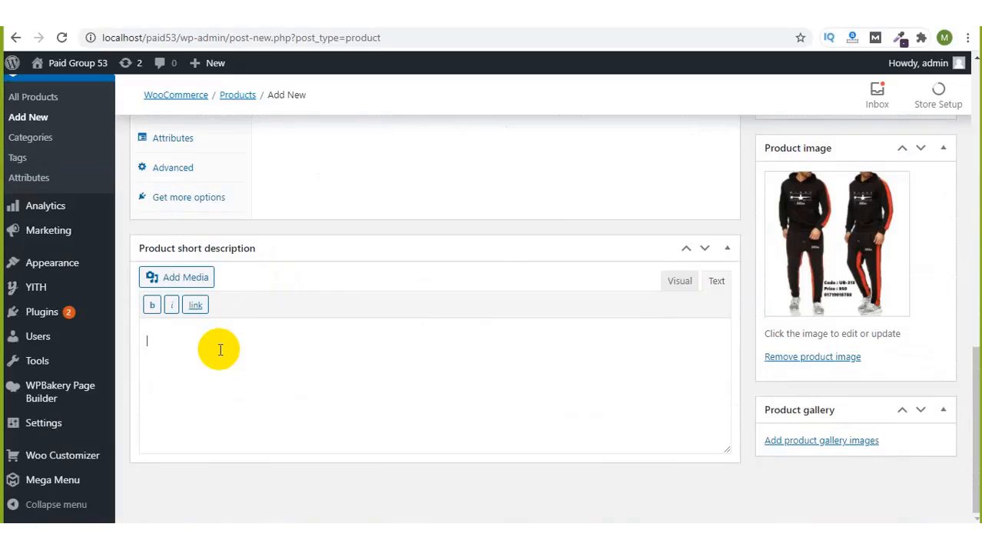
pyautogui.write('ei press ta onek valo...apnara ')
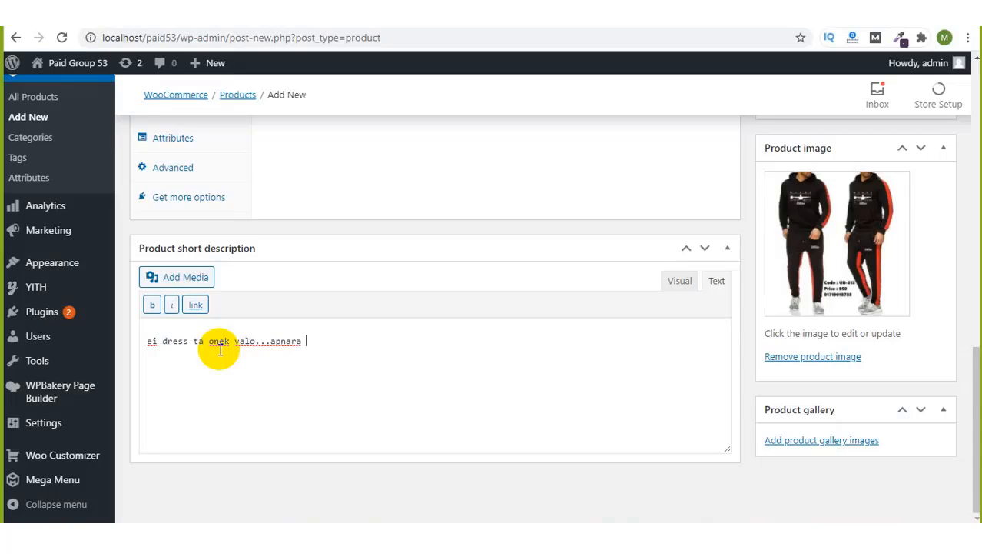
pyautogui.write('ei site kinte paren.')
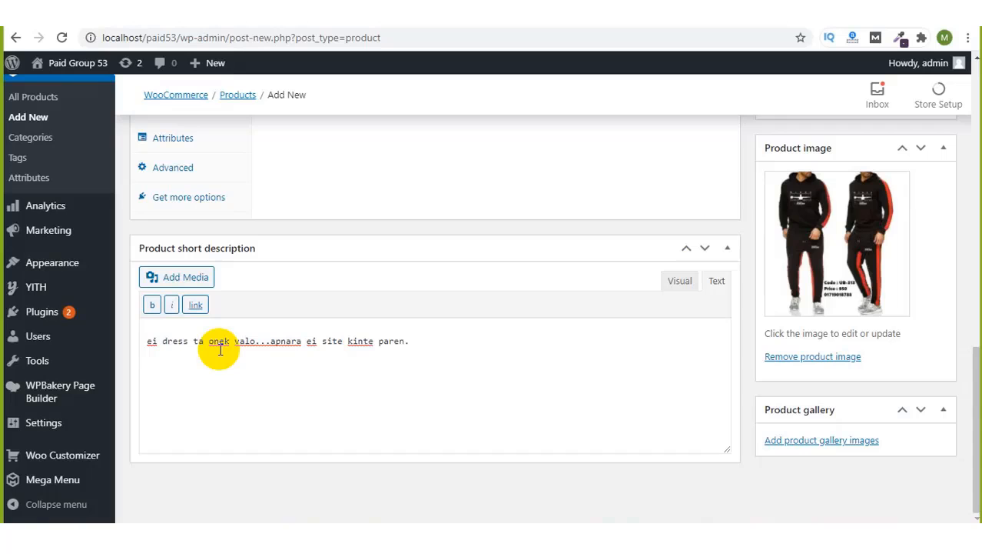
# Step: Enter 2000 as the Winter Jaket's regular price and 950 as its sale price
pyautogui.scroll(3, 511, 226)
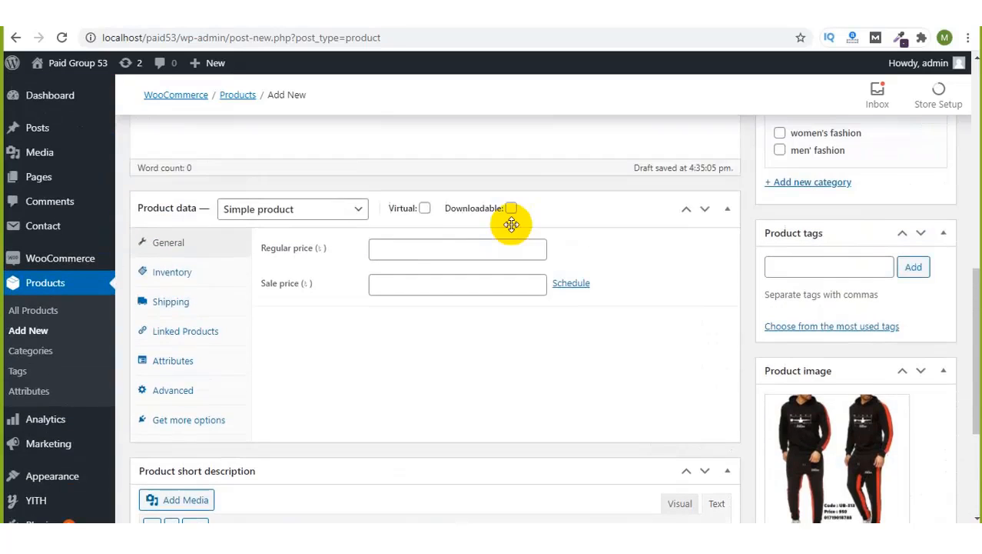
pyautogui.click(414, 247)
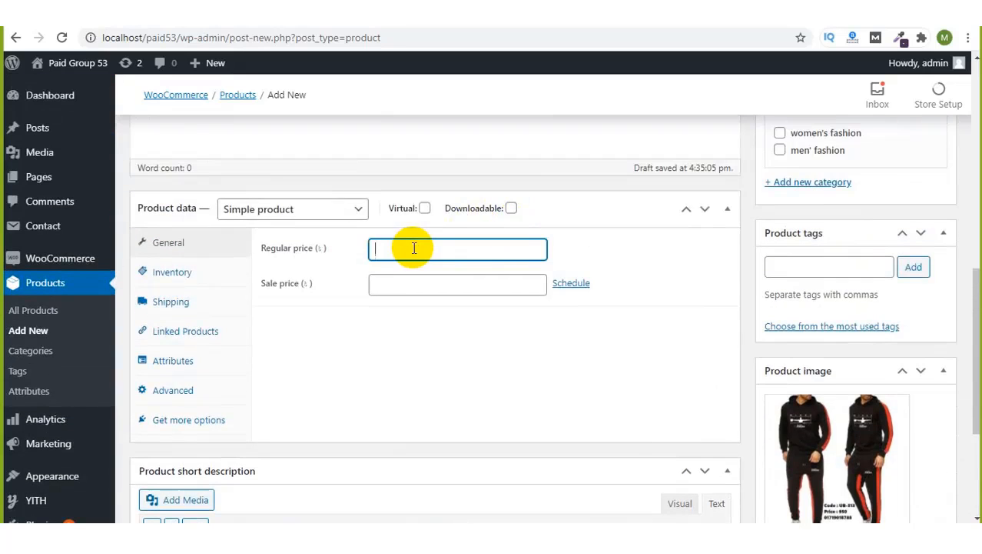
pyautogui.write('2000')
pyautogui.click(410, 287)
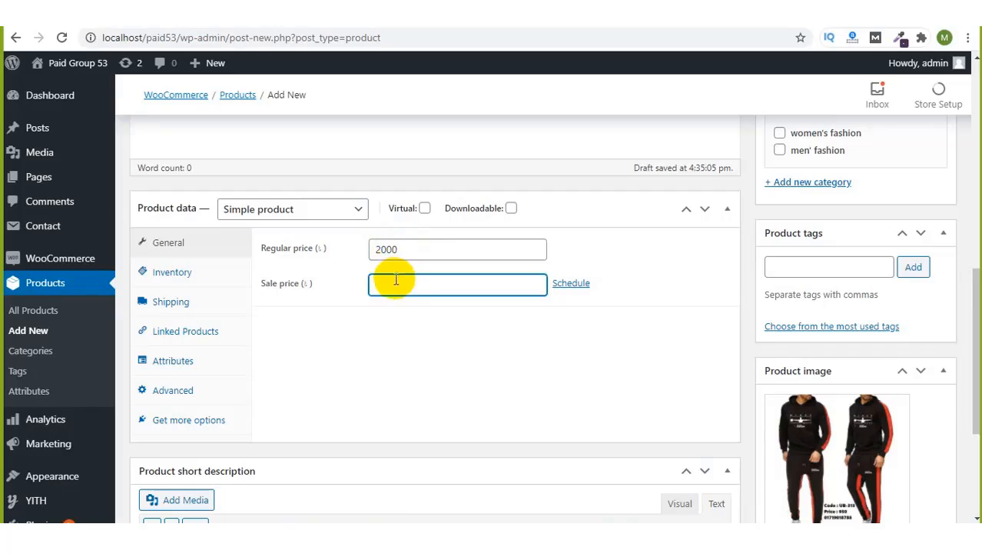
pyautogui.click(393, 285)
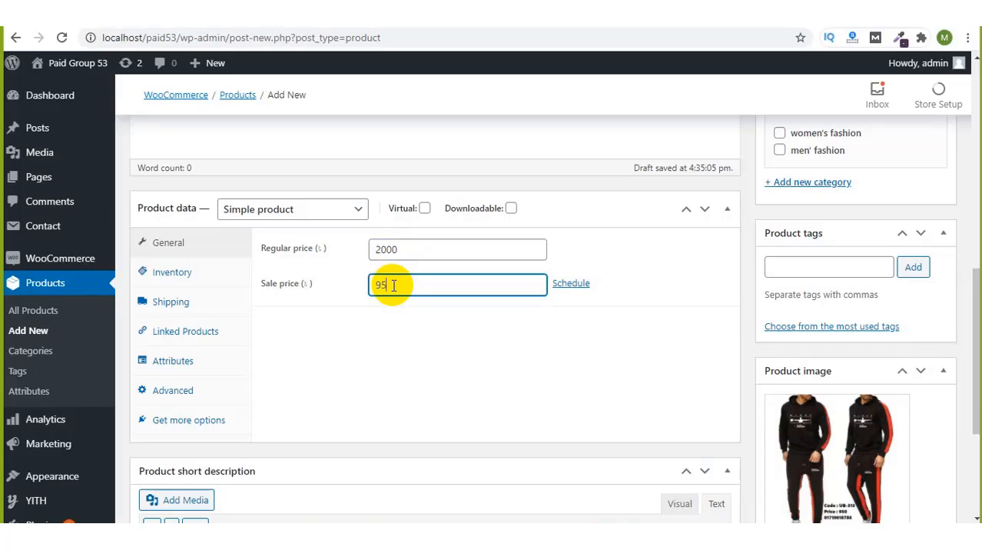
pyautogui.click(513, 381)
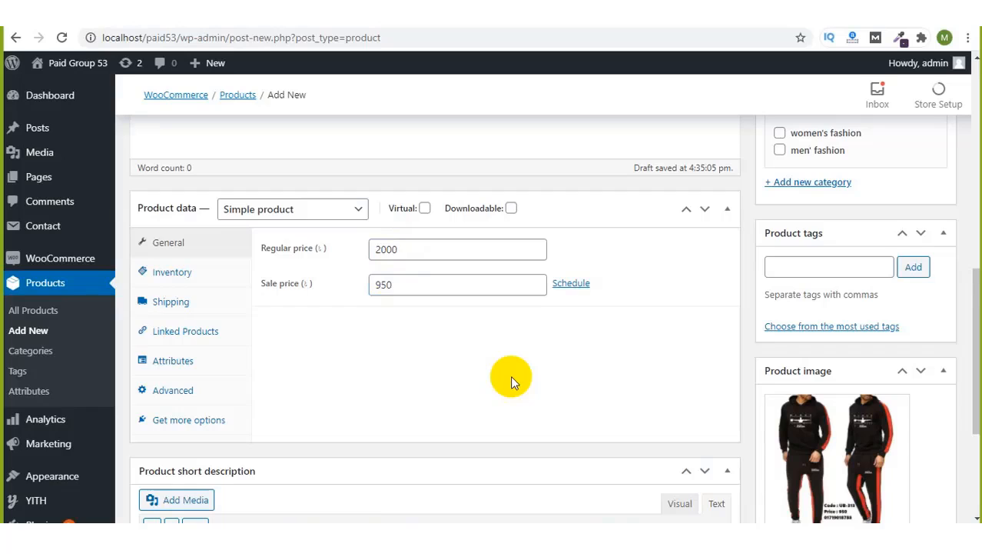
pyautogui.scroll(-1, 510, 375)
pyautogui.click(414, 223)
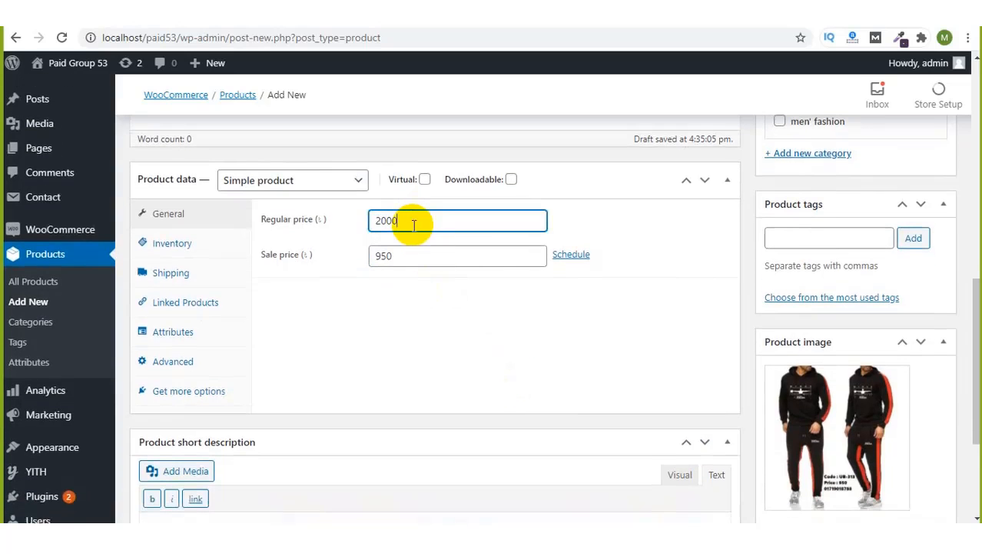
pyautogui.click(409, 255)
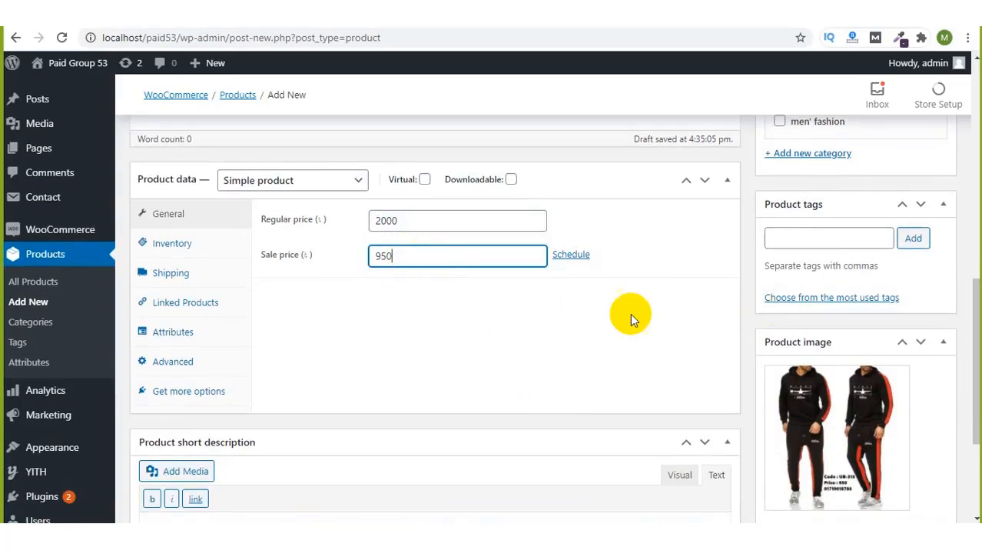
pyautogui.scroll(-3, 588, 311)
pyautogui.scroll(6, 588, 312)
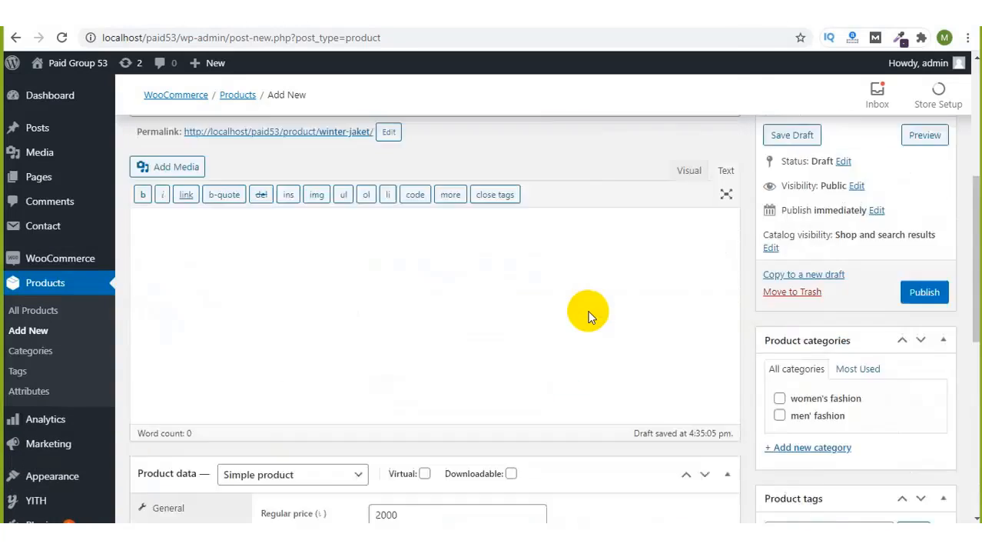
pyautogui.scroll(3, 588, 311)
# Step: Tick the men' fashion category and publish the Winter Jaket
pyautogui.scroll(-3, 588, 311)
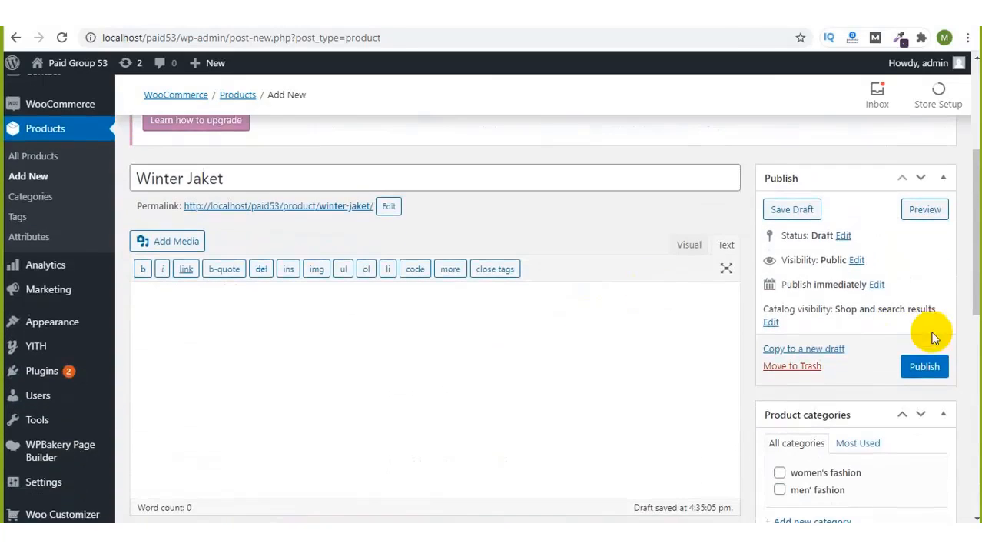
pyautogui.scroll(-2, 816, 454)
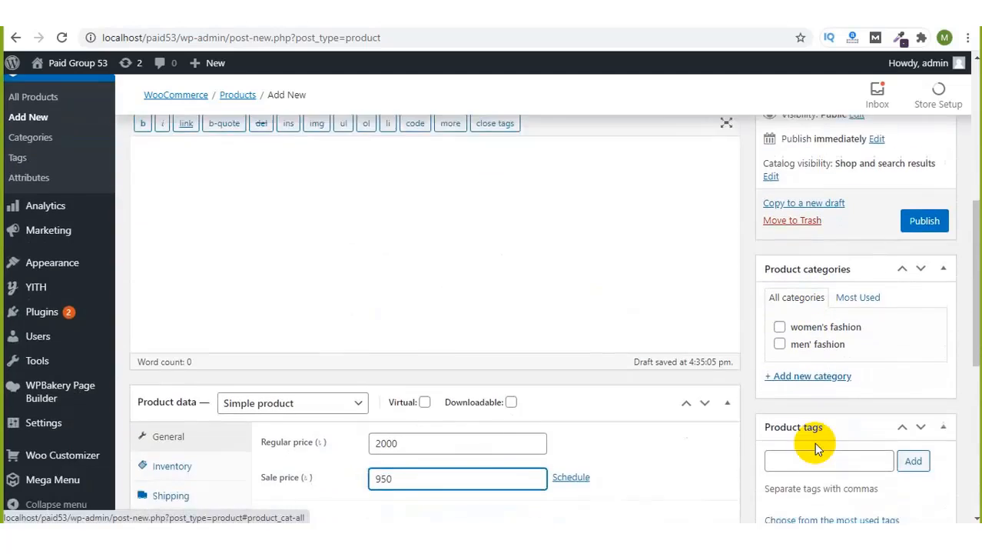
pyautogui.click(780, 332)
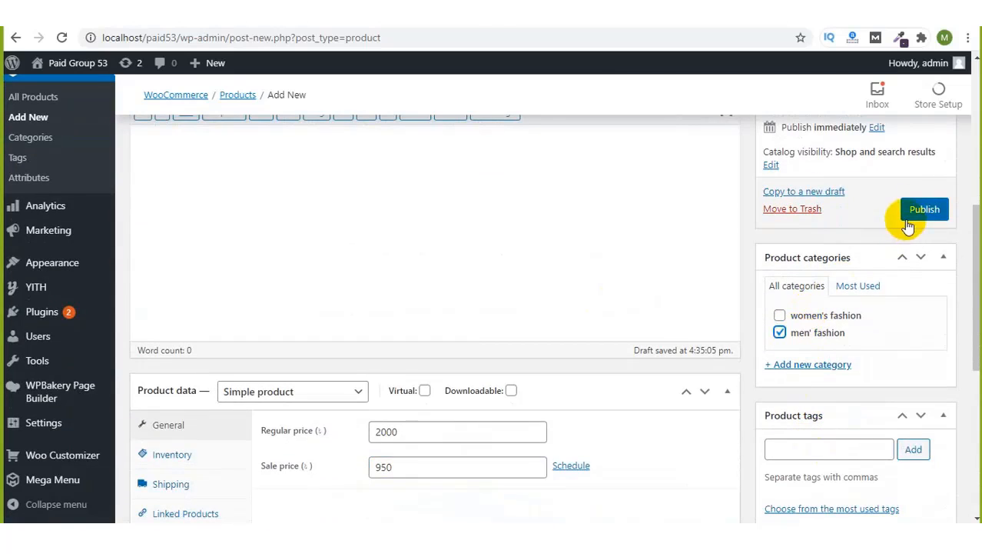
pyautogui.click(927, 201)
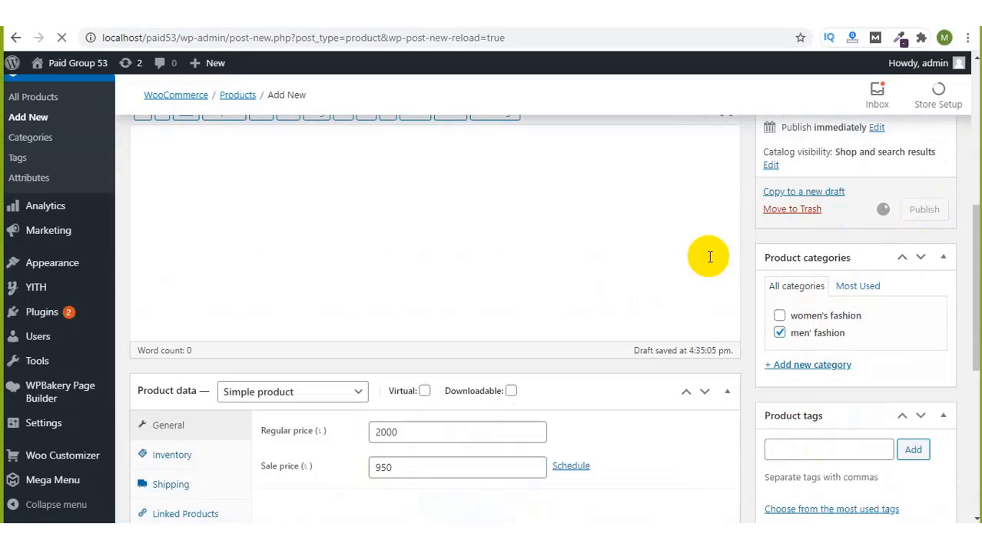
# Step: Glance at the meeting group chat, then hide it again
pyautogui.scroll(3, 710, 256)
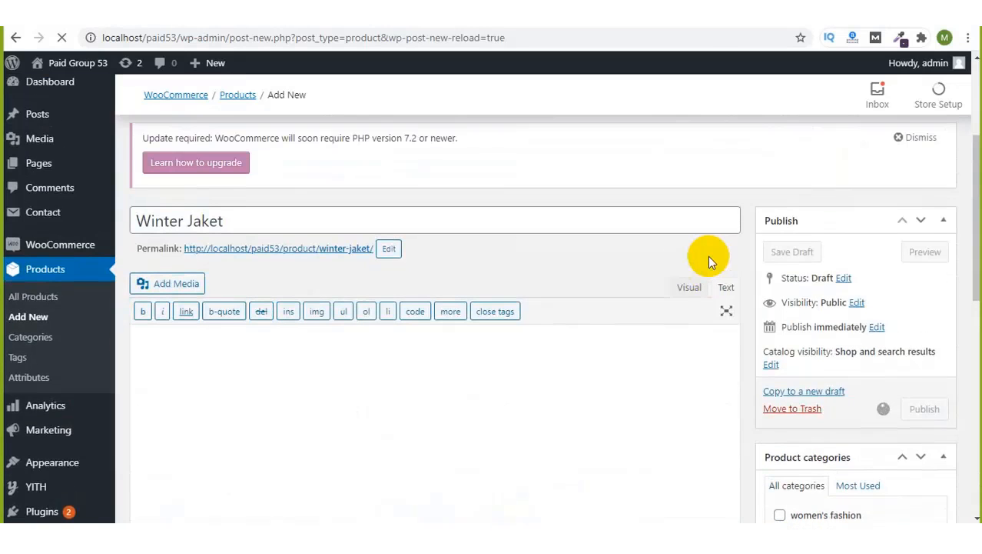
pyautogui.click(792, 31)
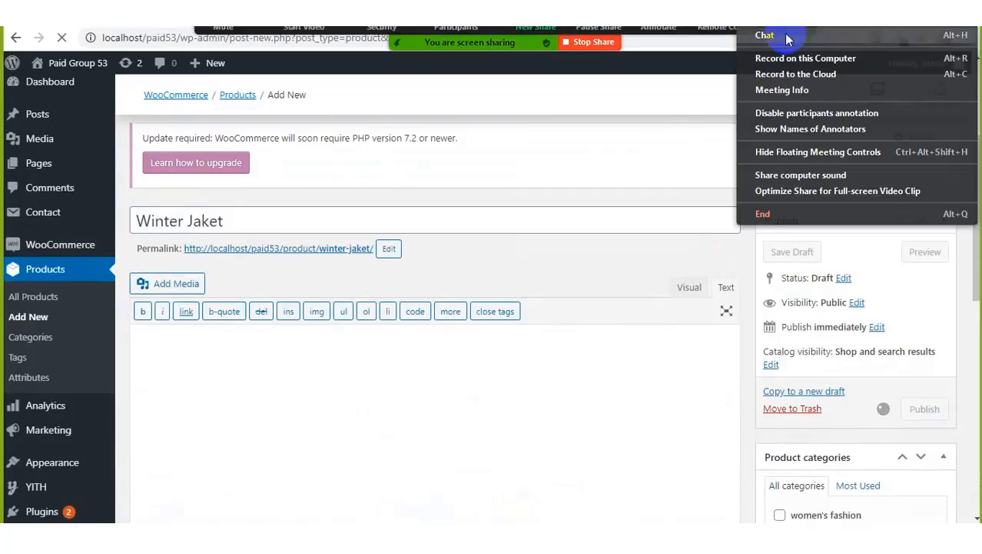
pyautogui.click(773, 51)
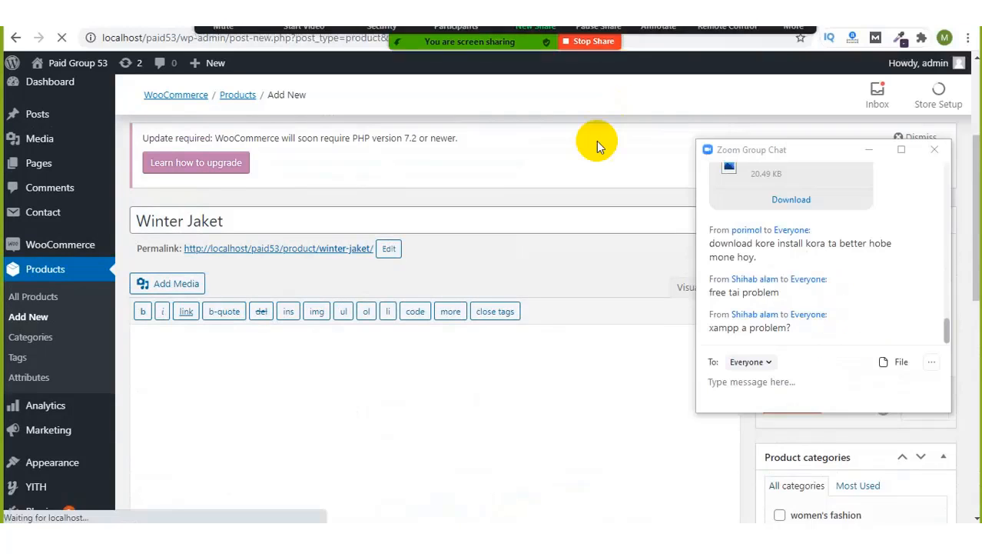
pyautogui.click(869, 150)
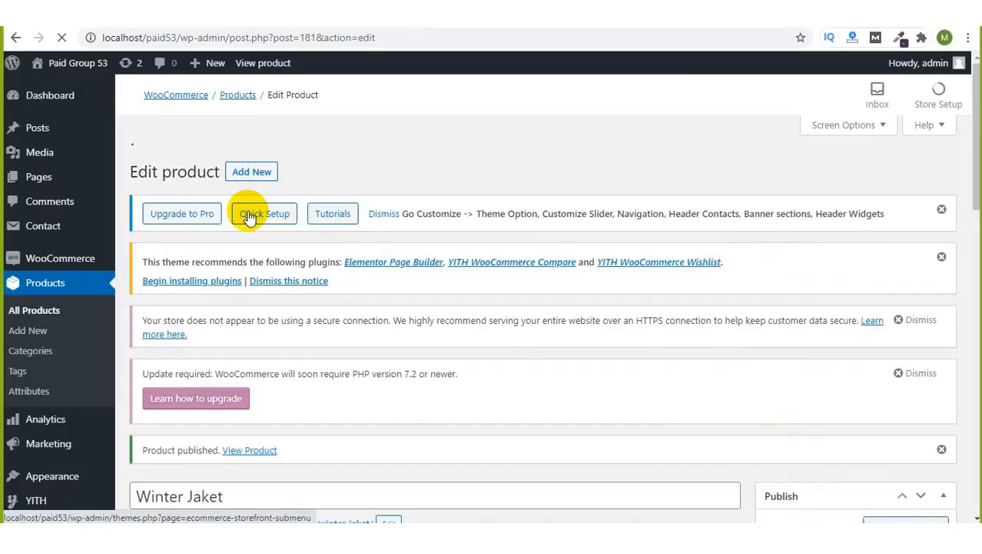
# Step: Open the published Winter Jaket's storefront page
pyautogui.rightClick(235, 447)
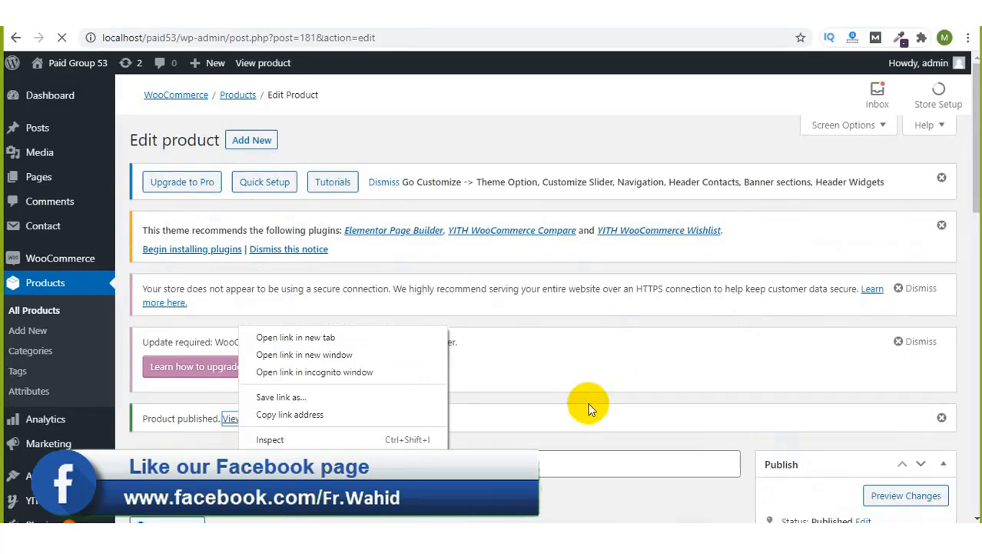
pyautogui.click(588, 406)
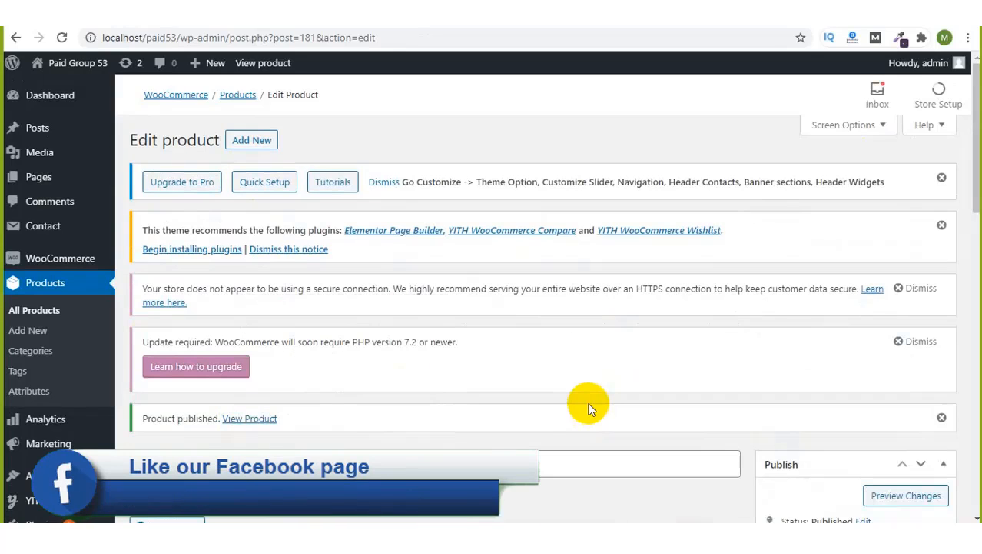
pyautogui.click(257, 421)
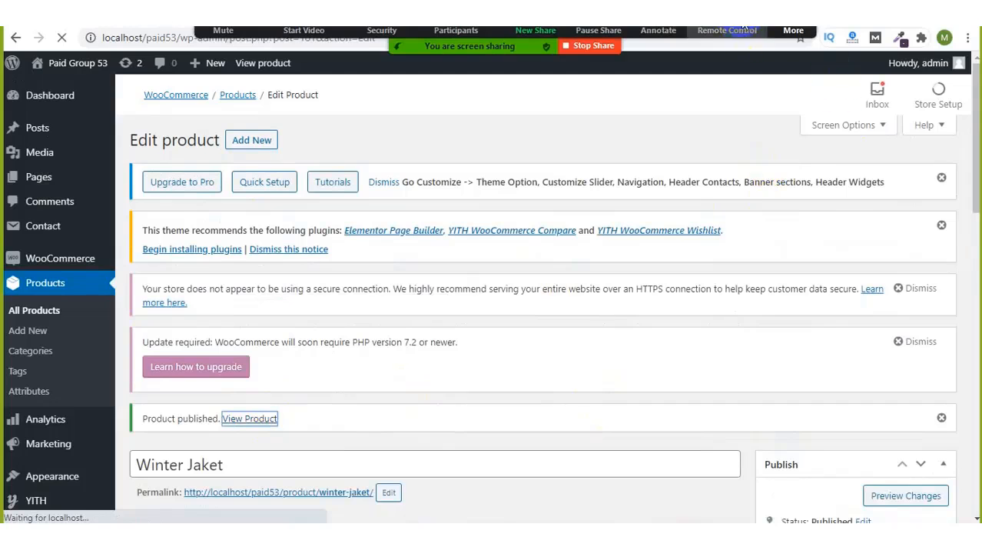
# Step: Check the meeting group chat, then hide it
pyautogui.click(793, 31)
pyautogui.click(782, 56)
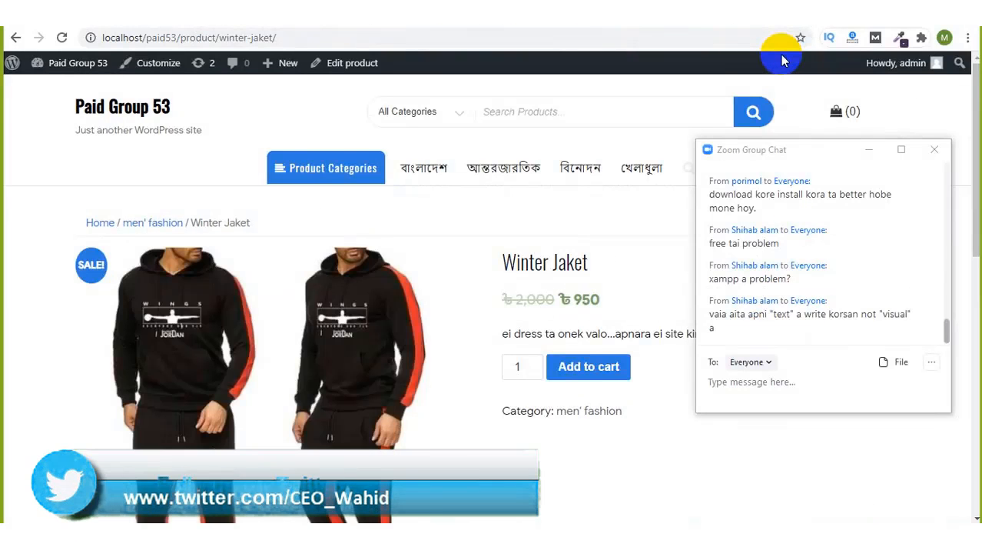
pyautogui.click(867, 150)
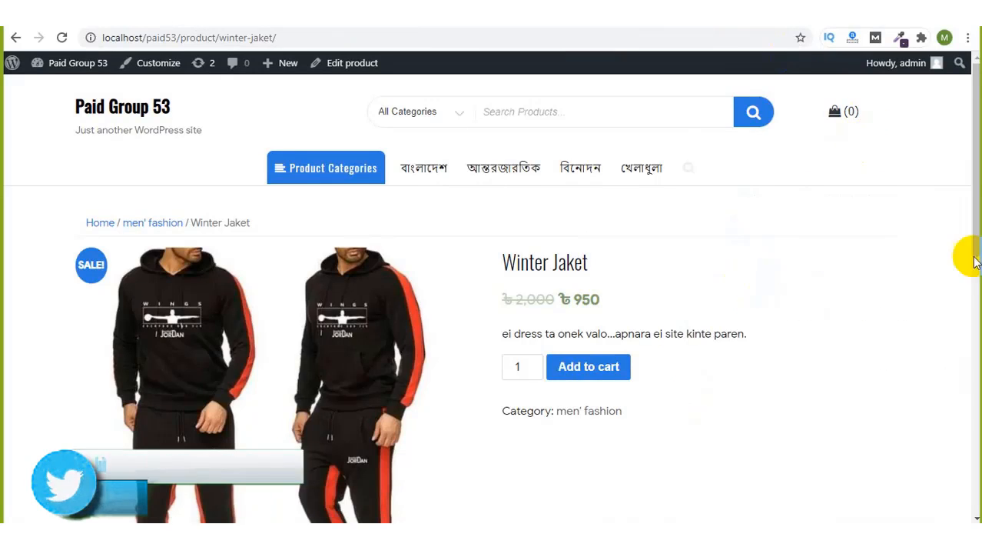
# Step: Try the quantity control, raising it several times and returning it to 1
pyautogui.moveTo(976, 209); pyautogui.dragTo(967, 248)
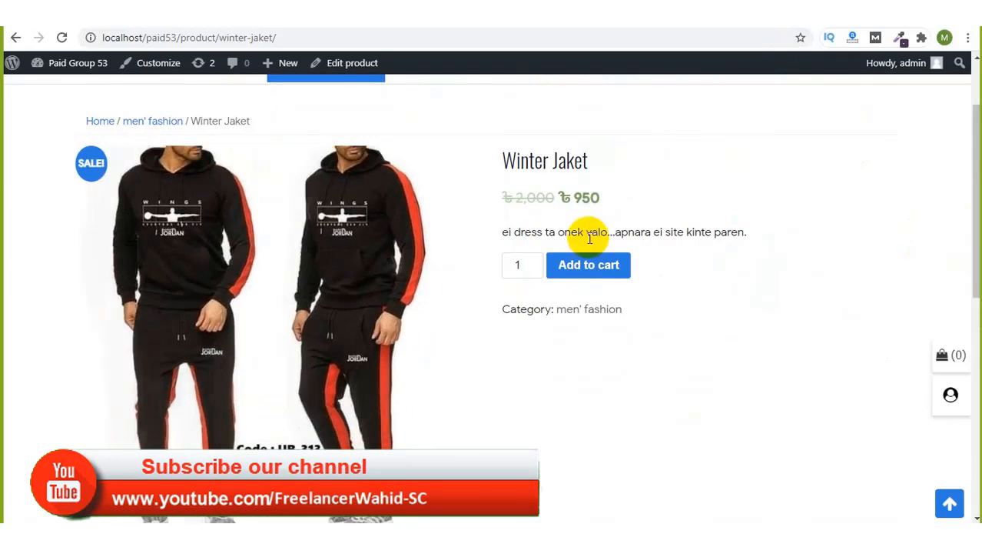
pyautogui.moveTo(976, 203); pyautogui.dragTo(967, 261)
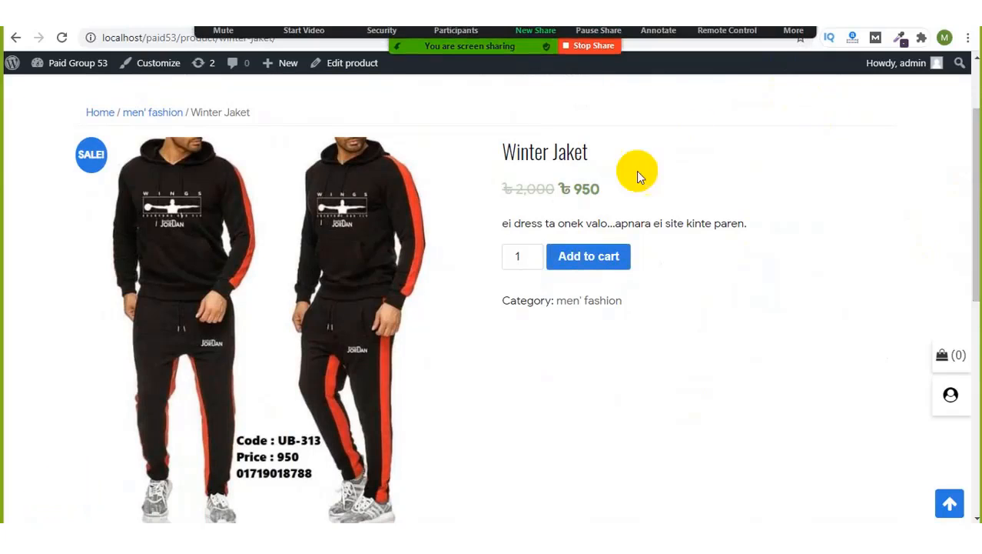
pyautogui.click(533, 253)
pyautogui.click(533, 255)
pyautogui.click(534, 255)
pyautogui.click(534, 255)
pyautogui.click(534, 255)
pyautogui.click(534, 254)
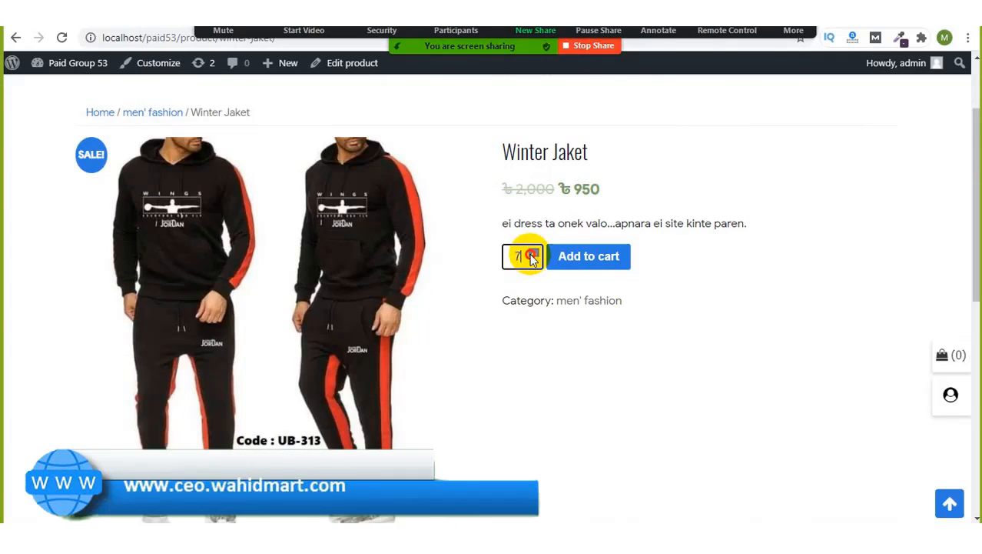
pyautogui.click(534, 254)
pyautogui.click(534, 262)
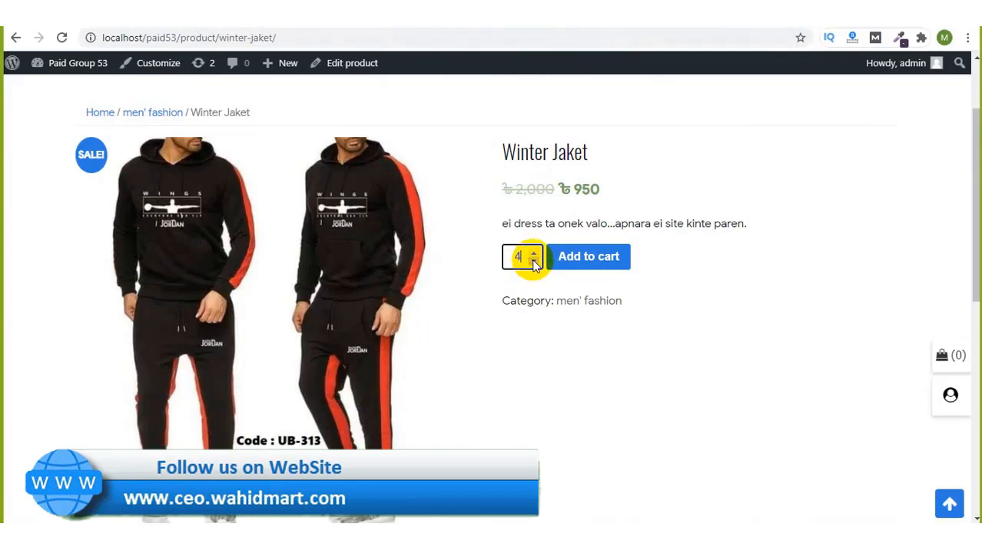
pyautogui.click(534, 263)
pyautogui.click(534, 262)
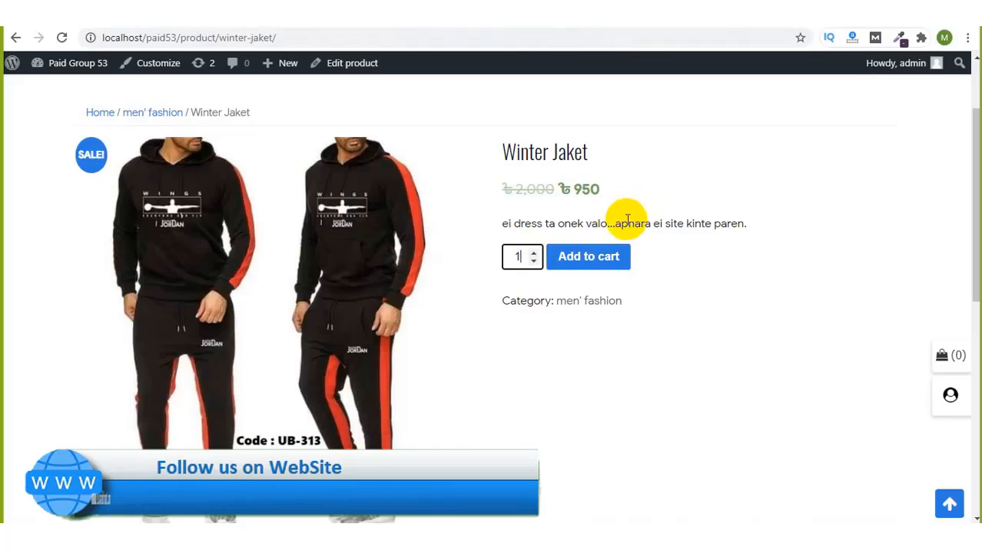
# Step: Highlight the description, the struck-through ৳2,000 price, the 950 price and the title
pyautogui.moveTo(616, 222); pyautogui.dragTo(763, 221)
pyautogui.click(773, 220)
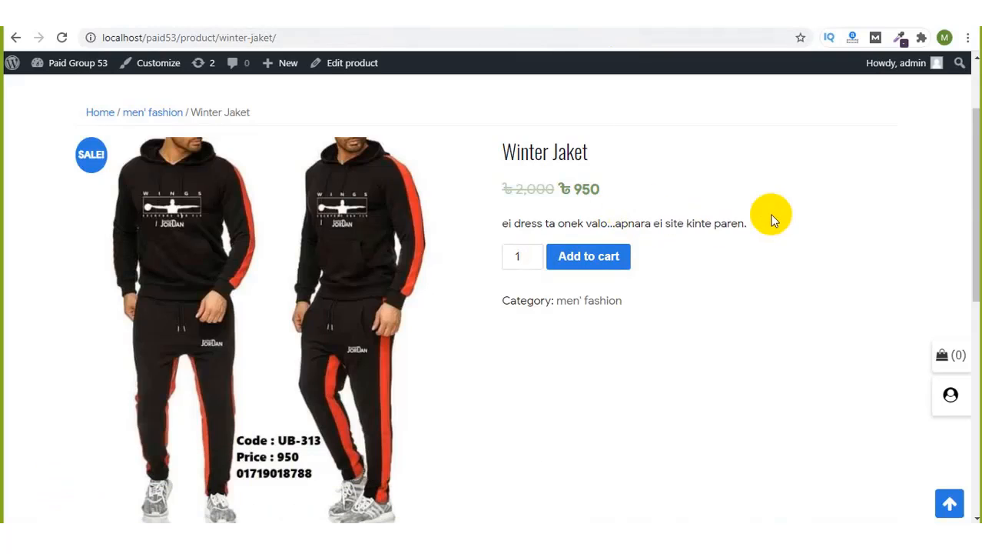
pyautogui.moveTo(509, 189); pyautogui.dragTo(632, 189)
pyautogui.click(555, 191)
pyautogui.click(632, 188)
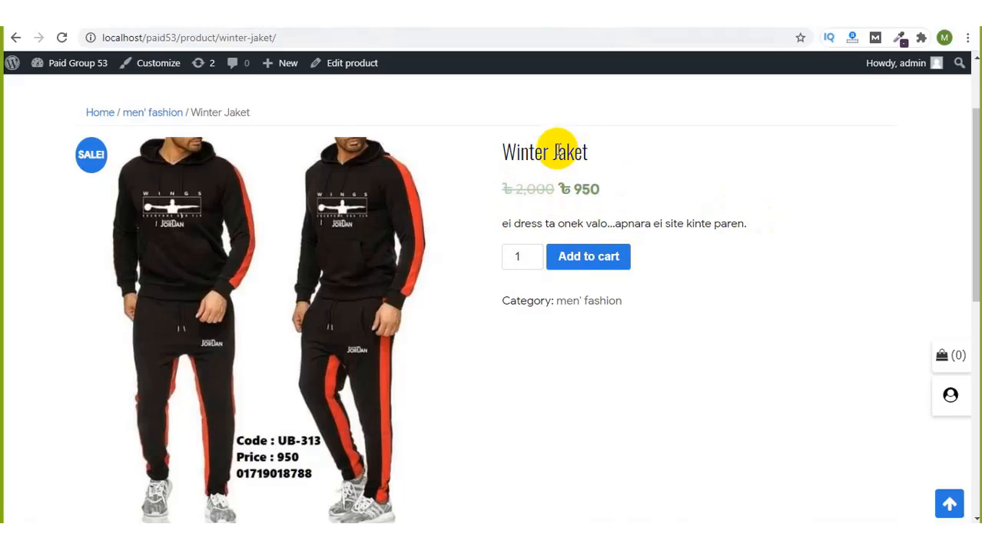
pyautogui.moveTo(507, 151); pyautogui.dragTo(661, 159)
pyautogui.click(664, 159)
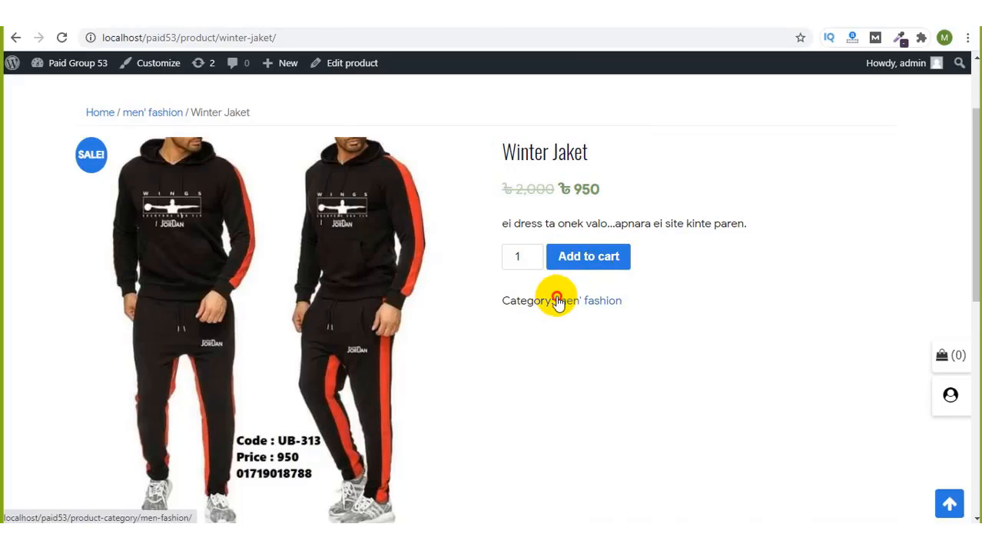
pyautogui.moveTo(558, 300); pyautogui.dragTo(649, 296)
pyautogui.scroll(-5, 649, 292)
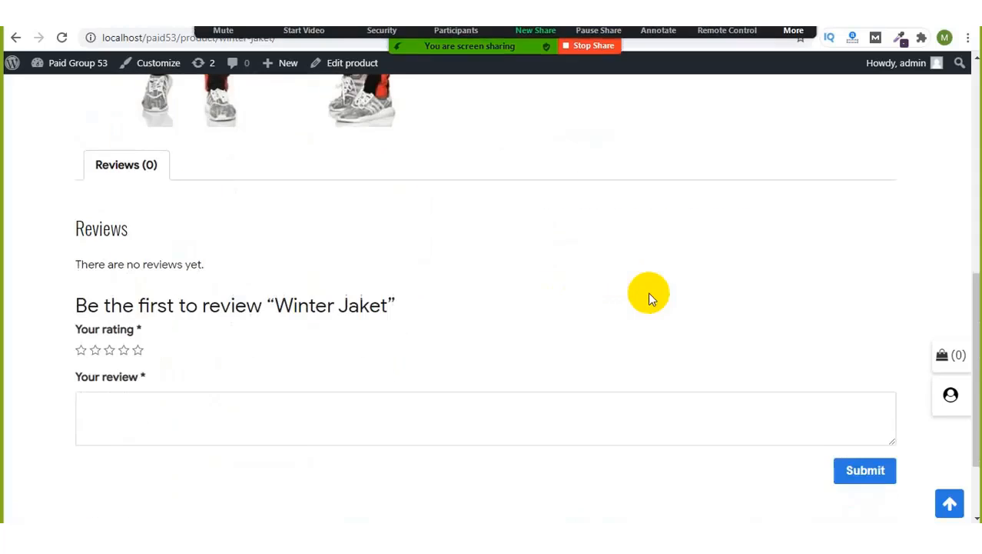
pyautogui.scroll(3, 660, 219)
# Step: Read the messages in the meeting group chat, then minimize it
pyautogui.click(794, 31)
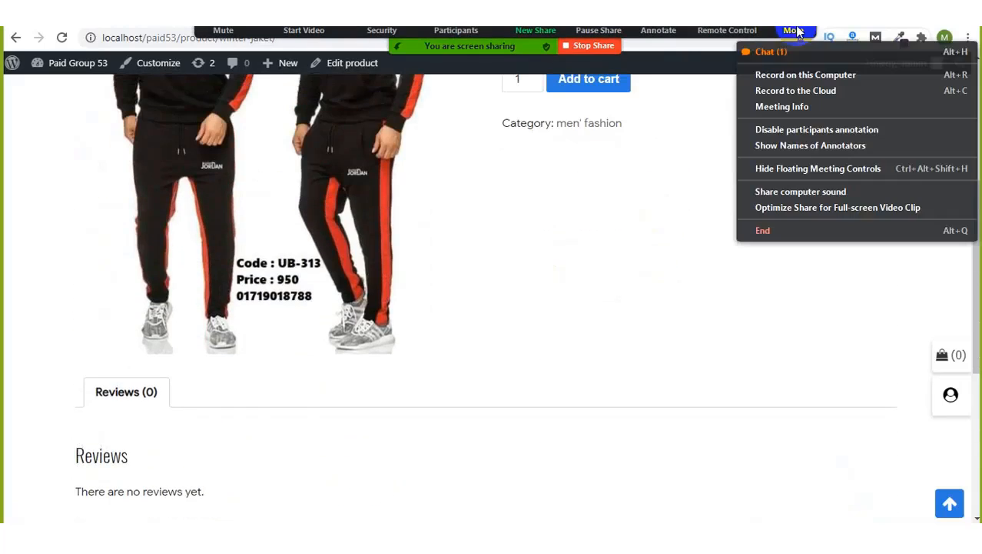
pyautogui.click(786, 51)
pyautogui.scroll(2, 603, 221)
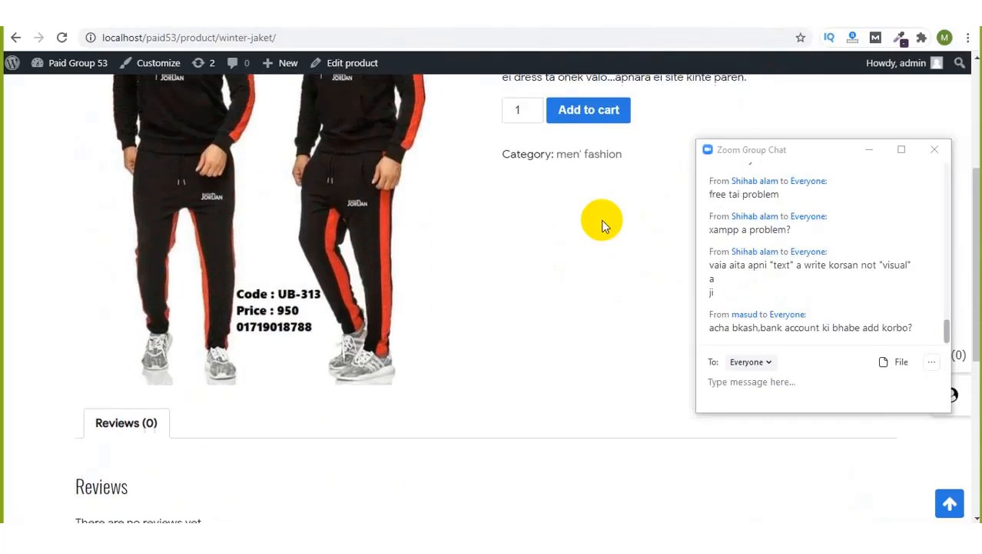
pyautogui.scroll(1, 603, 223)
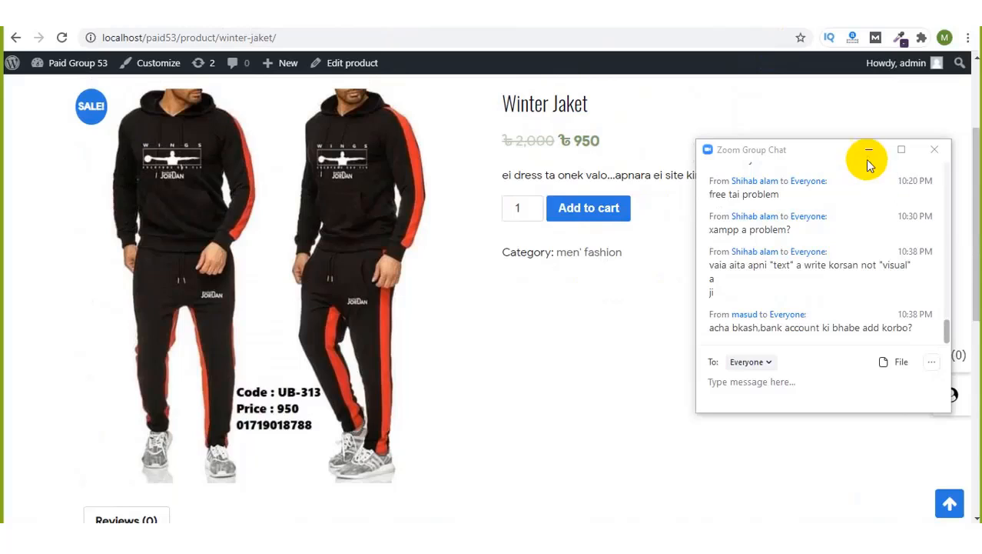
pyautogui.click(869, 151)
# Step: Add one Winter Jaket to the cart at quantity 1
pyautogui.click(589, 208)
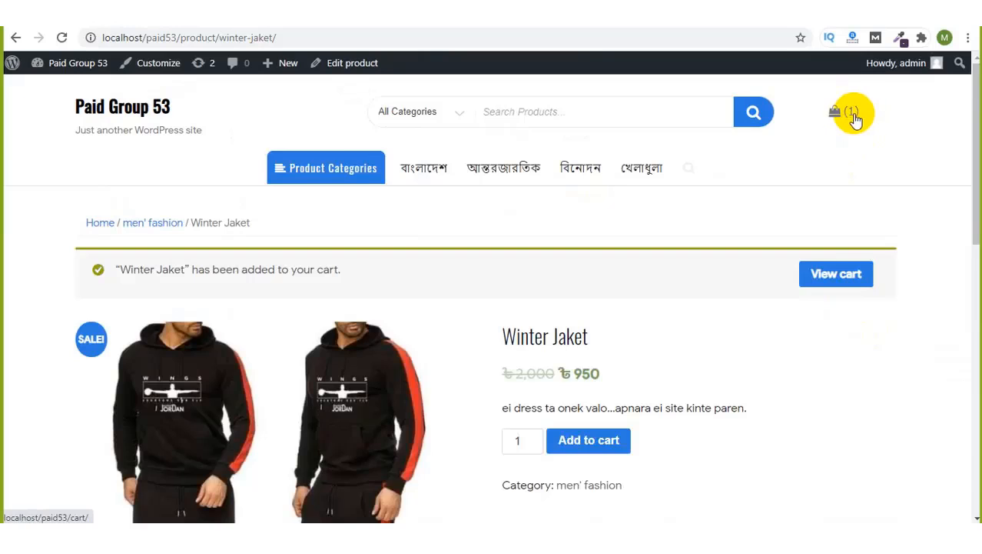
pyautogui.scroll(-1, 671, 313)
pyautogui.scroll(-1, 671, 314)
# Step: Add another Winter Jaket and go to the cart page
pyautogui.click(583, 380)
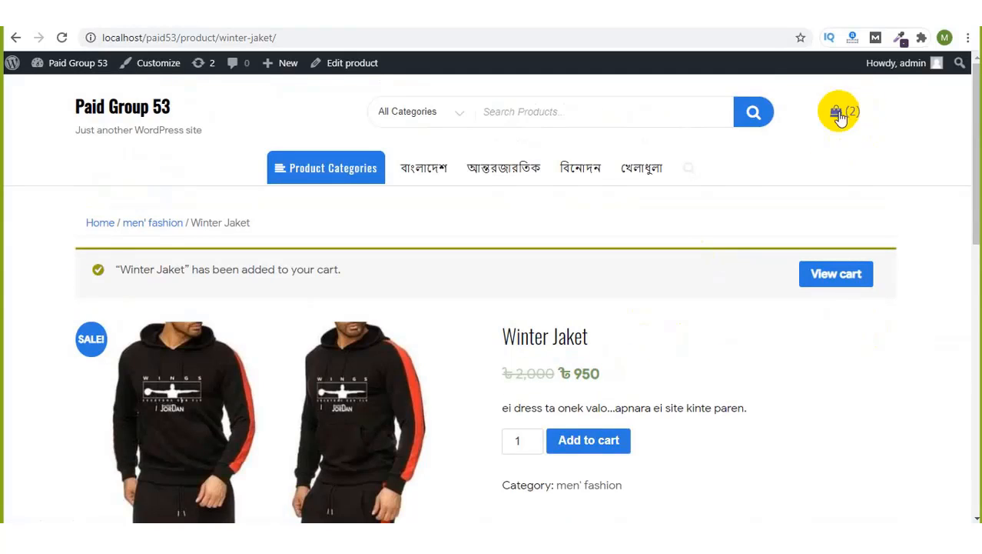
pyautogui.scroll(-4, 753, 231)
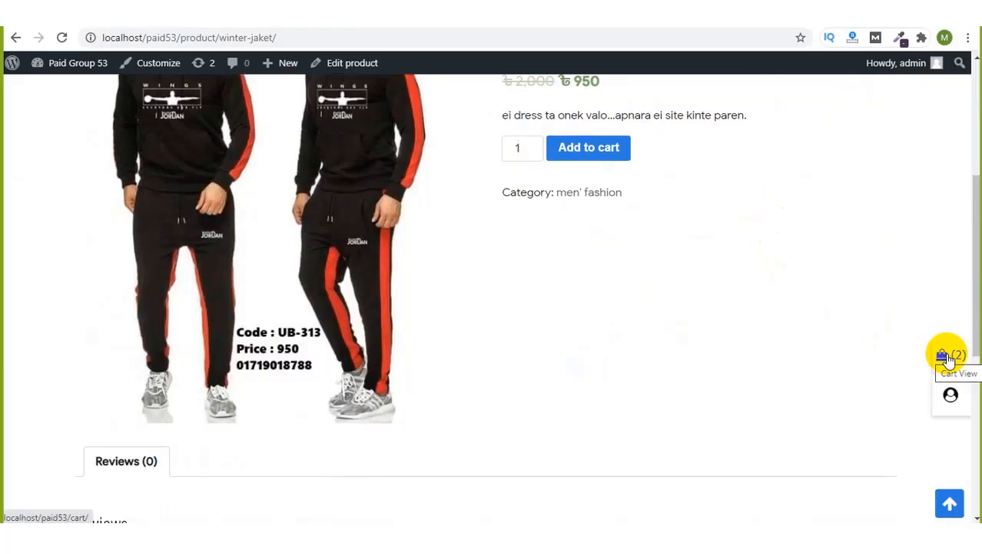
pyautogui.scroll(4, 721, 300)
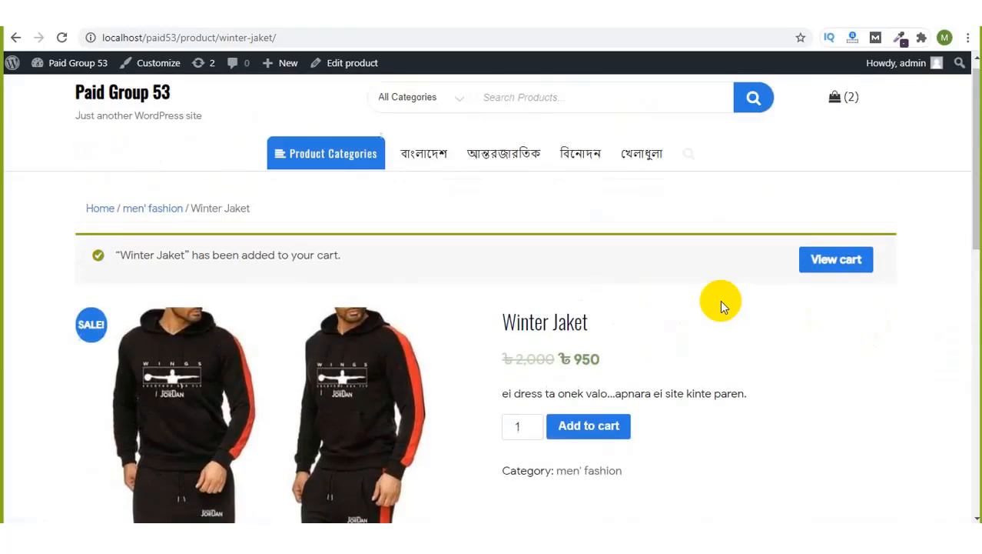
pyautogui.click(837, 100)
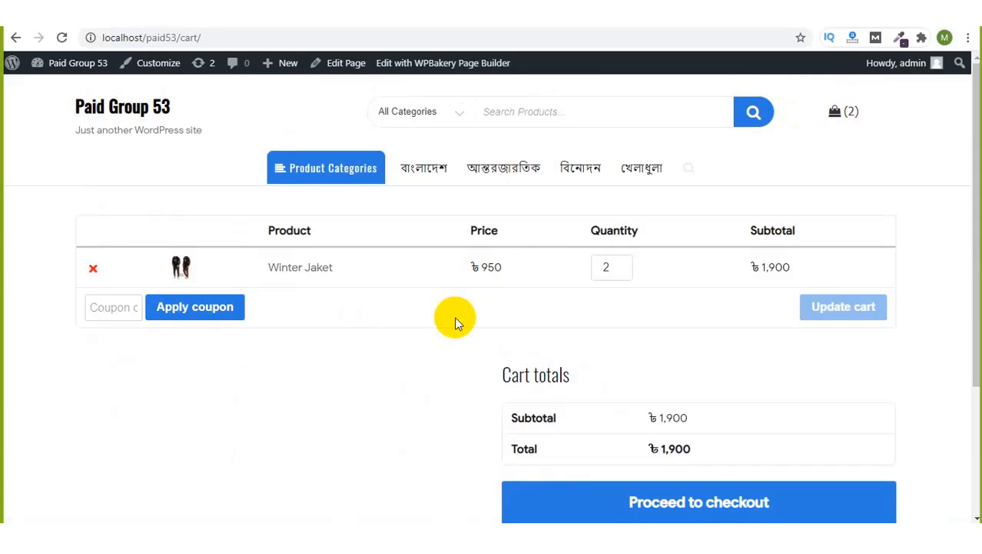
# Step: Review the cart, highlighting the ৳1,900 subtotal
pyautogui.click(100, 309)
pyautogui.scroll(-1, 788, 283)
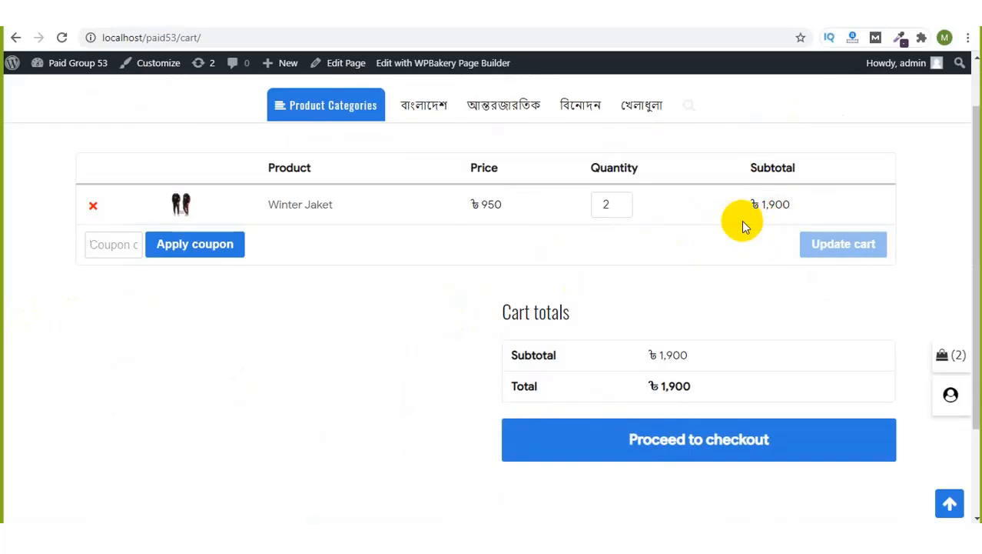
pyautogui.moveTo(758, 205); pyautogui.dragTo(804, 211)
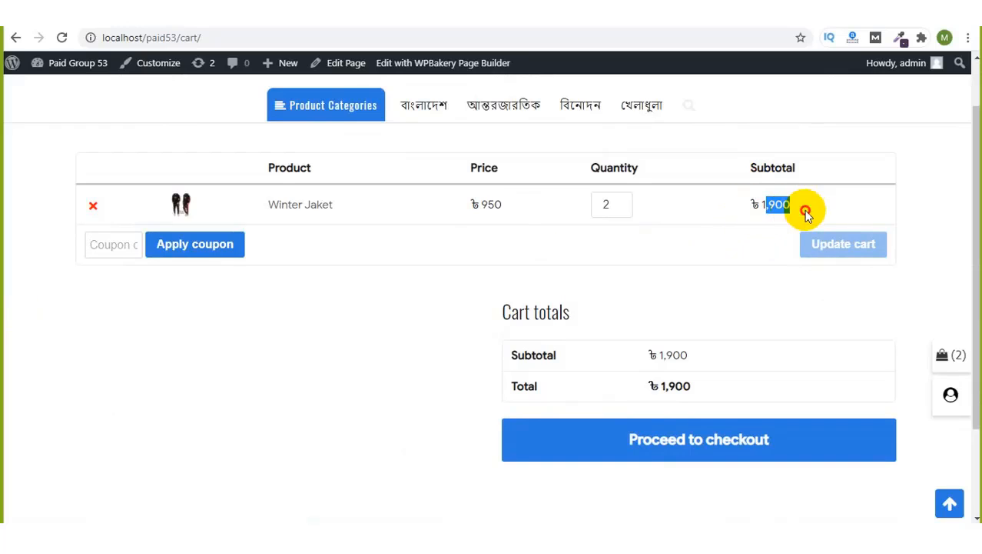
pyautogui.click(804, 211)
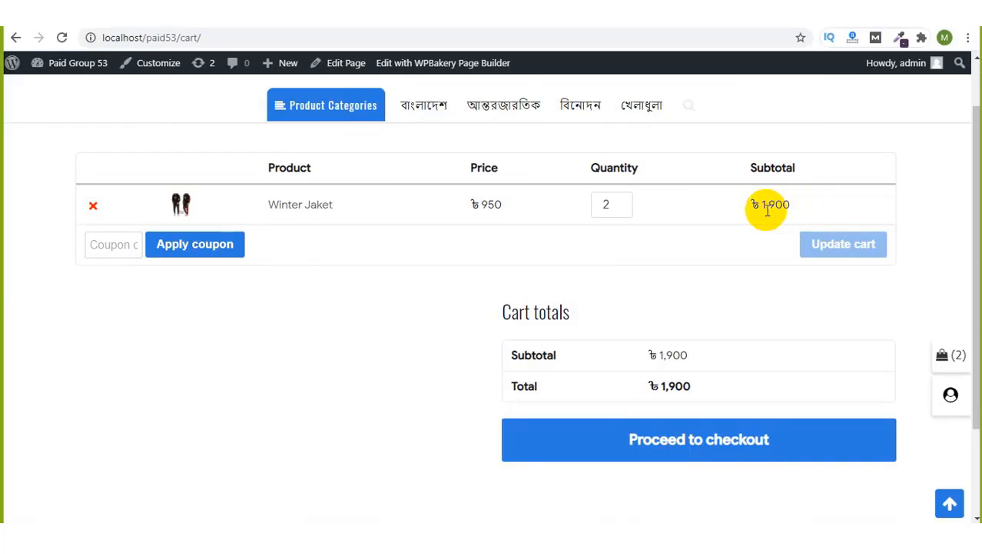
pyautogui.moveTo(762, 204); pyautogui.dragTo(801, 212)
pyautogui.click(801, 211)
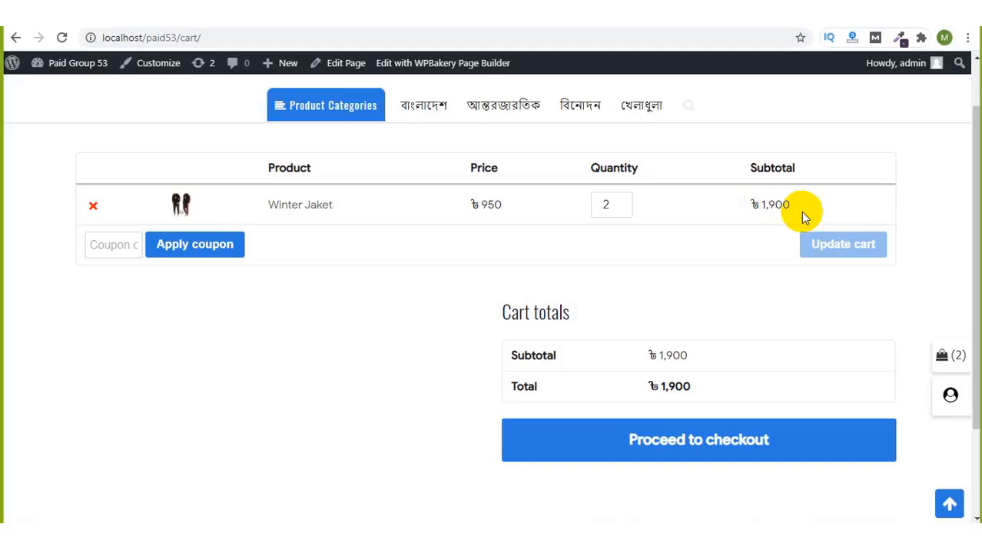
pyautogui.scroll(-1, 727, 261)
pyautogui.scroll(-1, 727, 260)
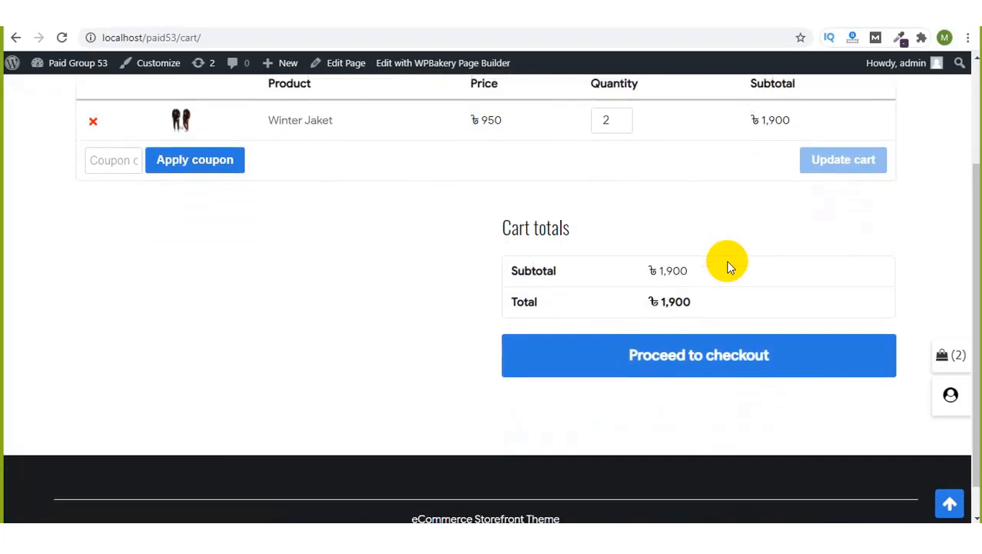
# Step: Proceed to checkout and enter the billing first and last name
pyautogui.click(667, 367)
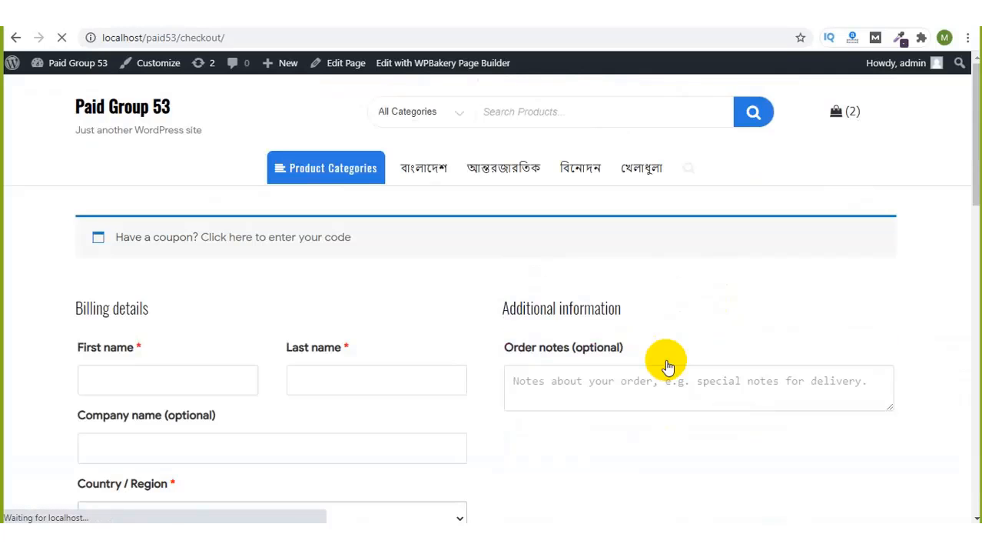
pyautogui.scroll(-5, 326, 278)
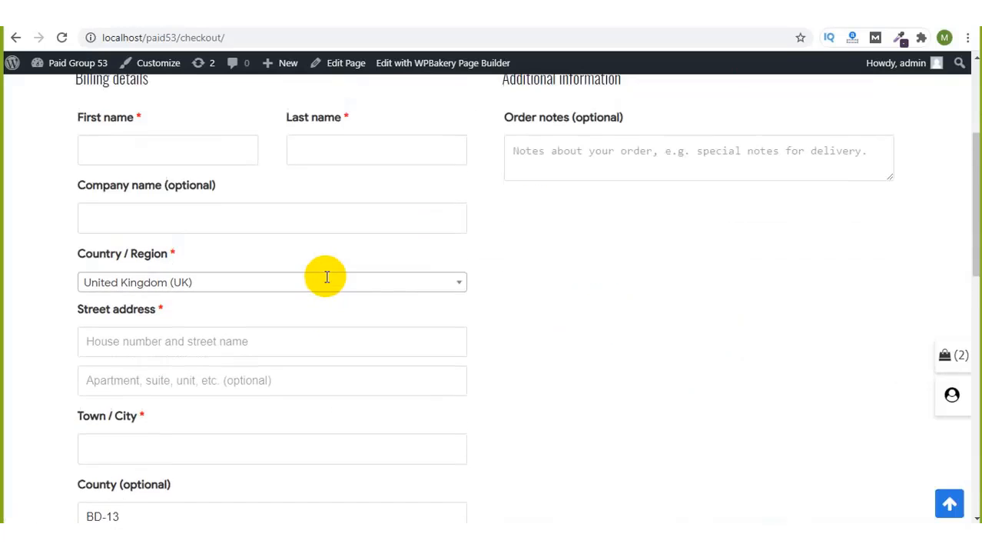
pyautogui.scroll(1, 325, 277)
pyautogui.click(167, 195)
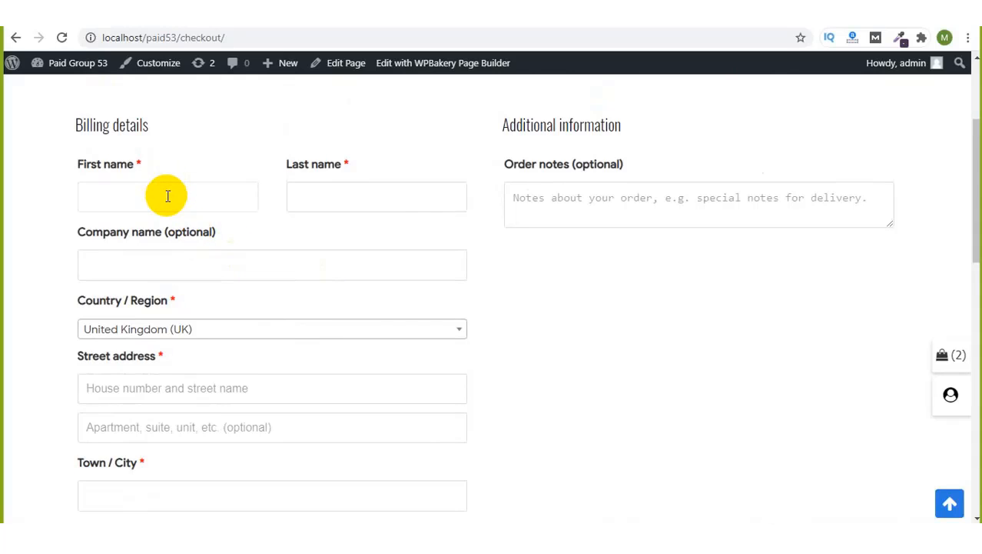
pyautogui.write('Minhajul')
pyautogui.click(336, 191)
pyautogui.write('Isla')
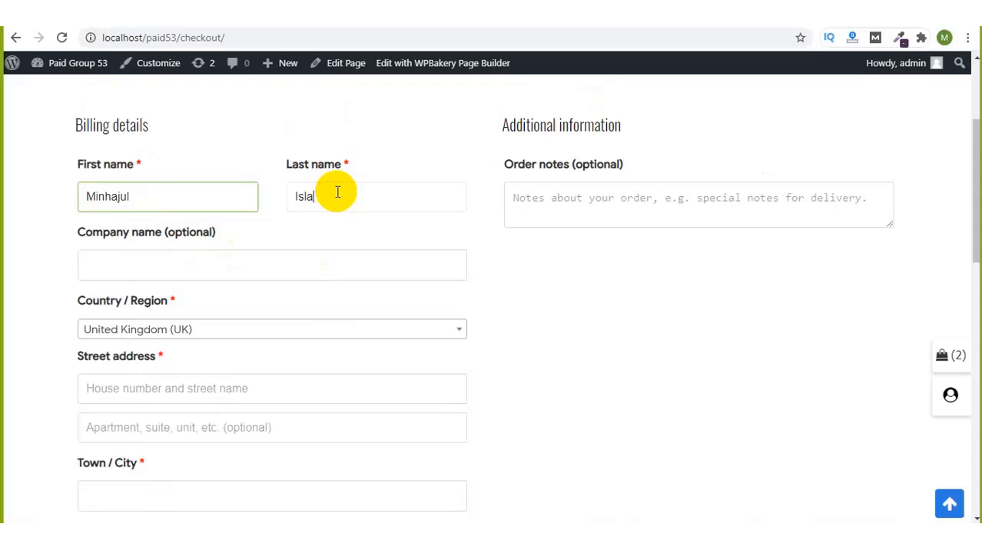
pyautogui.write('m')
pyautogui.click(230, 270)
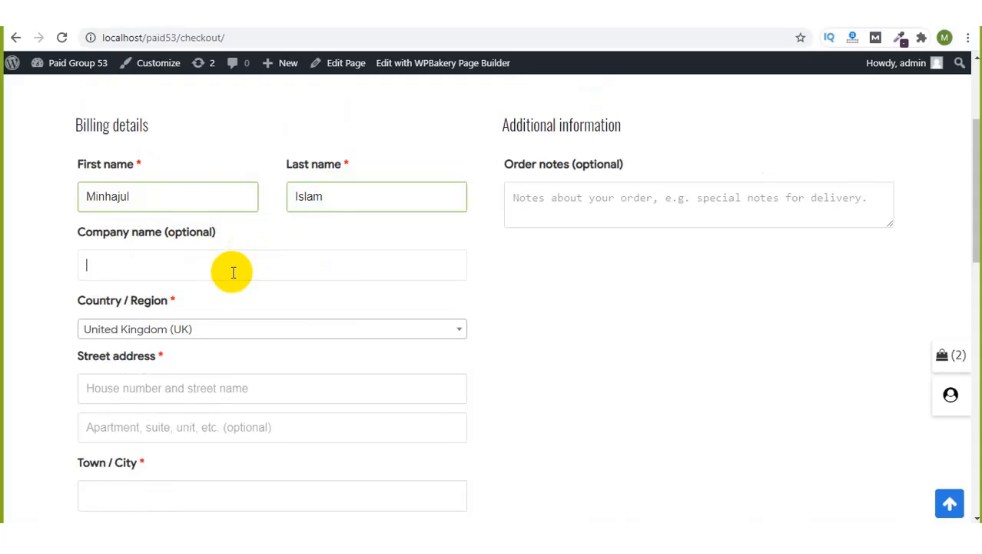
# Step: Choose Bangladesh as the billing country
pyautogui.click(286, 330)
pyautogui.click(217, 348)
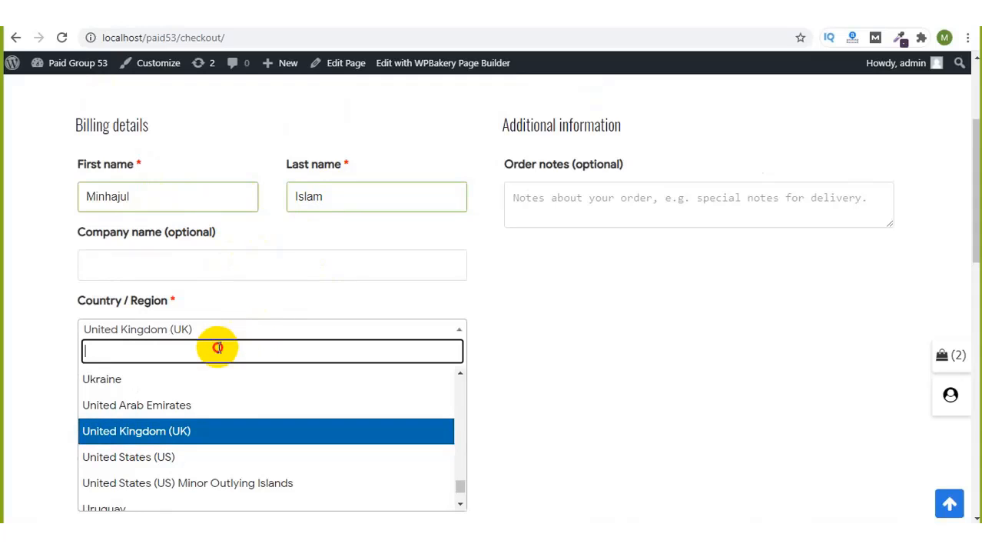
pyautogui.write('dhaka')
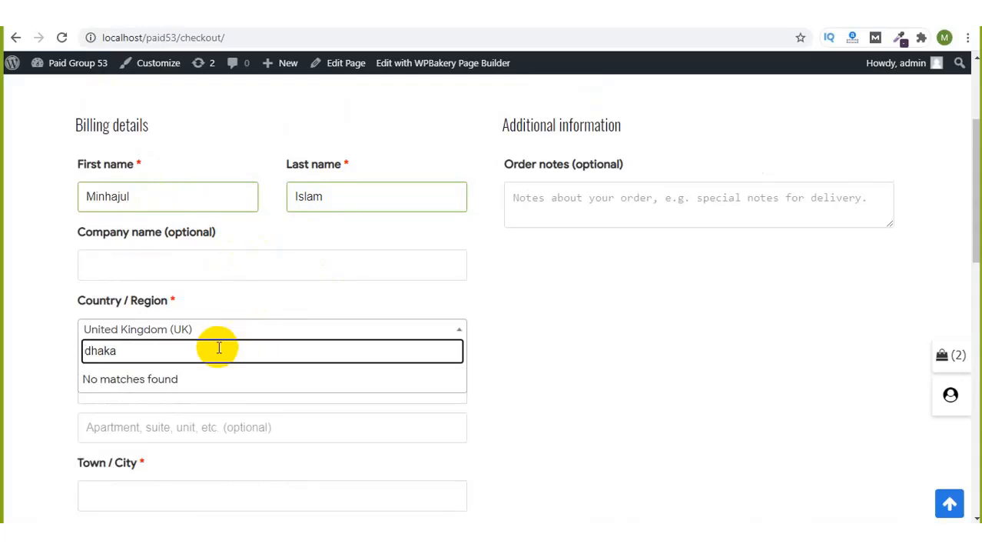
pyautogui.press('BackSpace')
pyautogui.press('BackSpace')
pyautogui.press('BackSpace')
pyautogui.press('BackSpace')
pyautogui.press('BackSpace')
pyautogui.write('Dha')
pyautogui.press('BackSpace')
pyautogui.press('BackSpace')
pyautogui.write('bangl')
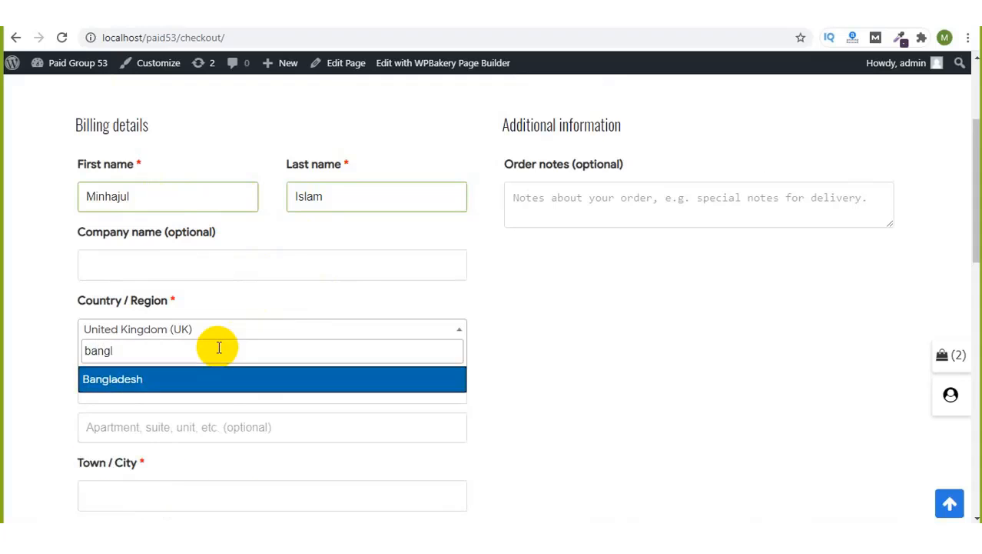
pyautogui.write('l')
pyautogui.press('BackSpace')
pyautogui.press('Return')
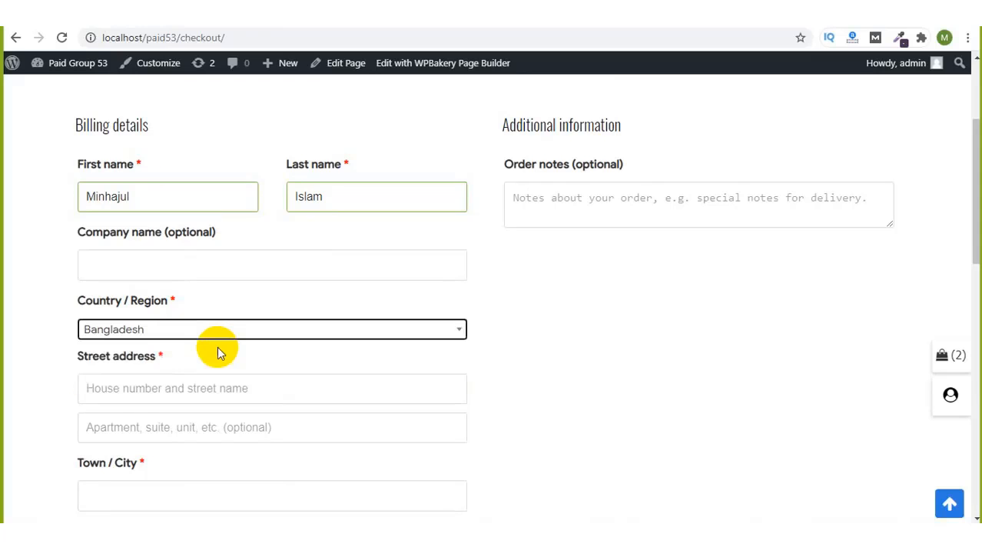
pyautogui.scroll(-2, 163, 385)
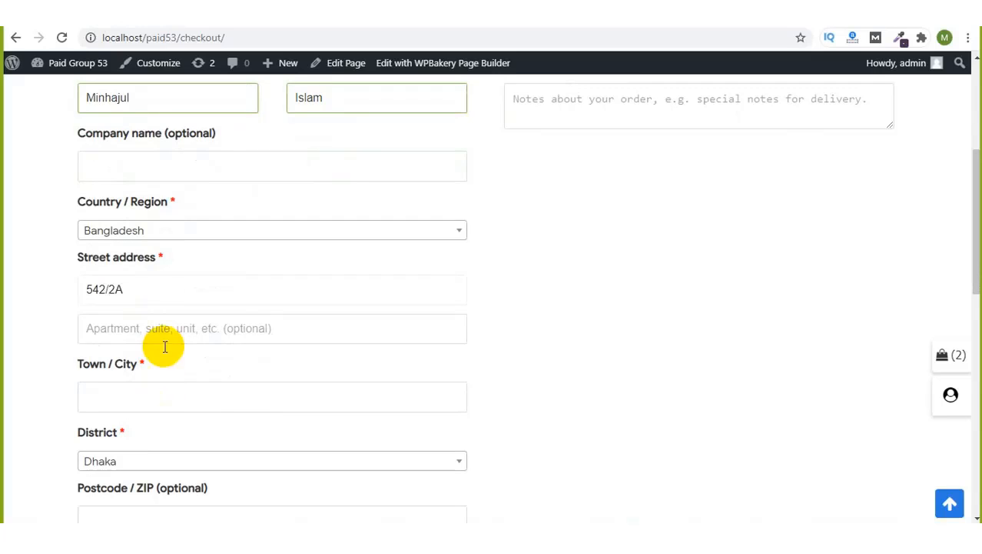
# Step: Set the town to Dhaka, enter the billing phone number, and scroll to the order summary
pyautogui.click(183, 401)
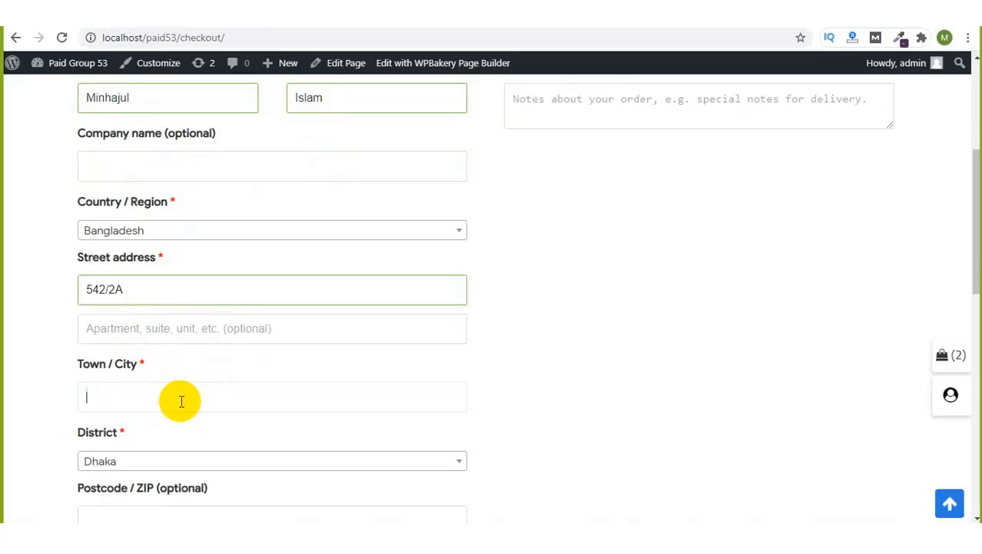
pyautogui.write('Dhaka')
pyautogui.scroll(-2, 182, 444)
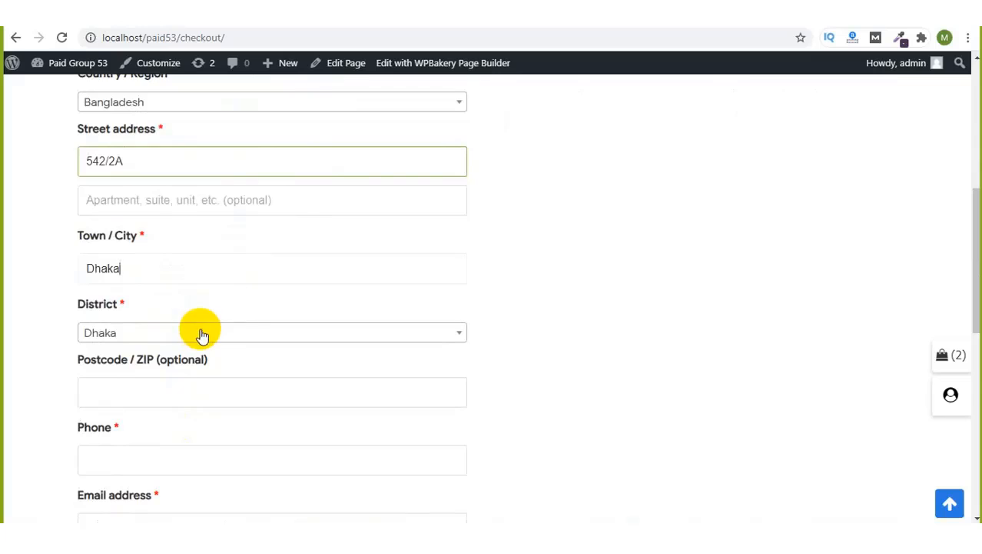
pyautogui.click(176, 391)
pyautogui.click(154, 460)
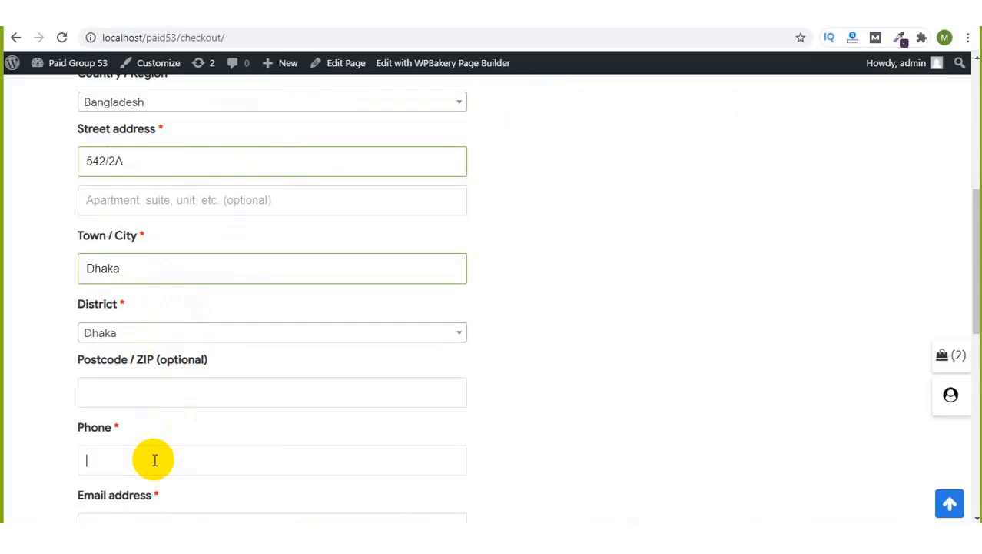
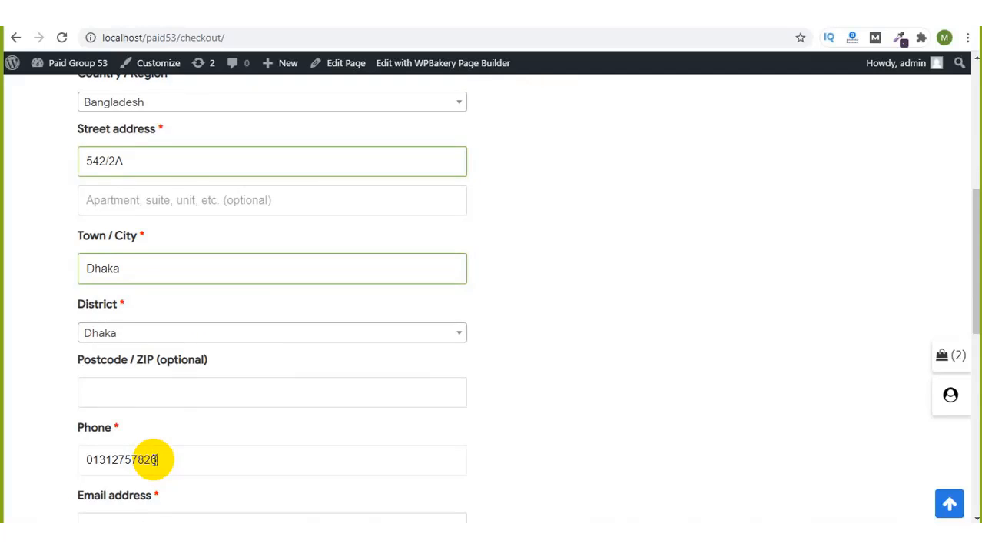
pyautogui.scroll(-3, 154, 459)
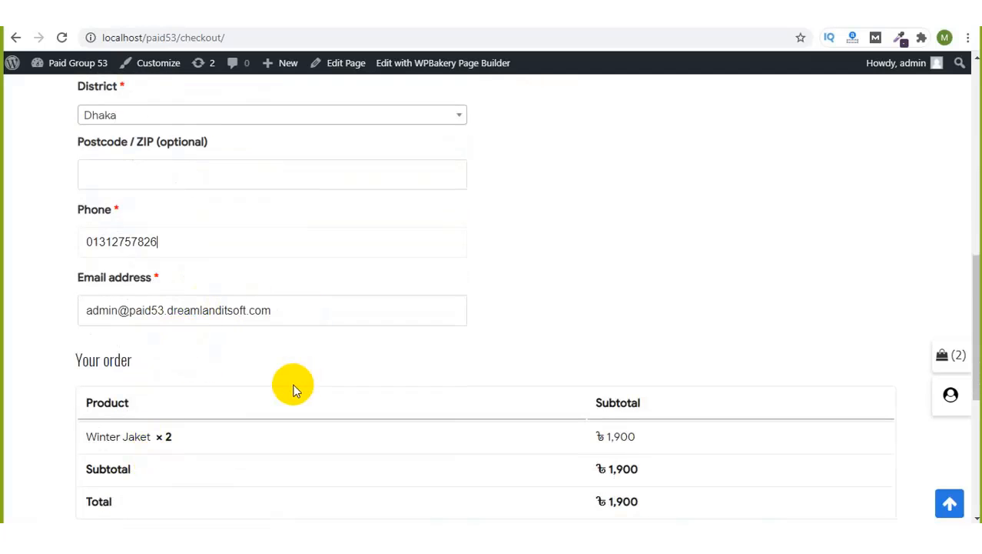
pyautogui.scroll(-3, 293, 390)
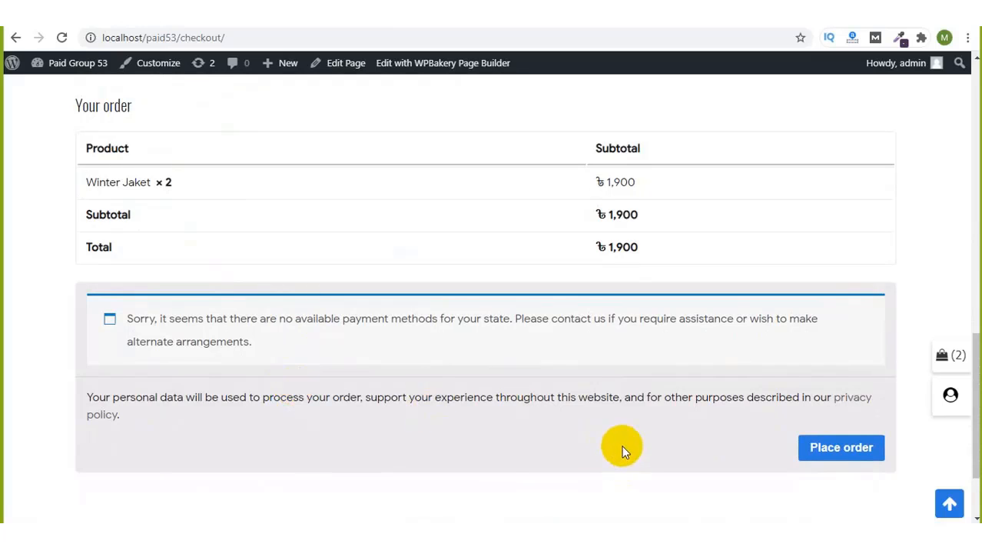
# Step: Select the no-available-payment-methods notice and switch to Class note.txt in Notepad
pyautogui.scroll(-1, 623, 456)
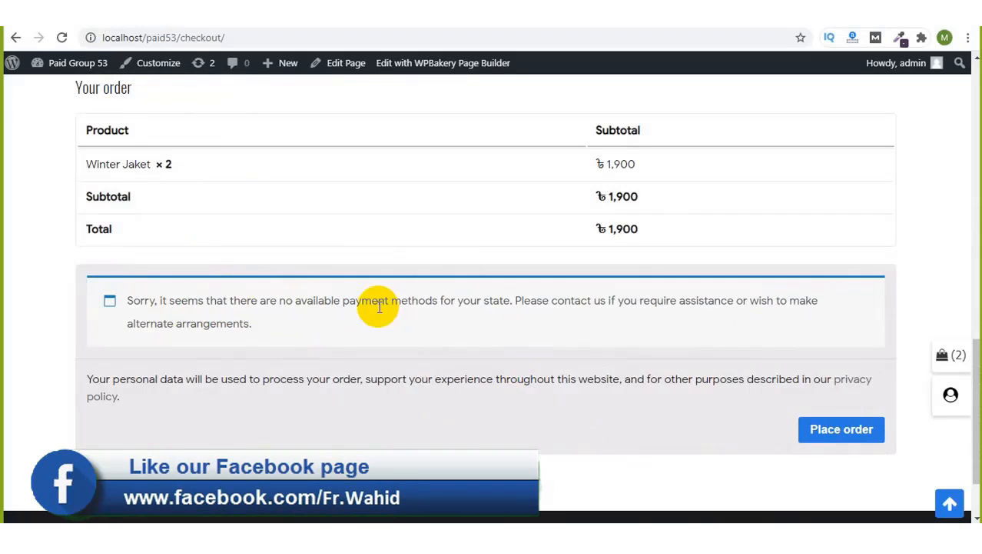
pyautogui.scroll(-1, 379, 306)
pyautogui.scroll(1, 377, 305)
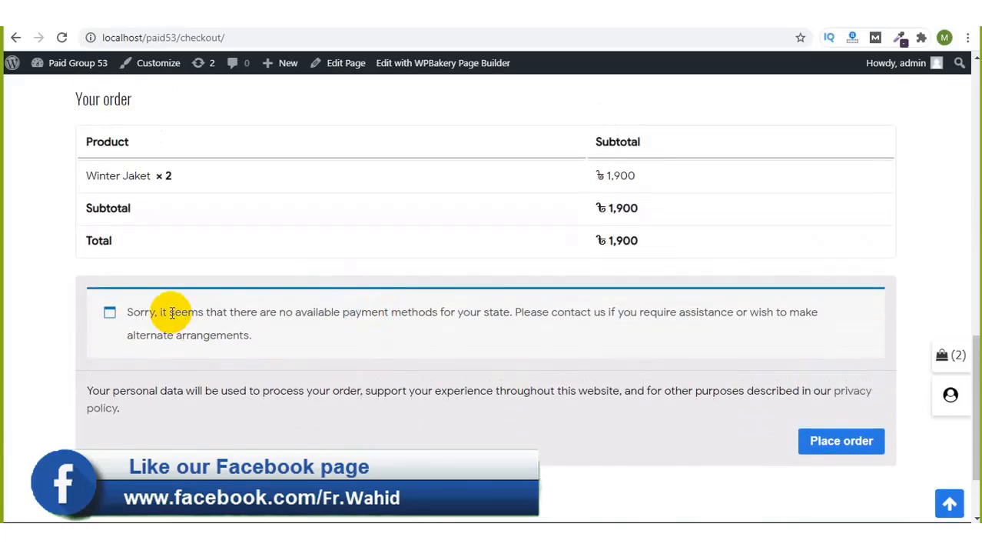
pyautogui.moveTo(168, 313); pyautogui.dragTo(452, 335)
pyautogui.click(452, 332)
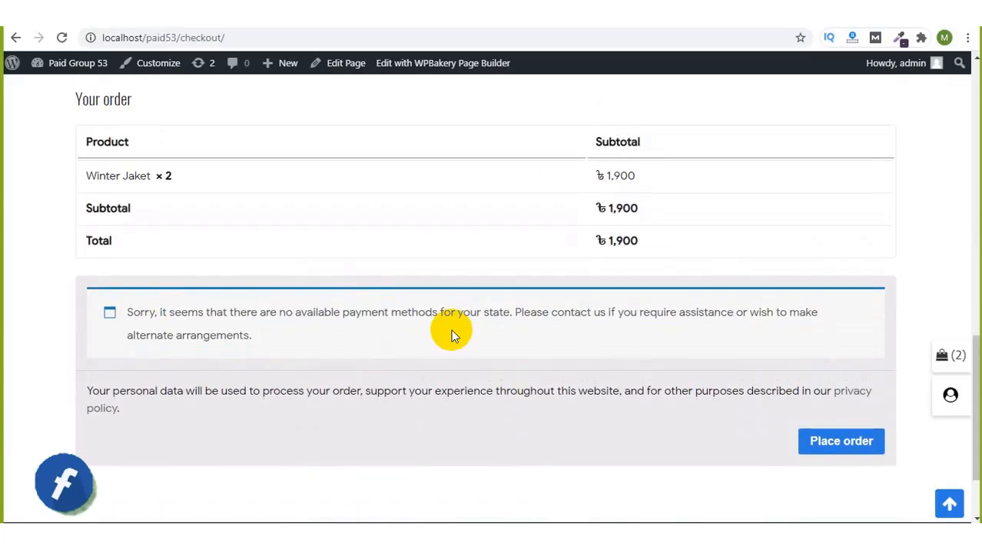
pyautogui.tripleClick(403, 313)
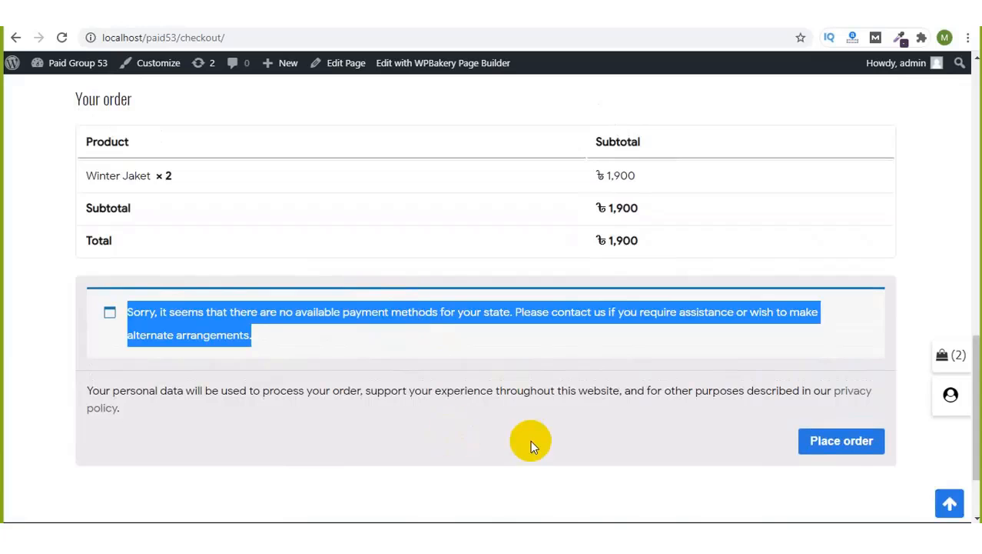
pyautogui.click(553, 536)
# Step: List bkash, rocket, nogod, mastercard and visa card on separate lines
pyautogui.press('Return')
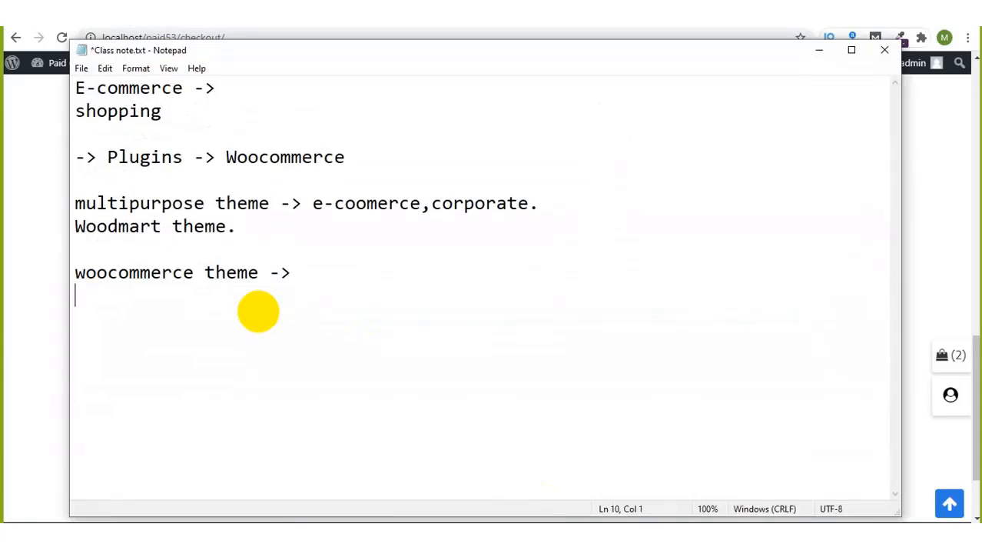
pyautogui.press('Return')
pyautogui.write('bkash')
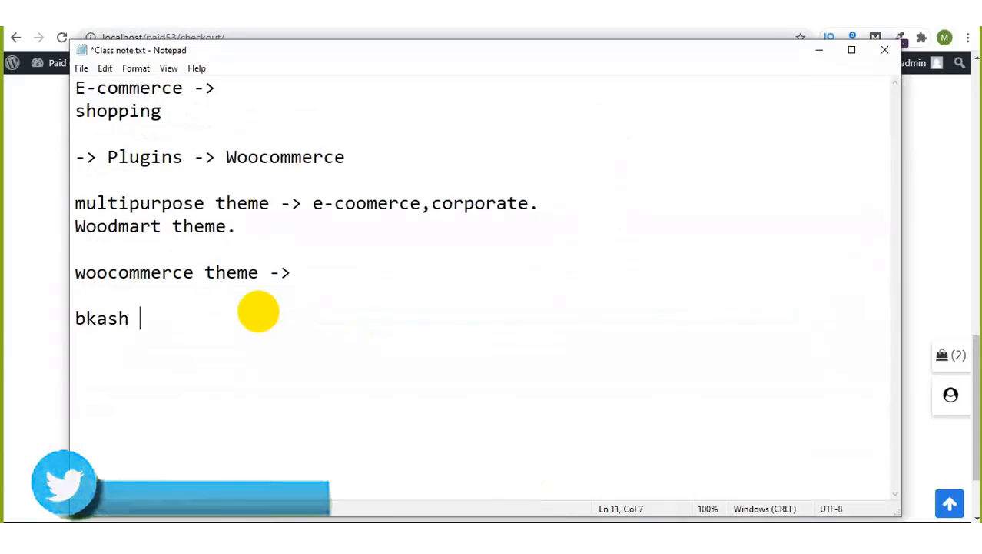
pyautogui.press('Return')
pyautogui.write('rocket')
pyautogui.press('Return')
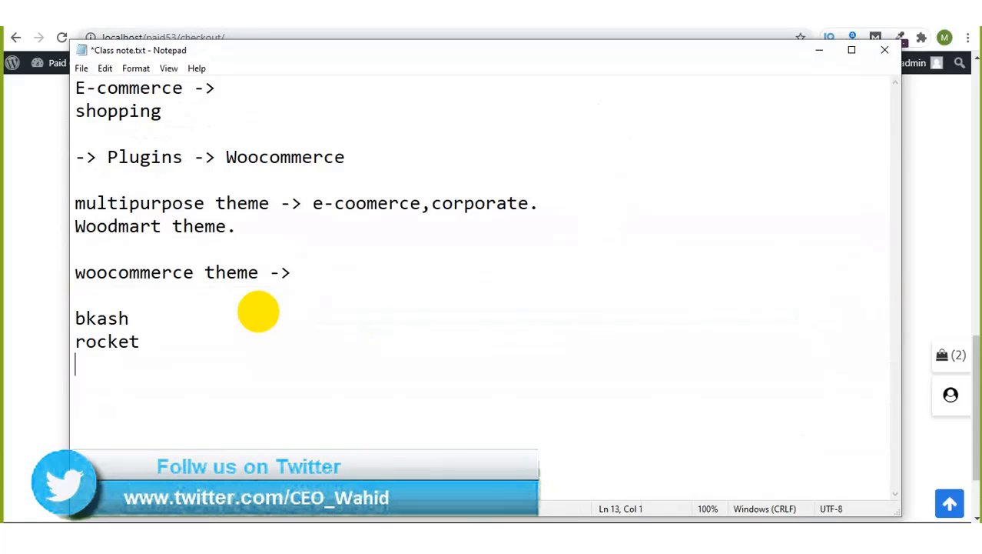
pyautogui.write('nogod')
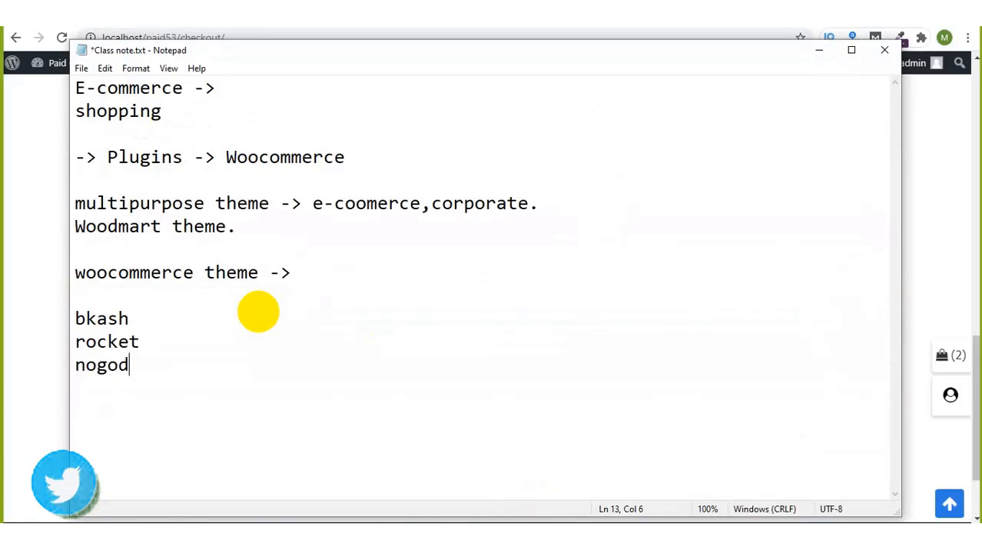
pyautogui.press('Return')
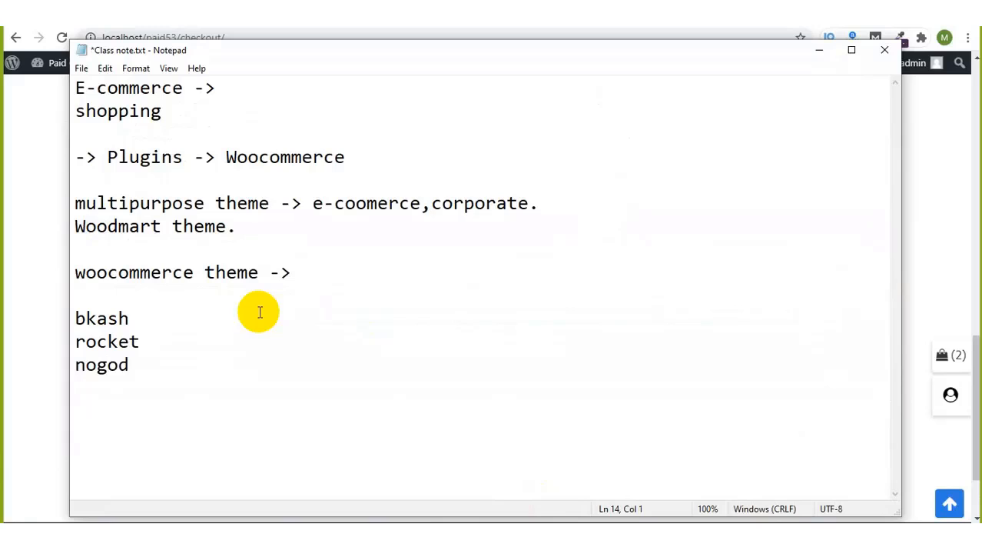
pyautogui.write('mastercard')
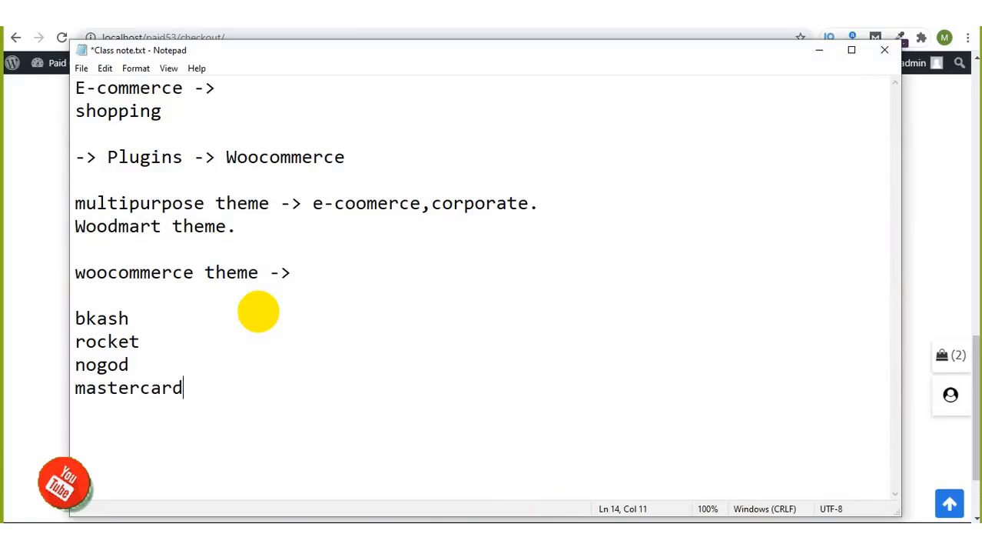
pyautogui.press('Return')
pyautogui.write('visa card')
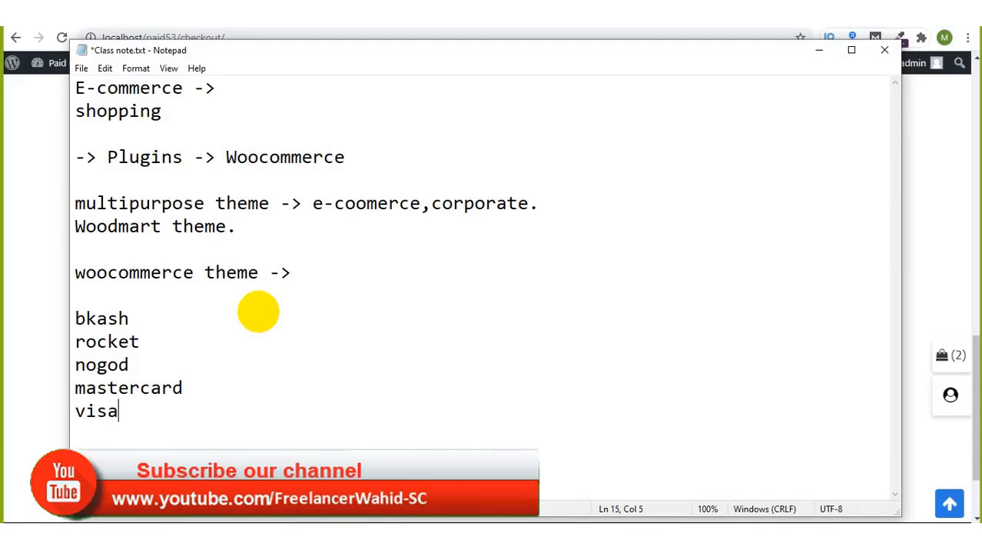
pyautogui.press('Return')
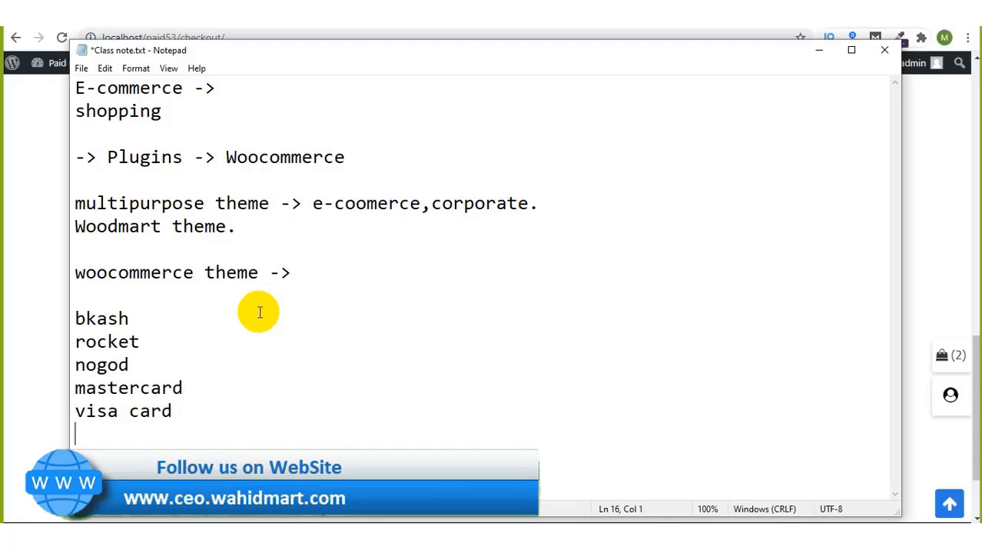
# Step: Glance back at checkout, open the meeting group chat, and select the payment list
pyautogui.click(793, 30)
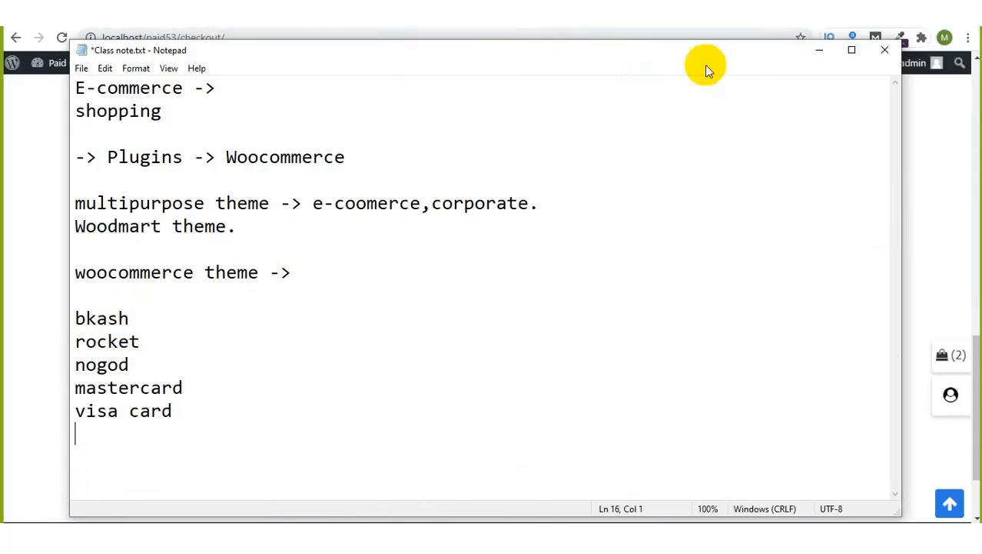
pyautogui.click(812, 57)
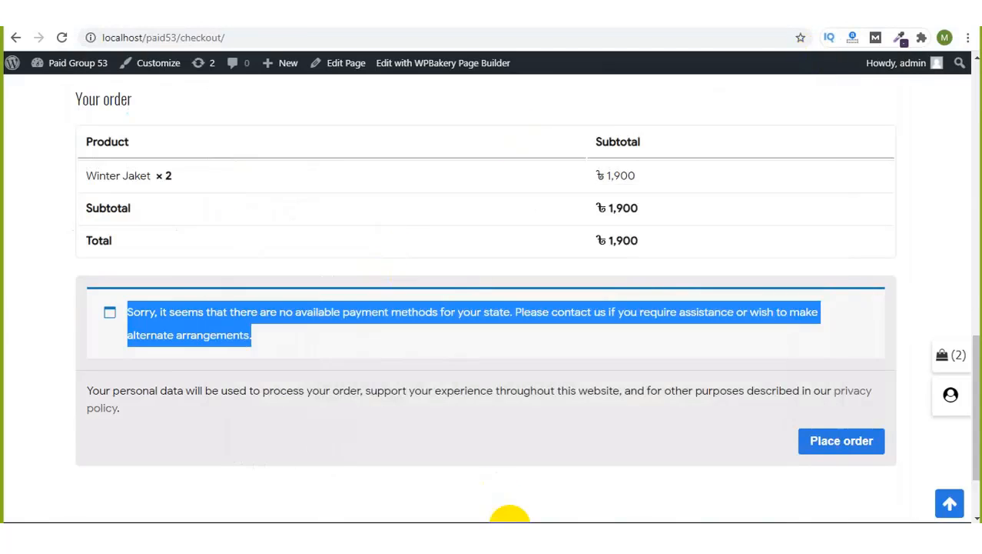
pyautogui.click(509, 519)
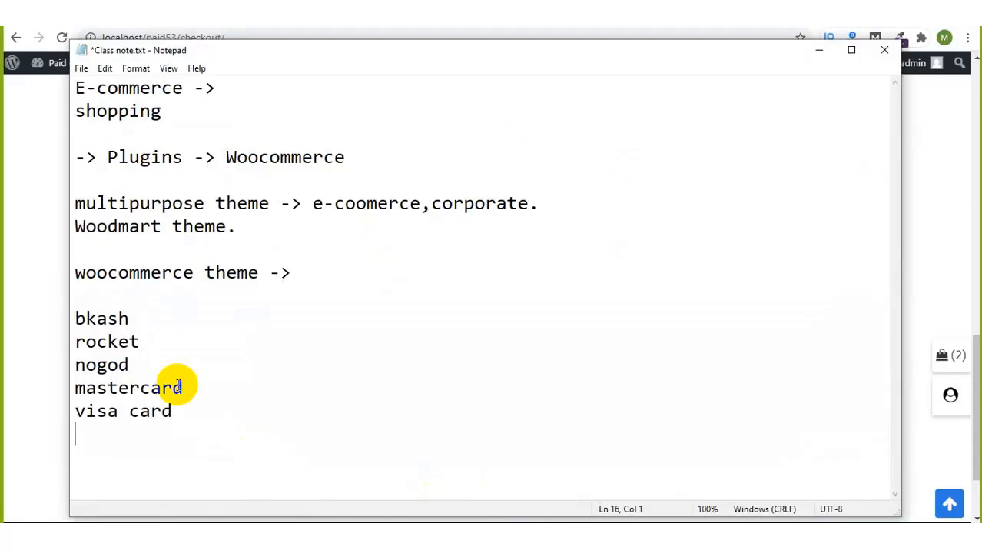
pyautogui.click(795, 31)
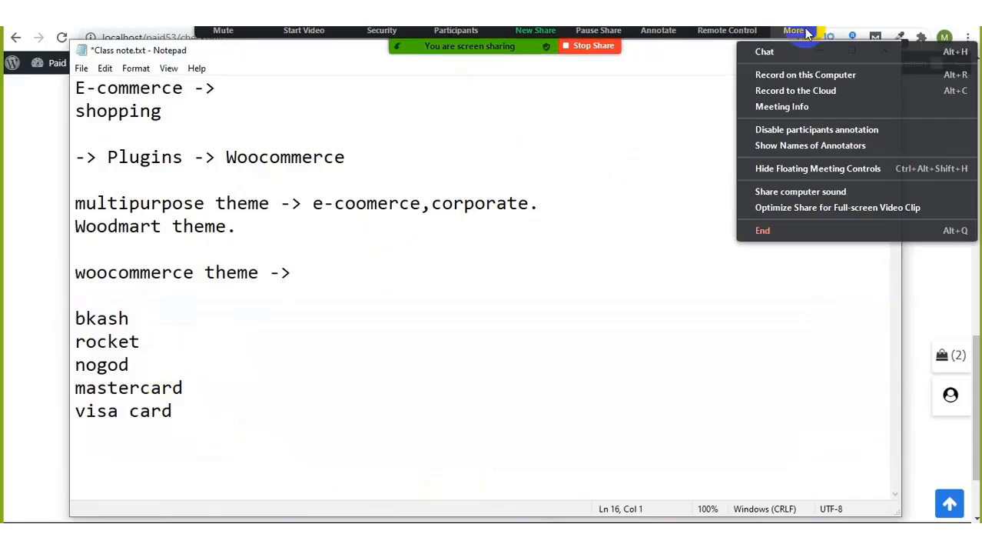
pyautogui.click(767, 52)
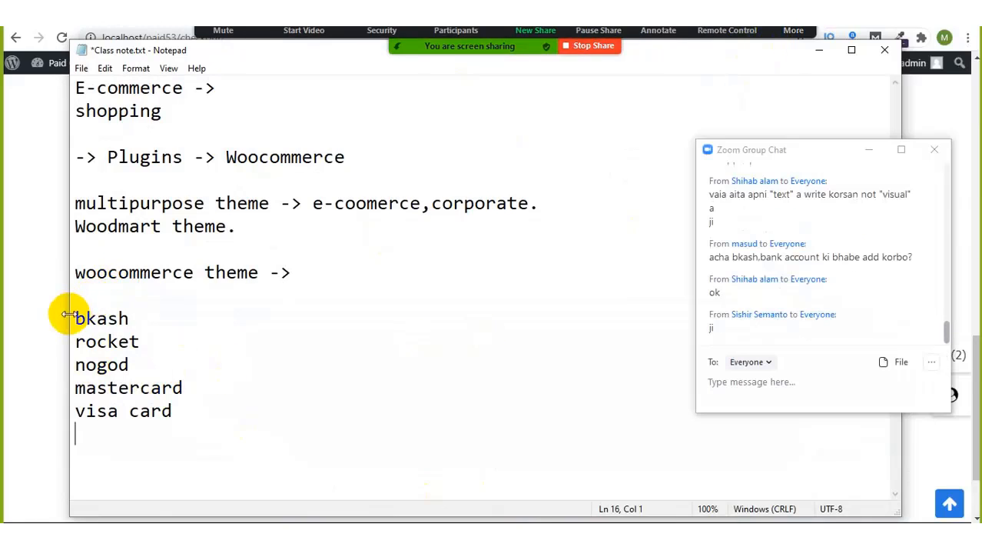
pyautogui.moveTo(73, 315)
pyautogui.mouseDown()
pyautogui.moveTo(160, 362)
pyautogui.moveTo(159, 408)
pyautogui.moveTo(66, 313)
pyautogui.mouseUp()
# Step: Add '-> plugin' after bkash, rocket and nogod, then save Class note.txt
pyautogui.click(159, 410)
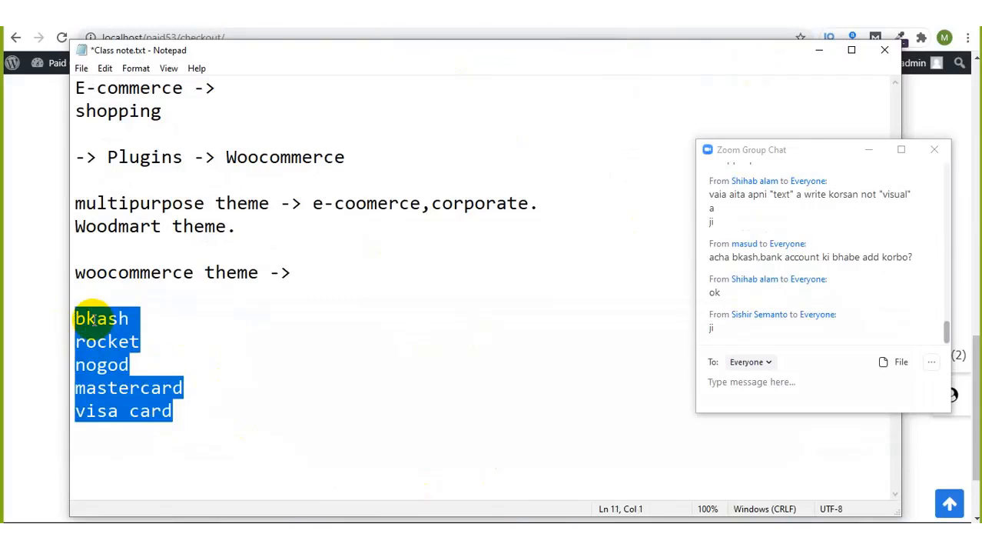
pyautogui.click(145, 321)
pyautogui.write('-')
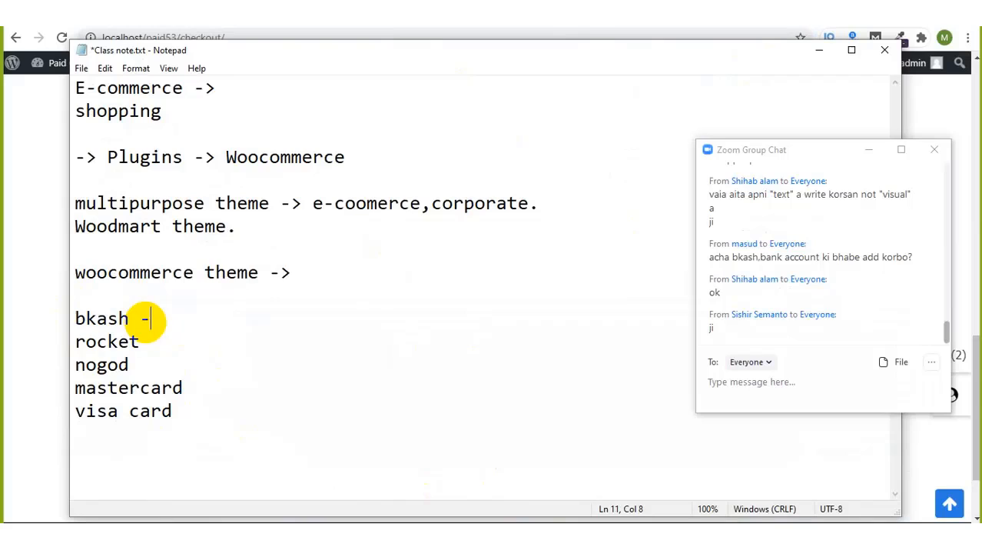
pyautogui.write('> plugin')
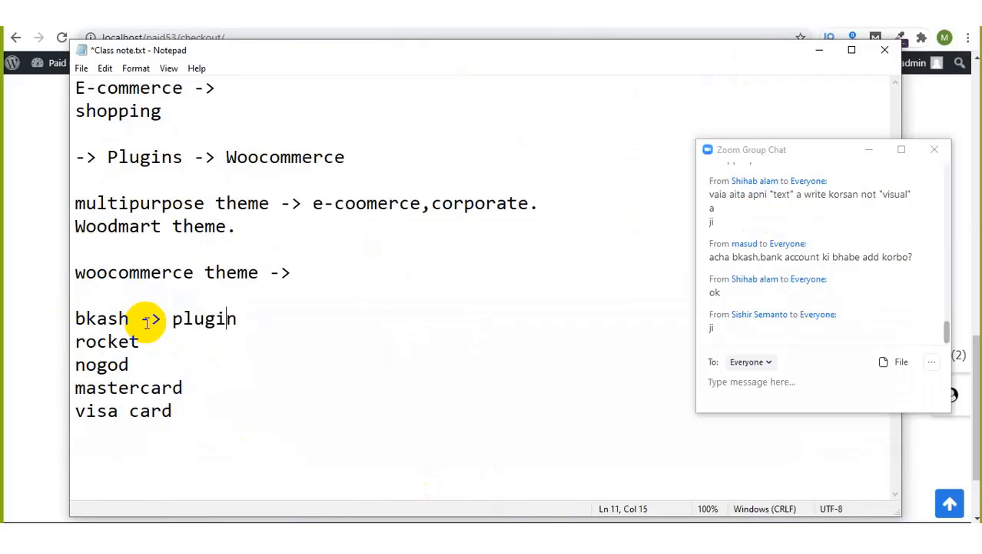
pyautogui.press('Down')
pyautogui.write('-> plugin')
pyautogui.press('Down')
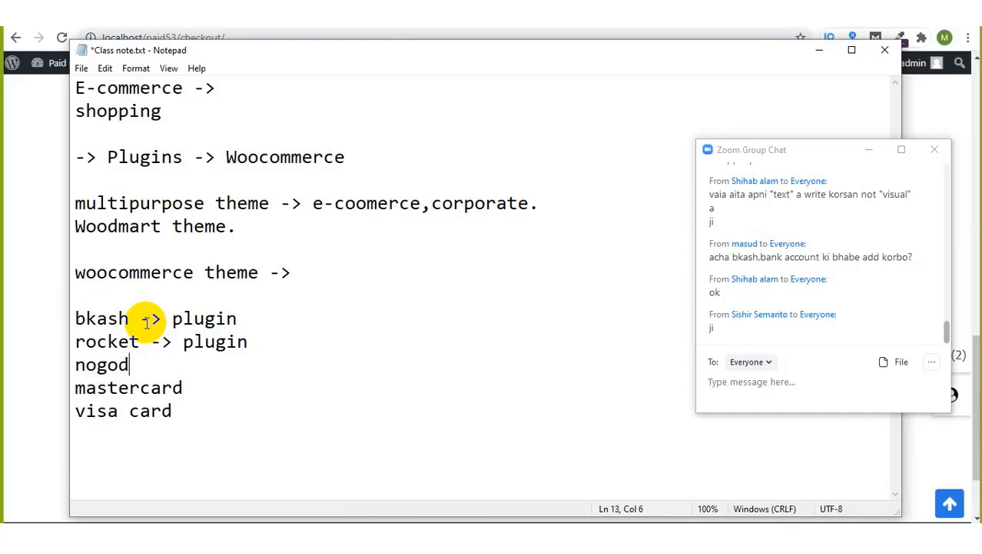
pyautogui.write('-> plugin')
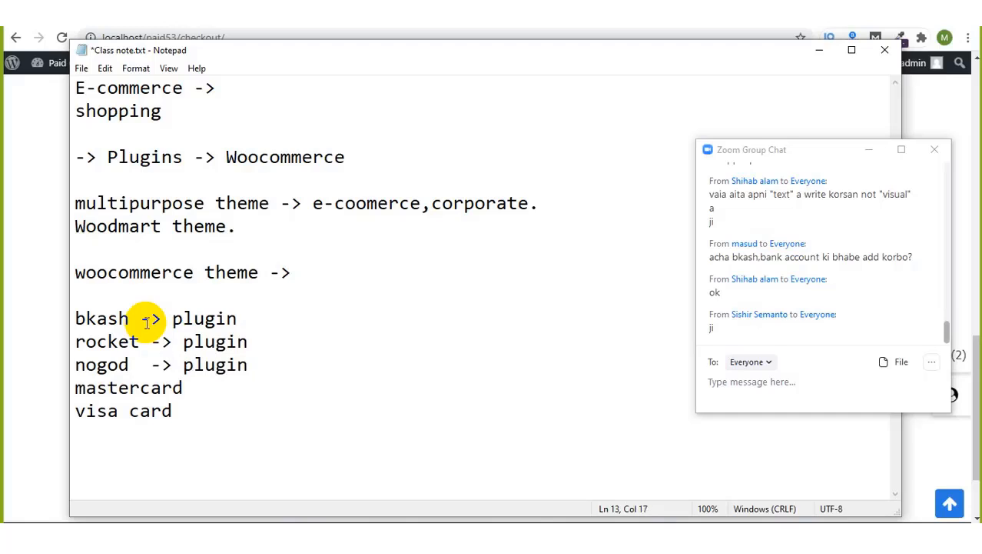
pyautogui.hotkey('ctrl', 's')
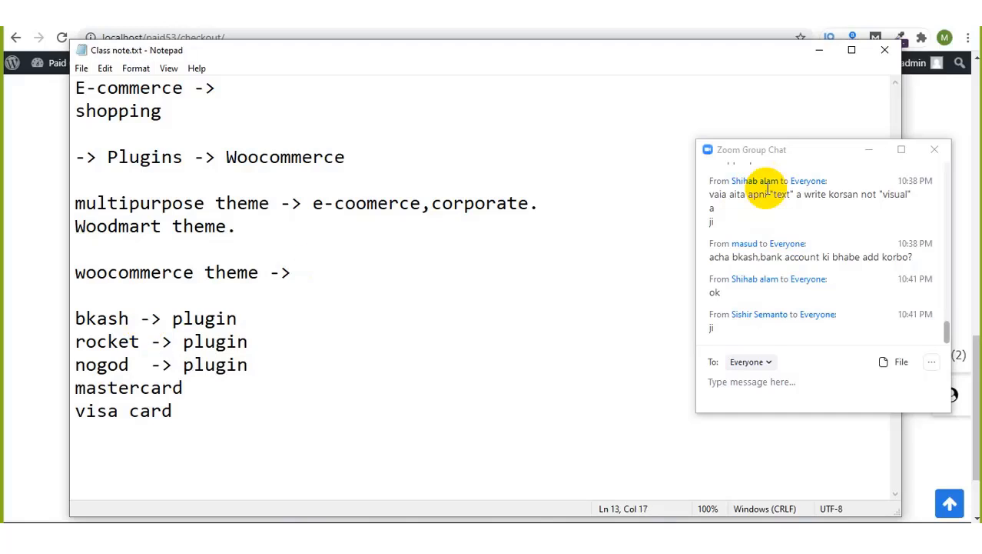
# Step: Minimise the notes and switch to the site's wp-admin dashboard tab
pyautogui.click(820, 52)
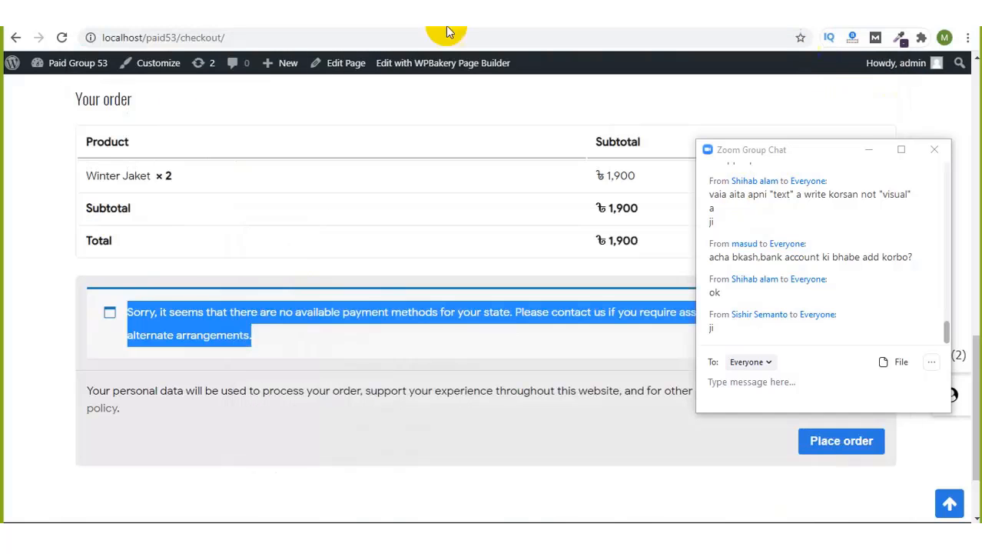
pyautogui.rightClick(97, 68)
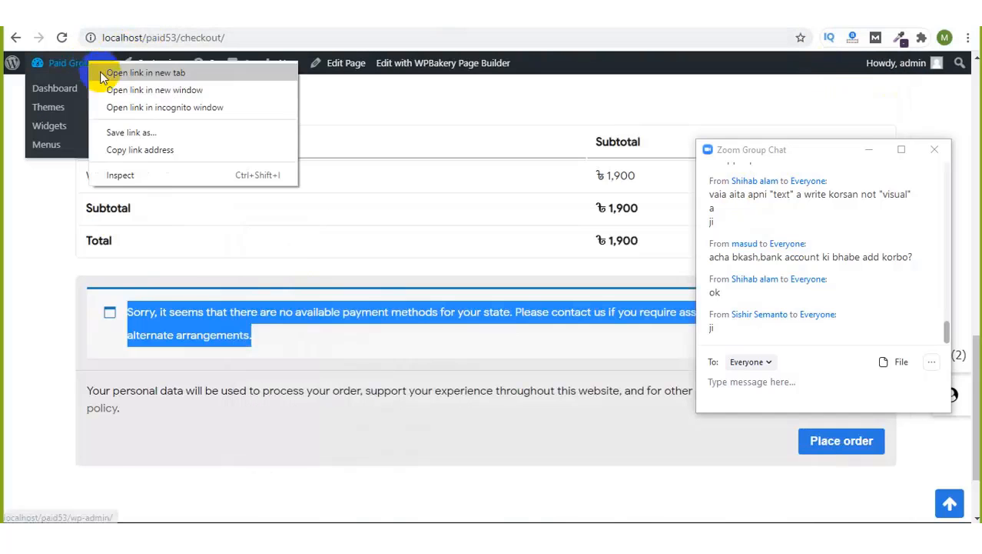
pyautogui.press('Escape')
pyautogui.click(201, 16)
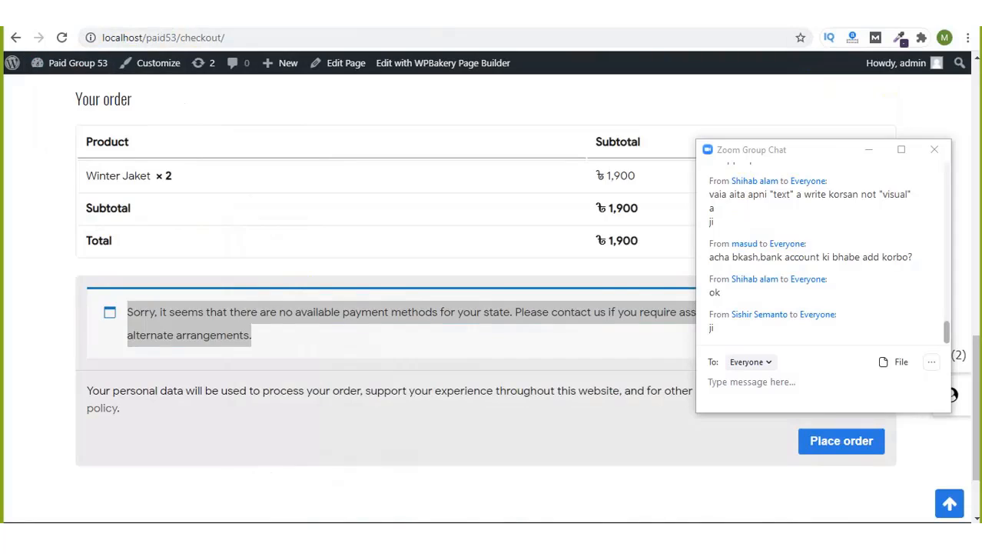
pyautogui.click(231, 15)
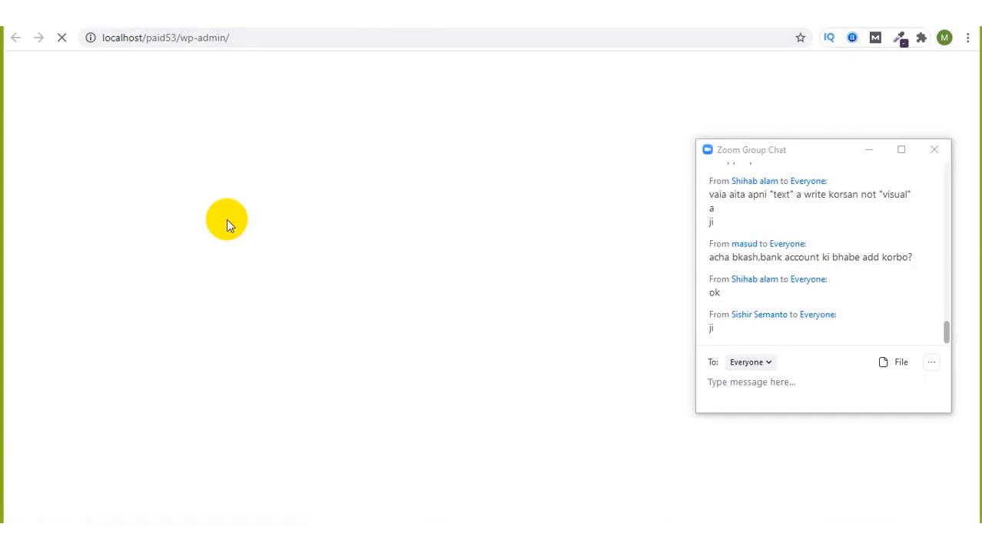
# Step: Go to Plugins > Installed Plugins, which lists 13 plugins
pyautogui.scroll(-1, 50, 431)
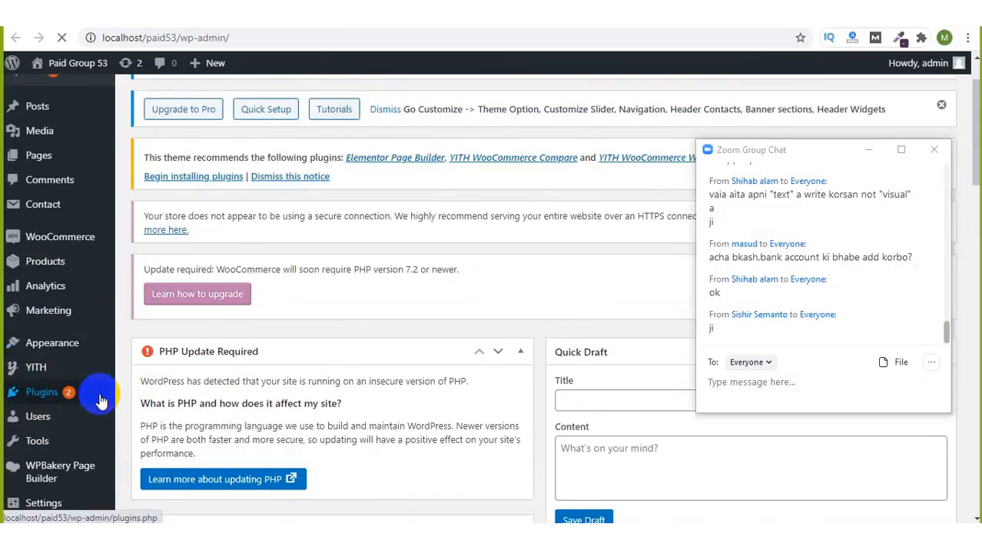
pyautogui.moveTo(124, 393)
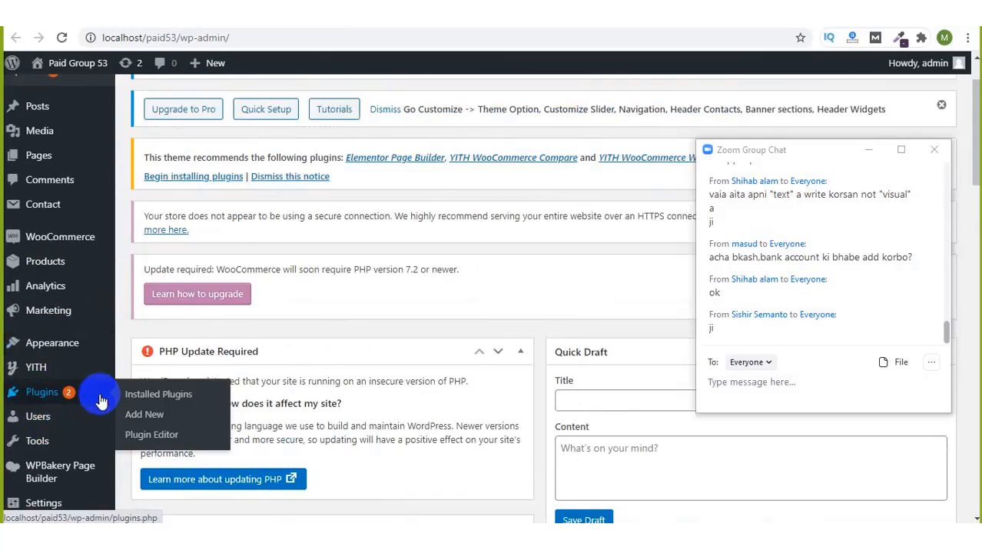
pyautogui.click(166, 394)
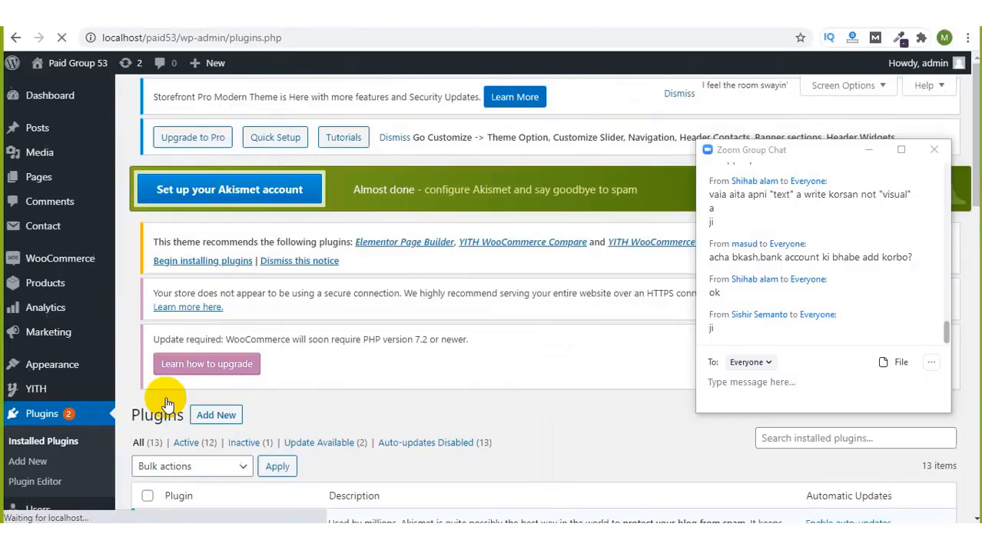
pyautogui.scroll(-1, 368, 417)
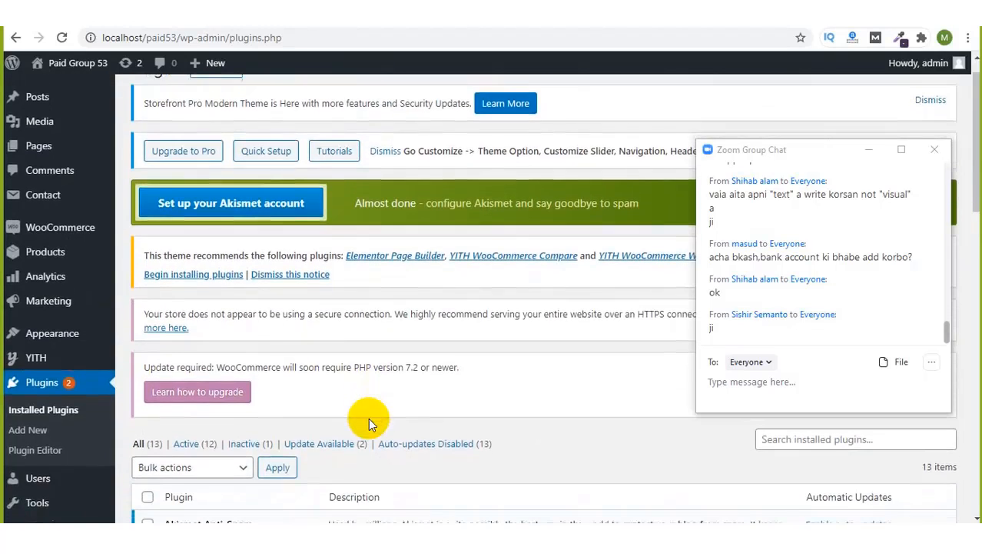
pyautogui.scroll(2, 241, 149)
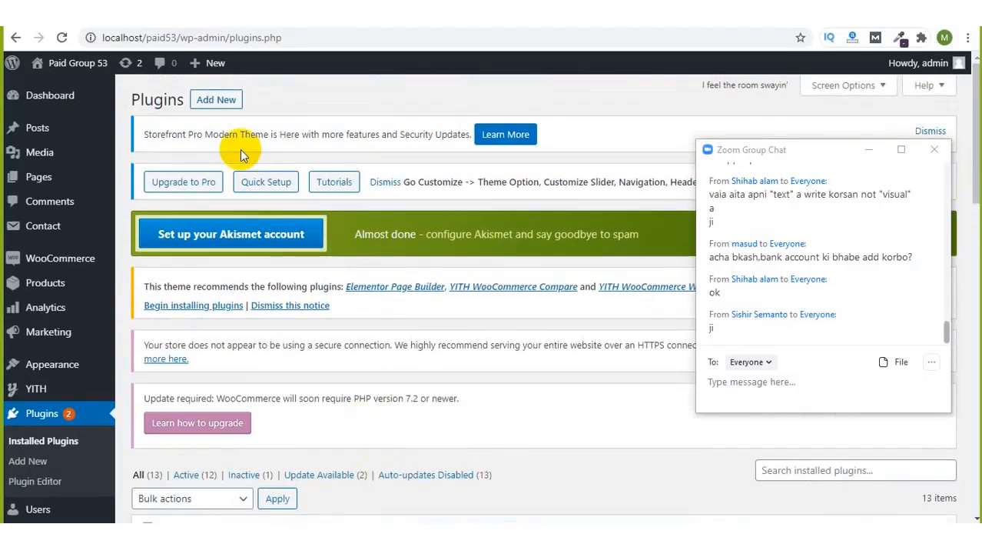
# Step: Go to Add Plugins and search the plugin directory for 'bkash'
pyautogui.click(225, 105)
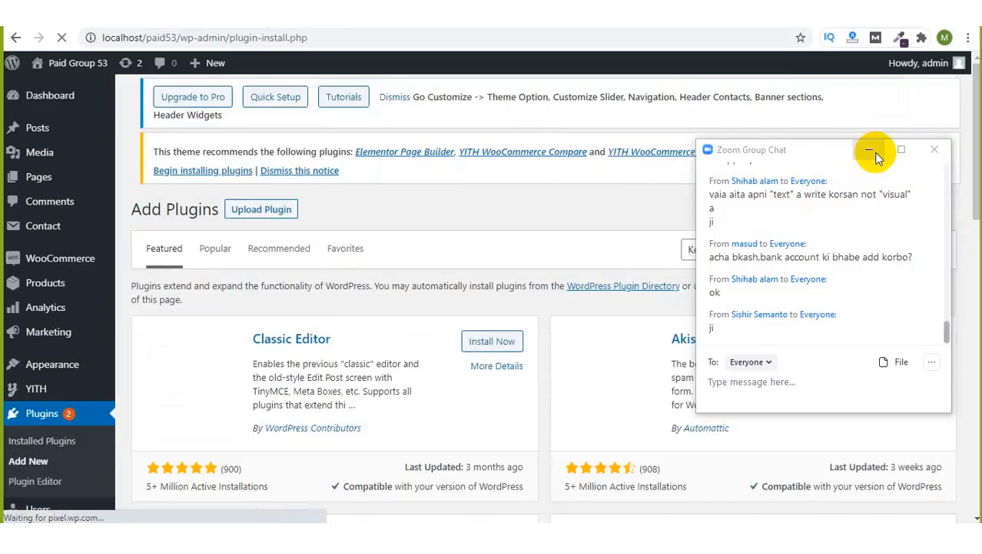
pyautogui.click(871, 150)
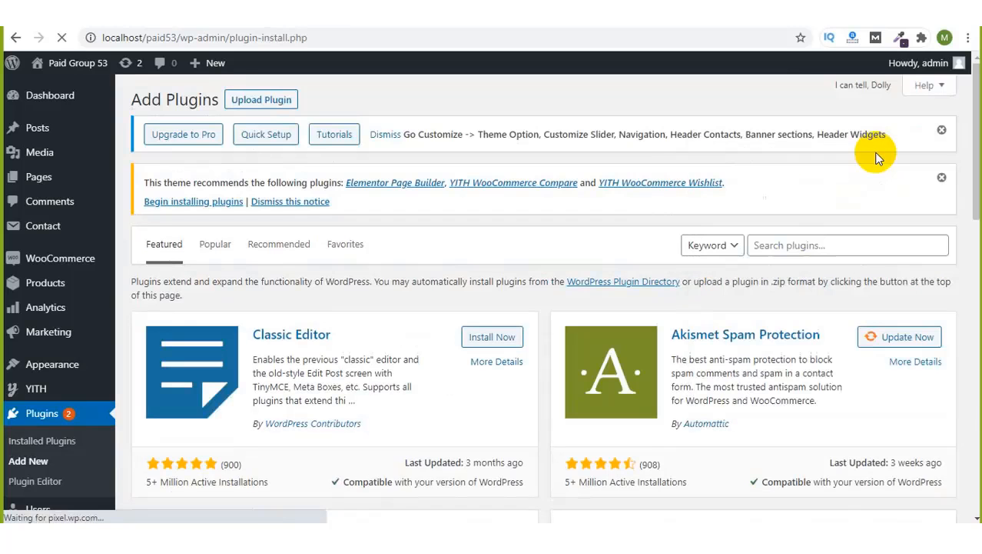
pyautogui.click(792, 240)
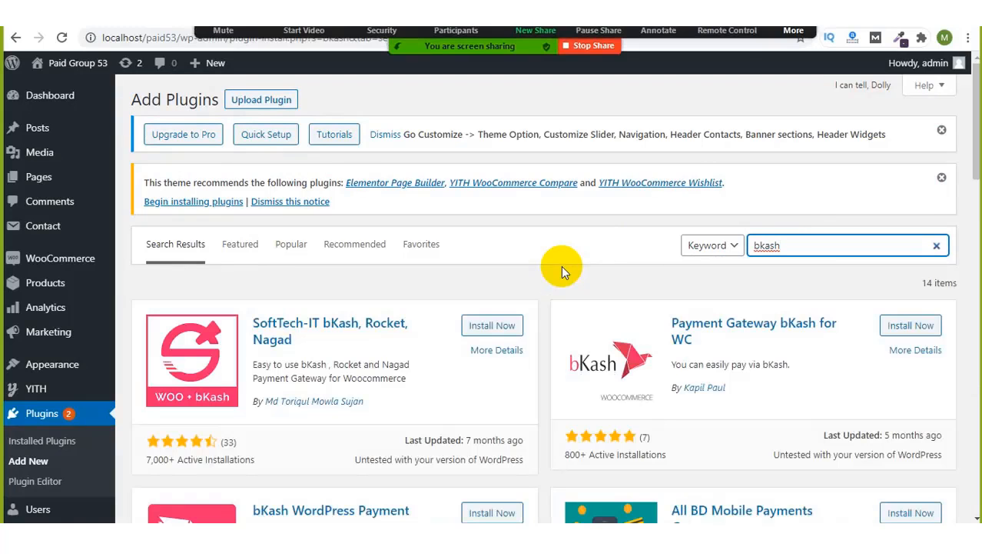
pyautogui.click(793, 31)
pyautogui.click(785, 55)
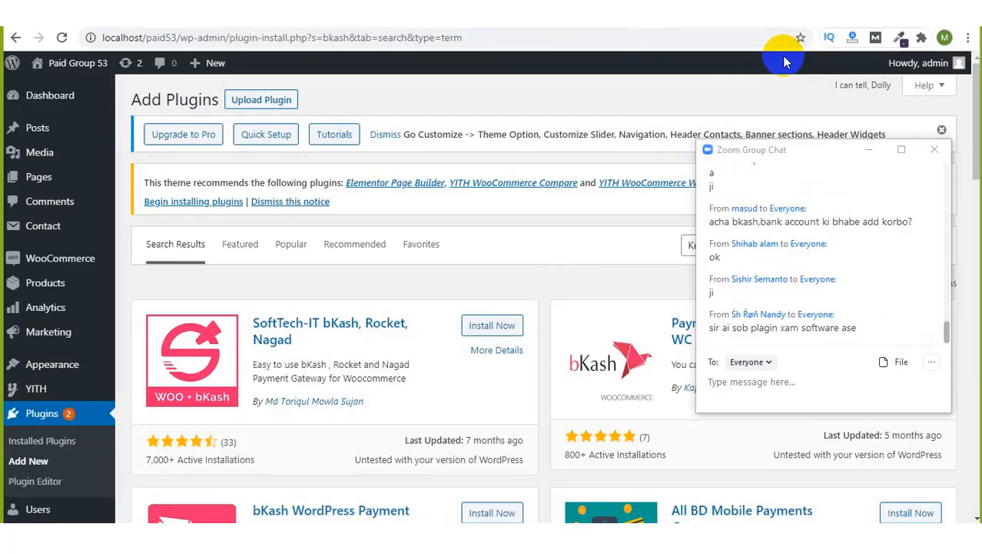
# Step: Review the 14 bkash results and highlight part of a bKash plugin's description
pyautogui.click(867, 153)
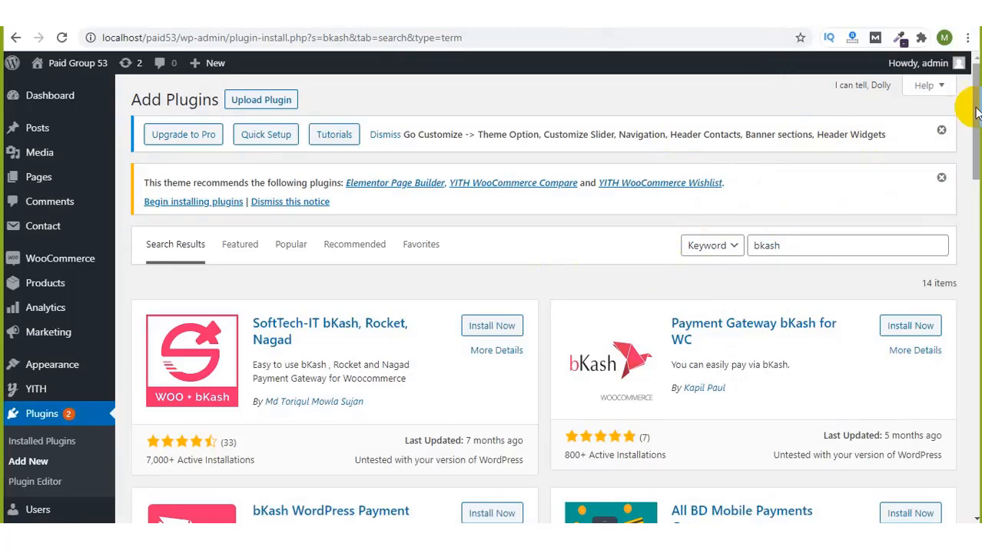
pyautogui.moveTo(978, 114); pyautogui.dragTo(979, 133)
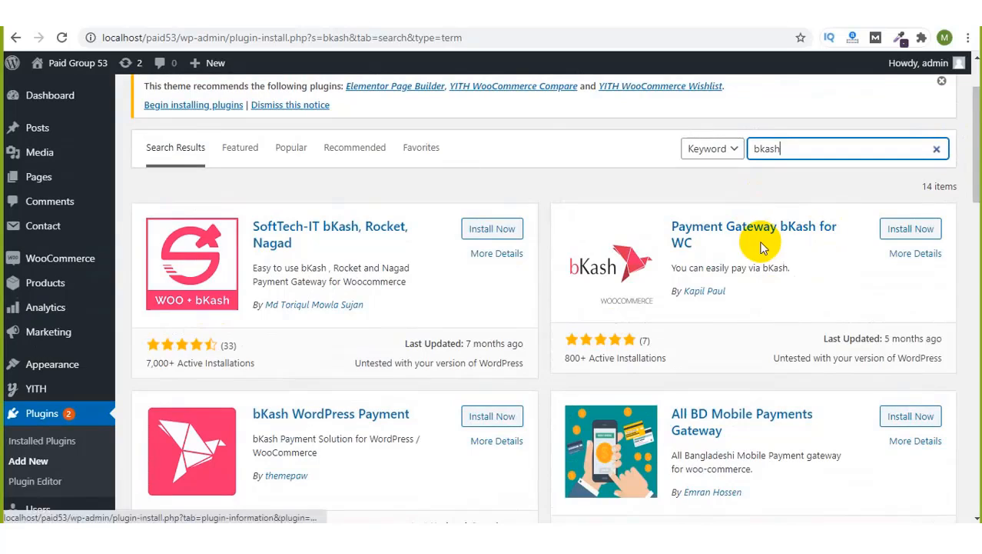
pyautogui.moveTo(684, 267); pyautogui.dragTo(782, 271)
# Step: Install the SoftTech-IT bKash, Rocket, Nagad plugin from the search results
pyautogui.click(780, 269)
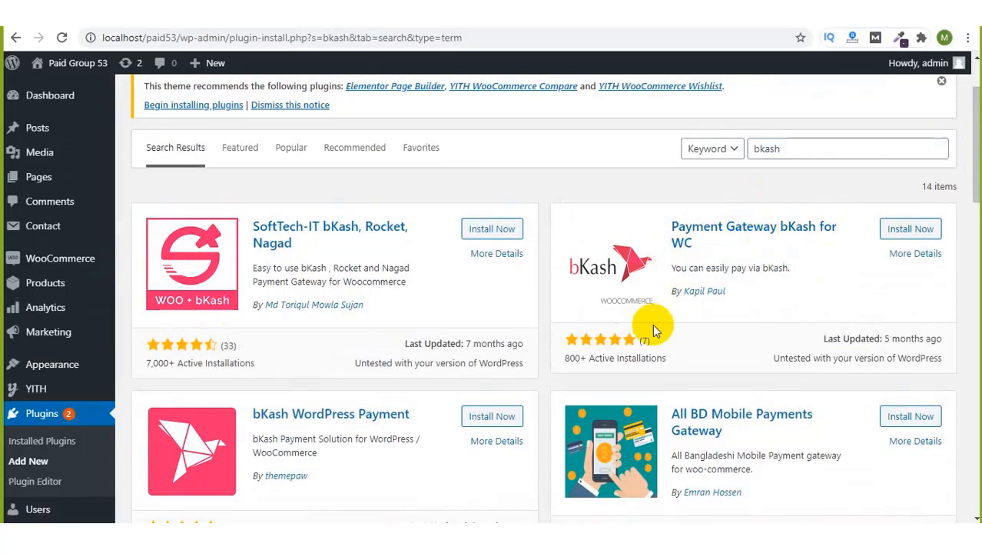
pyautogui.click(489, 230)
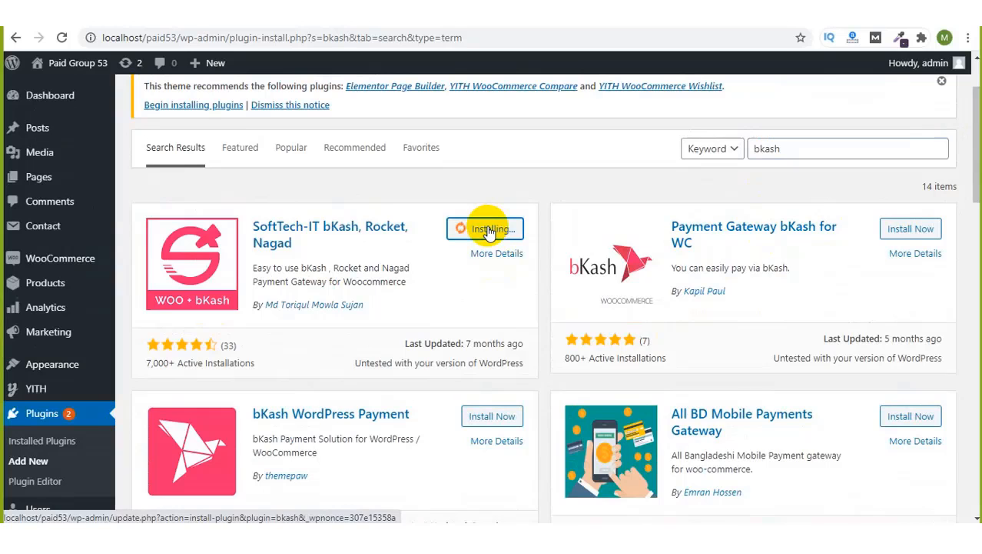
pyautogui.scroll(-4, 489, 229)
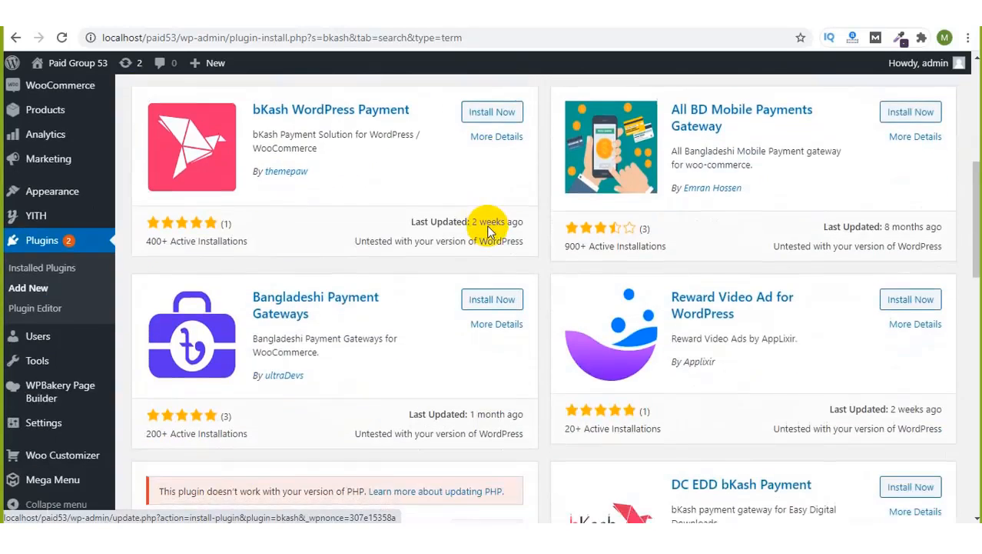
pyautogui.scroll(-2, 489, 226)
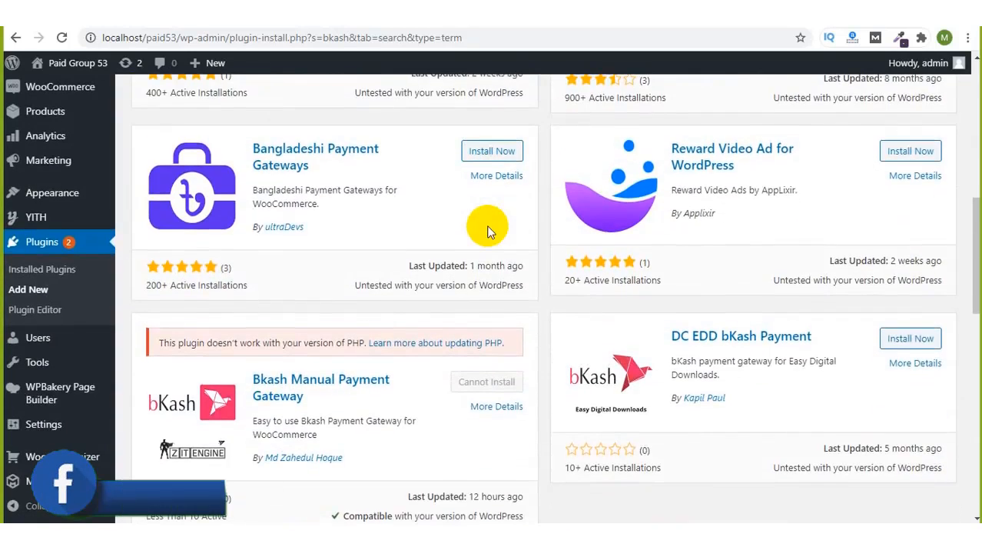
pyautogui.scroll(-2, 489, 227)
pyautogui.scroll(-2, 489, 231)
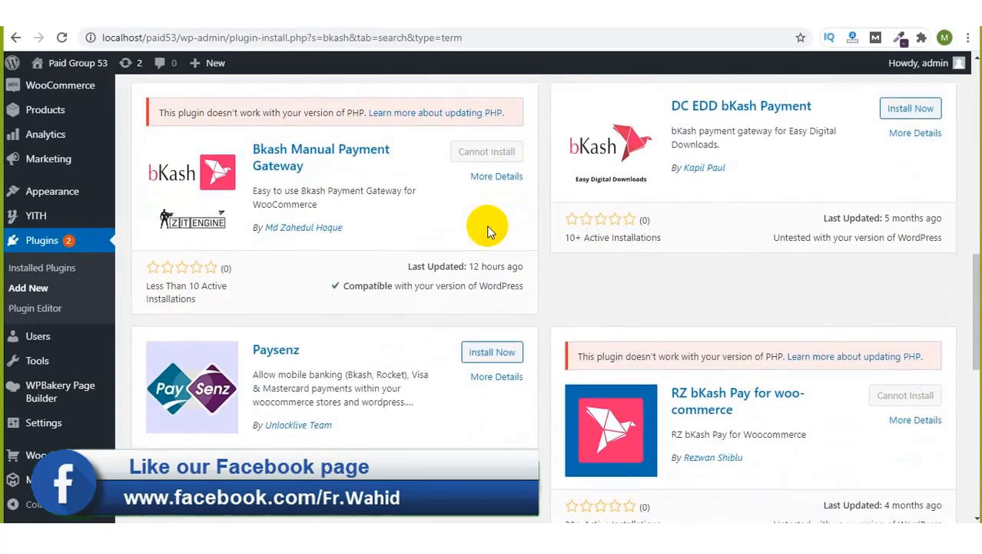
pyautogui.scroll(-1, 489, 231)
pyautogui.scroll(-2, 489, 230)
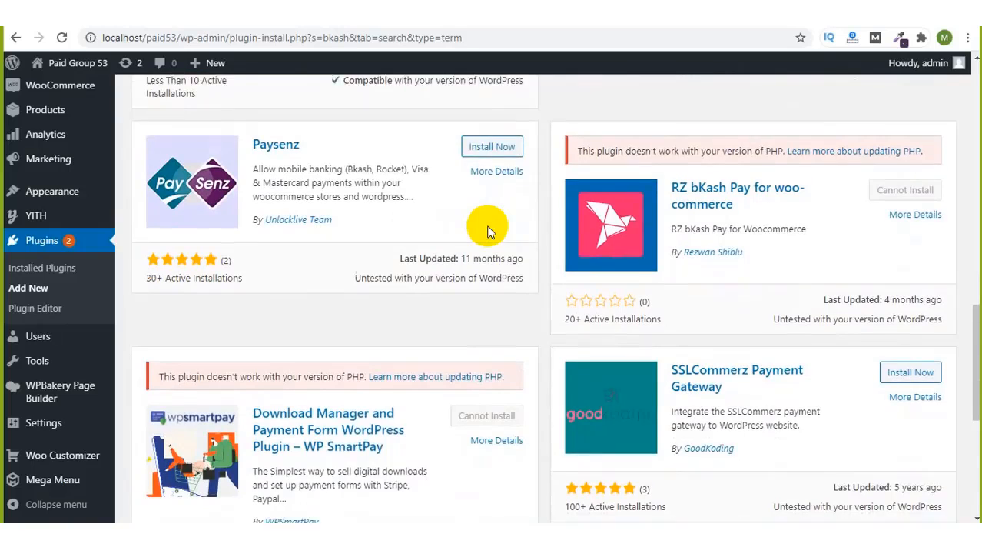
pyautogui.scroll(-2, 489, 230)
# Step: Activate the newly installed SoftTech-IT bKash, Rocket, Nagad plugin
pyautogui.scroll(1, 487, 227)
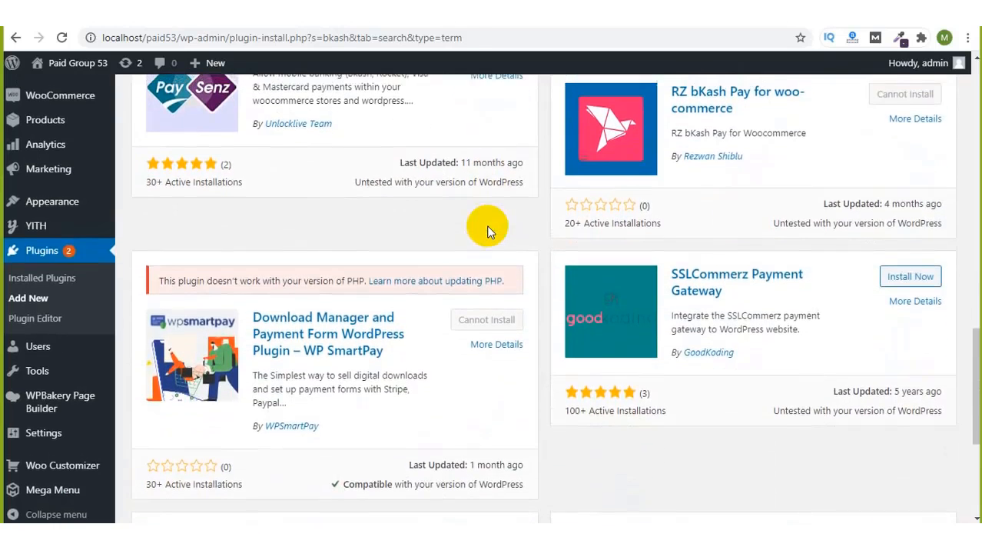
pyautogui.scroll(1, 489, 231)
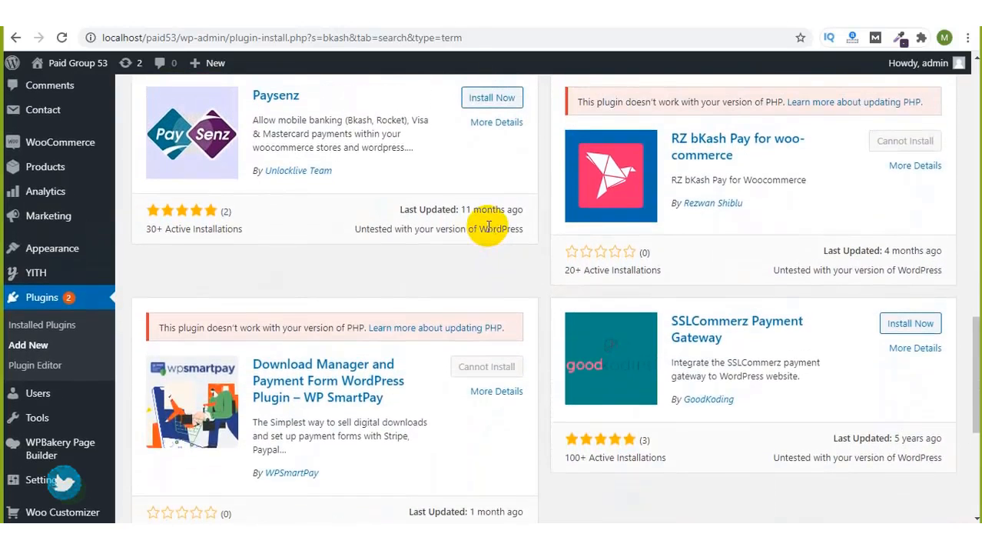
pyautogui.scroll(1, 489, 228)
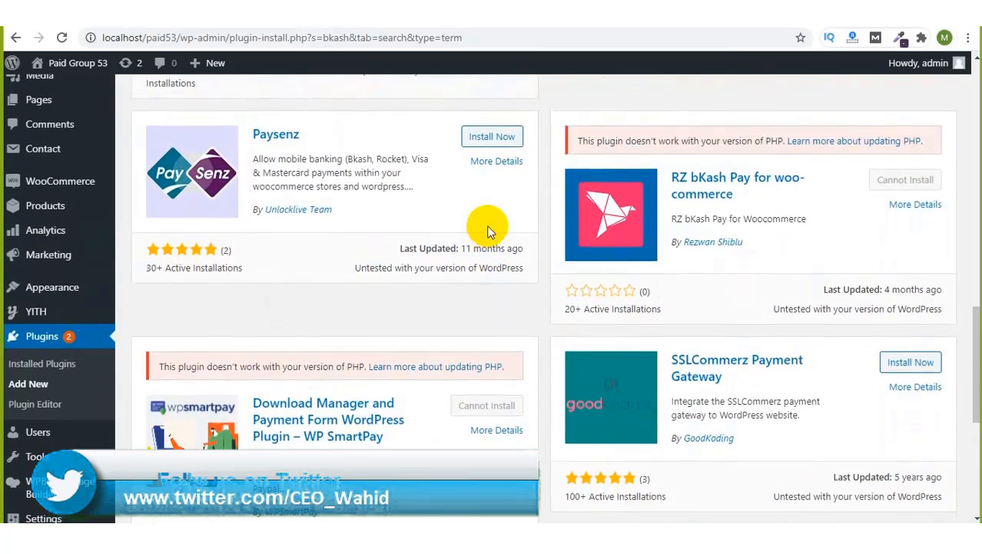
pyautogui.scroll(3, 489, 231)
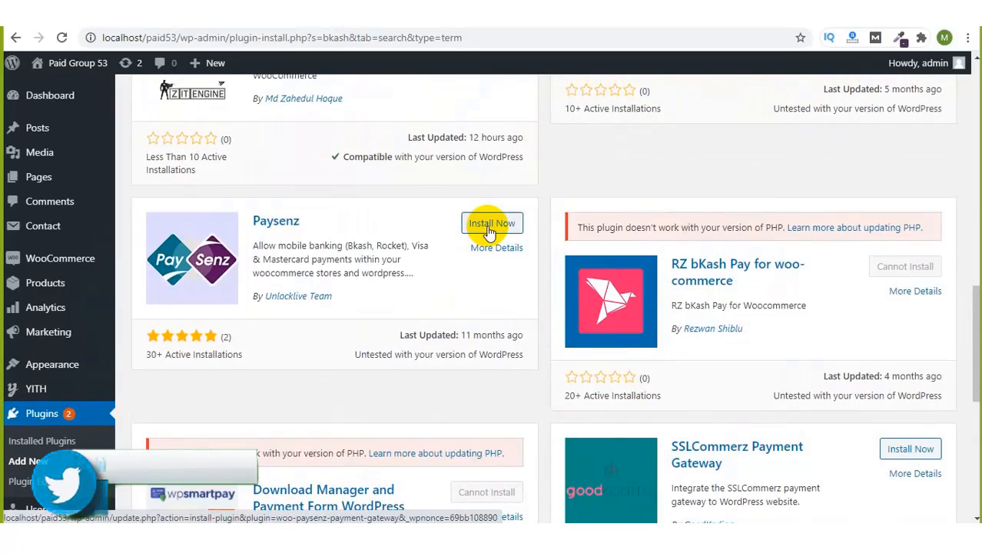
pyautogui.scroll(1, 489, 231)
pyautogui.scroll(15, 489, 232)
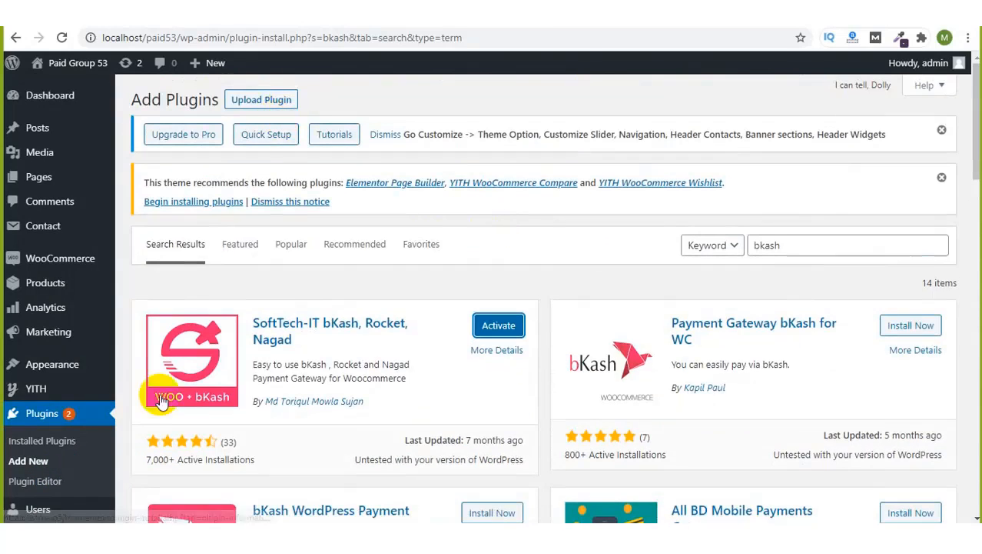
pyautogui.click(504, 329)
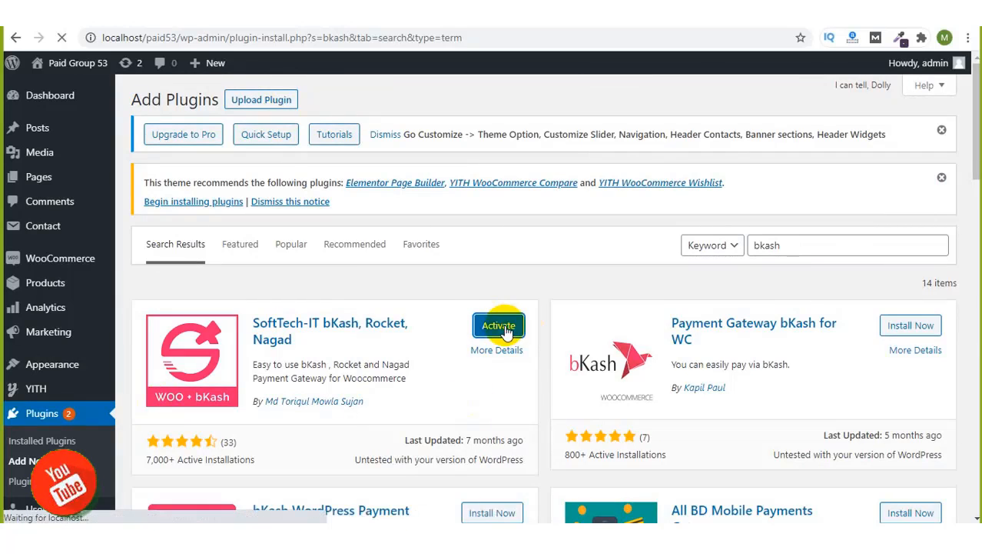
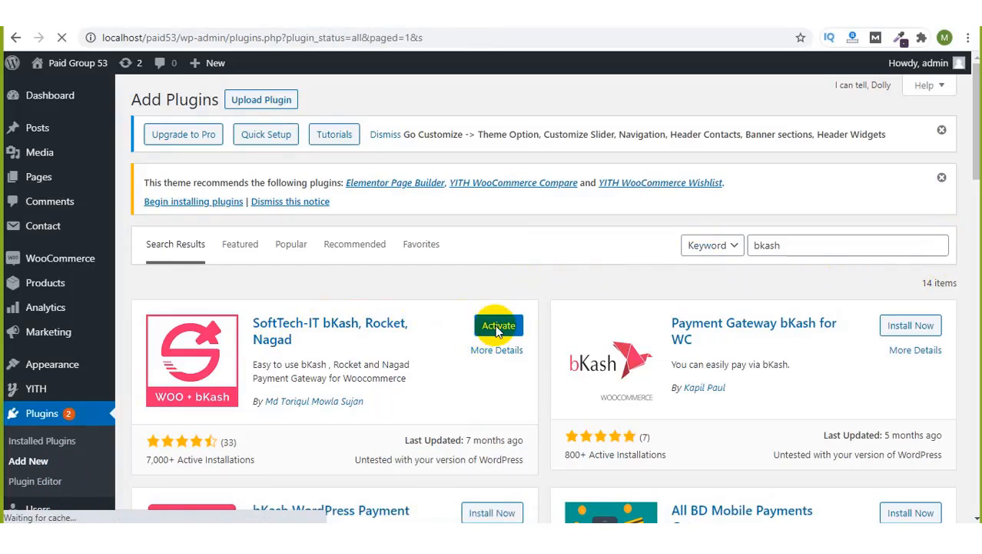
# Step: Scroll the Installed Plugins list to find the now-active SoftTech-IT bKash, Rocket, Nagad plugin
pyautogui.scroll(-3, 566, 364)
pyautogui.scroll(-1, 566, 363)
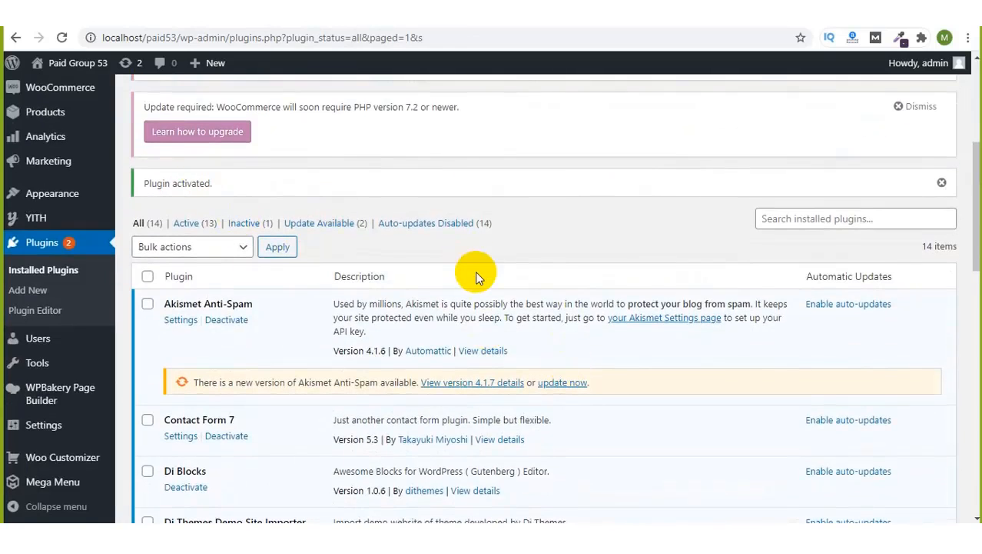
pyautogui.scroll(-3, 477, 275)
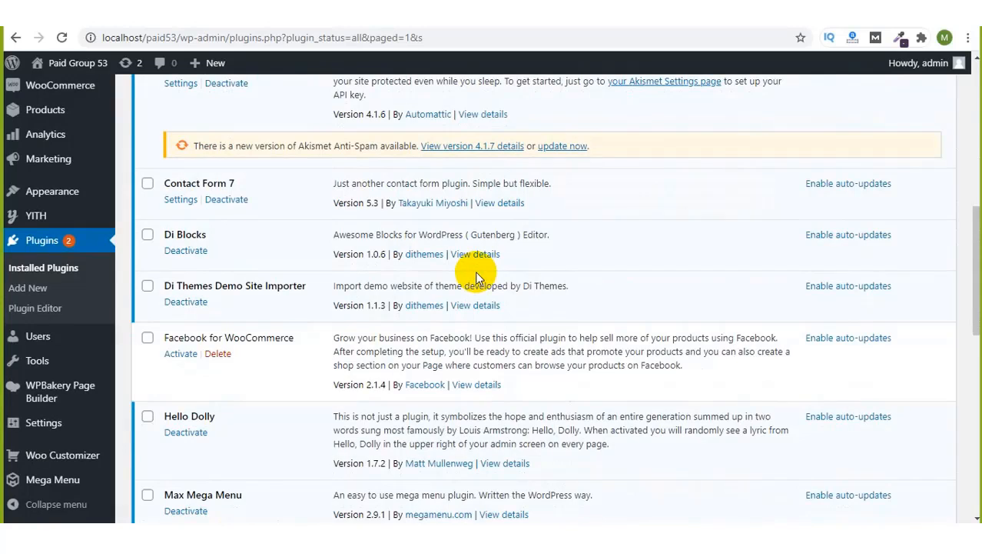
pyautogui.scroll(-3, 475, 271)
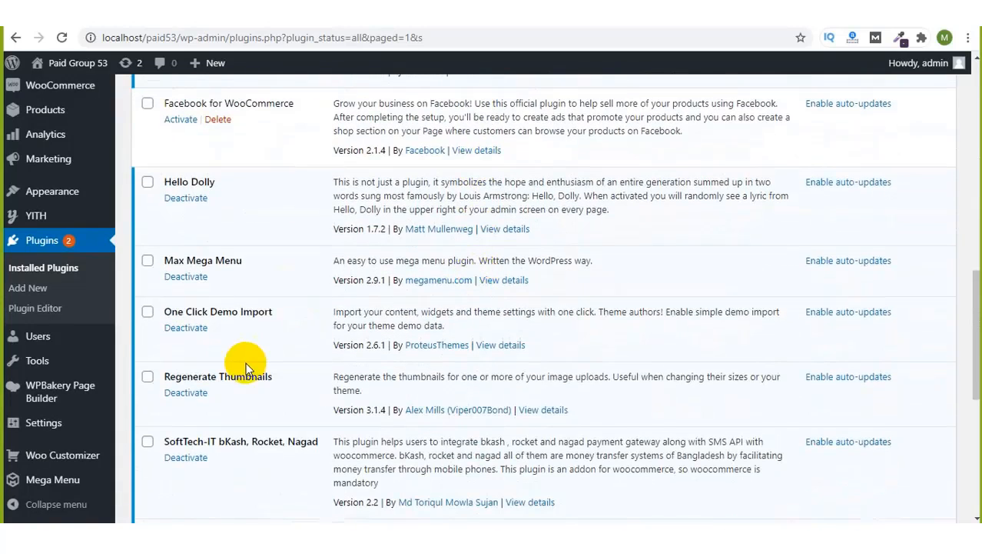
pyautogui.scroll(-1, 238, 385)
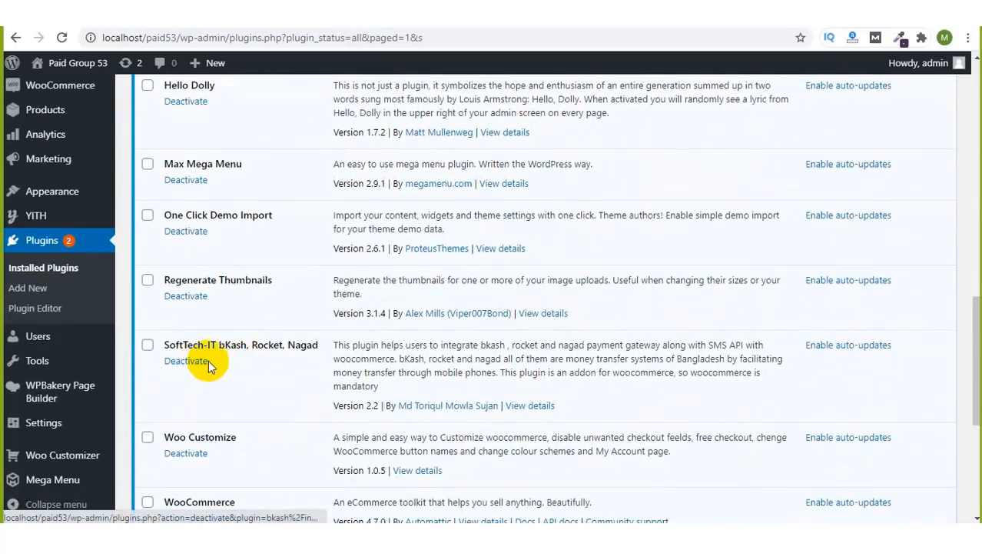
pyautogui.scroll(2, 52, 238)
# Step: Go to WooCommerce Home and browse its Inbox and Finish setup checklist
pyautogui.click(54, 244)
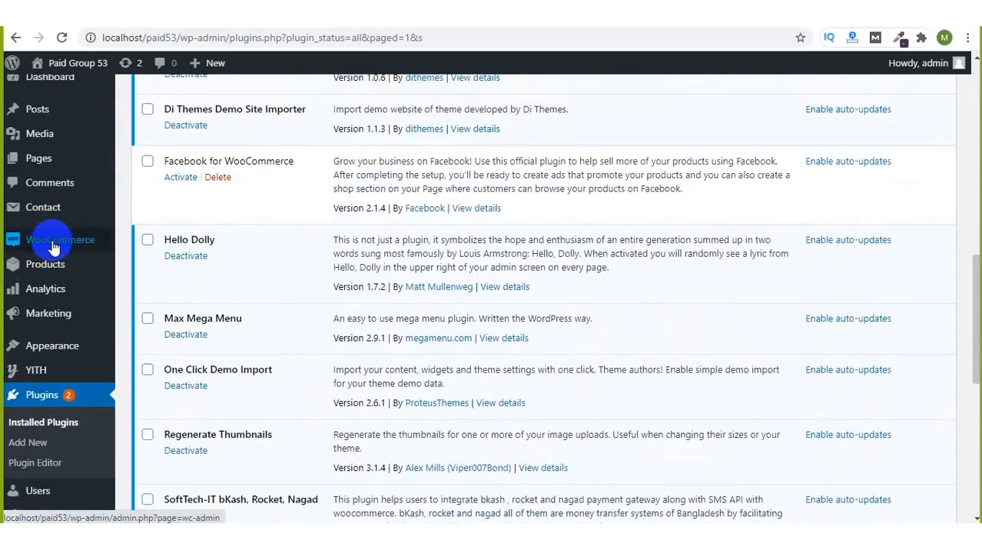
pyautogui.moveTo(54, 246)
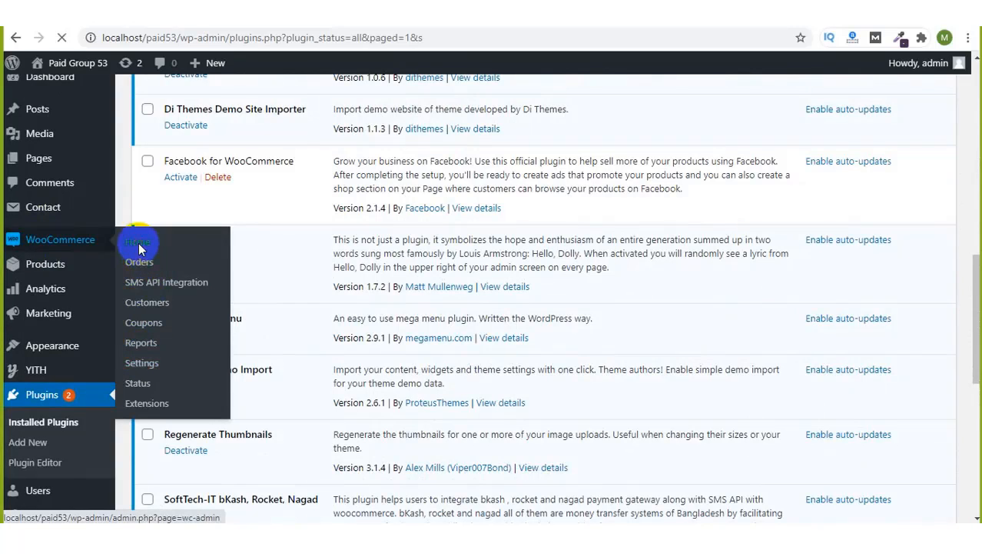
pyautogui.scroll(-10, 11, 419)
pyautogui.moveTo(9, 416)
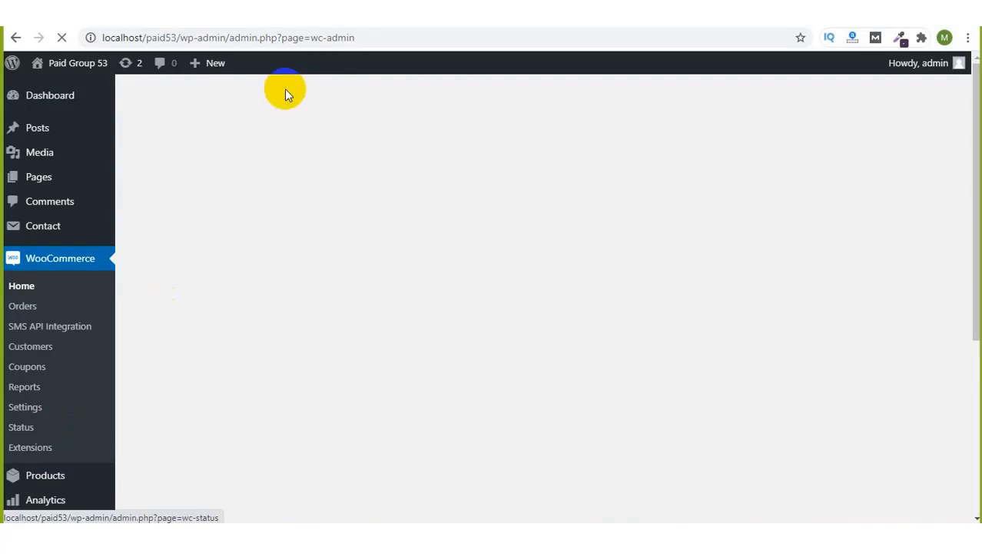
pyautogui.scroll(-4, 23, 495)
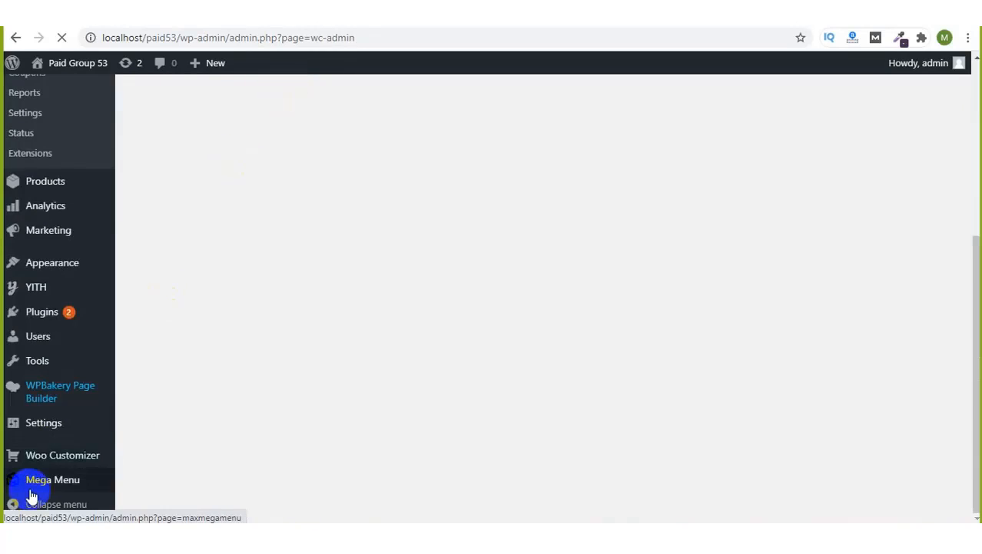
pyautogui.scroll(-5, 96, 476)
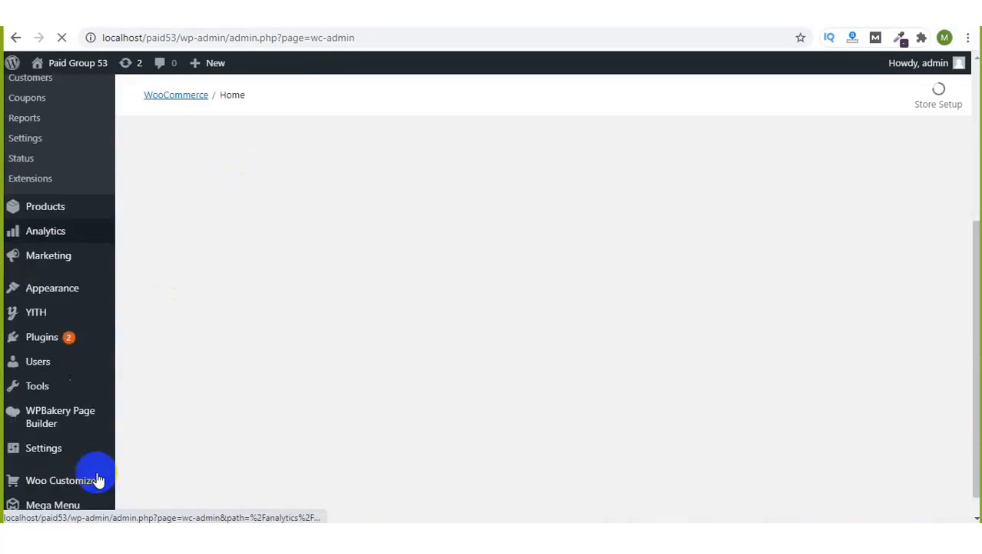
pyautogui.moveTo(71, 428)
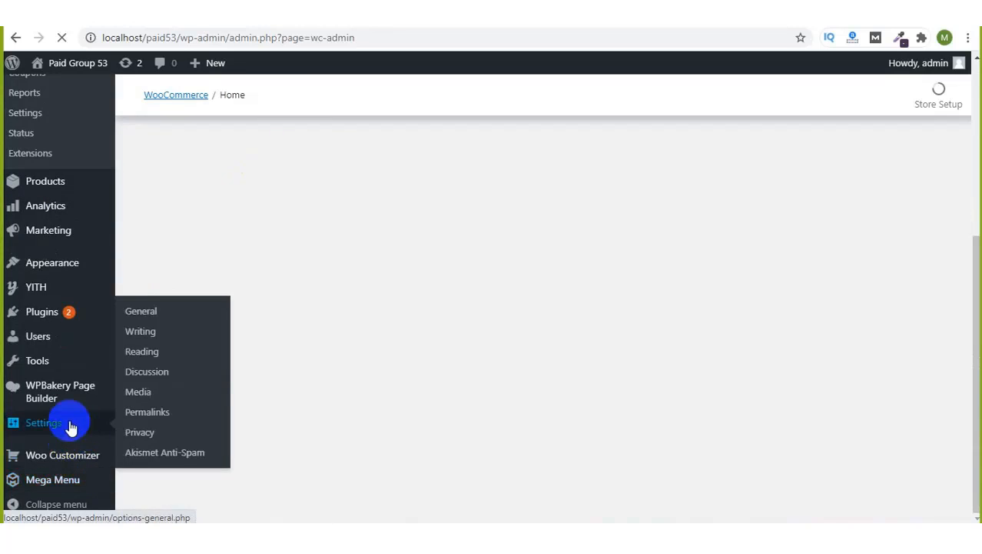
pyautogui.moveTo(66, 366)
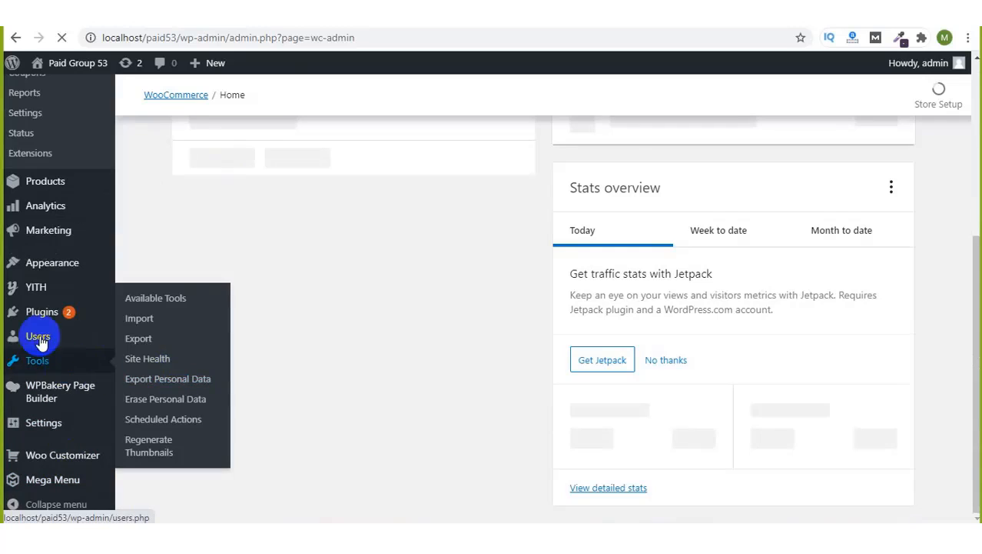
pyautogui.moveTo(44, 313)
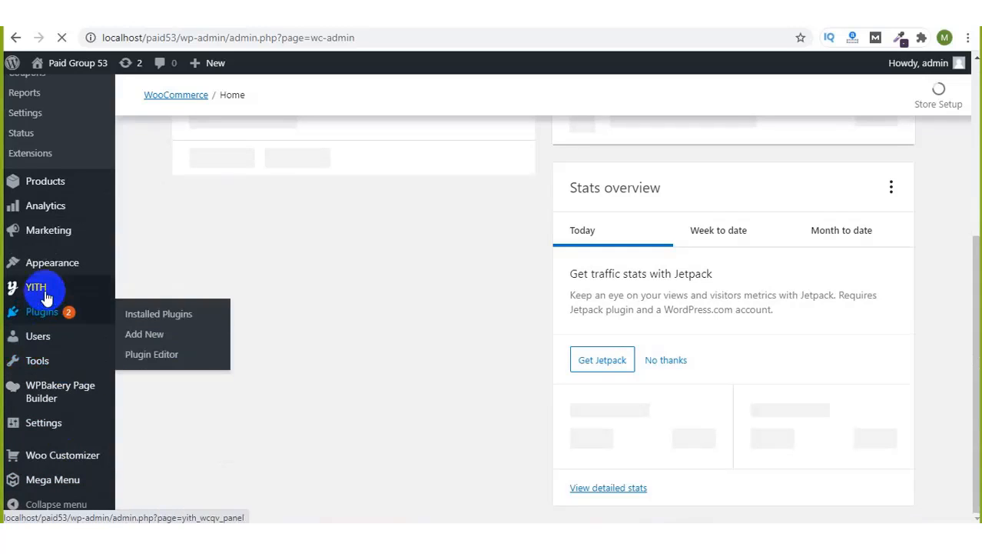
pyautogui.moveTo(48, 281)
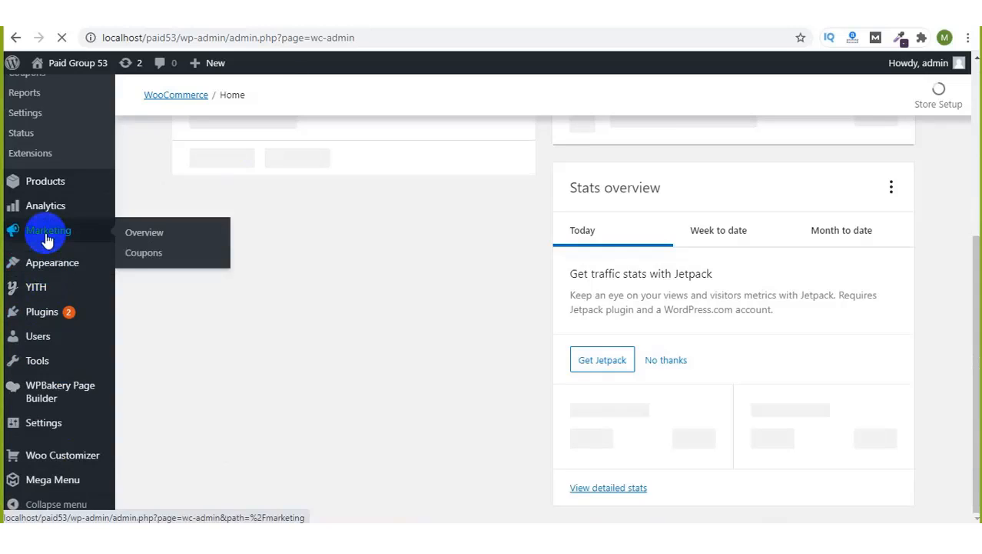
pyautogui.moveTo(58, 206)
pyautogui.scroll(4, 465, 303)
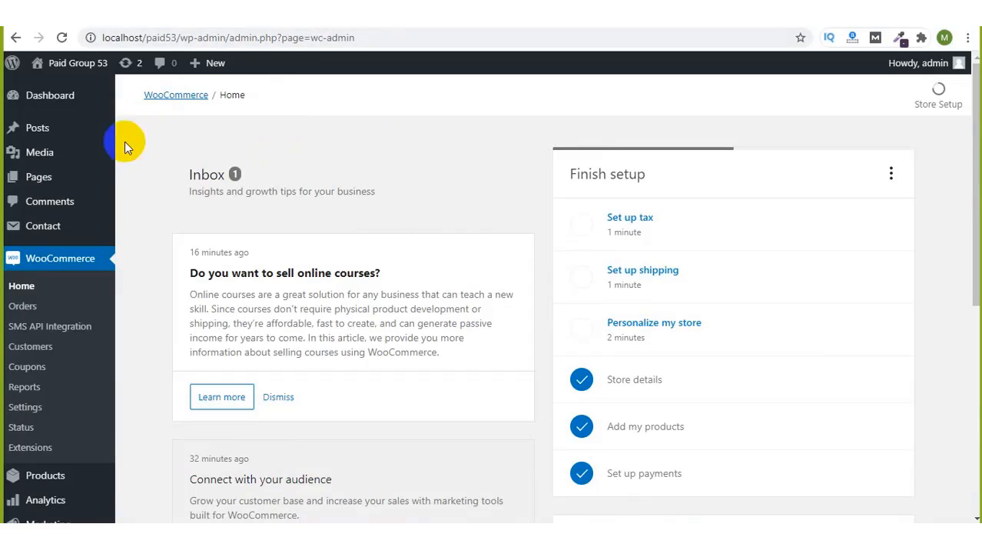
# Step: View the store's empty WooCommerce Orders list
pyautogui.click(31, 309)
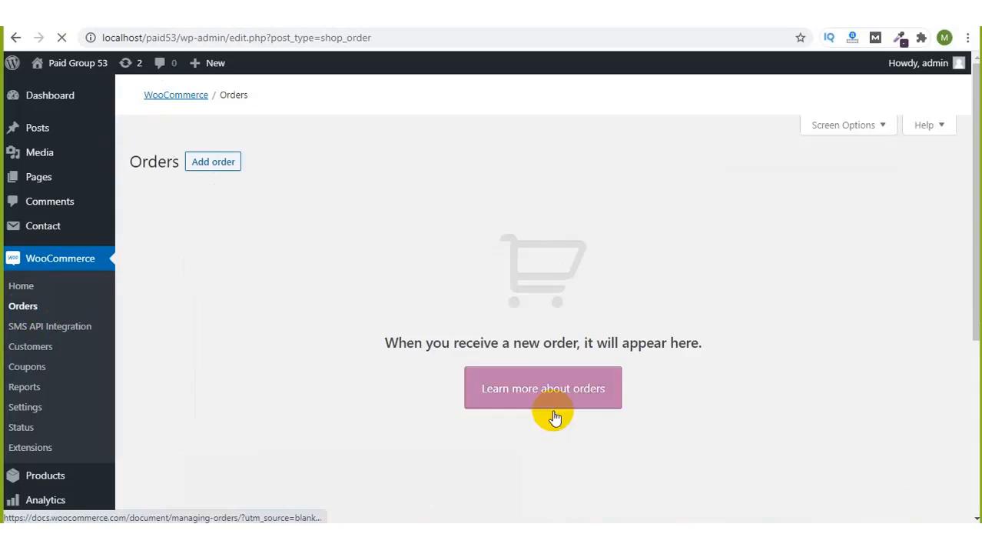
pyautogui.scroll(-2, 564, 417)
pyautogui.scroll(2, 566, 421)
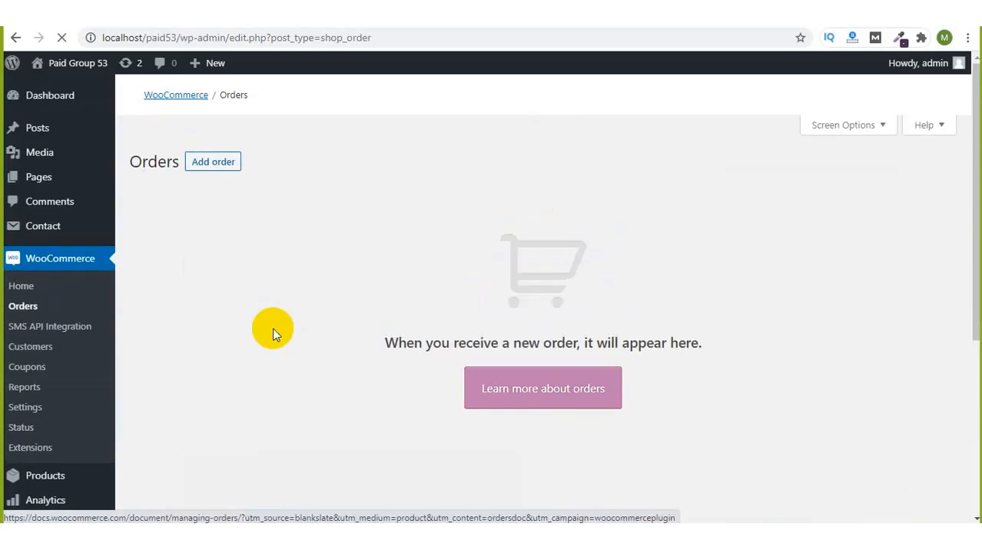
pyautogui.scroll(-4, 276, 334)
pyautogui.scroll(4, 276, 334)
# Step: Look over the SMS API Integration page, then go to WooCommerce General settings
pyautogui.click(40, 326)
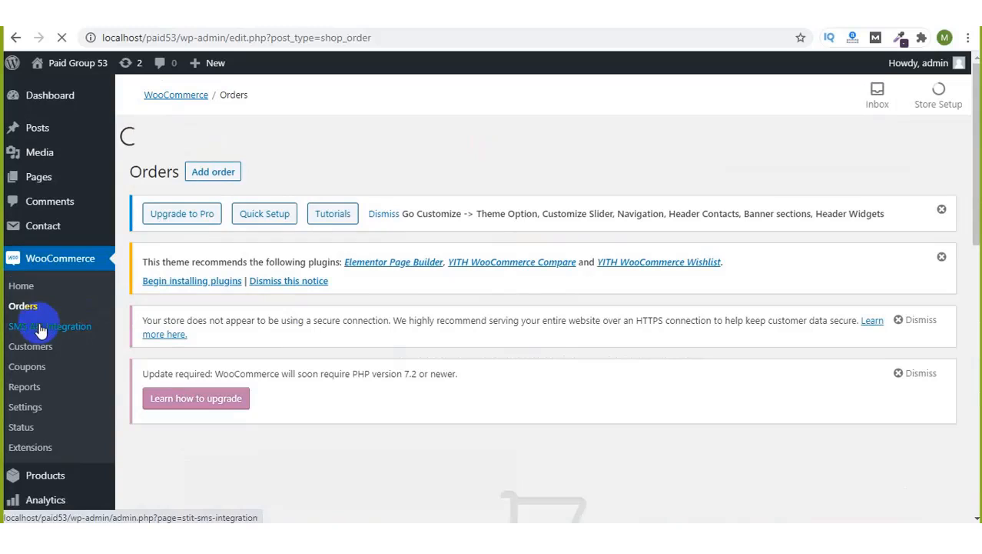
pyautogui.scroll(-7, 410, 319)
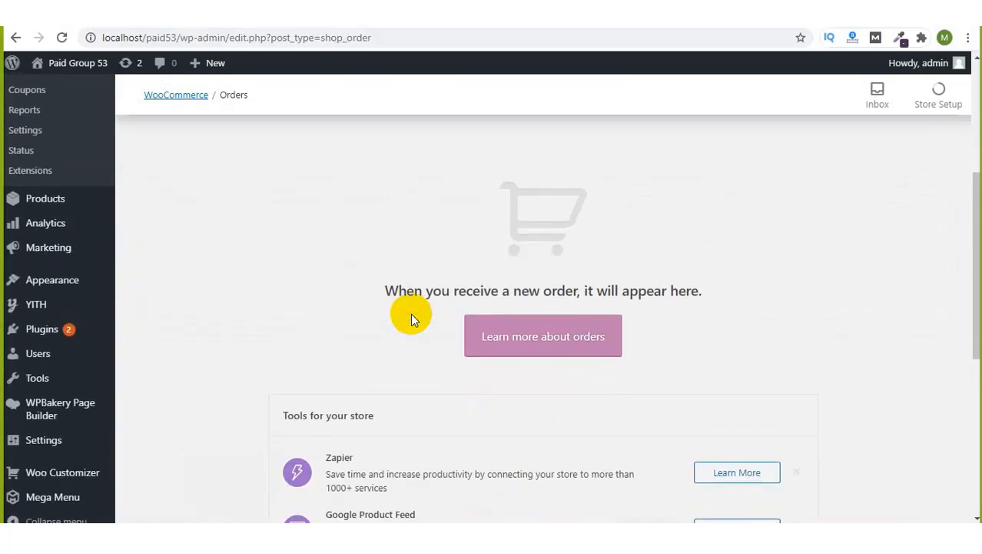
pyautogui.scroll(7, 411, 316)
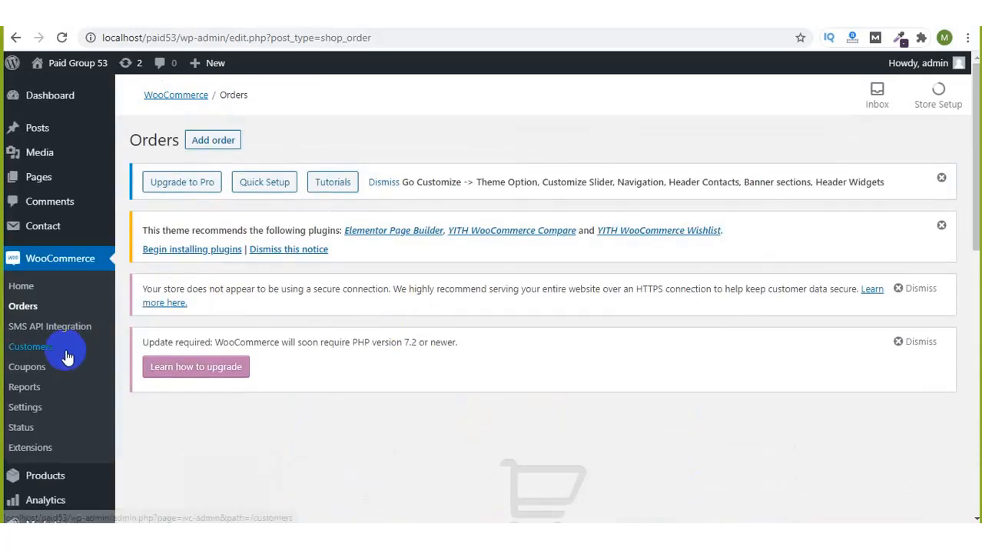
pyautogui.click(46, 331)
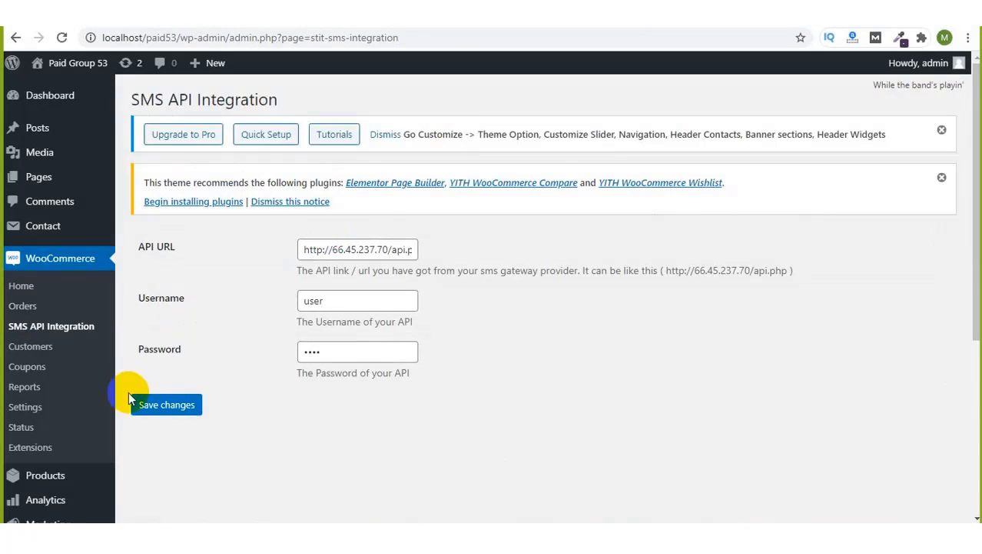
pyautogui.scroll(-2, 128, 391)
pyautogui.scroll(-2, 128, 392)
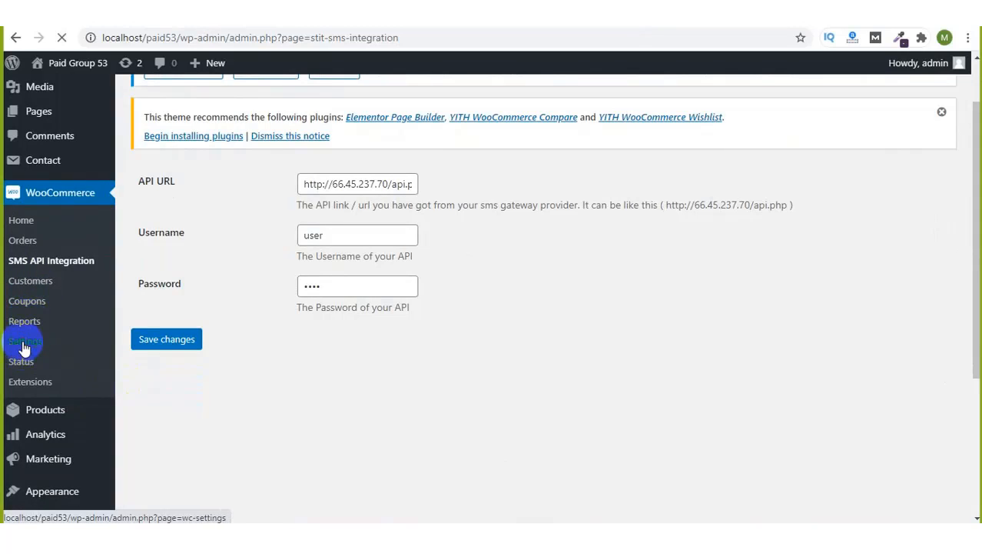
pyautogui.click(24, 348)
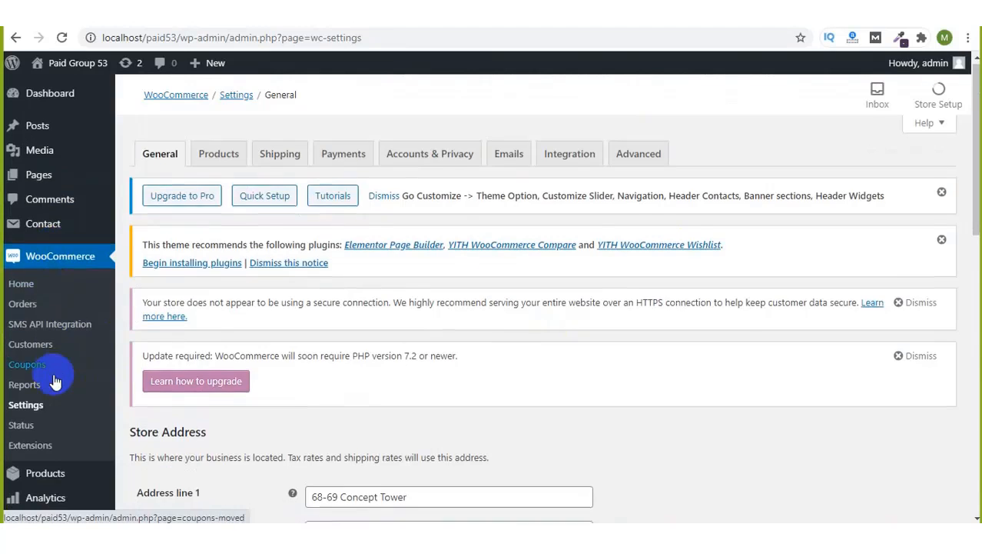
# Step: On the Payments tab, switch on Cash on delivery next to bKash, Rocket and Nagad
pyautogui.scroll(-2, 52, 377)
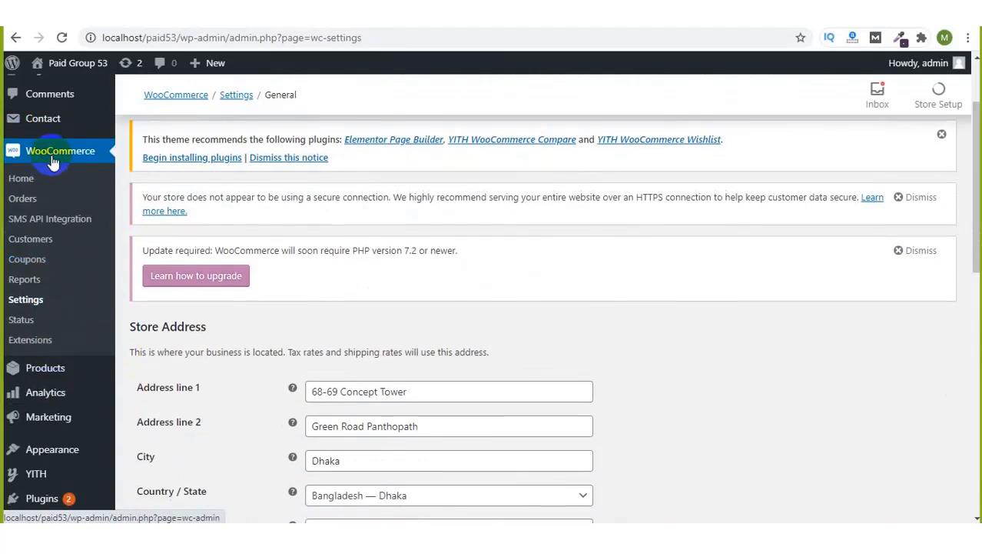
pyautogui.scroll(2, 346, 231)
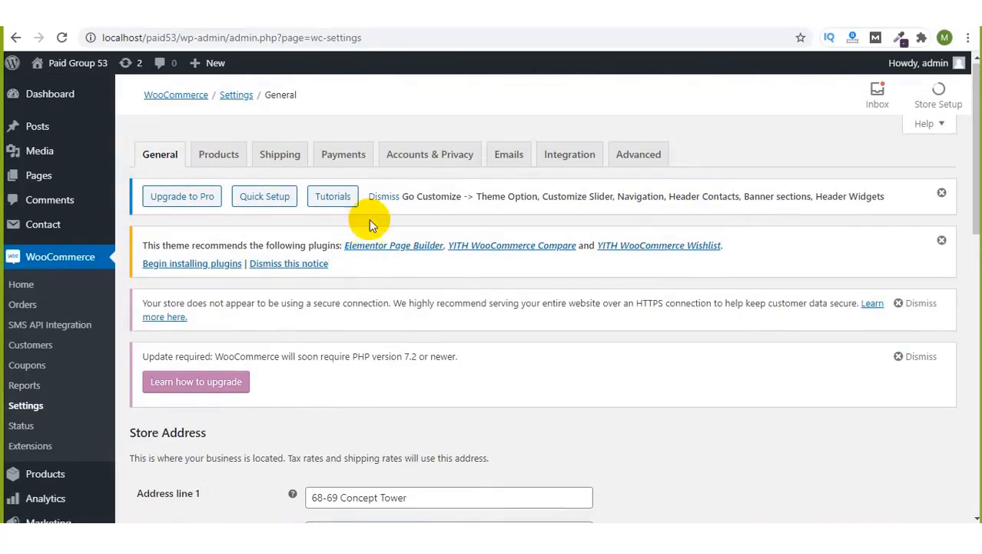
pyautogui.click(350, 159)
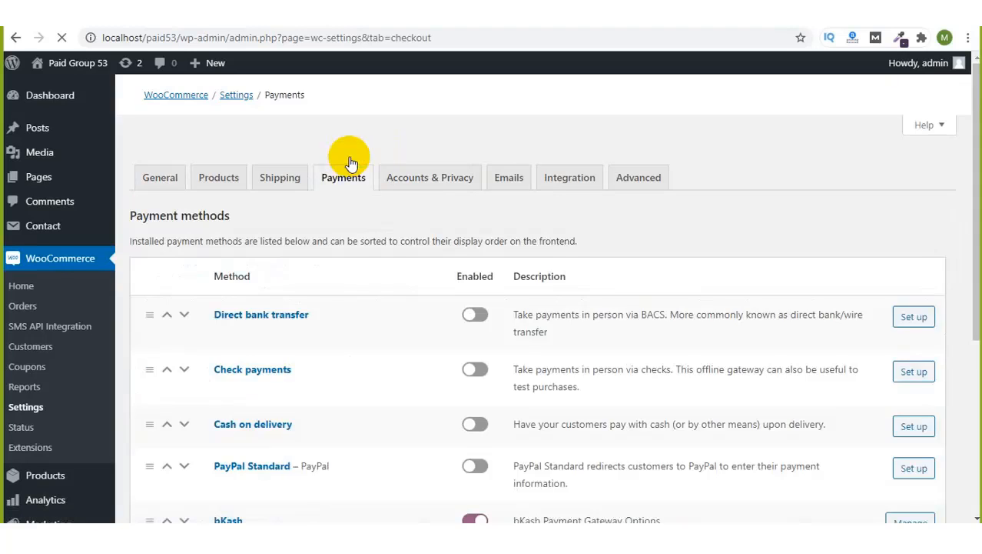
pyautogui.scroll(-1, 352, 292)
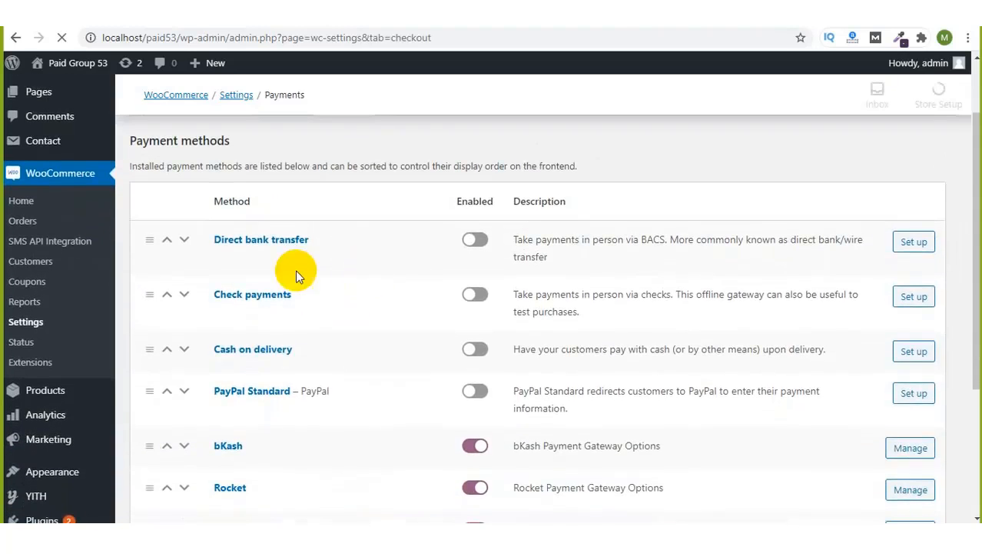
pyautogui.scroll(-3, 369, 383)
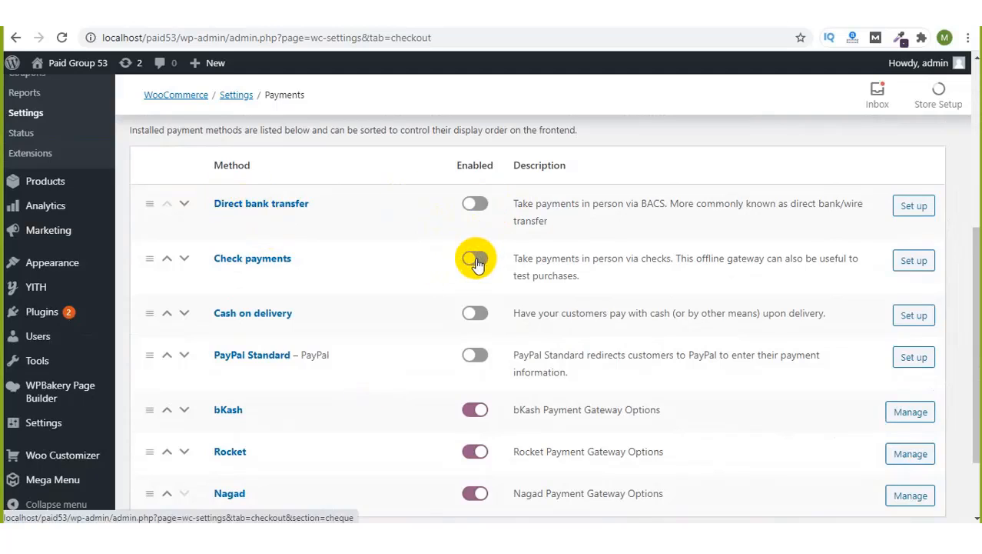
pyautogui.click(473, 314)
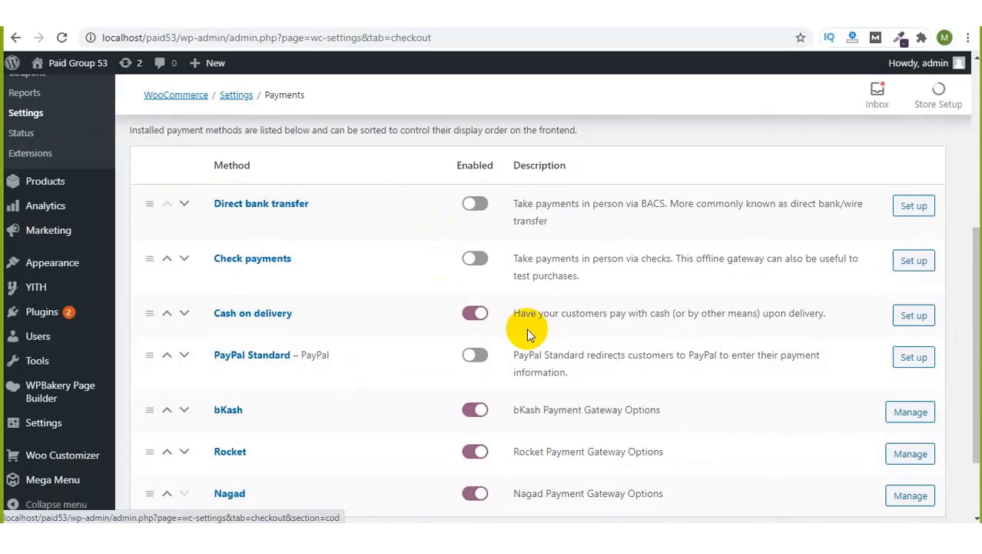
pyautogui.scroll(-2, 526, 328)
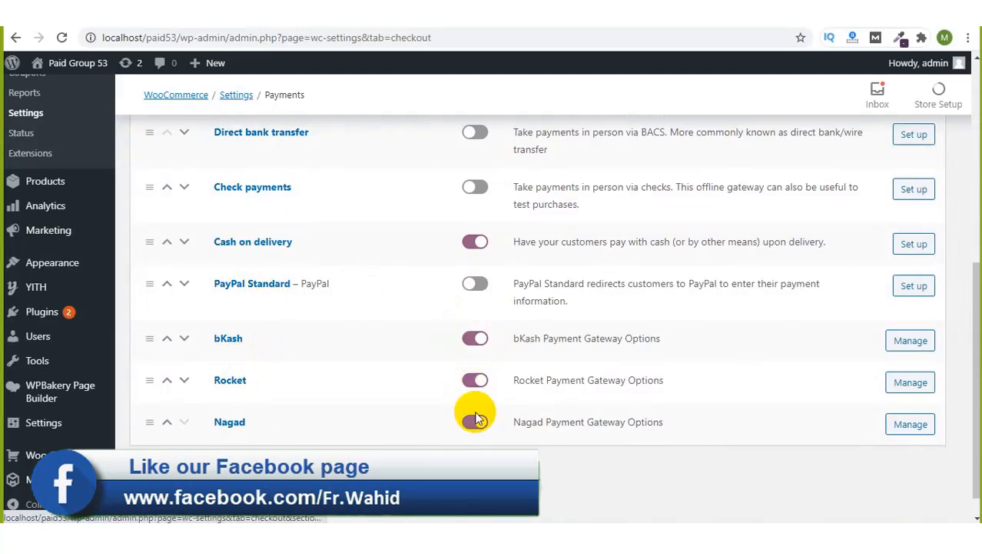
pyautogui.scroll(1, 796, 381)
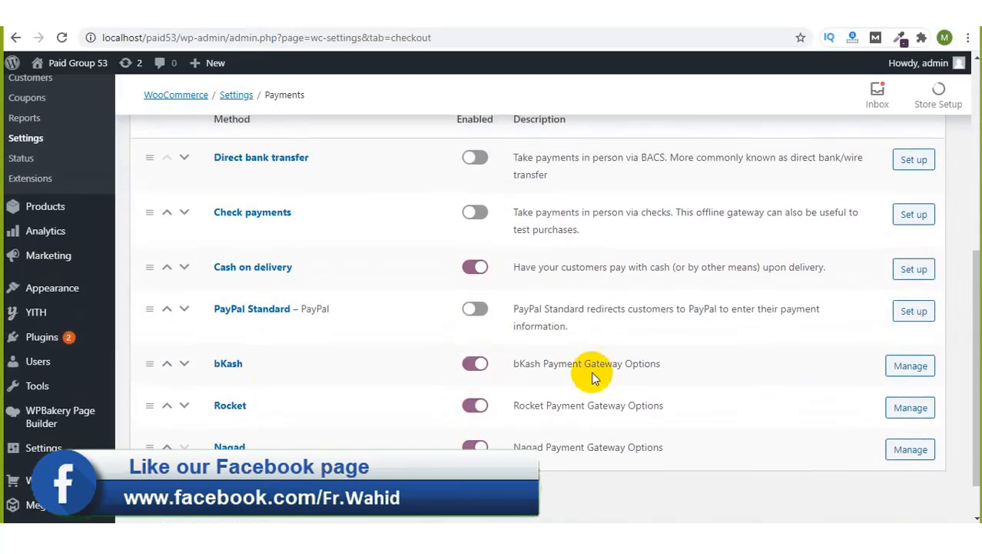
# Step: Open the bKash gateway settings and keep the account type as Agent
pyautogui.click(907, 368)
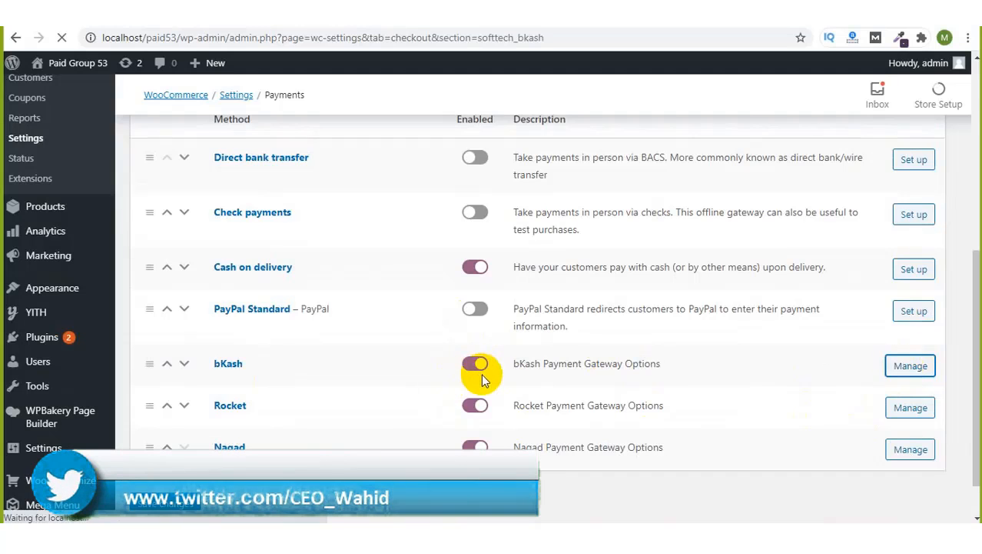
pyautogui.scroll(-1, 483, 373)
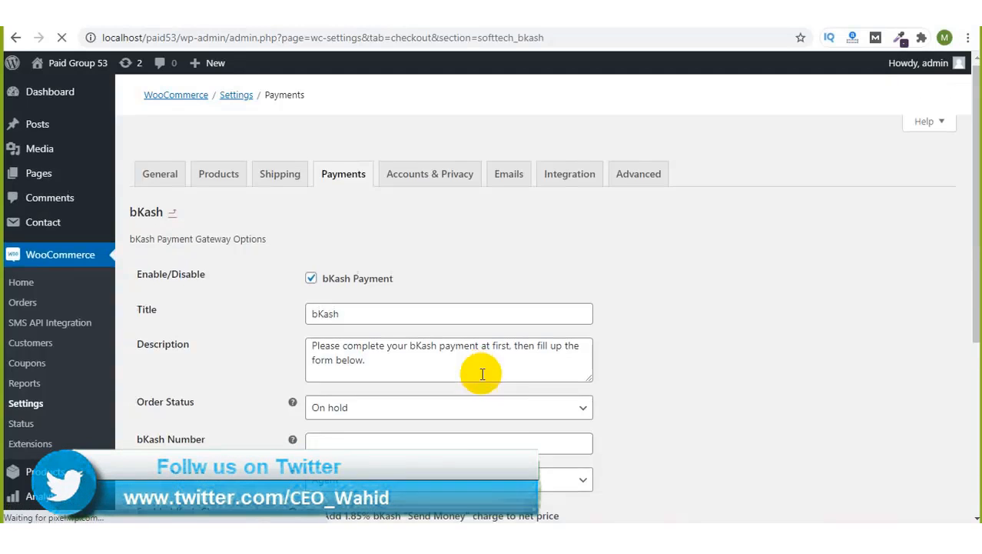
pyautogui.click(345, 277)
pyautogui.scroll(-1, 362, 413)
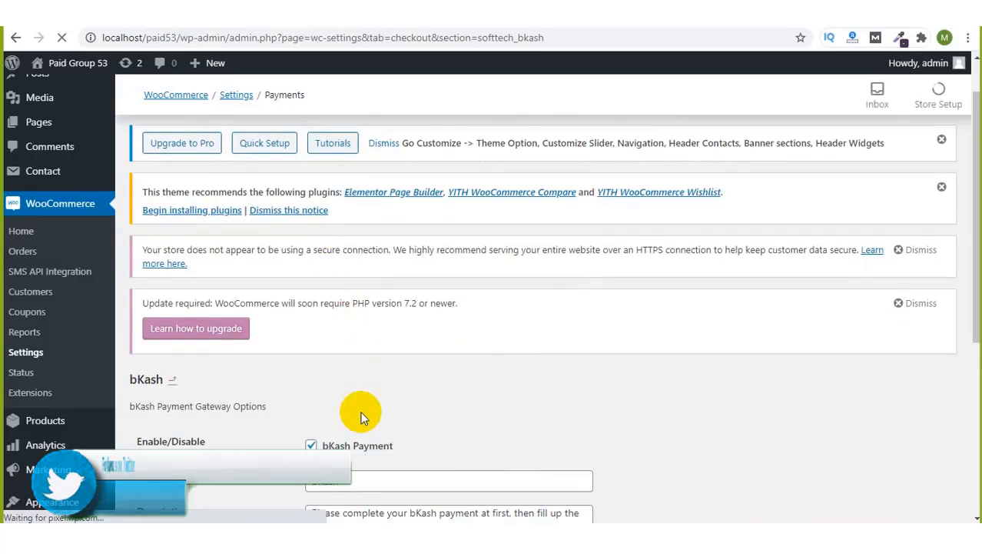
pyautogui.scroll(-3, 362, 412)
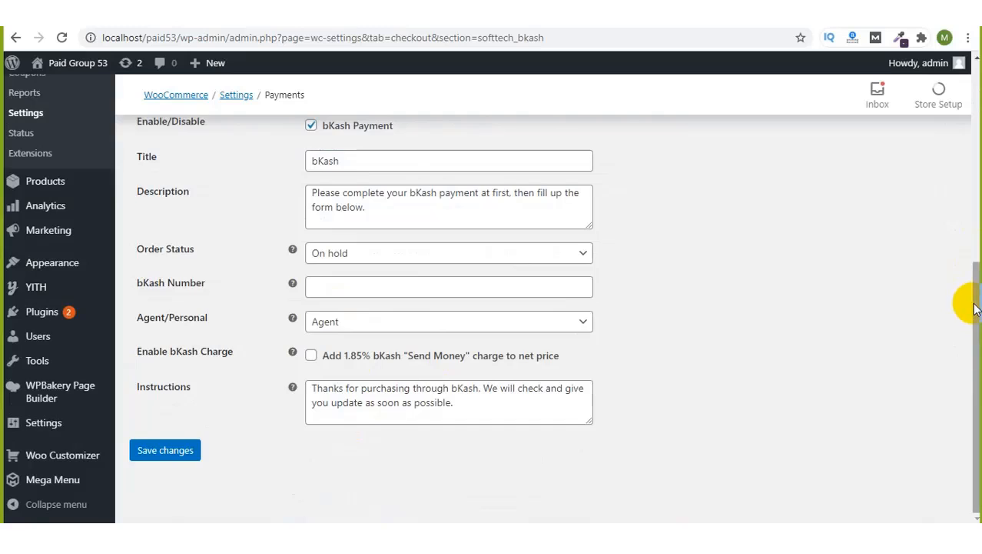
pyautogui.moveTo(975, 301); pyautogui.dragTo(977, 283)
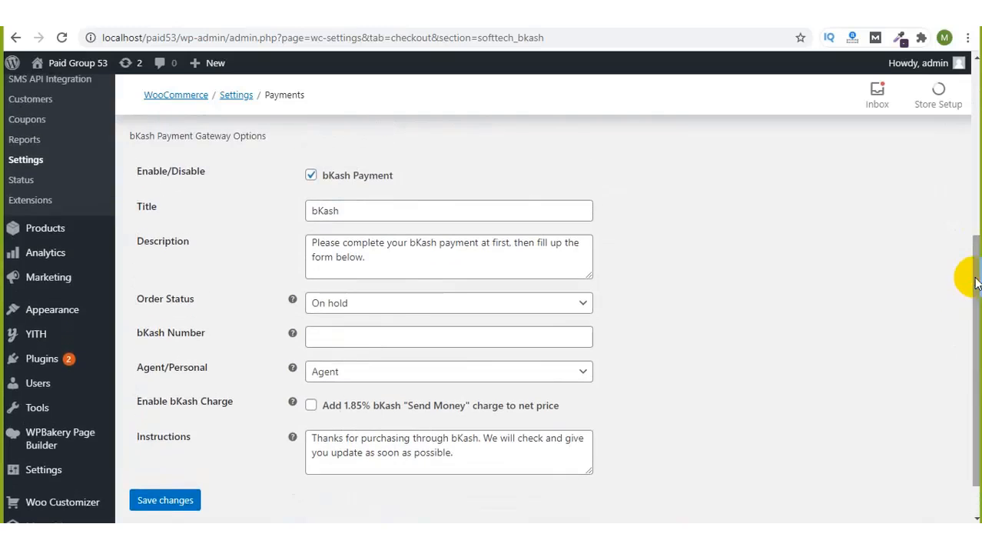
pyautogui.click(576, 371)
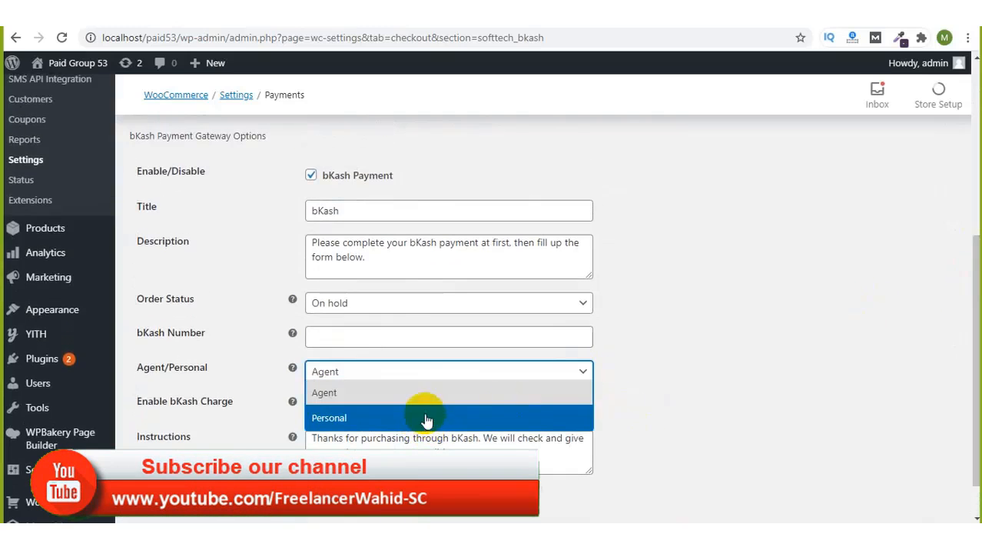
pyautogui.click(721, 339)
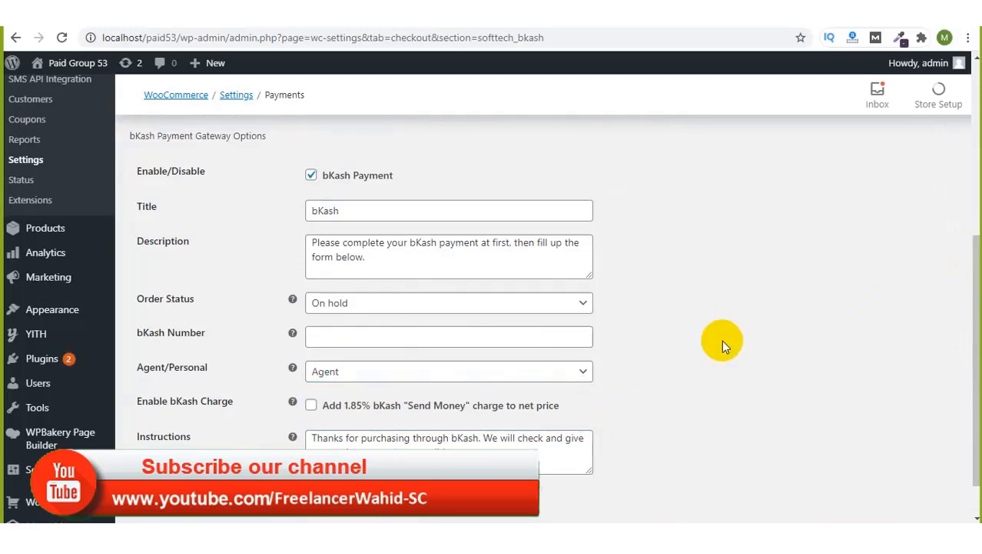
# Step: Enter the bKash number, enable the 1.85% Send Money charge, and save
pyautogui.click(494, 342)
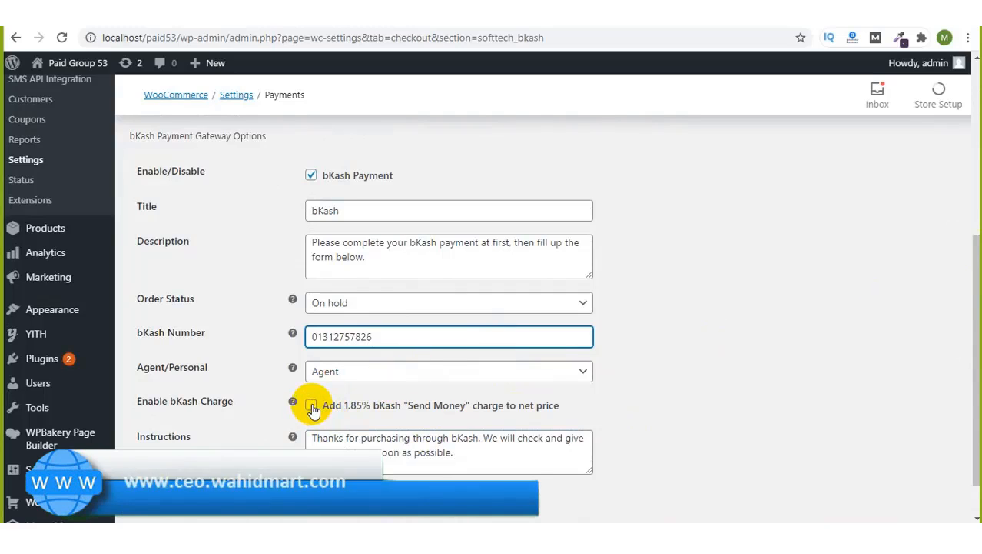
pyautogui.click(498, 412)
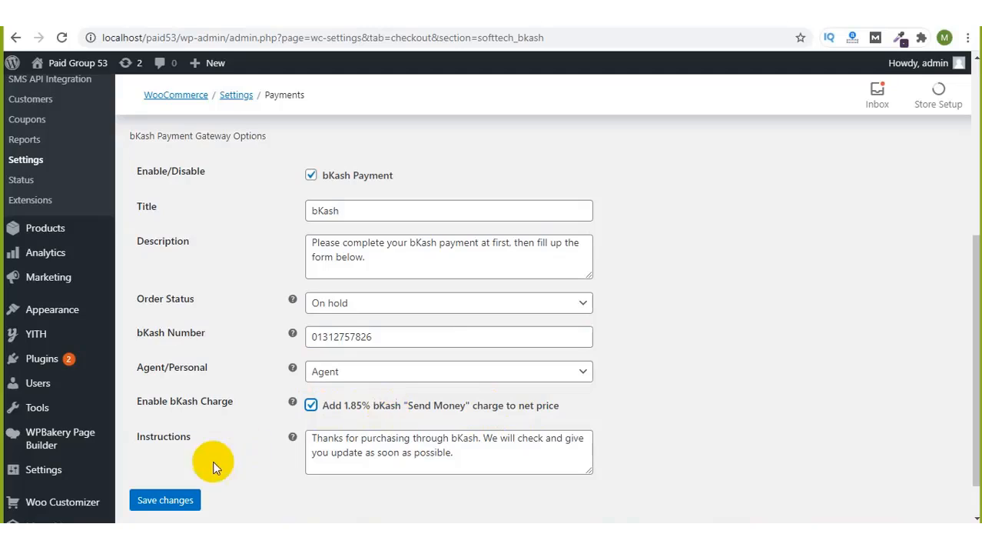
pyautogui.click(160, 501)
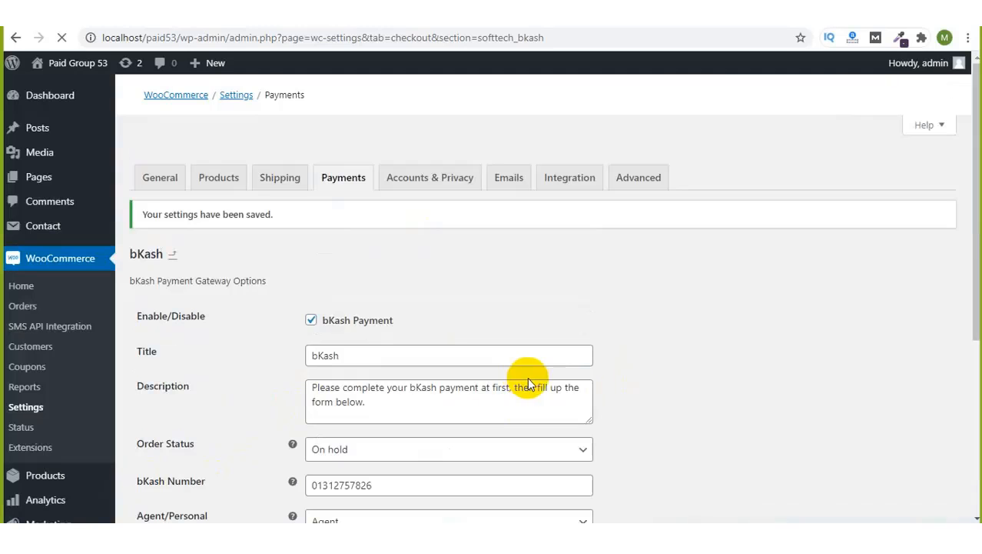
# Step: Reload the store checkout, which now shows no available payment methods
pyautogui.scroll(-4, 656, 417)
pyautogui.scroll(3, 561, 184)
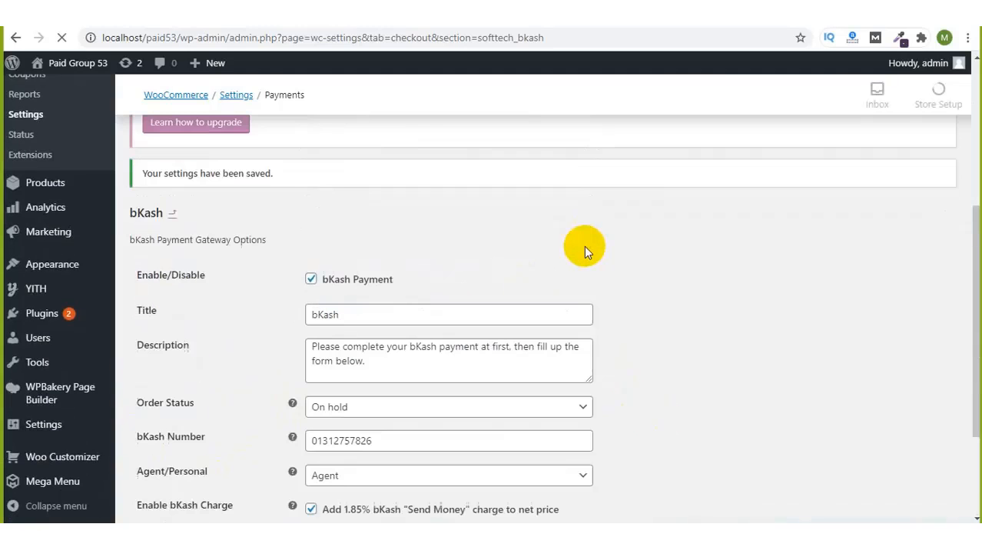
pyautogui.scroll(4, 626, 306)
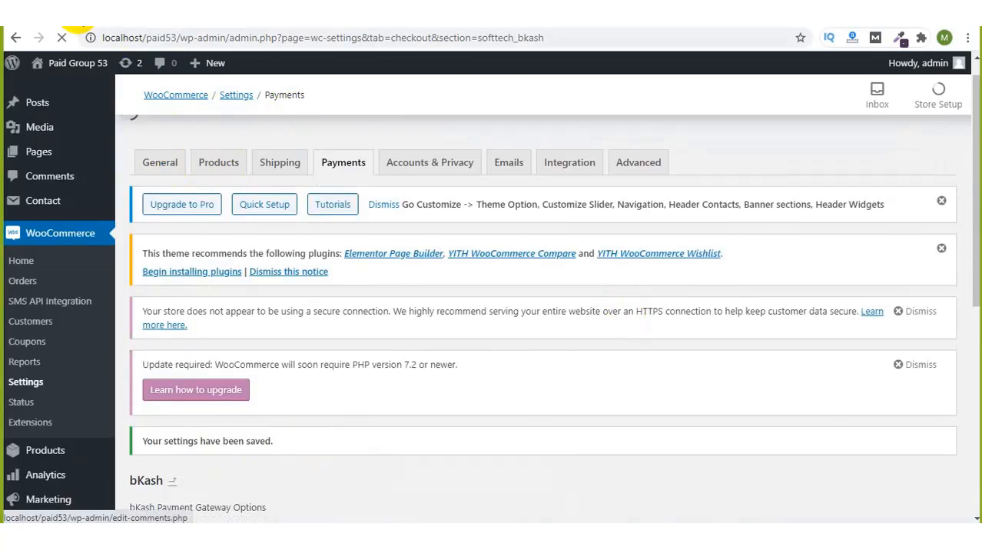
pyautogui.click(79, 16)
pyautogui.click(61, 38)
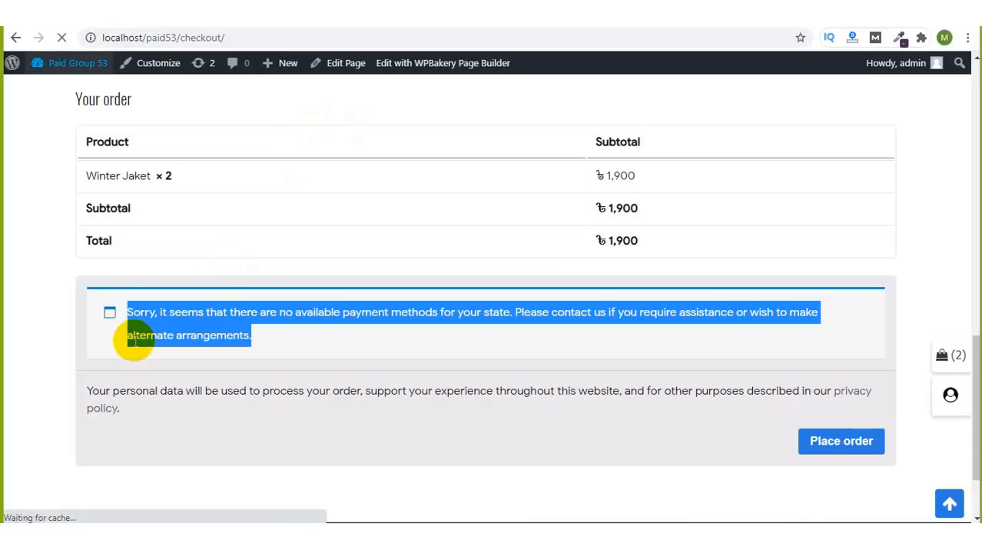
# Step: Review the checkout's Cash on delivery option and its description
pyautogui.scroll(-15, 511, 427)
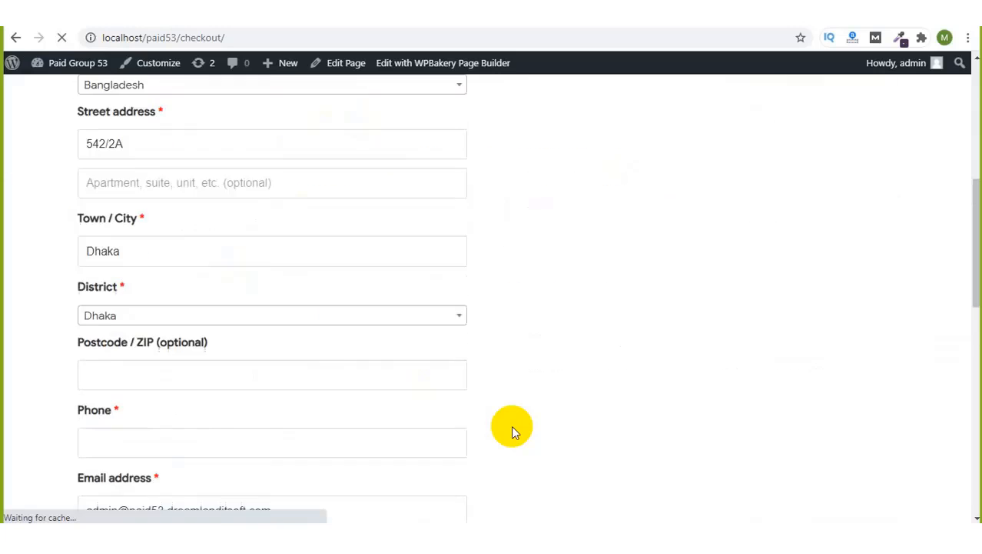
pyautogui.scroll(3, 511, 428)
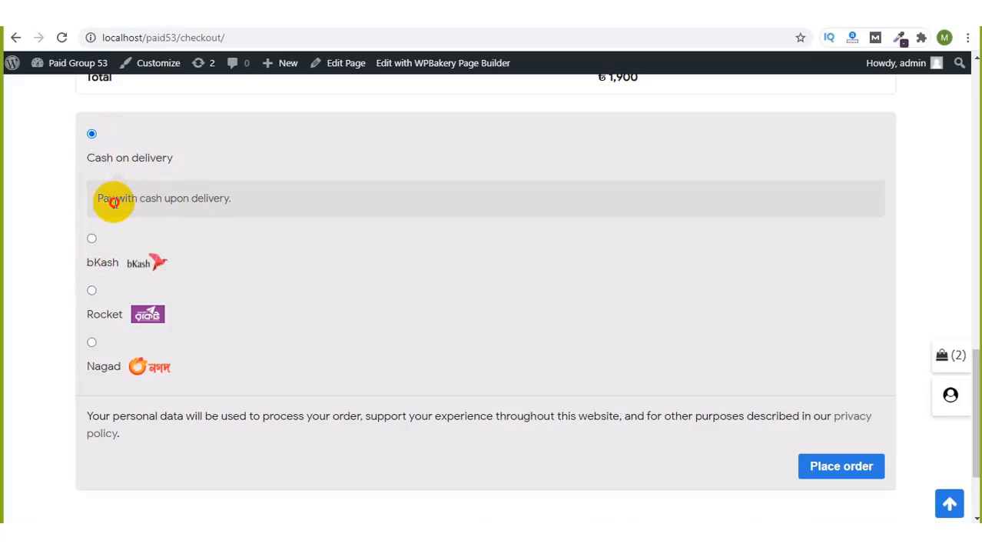
pyautogui.moveTo(114, 200); pyautogui.dragTo(213, 202)
pyautogui.click(211, 200)
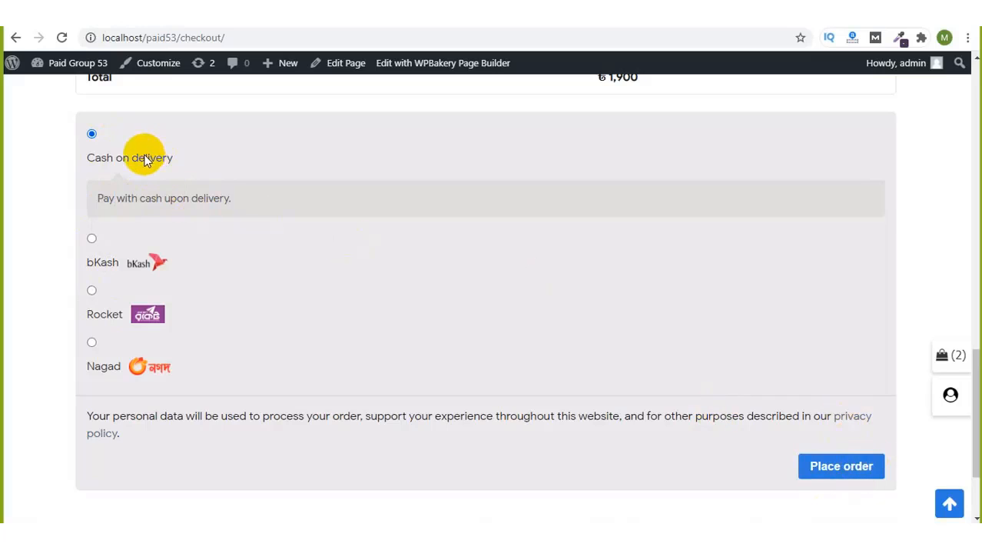
# Step: Preview the bKash, Rocket and Nagad fields, leaving Nagad selected, then open the meeting chat
pyautogui.click(123, 262)
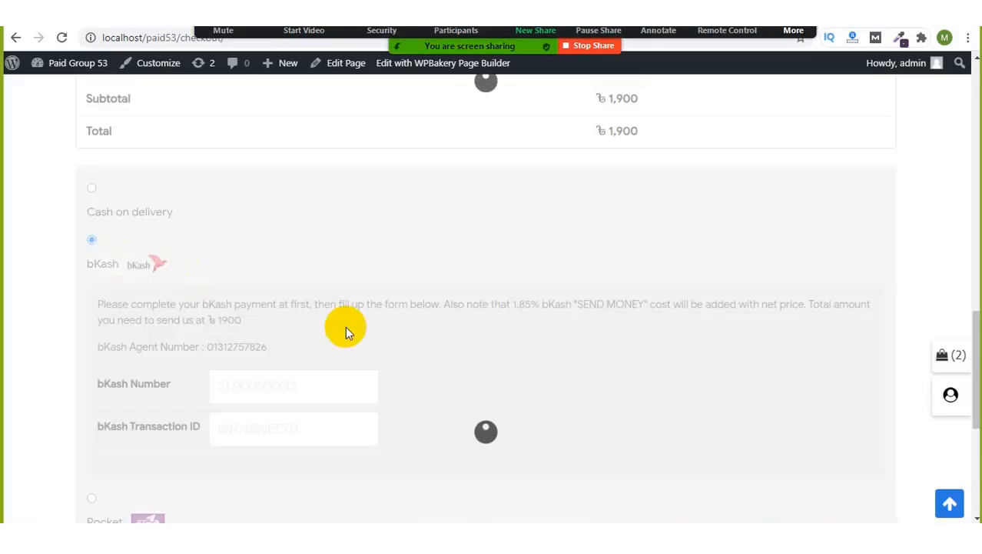
pyautogui.scroll(-5, 307, 336)
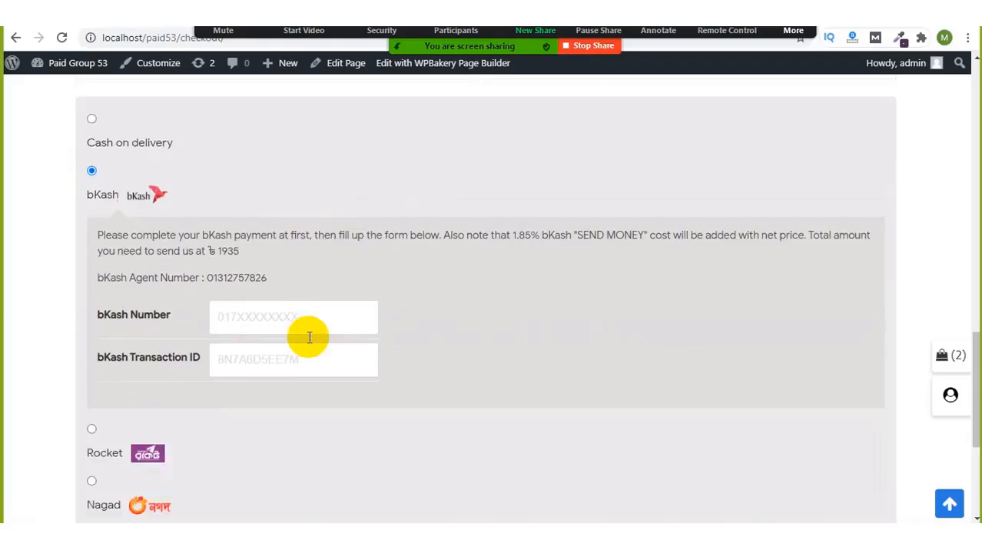
pyautogui.click(90, 237)
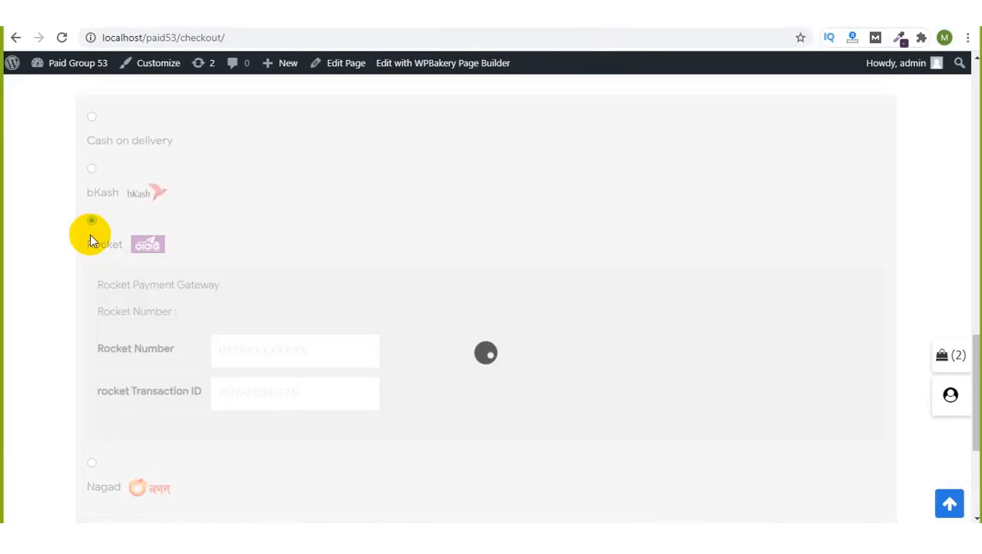
pyautogui.scroll(-3, 317, 379)
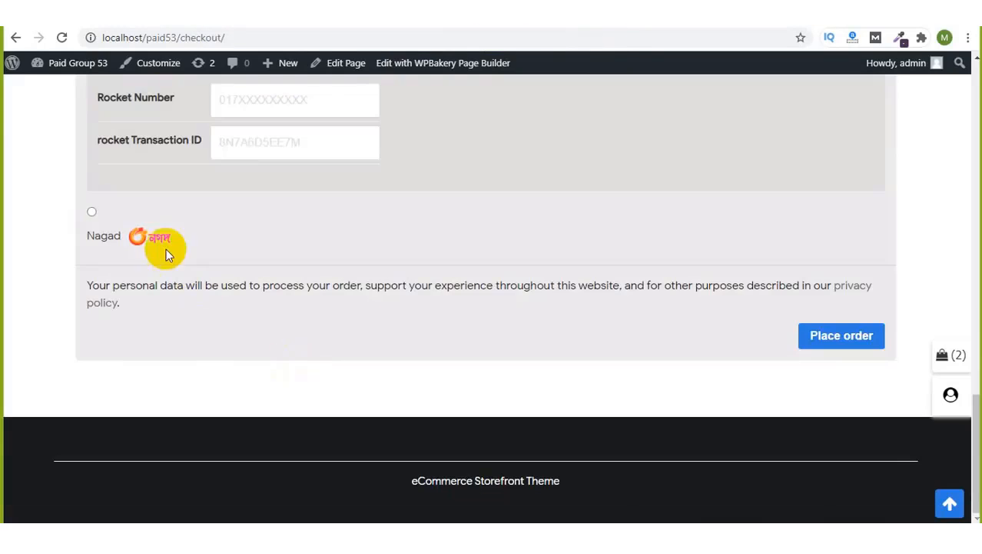
pyautogui.click(93, 239)
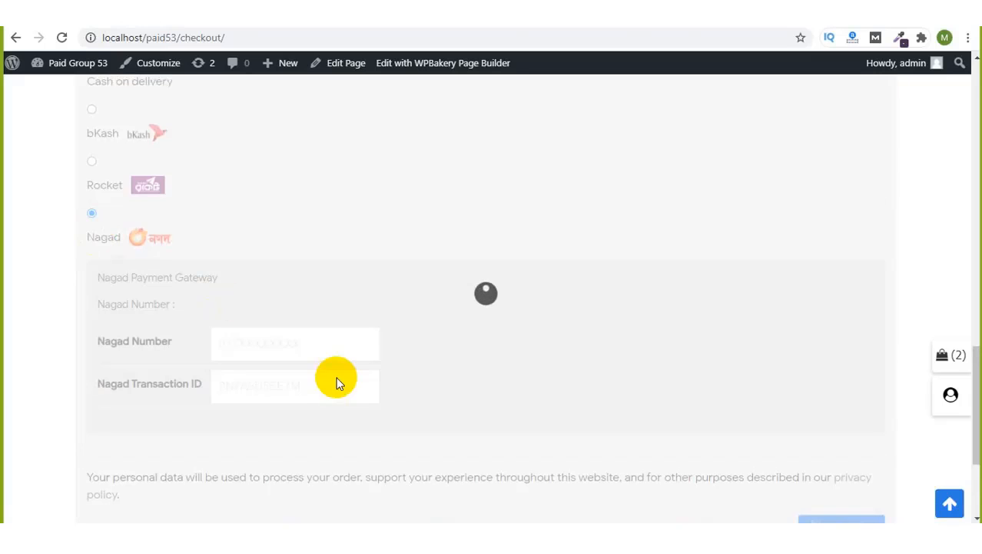
pyautogui.click(783, 31)
pyautogui.click(778, 43)
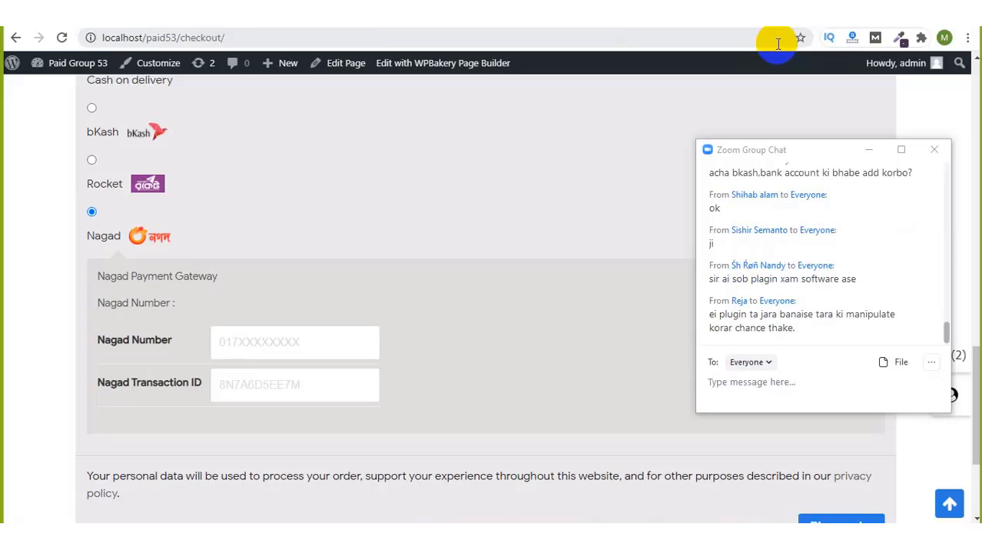
pyautogui.click(857, 158)
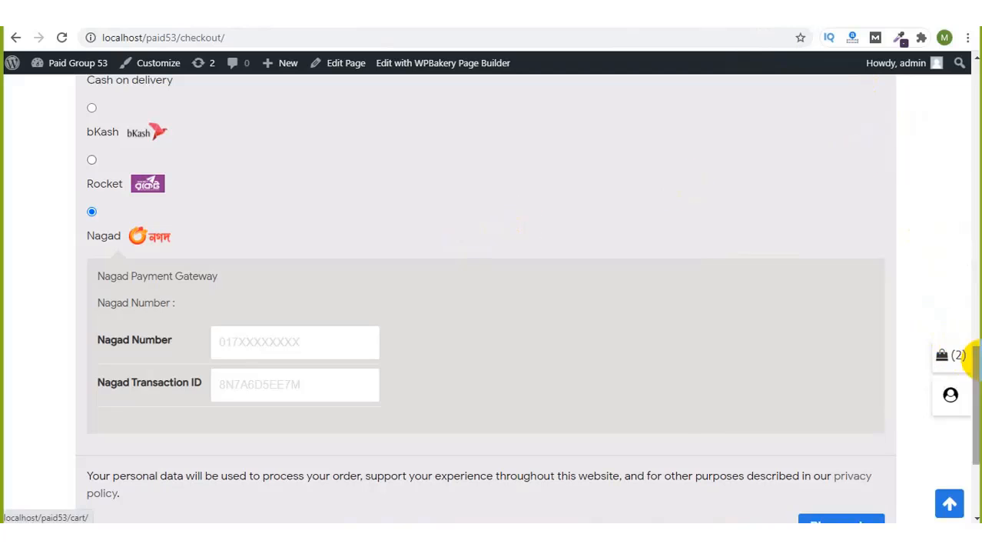
pyautogui.moveTo(976, 346); pyautogui.dragTo(959, 72)
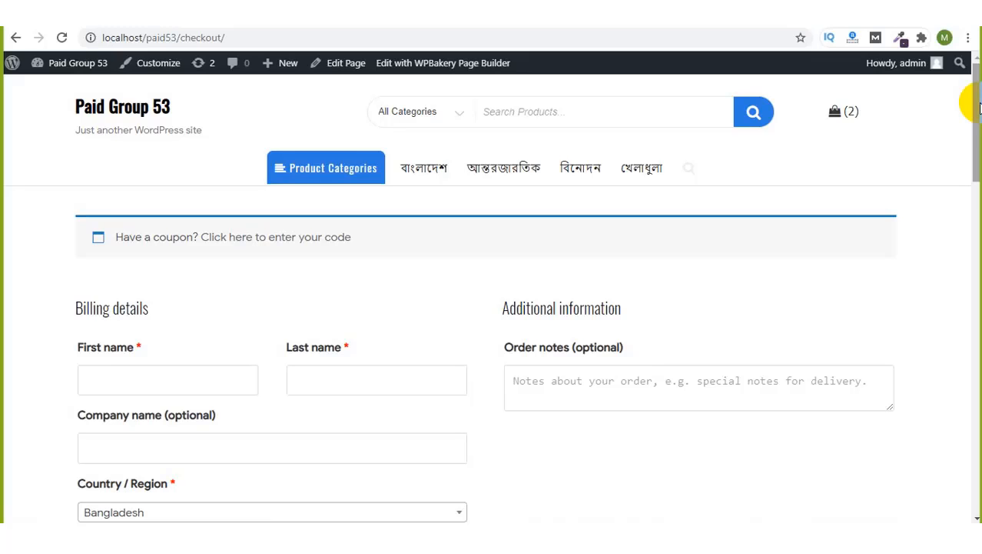
pyautogui.moveTo(979, 107)
pyautogui.mouseDown()
pyautogui.moveTo(977, 293)
pyautogui.moveTo(977, 89)
pyautogui.mouseUp()
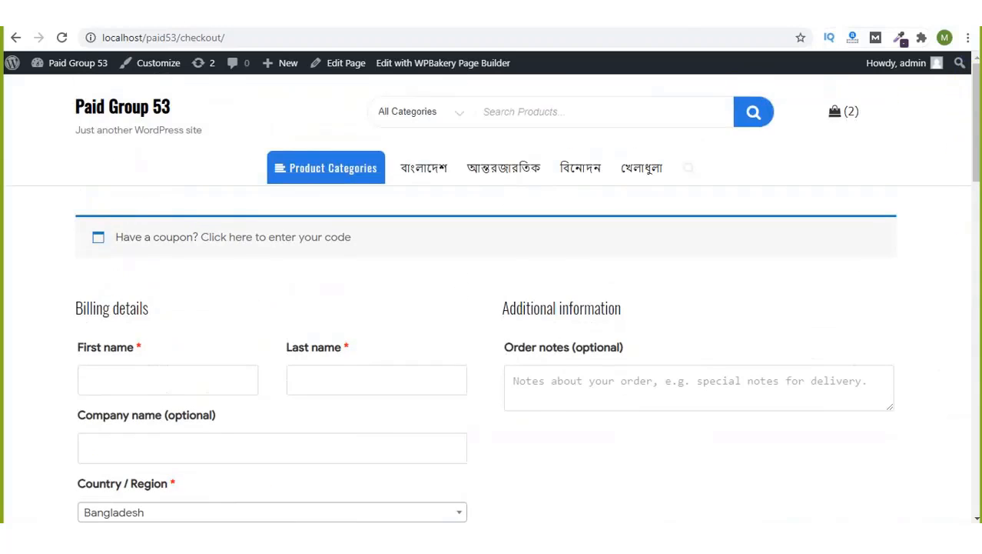
pyautogui.click(793, 30)
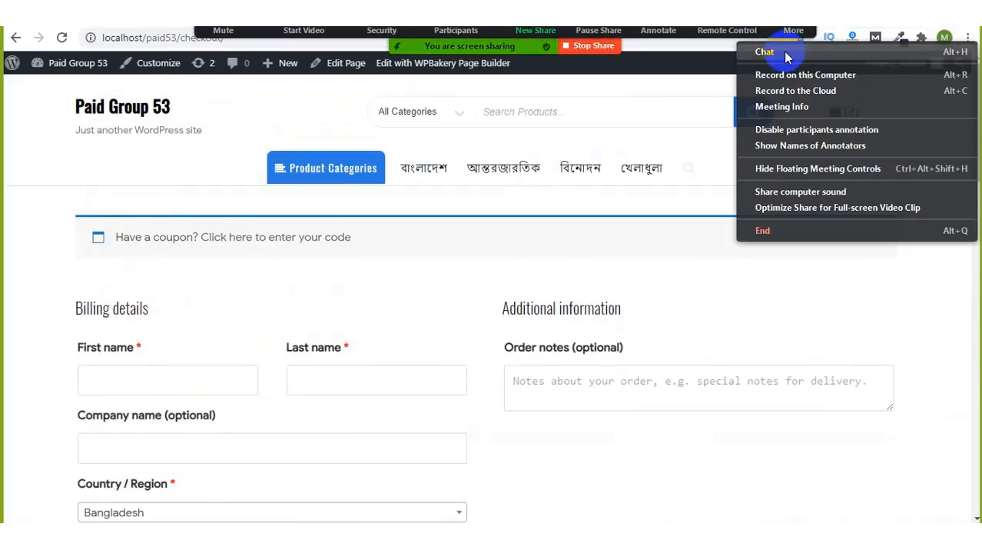
pyautogui.click(784, 54)
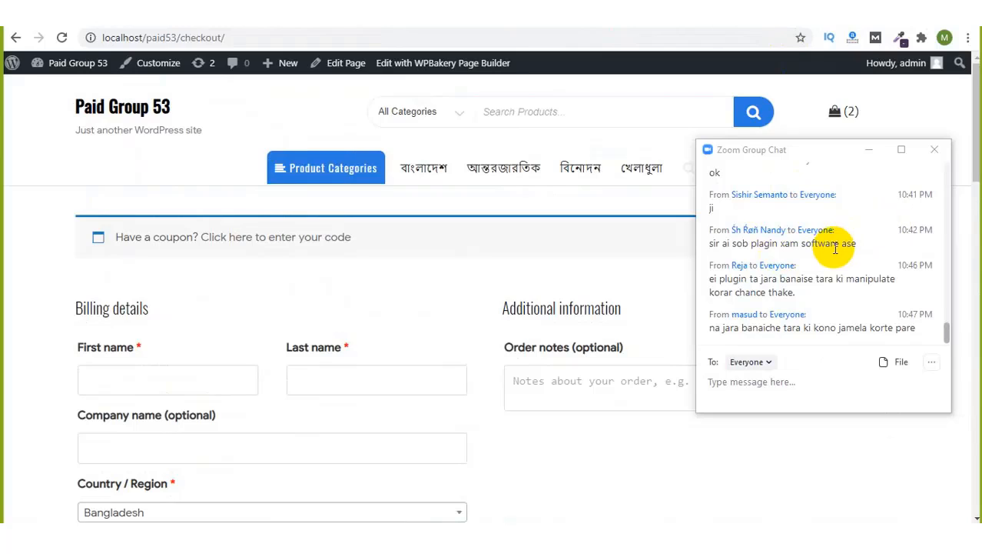
pyautogui.click(861, 153)
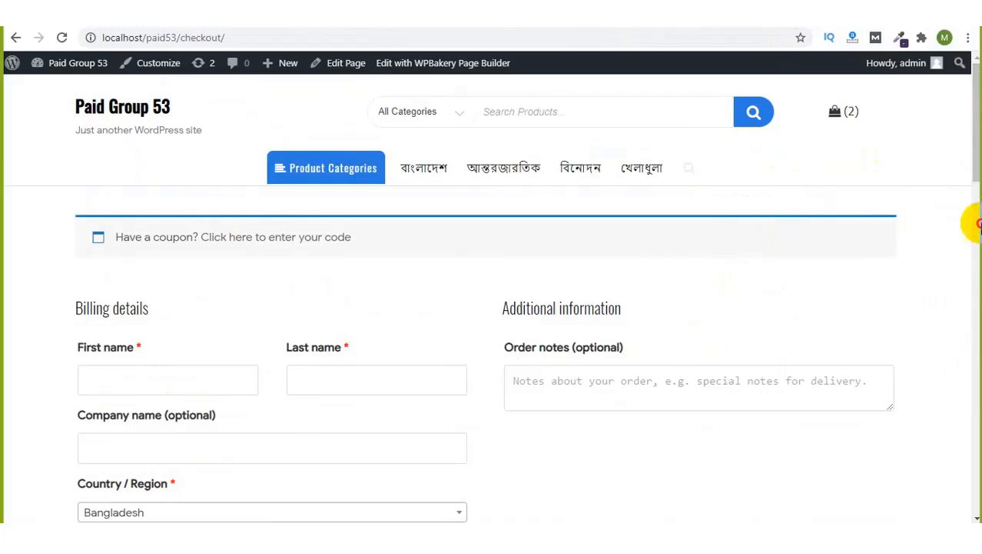
pyautogui.moveTo(976, 145); pyautogui.dragTo(976, 337)
pyautogui.scroll(-4, 492, 307)
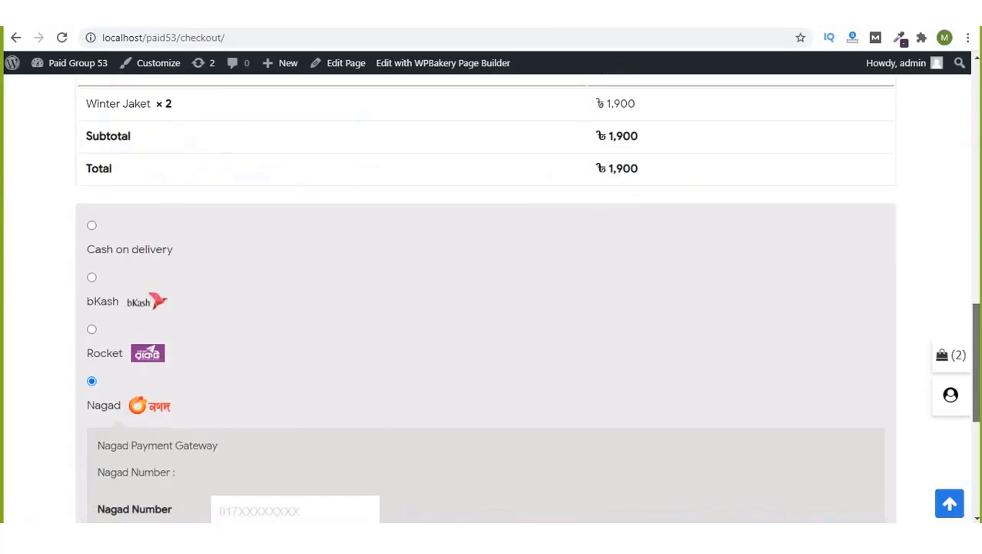
pyautogui.moveTo(976, 395)
pyautogui.mouseDown()
pyautogui.moveTo(977, 303)
pyautogui.moveTo(977, 376)
pyautogui.mouseUp()
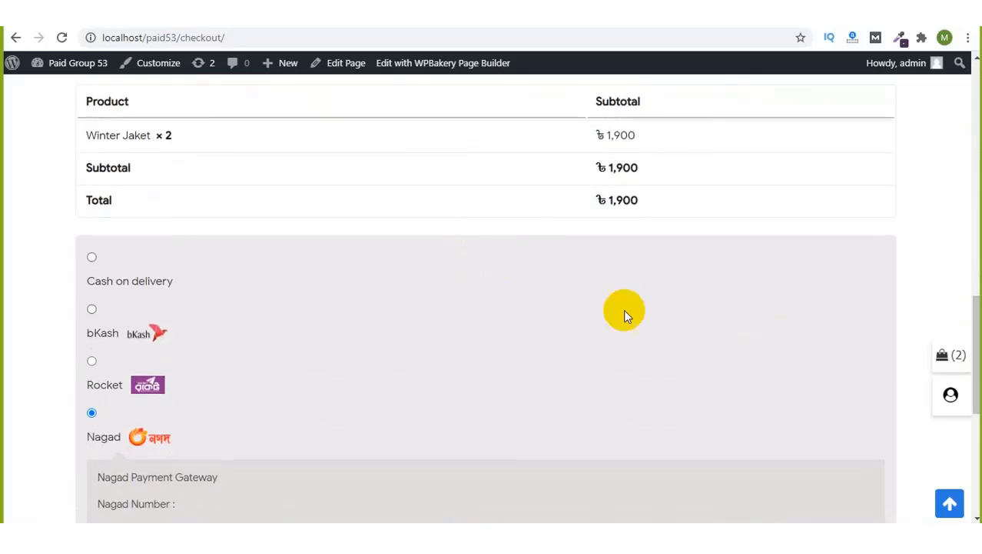
pyautogui.scroll(2, 625, 312)
pyautogui.moveTo(978, 302); pyautogui.dragTo(979, 280)
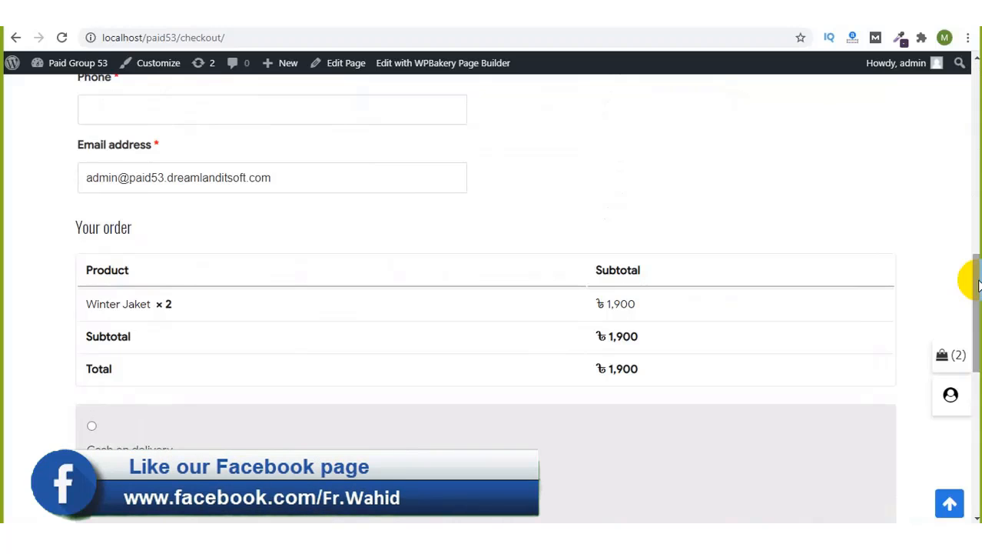
pyautogui.moveTo(979, 284); pyautogui.dragTo(978, 315)
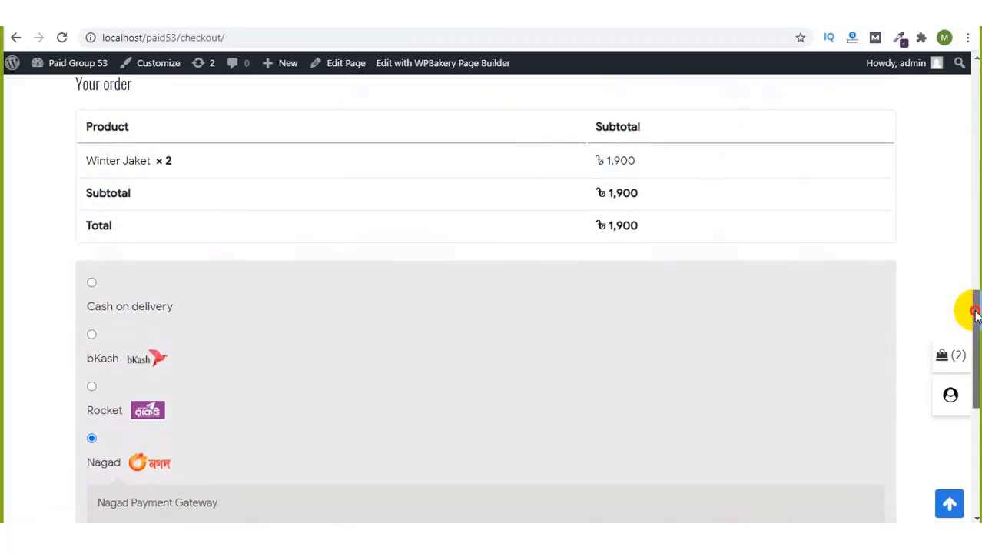
pyautogui.scroll(-3, 435, 417)
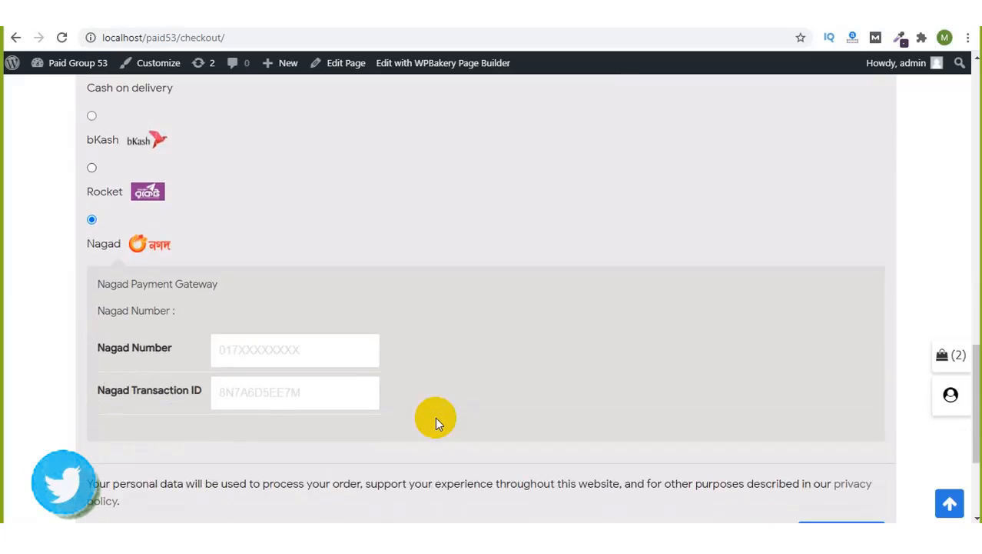
pyautogui.scroll(-1, 435, 417)
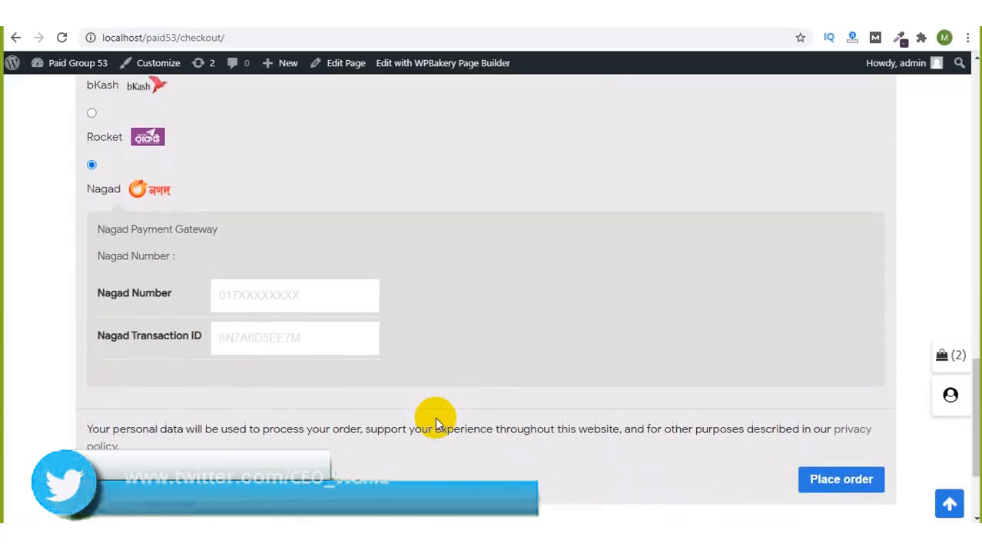
pyautogui.click(306, 302)
pyautogui.click(278, 337)
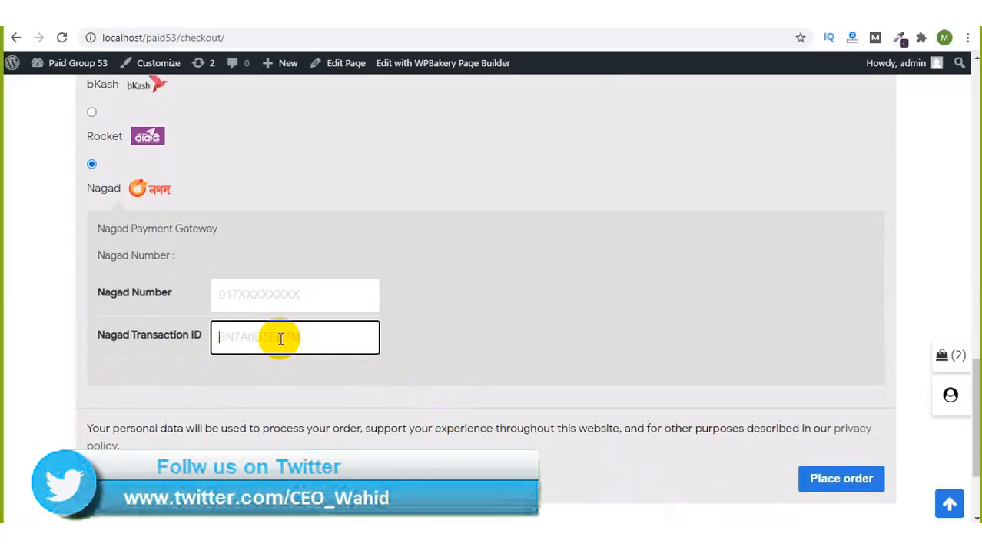
pyautogui.scroll(12, 281, 338)
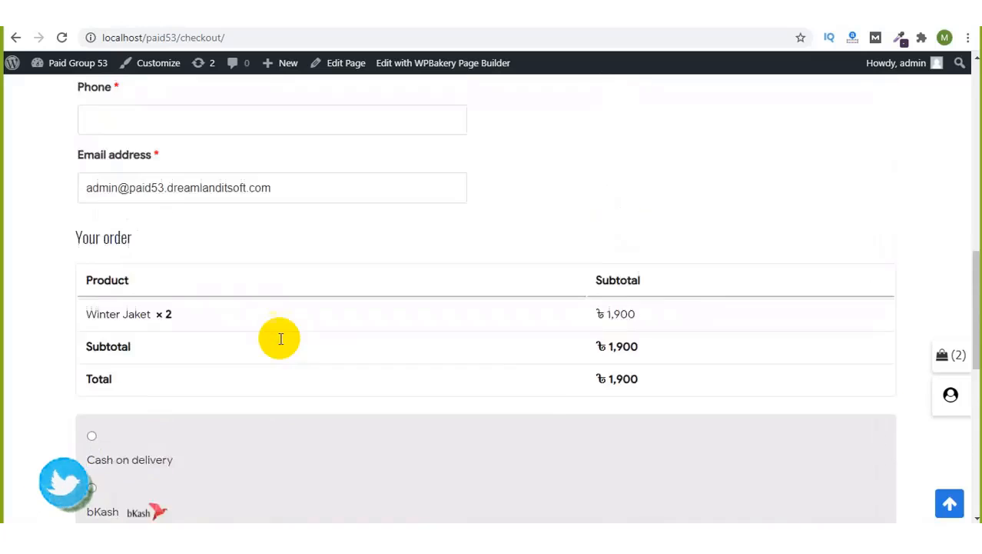
pyautogui.scroll(2, 280, 338)
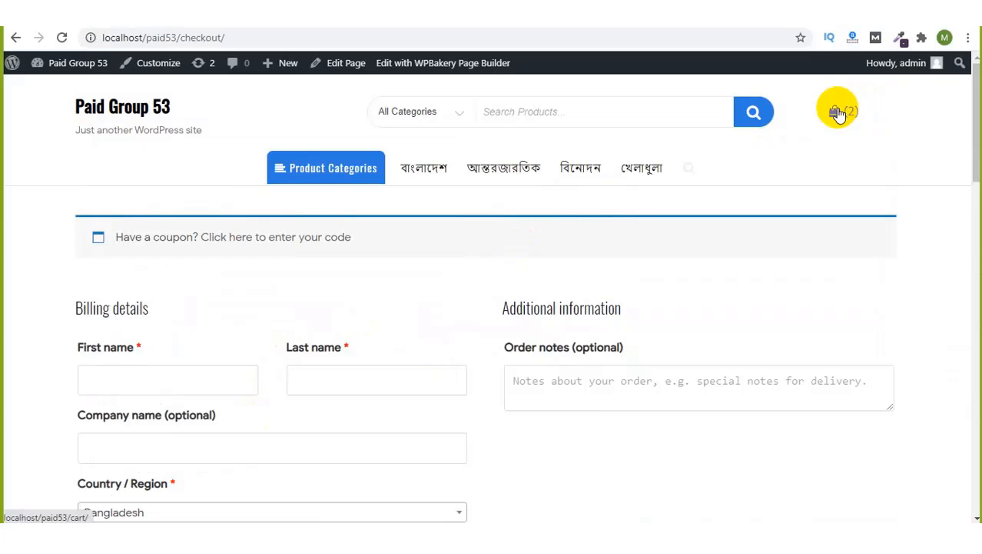
# Step: Go to WooCommerce's Shipping settings and start adding a new shipping zone
pyautogui.click(836, 112)
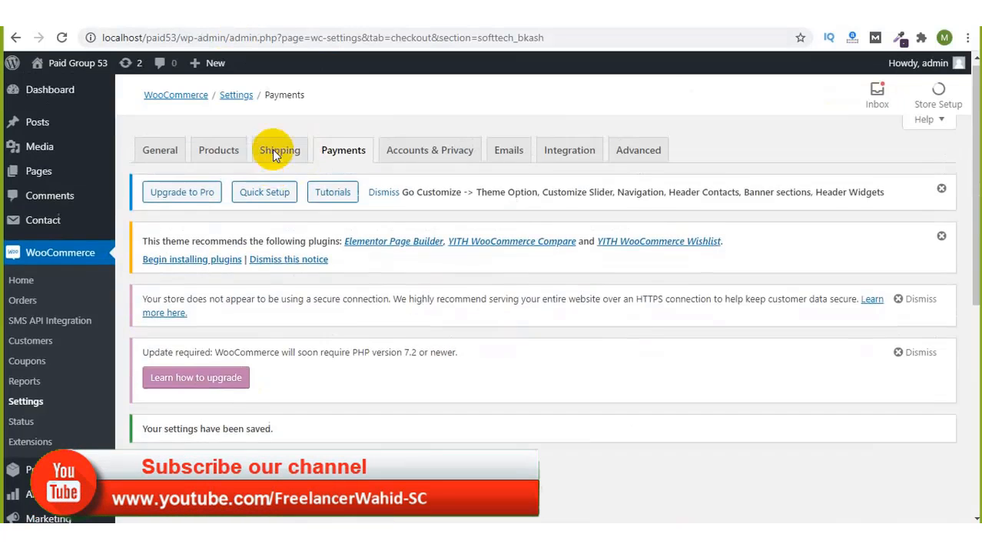
pyautogui.click(277, 162)
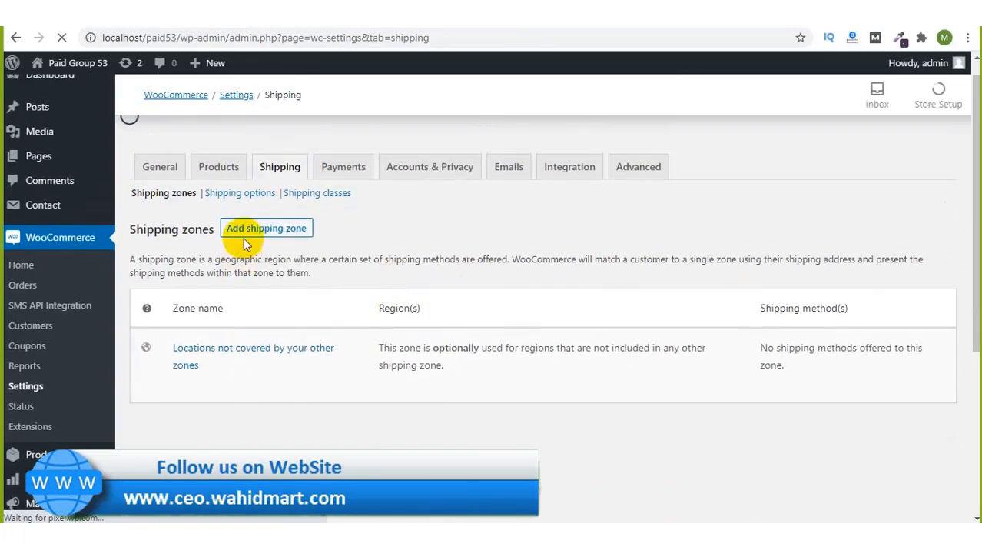
pyautogui.scroll(-3, 404, 325)
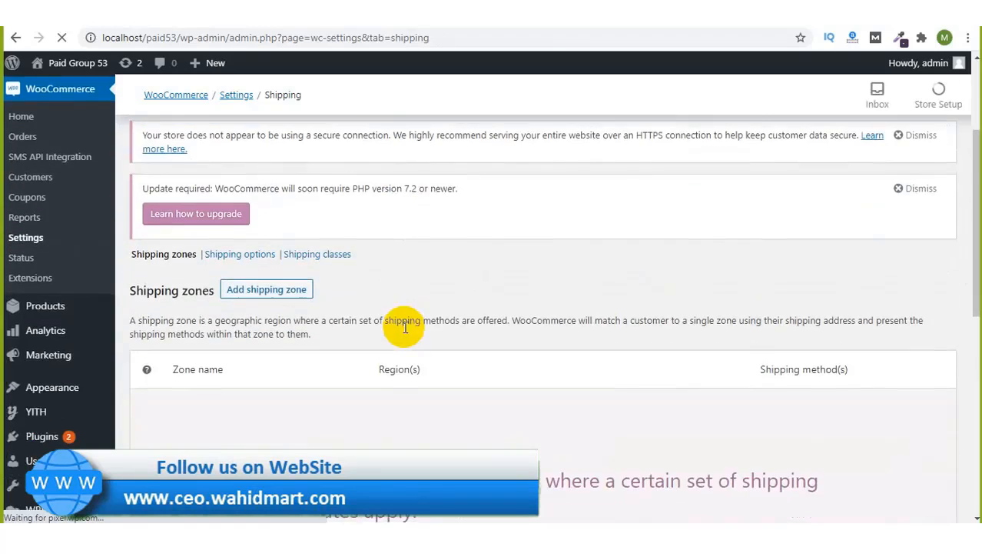
pyautogui.scroll(-2, 403, 325)
pyautogui.scroll(-3, 335, 350)
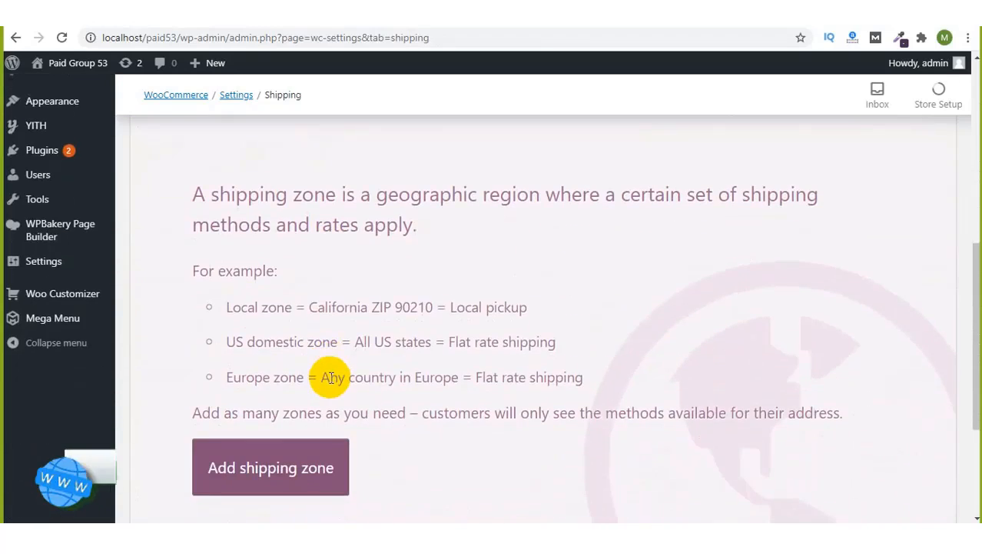
pyautogui.click(289, 472)
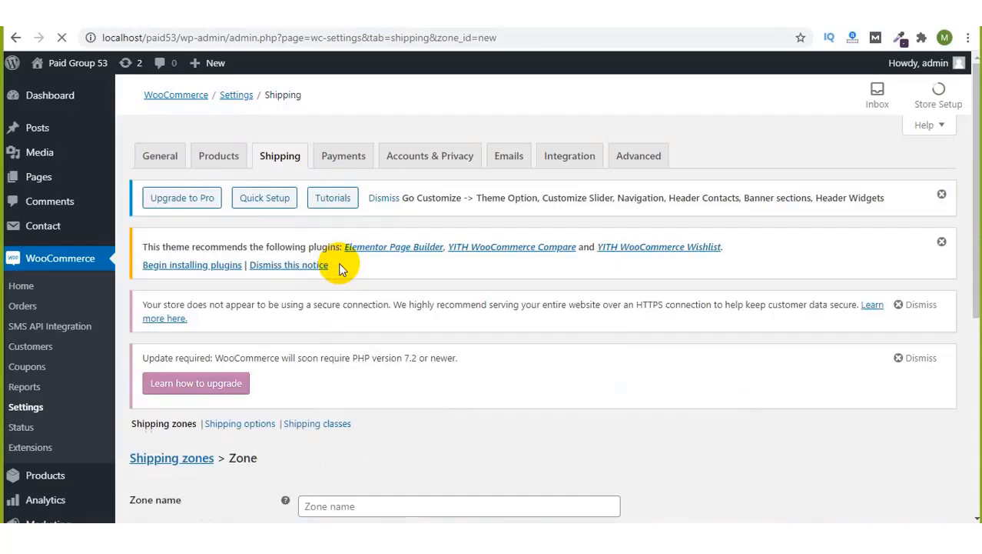
# Step: Name the zone 'Inside Dhaka' and pick Dhaka, Bangladesh as its only region
pyautogui.scroll(-3, 378, 358)
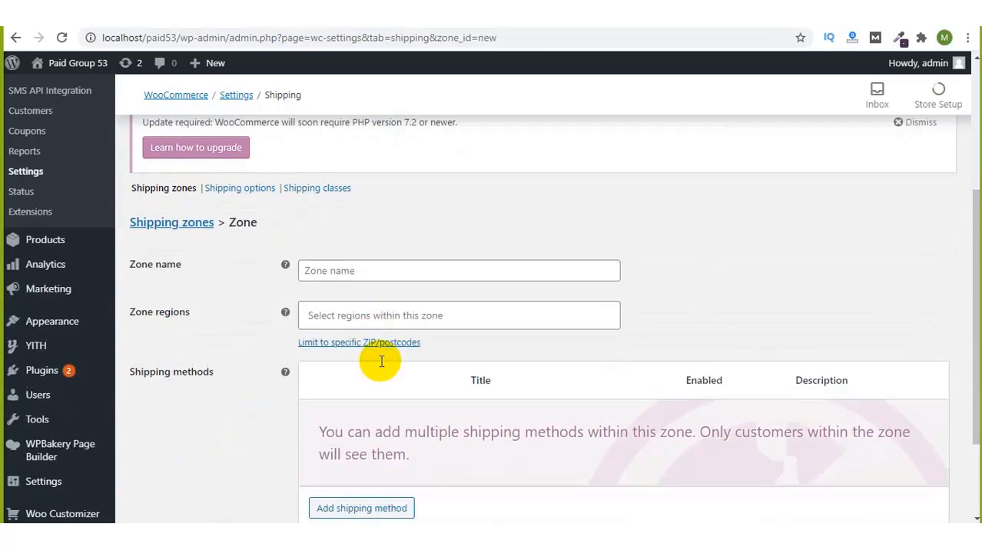
pyautogui.click(340, 271)
pyautogui.write('Inside Dhaka')
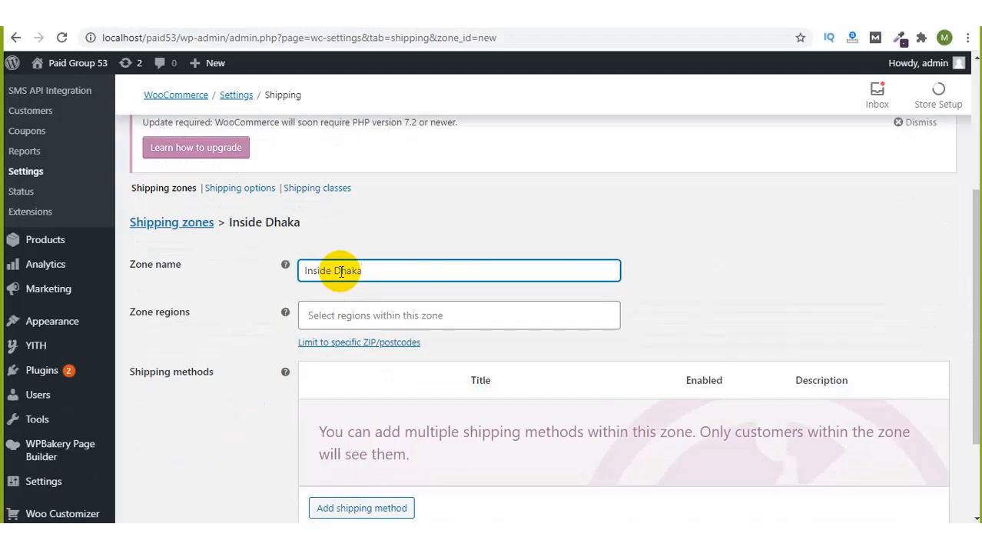
pyautogui.scroll(-1, 707, 338)
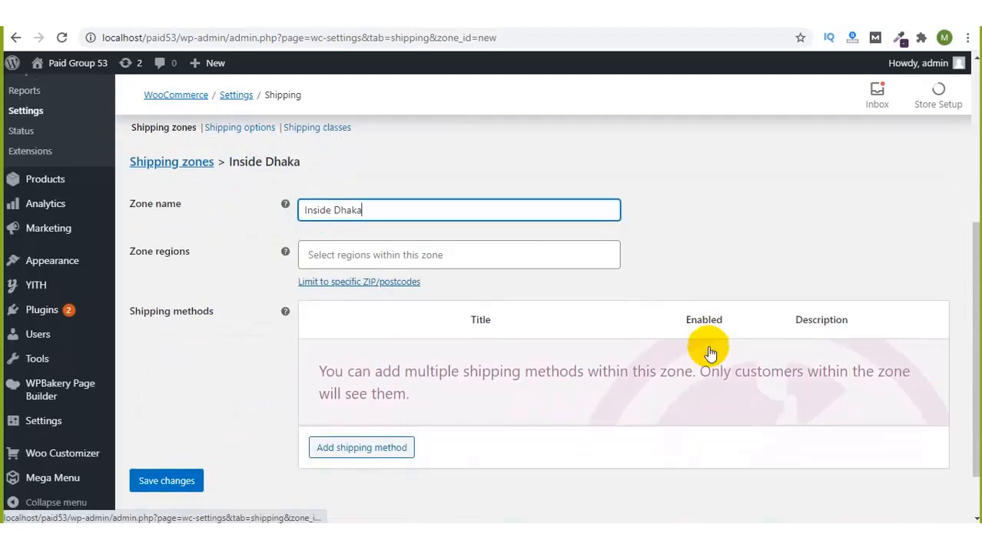
pyautogui.click(417, 252)
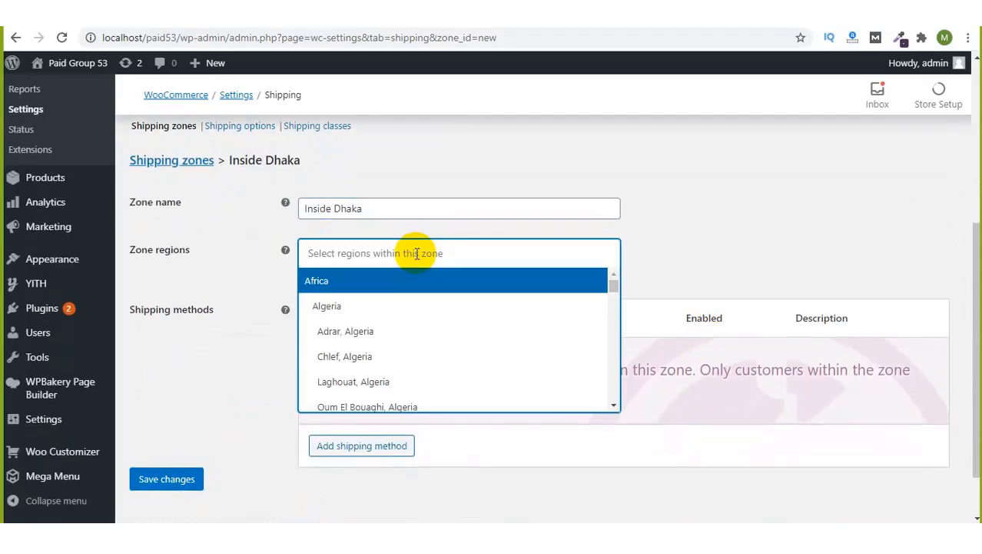
pyautogui.write('Dhakad')
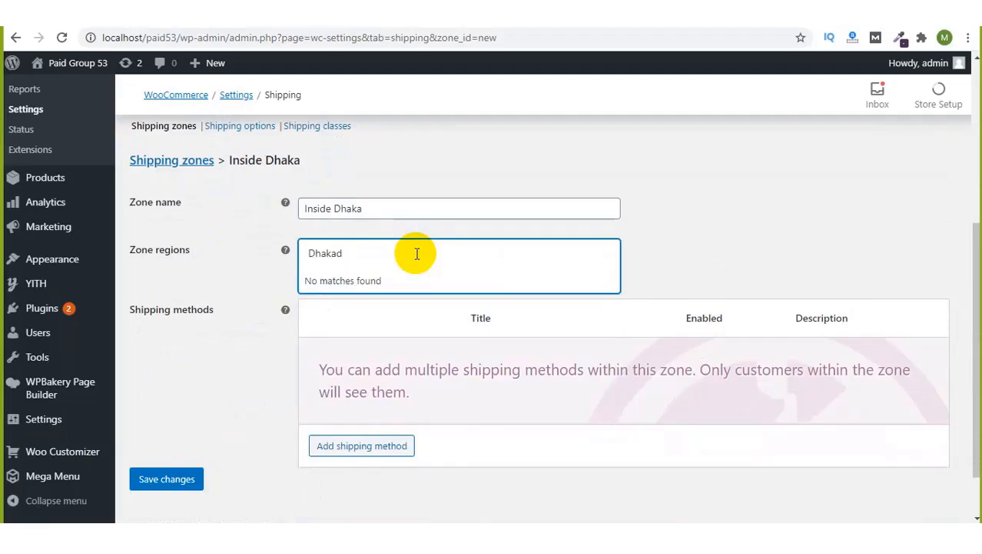
pyautogui.press('BackSpace')
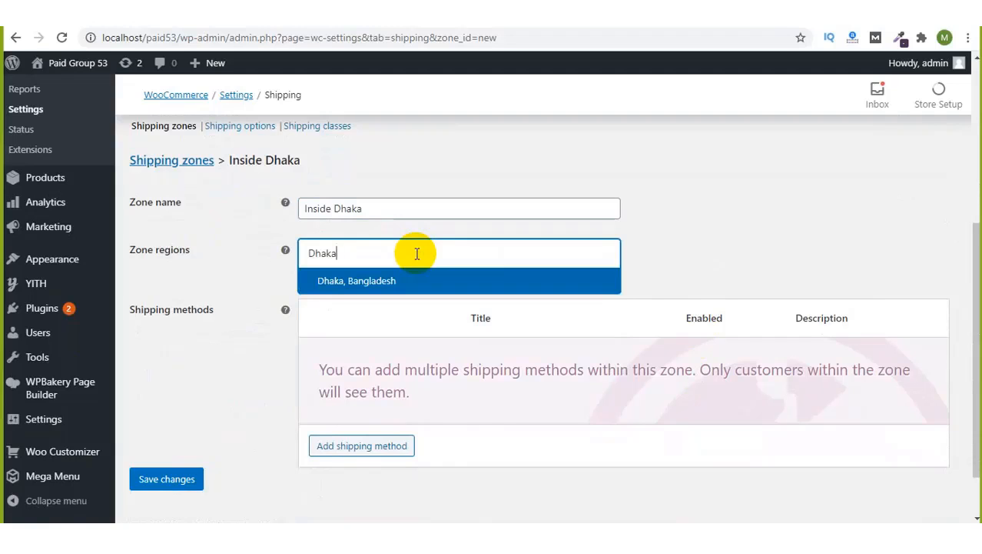
pyautogui.click(417, 283)
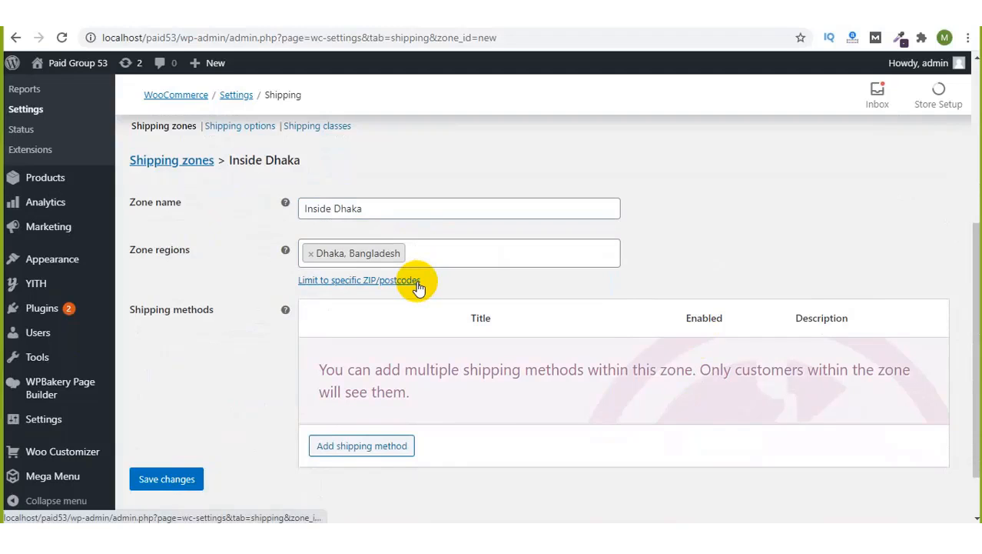
pyautogui.click(648, 257)
pyautogui.scroll(-1, 648, 255)
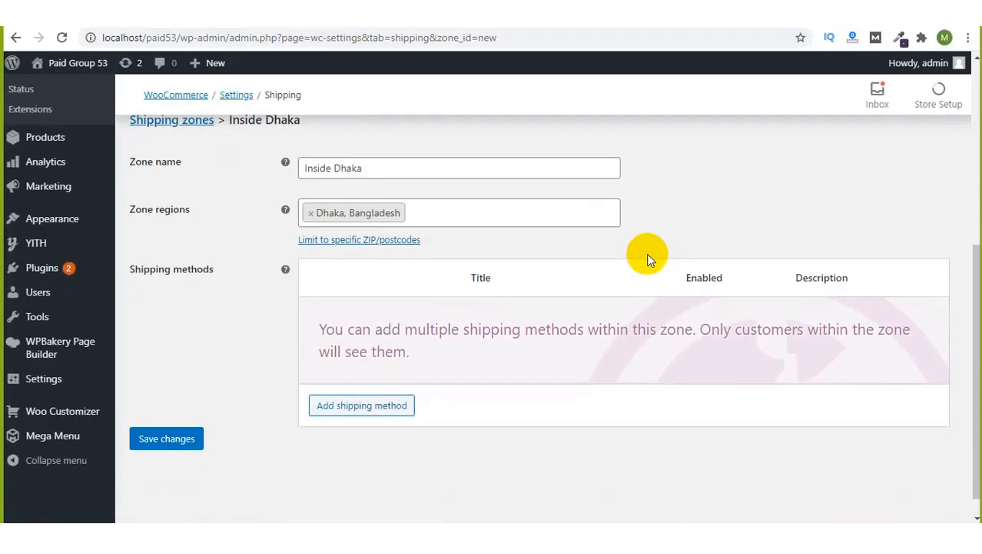
# Step: Add a Flat rate shipping method to the zone with a cost of 50
pyautogui.click(356, 407)
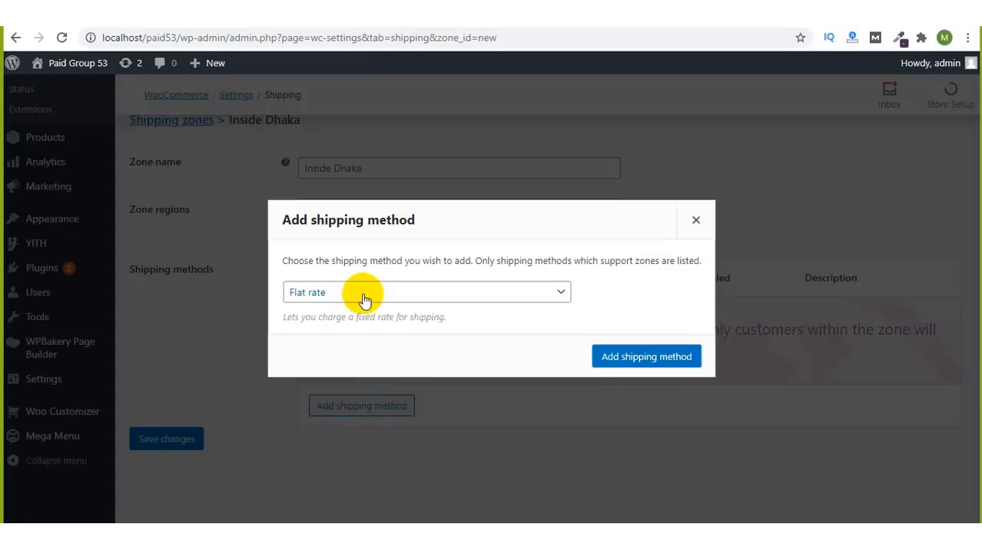
pyautogui.click(354, 288)
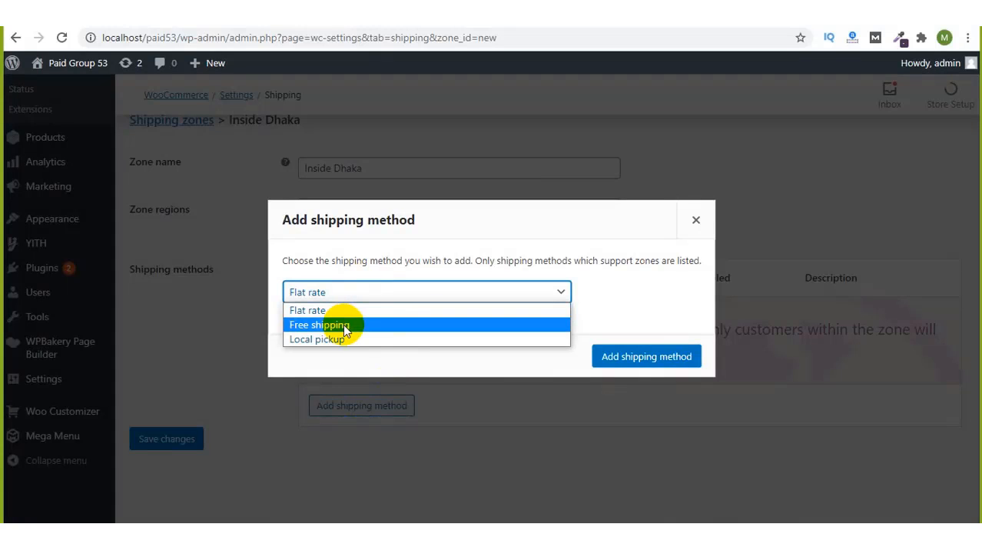
pyautogui.click(342, 310)
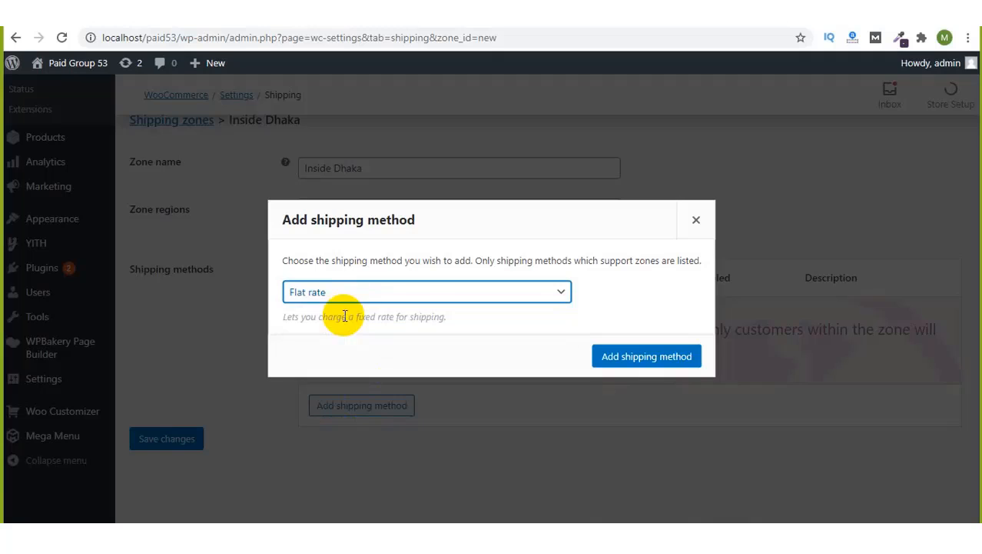
pyautogui.click(635, 354)
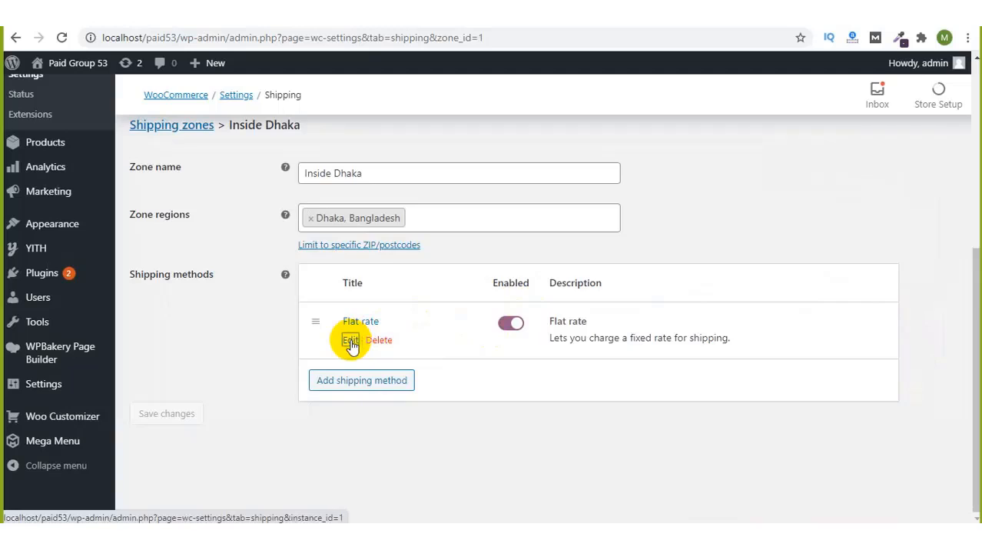
pyautogui.click(351, 340)
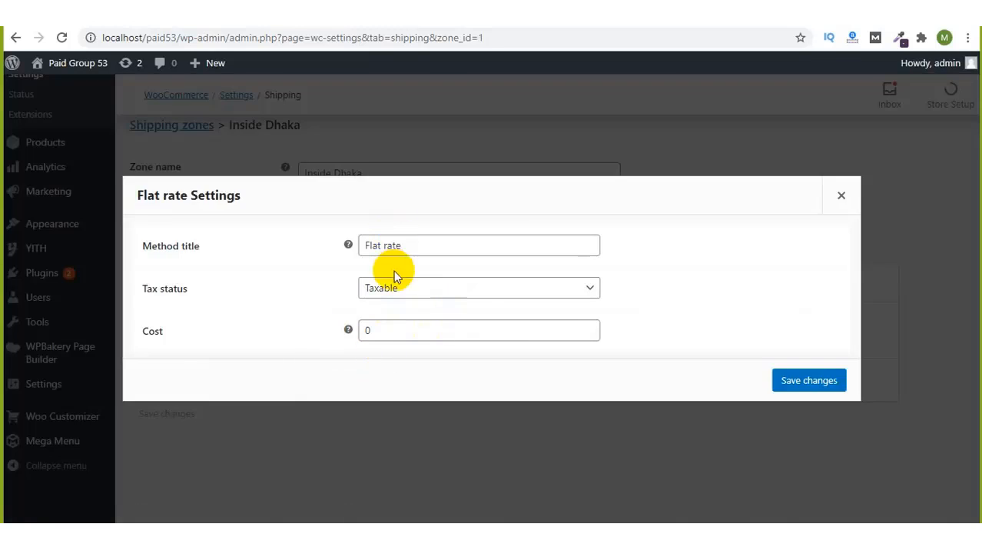
pyautogui.click(387, 329)
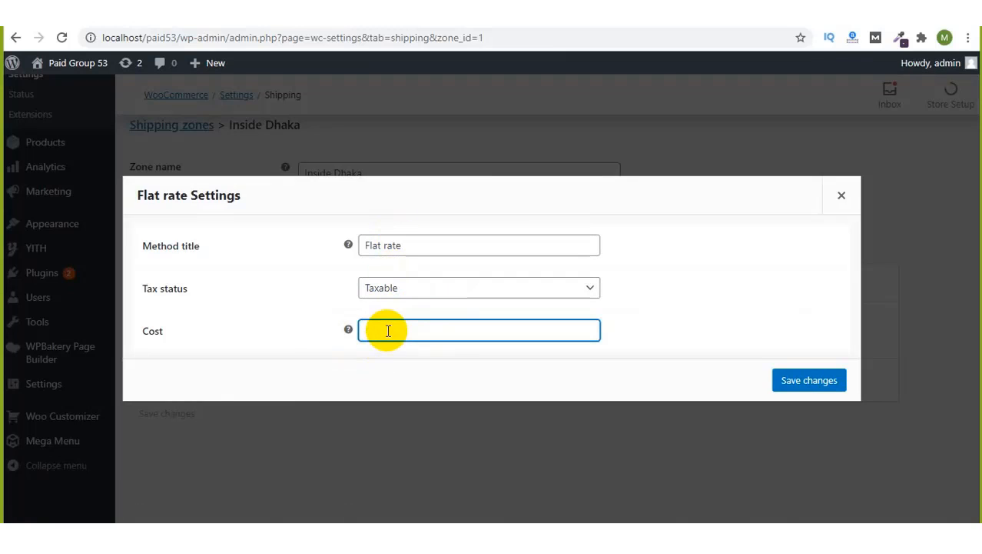
pyautogui.click(797, 378)
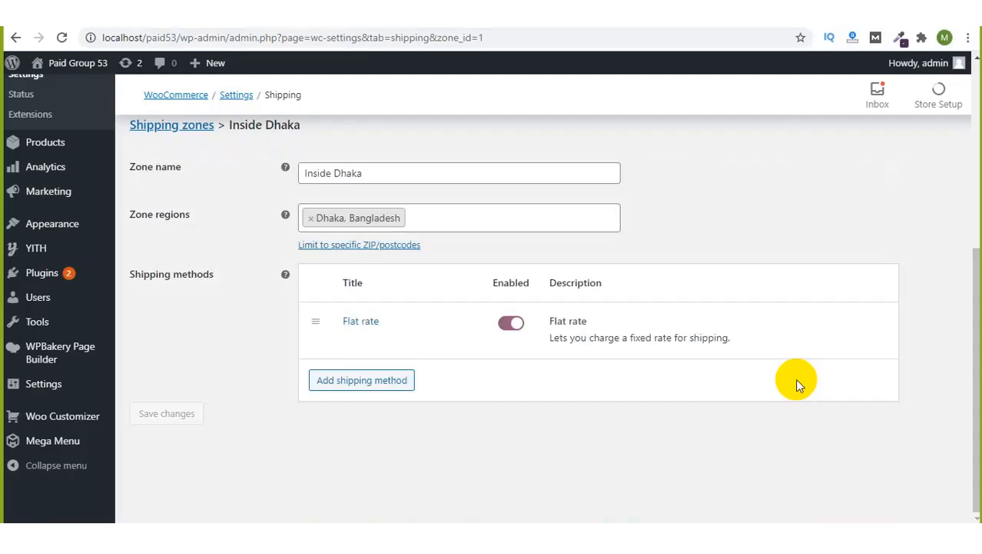
# Step: Recheck the zone's region, then view the cart showing ৳50 flat-rate shipping and ৳1,950 total
pyautogui.scroll(1, 329, 362)
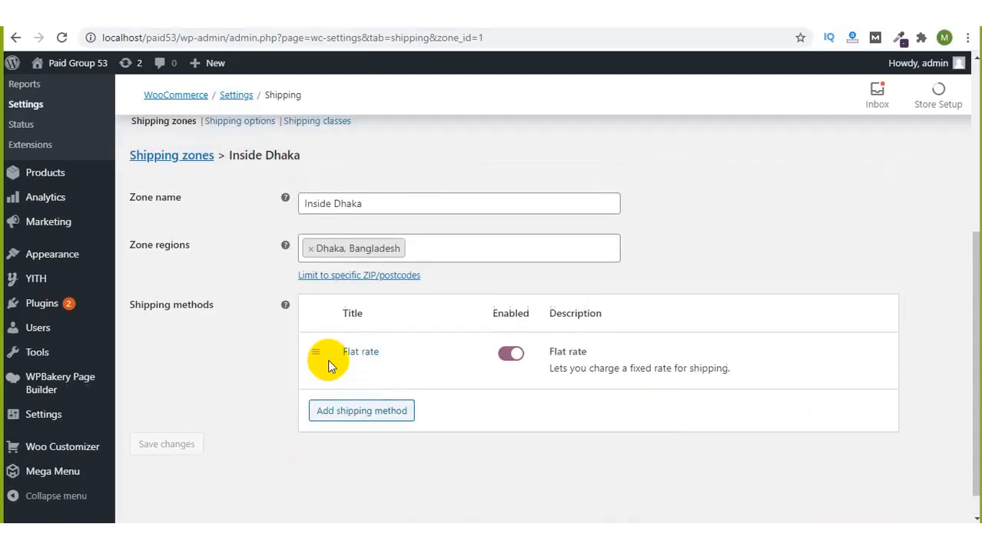
pyautogui.scroll(-1, 329, 361)
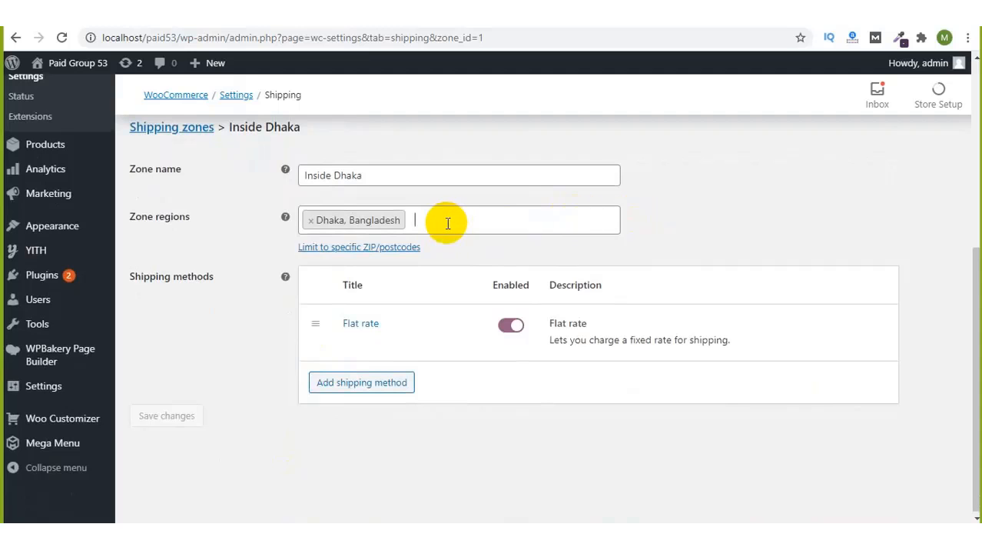
pyautogui.click(447, 223)
pyautogui.click(259, 249)
pyautogui.scroll(1, 259, 248)
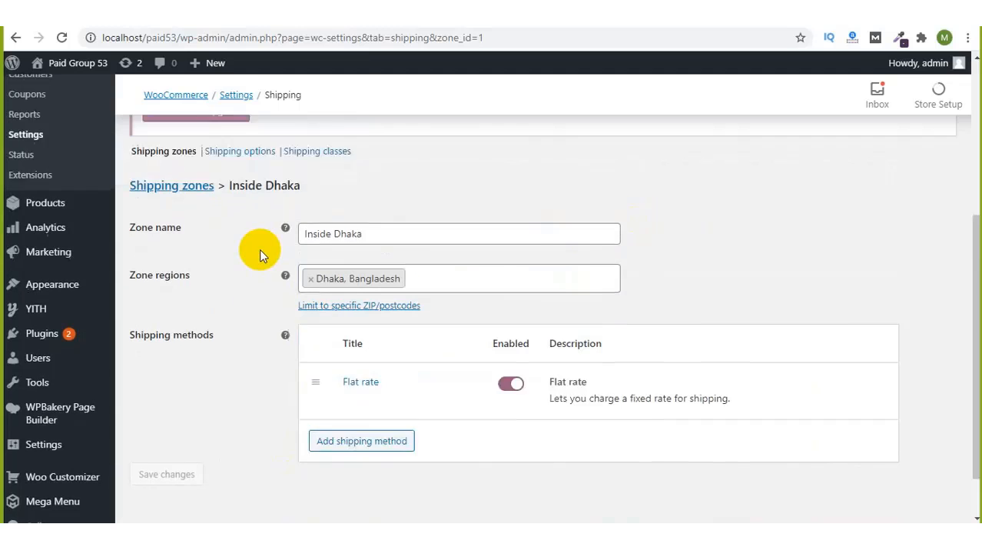
pyautogui.scroll(4, 259, 249)
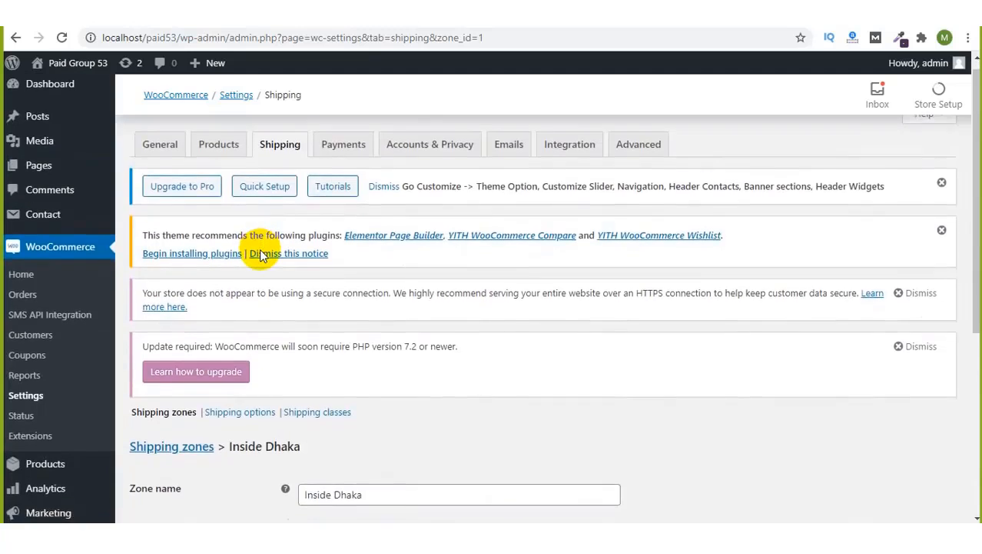
pyautogui.scroll(-5, 260, 255)
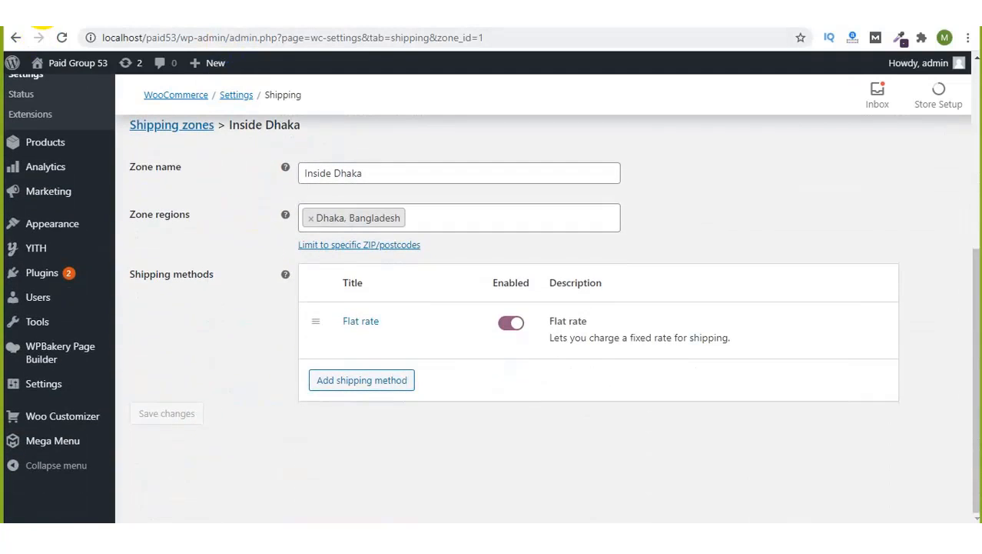
pyautogui.click(43, 9)
pyautogui.scroll(-1, 438, 283)
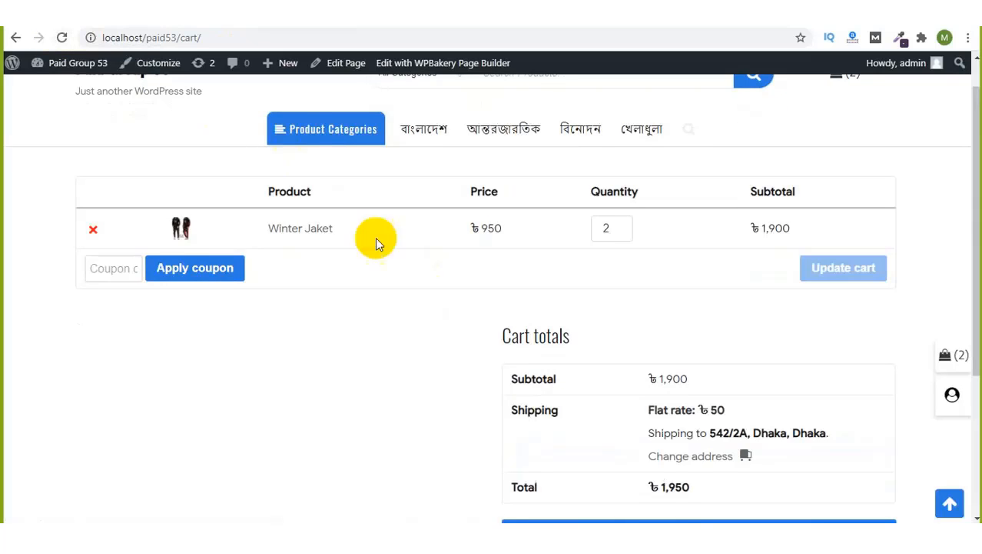
# Step: Review the cart totals, pointing out the Flat rate charge and the Dhaka destination
pyautogui.scroll(1, 450, 306)
pyautogui.scroll(-5, 450, 305)
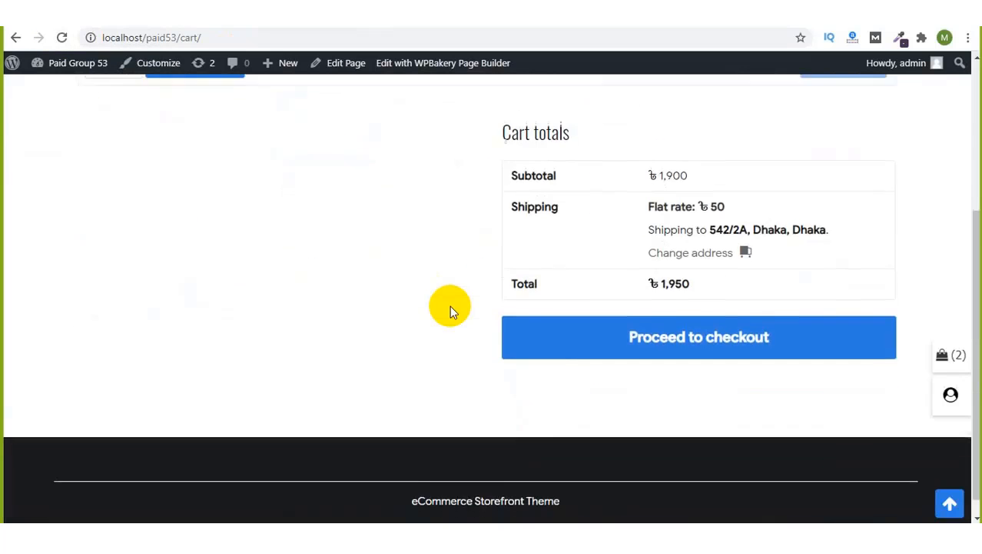
pyautogui.scroll(1, 449, 306)
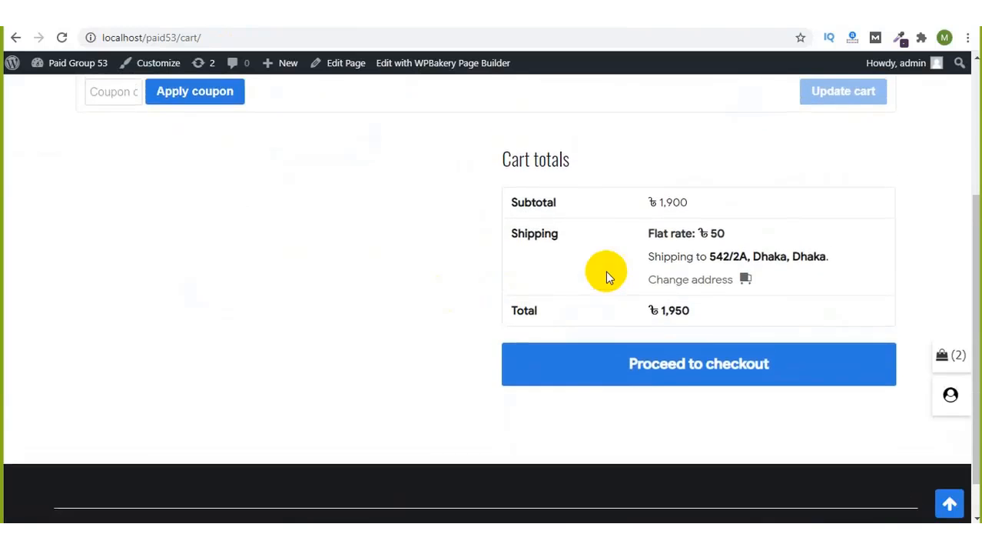
pyautogui.scroll(1, 606, 270)
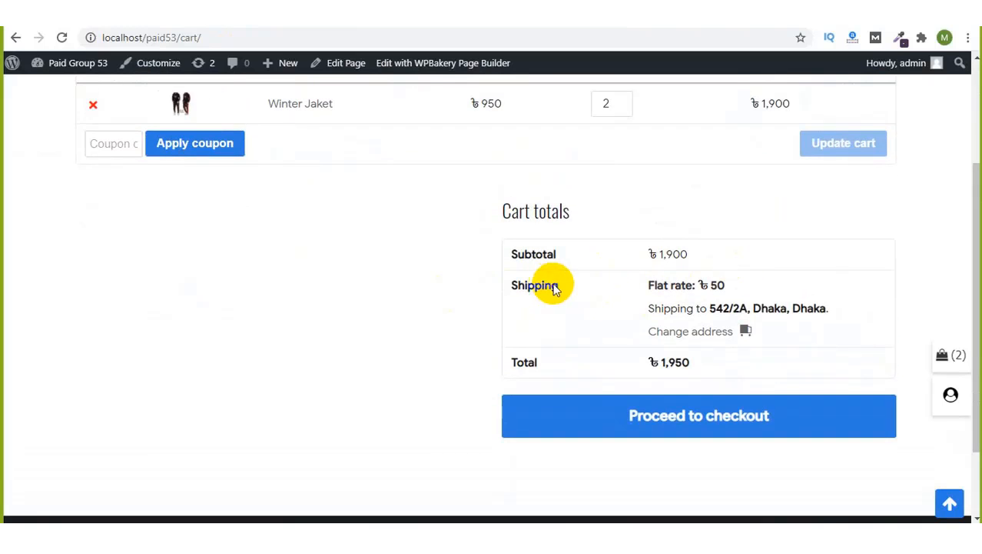
pyautogui.moveTo(655, 285); pyautogui.dragTo(783, 312)
pyautogui.click(718, 280)
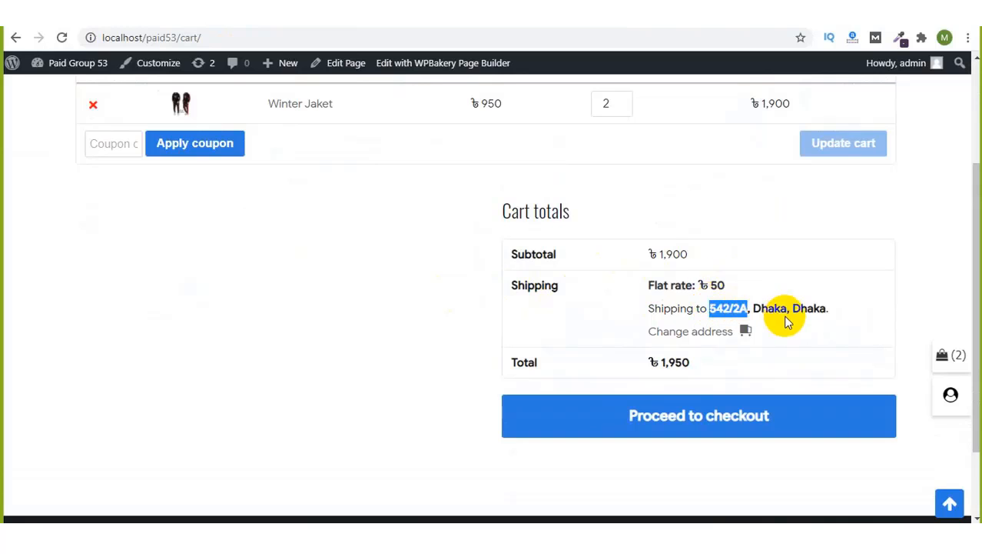
pyautogui.doubleClick(813, 310)
pyautogui.click(769, 309)
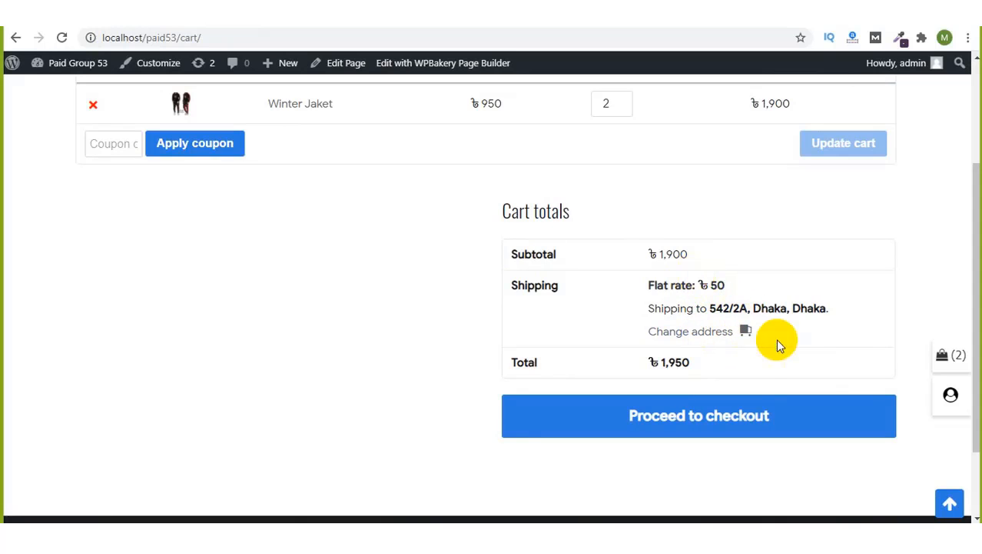
# Step: Change the shipping region to Cox's Bazar, clear the Dhaka city, and update shipping
pyautogui.click(748, 331)
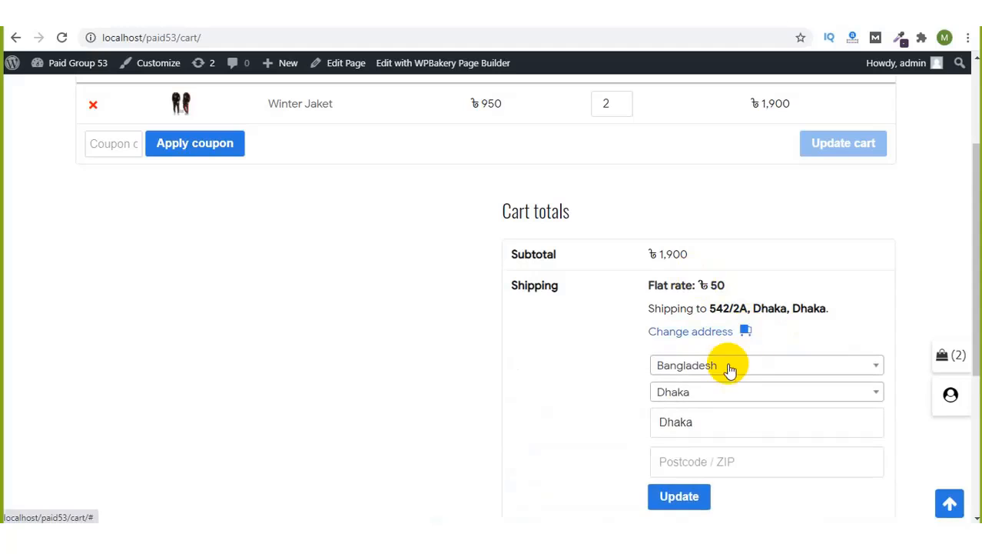
pyautogui.scroll(-1, 730, 372)
pyautogui.scroll(-1, 730, 371)
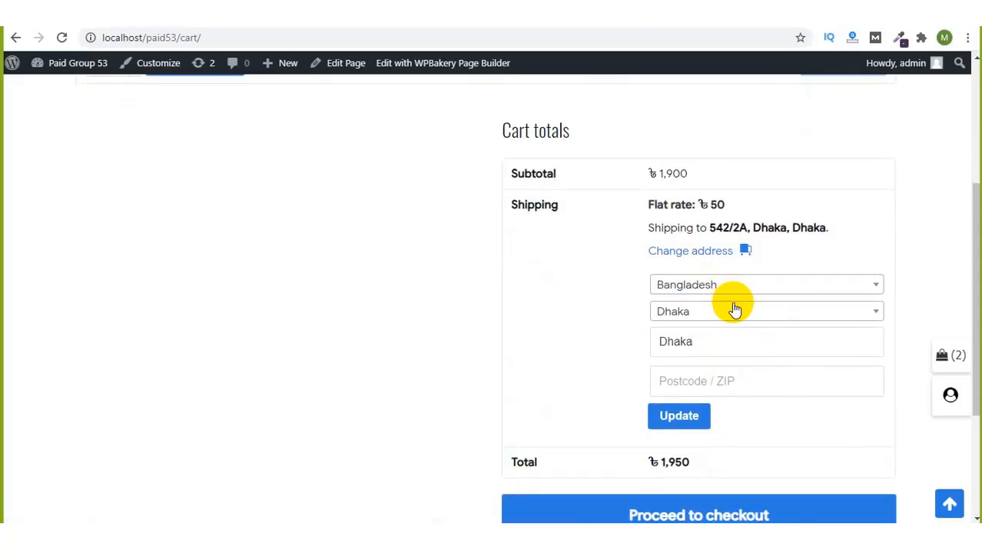
pyautogui.click(735, 311)
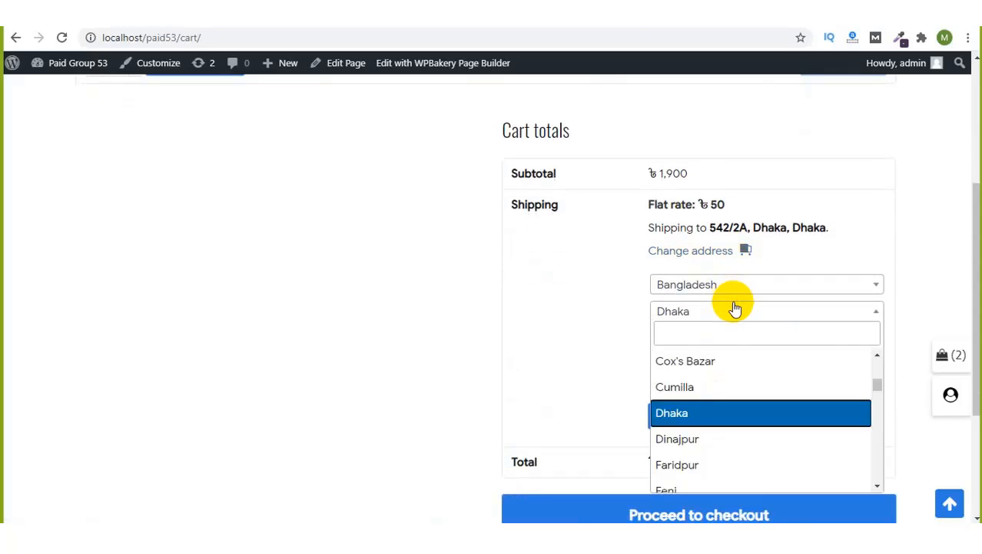
pyautogui.click(716, 361)
pyautogui.doubleClick(712, 346)
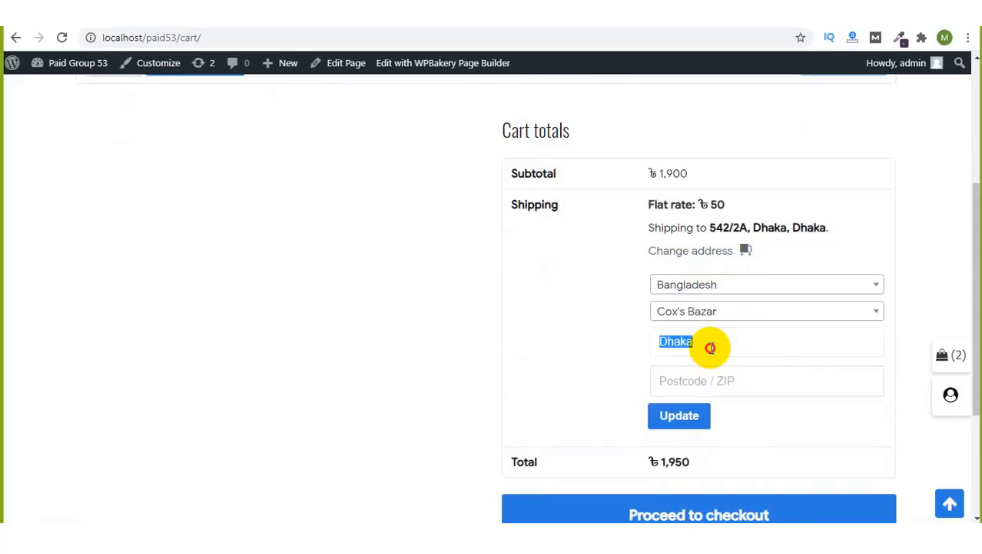
pyautogui.press('BackSpace')
pyautogui.click(676, 425)
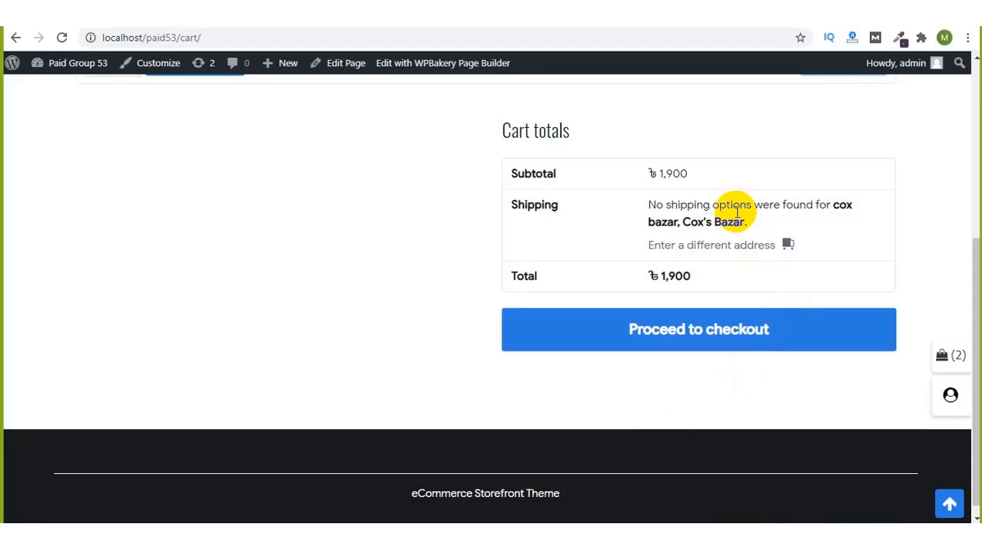
# Step: Highlight Cox's Bazar in the no-shipping message and the ৳1,900 cart total
pyautogui.moveTo(737, 212)
pyautogui.mouseDown()
pyautogui.moveTo(713, 209)
pyautogui.moveTo(718, 218)
pyautogui.mouseUp()
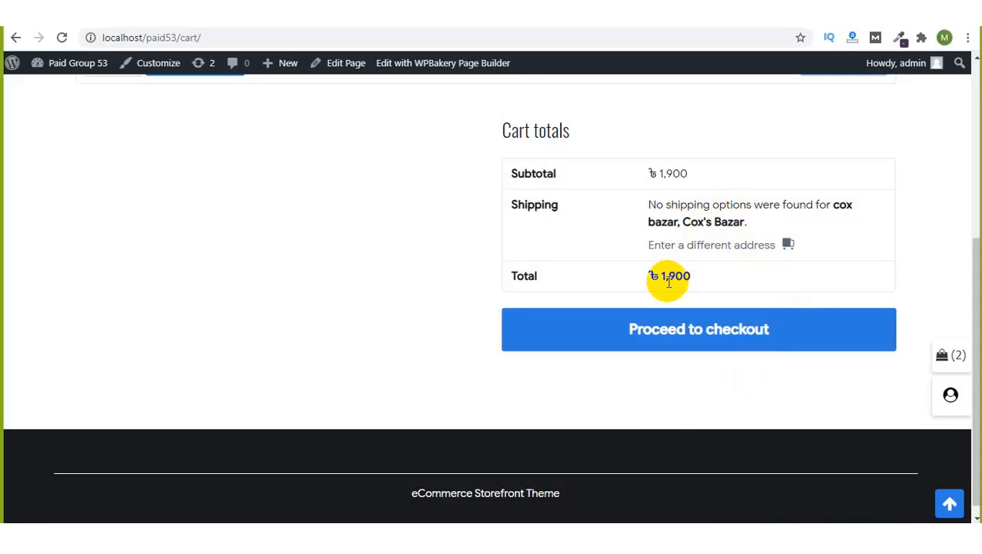
pyautogui.moveTo(674, 276); pyautogui.dragTo(730, 286)
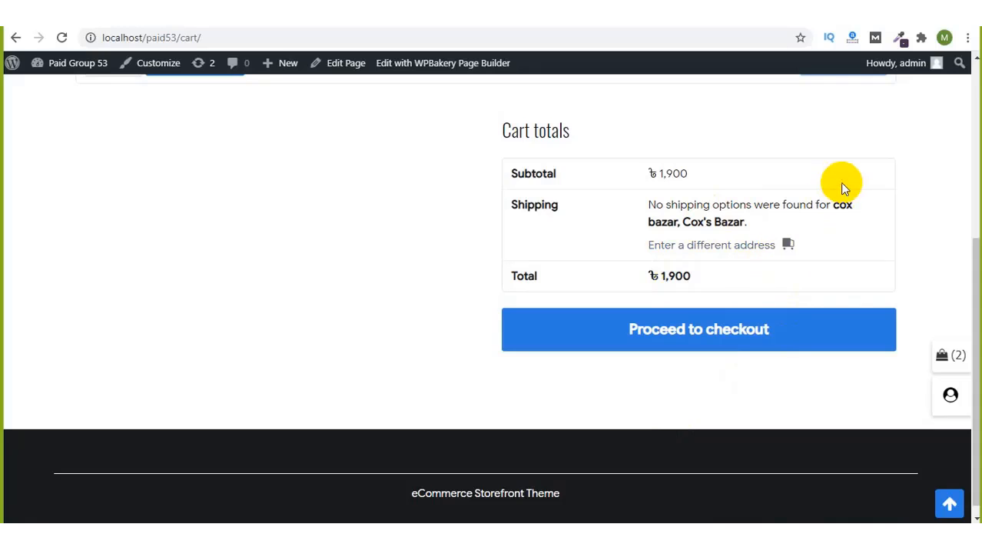
pyautogui.moveTo(668, 277); pyautogui.dragTo(707, 283)
pyautogui.click(706, 281)
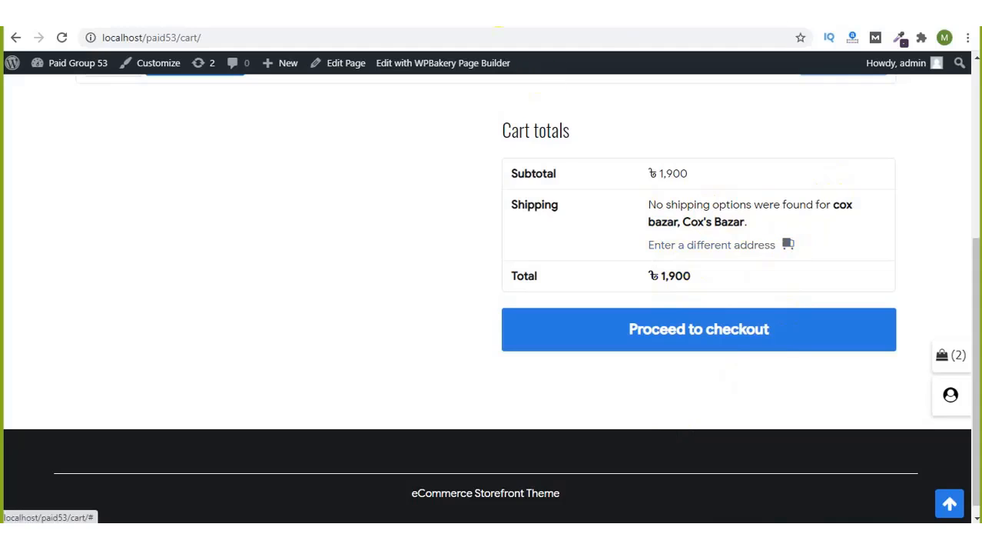
# Step: Proceed to checkout and scroll through the checkout page
pyautogui.click(687, 331)
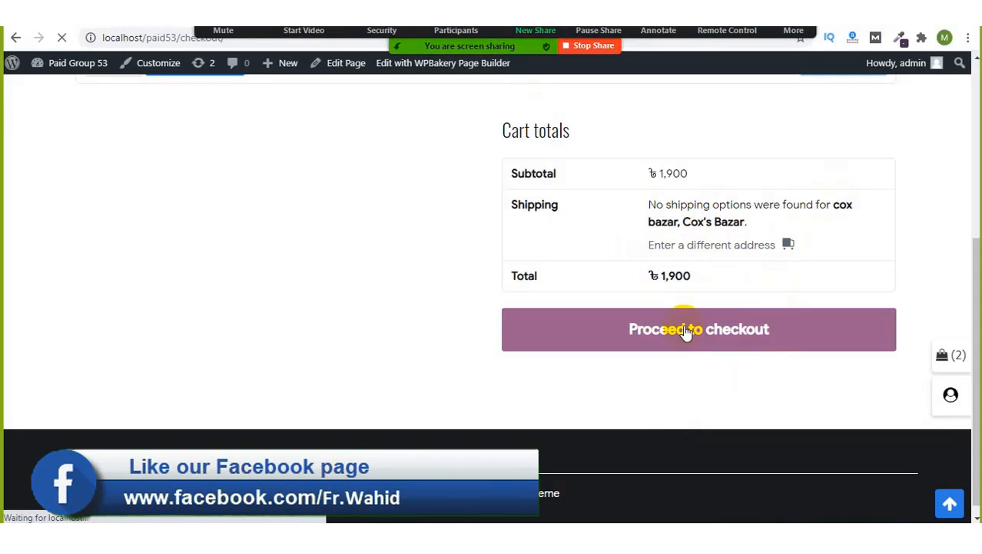
pyautogui.scroll(-5, 307, 230)
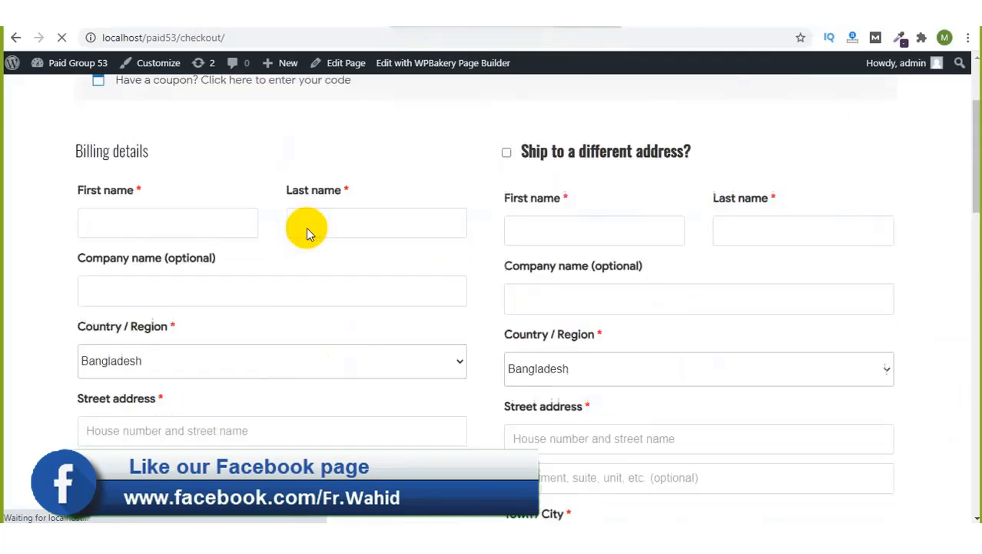
pyautogui.scroll(5, 307, 228)
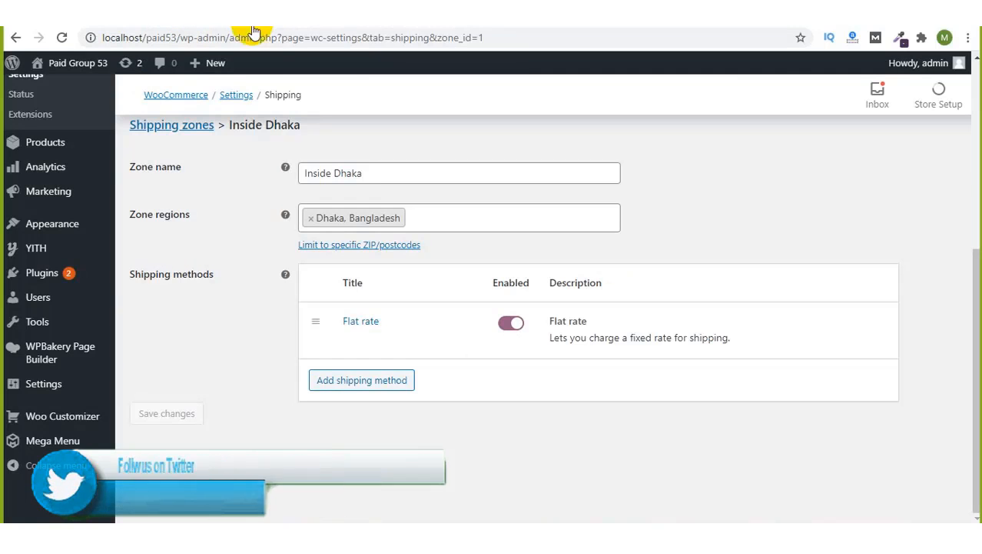
# Step: Add another Flat rate shipping method to the Inside Dhaka zone
pyautogui.click(363, 382)
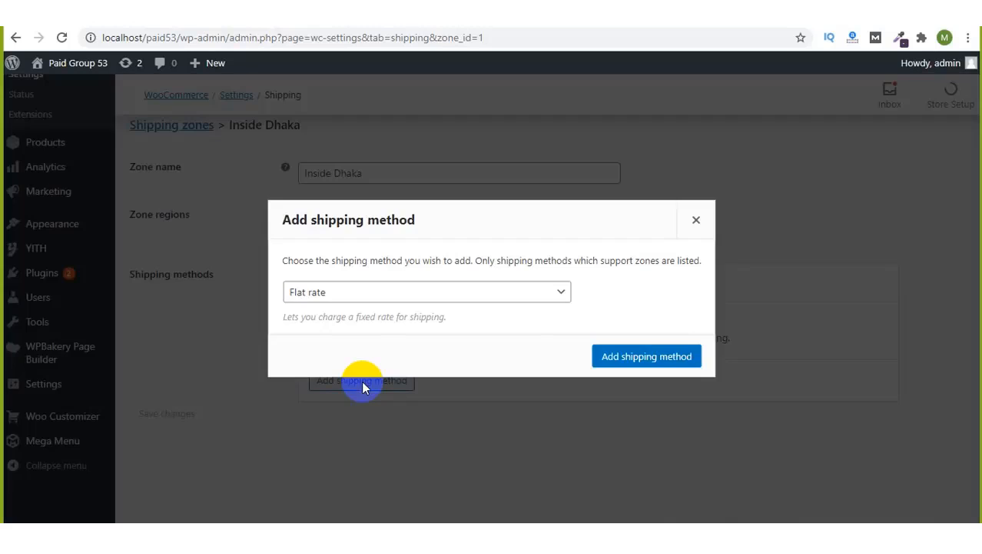
pyautogui.click(355, 298)
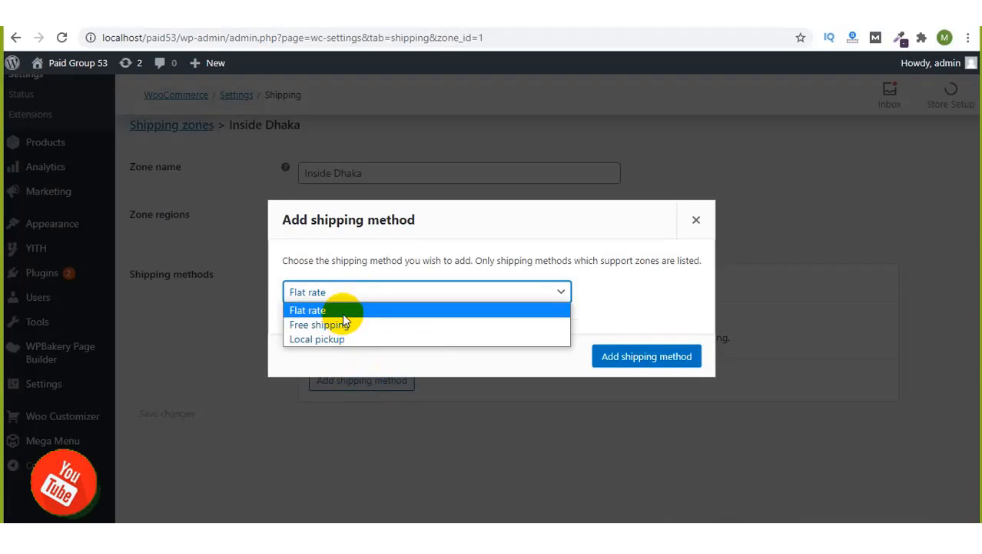
pyautogui.click(340, 310)
pyautogui.click(620, 355)
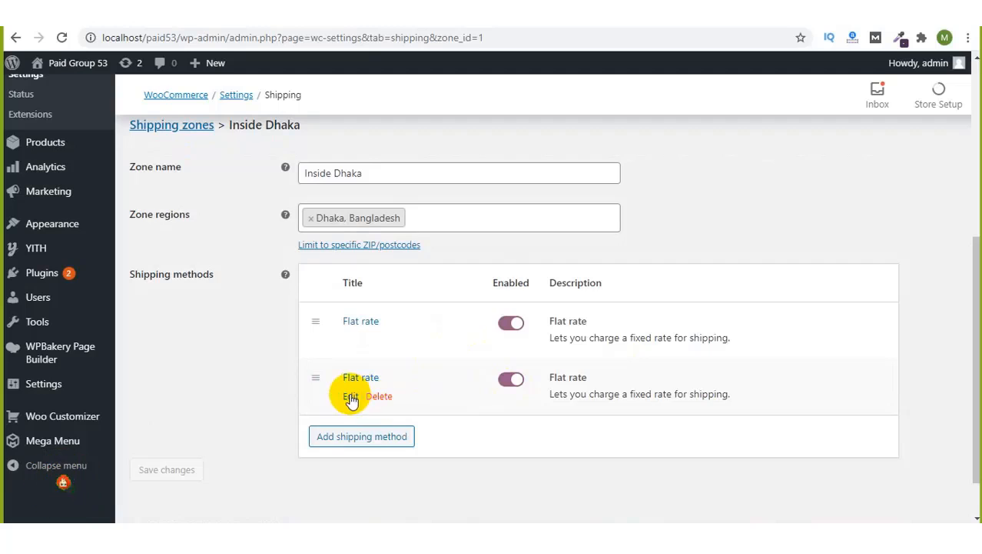
# Step: Keep the new Flat rate's tax status Taxable, save it, then close the settings page
pyautogui.click(350, 397)
pyautogui.click(428, 286)
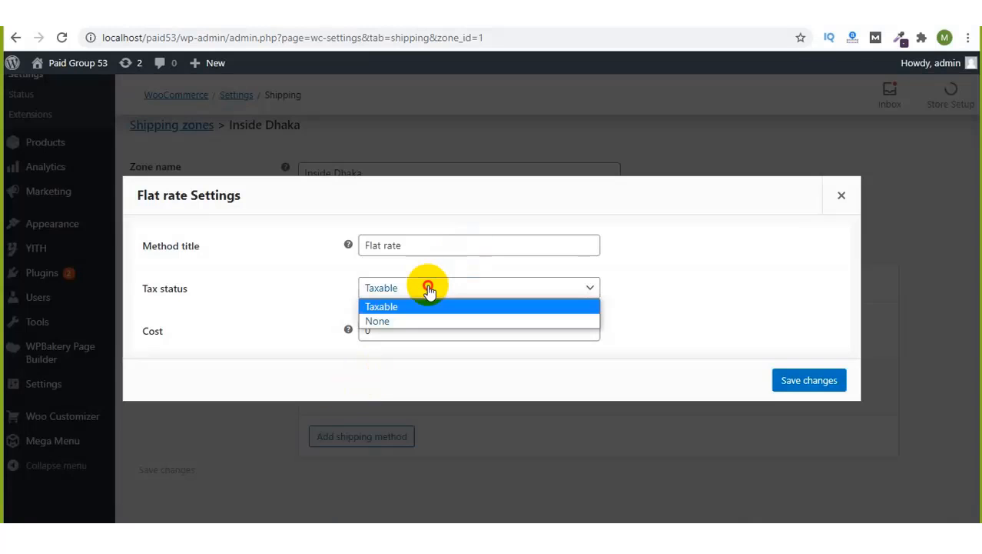
pyautogui.click(437, 248)
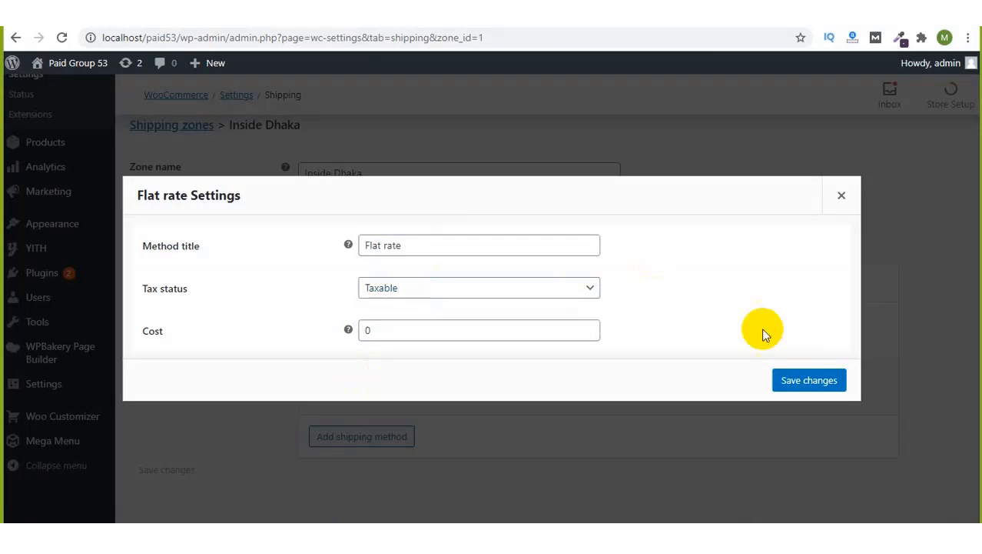
pyautogui.click(802, 378)
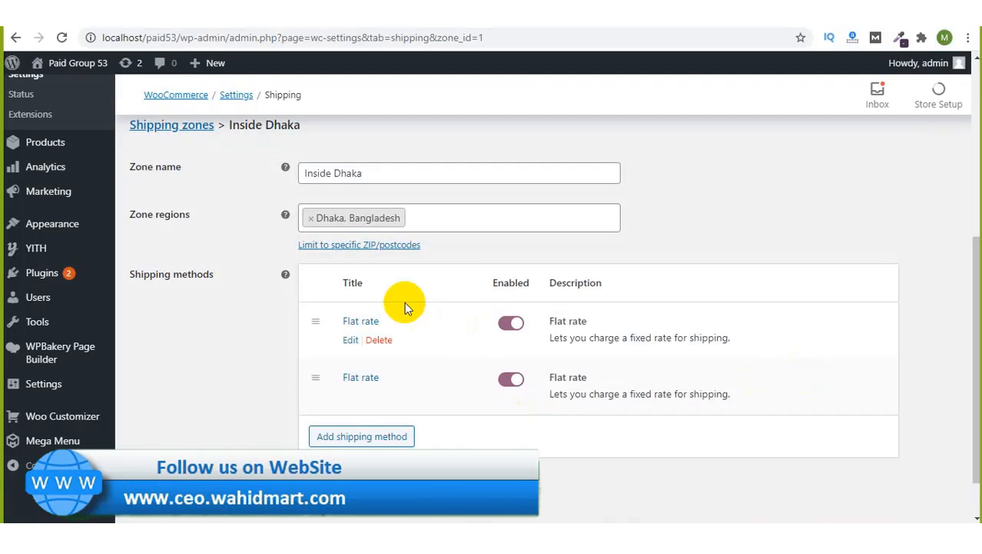
pyautogui.scroll(1, 405, 303)
pyautogui.scroll(-2, 405, 303)
pyautogui.scroll(5, 405, 301)
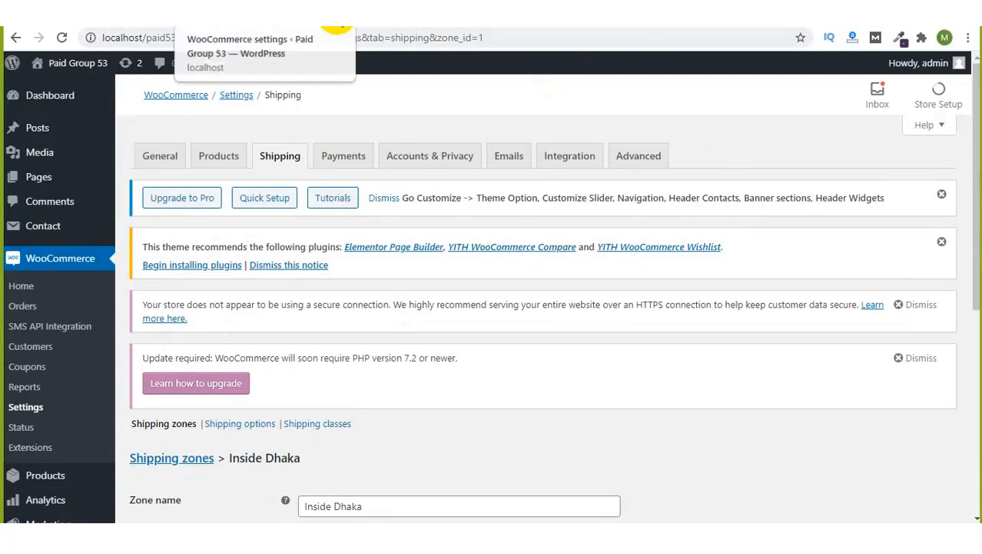
pyautogui.click(337, 15)
# Step: Leave the shipping settings page and go to the store's home page from checkout
pyautogui.click(550, 119)
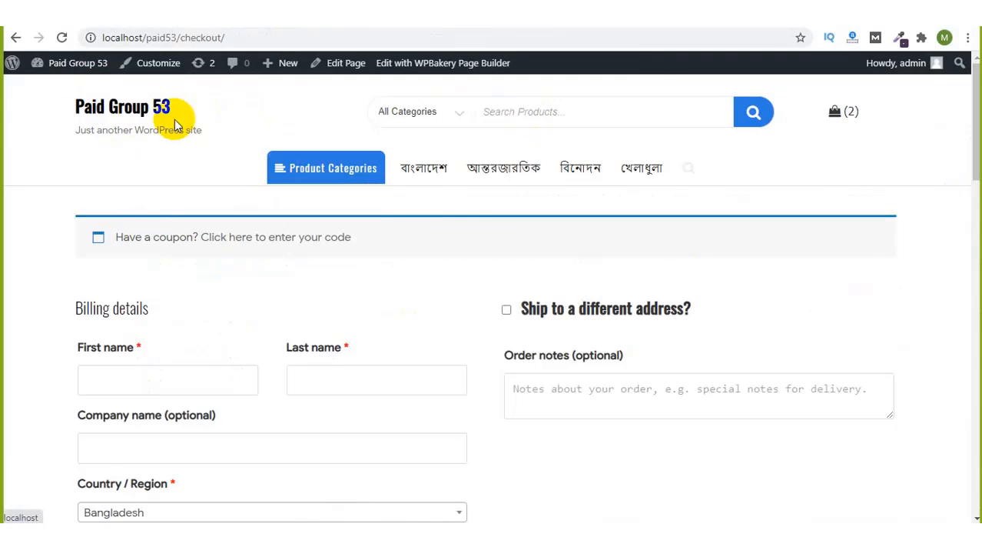
pyautogui.click(123, 106)
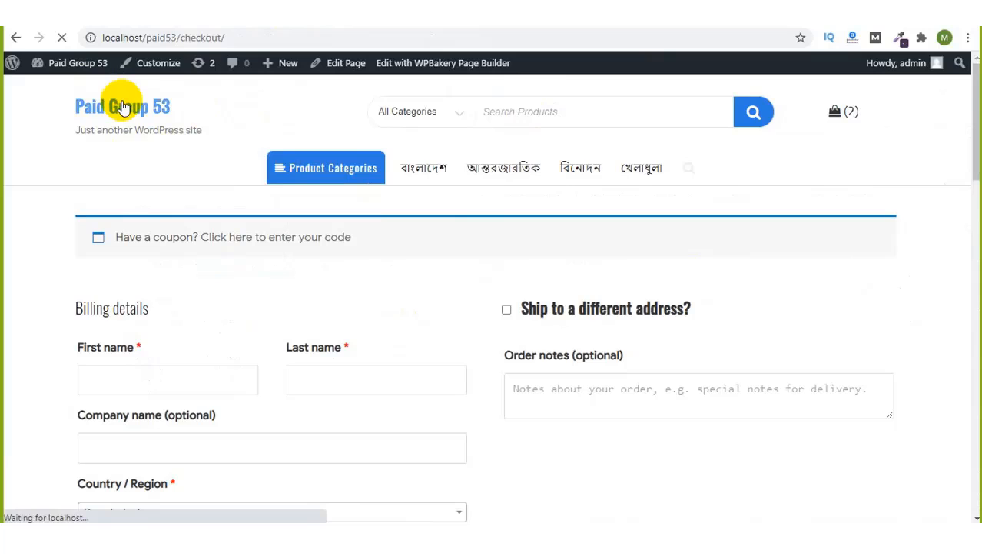
pyautogui.moveTo(344, 169)
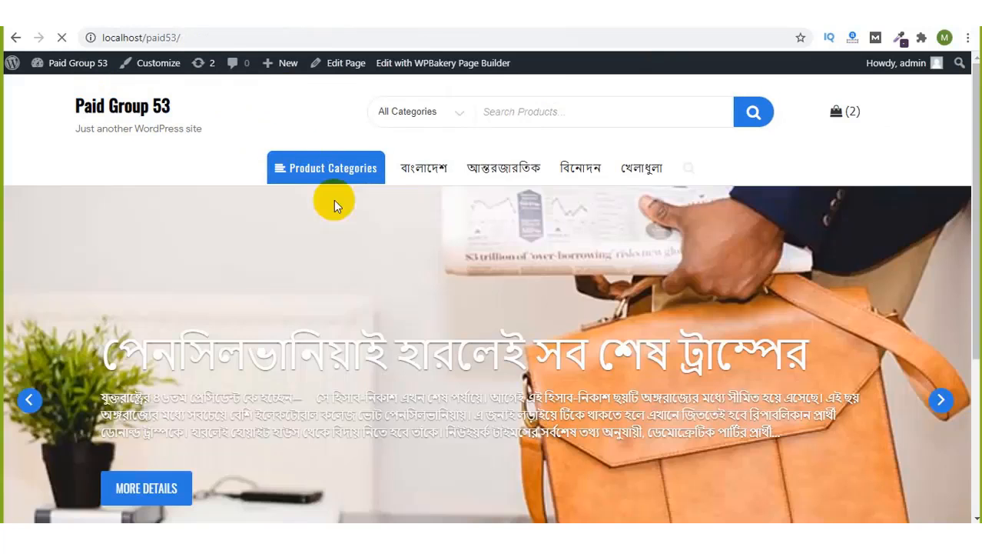
pyautogui.scroll(-3, 346, 254)
pyautogui.scroll(1, 380, 230)
pyautogui.scroll(3, 399, 148)
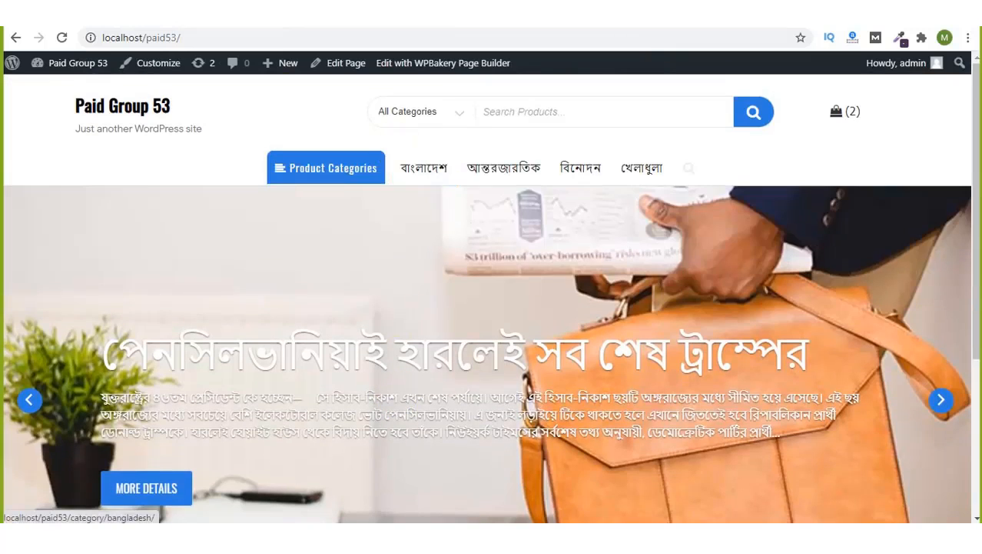
# Step: Open the Zoom group chat from More and place the cursor in its message box
pyautogui.click(794, 30)
pyautogui.click(772, 51)
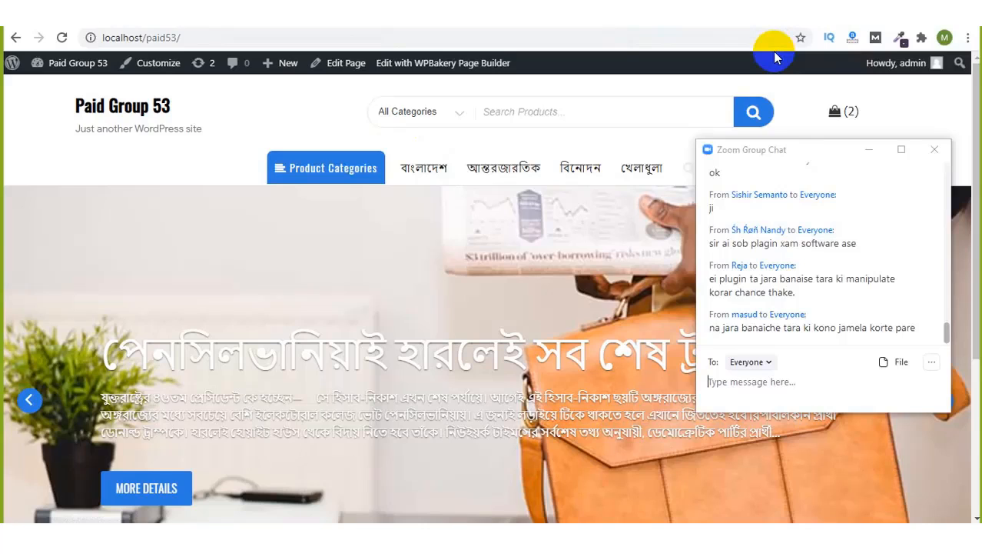
pyautogui.click(783, 391)
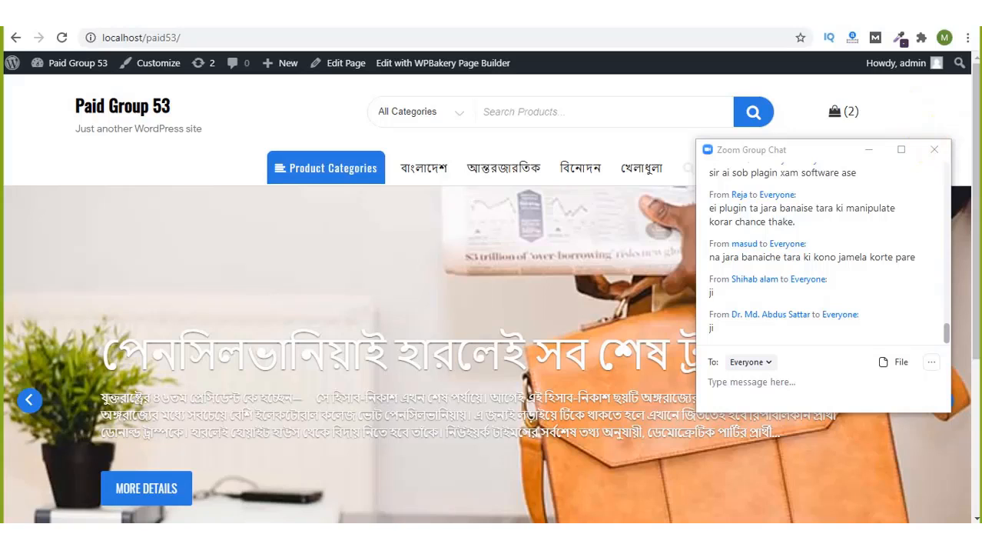
pyautogui.hotkey('alt', 'Tab')
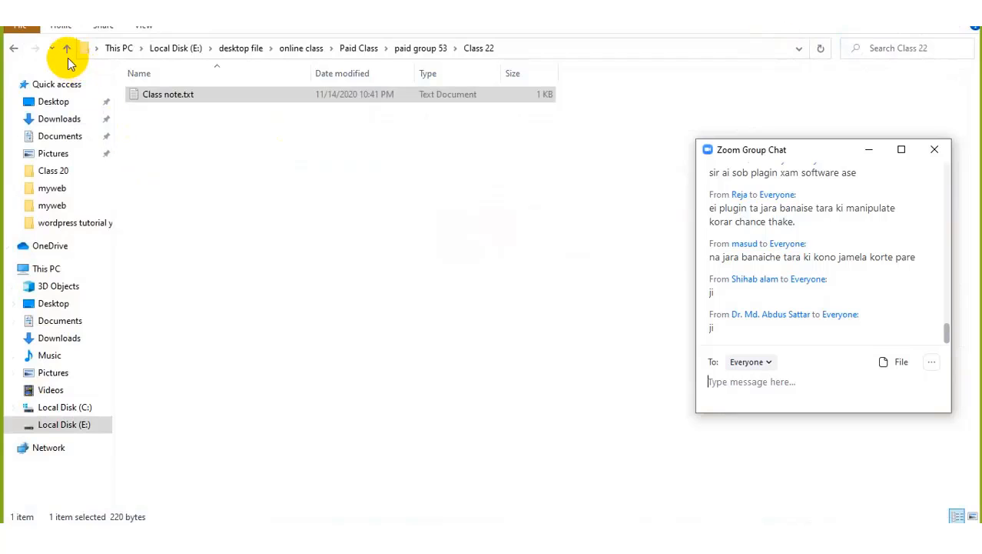
# Step: Go up to Local Disk (E:), close File Explorer and the group chat, then show hidden tray icons
pyautogui.click(67, 48)
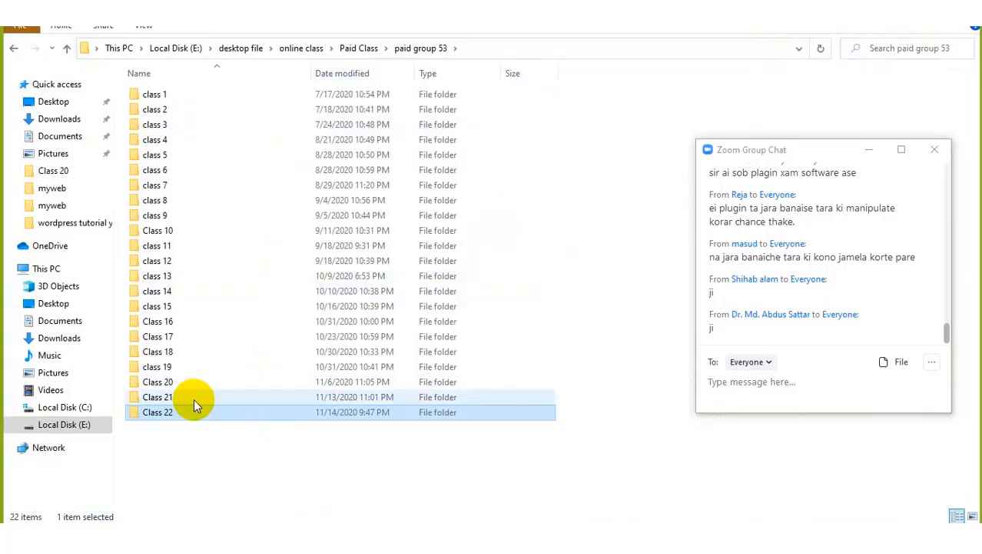
pyautogui.click(69, 424)
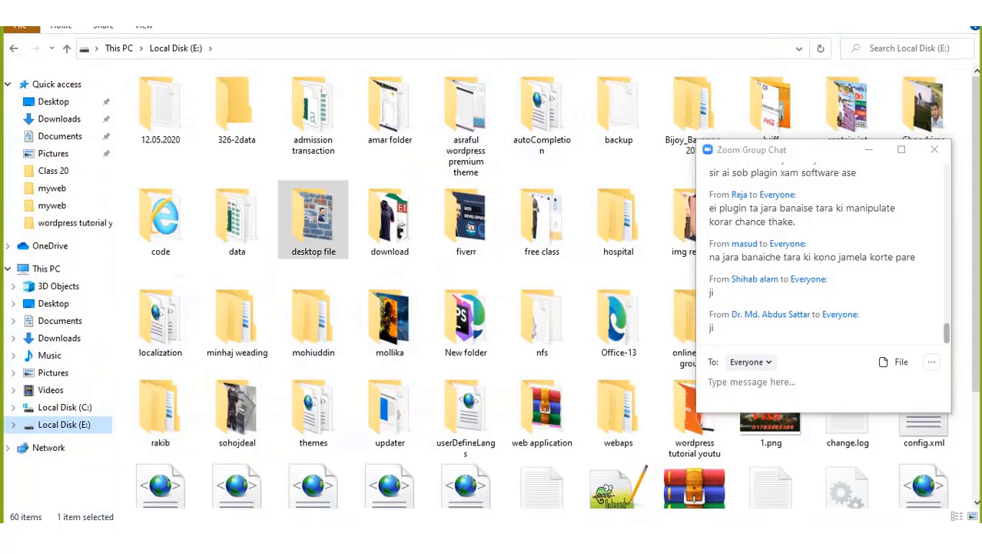
pyautogui.click(963, 10)
pyautogui.click(931, 151)
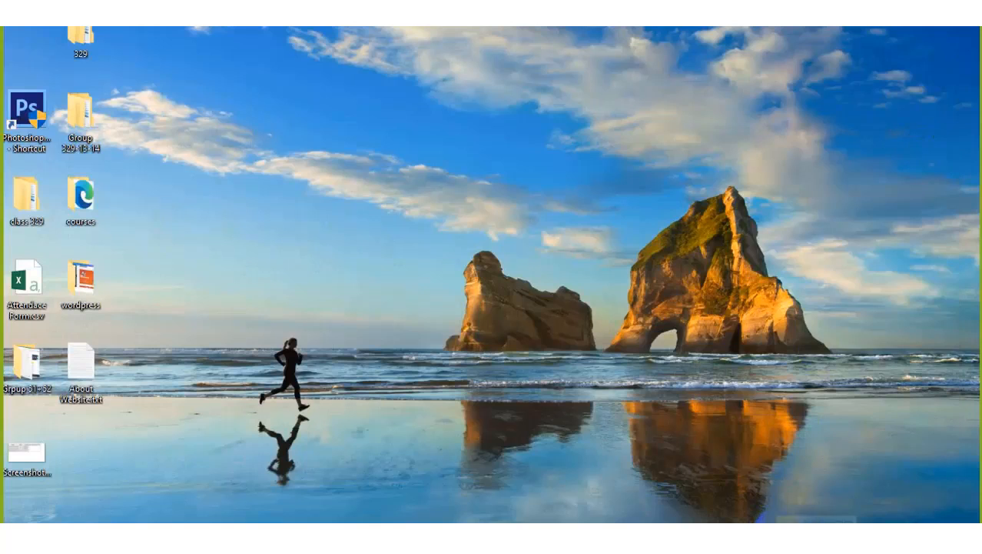
pyautogui.click(781, 538)
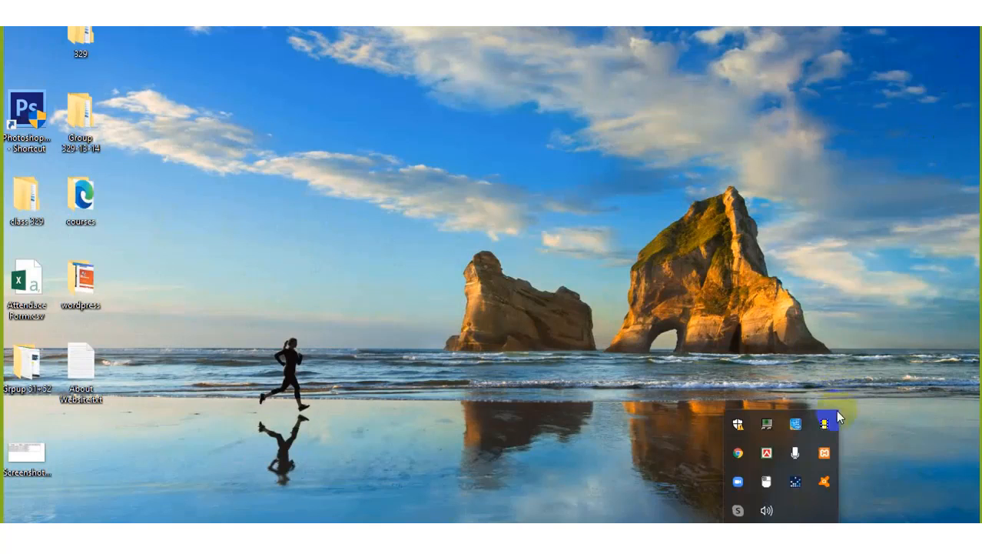